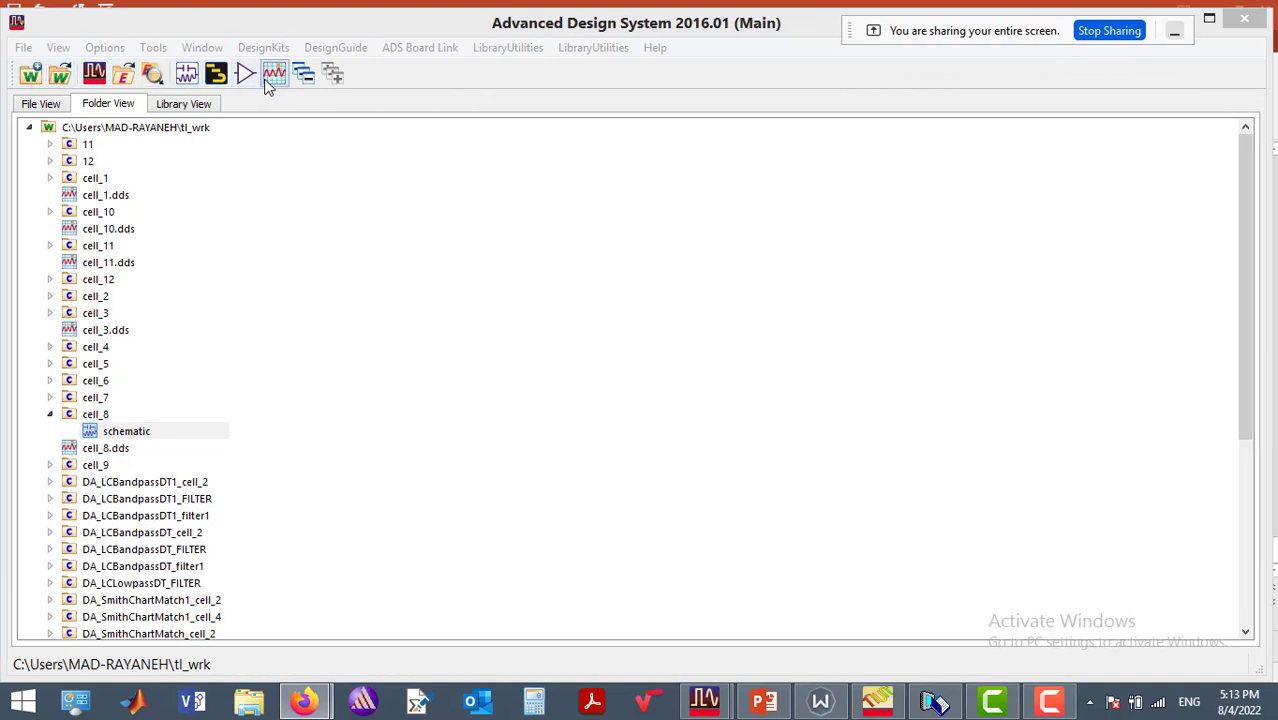
# Create a new schematic for cell_13 in tl_lib, dismiss the Schematic Wizard and maximize the schematic window.
pyautogui.click(193, 79)
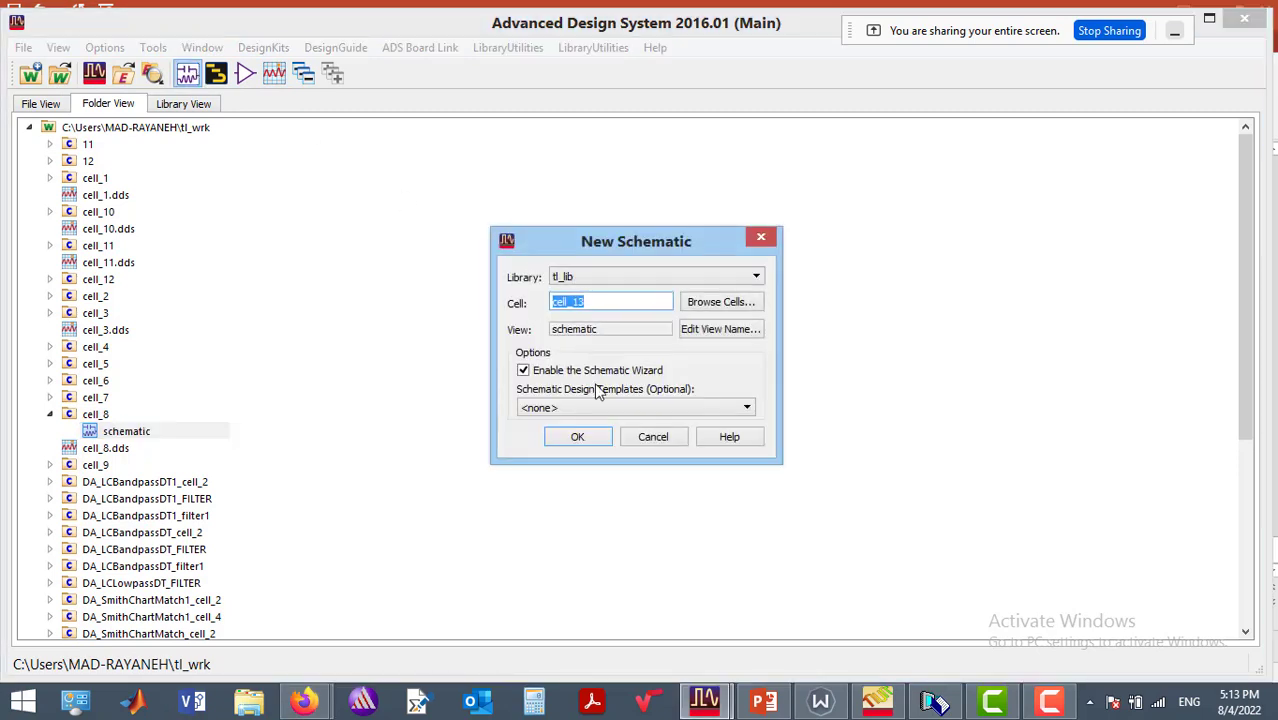
pyautogui.click(588, 438)
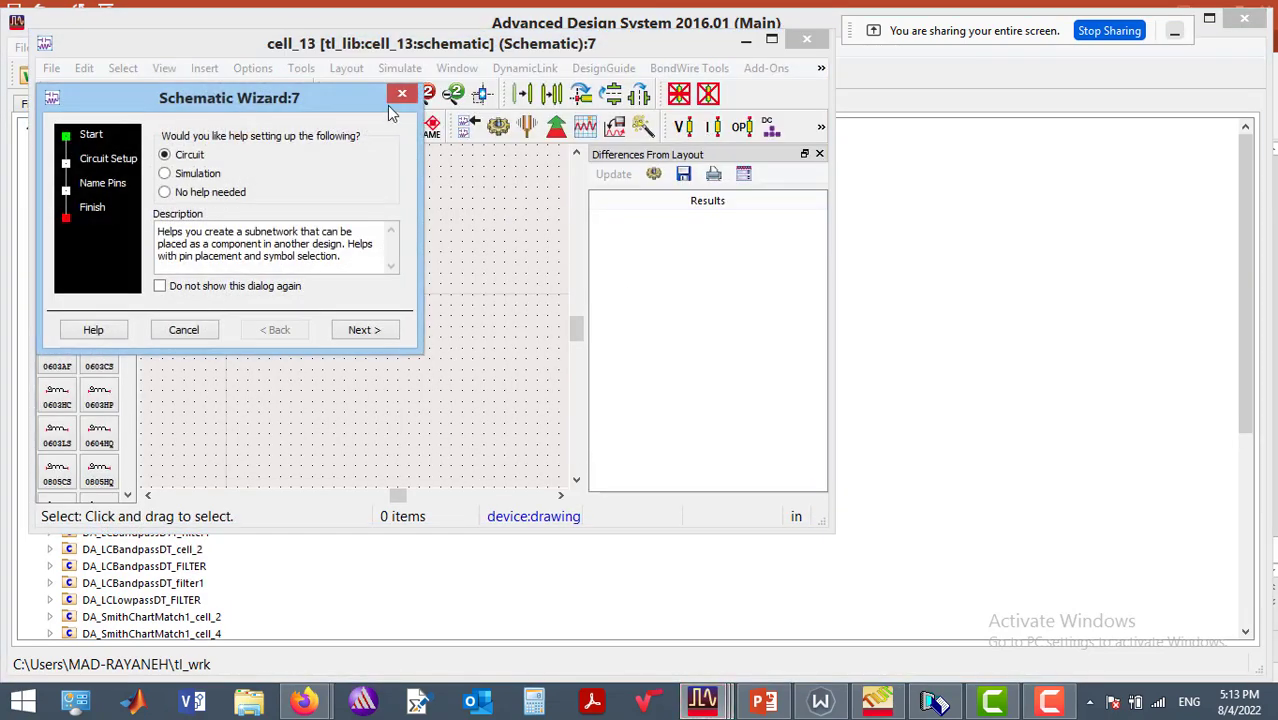
pyautogui.click(403, 95)
pyautogui.click(771, 39)
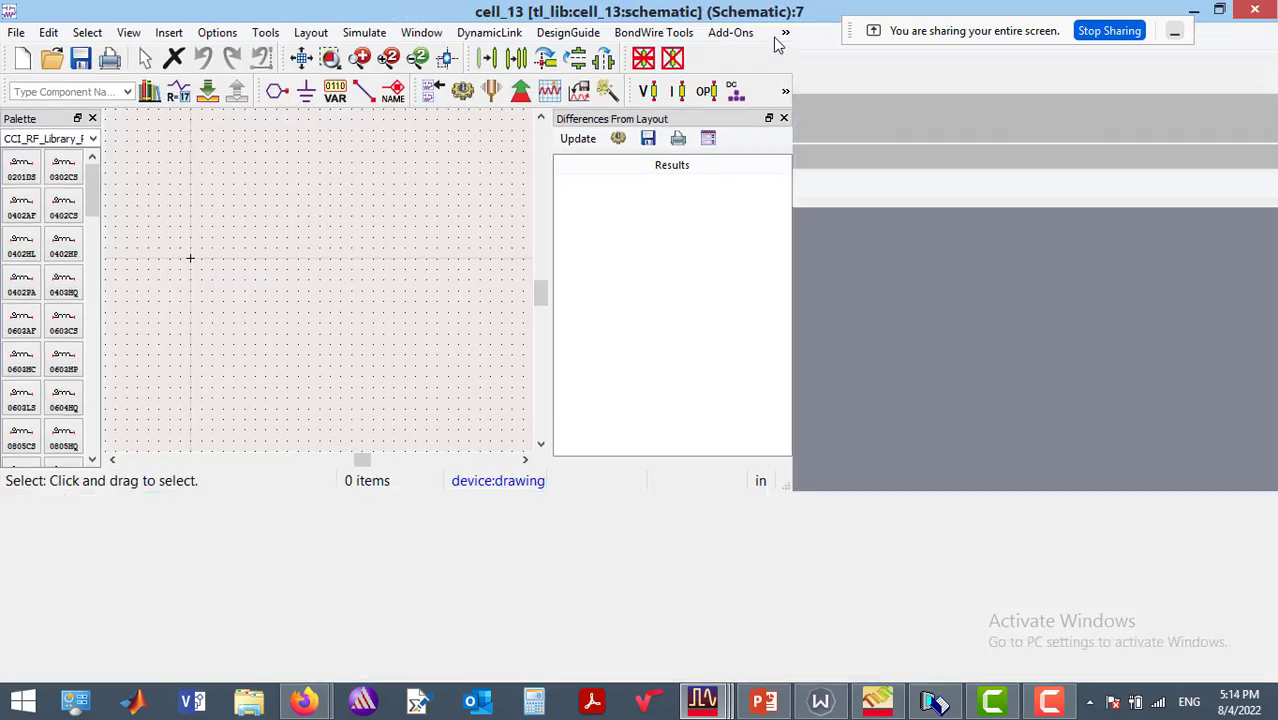
# Place an inductor (L) from the Lumped-Components palette in the upper part of the schematic.
pyautogui.click(91, 140)
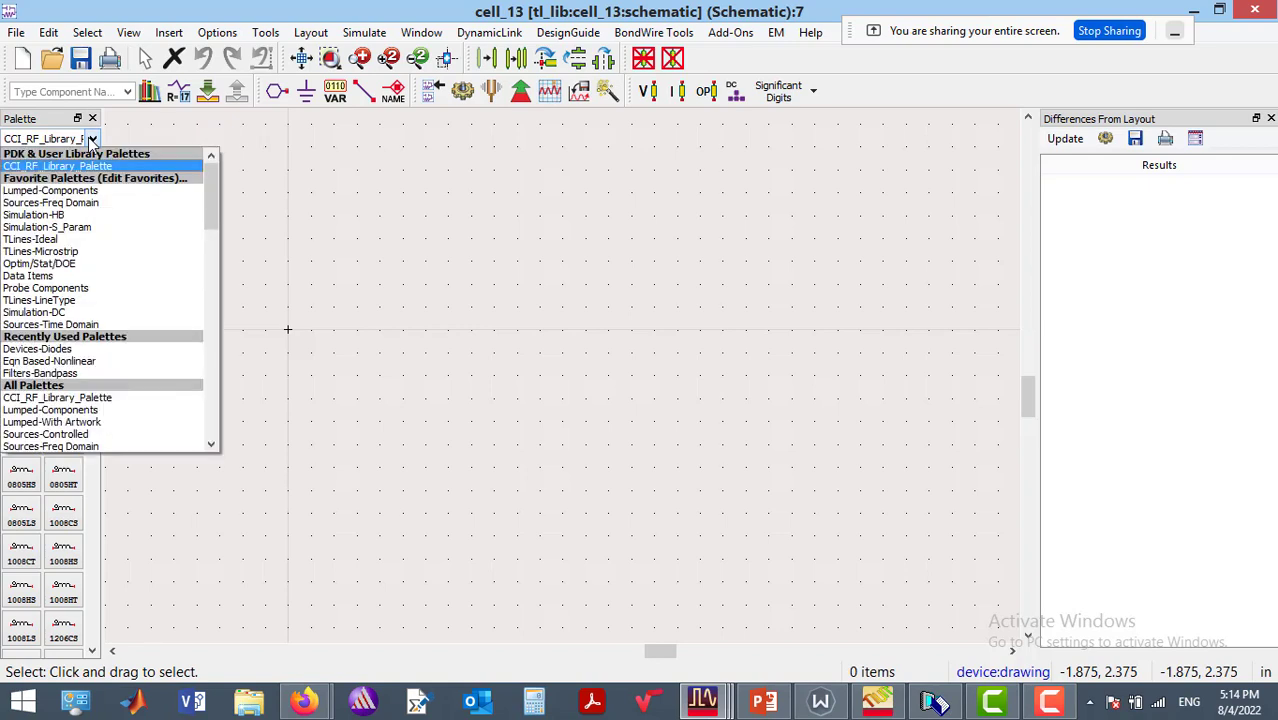
pyautogui.click(80, 191)
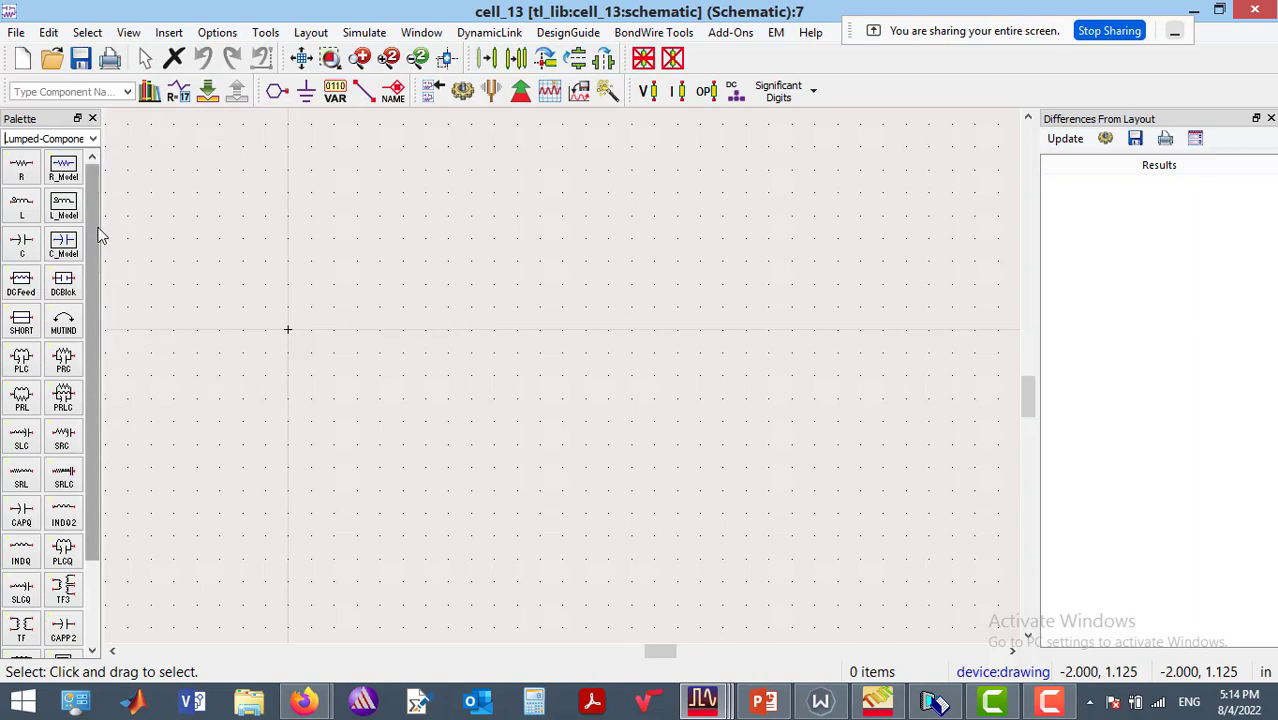
pyautogui.scroll(-1, 97, 236)
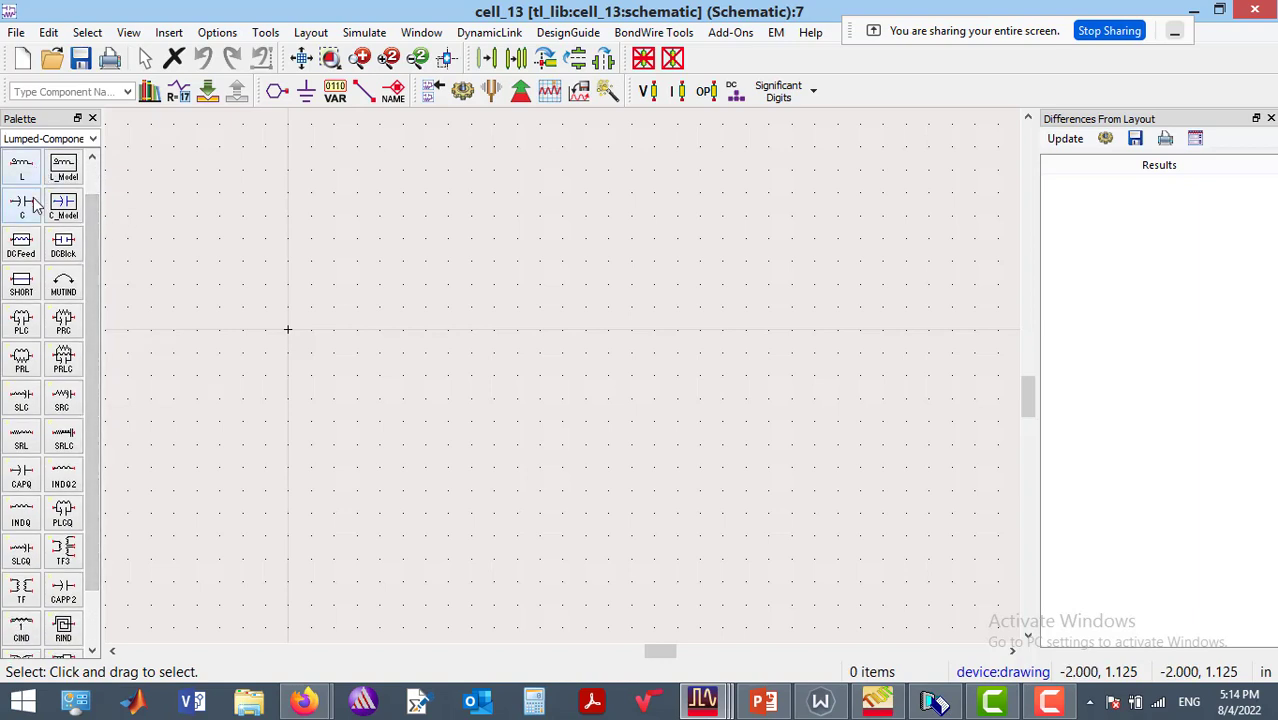
pyautogui.moveTo(96, 228); pyautogui.dragTo(97, 221)
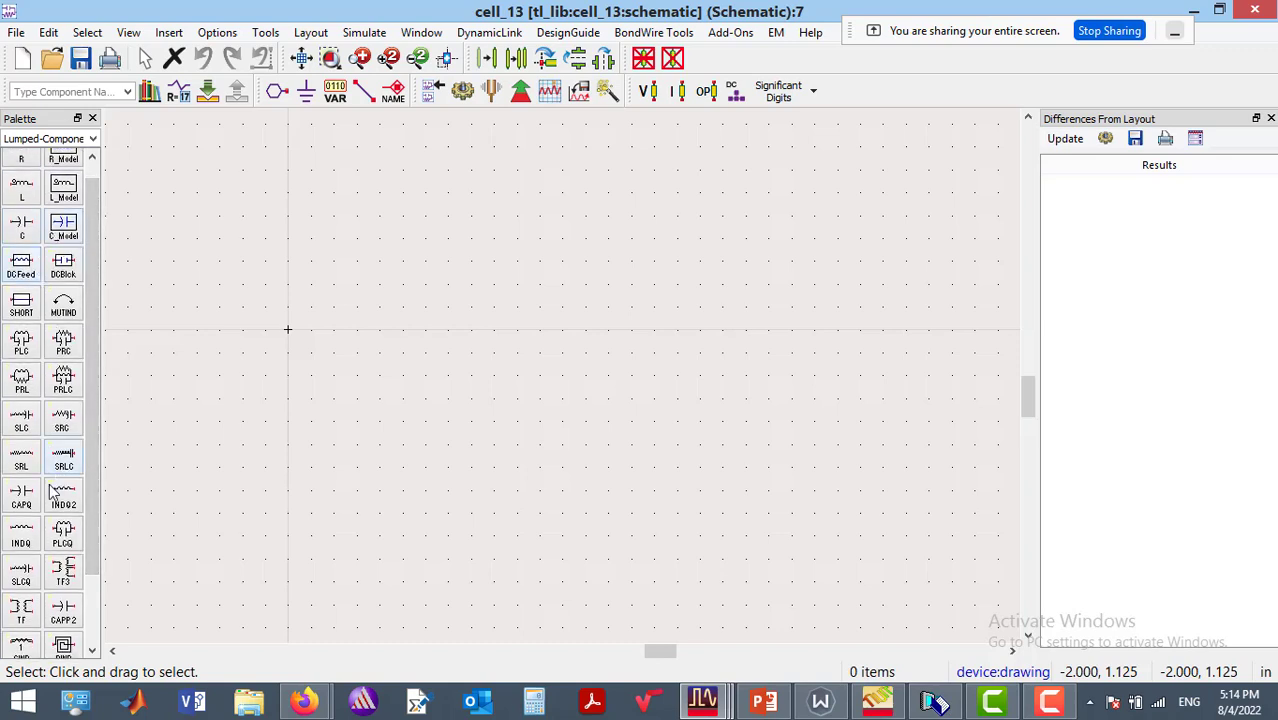
pyautogui.click(21, 190)
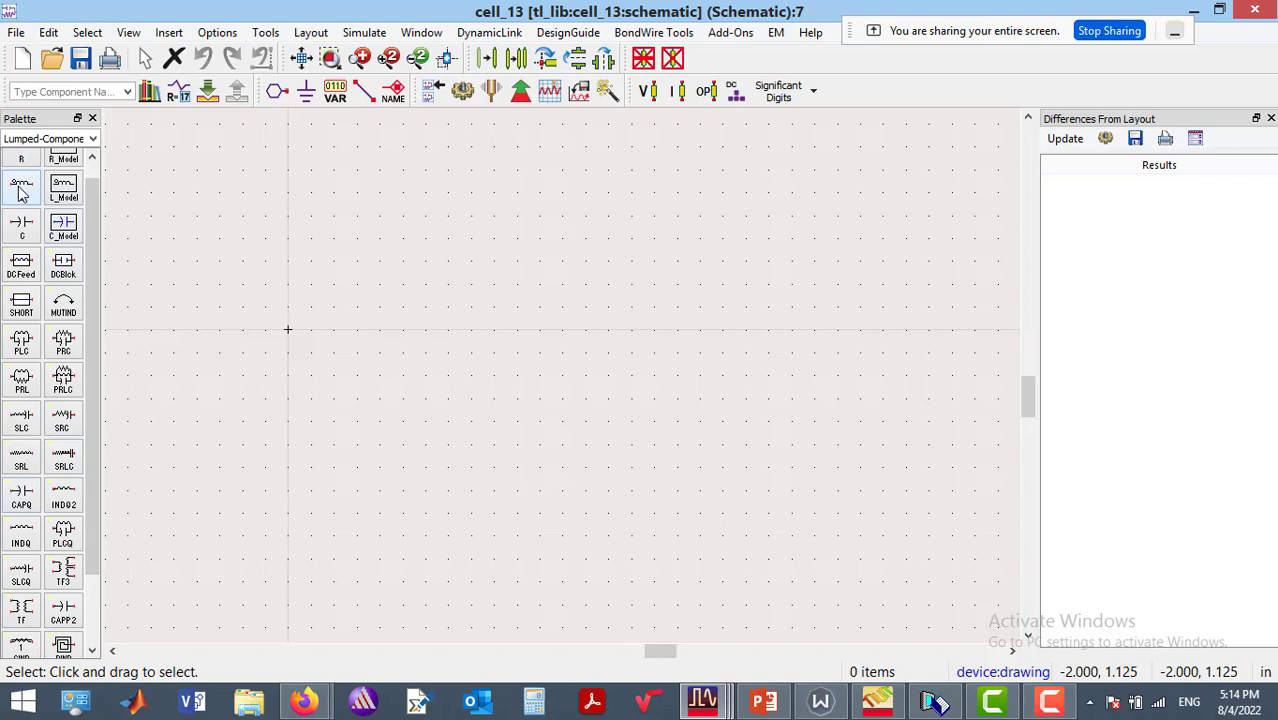
pyautogui.click(222, 250)
pyautogui.press('Escape')
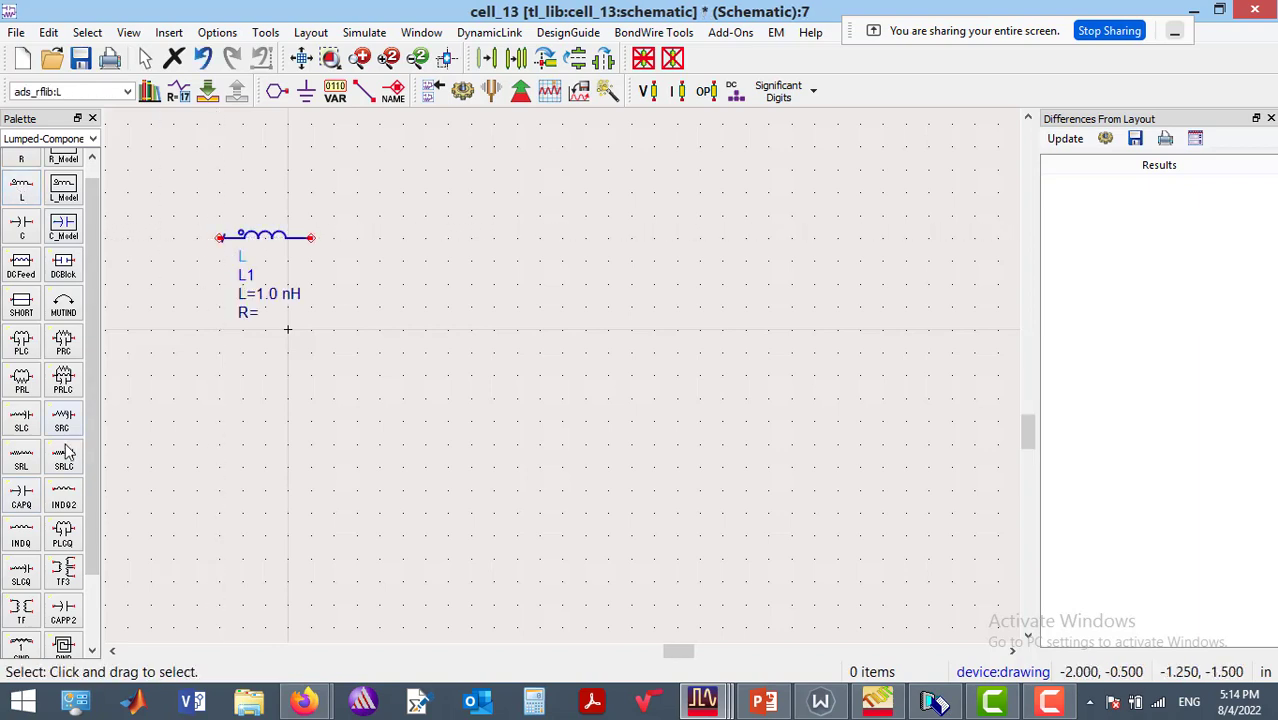
# Place a CAPQ capacitor below the inductor.
pyautogui.click(21, 495)
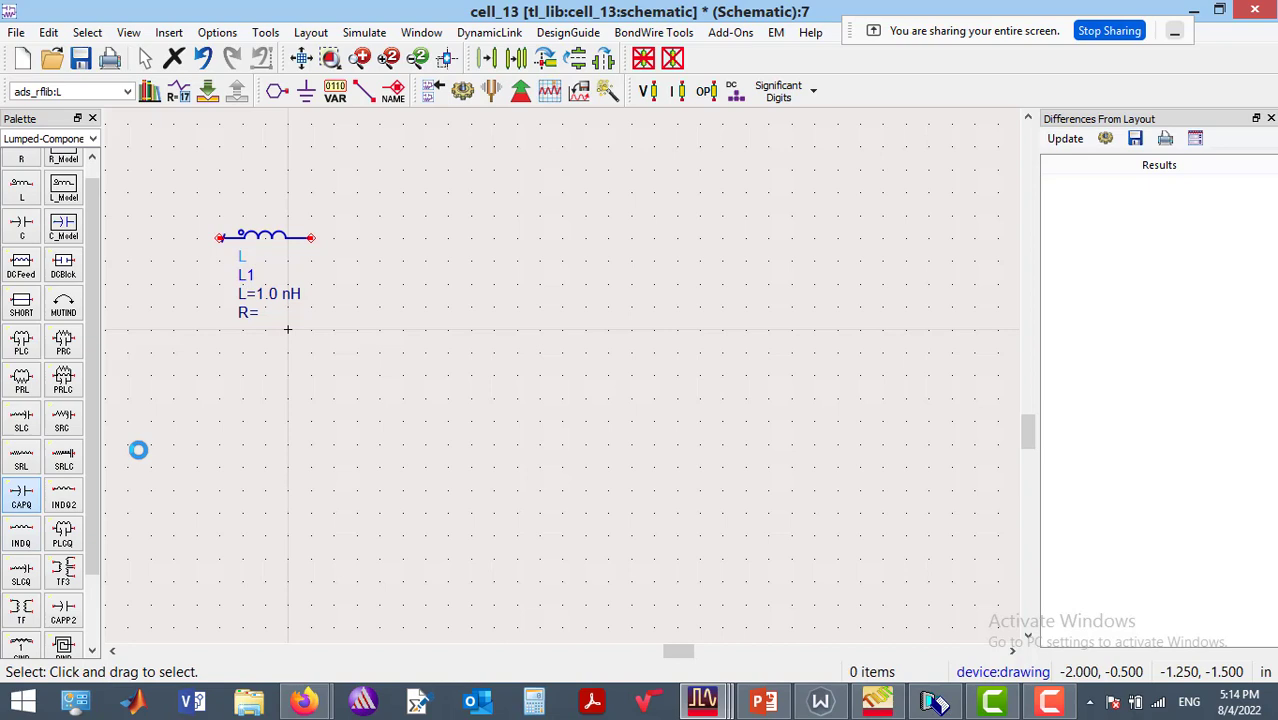
pyautogui.click(268, 418)
pyautogui.press('Escape')
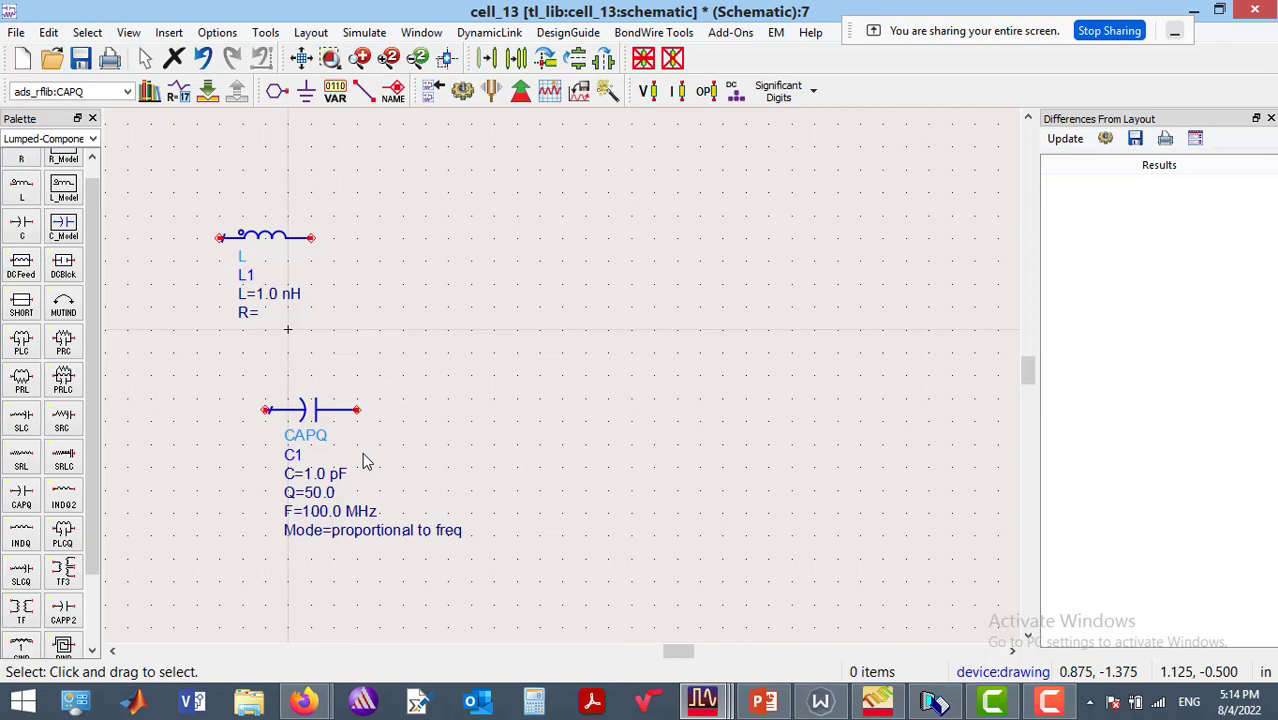
pyautogui.click(322, 424)
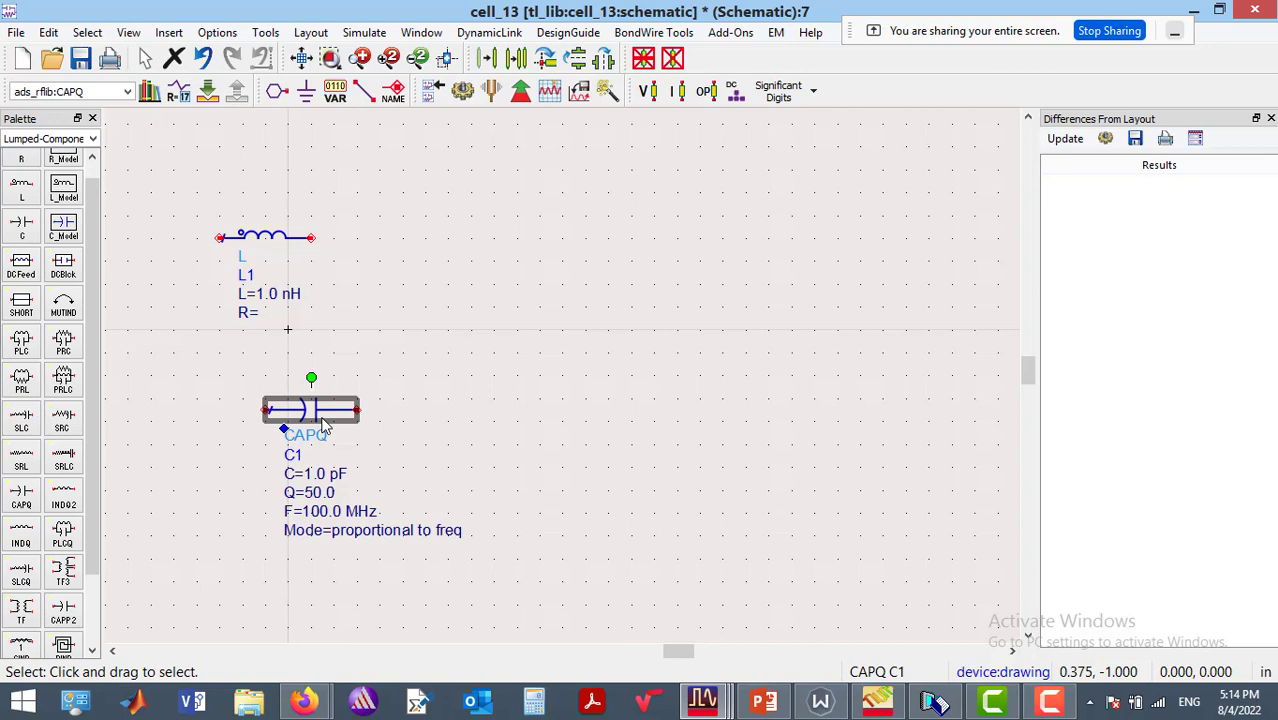
pyautogui.click(459, 346)
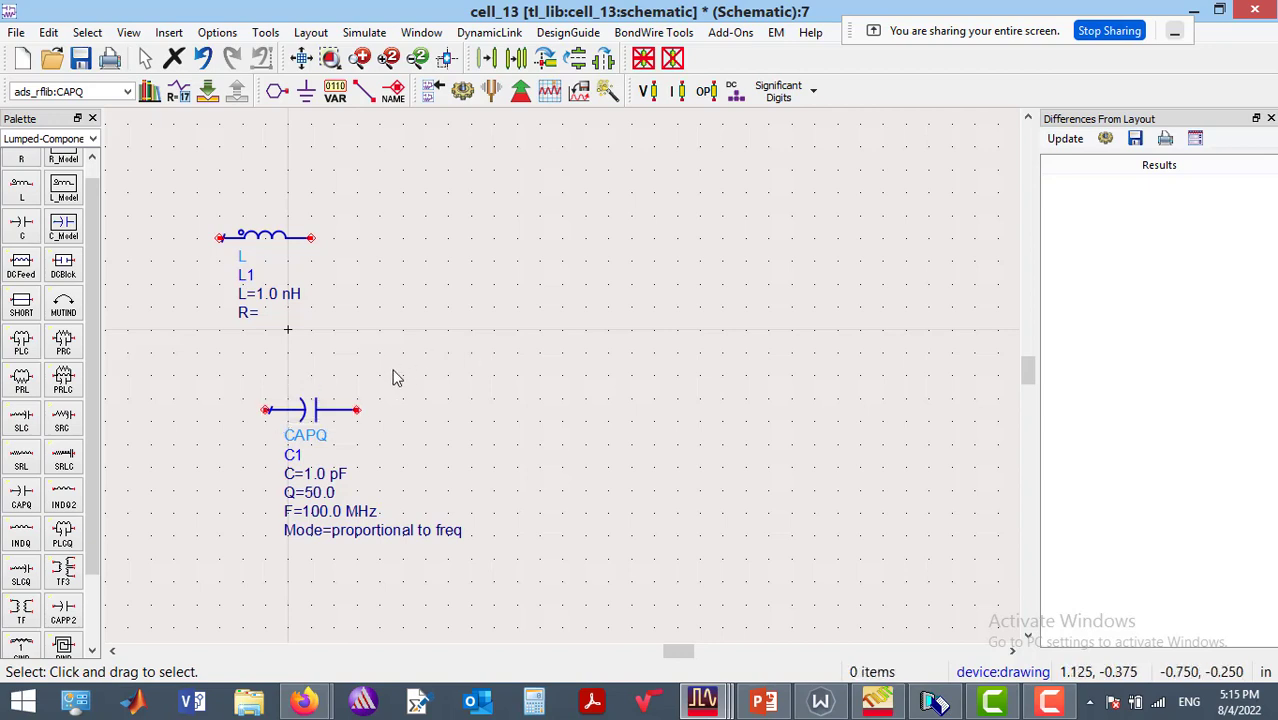
pyautogui.click(394, 380)
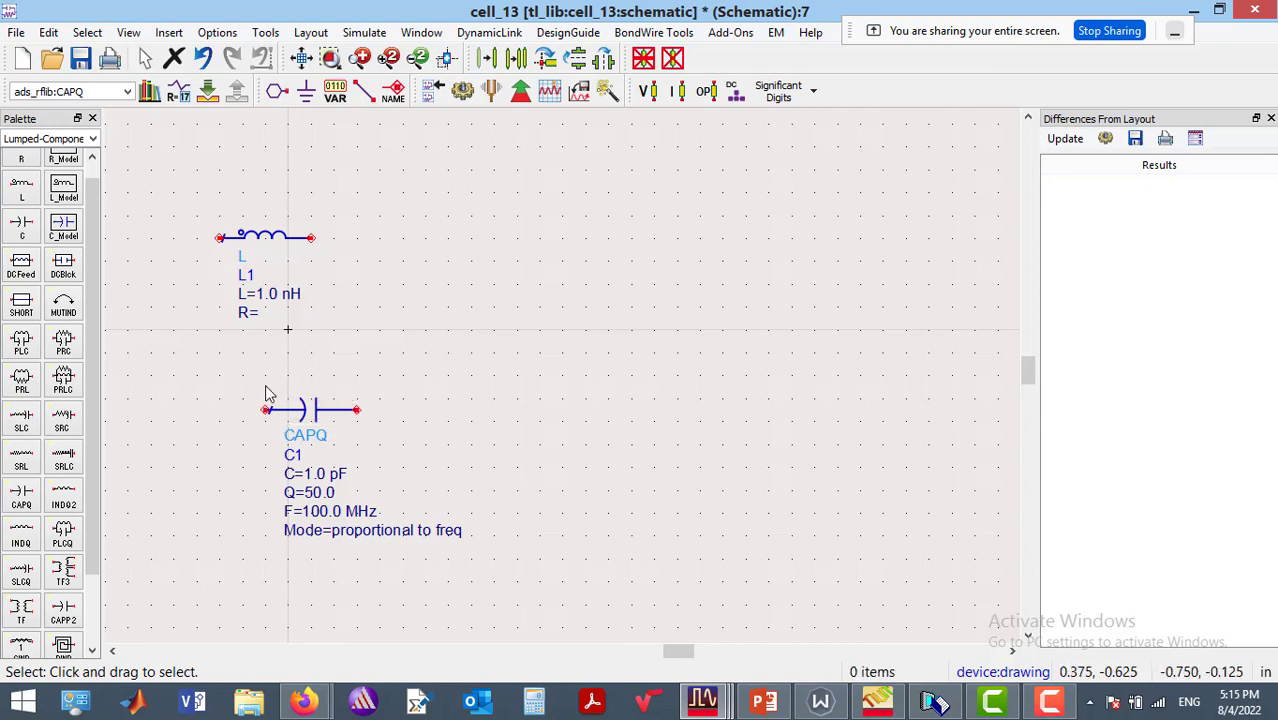
pyautogui.moveTo(222, 389); pyautogui.dragTo(394, 441)
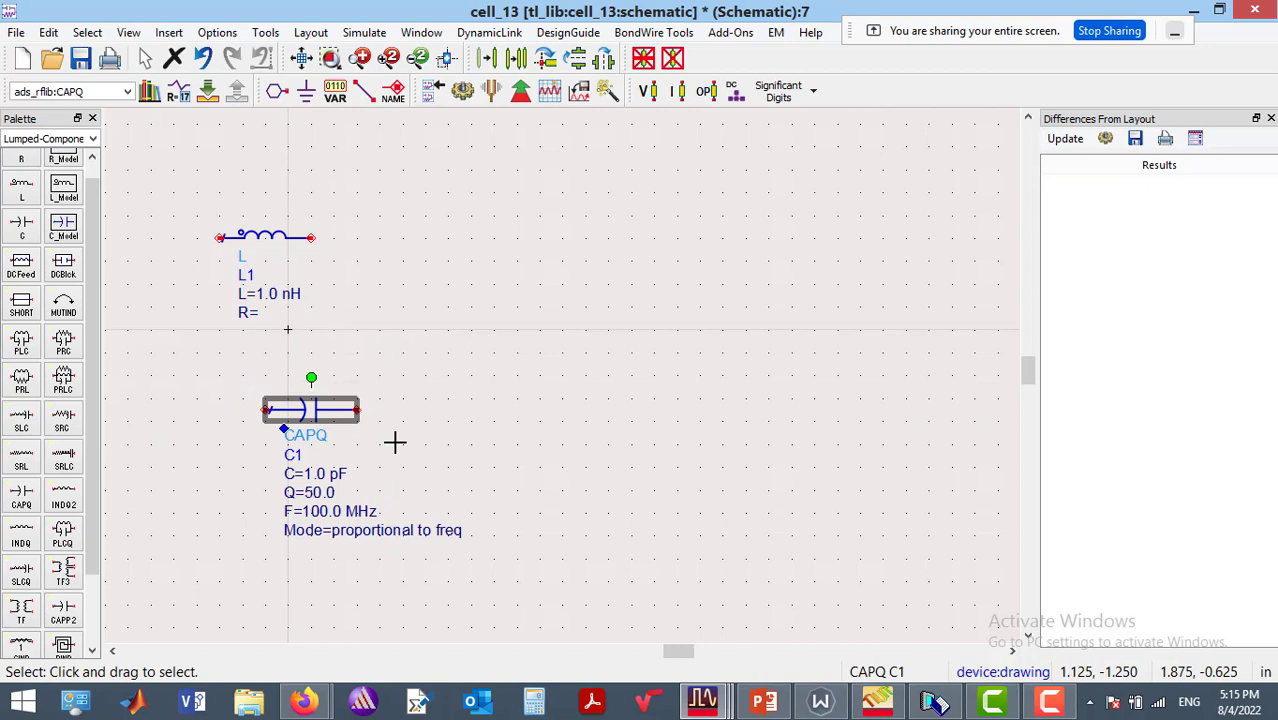
pyautogui.click(395, 441)
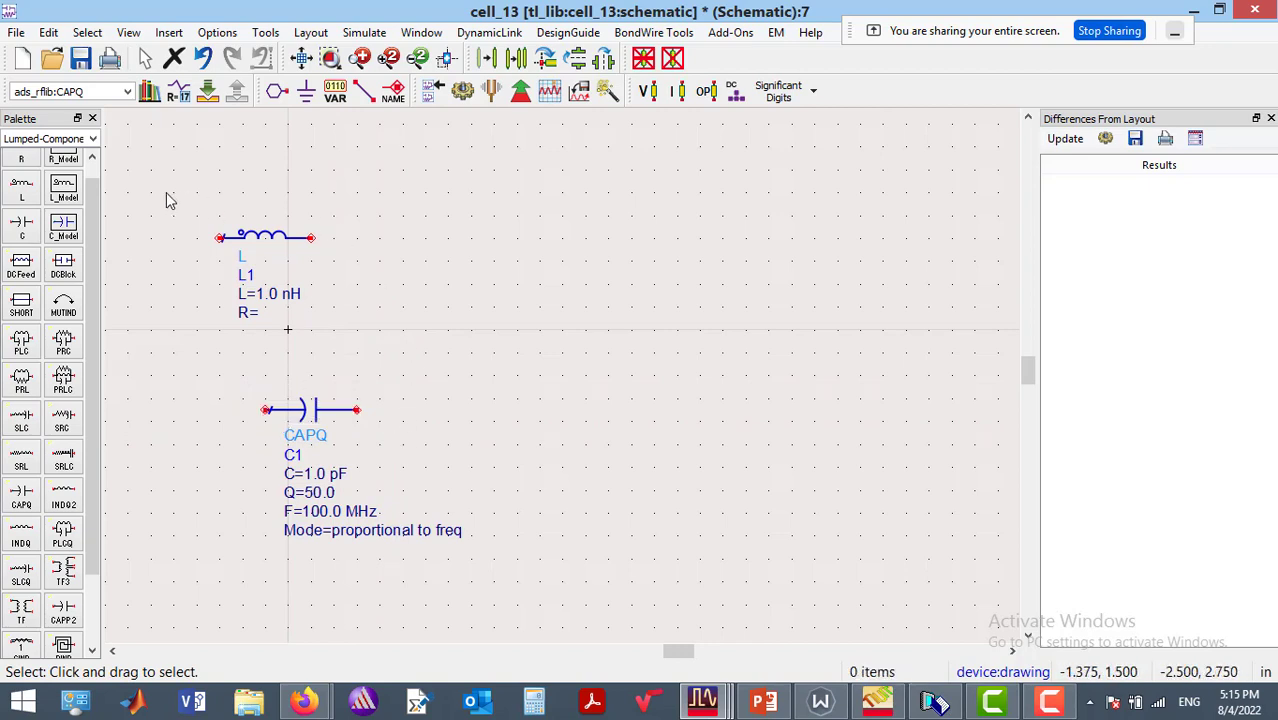
pyautogui.moveTo(166, 191); pyautogui.dragTo(418, 315)
pyautogui.click(418, 315)
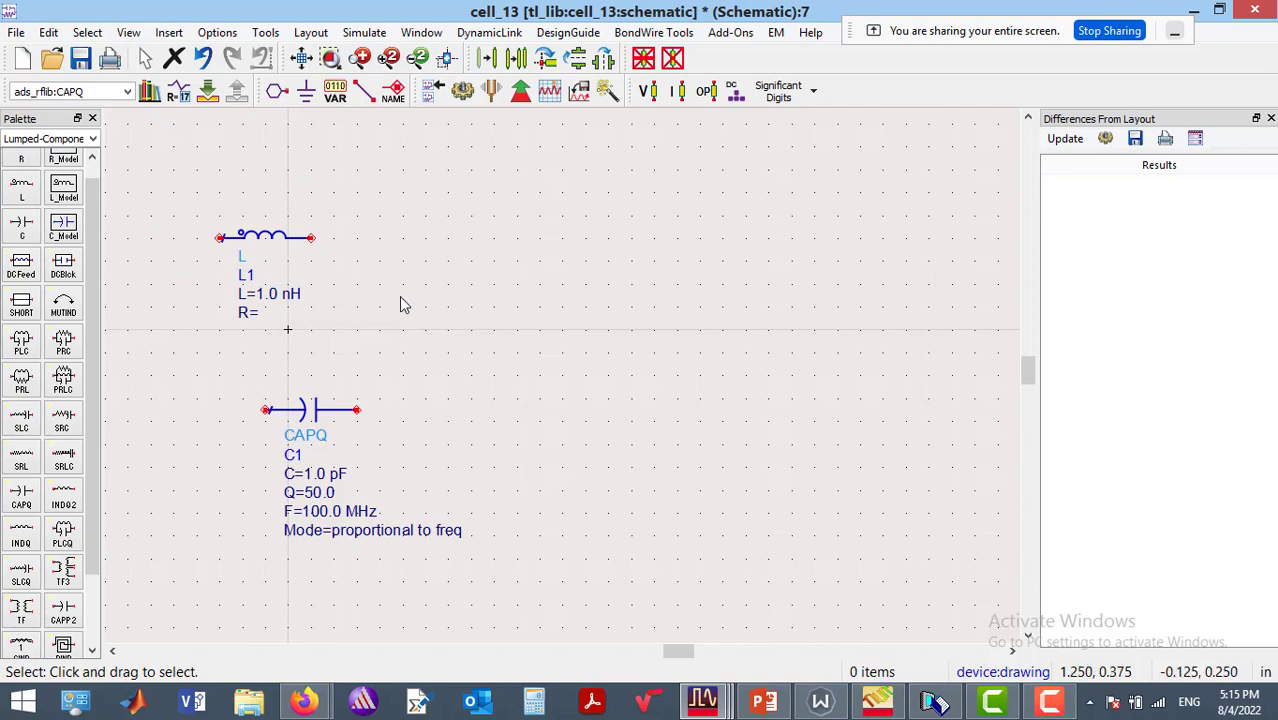
# Delete the inductor and the CAPQ capacitor together from the schematic.
pyautogui.moveTo(148, 197); pyautogui.dragTo(405, 495)
pyautogui.press('Delete')
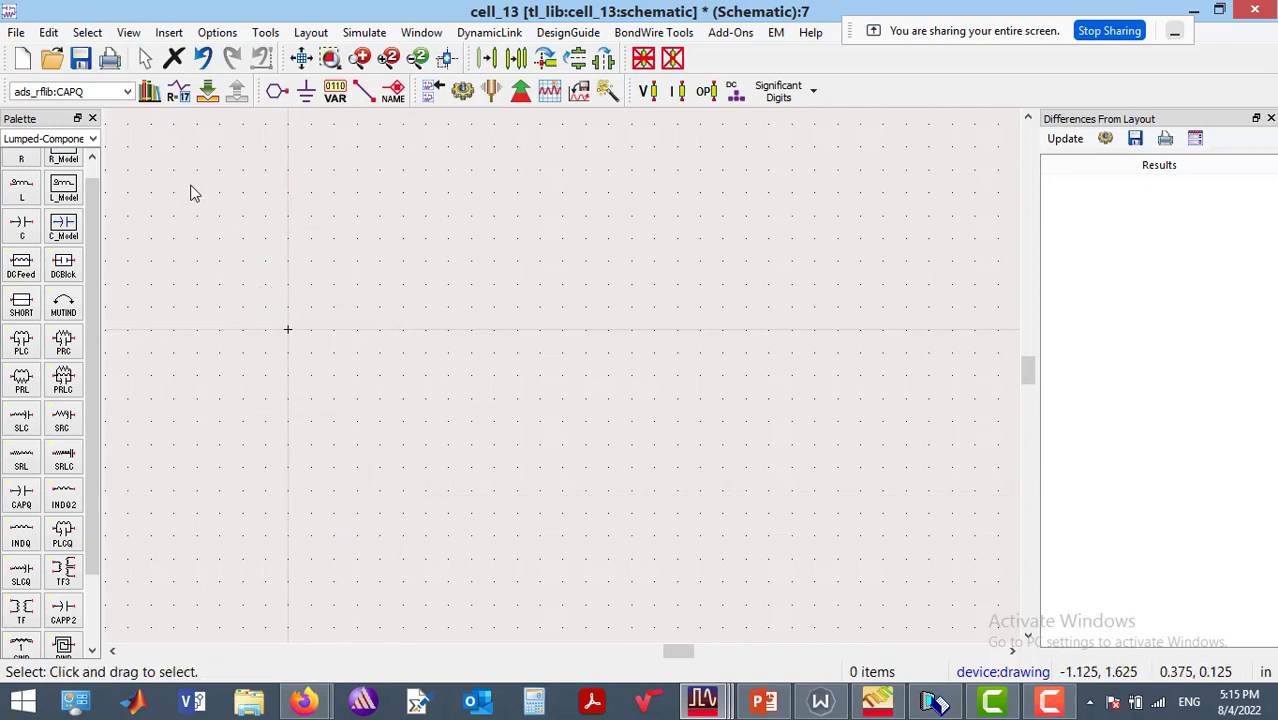
# Place an S-parameter simulation controller (S P) from the Simulation-S_Param palette on the empty schematic.
pyautogui.click(95, 139)
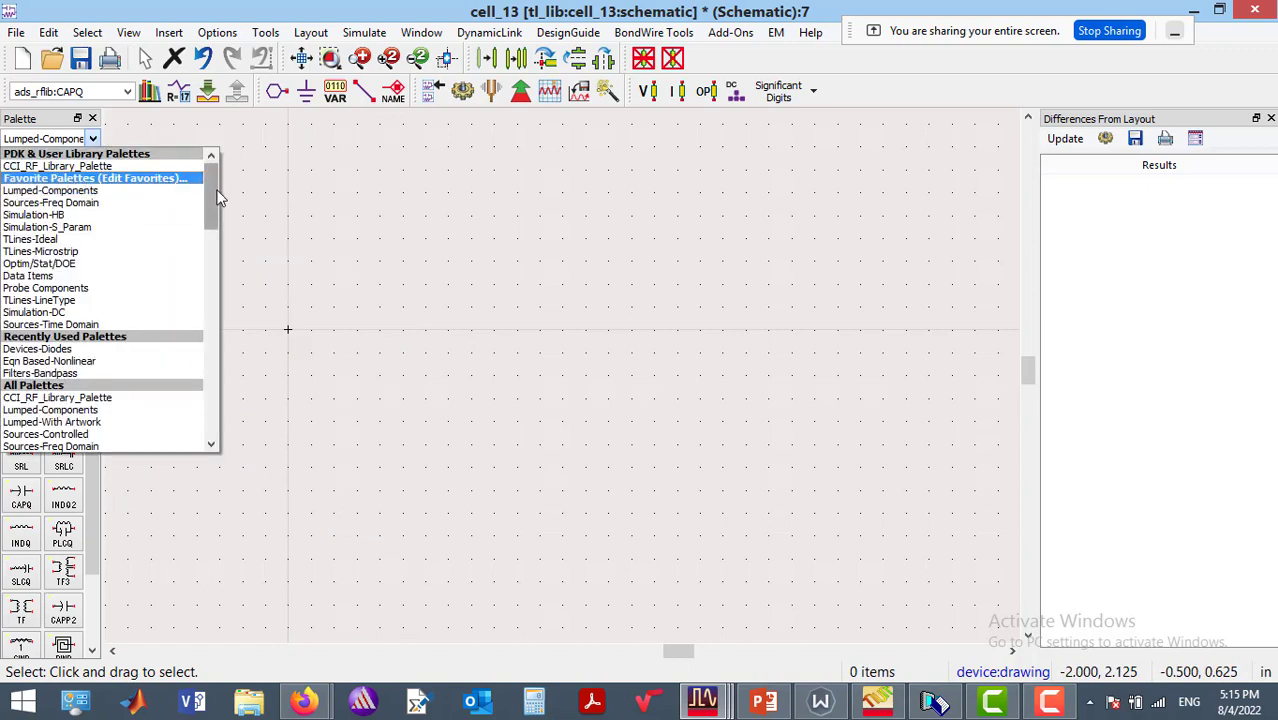
pyautogui.moveTo(211, 198); pyautogui.dragTo(210, 236)
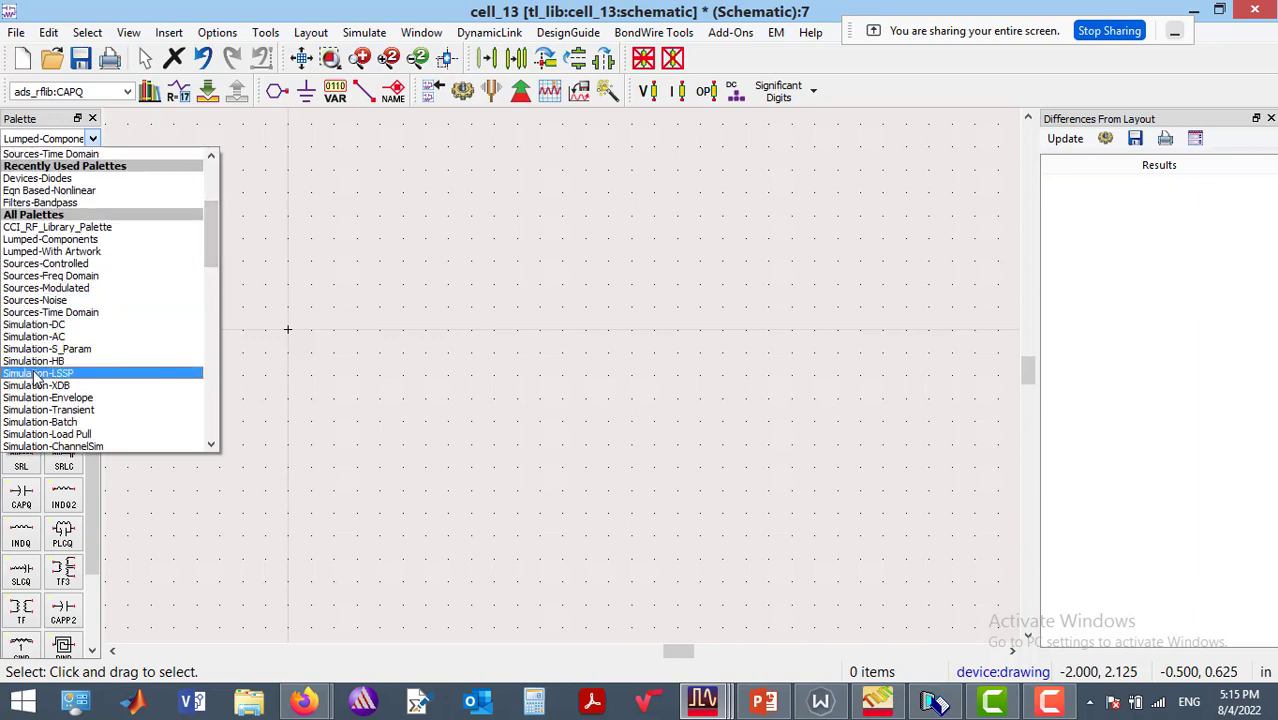
pyautogui.moveTo(211, 242); pyautogui.dragTo(211, 252)
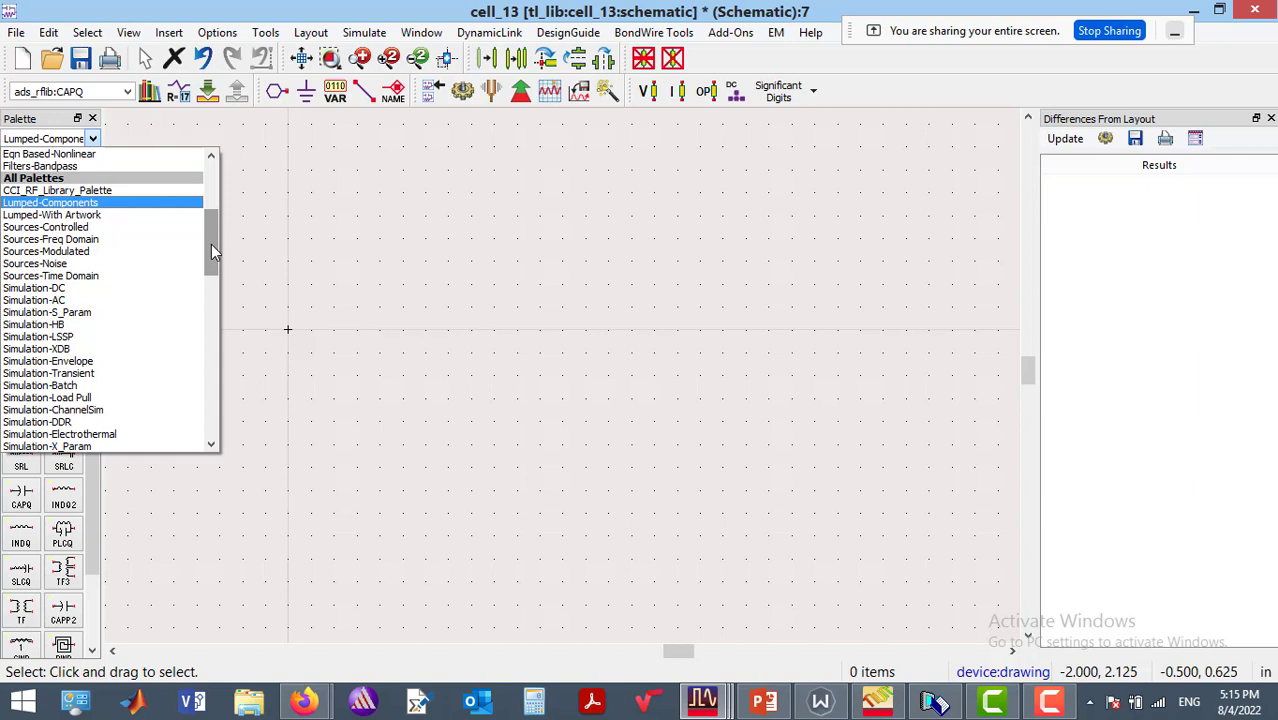
pyautogui.click(52, 313)
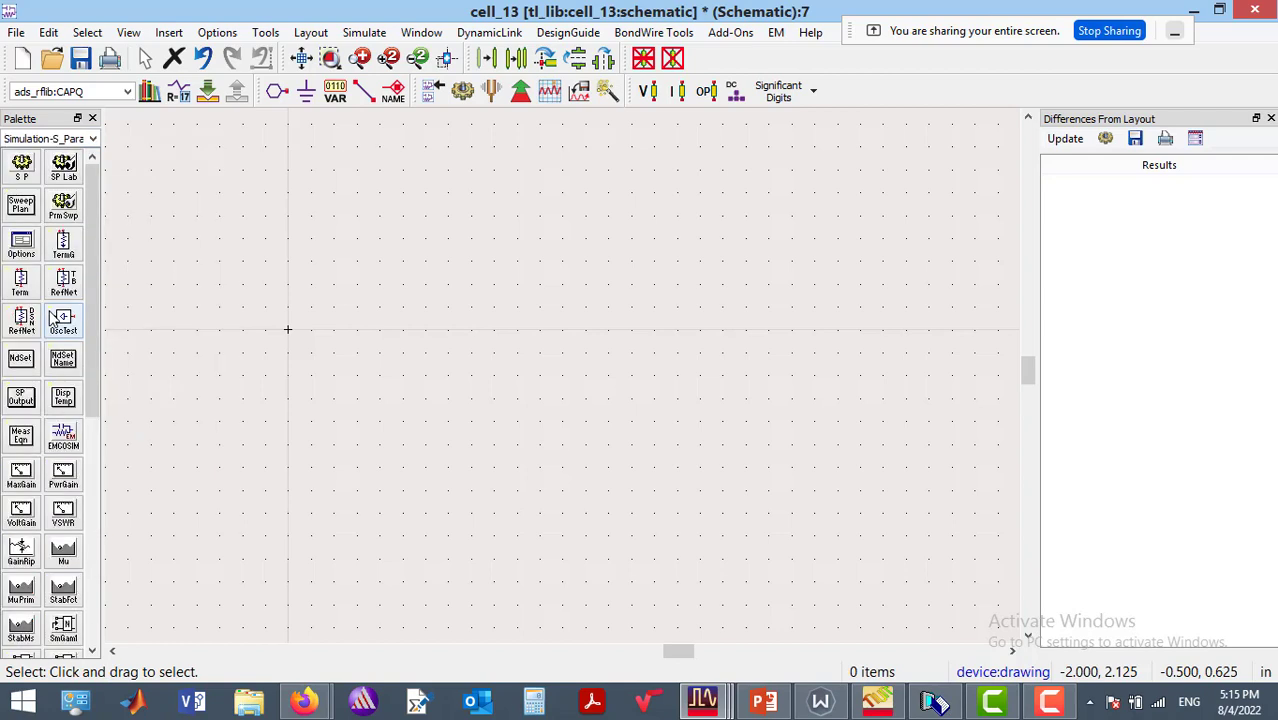
pyautogui.click(22, 165)
pyautogui.click(335, 230)
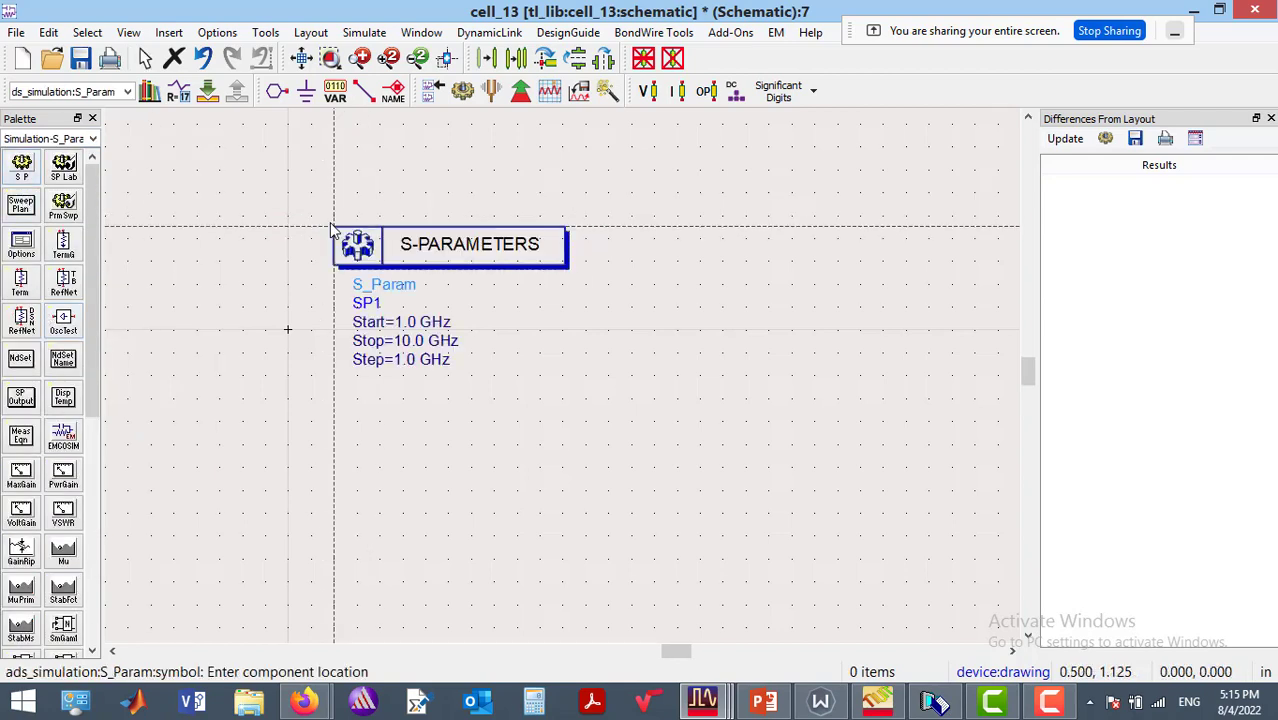
pyautogui.press('Escape')
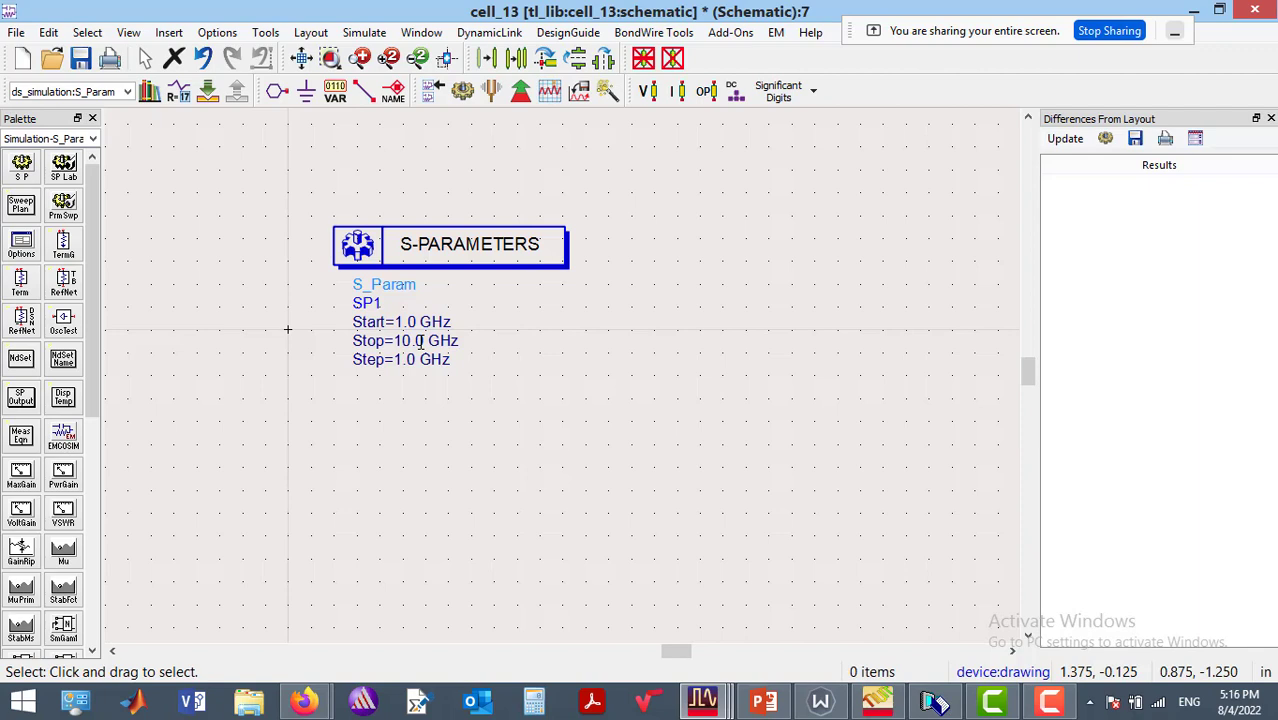
# Delete the S-PARAMETERS controller from the schematic.
pyautogui.click(559, 253)
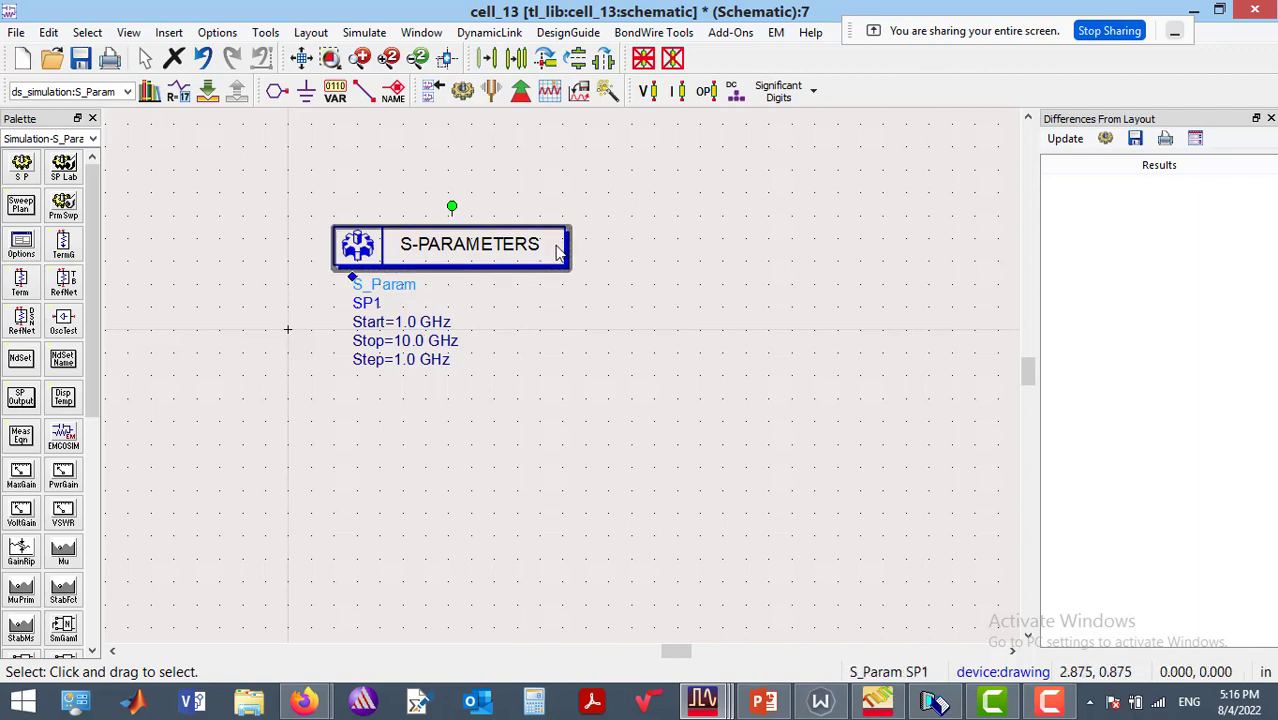
pyautogui.press('Delete')
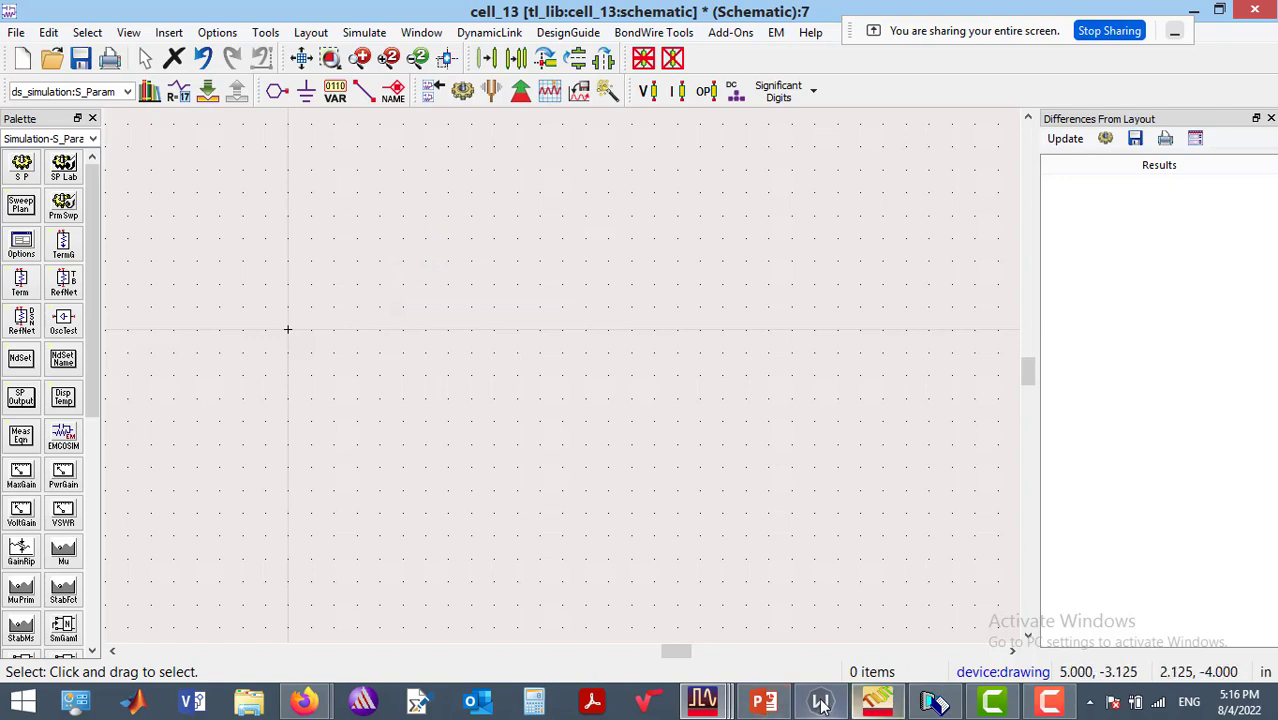
# Switch to Genesys and export Filter1_Design and Filter1_Design_TestBench to the ADS workspace tl_wrk, overwriting the existing designs.
pyautogui.click(880, 701)
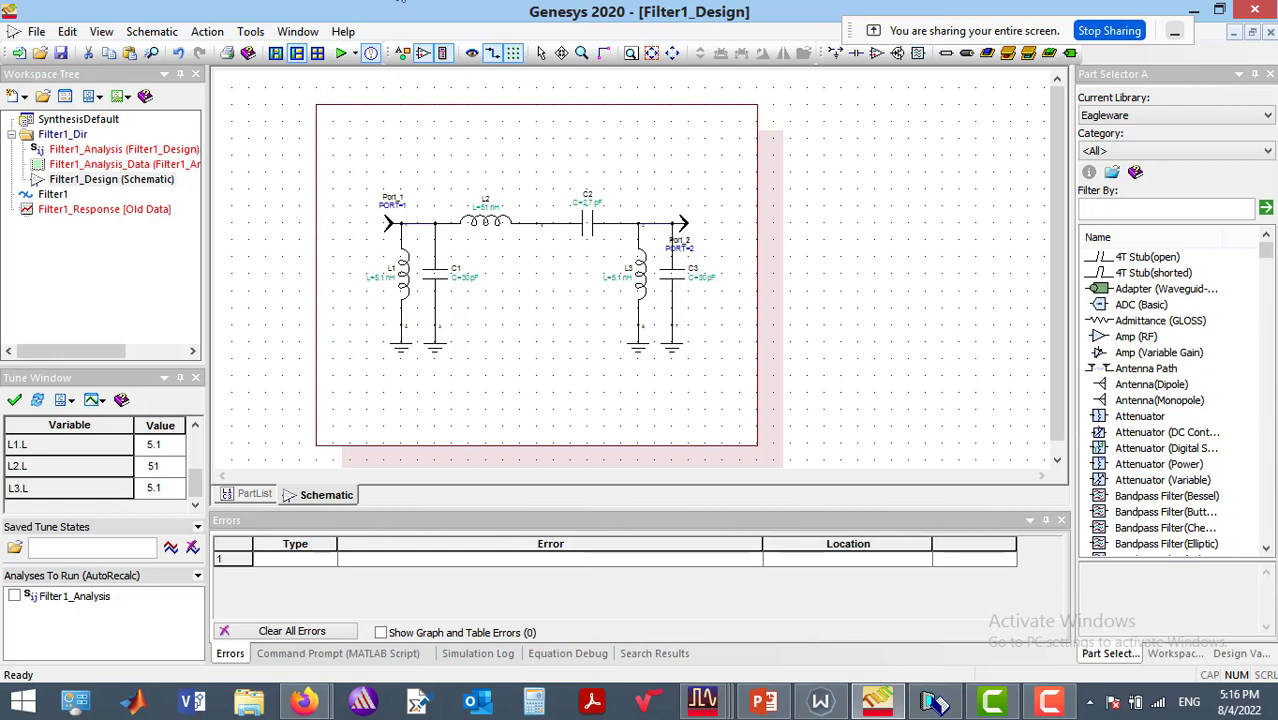
pyautogui.click(35, 33)
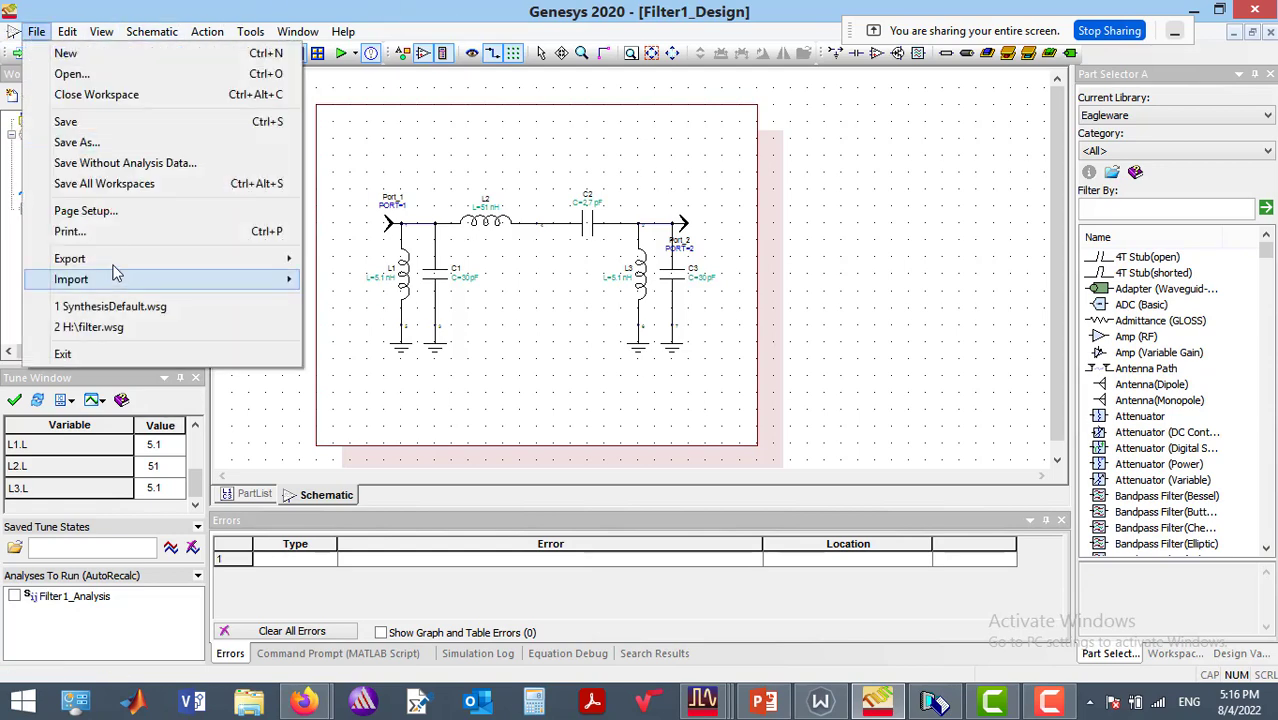
pyautogui.moveTo(112, 268)
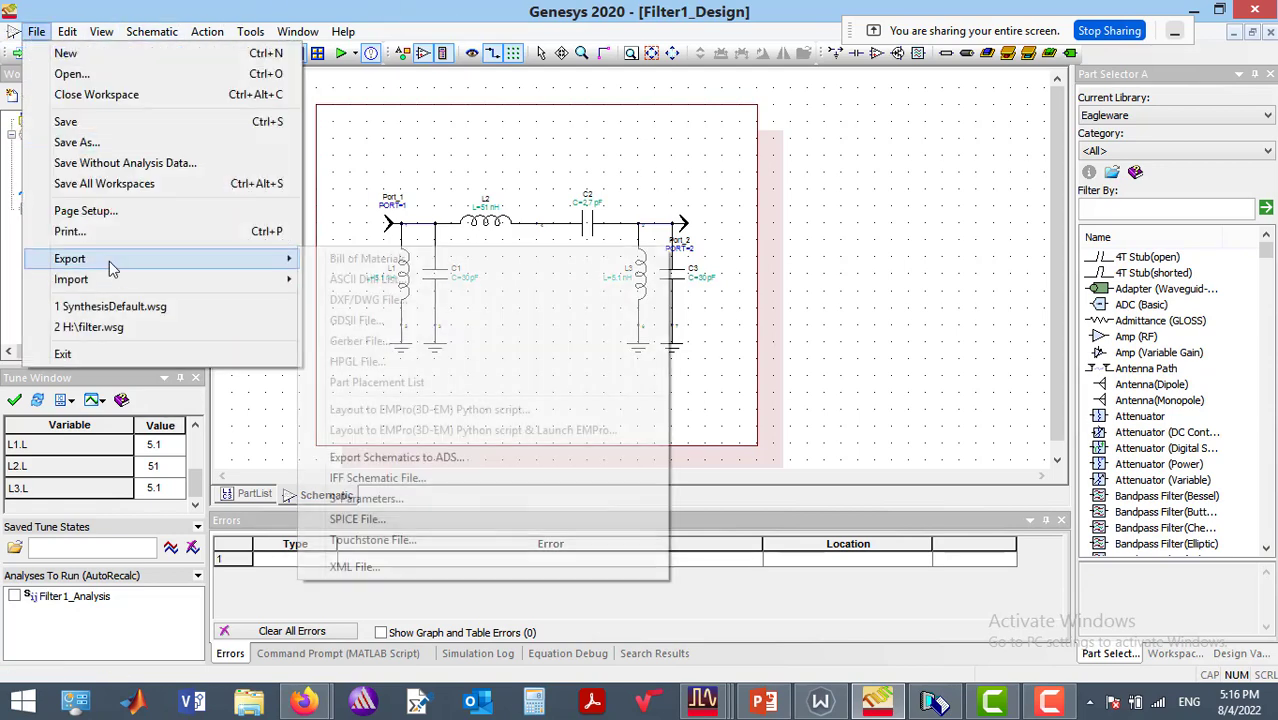
pyautogui.click(436, 465)
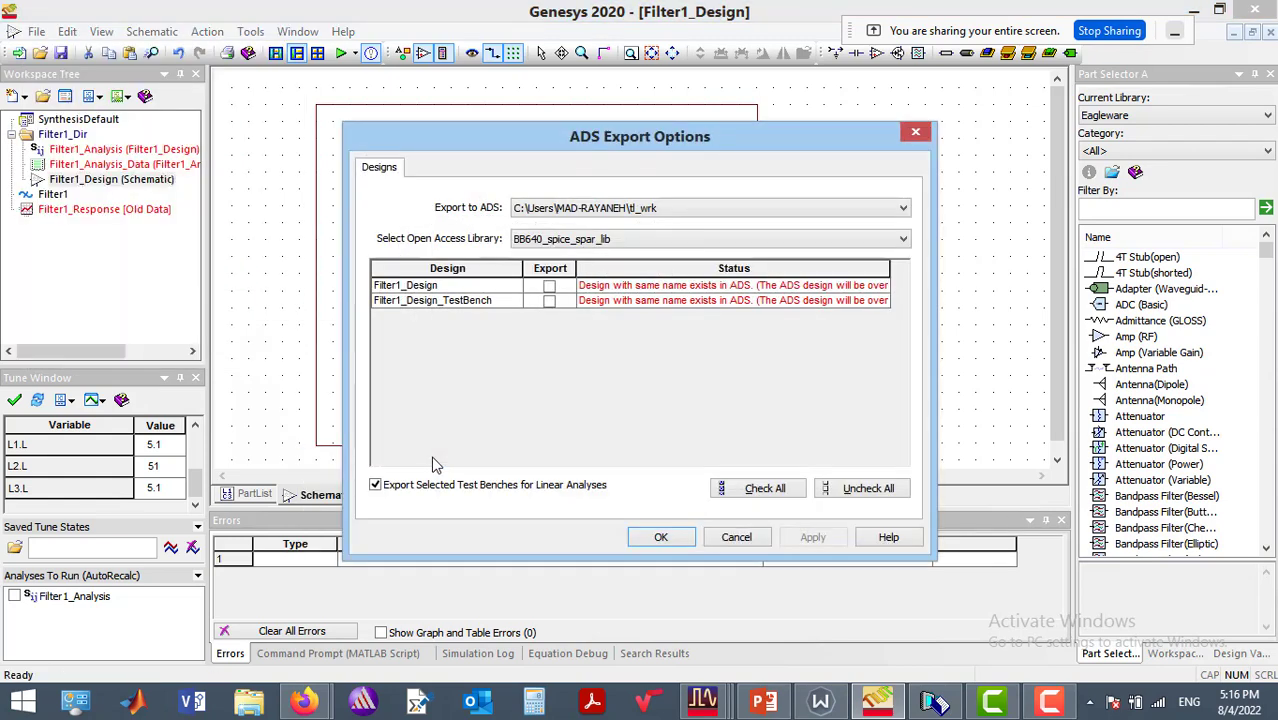
pyautogui.click(549, 286)
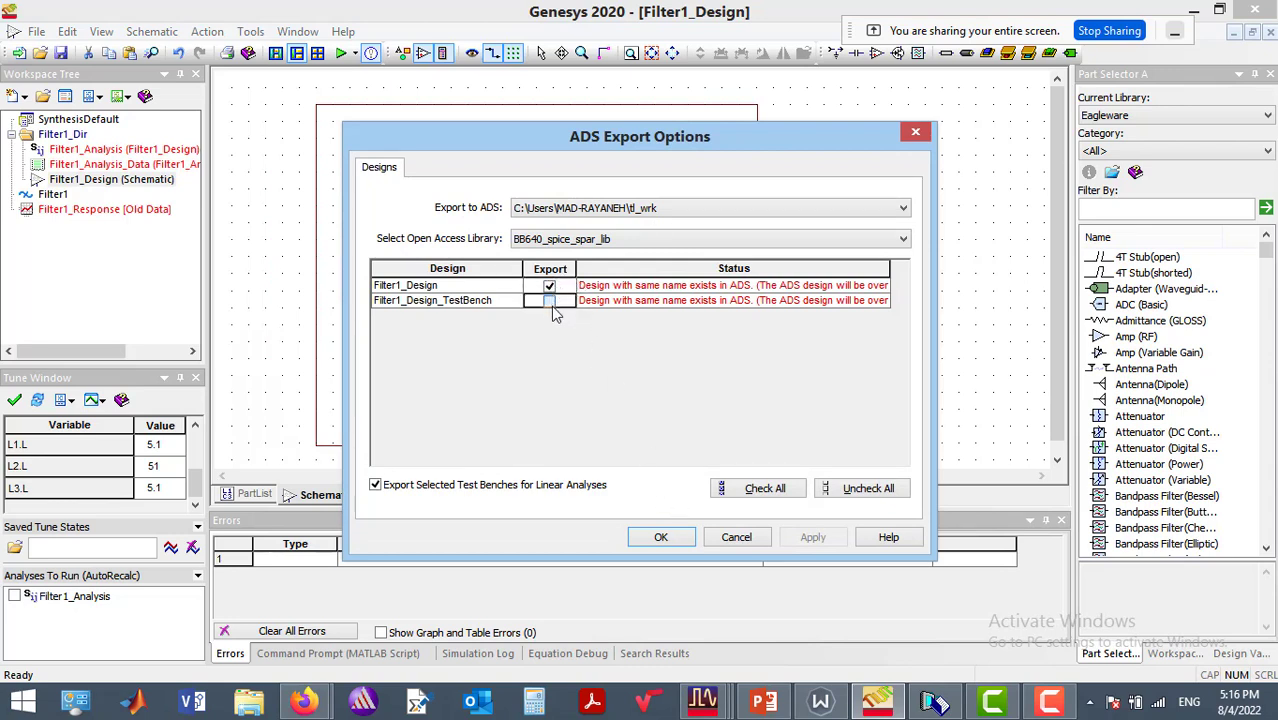
pyautogui.click(549, 301)
pyautogui.click(657, 538)
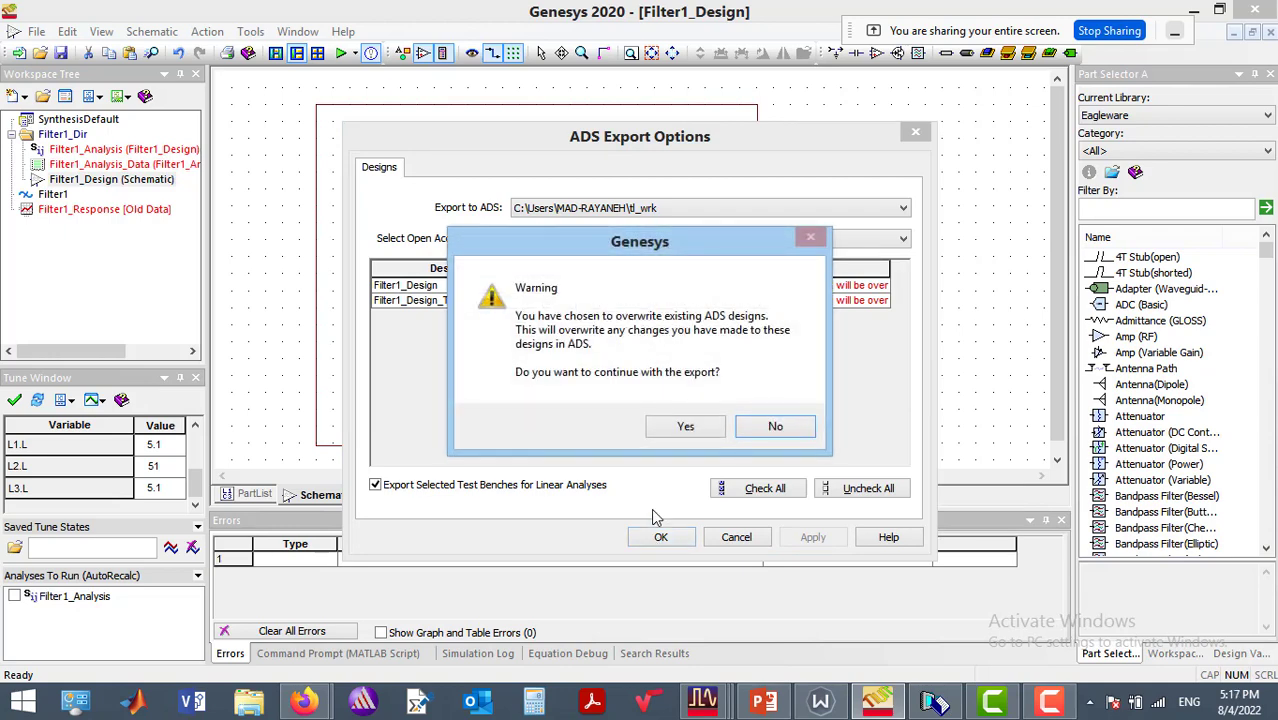
pyautogui.click(673, 430)
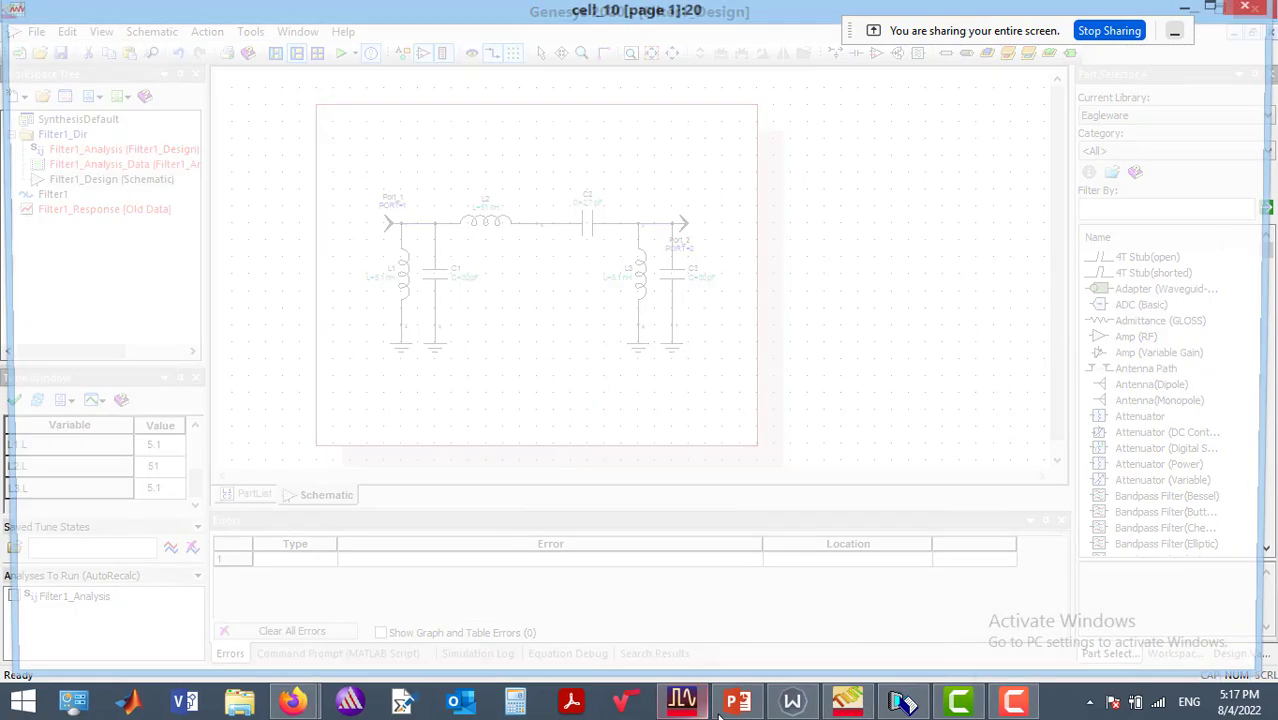
# Switch back to the Advanced Design System main window showing the tl_wrk workspace.
pyautogui.click(706, 710)
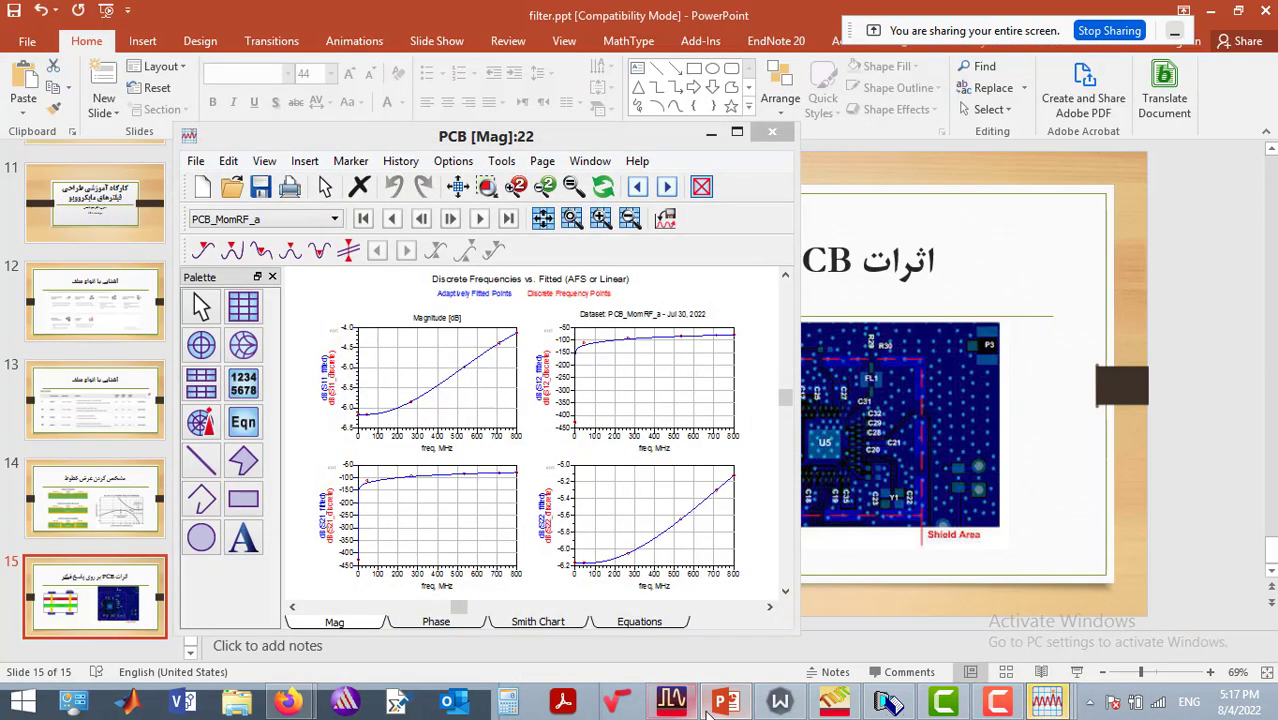
pyautogui.click(690, 705)
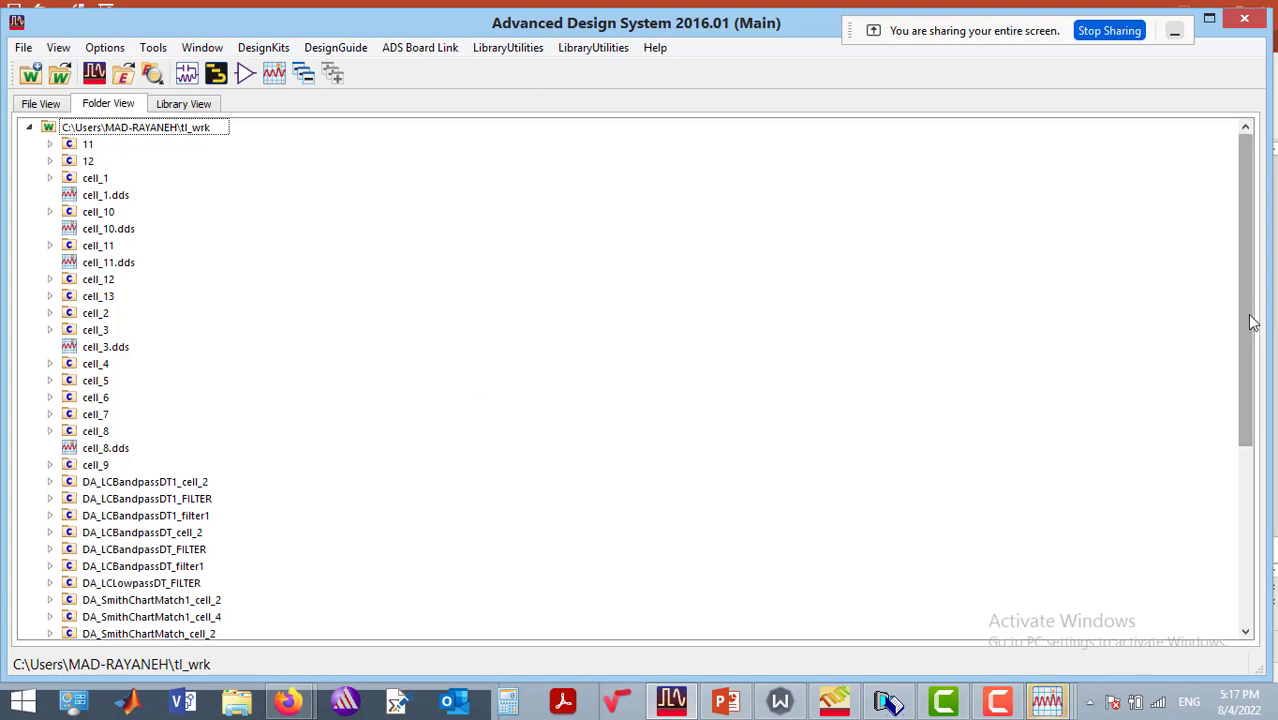
# Open the schematic of the Filter1_Design cell from the tl_wrk workspace and maximize its window.
pyautogui.moveTo(1252, 340); pyautogui.dragTo(1251, 434)
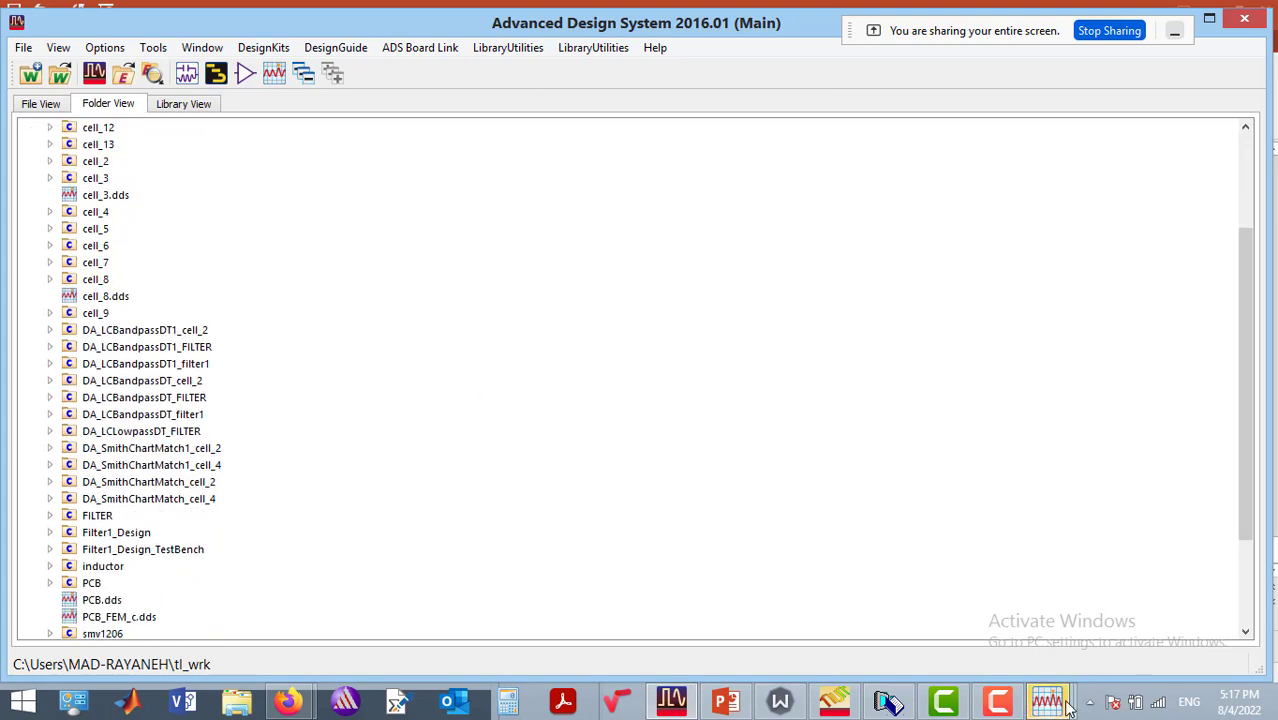
pyautogui.moveTo(1066, 706)
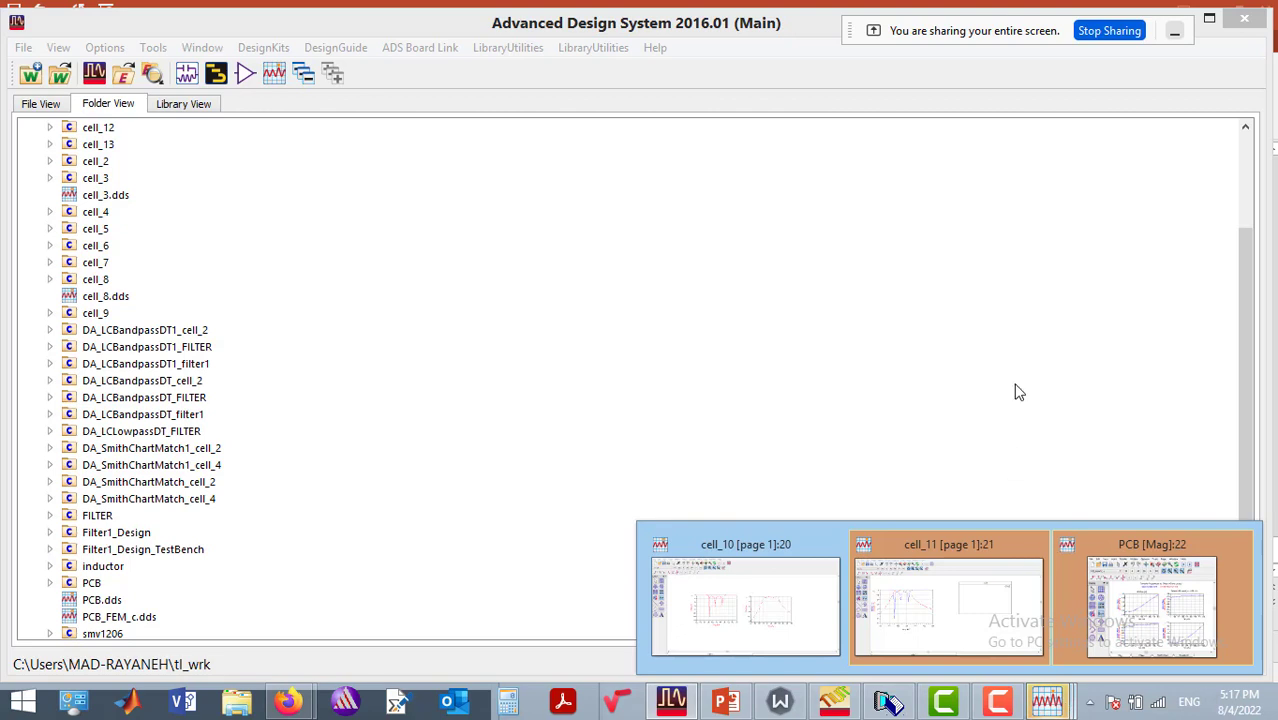
pyautogui.click(52, 534)
pyautogui.doubleClick(120, 549)
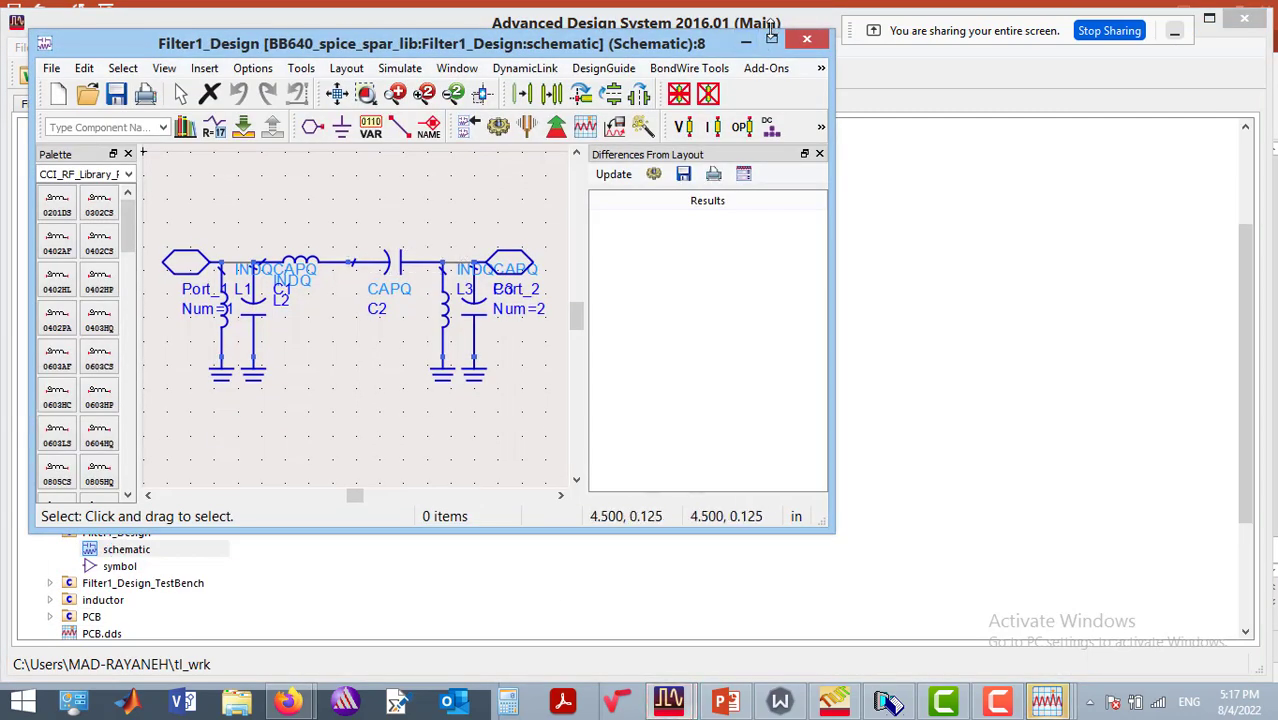
pyautogui.click(775, 38)
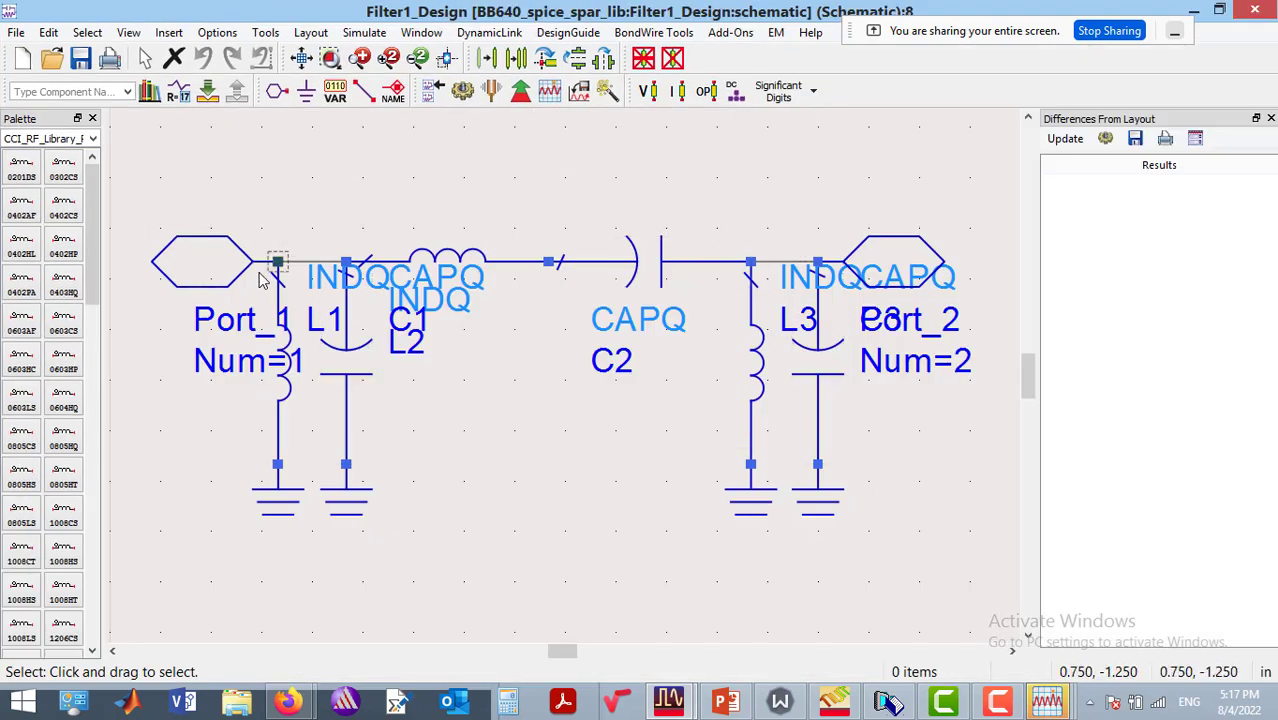
# Delete the Port_1 and Port_2 pins at both ends of the filter circuit.
pyautogui.click(212, 285)
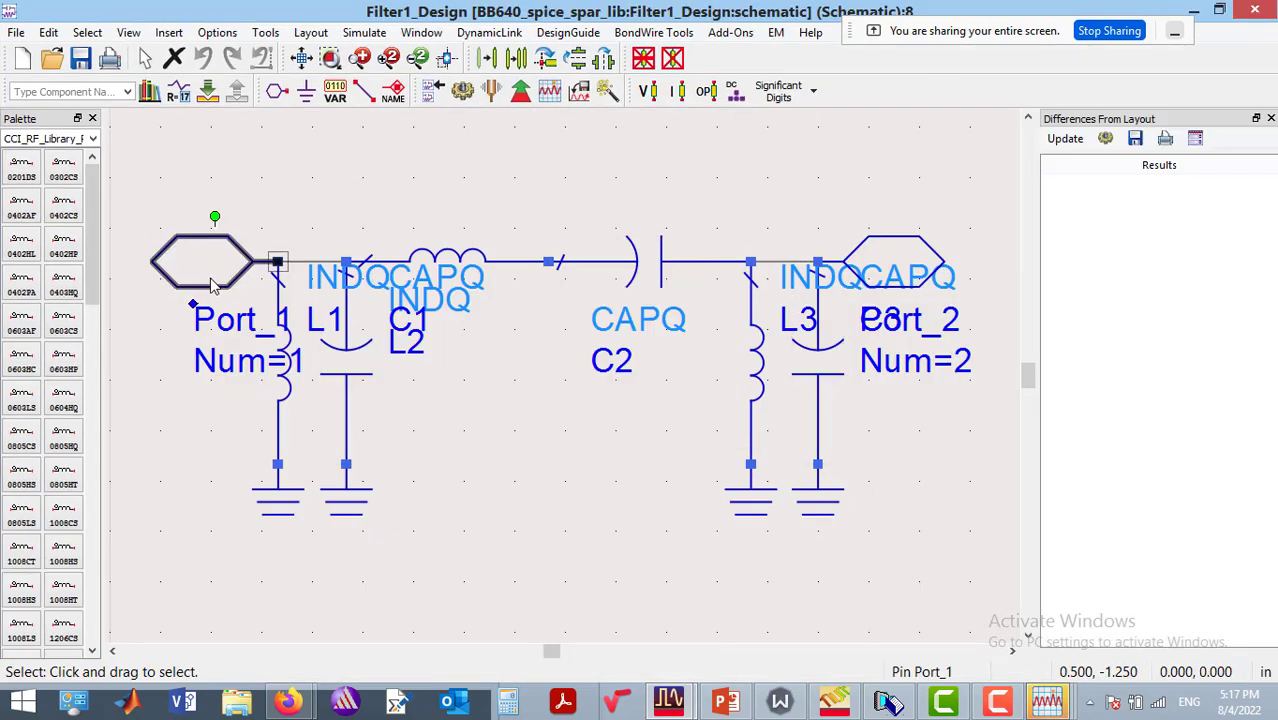
pyautogui.press('Delete')
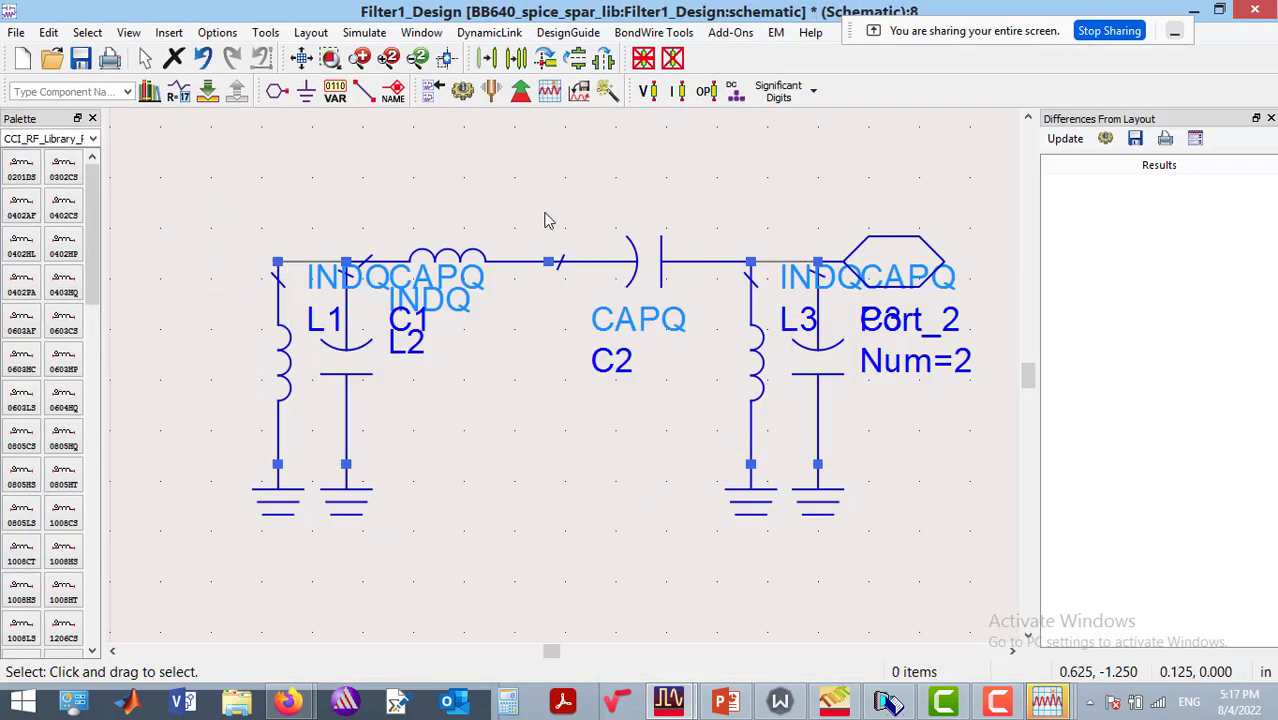
pyautogui.click(873, 280)
pyautogui.press('Delete')
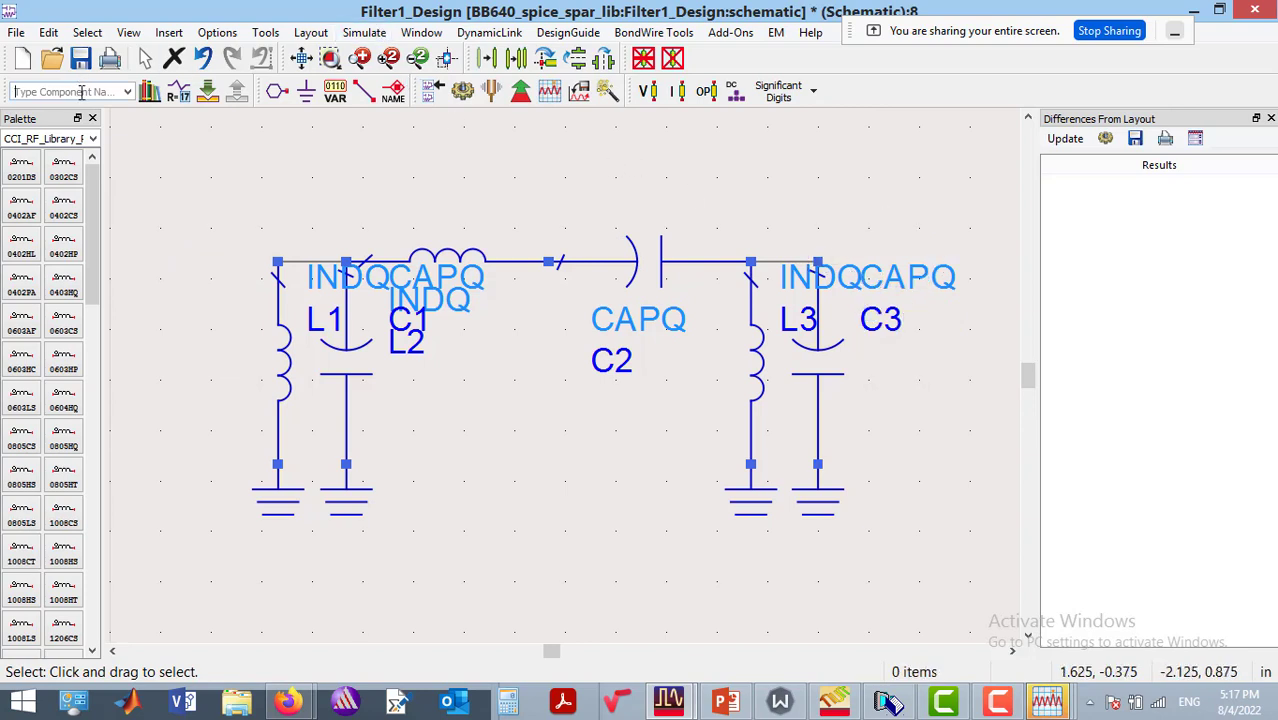
# Place two Term components, one beside the filter's input and one beside its output.
pyautogui.write('term')
pyautogui.press('Return')
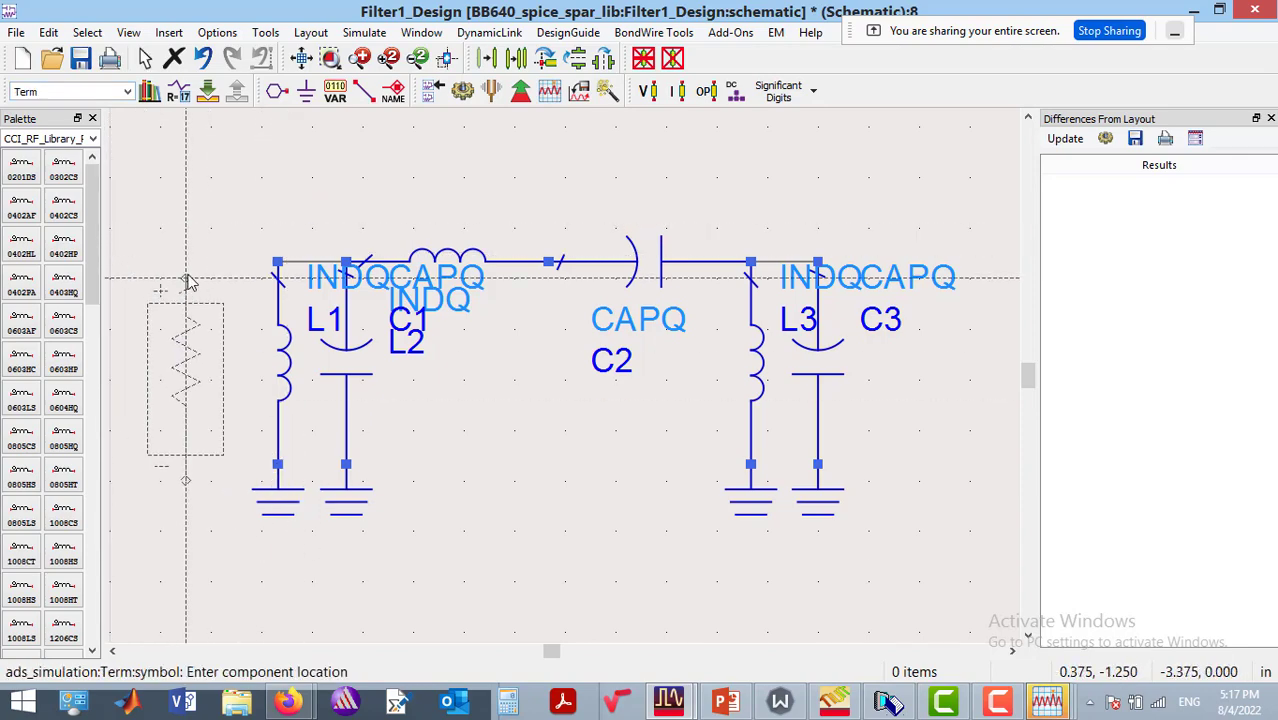
pyautogui.click(188, 281)
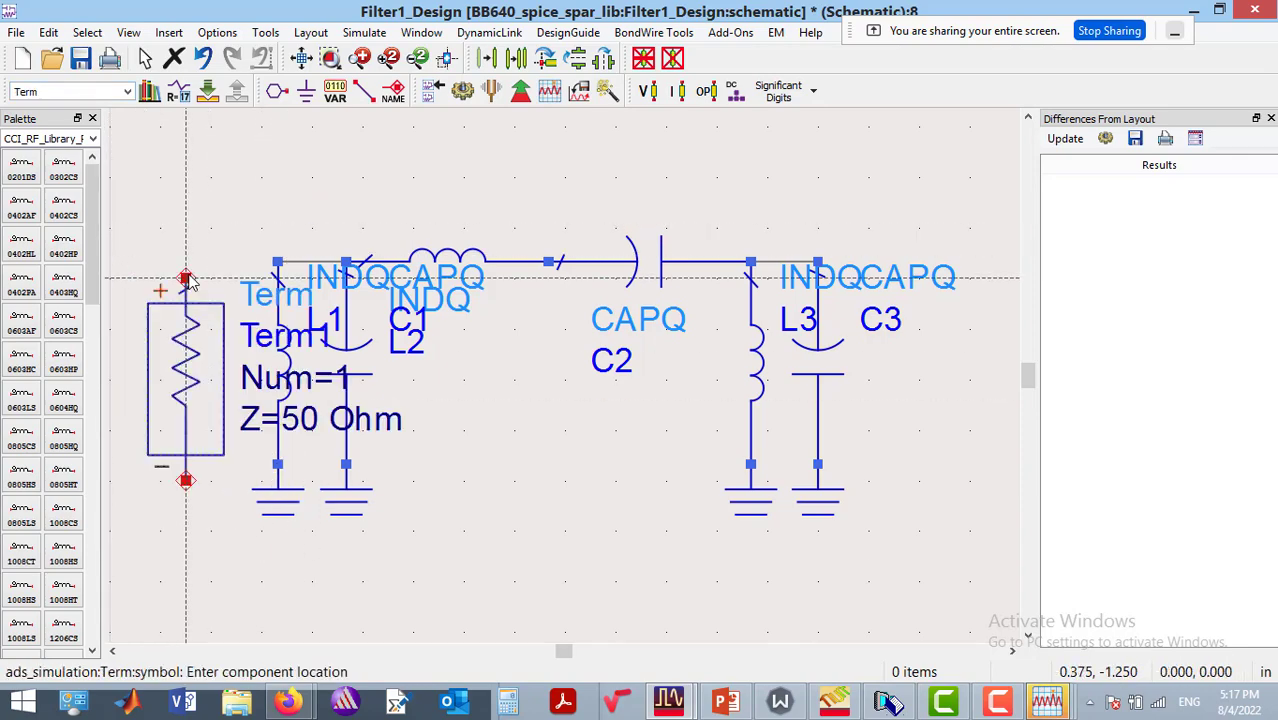
pyautogui.click(940, 290)
pyautogui.press('Escape')
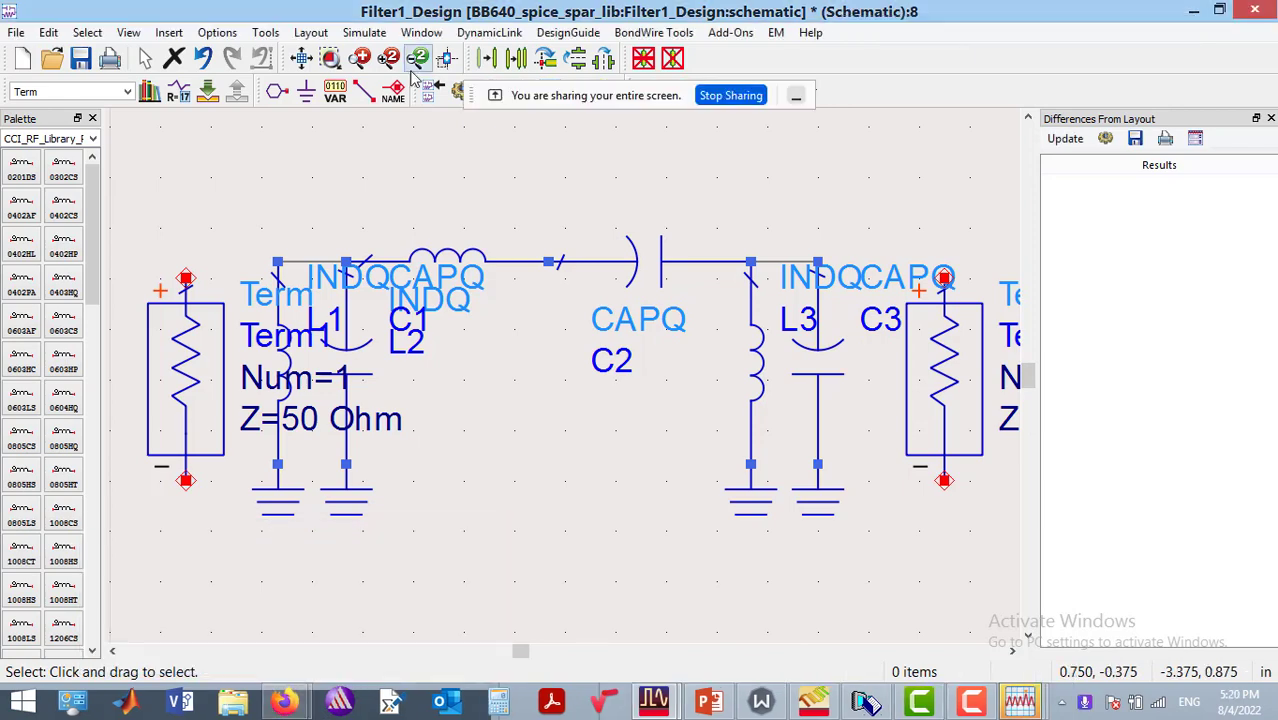
# Wire the positive pins of Term1 and Term2 to the filter's input and output nodes.
pyautogui.click(365, 91)
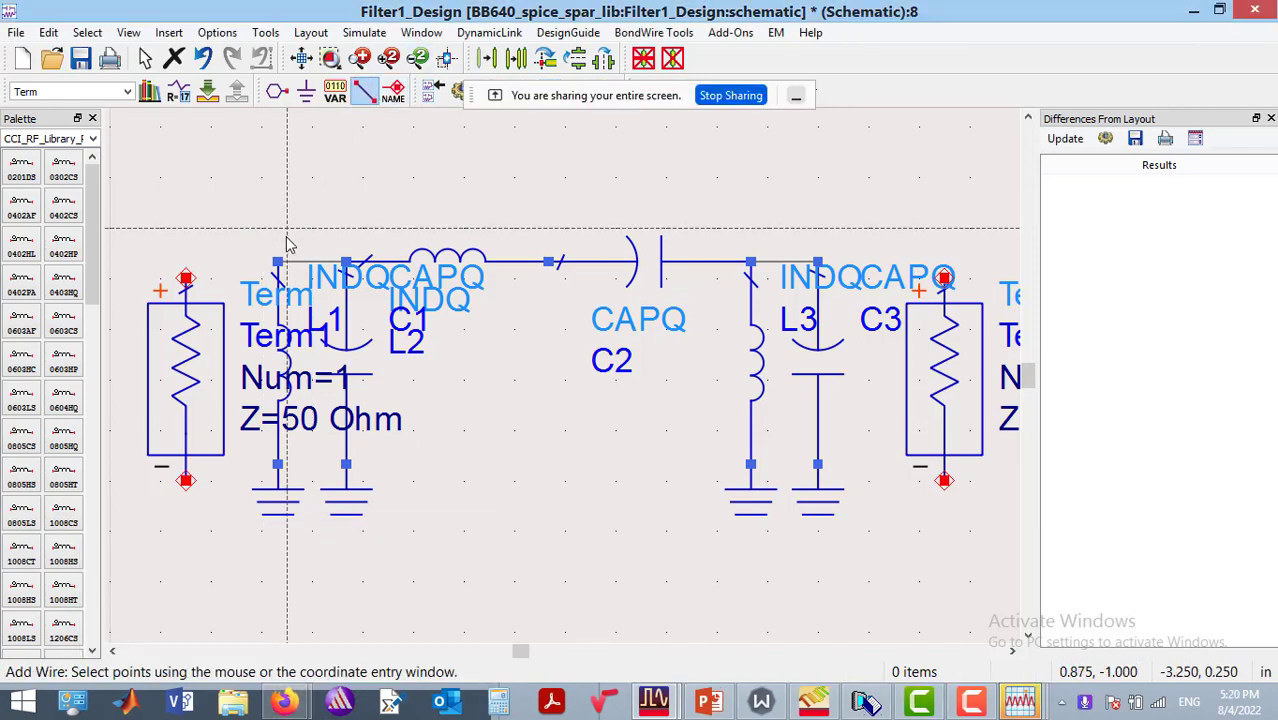
pyautogui.click(186, 279)
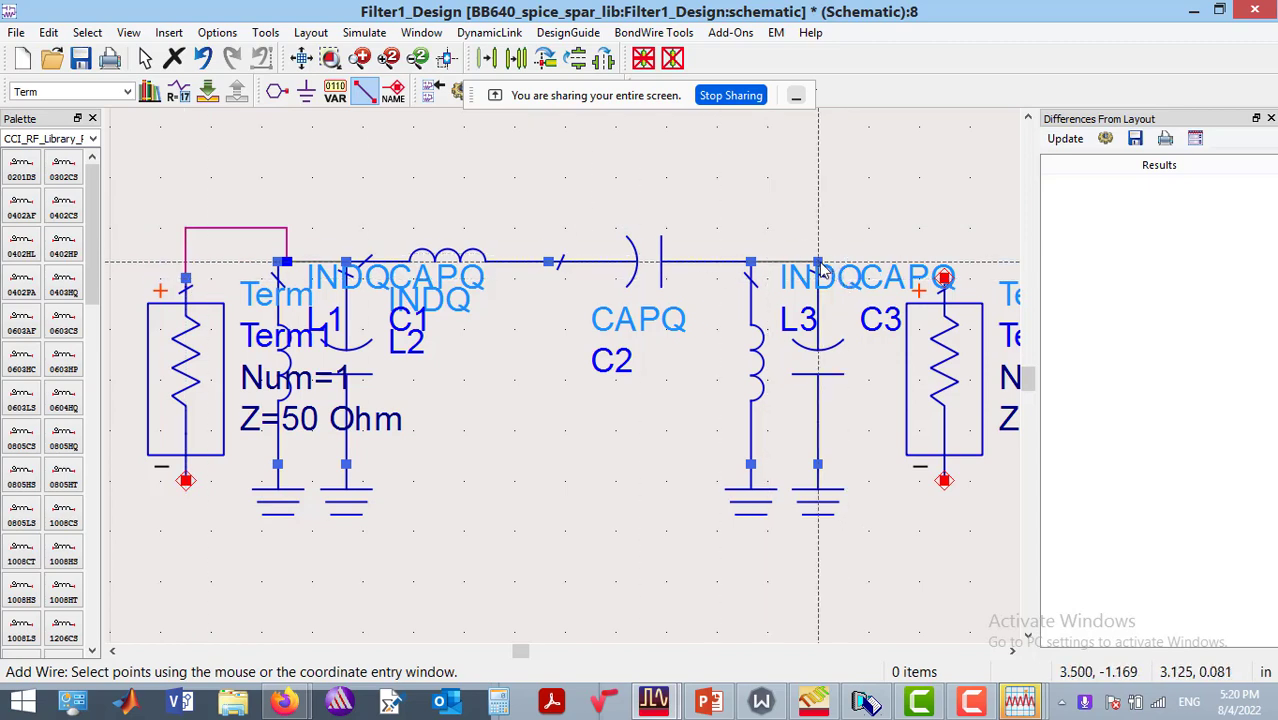
pyautogui.click(945, 280)
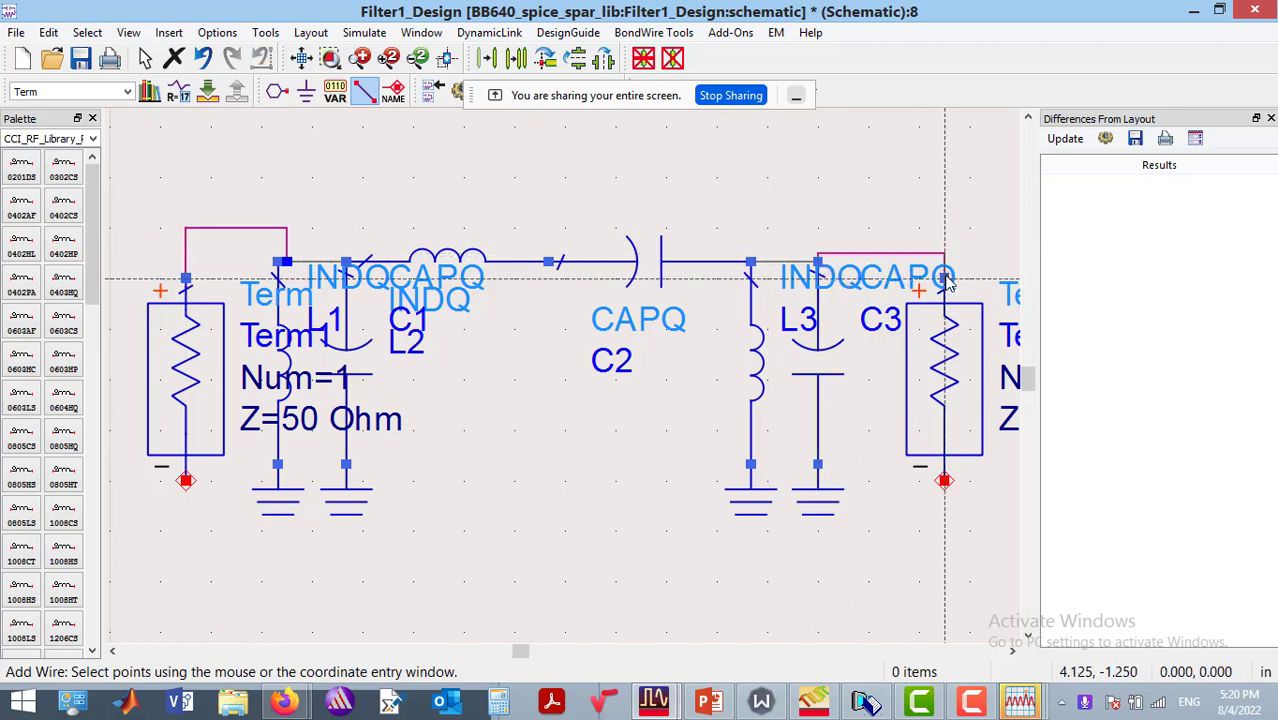
pyautogui.press('Escape')
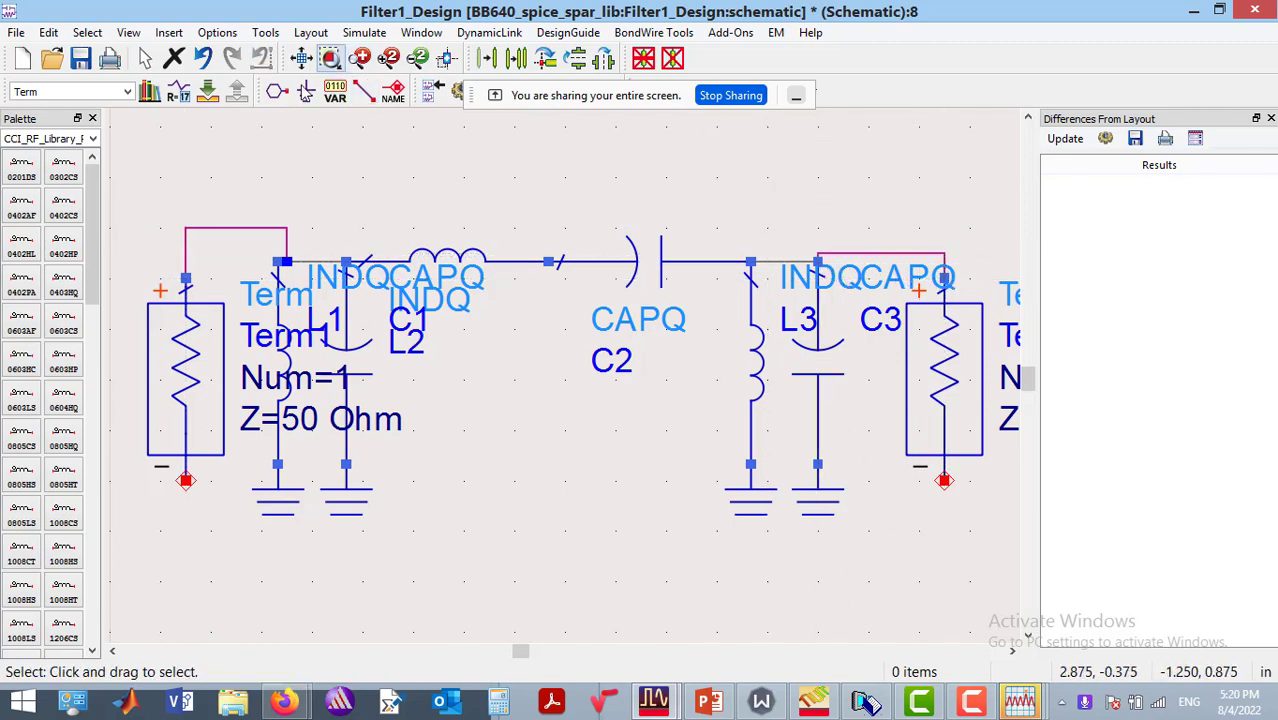
# Attach a ground to the negative pin of each of the two Term components.
pyautogui.click(303, 92)
pyautogui.click(185, 480)
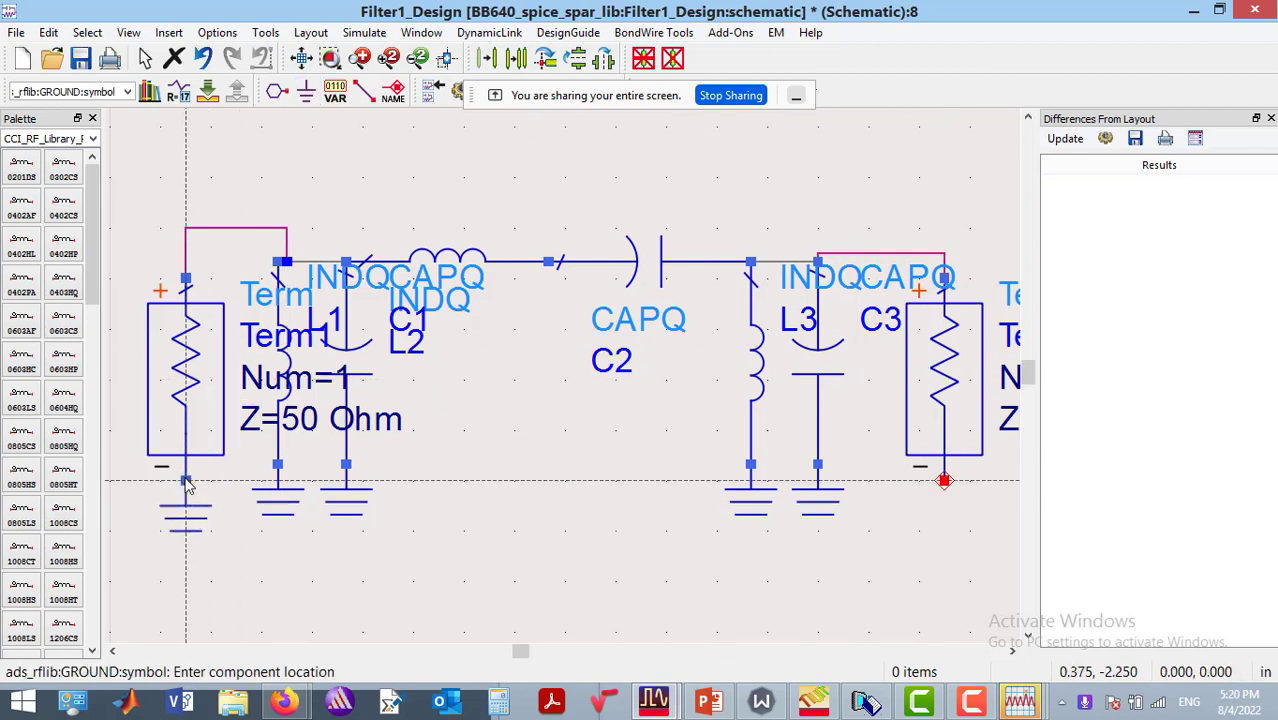
pyautogui.click(945, 482)
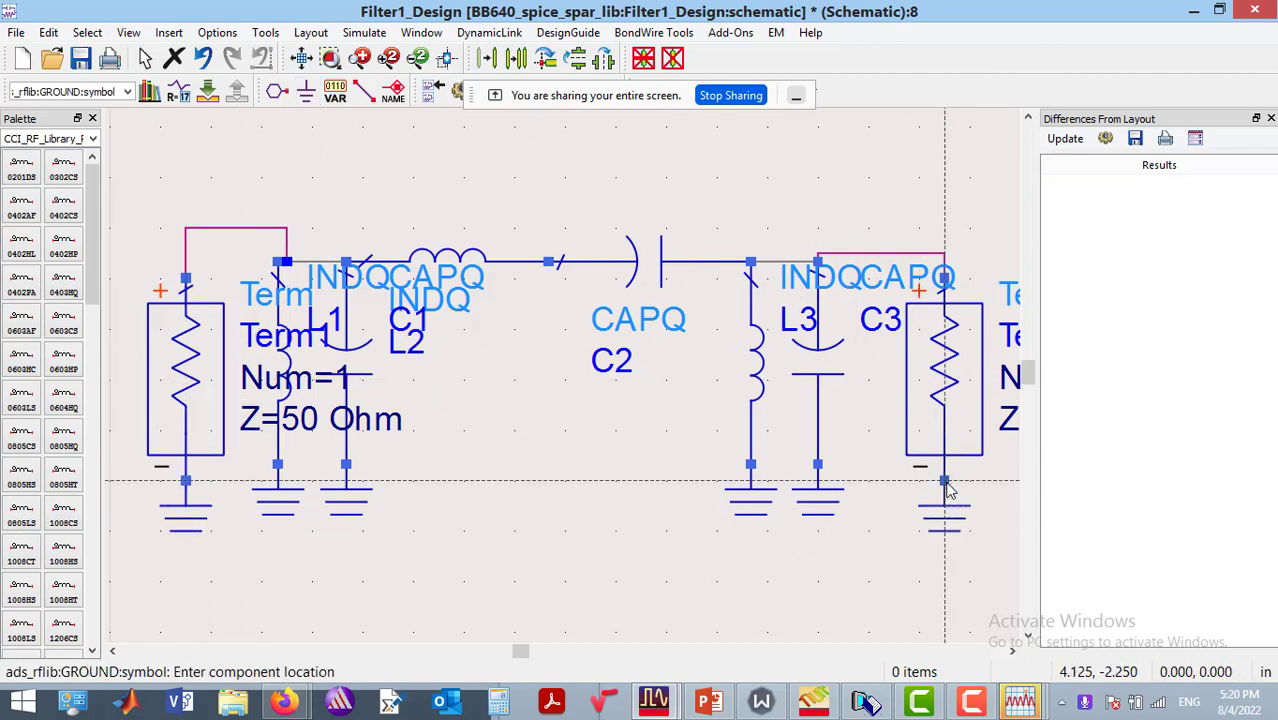
pyautogui.press('Escape')
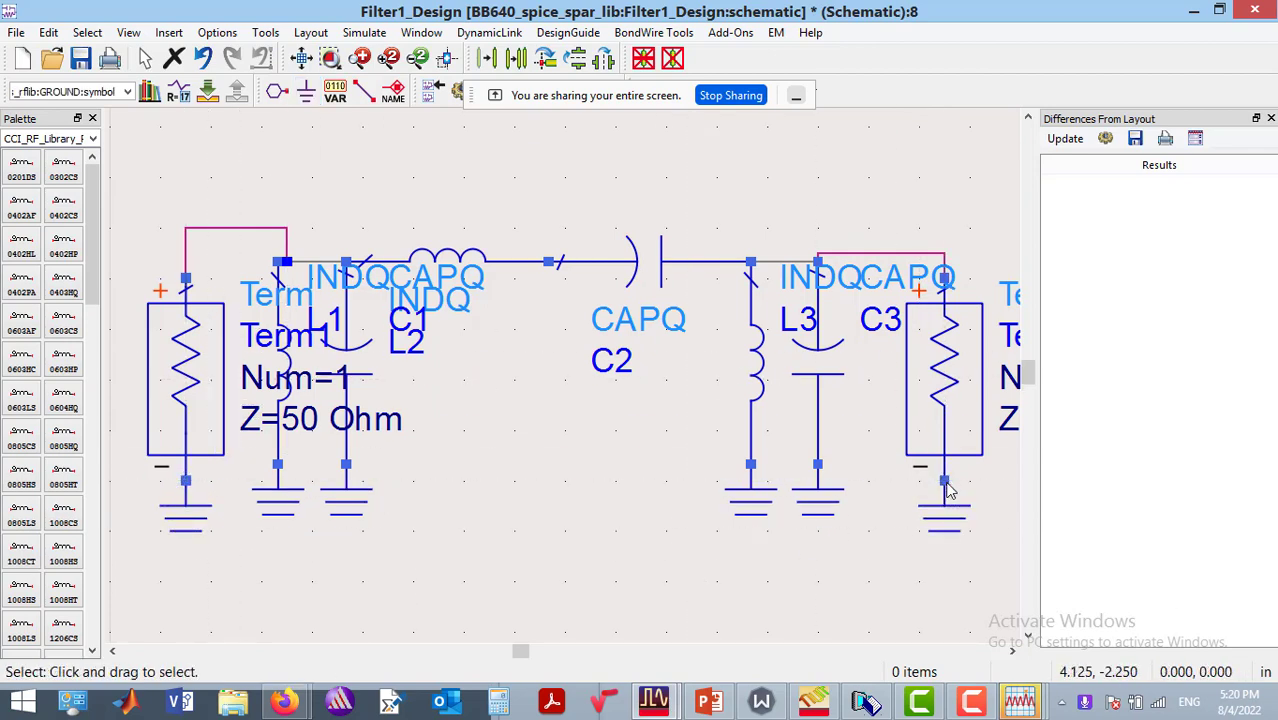
# Place an S-parameter simulation controller (S P) from the Simulation-S_Param palette above the filter circuit.
pyautogui.click(93, 139)
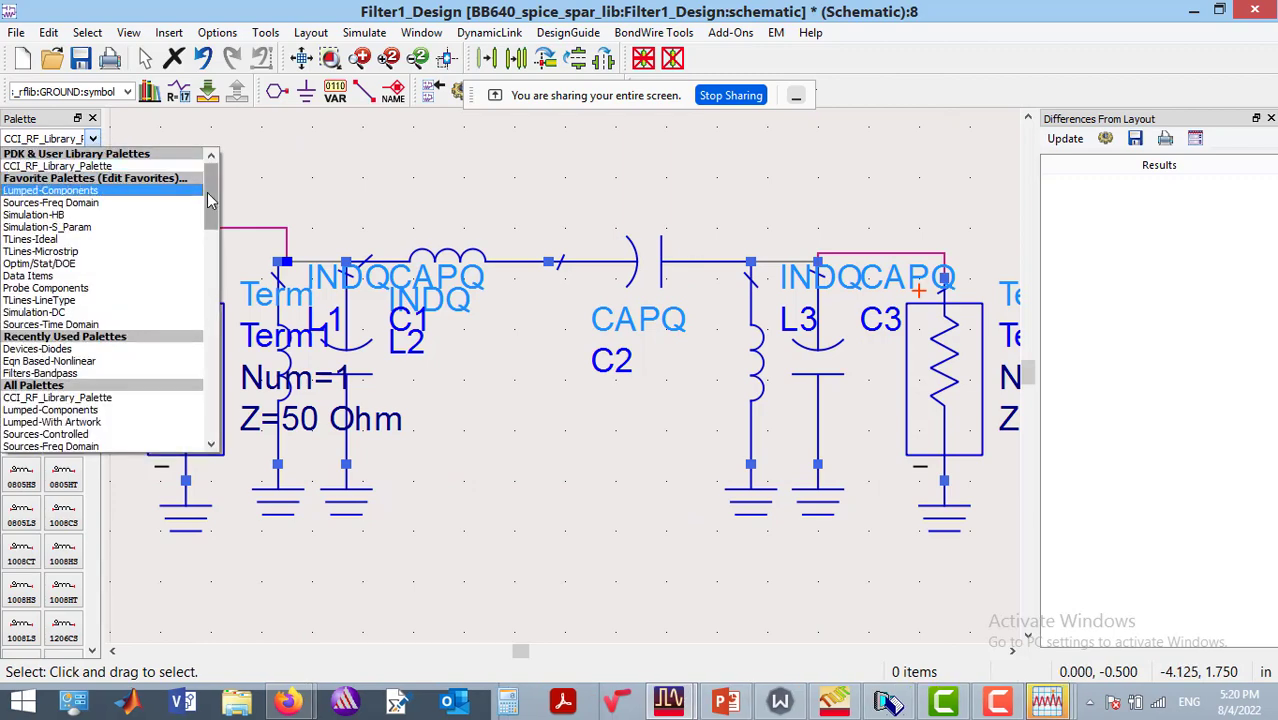
pyautogui.scroll(-5, 62, 340)
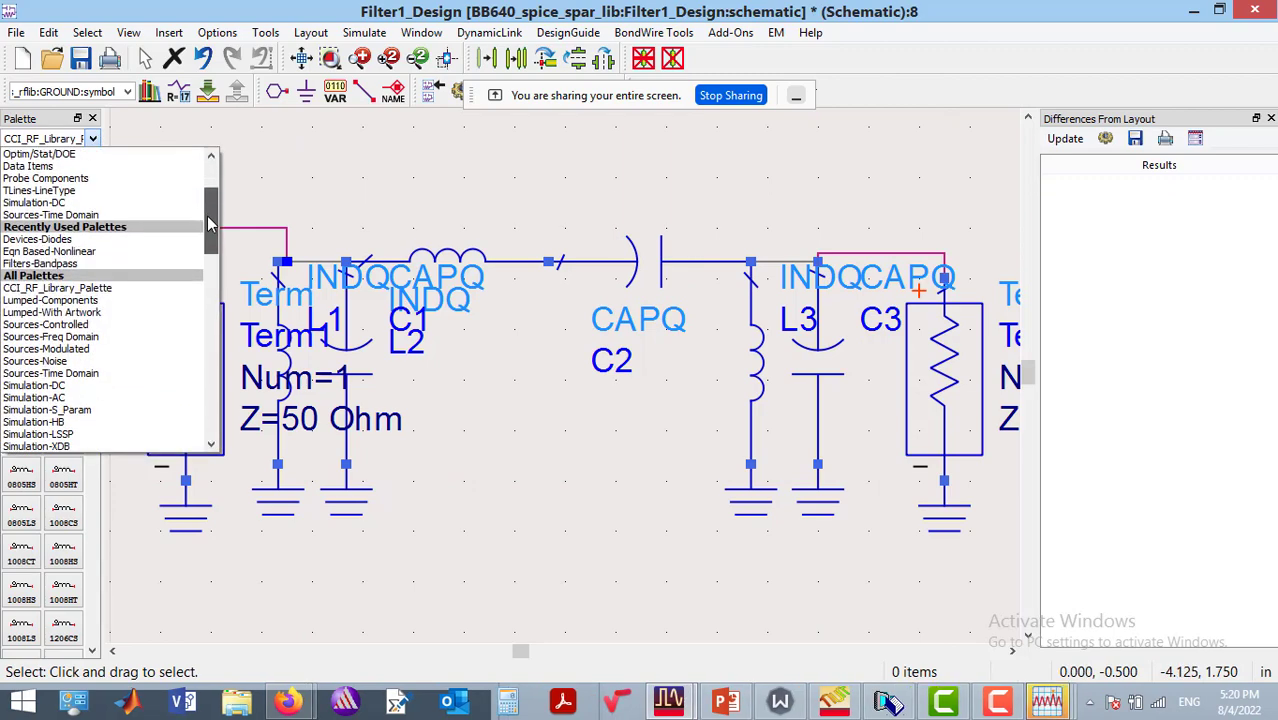
pyautogui.click(47, 348)
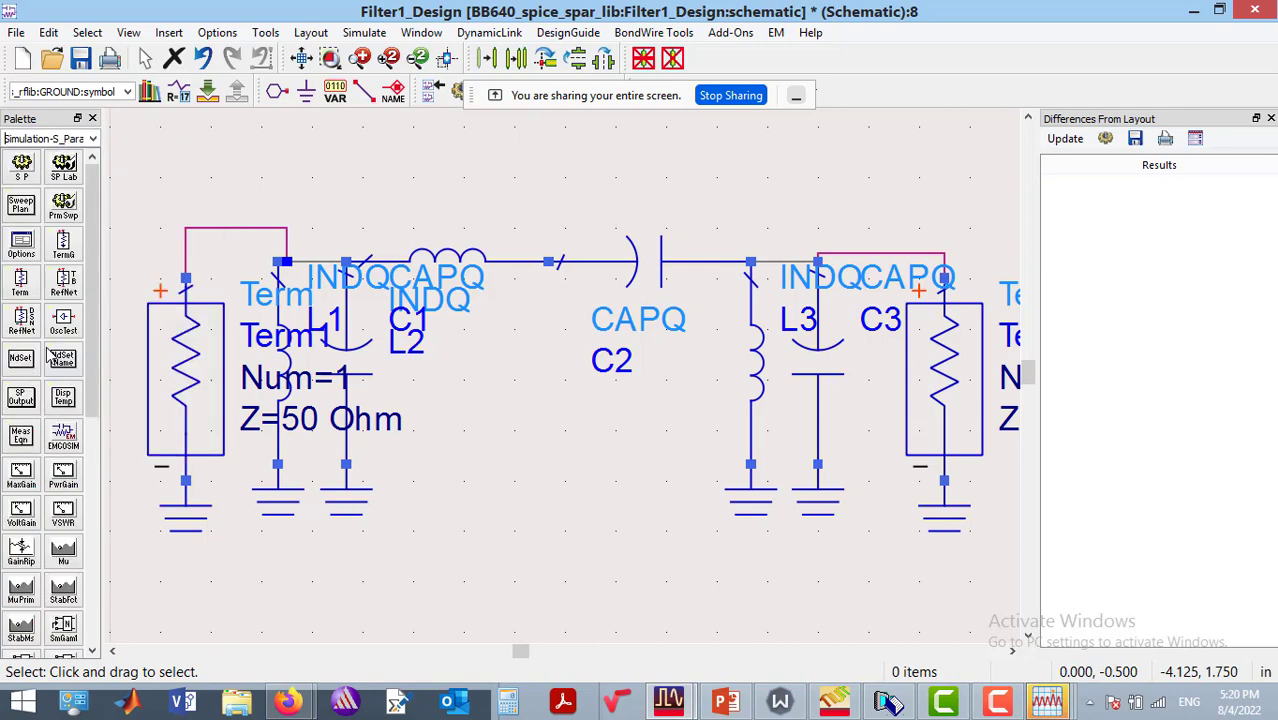
pyautogui.click(22, 168)
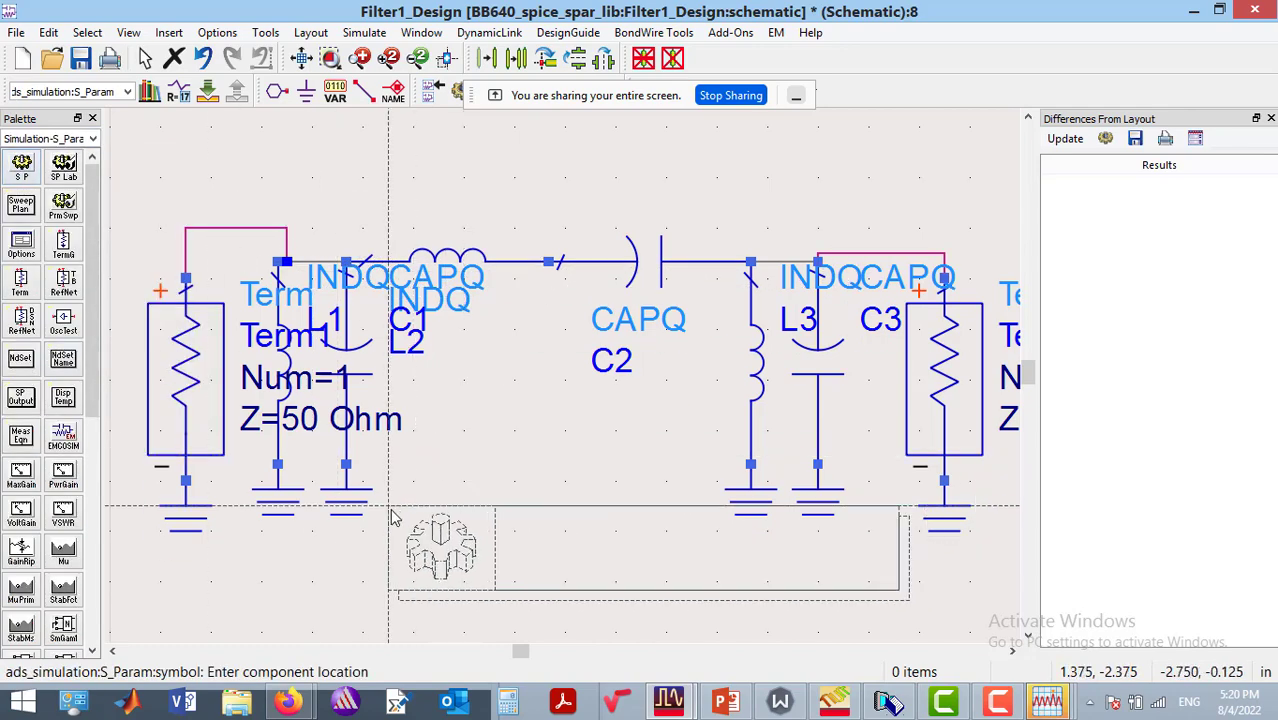
pyautogui.click(419, 60)
pyautogui.click(198, 178)
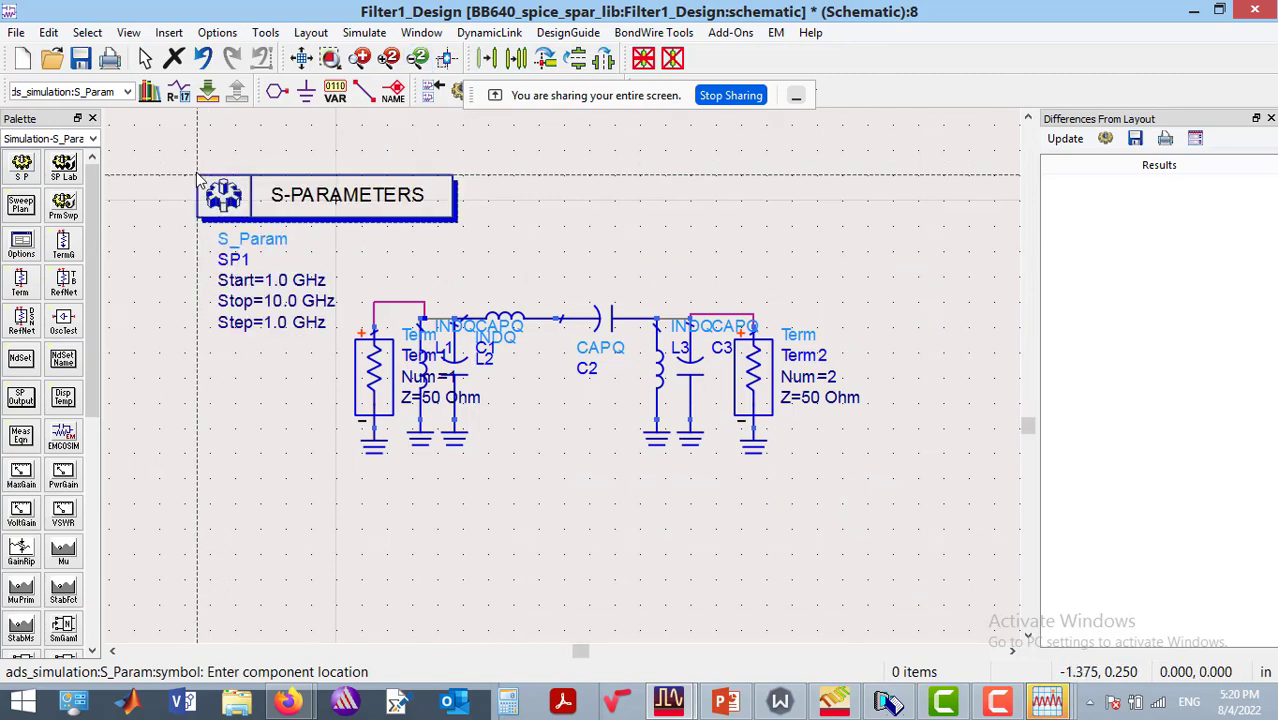
pyautogui.press('Escape')
# Set the S-parameter controller's linear frequency sweep to start 1.0 MHz, stop 1 GHz and step 1.0 MHz.
pyautogui.doubleClick(314, 204)
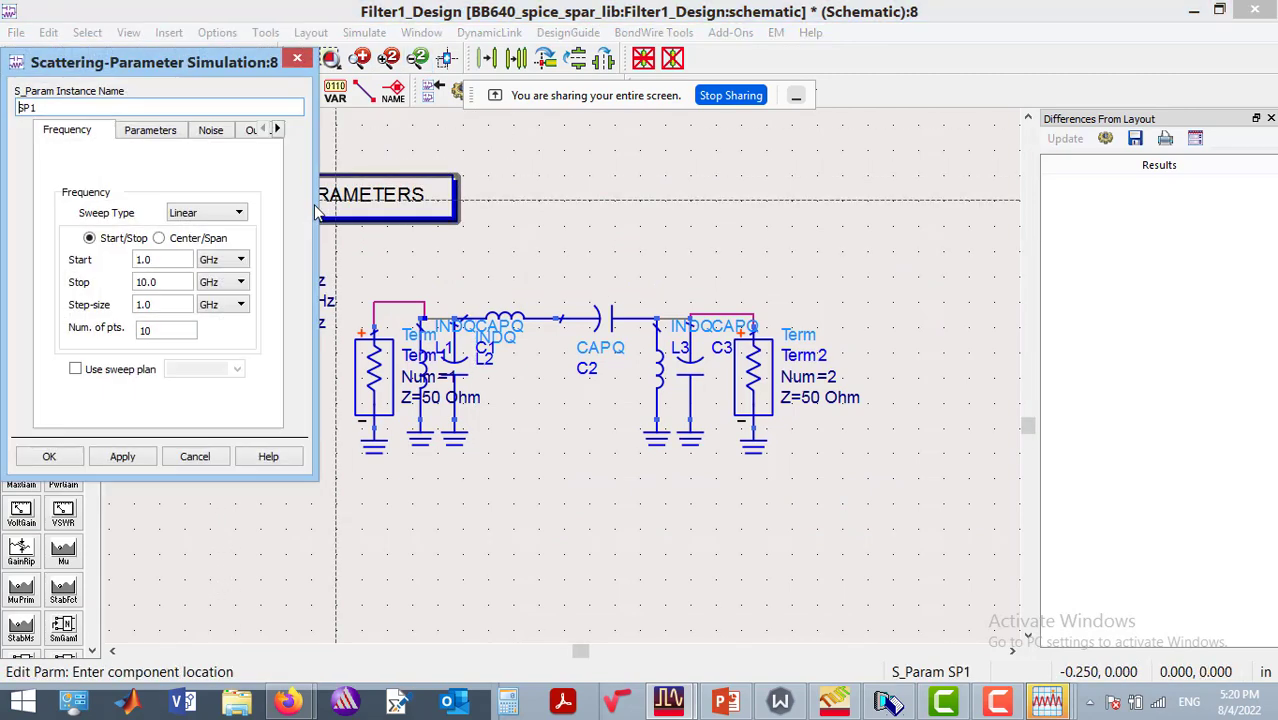
pyautogui.doubleClick(167, 260)
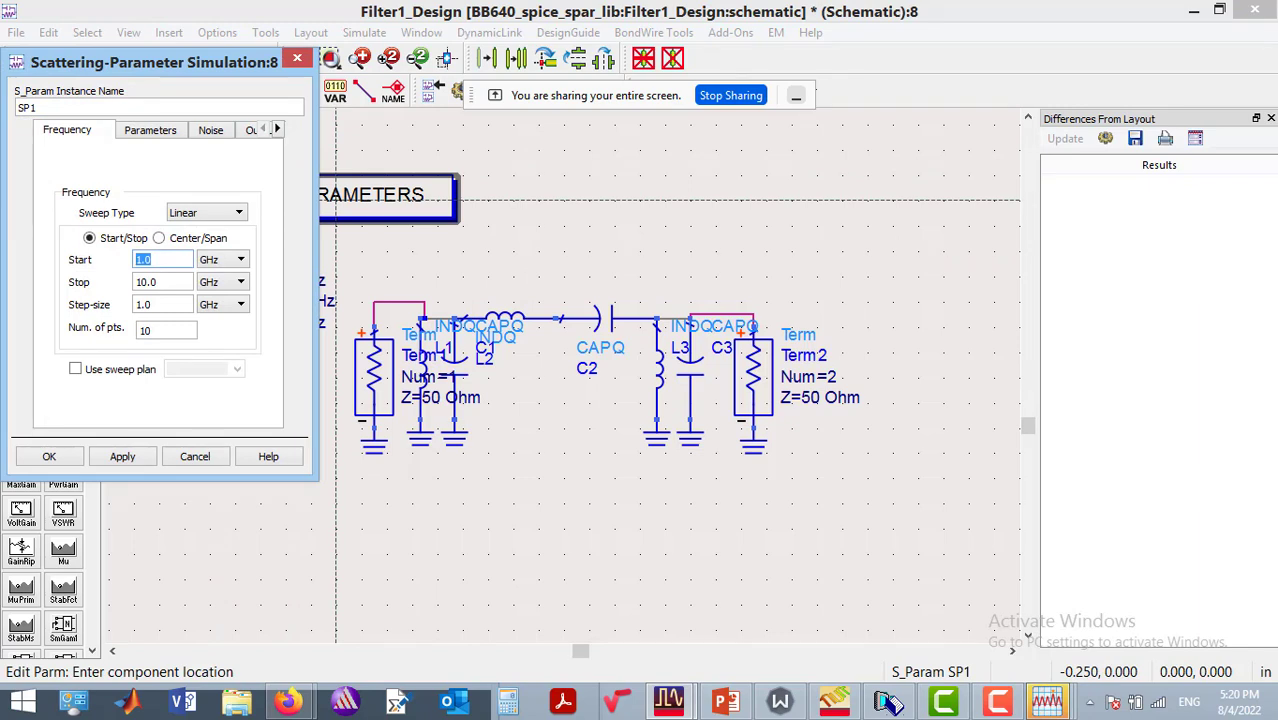
pyautogui.click(240, 259)
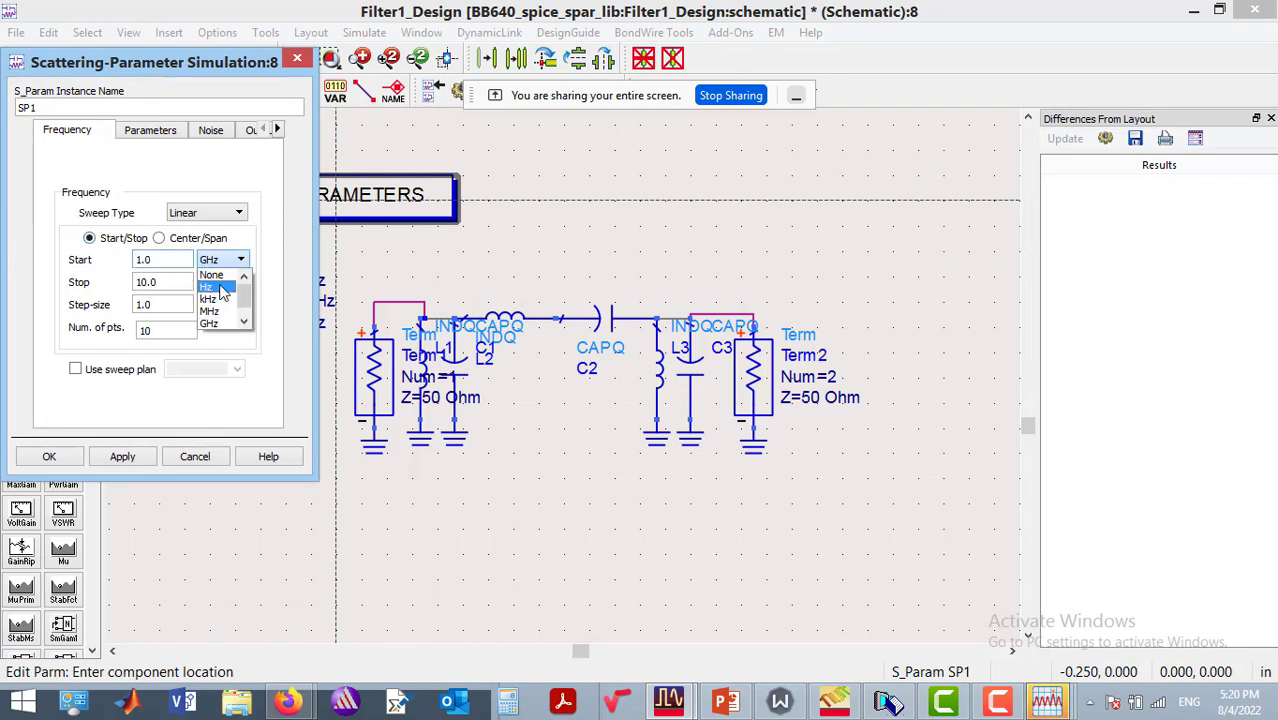
pyautogui.click(218, 310)
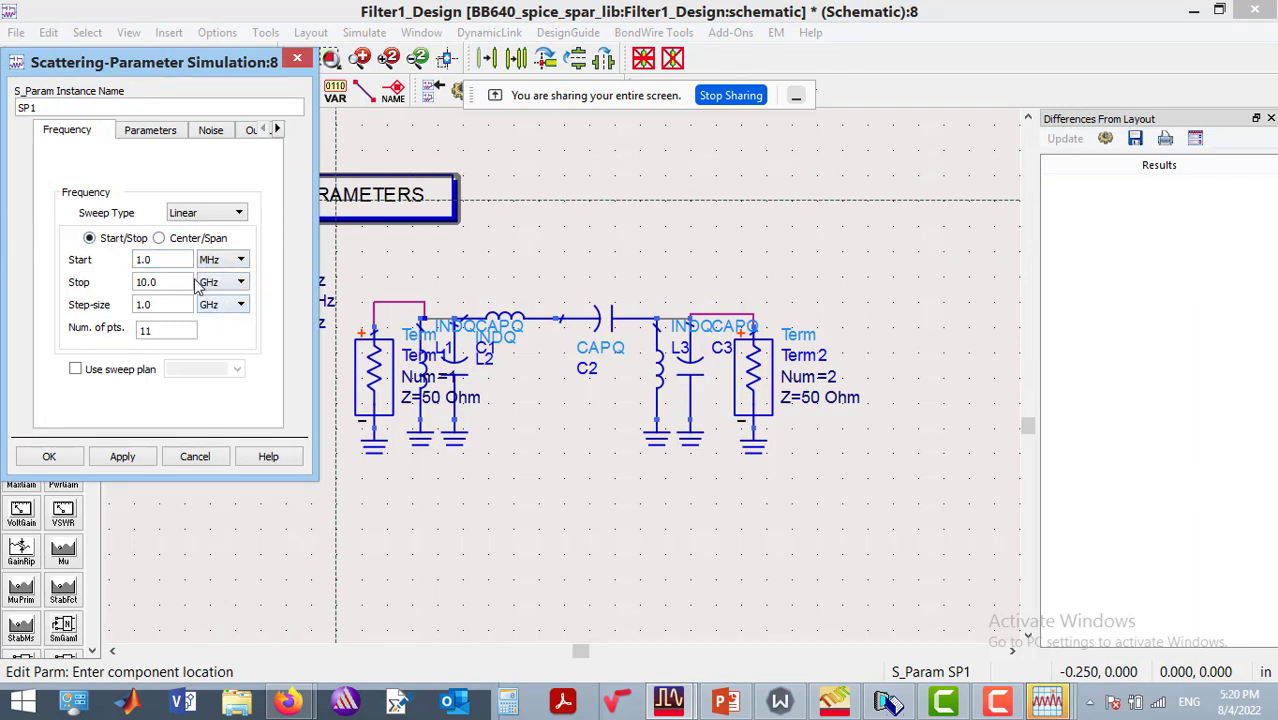
pyautogui.hotkey('shift', 'Home')
pyautogui.click(241, 305)
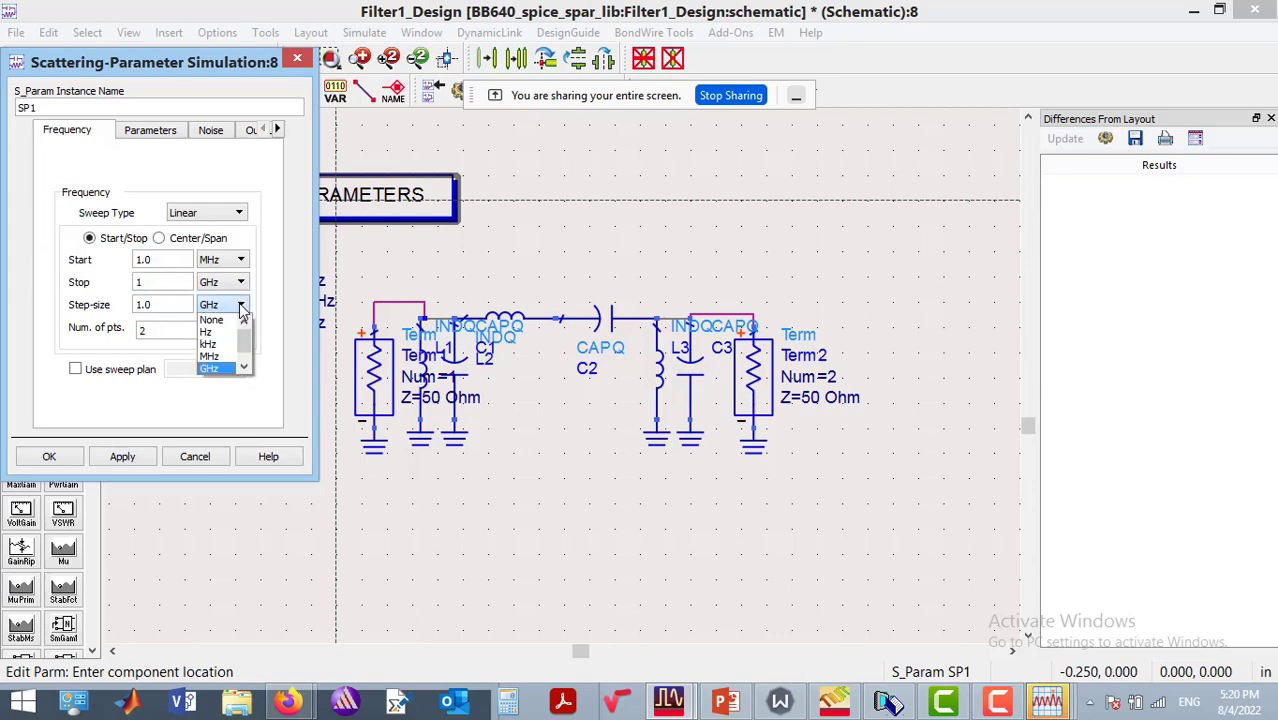
pyautogui.click(220, 354)
pyautogui.click(49, 456)
# Simulate the Filter1_Design schematic and maximize the resulting data display window.
pyautogui.press('F7')
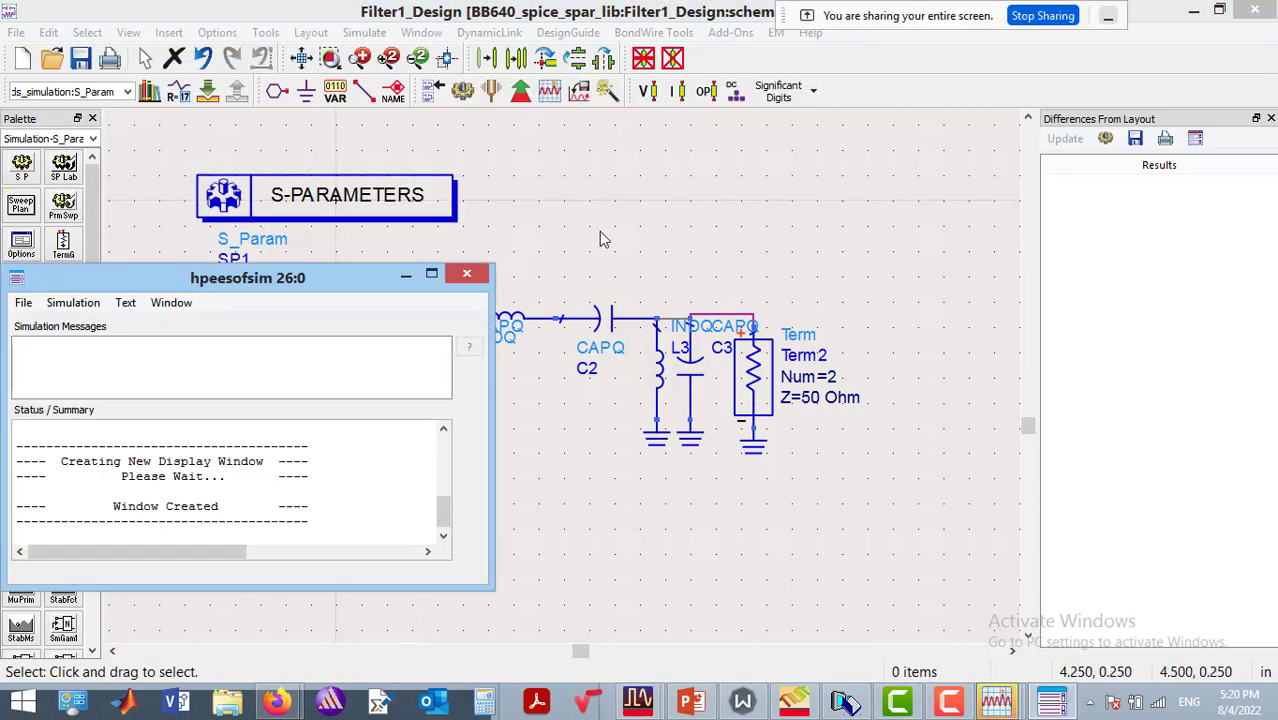
pyautogui.click(480, 276)
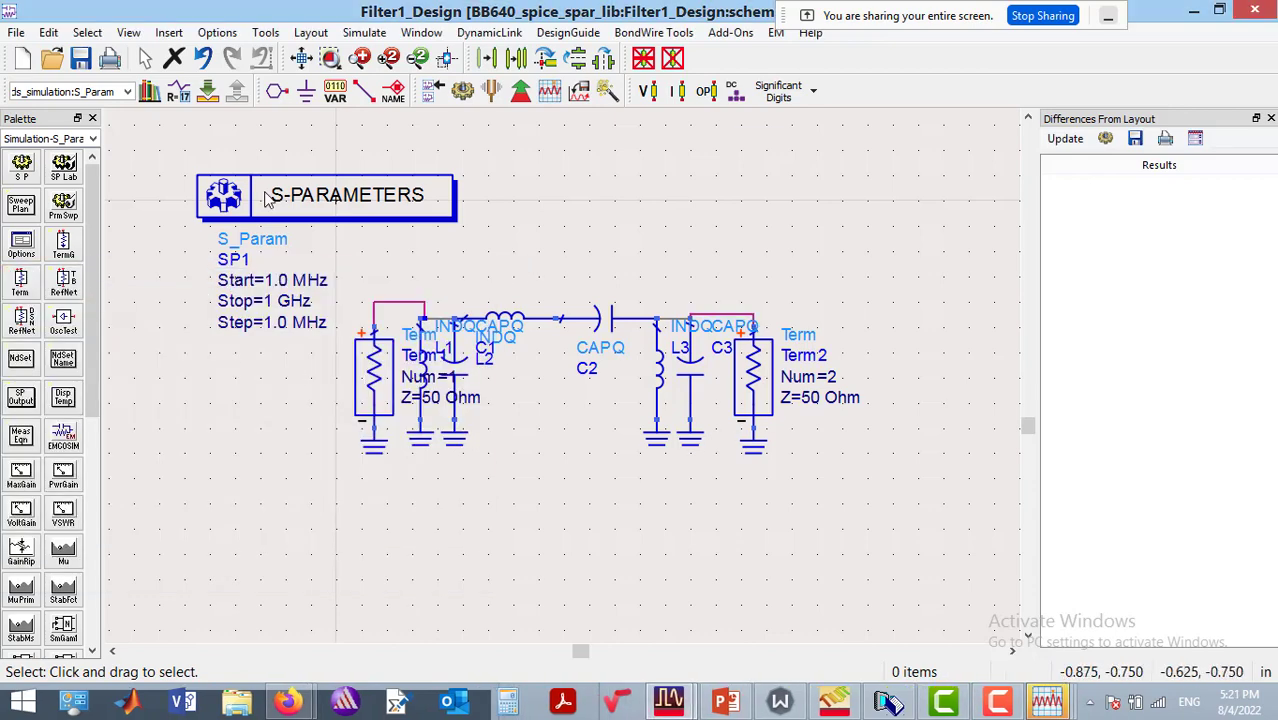
pyautogui.click(463, 95)
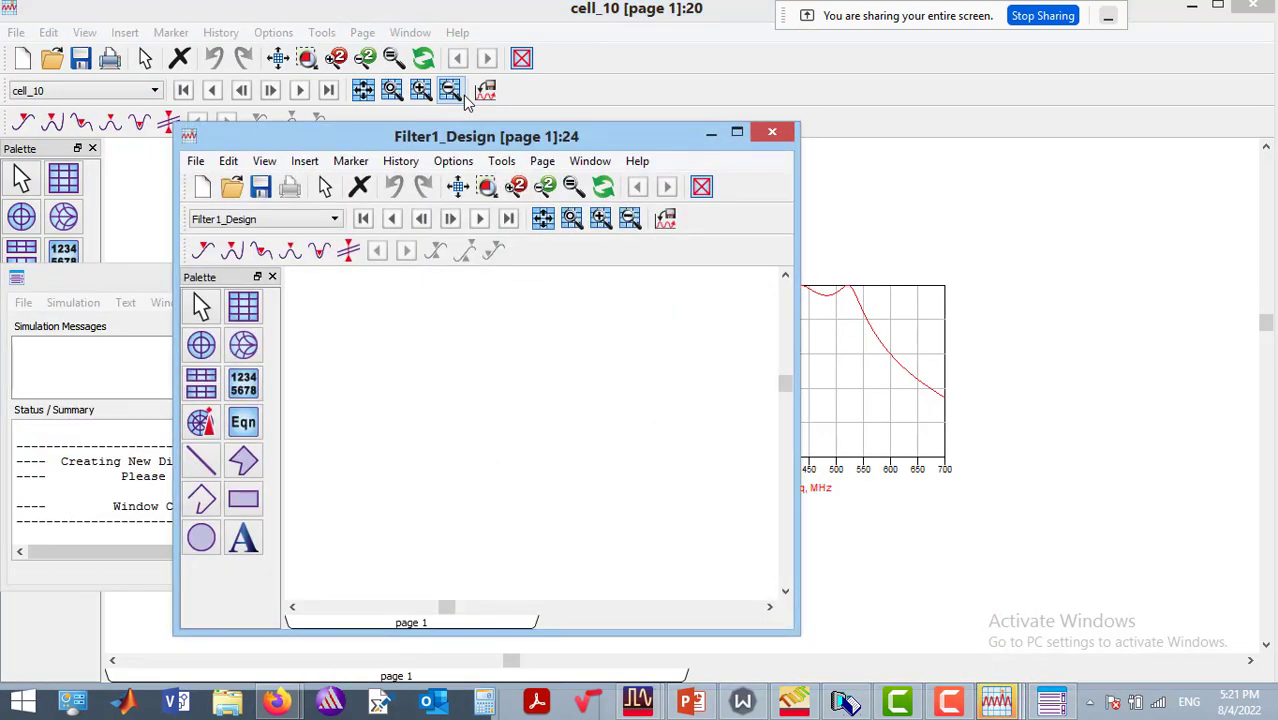
pyautogui.click(736, 134)
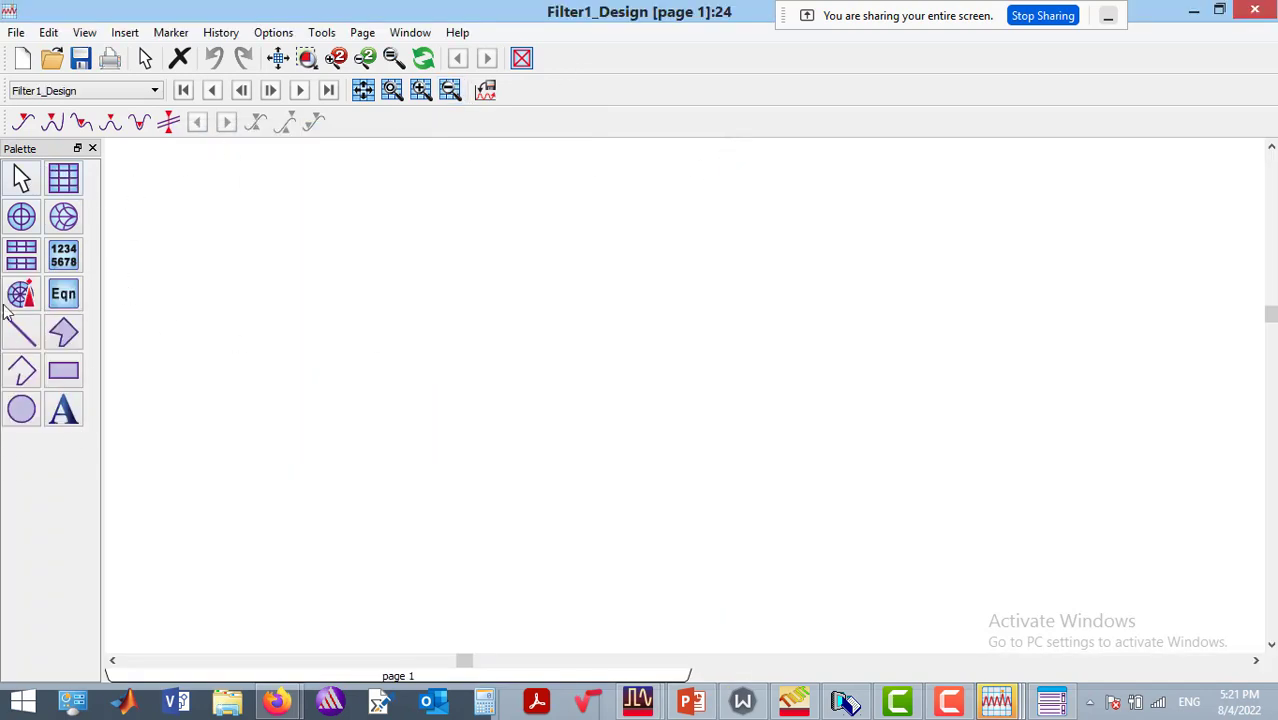
# Insert a rectangular plot on the data display page showing S(2,1) and S(1,1) in dB.
pyautogui.click(64, 180)
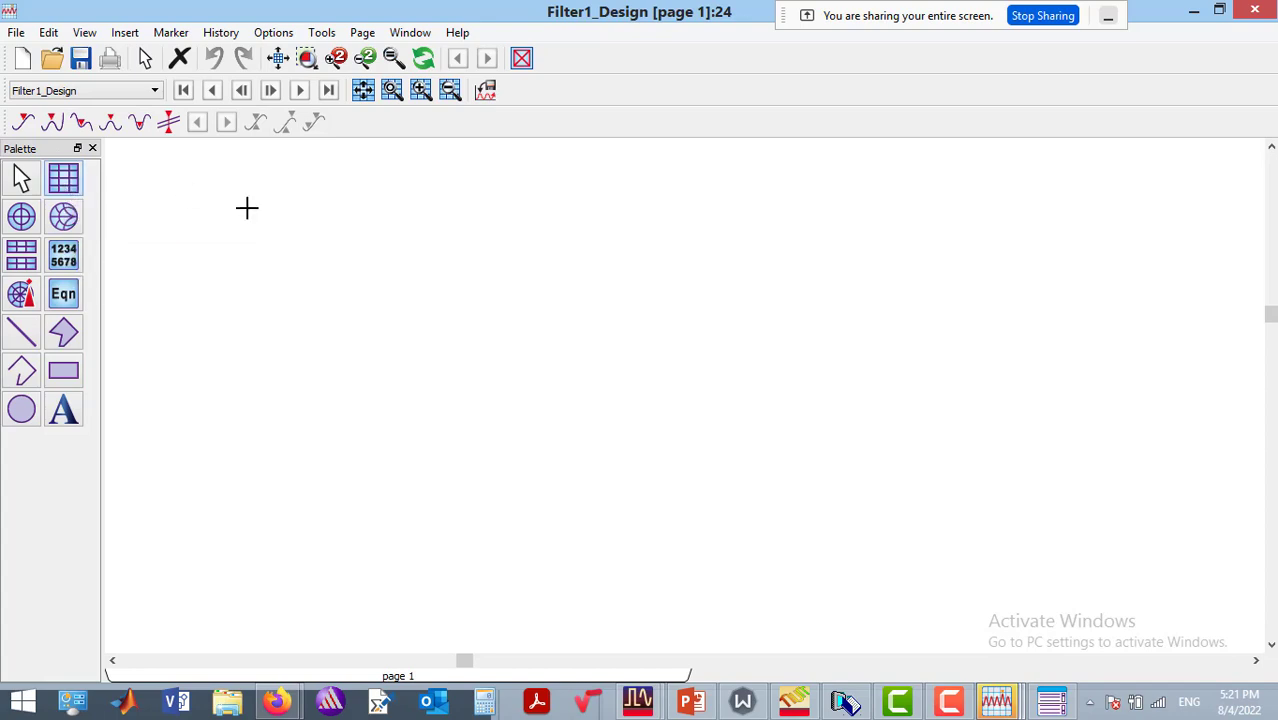
pyautogui.click(337, 234)
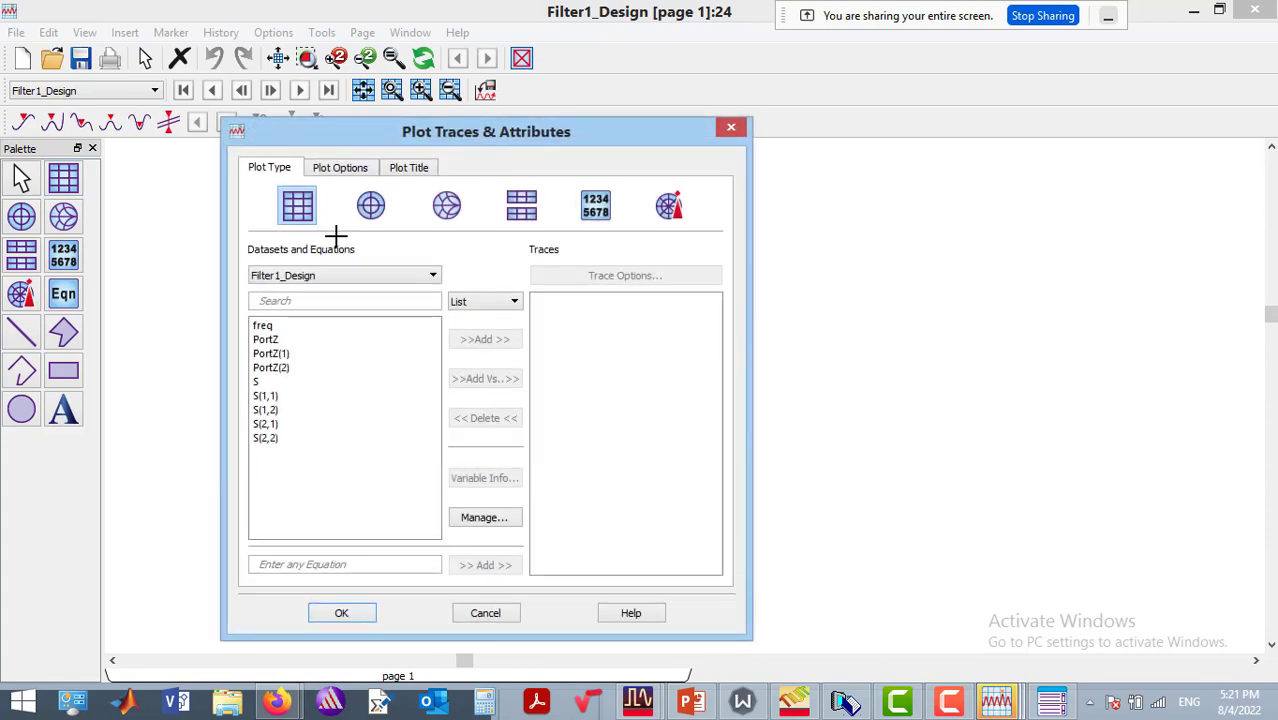
pyautogui.doubleClick(282, 432)
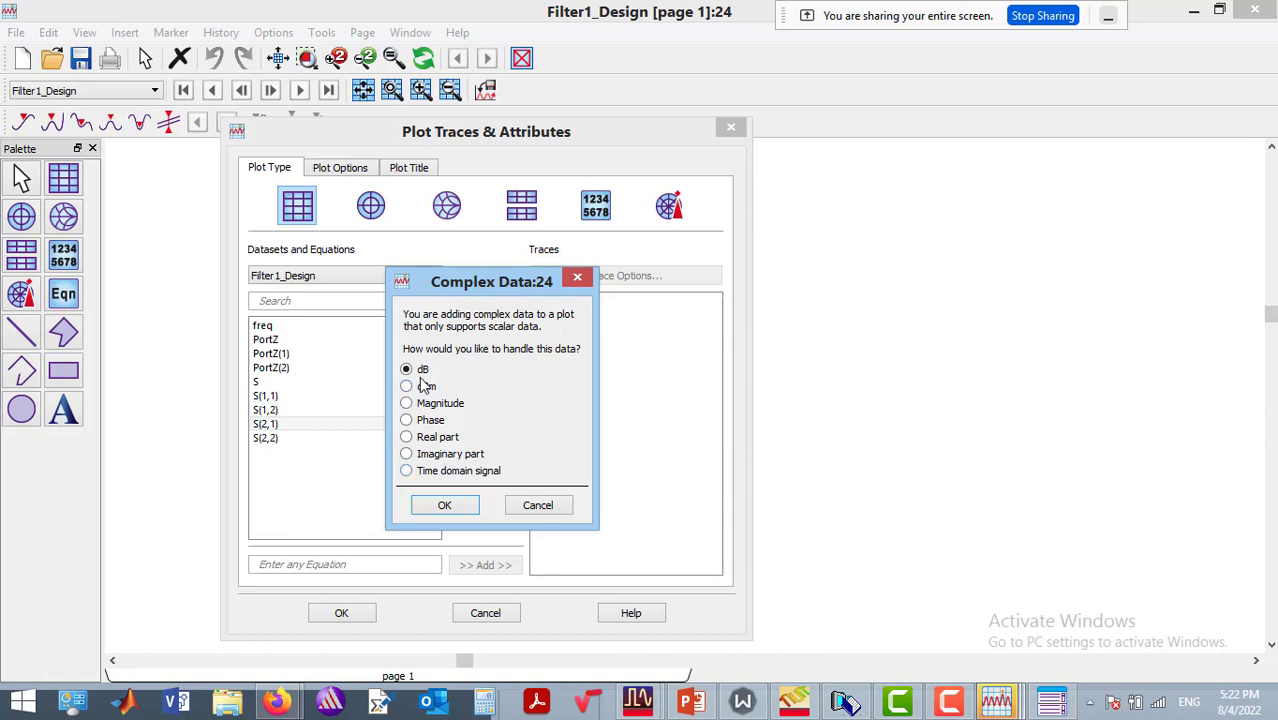
pyautogui.click(451, 508)
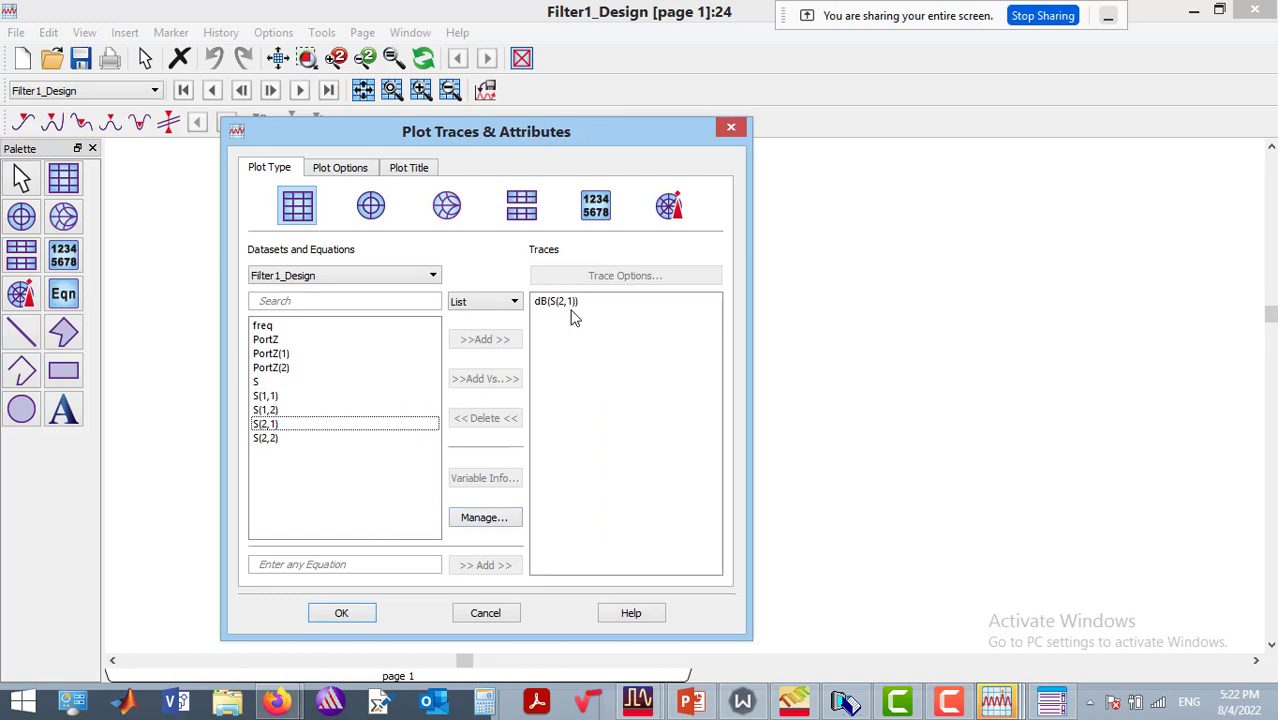
pyautogui.doubleClick(297, 397)
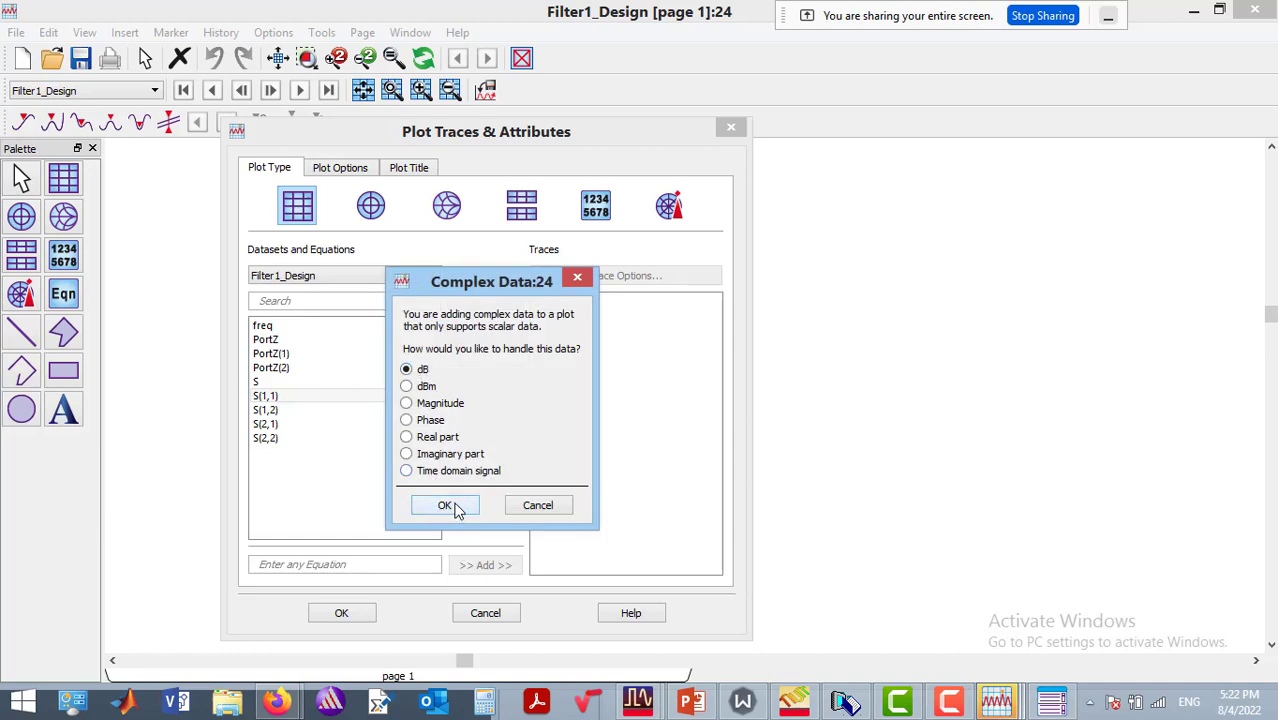
pyautogui.click(446, 506)
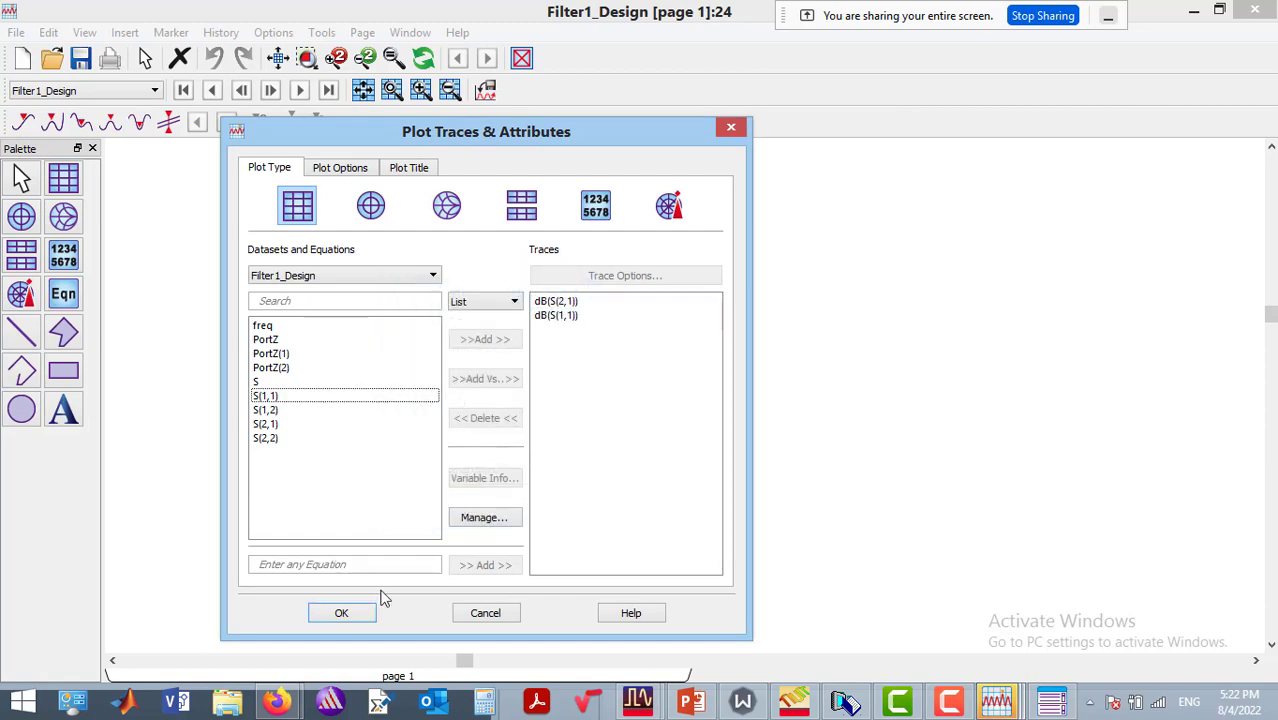
pyautogui.click(352, 612)
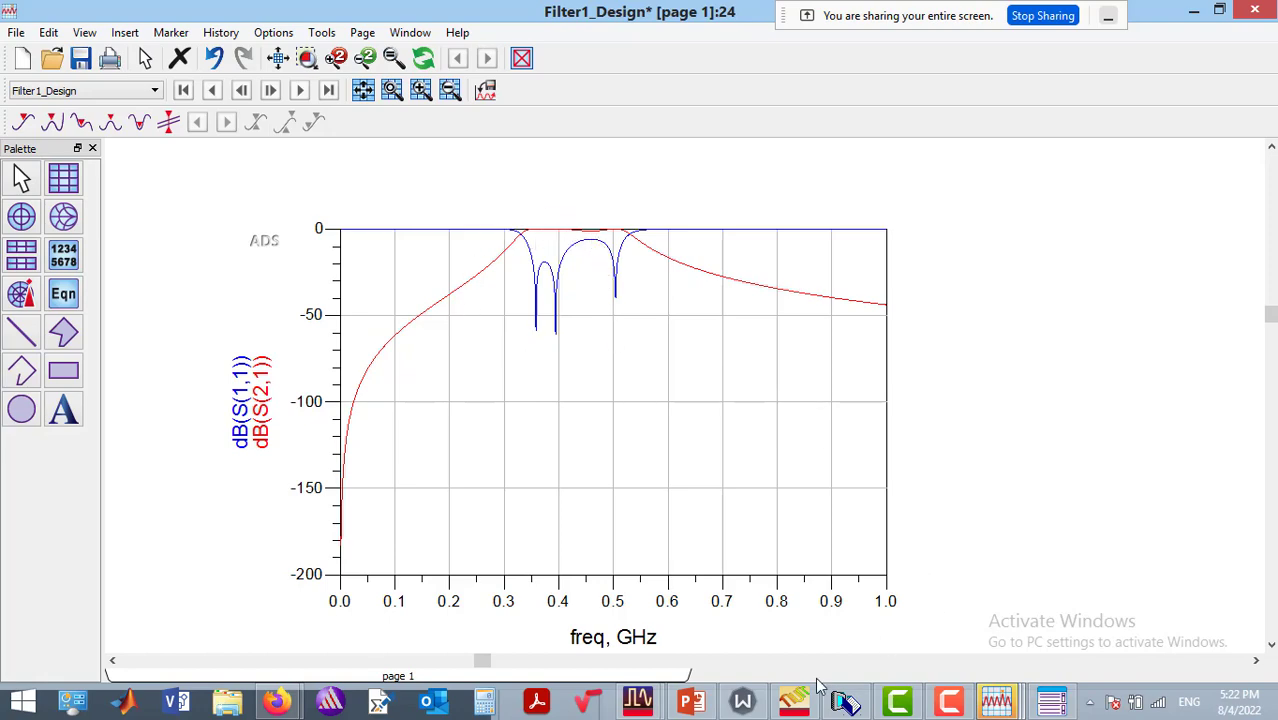
# Switch to Genesys, dismiss the transfer message and open the Filter1_Response graph to examine the gain and return loss.
pyautogui.click(795, 700)
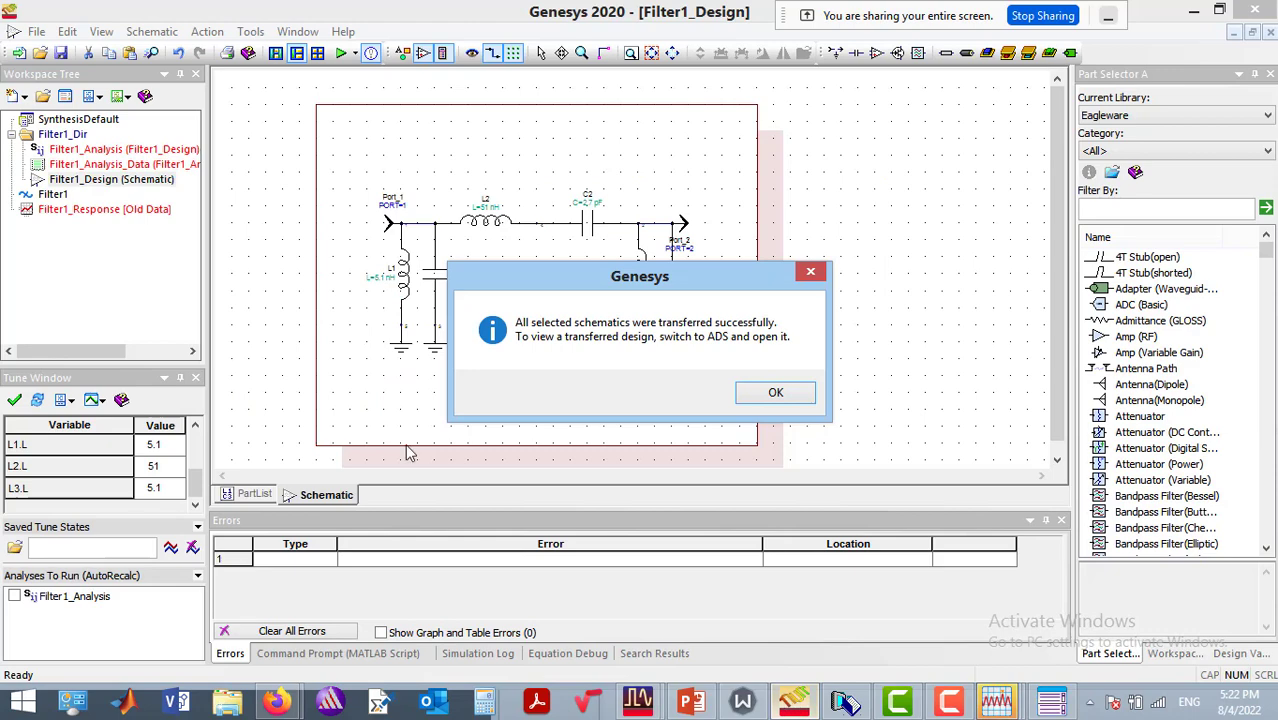
pyautogui.click(775, 392)
pyautogui.click(115, 216)
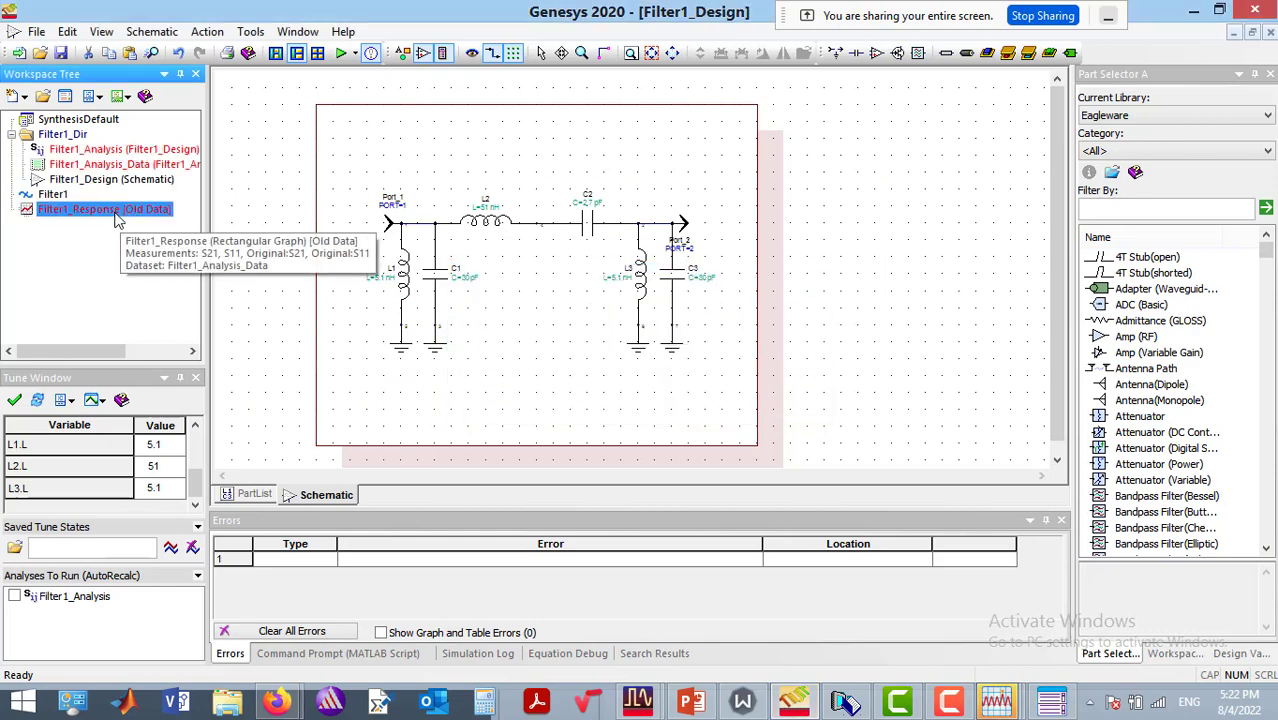
pyautogui.doubleClick(28, 211)
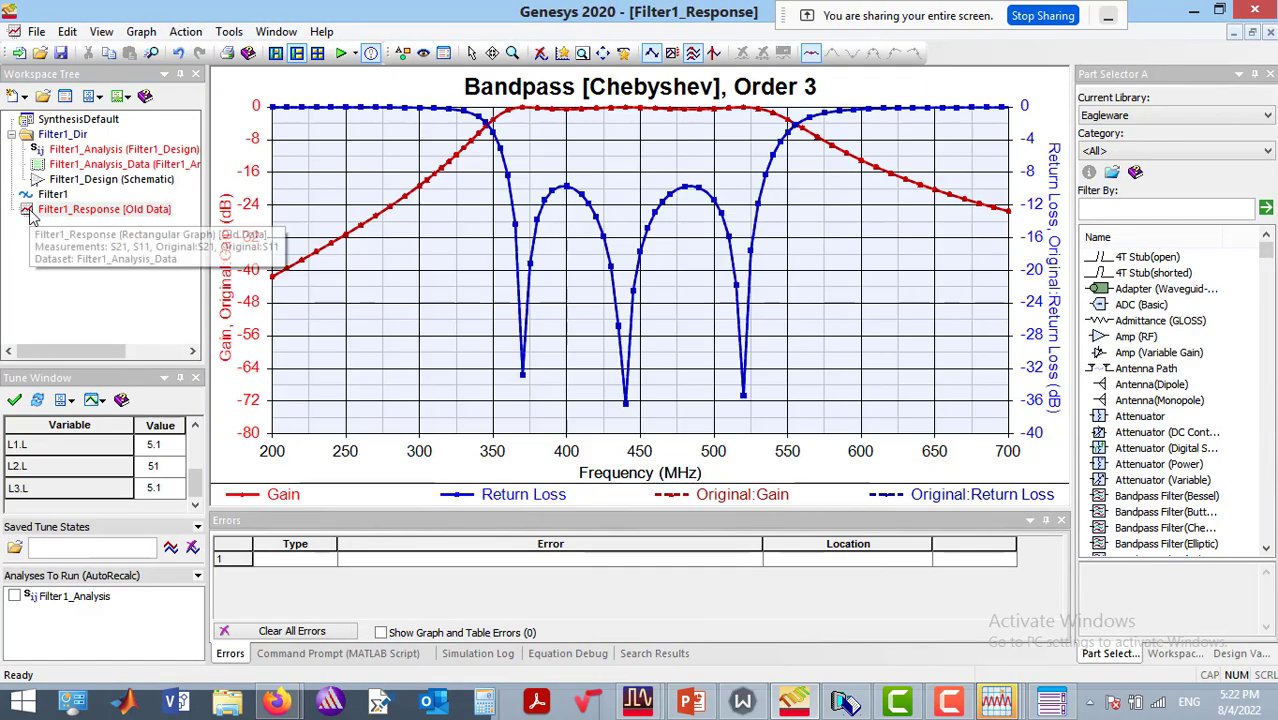
pyautogui.moveTo(744, 275)
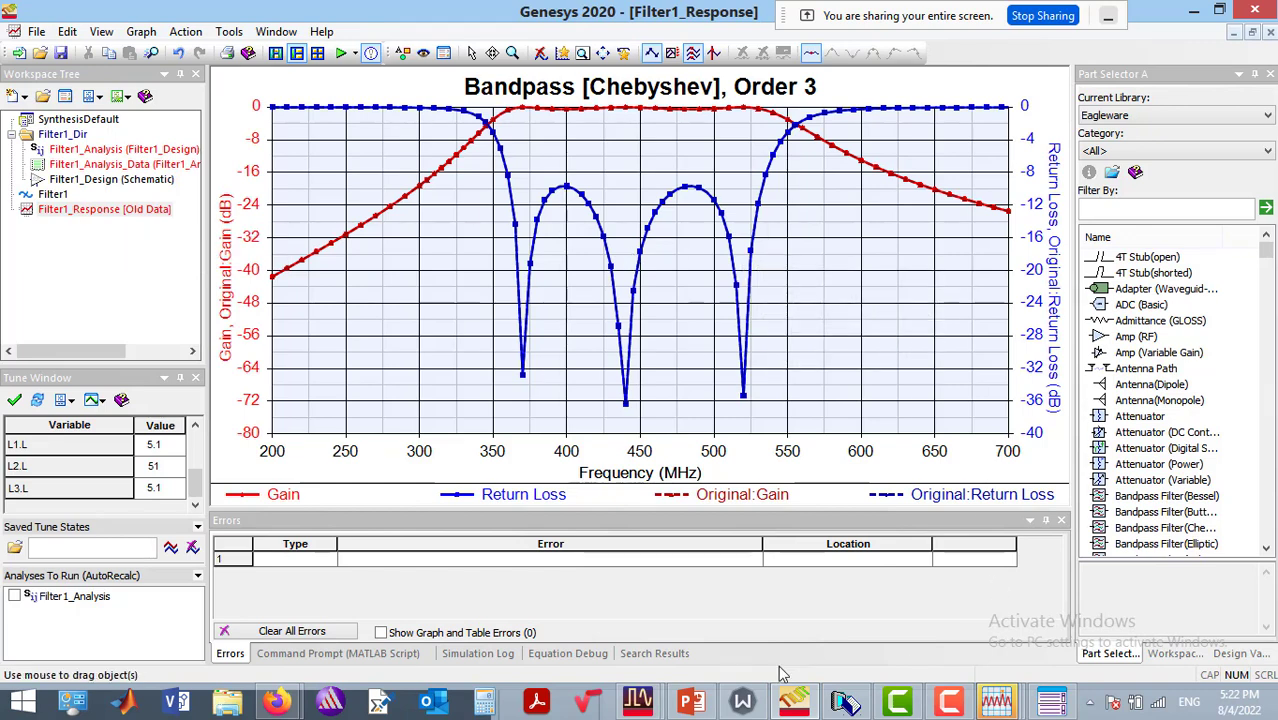
# Switch back to the ADS Filter1_Design data display and compare its S-parameter curves with the Genesys response.
pyautogui.click(636, 702)
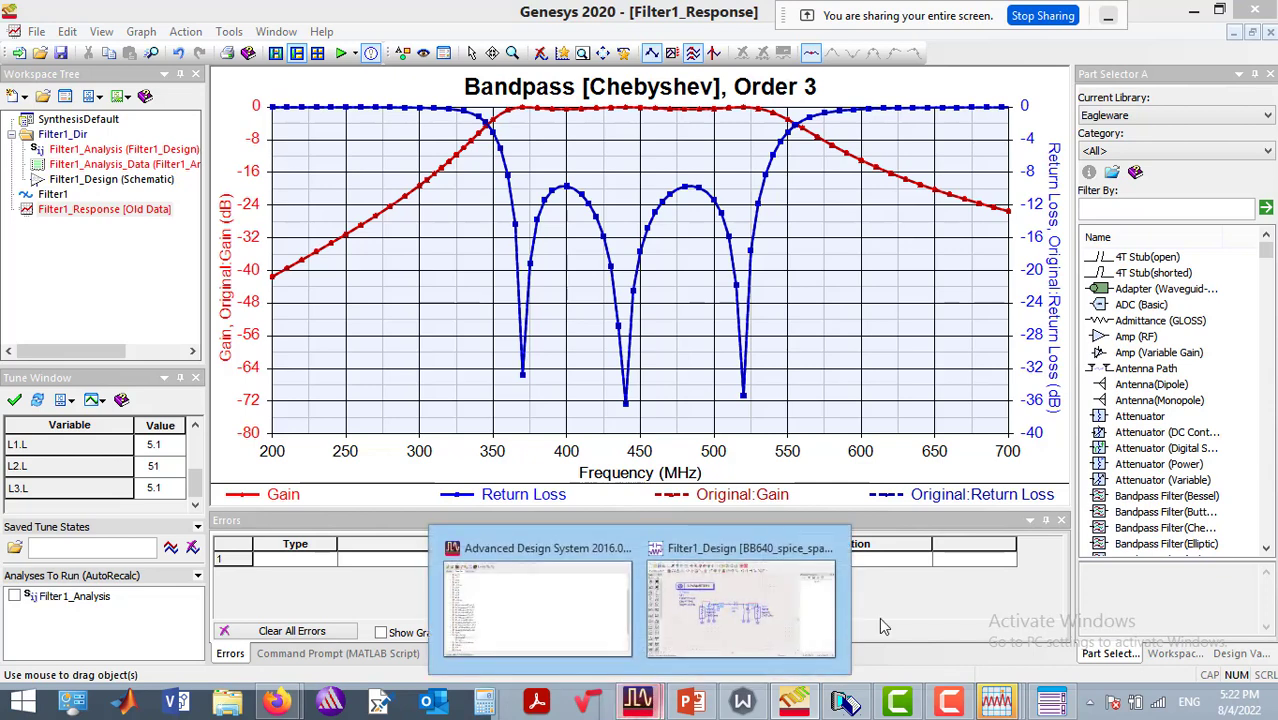
pyautogui.click(996, 702)
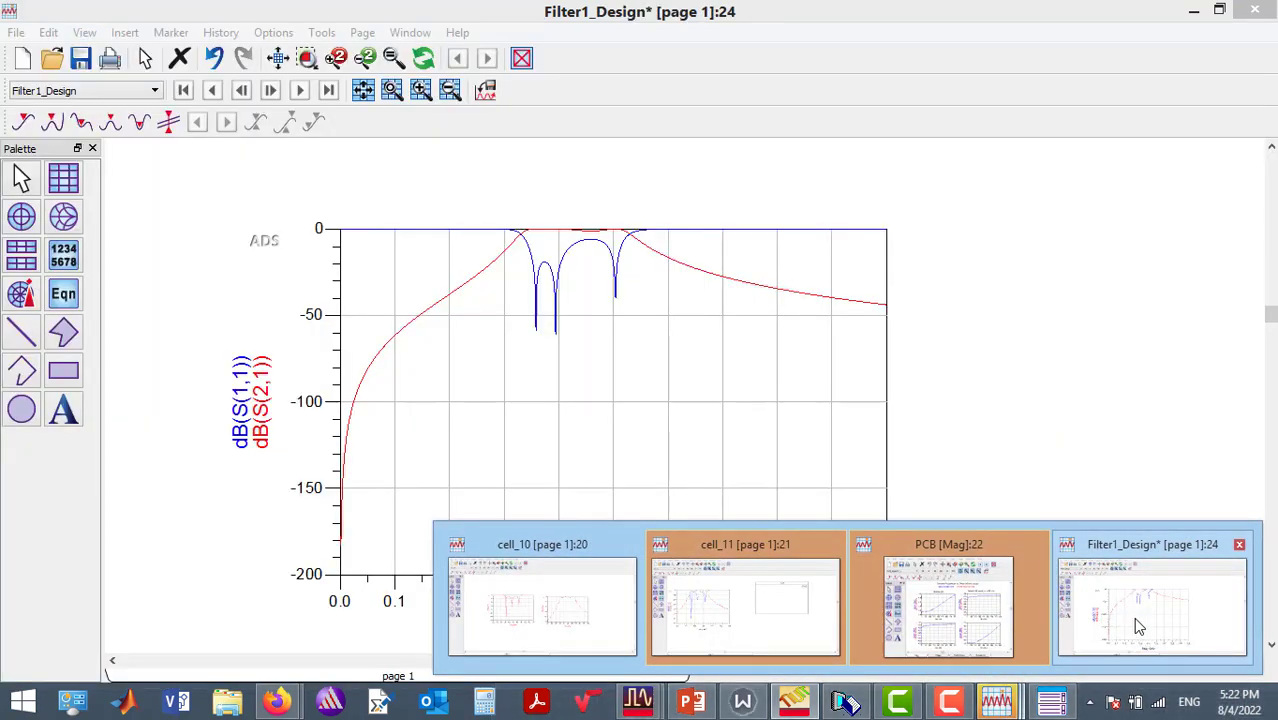
pyautogui.click(1133, 617)
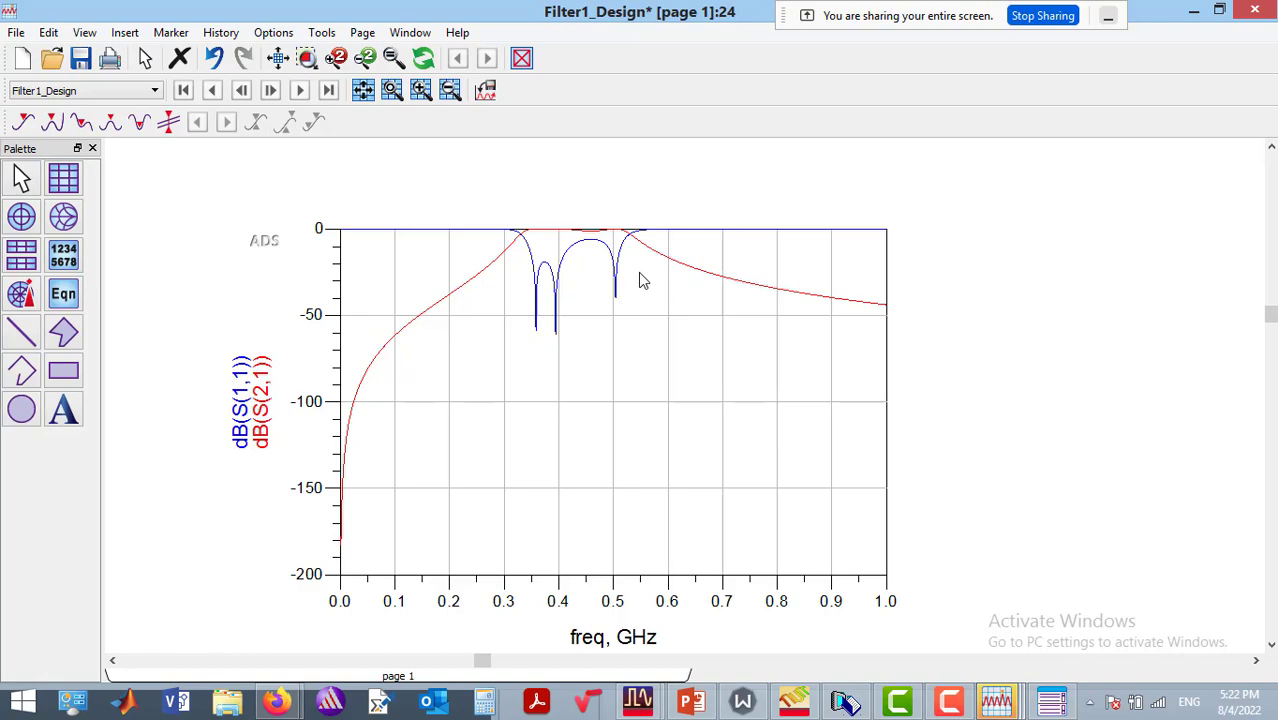
# Save and close the Filter1_Design data display, and close the Filter1_Design schematic in ADS.
pyautogui.click(1256, 10)
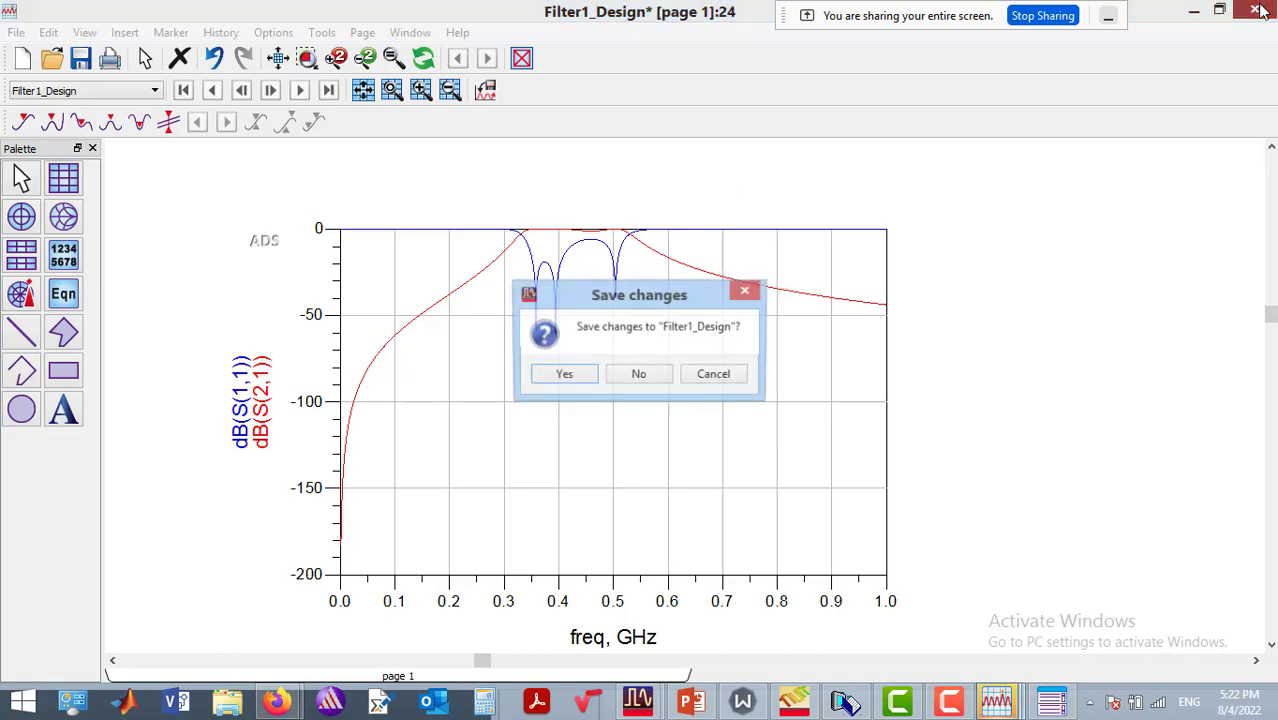
pyautogui.click(576, 381)
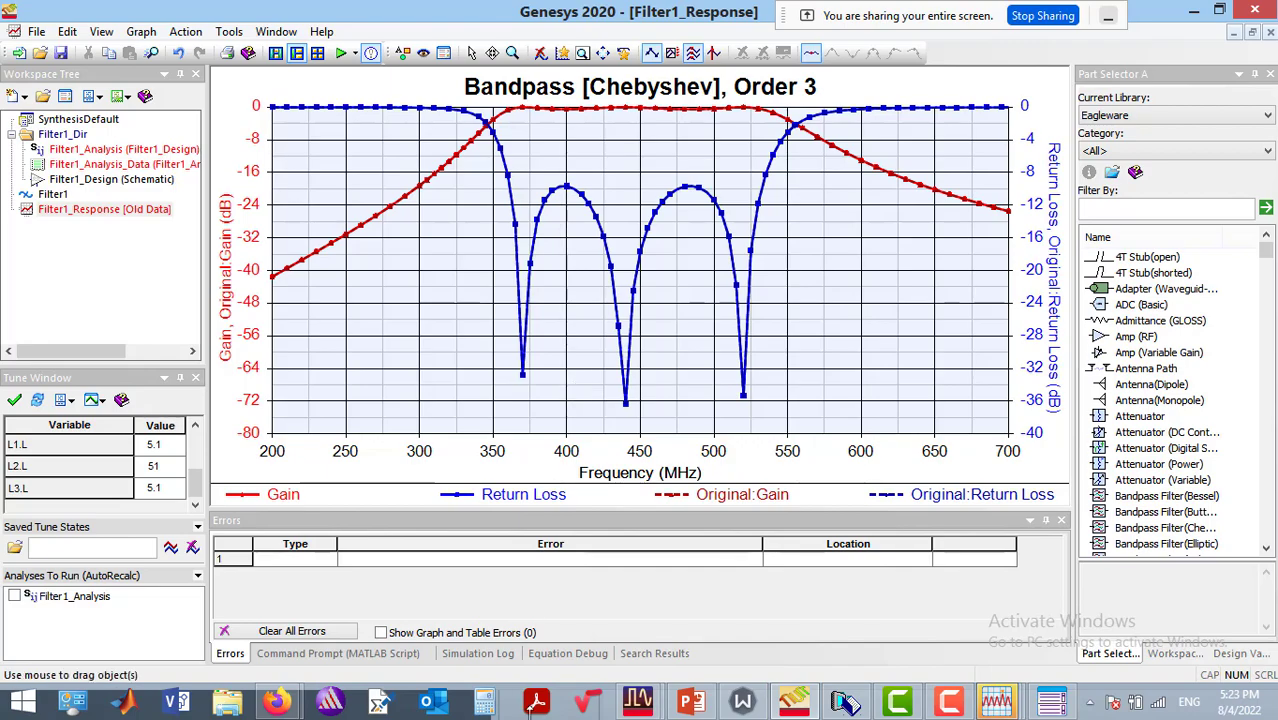
pyautogui.moveTo(638, 700)
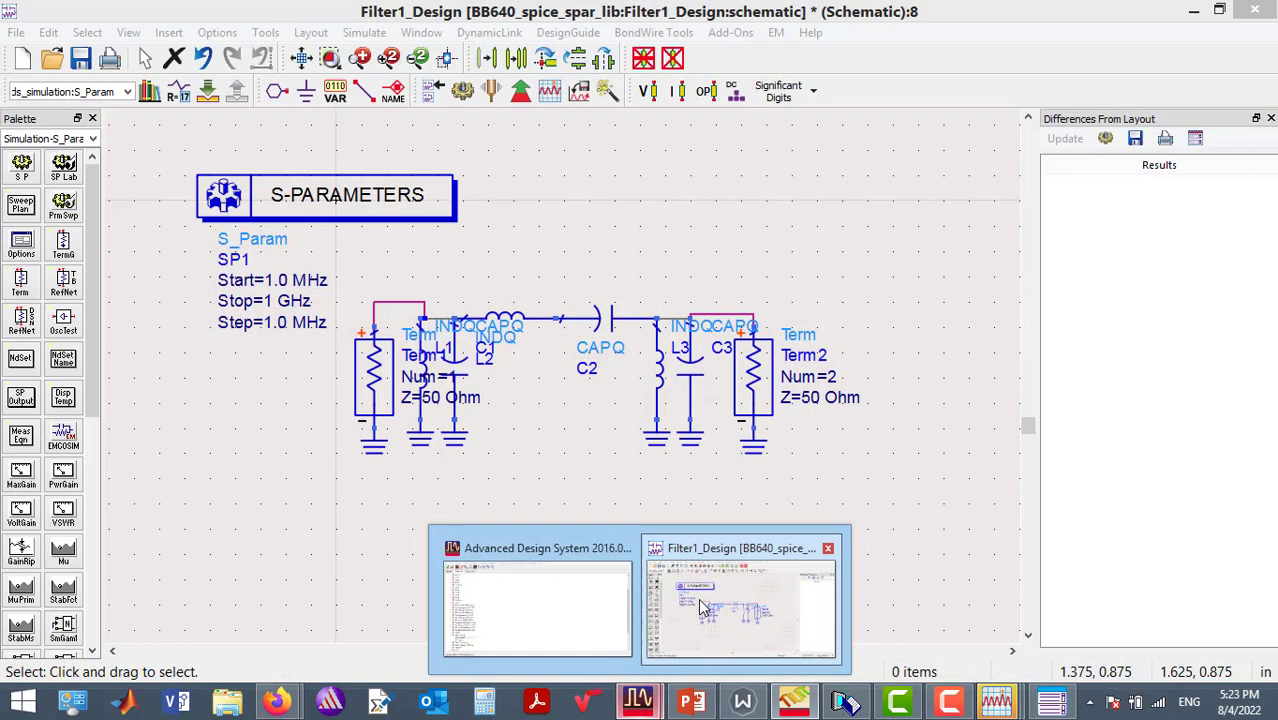
pyautogui.click(730, 640)
pyautogui.click(1256, 8)
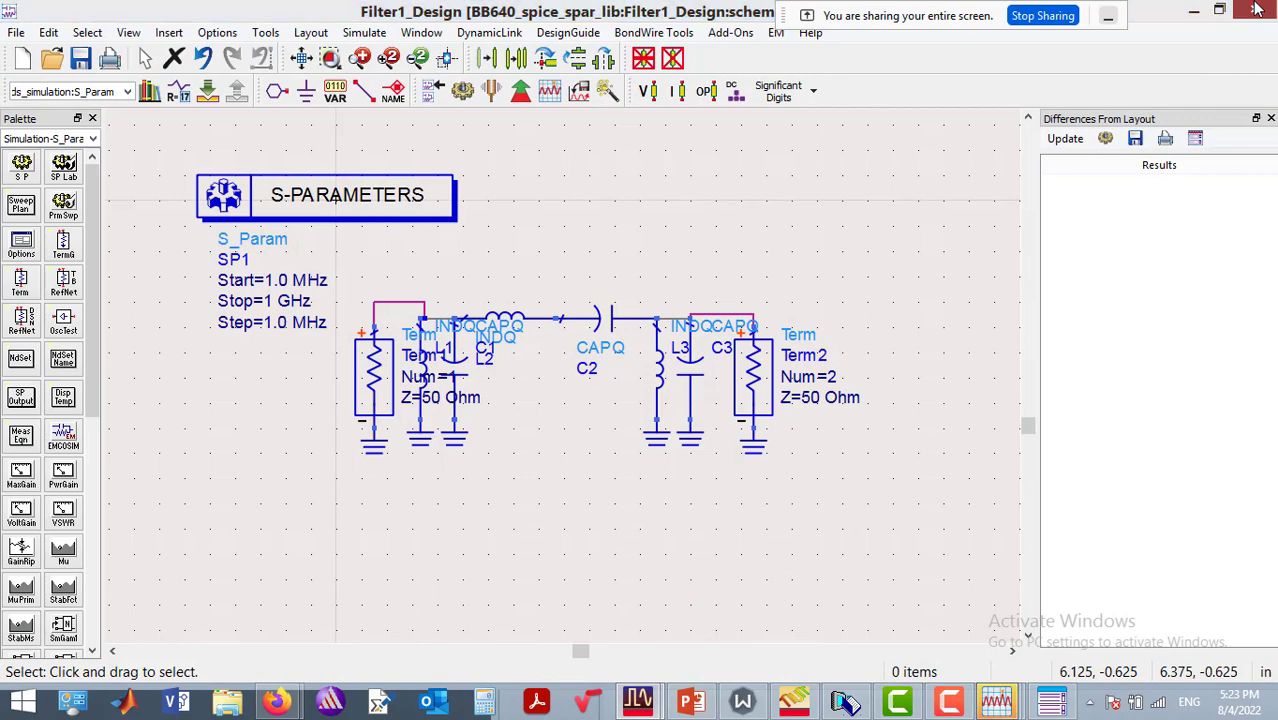
pyautogui.click(659, 374)
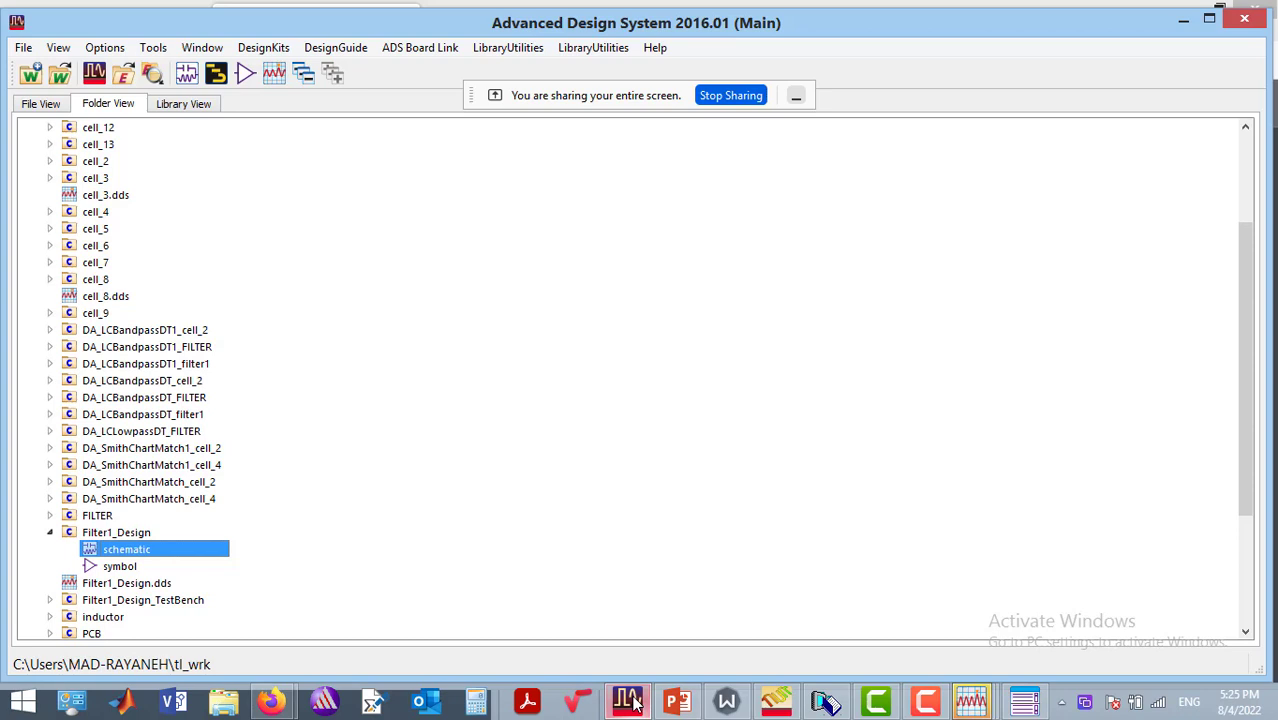
# Create a new layout for cell_14 in the tl_lib library and maximize its window.
pyautogui.click(796, 96)
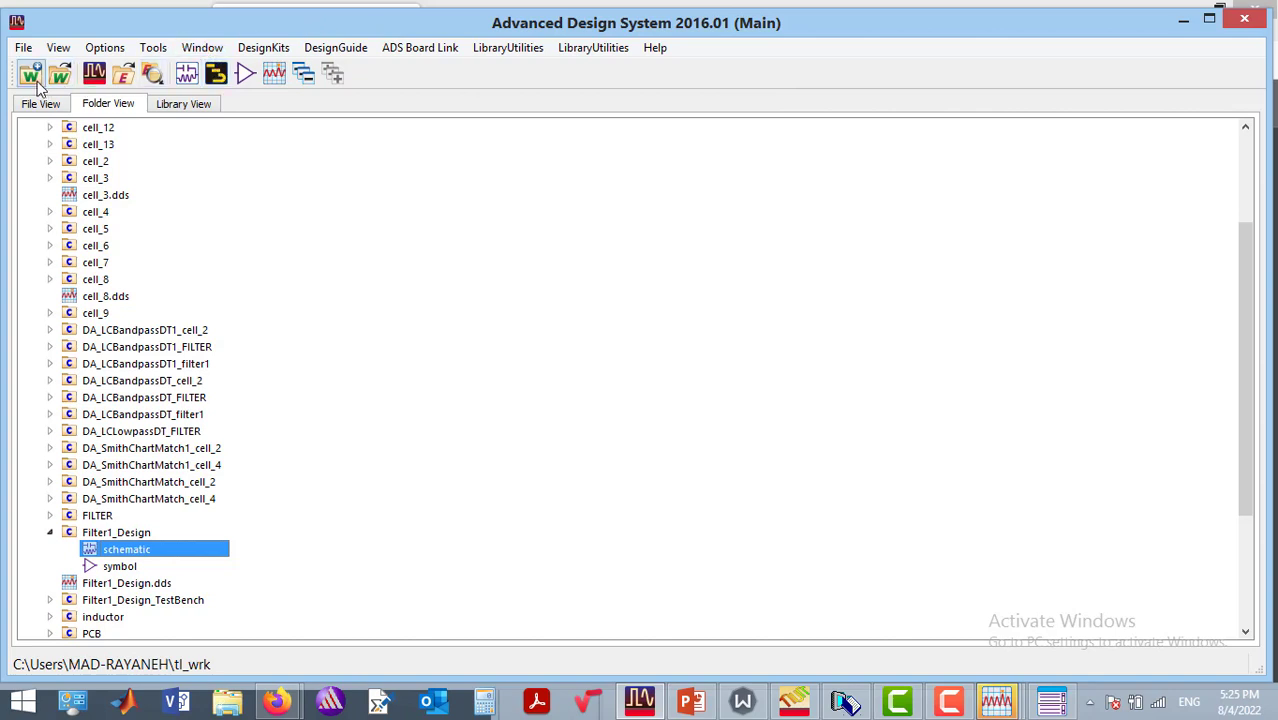
pyautogui.click(218, 80)
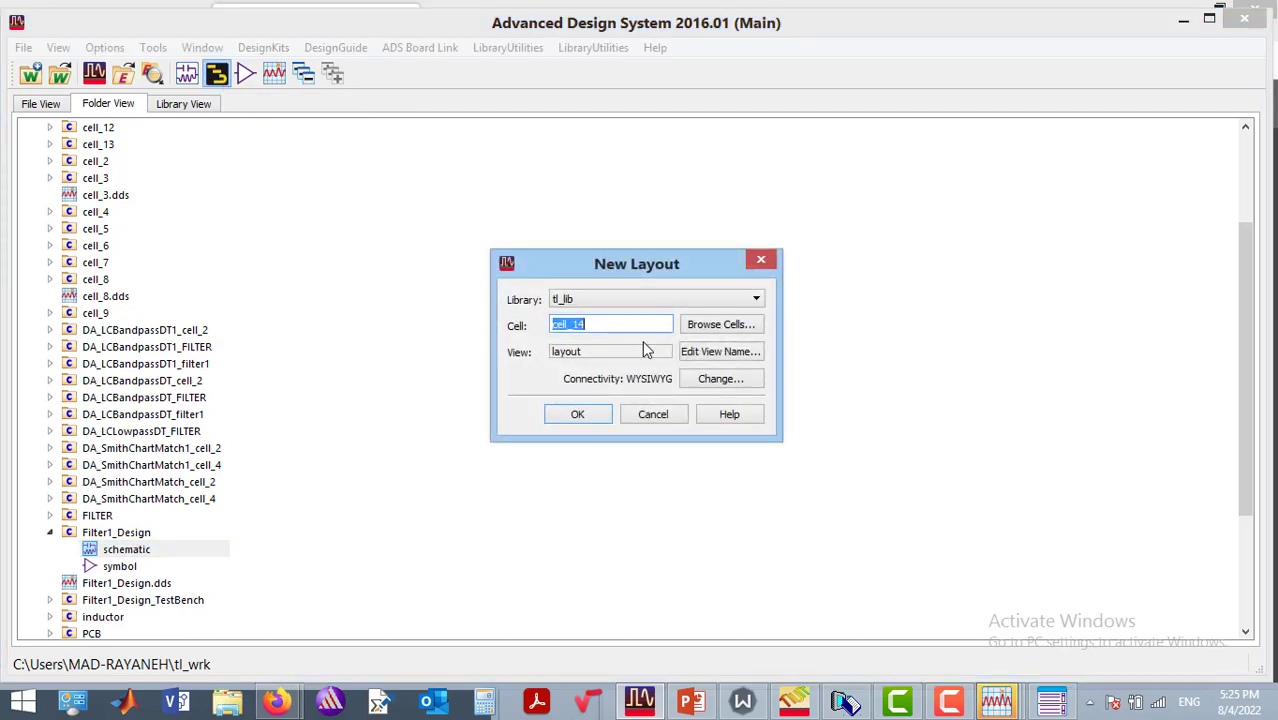
pyautogui.click(578, 414)
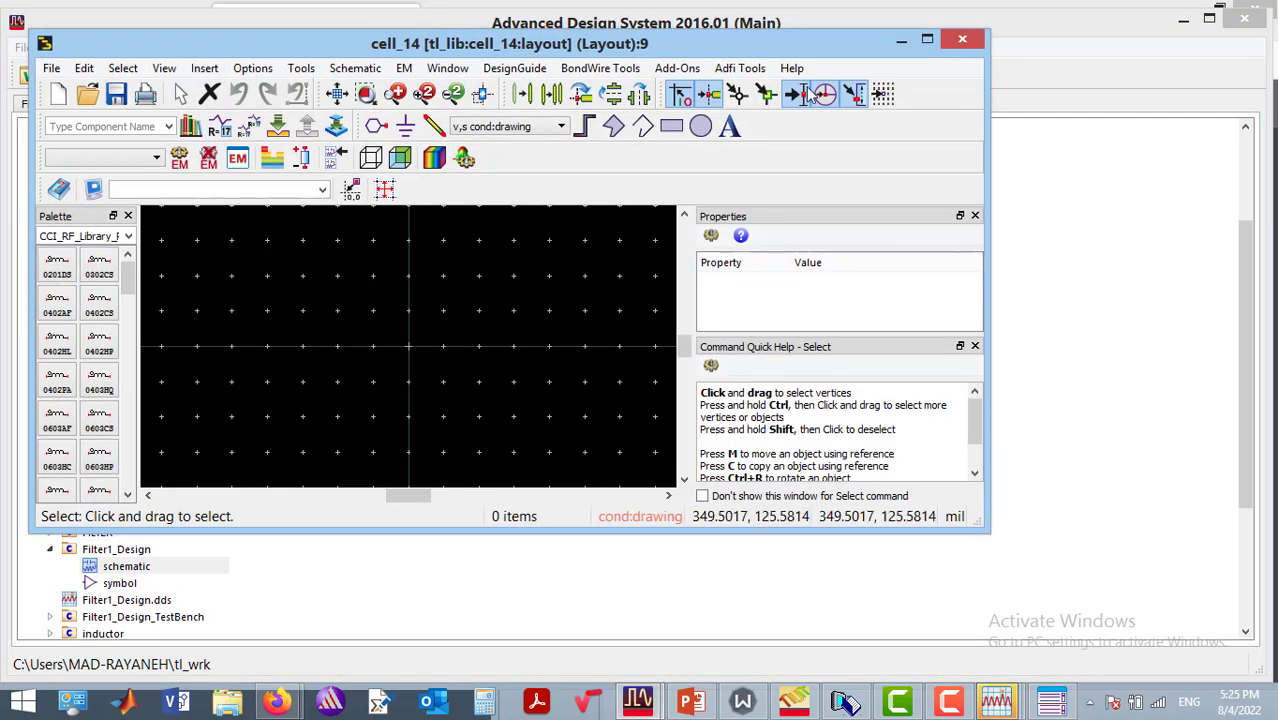
pyautogui.click(922, 41)
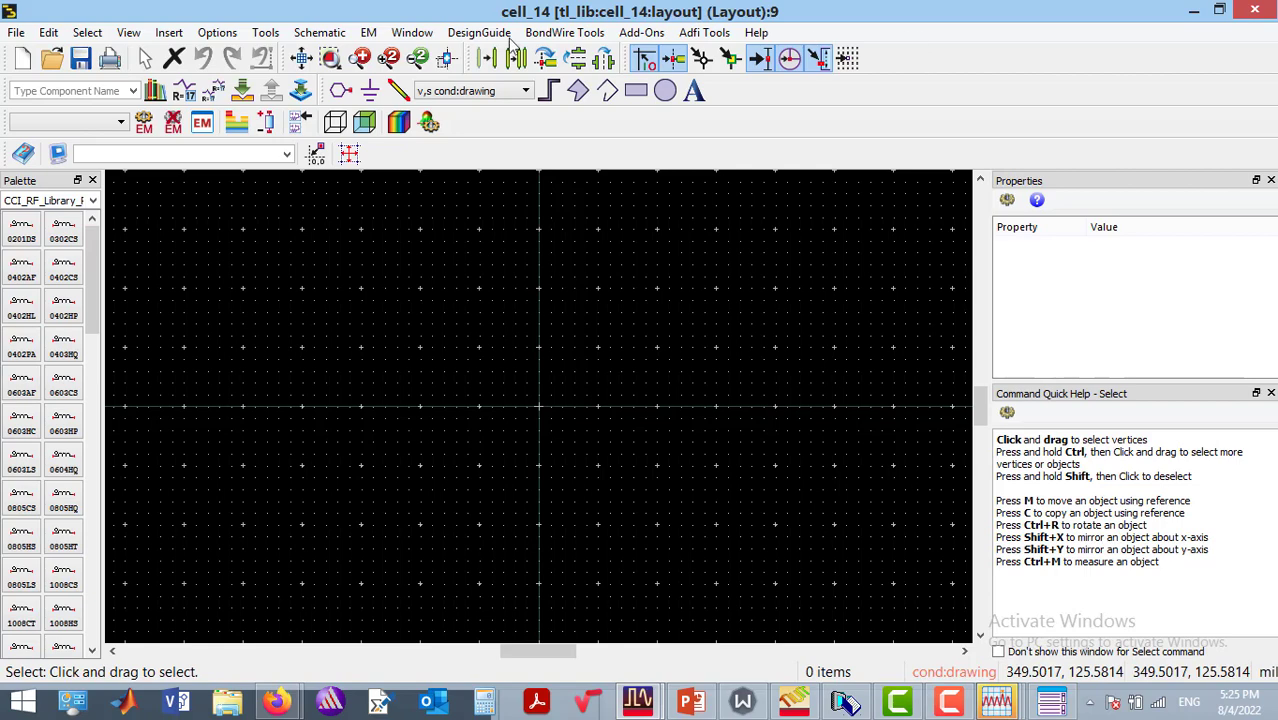
# Import H:\PCB.dxf into the tl_lib library as a DXF/DWG file and close the import status report.
pyautogui.click(17, 33)
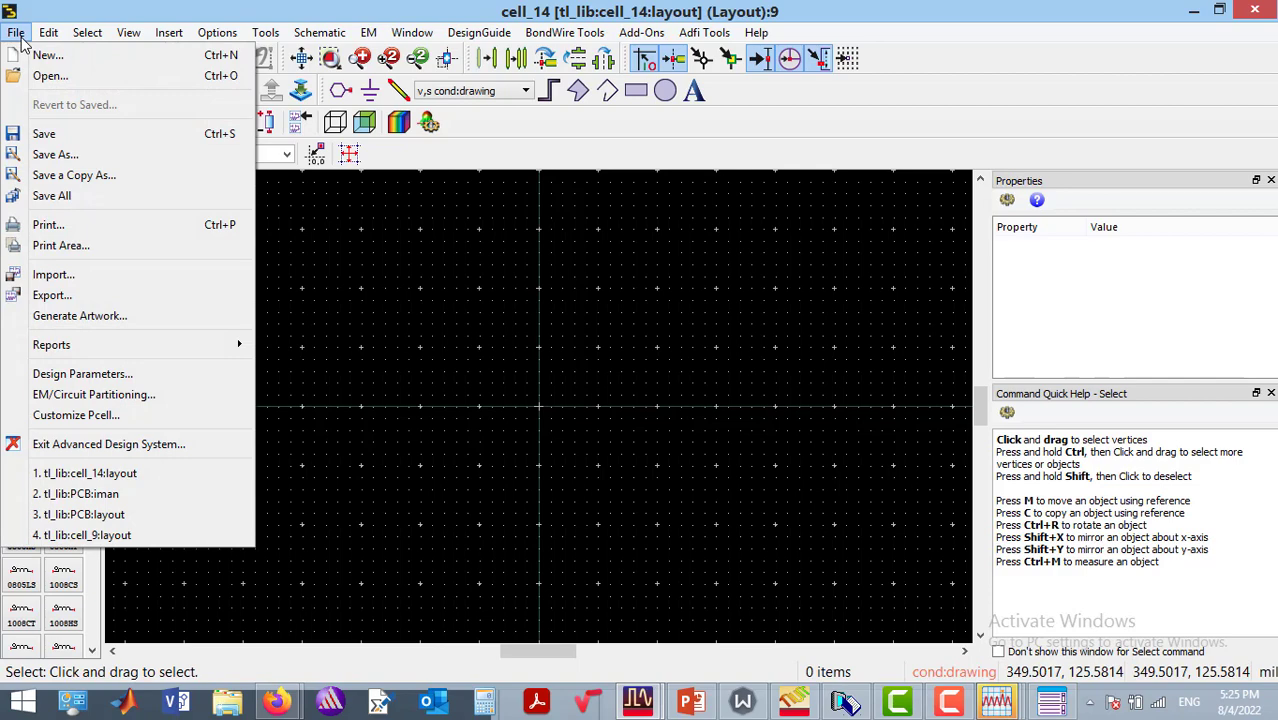
pyautogui.click(87, 280)
pyautogui.click(711, 284)
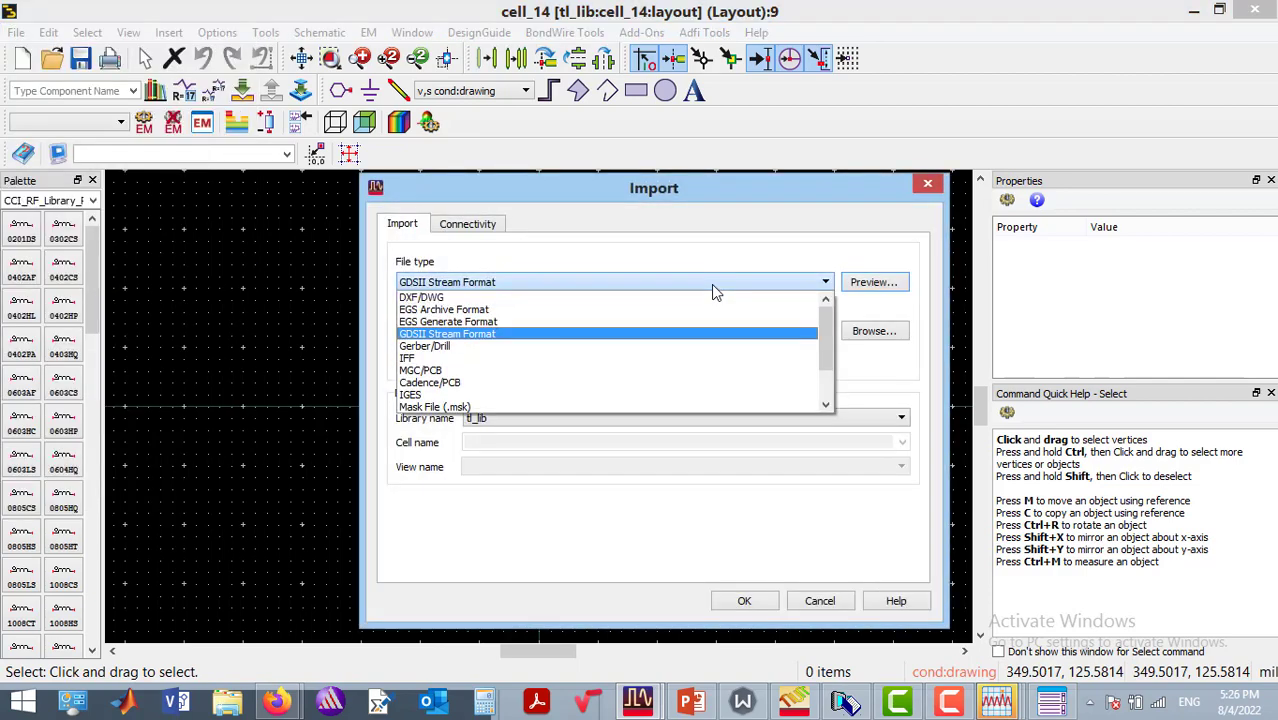
pyautogui.click(534, 296)
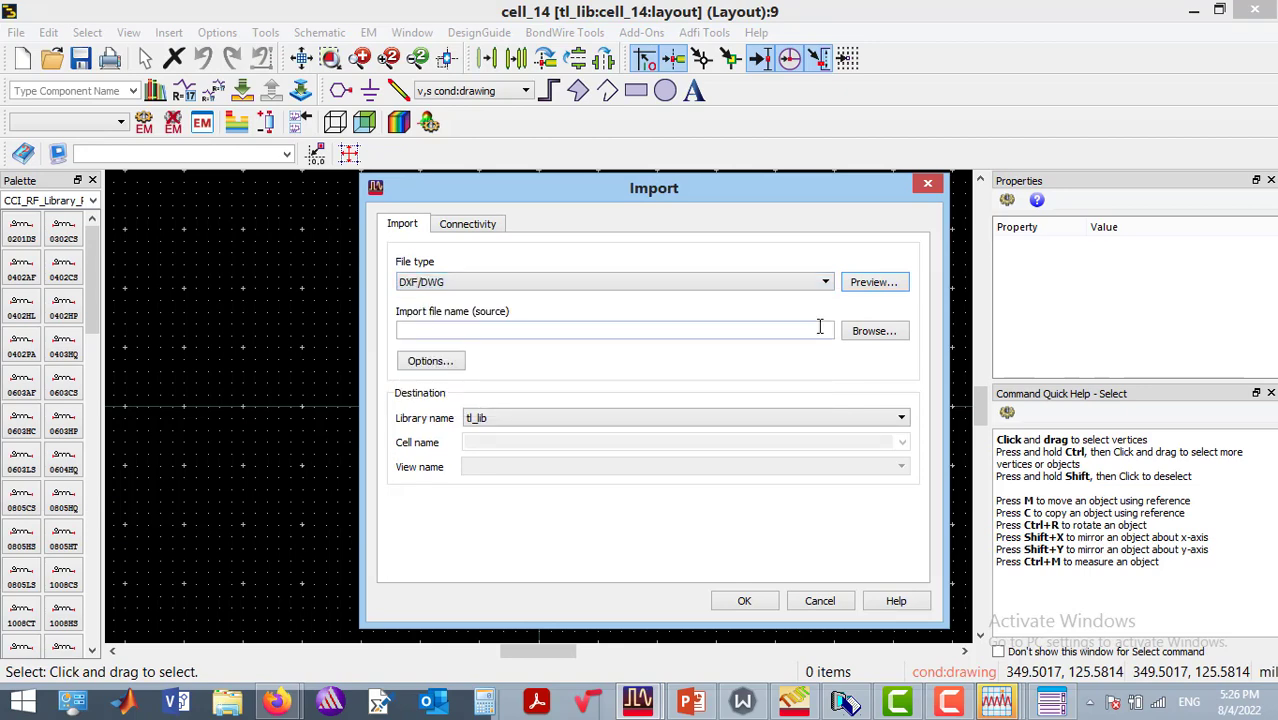
pyautogui.click(893, 330)
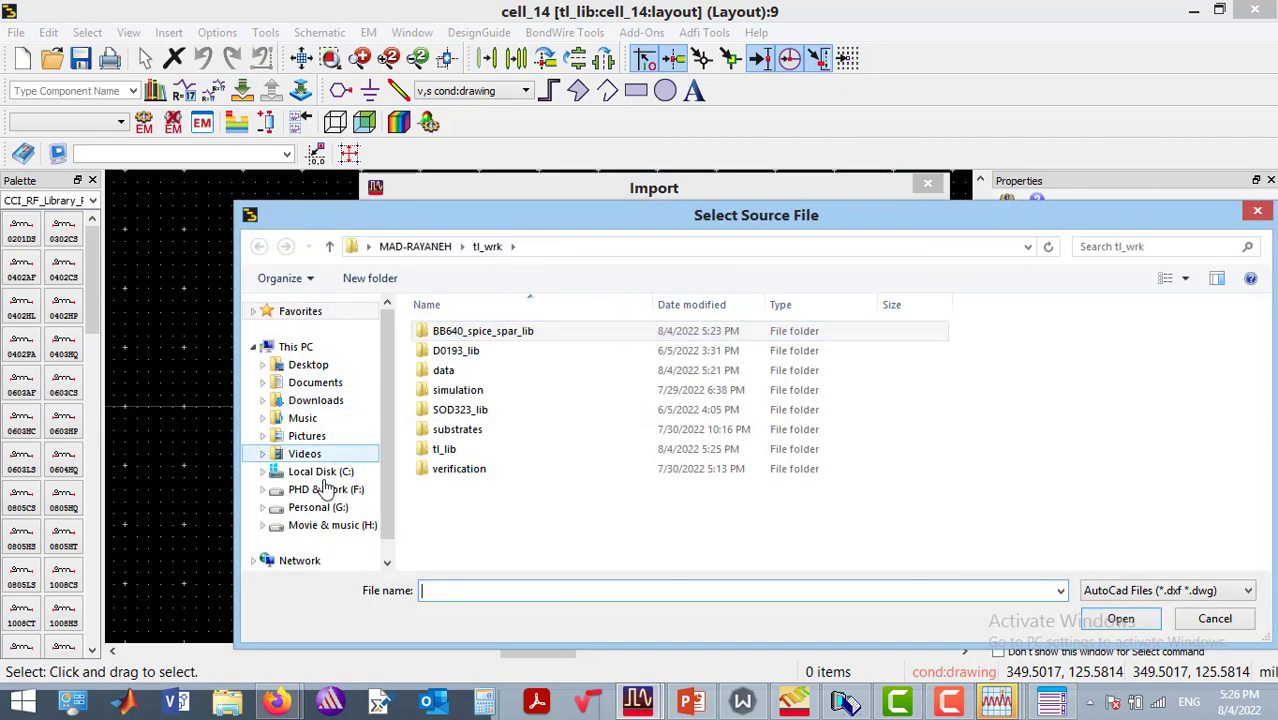
pyautogui.click(330, 527)
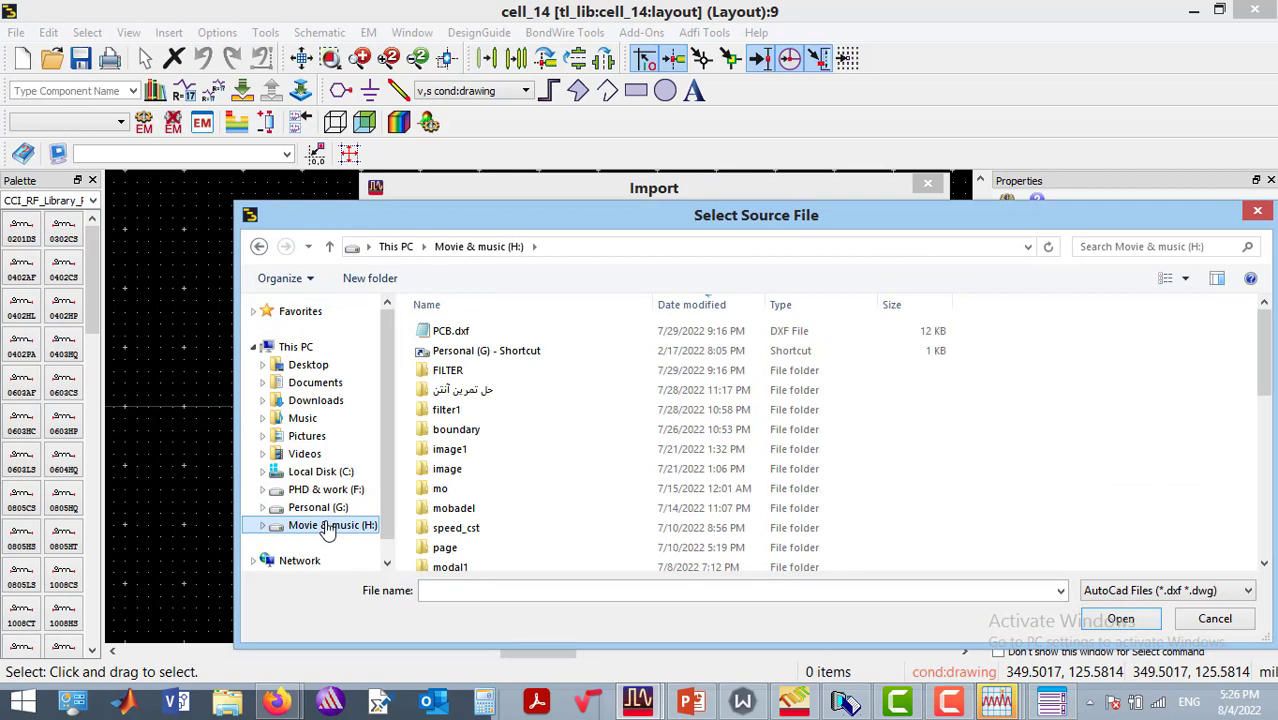
pyautogui.click(455, 332)
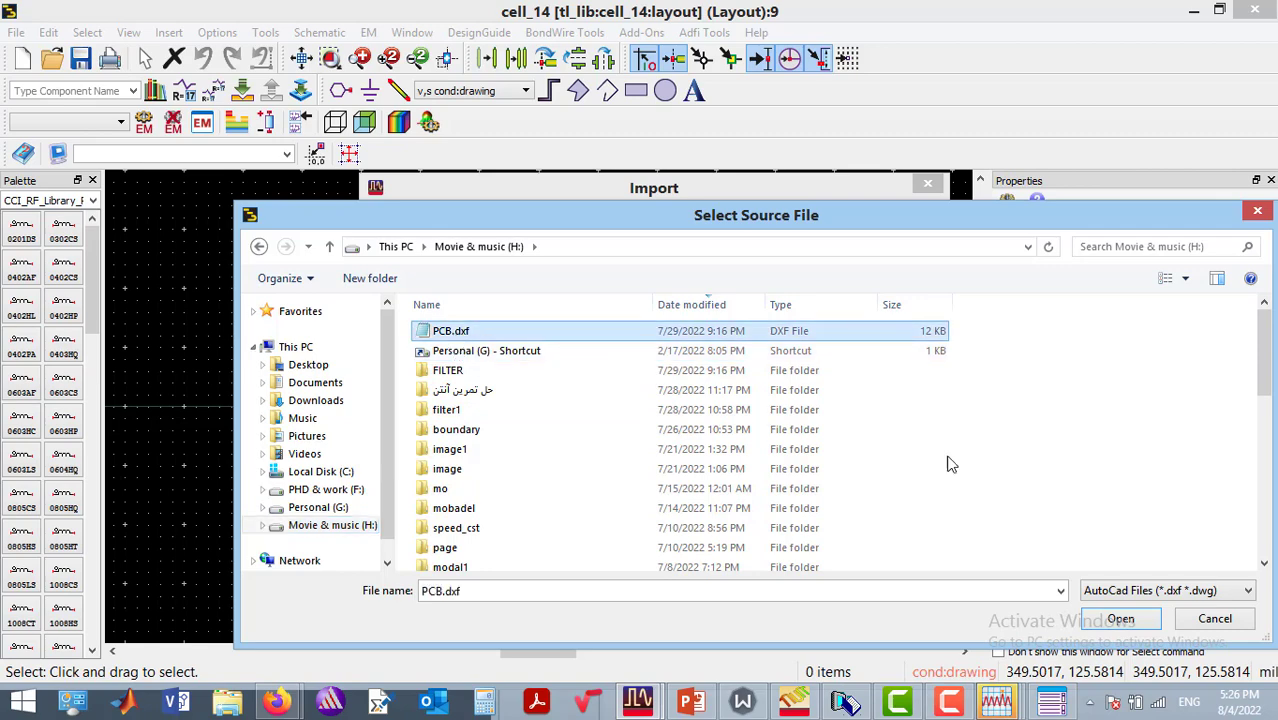
pyautogui.click(1134, 622)
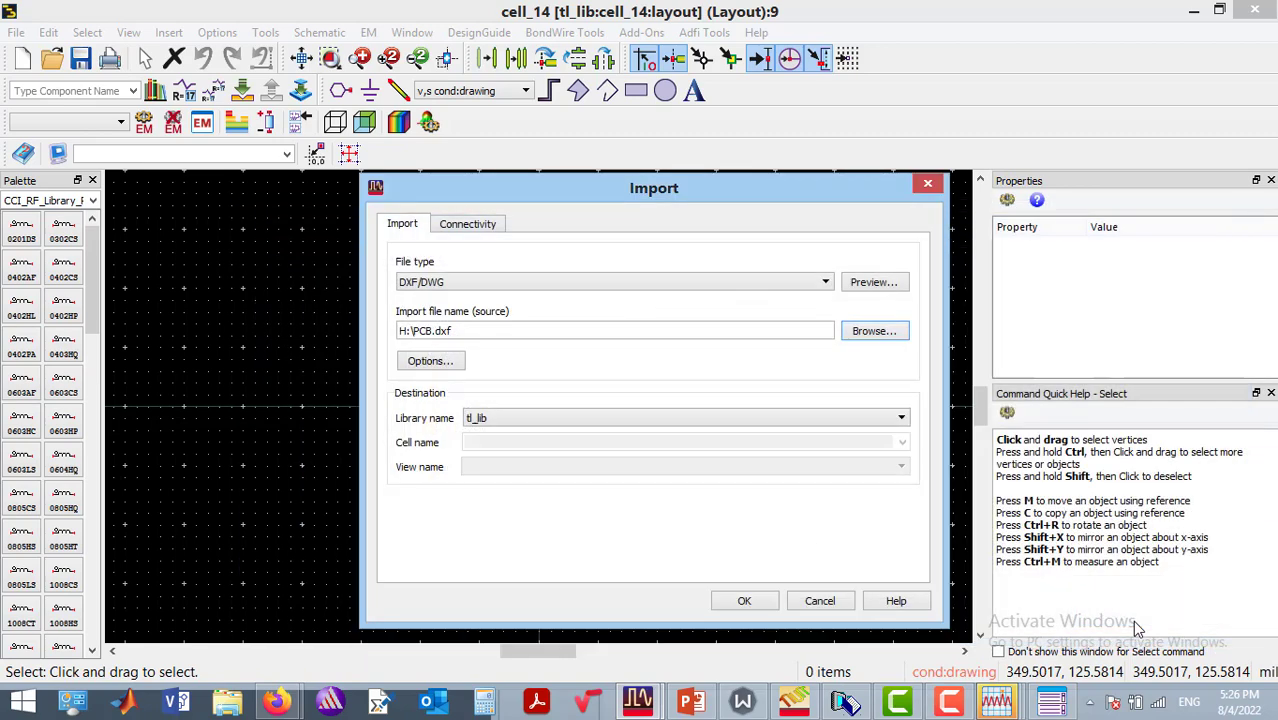
pyautogui.click(755, 610)
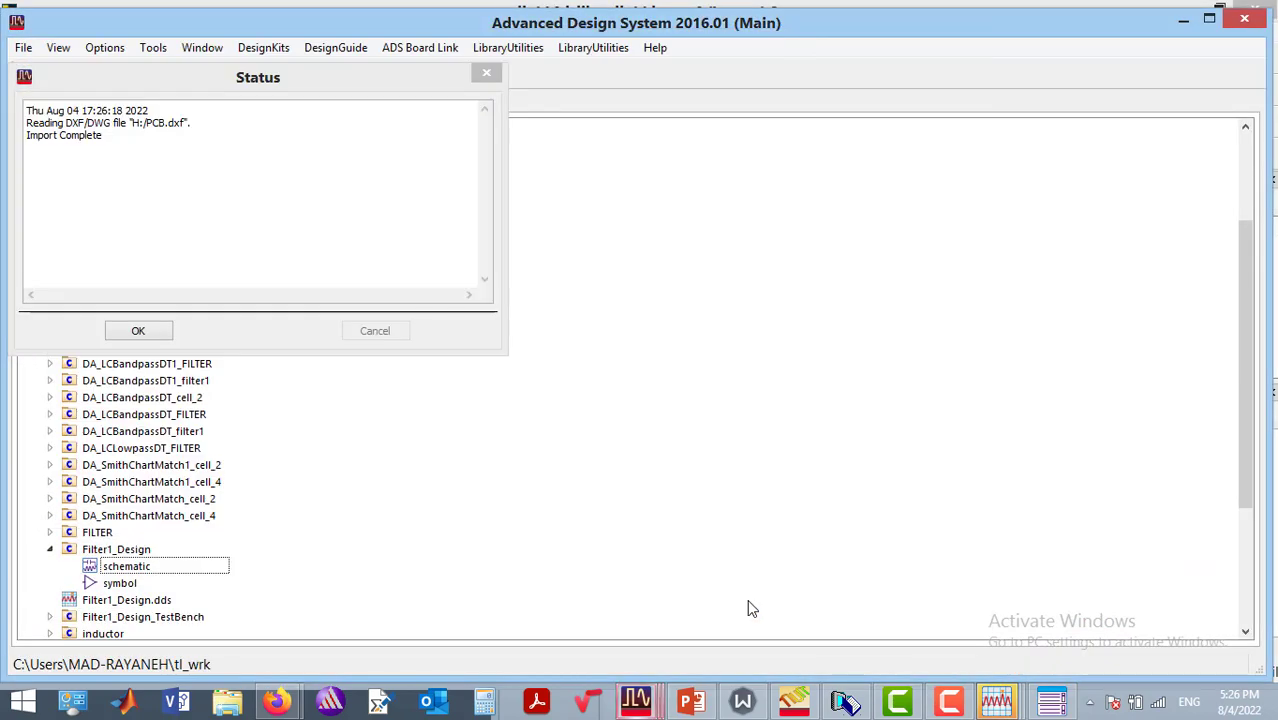
pyautogui.click(486, 76)
# Show the imported PCB layout in a maximized window and open its EM setup's substrate in the Substrate Editor.
pyautogui.moveTo(636, 700)
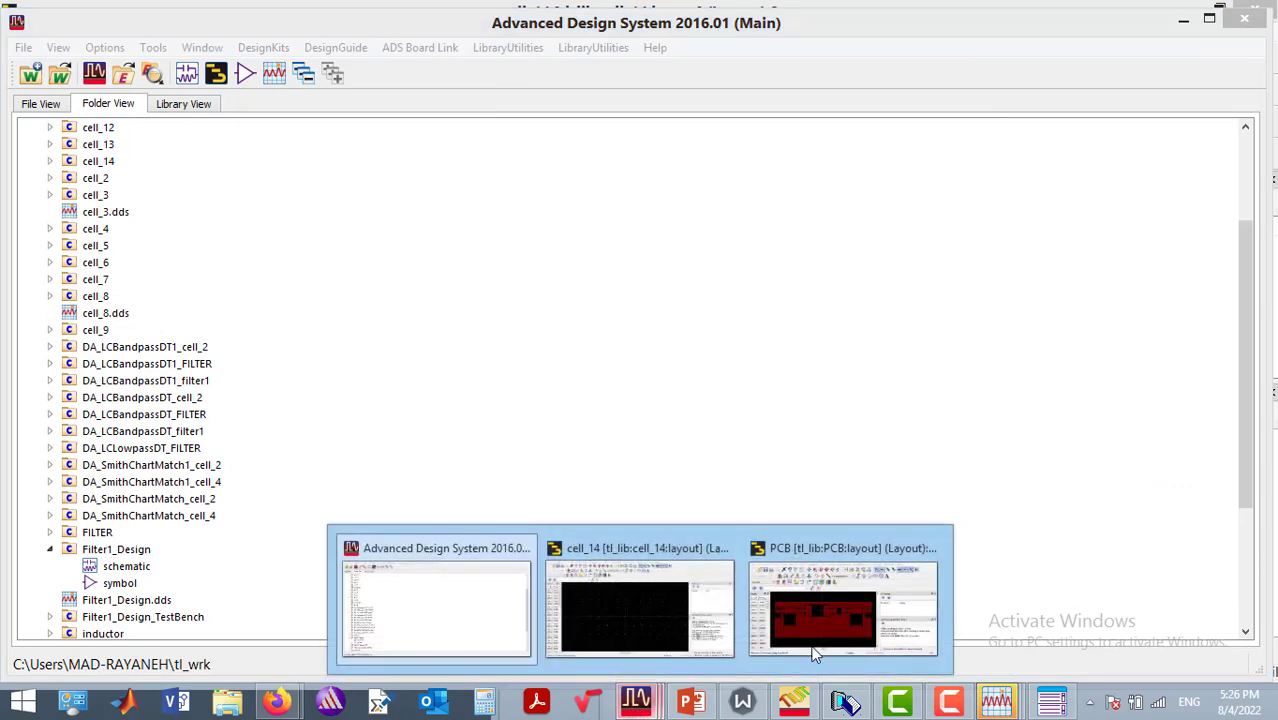
pyautogui.click(843, 628)
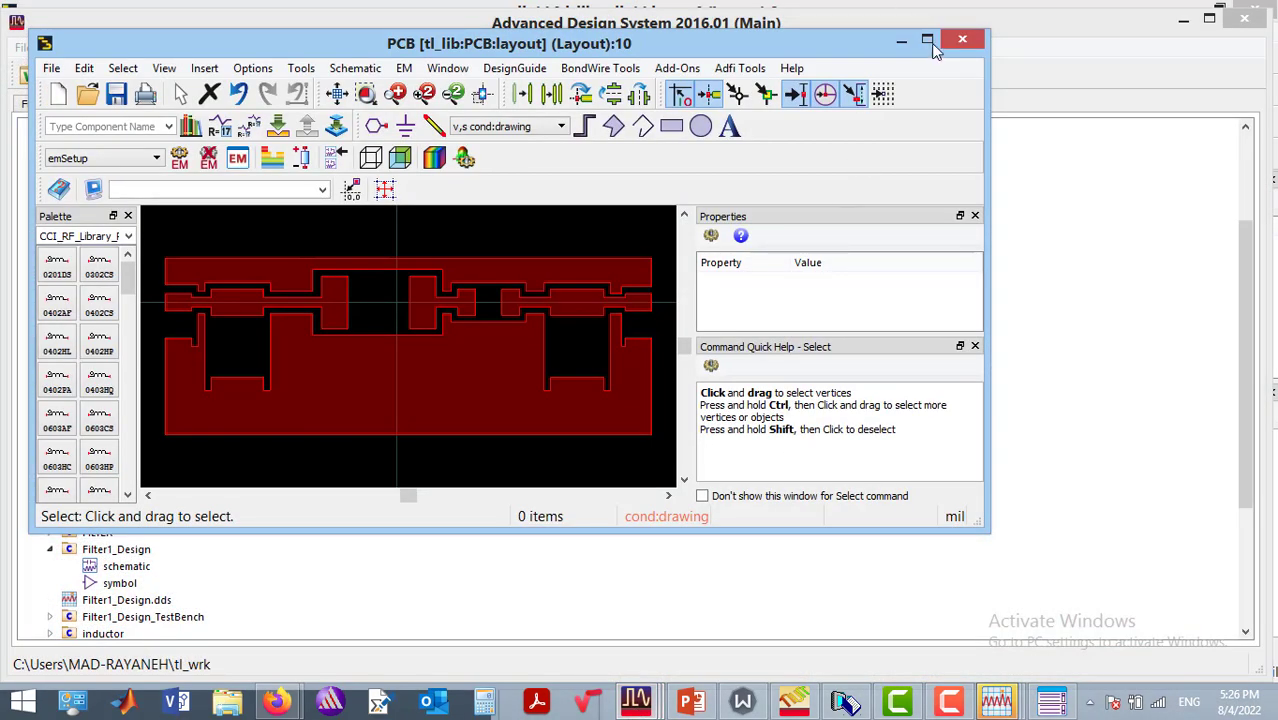
pyautogui.click(917, 25)
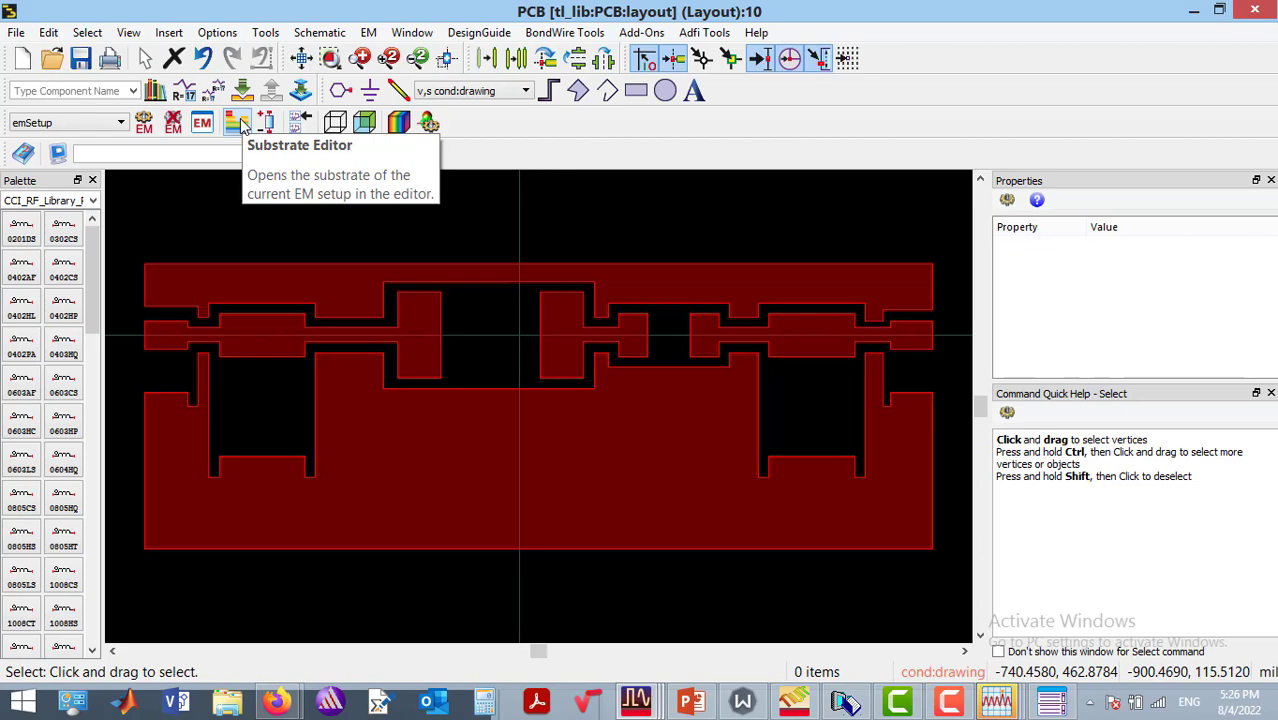
pyautogui.click(240, 118)
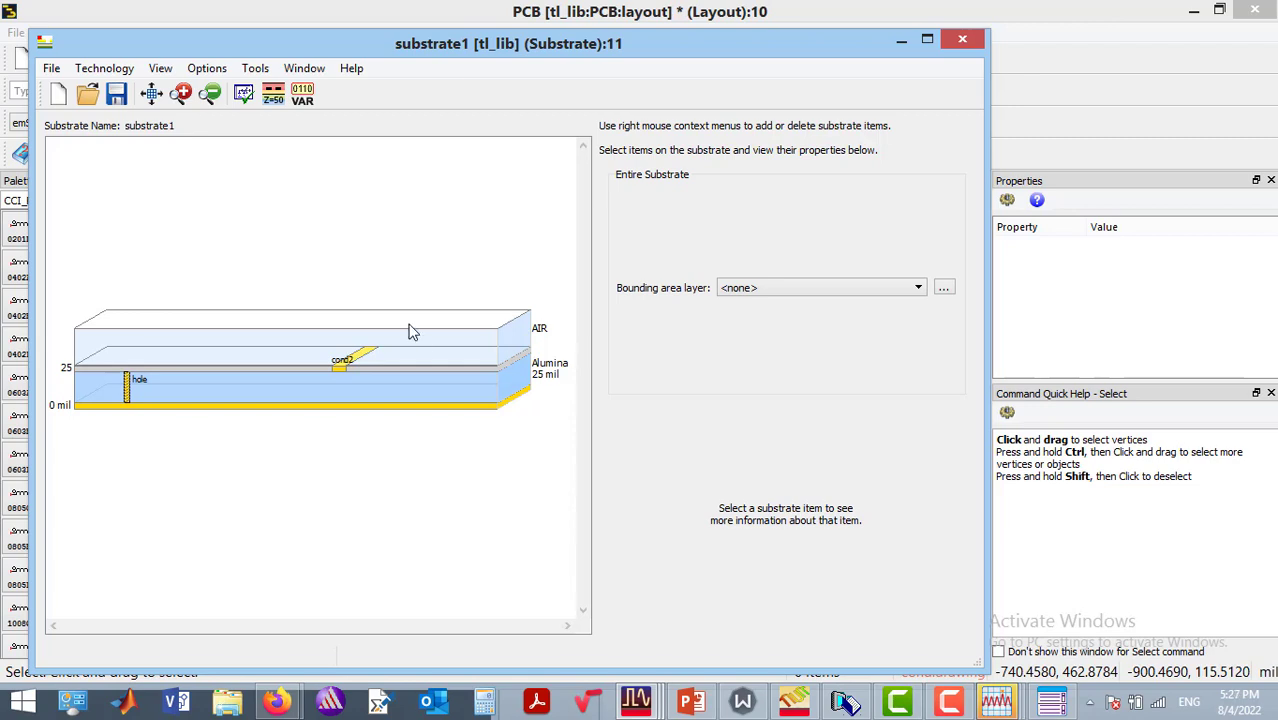
# Insert a substrate layer below the AIR layer, and delete it together with its upper interface.
pyautogui.click(422, 364)
pyautogui.rightClick(422, 364)
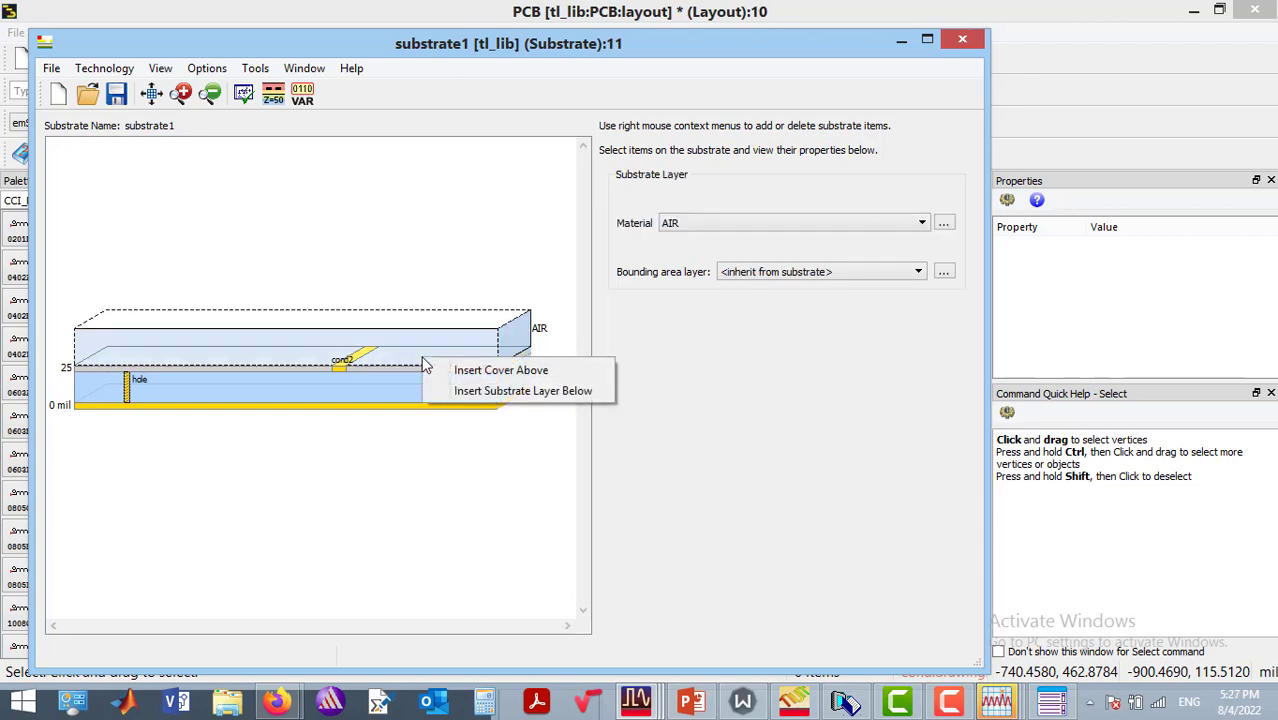
pyautogui.click(505, 392)
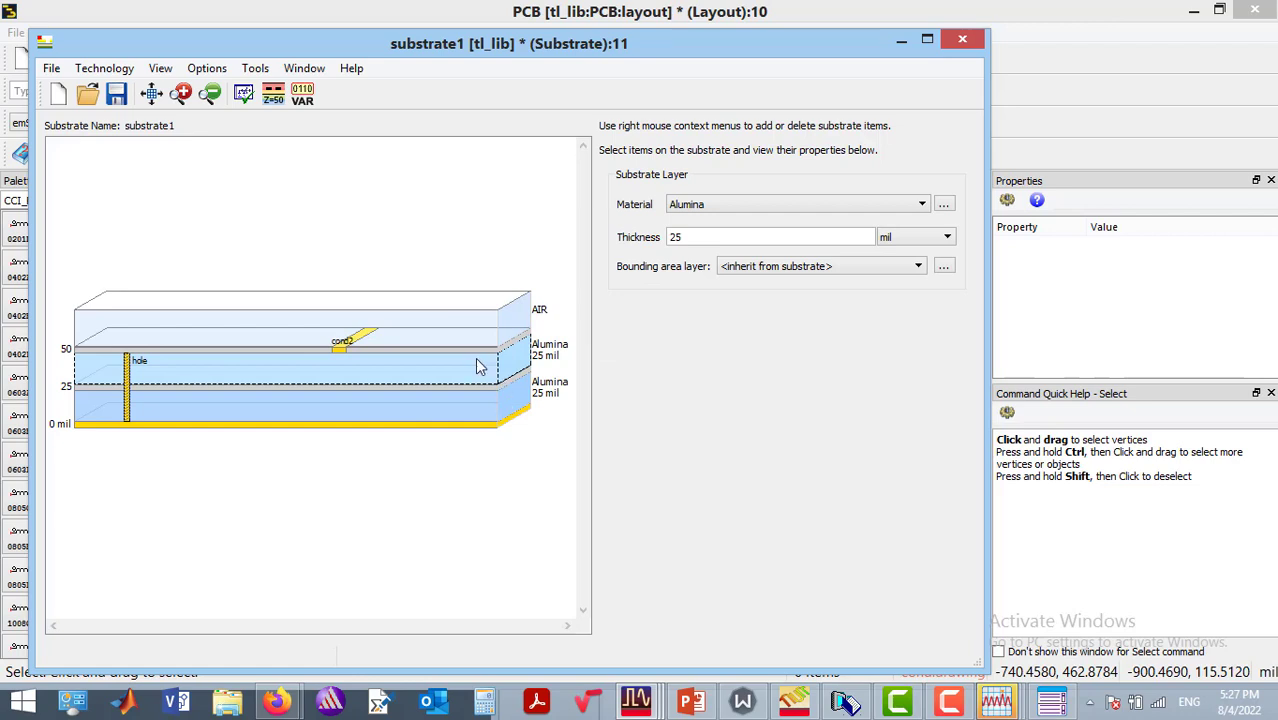
pyautogui.press('Delete')
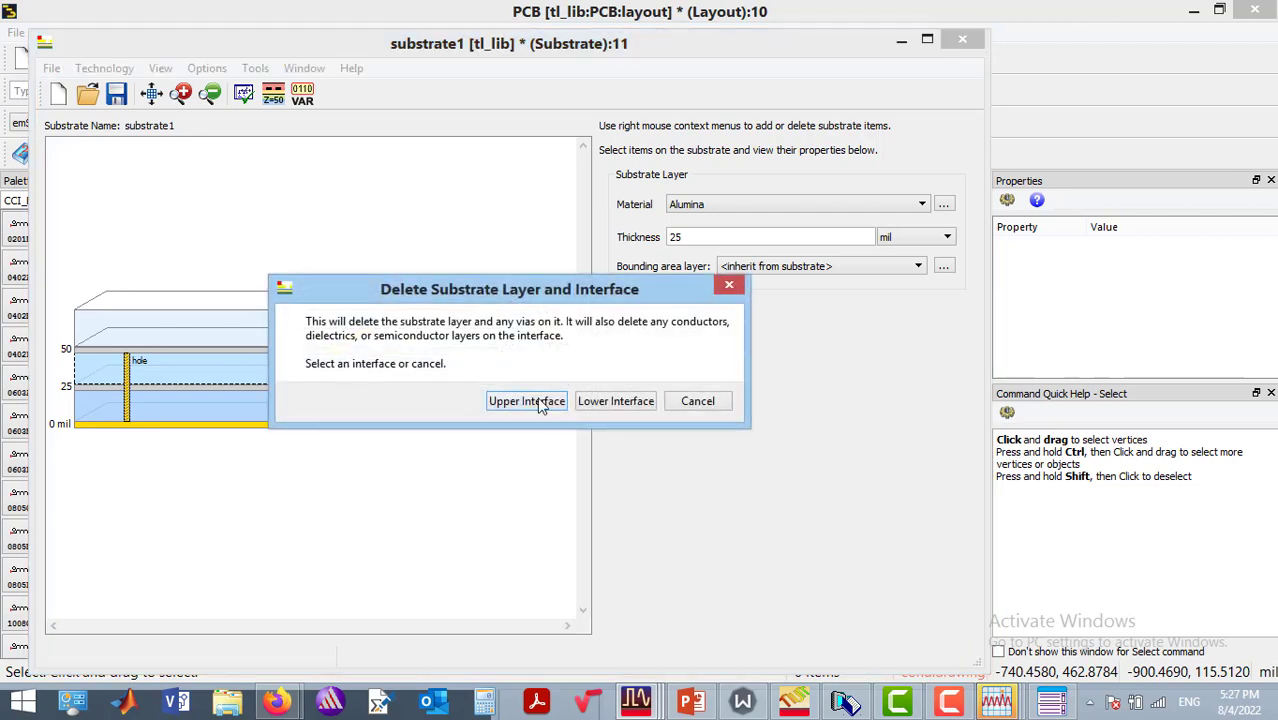
pyautogui.click(537, 400)
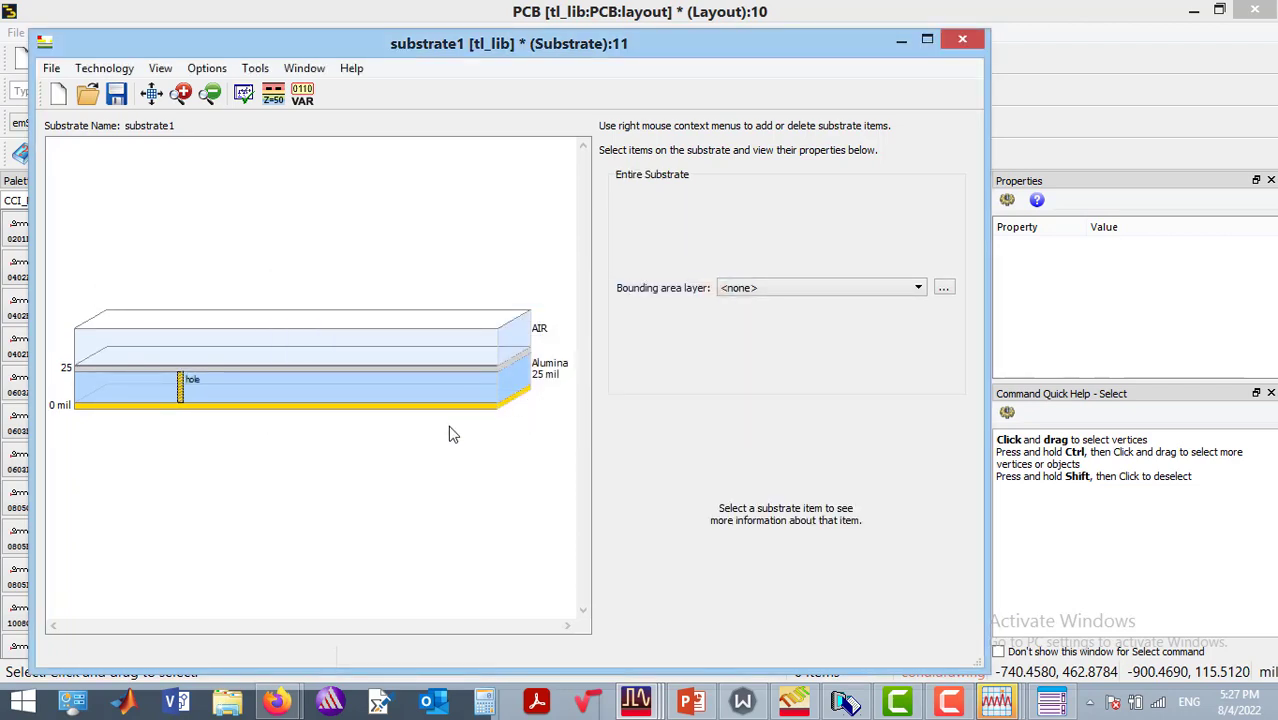
# Examine the properties of the AIR layer, the Alumina layer, the bottom cover and the hole via.
pyautogui.click(462, 337)
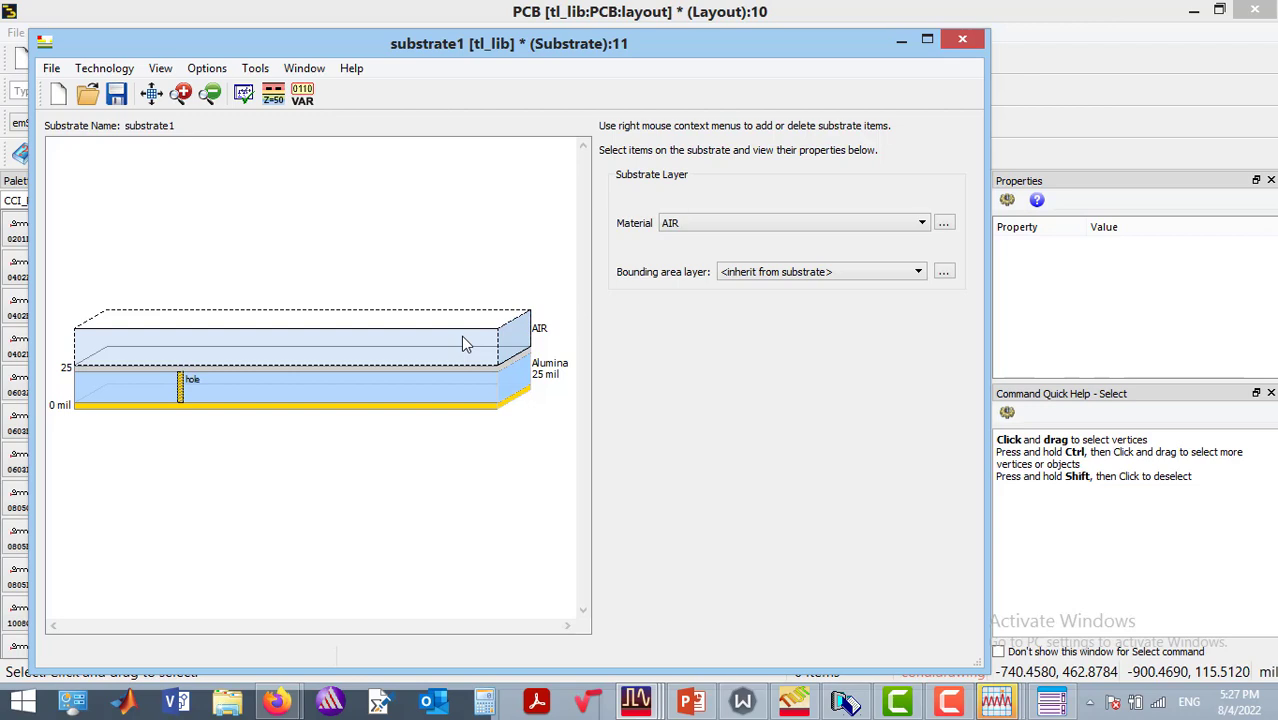
pyautogui.click(456, 387)
pyautogui.click(204, 406)
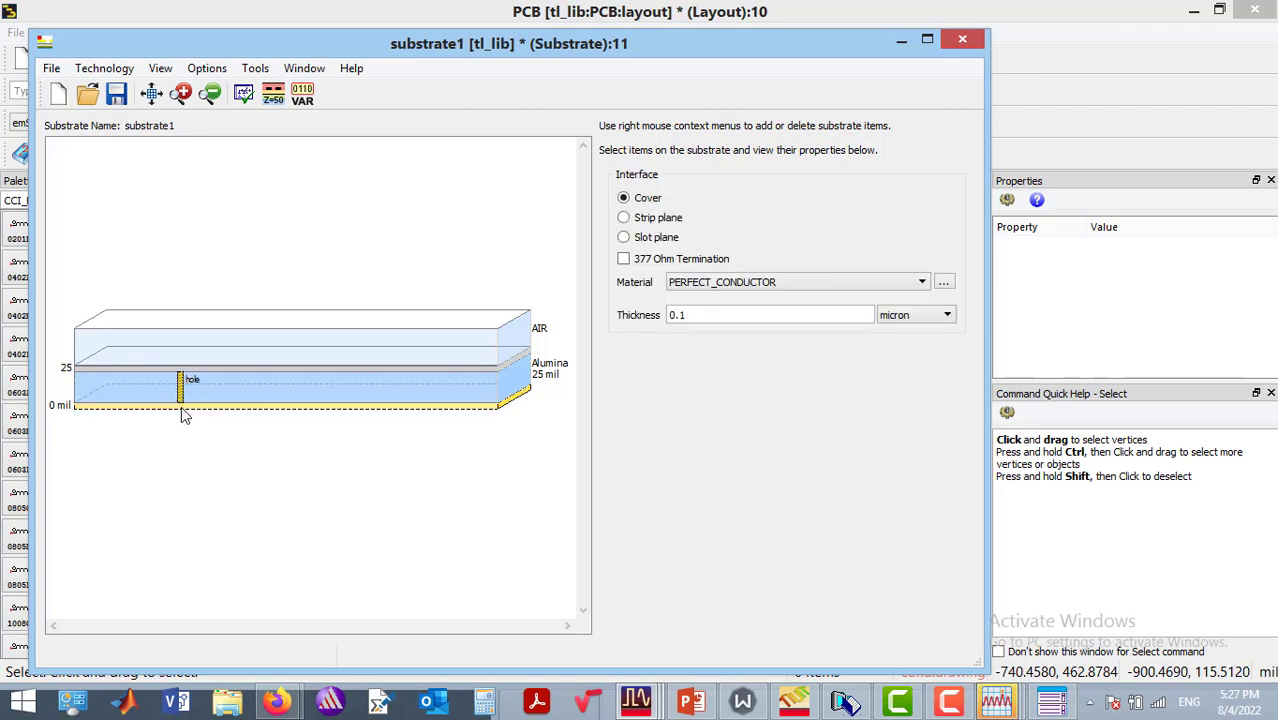
pyautogui.click(239, 396)
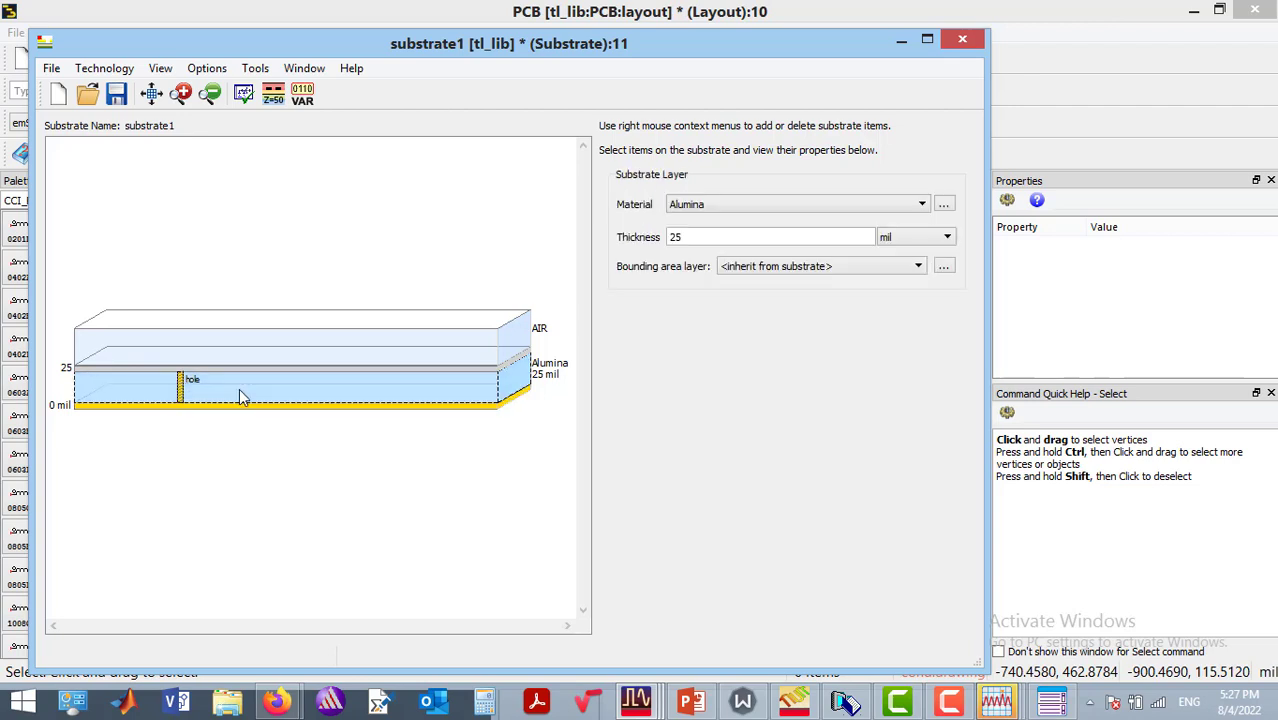
pyautogui.click(180, 387)
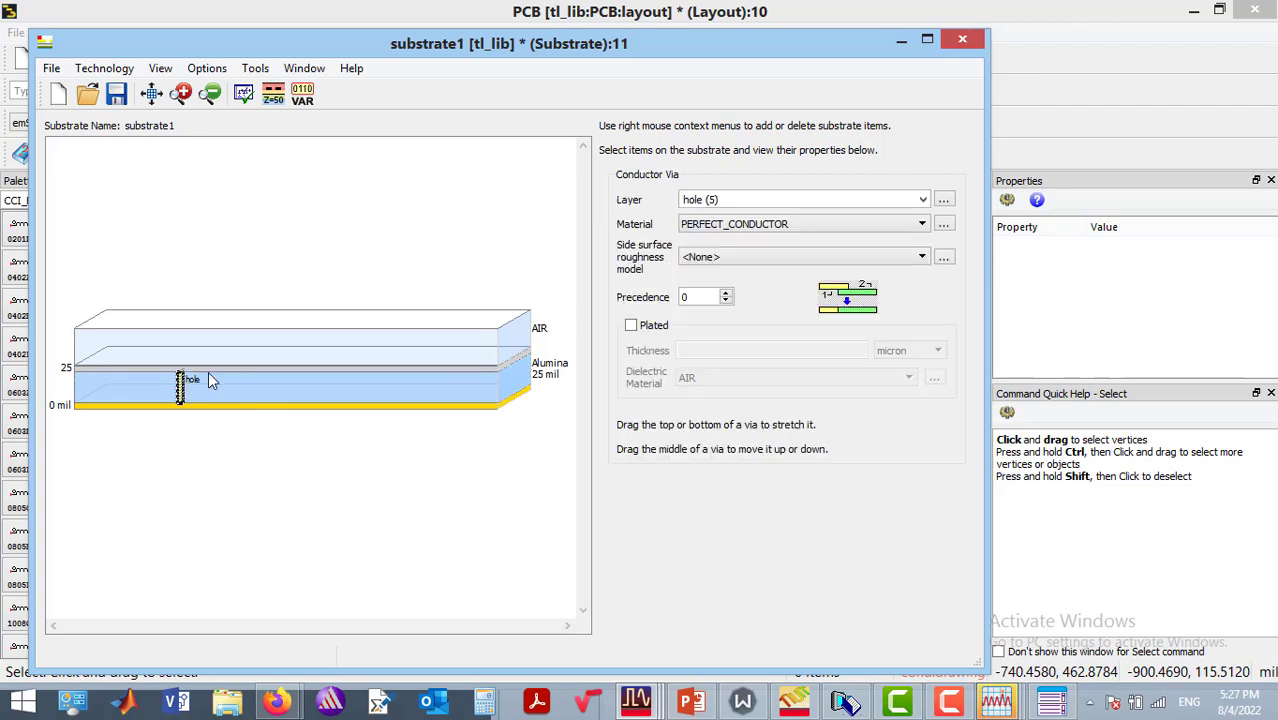
pyautogui.click(208, 375)
# Map a conductor layer onto the strip plane interface between the AIR and Alumina layers.
pyautogui.click(442, 372)
pyautogui.rightClick(449, 376)
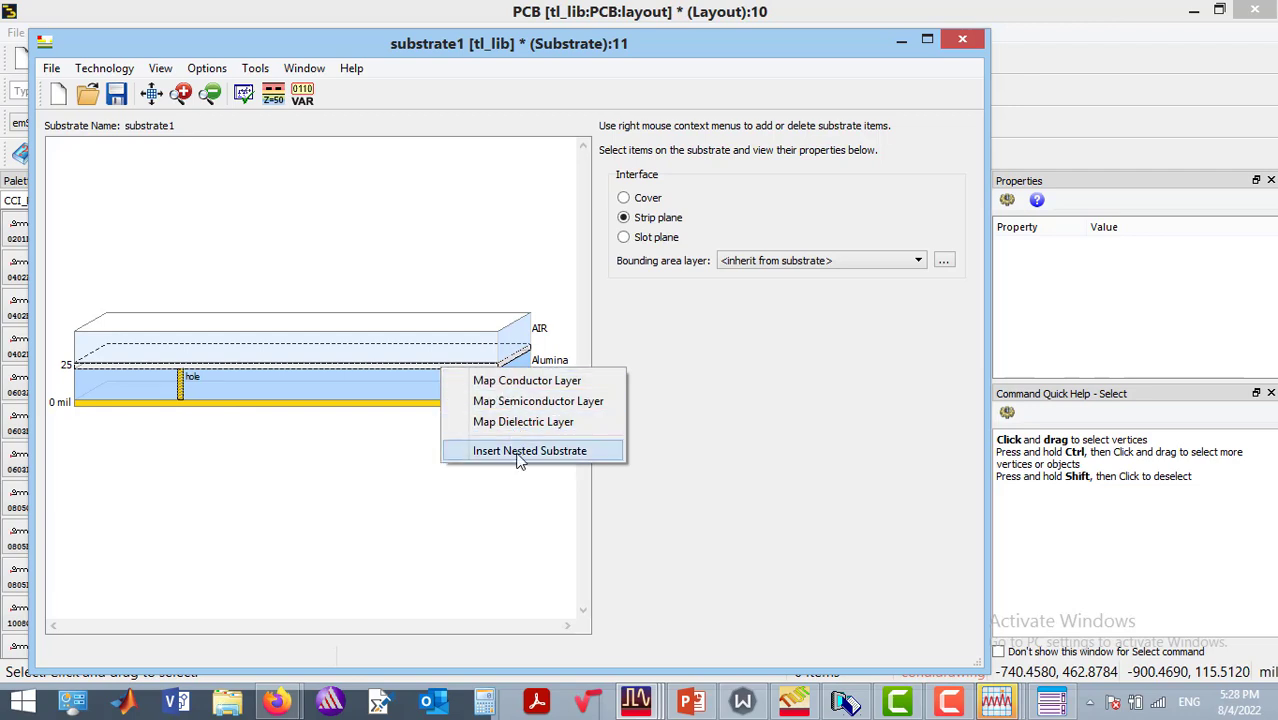
pyautogui.click(527, 381)
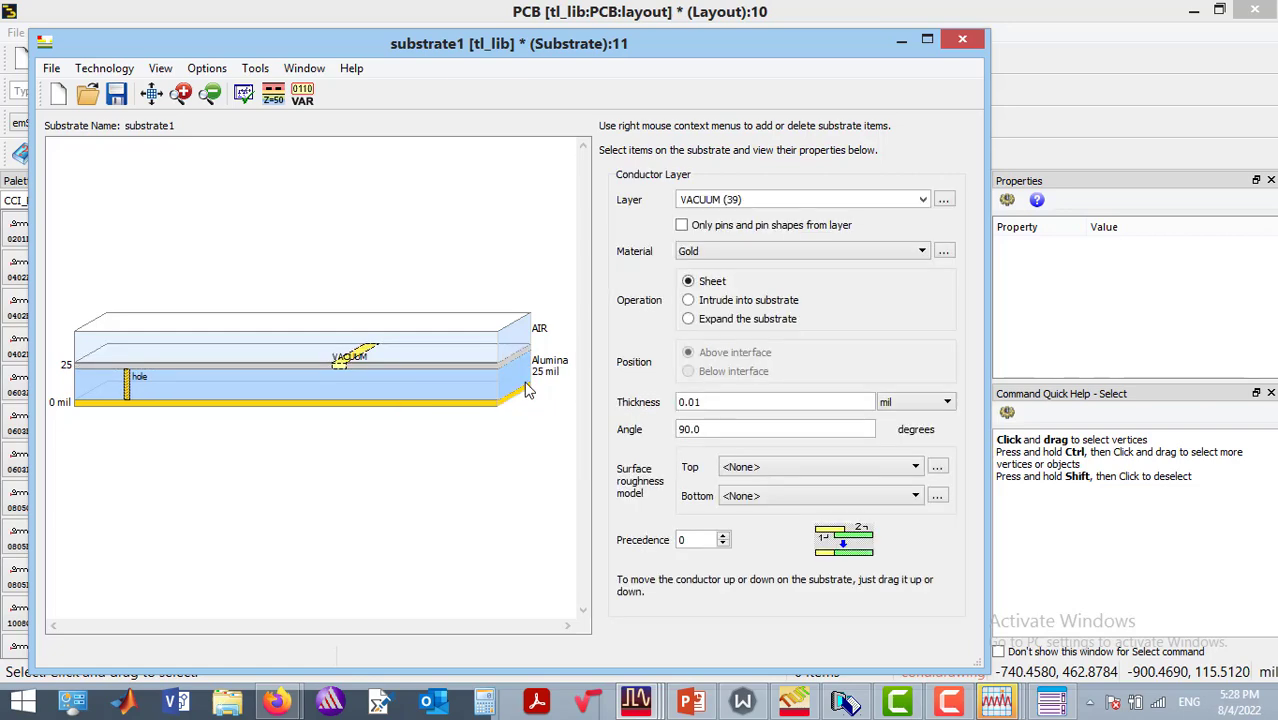
pyautogui.click(349, 446)
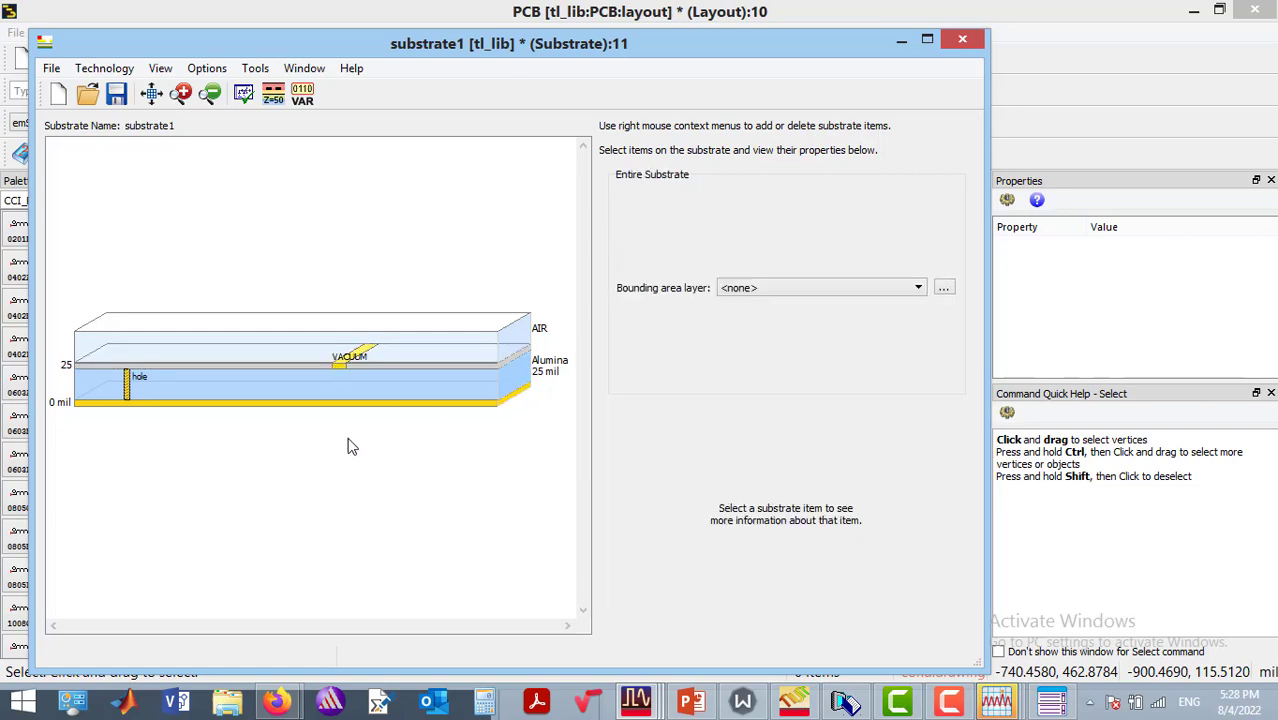
pyautogui.click(340, 366)
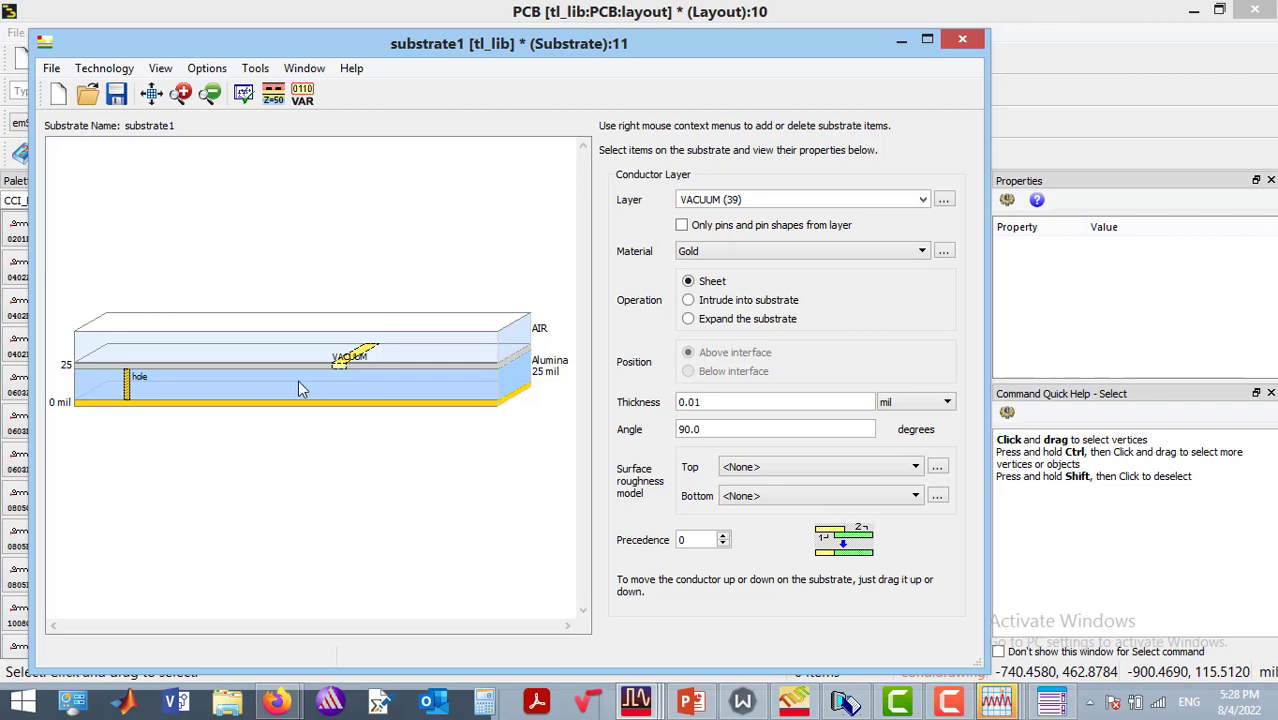
pyautogui.click(300, 389)
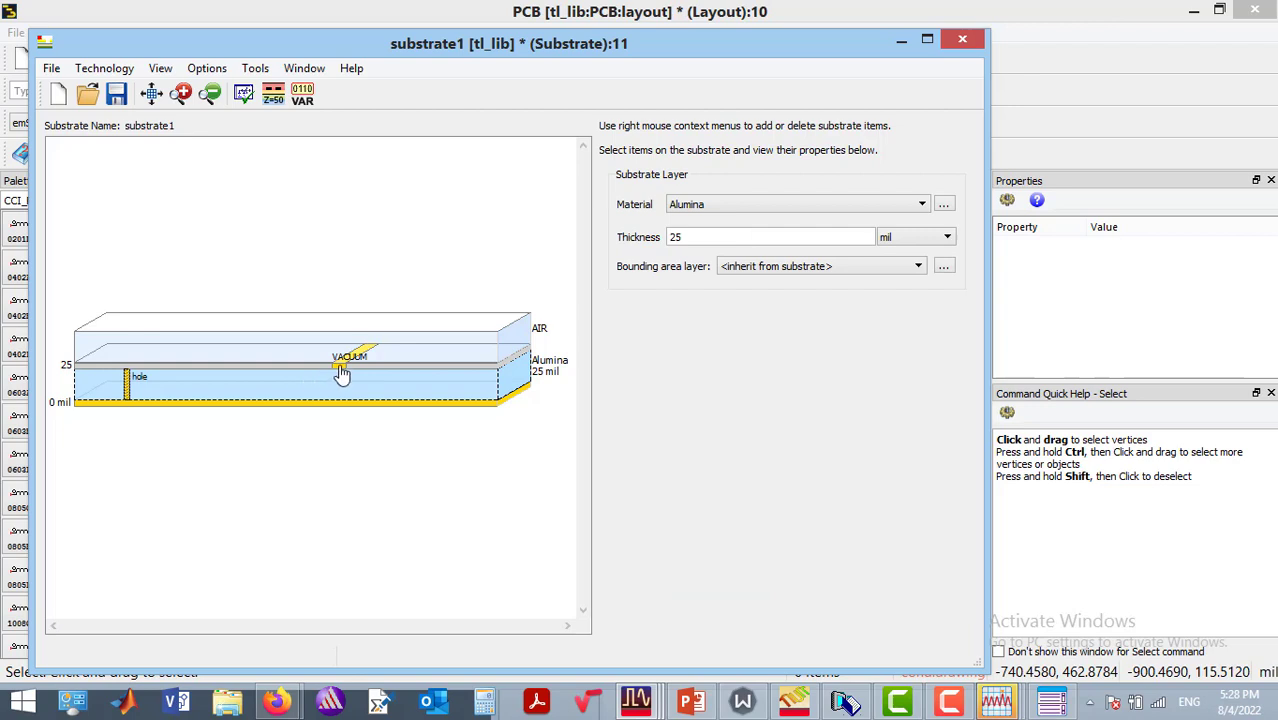
# Add Cu from the materials database to the tl_lib conductor definitions and remove Gold.
pyautogui.click(341, 370)
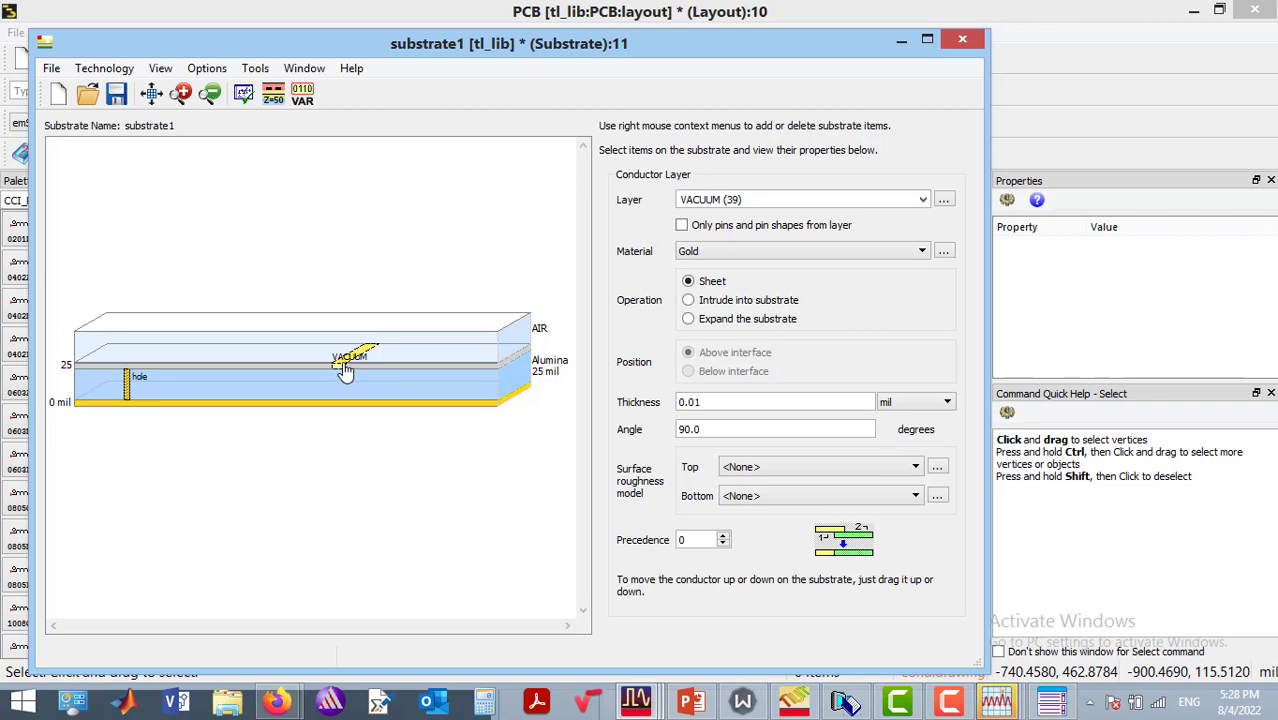
pyautogui.moveTo(344, 370)
pyautogui.click(844, 255)
pyautogui.click(844, 255)
pyautogui.click(844, 255)
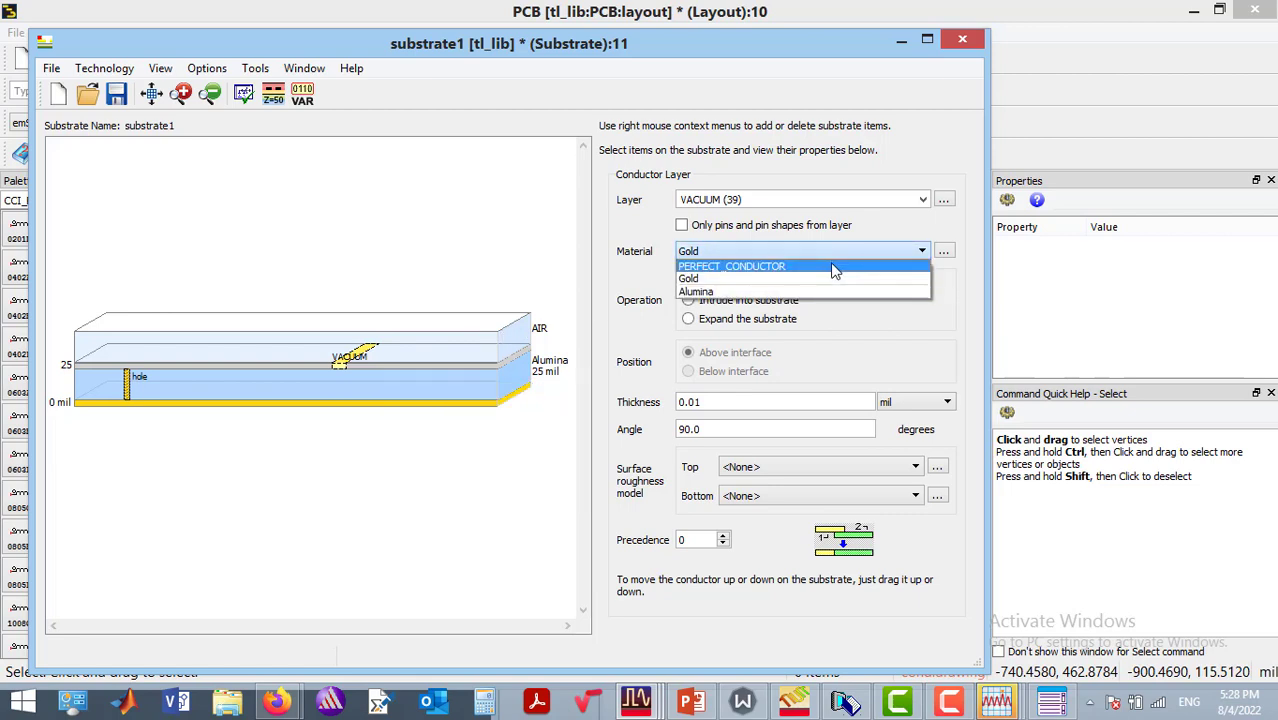
pyautogui.click(939, 254)
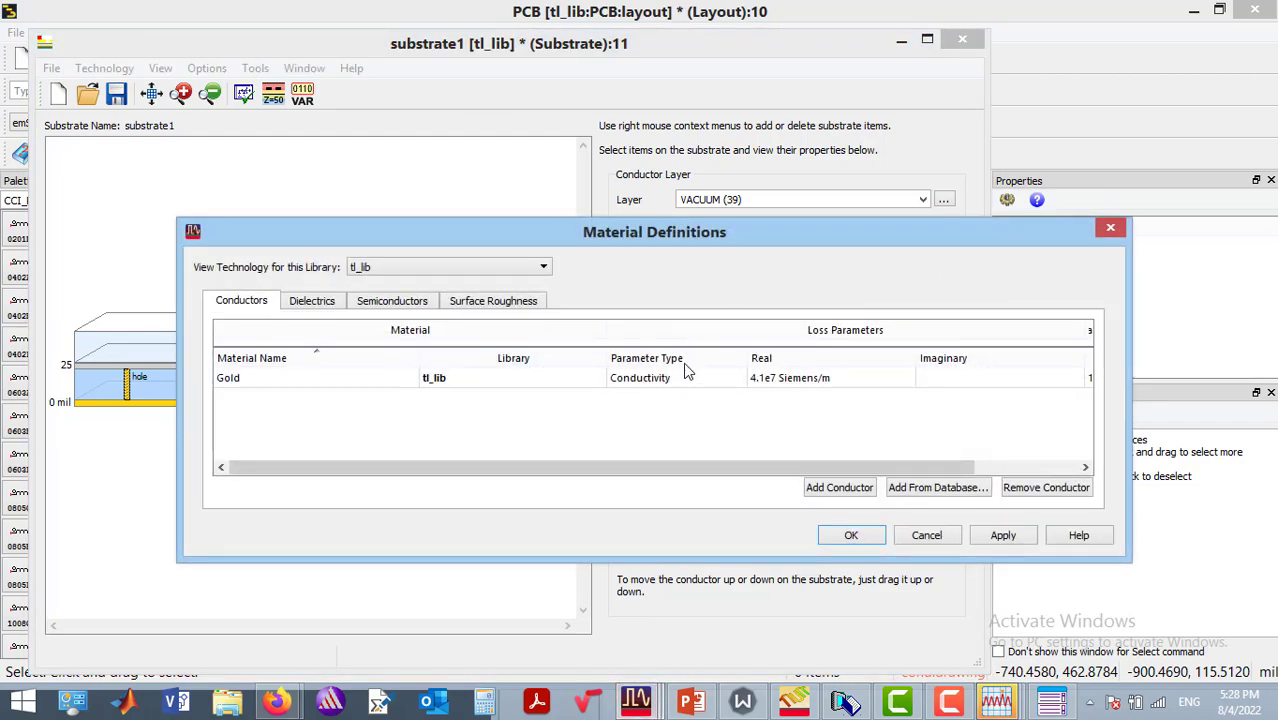
pyautogui.doubleClick(300, 388)
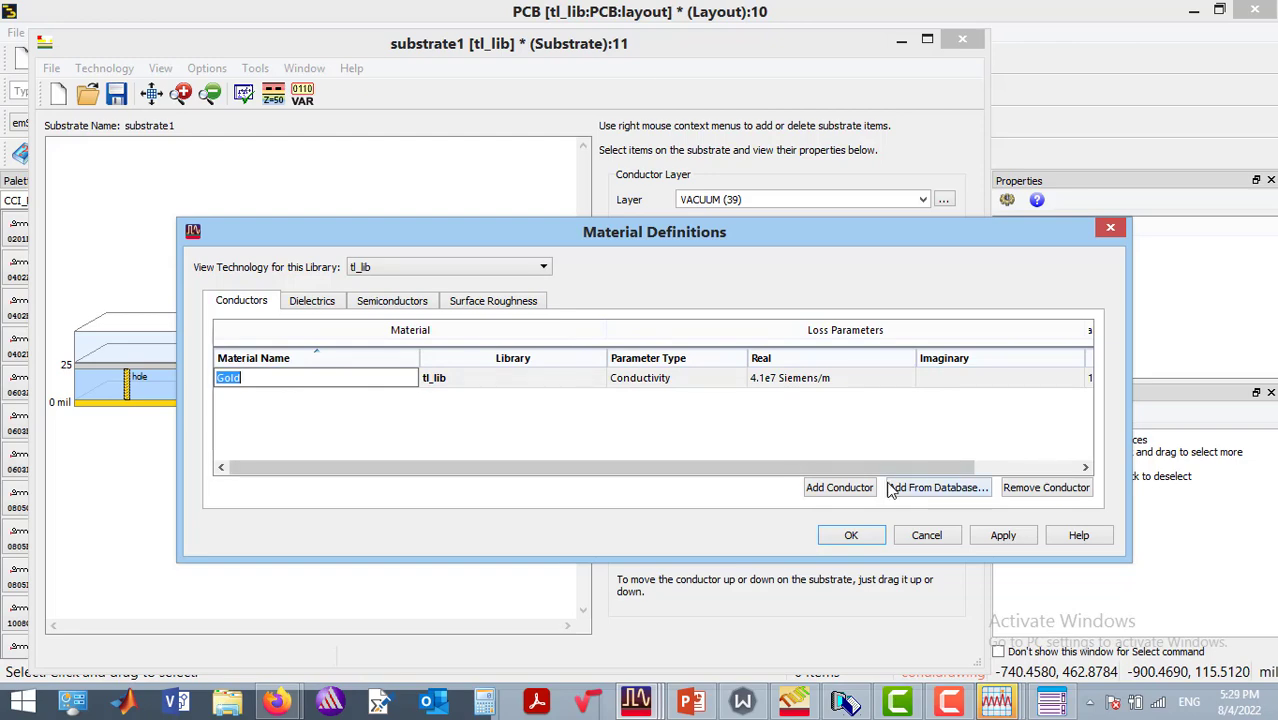
pyautogui.click(932, 489)
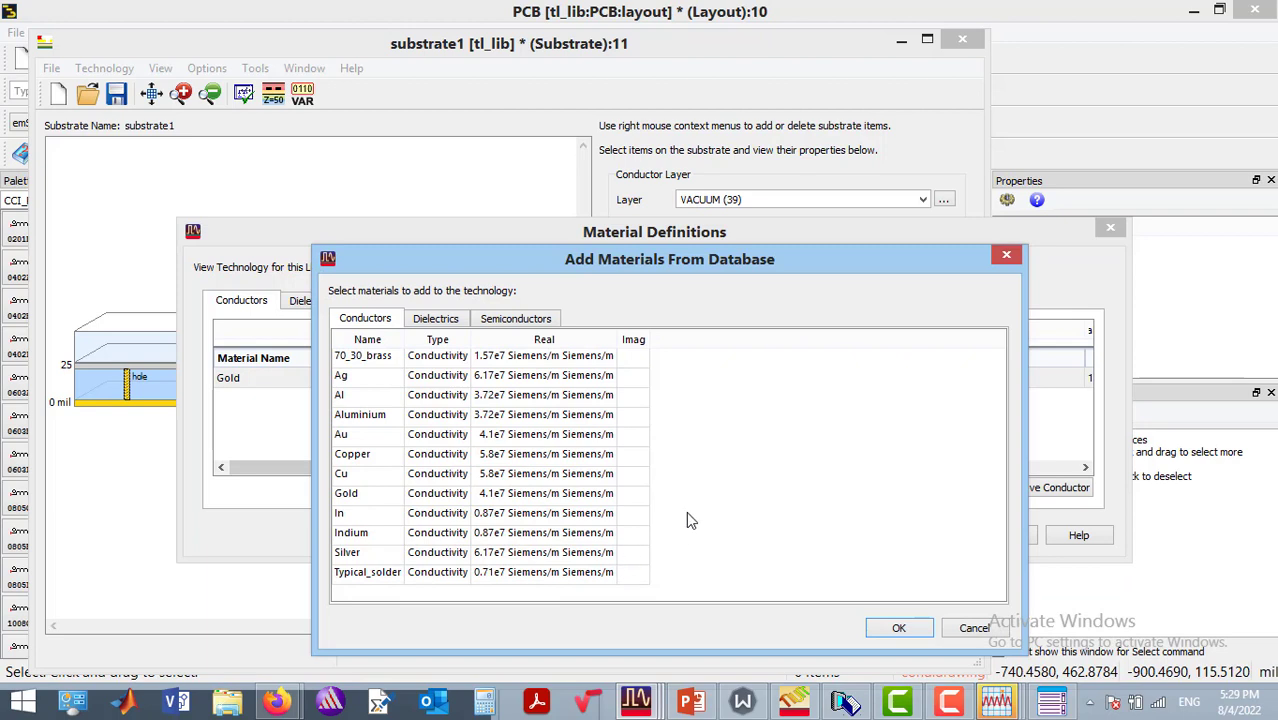
pyautogui.click(378, 484)
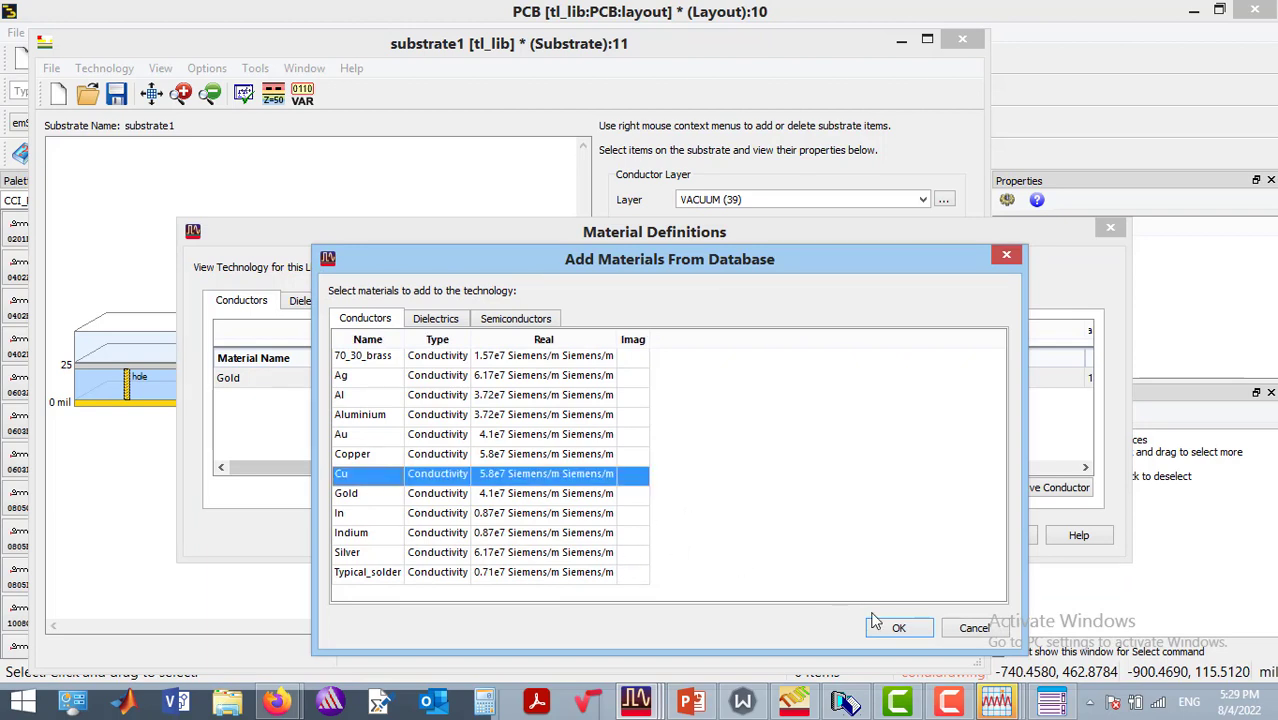
pyautogui.click(897, 628)
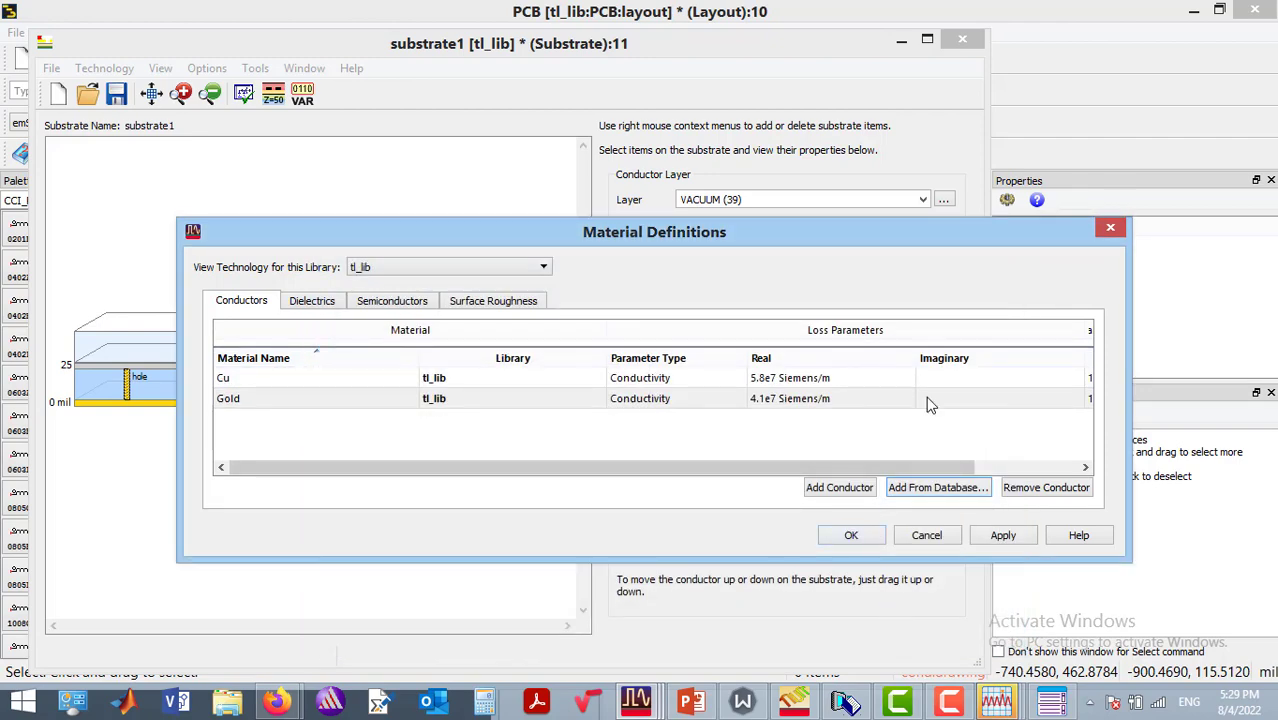
pyautogui.click(1046, 487)
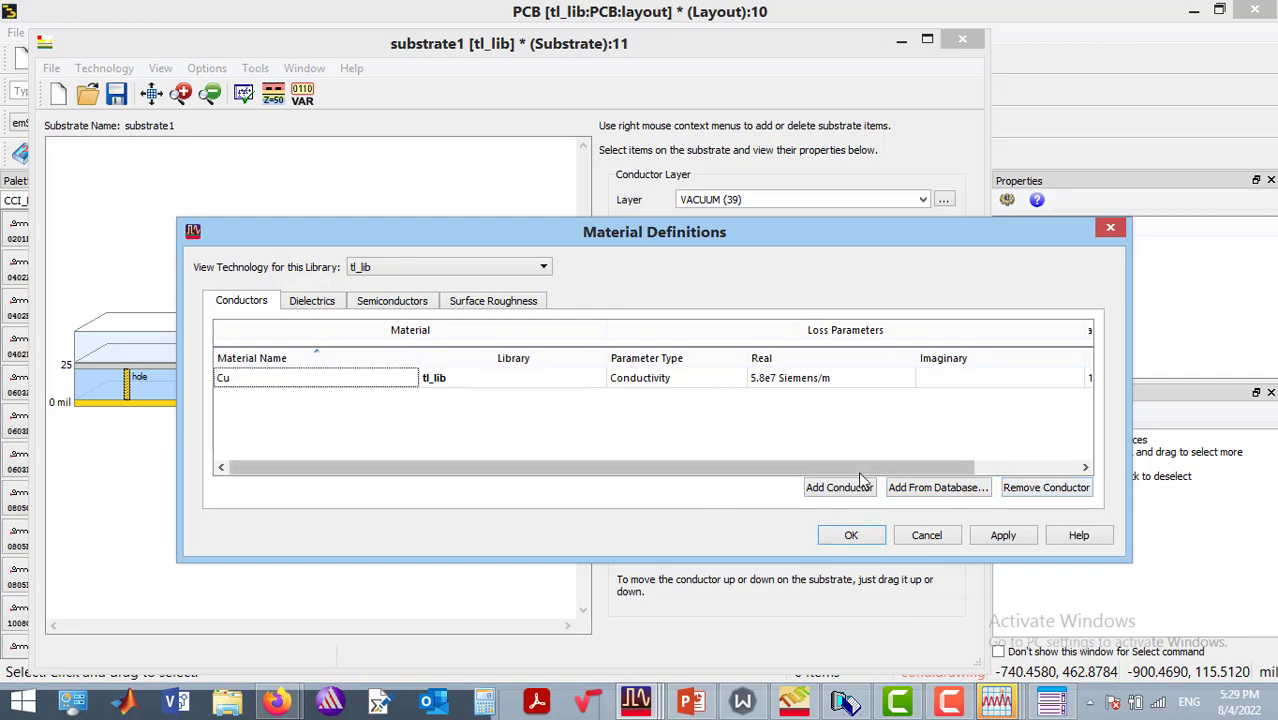
pyautogui.click(868, 538)
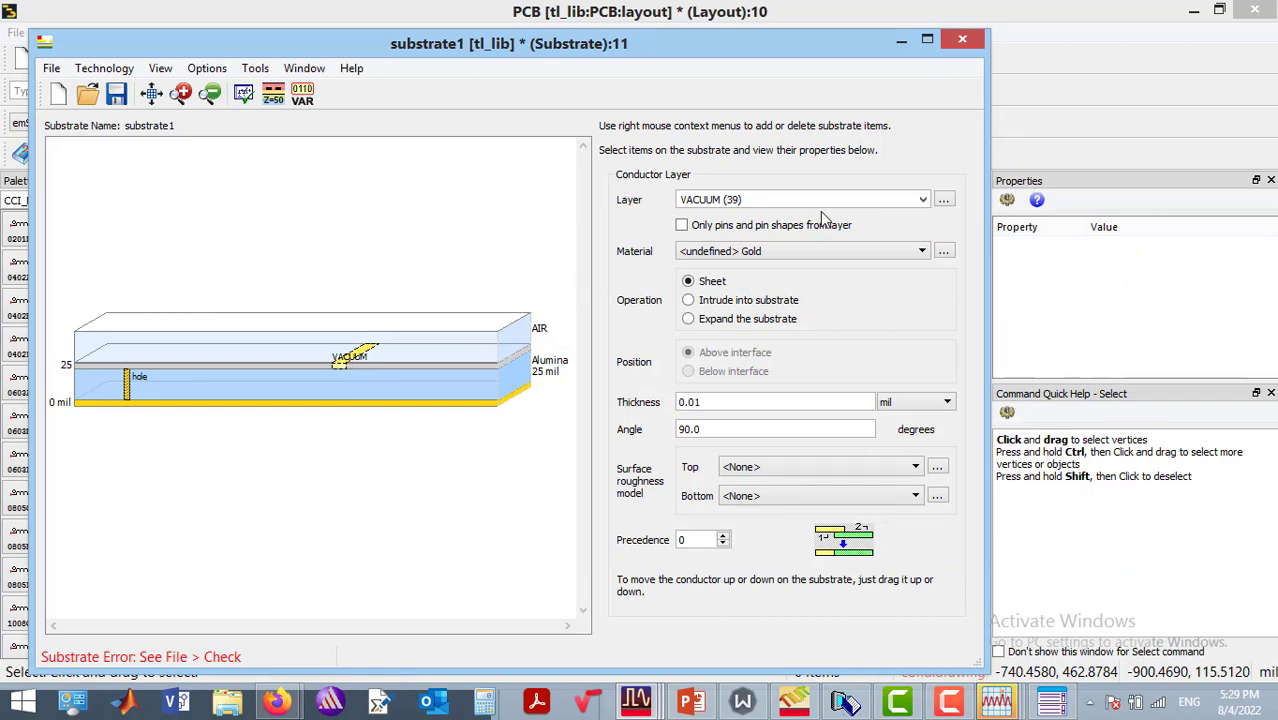
# Set the mapped conductor's material to Cu and save the substrate.
pyautogui.click(919, 254)
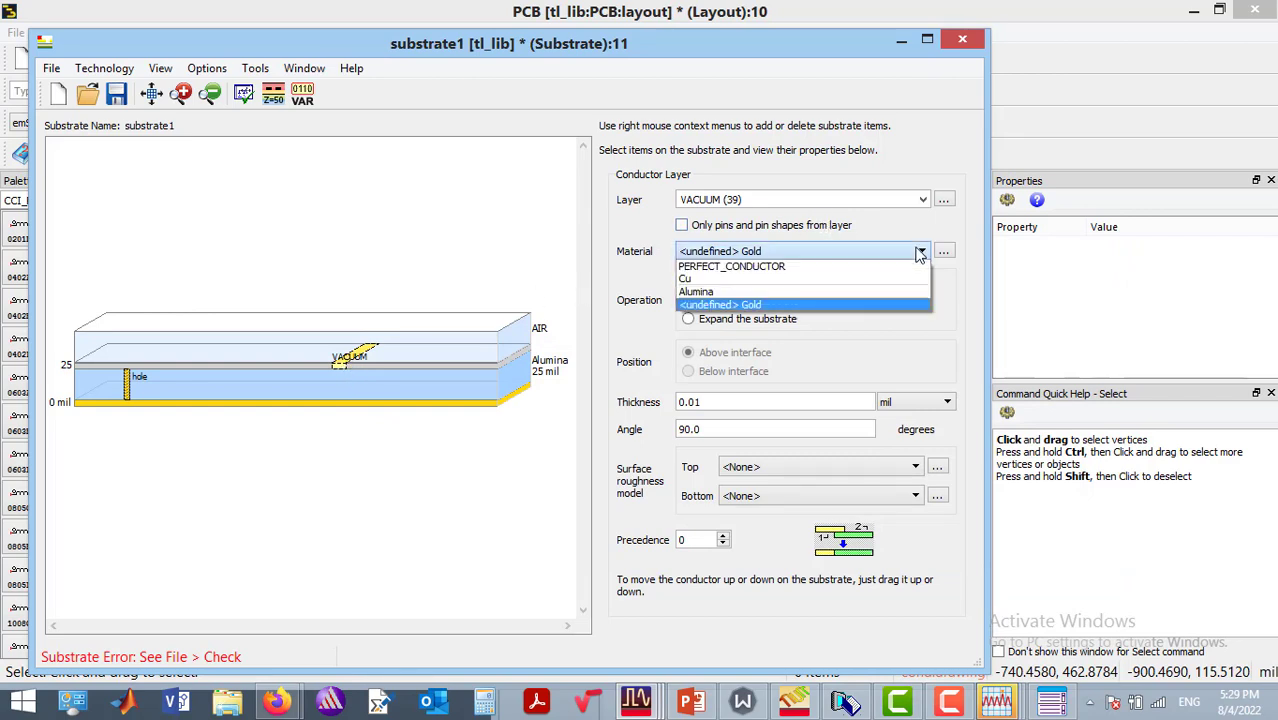
pyautogui.click(838, 281)
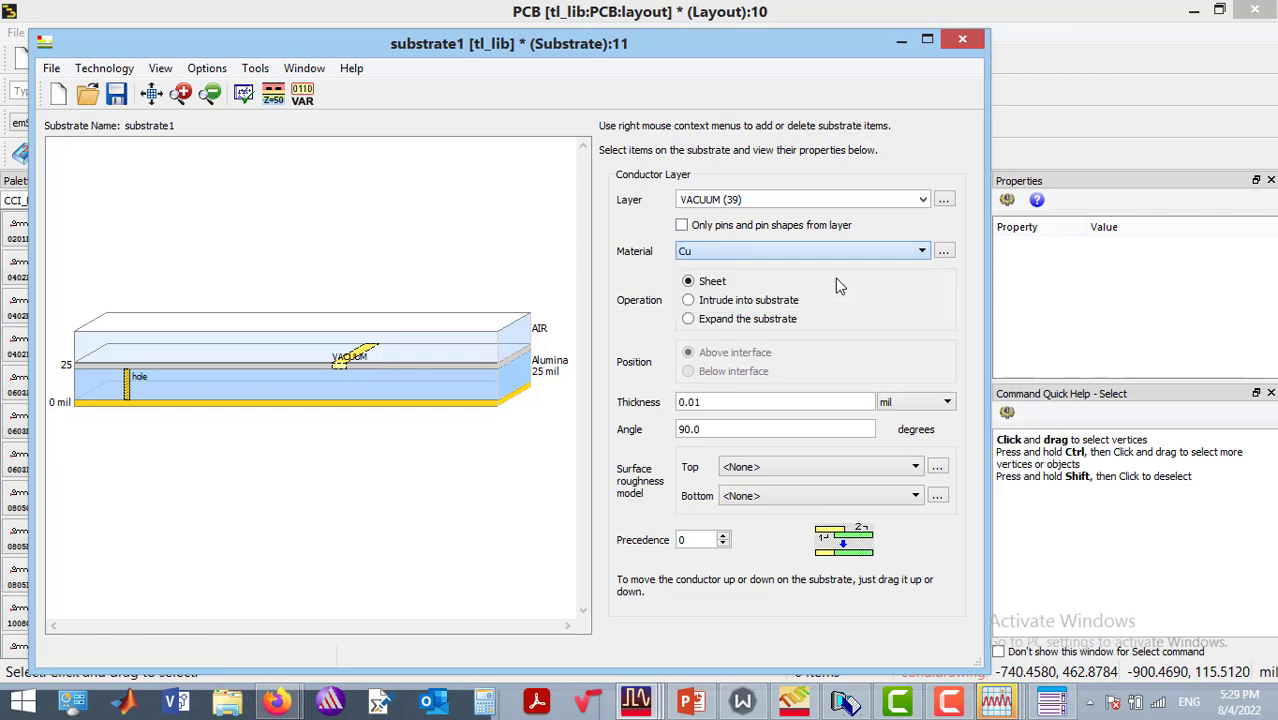
pyautogui.click(348, 499)
pyautogui.click(340, 364)
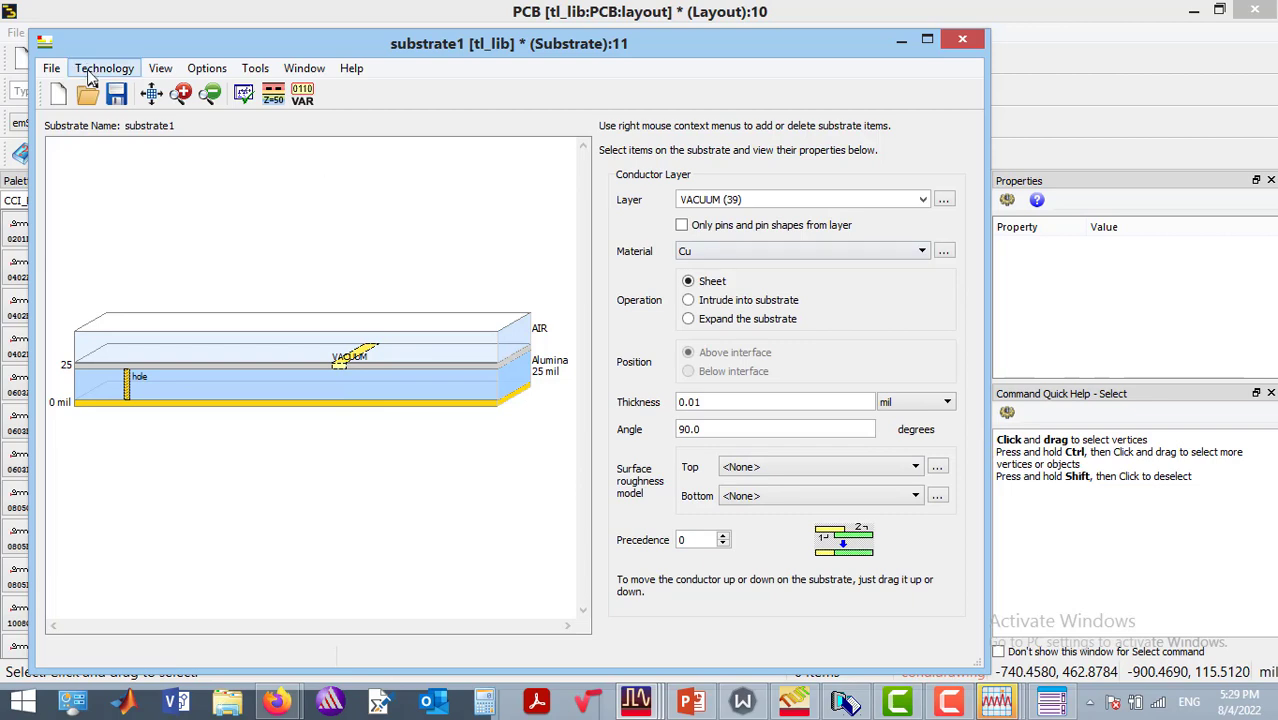
pyautogui.click(116, 94)
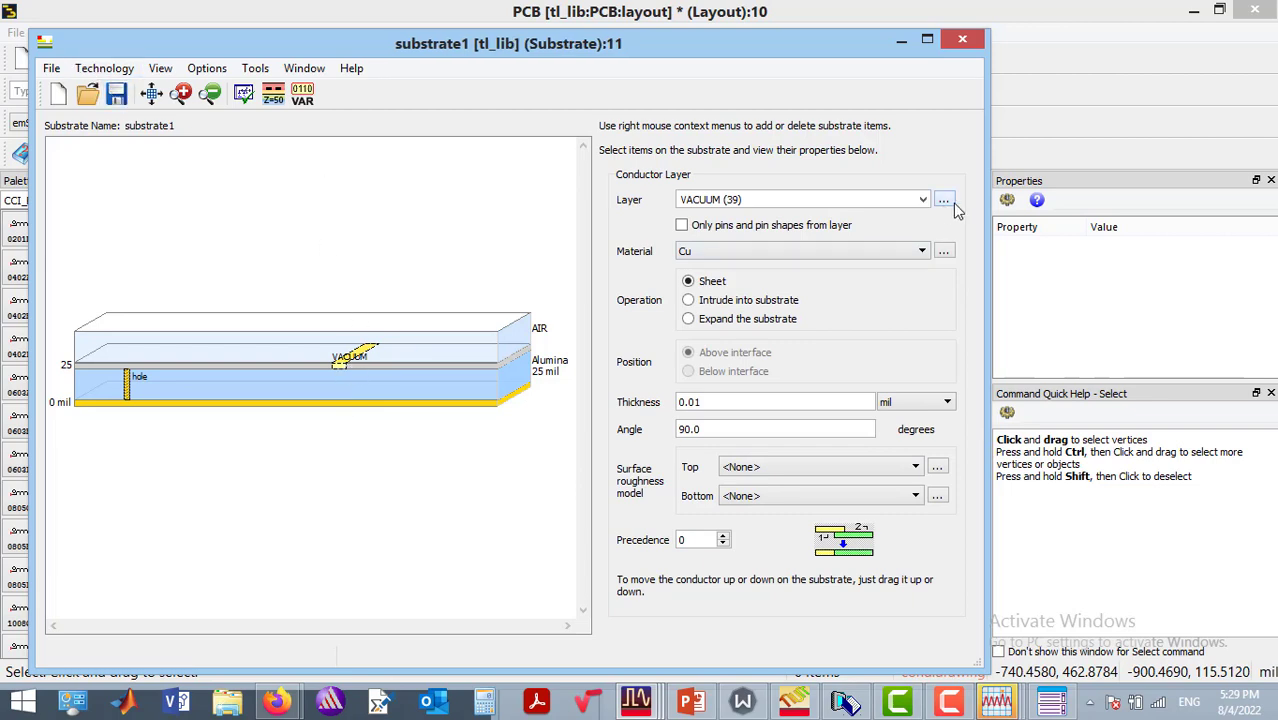
# Assign the copper conductor on the strip plane to layer cond (1).
pyautogui.click(922, 200)
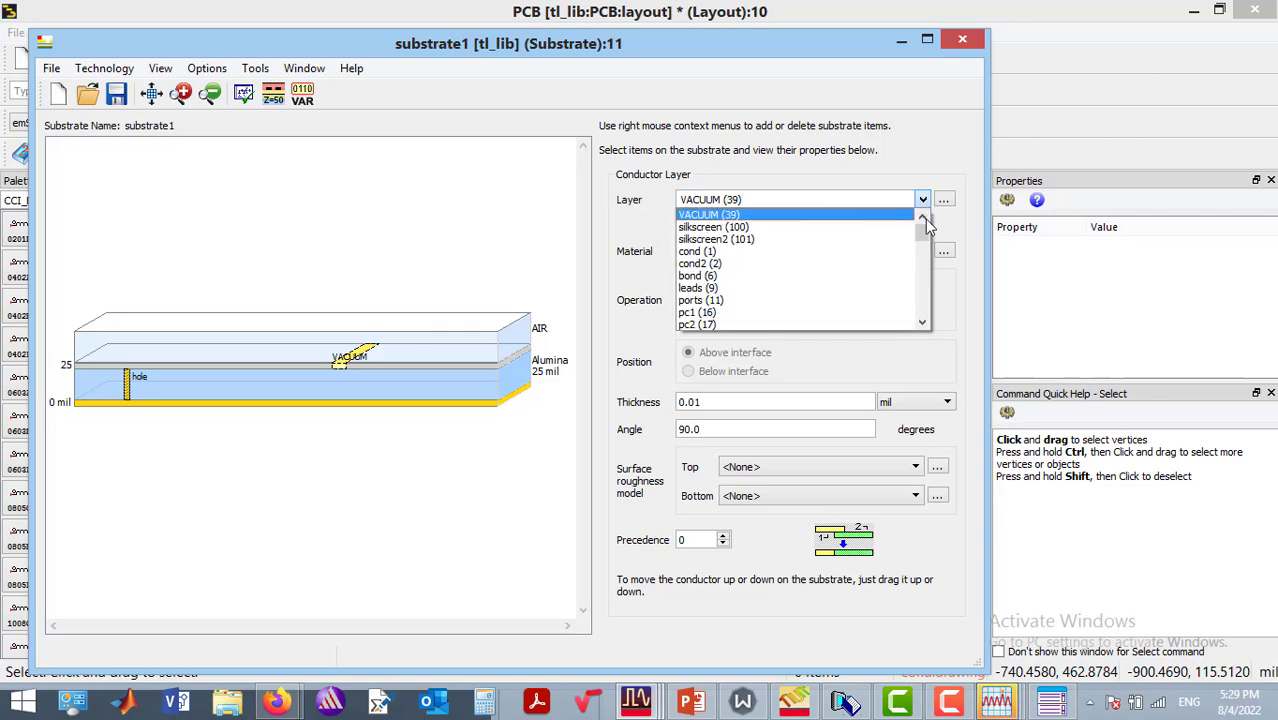
pyautogui.click(785, 258)
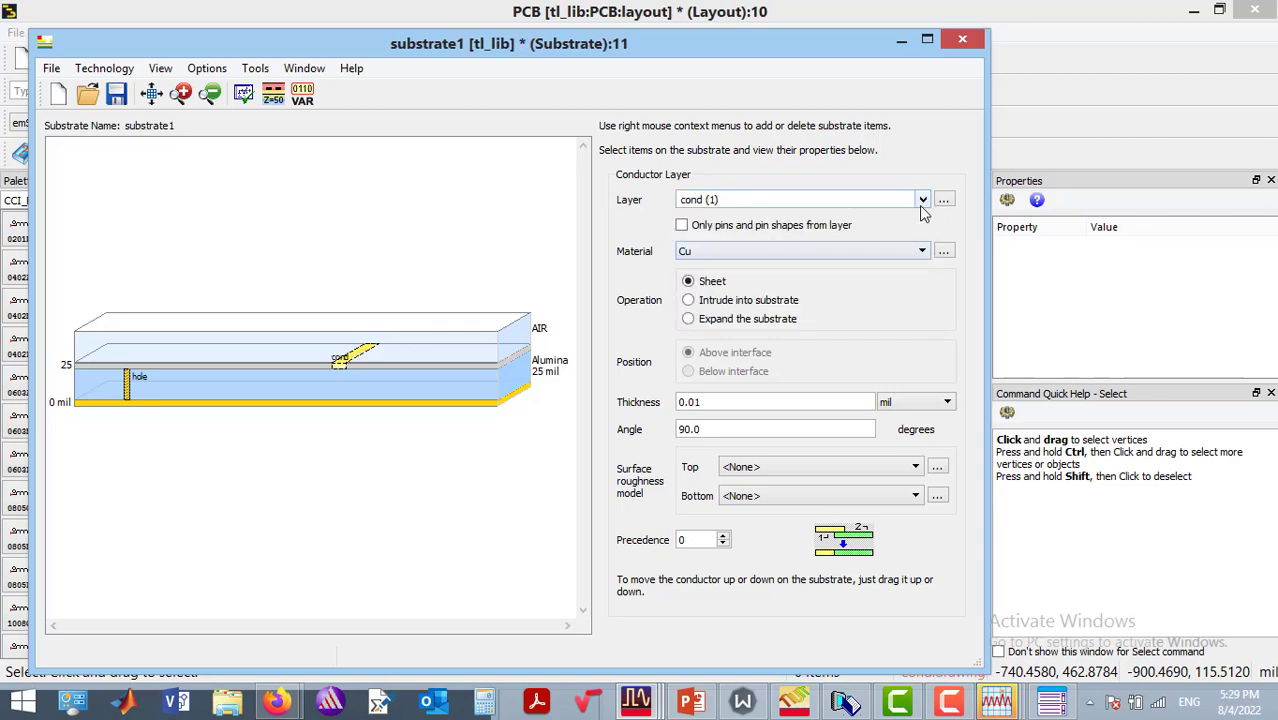
pyautogui.click(371, 423)
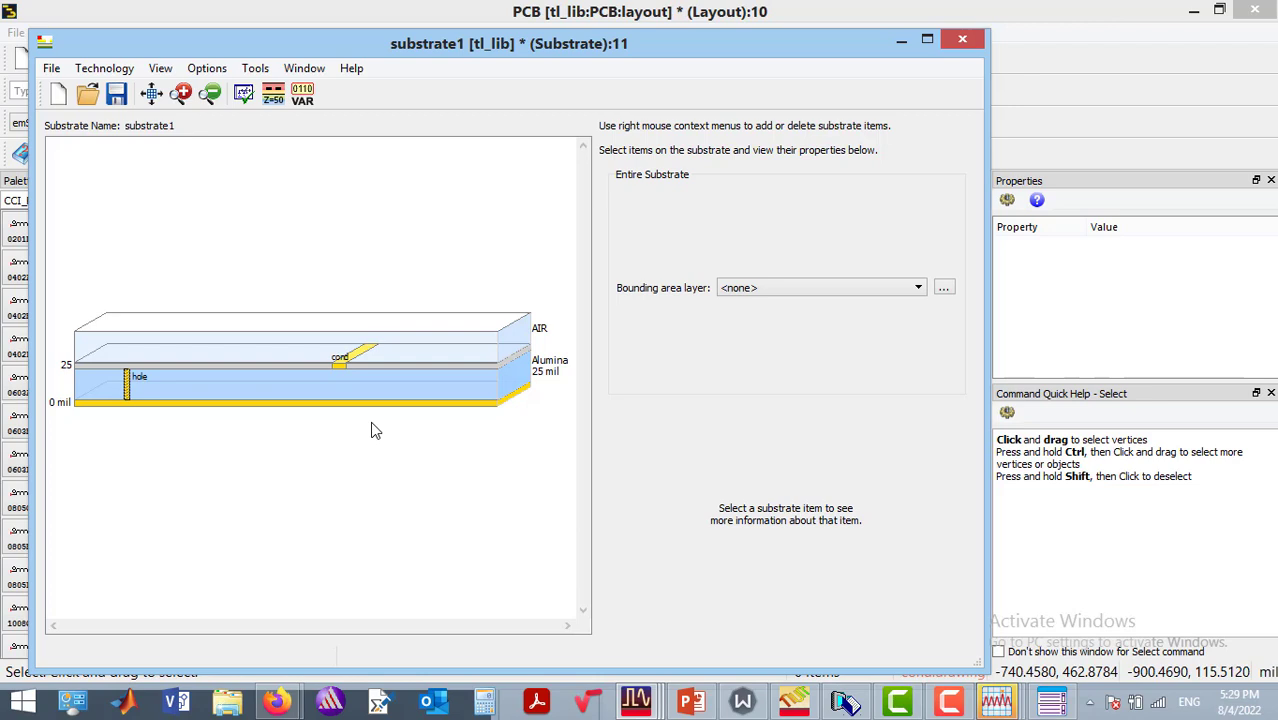
# Add FR_4 from the materials database to the tl_lib dielectric definitions.
pyautogui.click(371, 399)
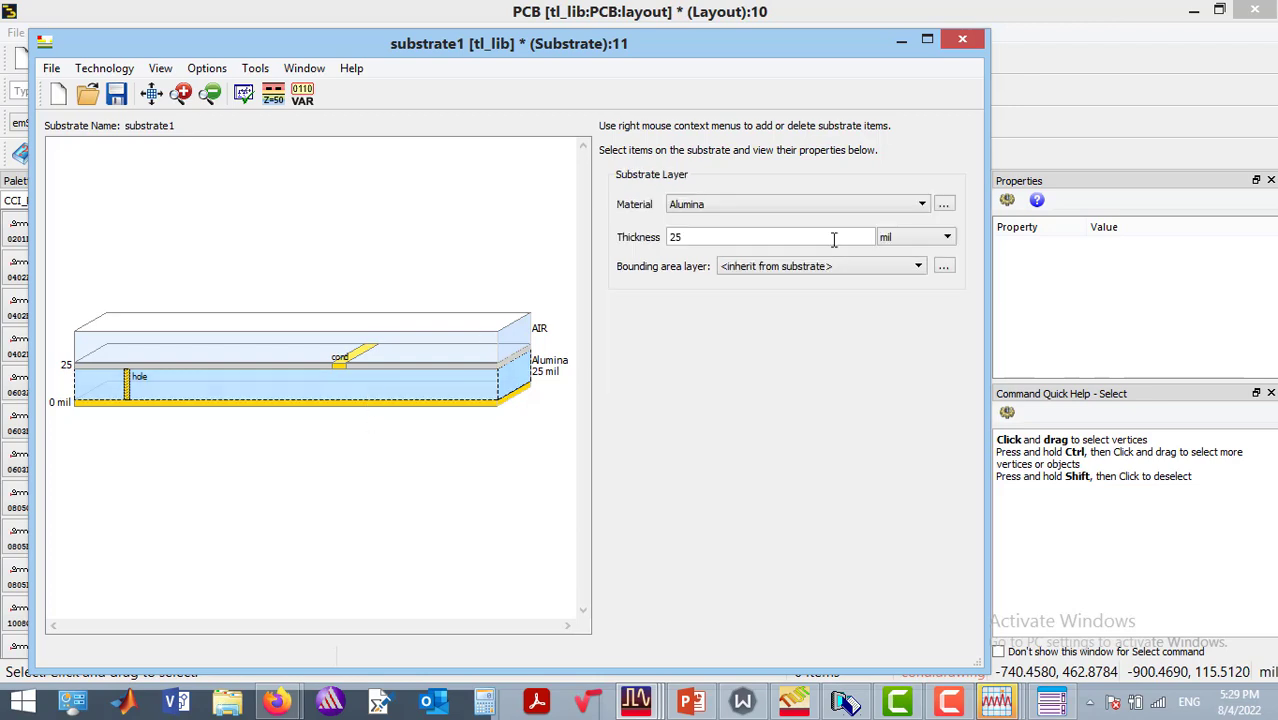
pyautogui.moveTo(477, 384)
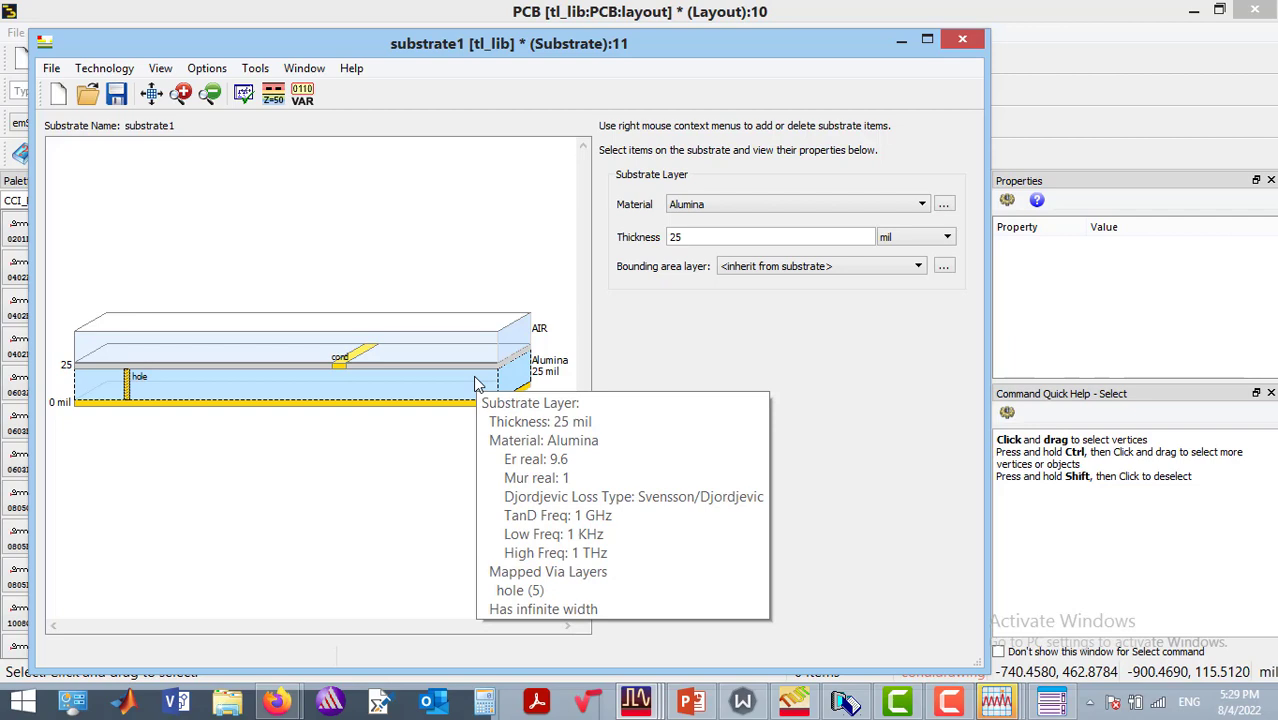
pyautogui.click(921, 205)
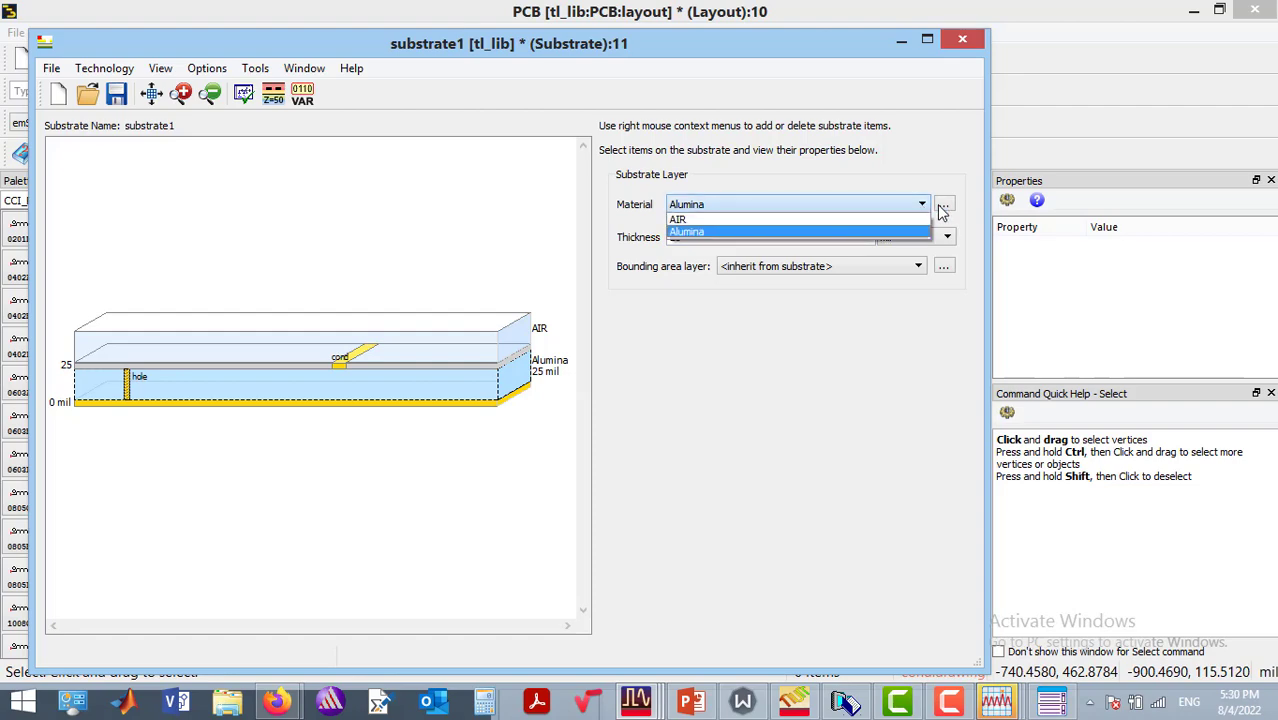
pyautogui.click(943, 204)
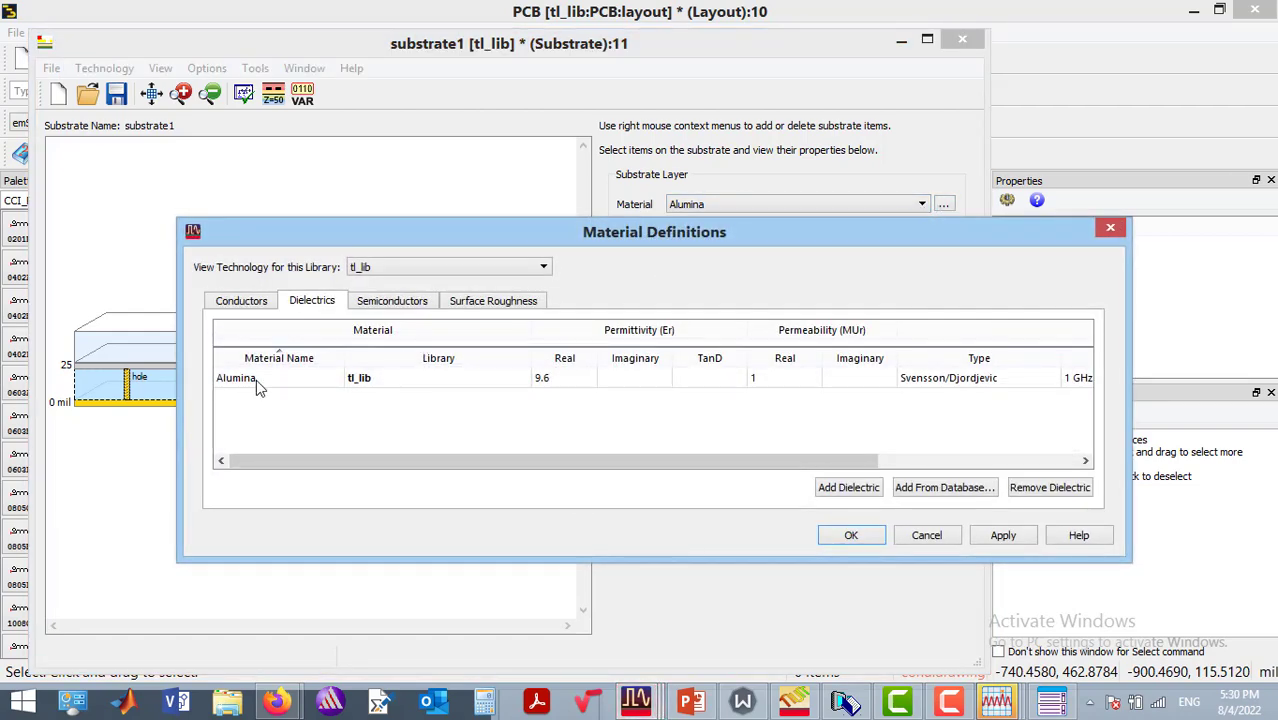
pyautogui.doubleClick(256, 379)
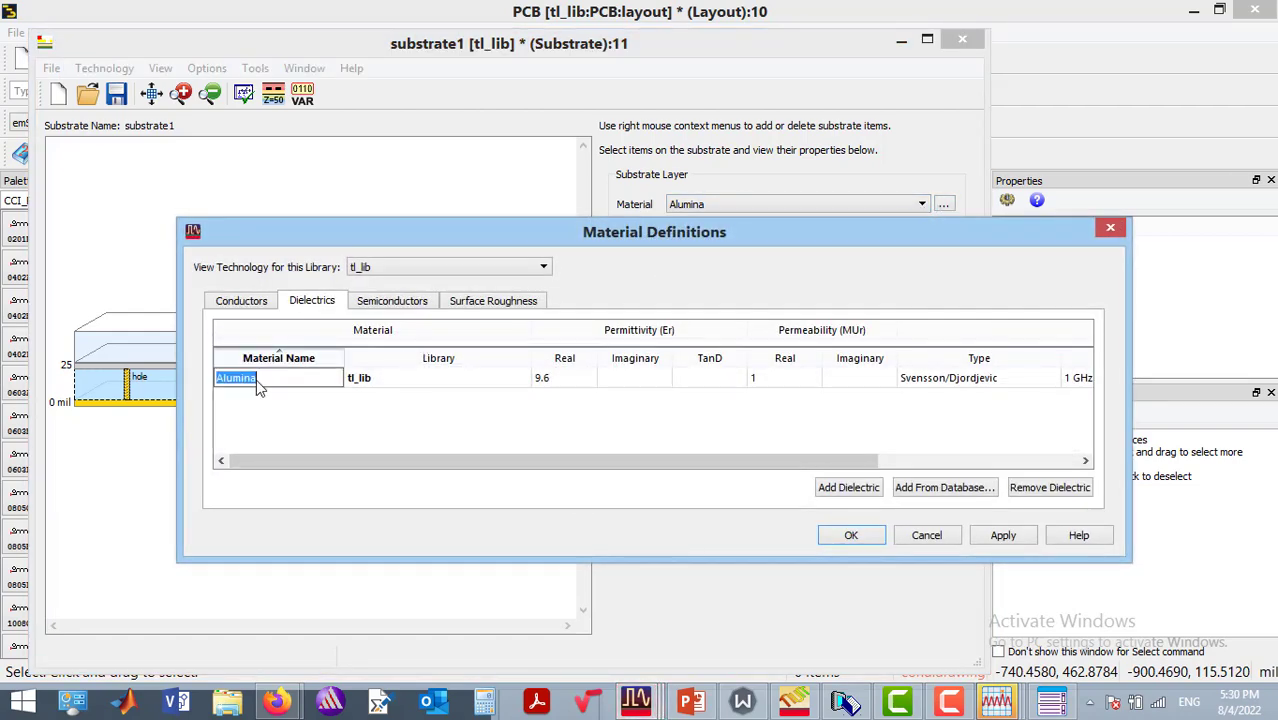
pyautogui.click(975, 490)
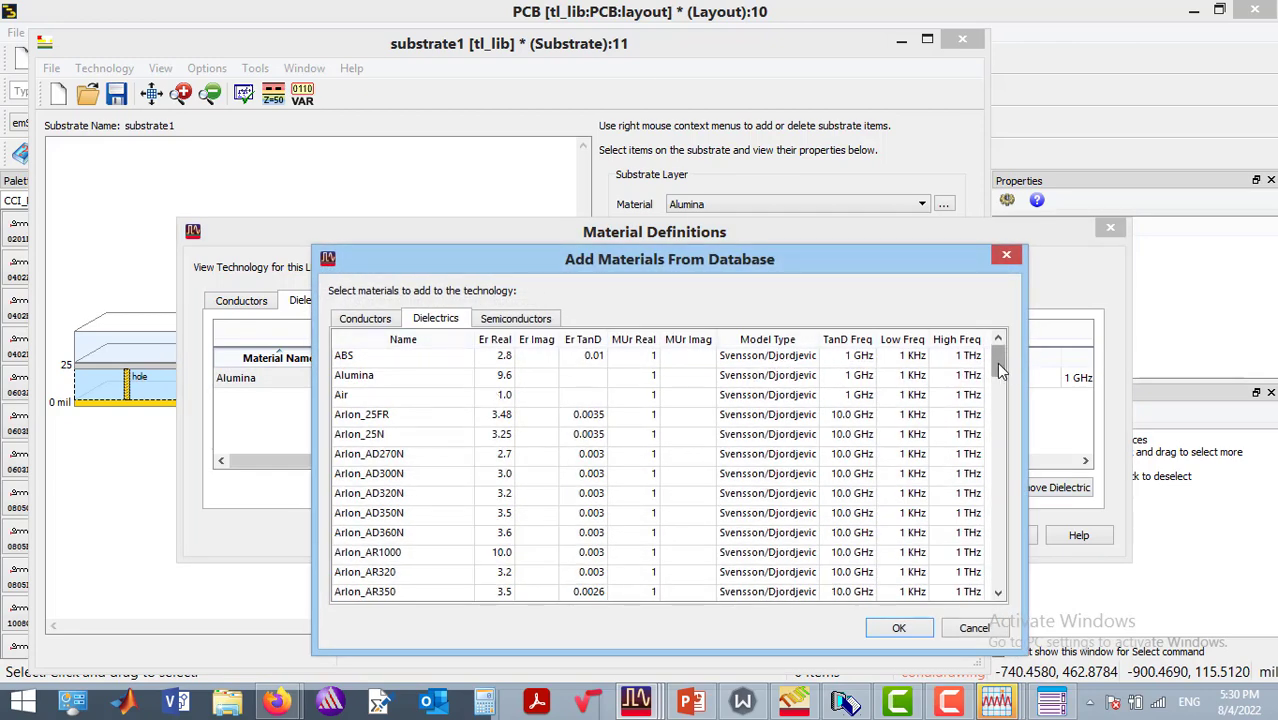
pyautogui.moveTo(996, 362); pyautogui.dragTo(1000, 470)
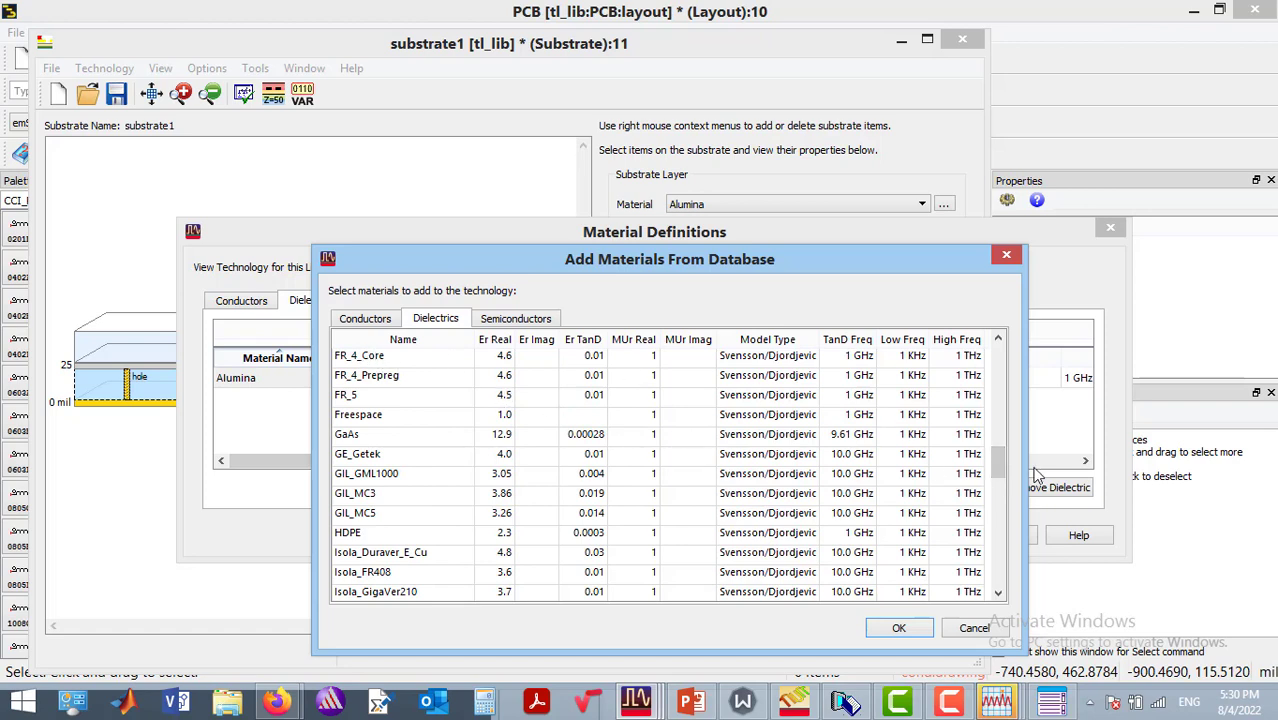
pyautogui.moveTo(1004, 470); pyautogui.dragTo(1004, 462)
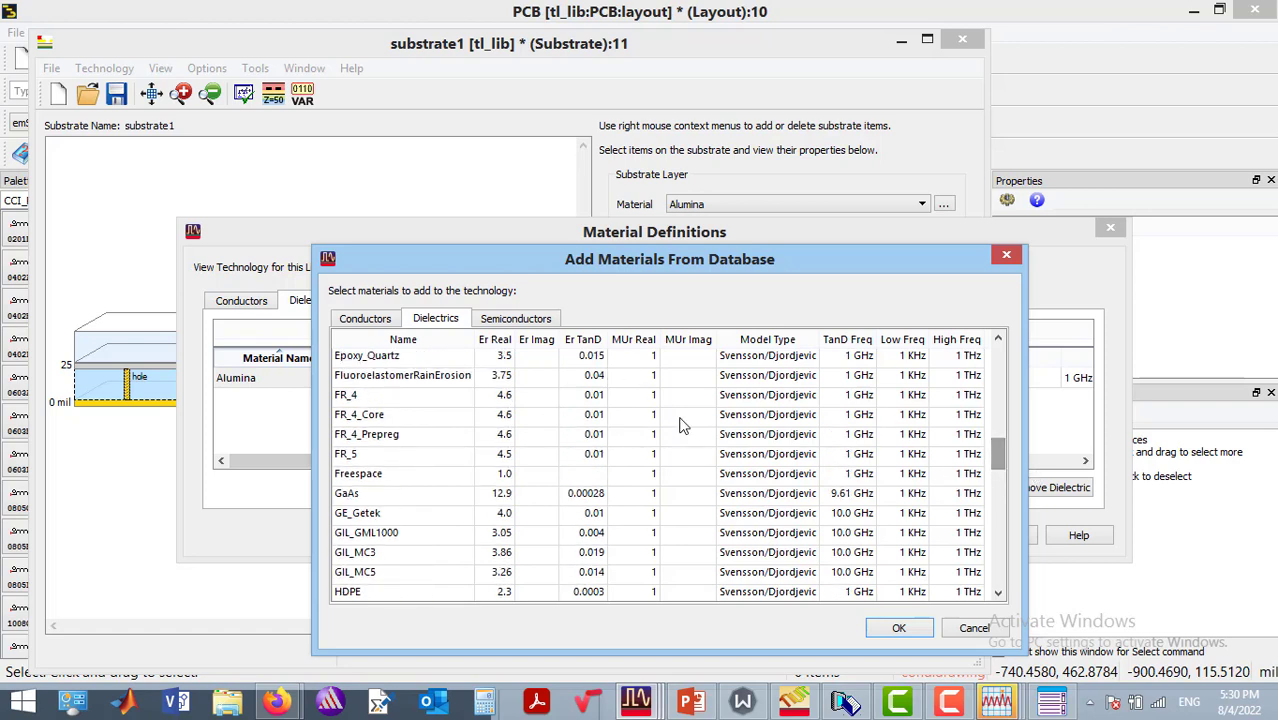
pyautogui.click(423, 399)
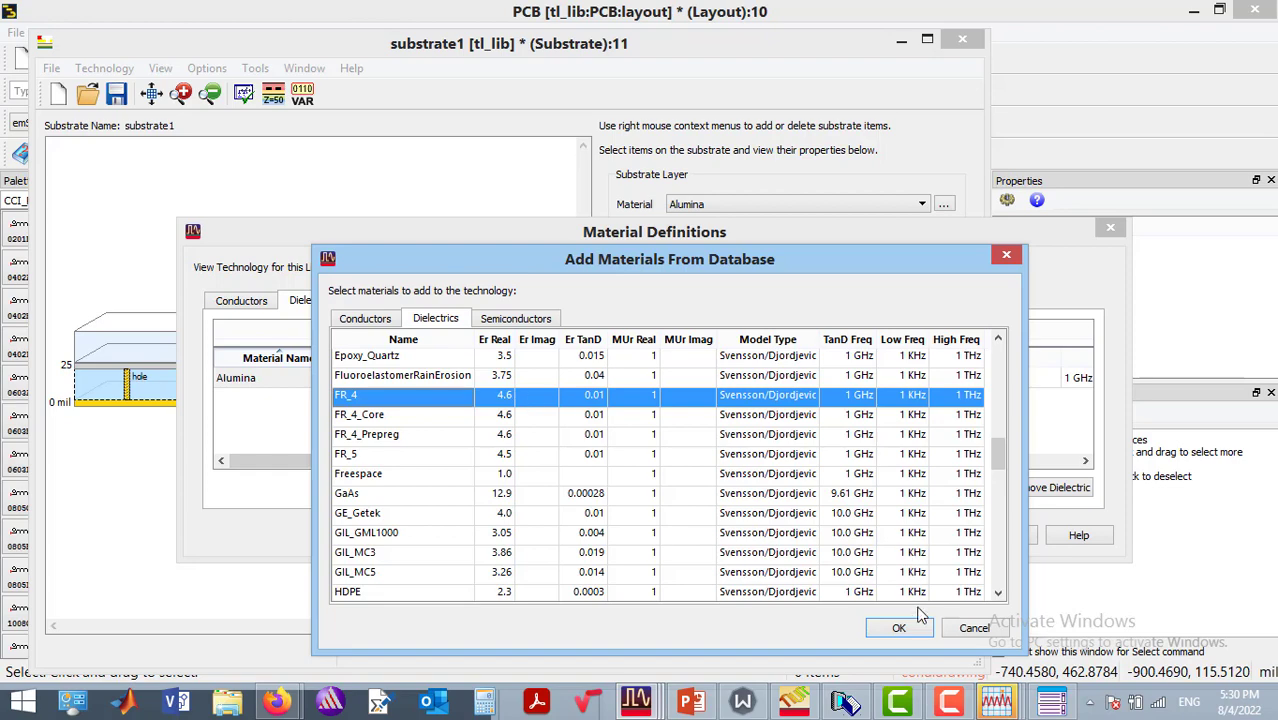
pyautogui.click(900, 628)
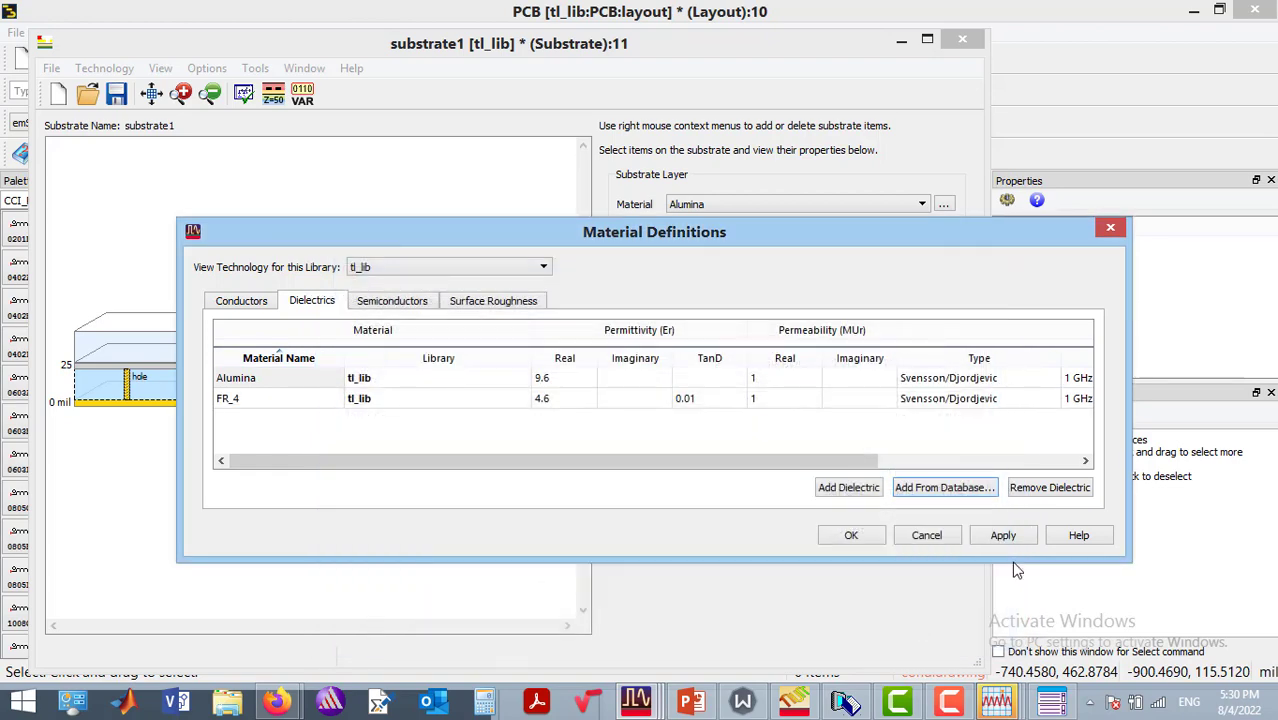
# Remove Alumina from the tl_lib dielectric definitions and accept the material changes.
pyautogui.click(280, 379)
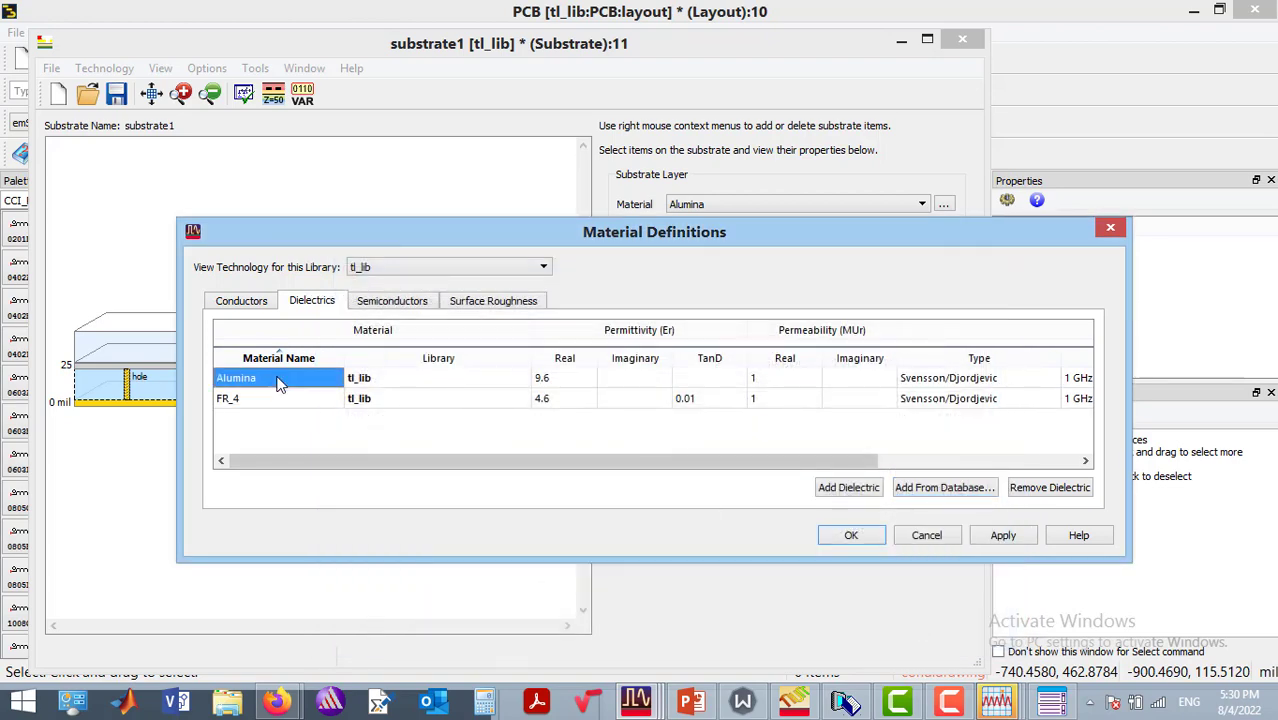
pyautogui.click(1050, 488)
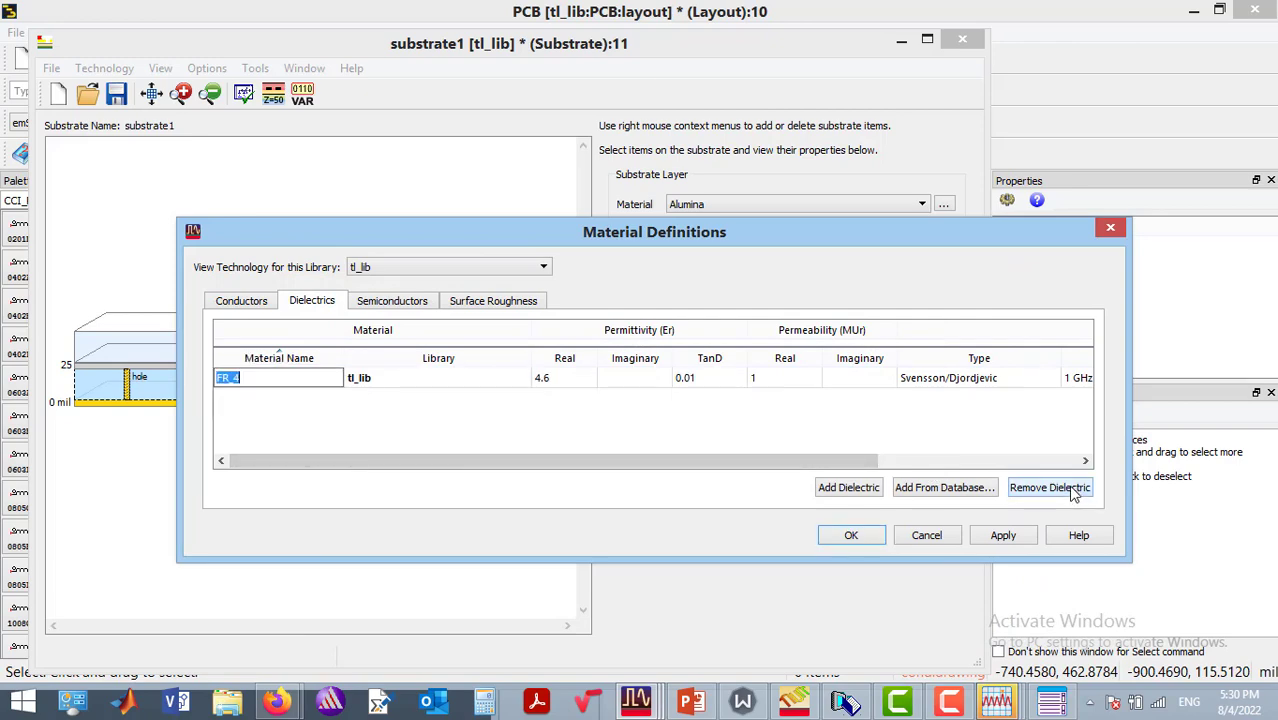
pyautogui.click(851, 536)
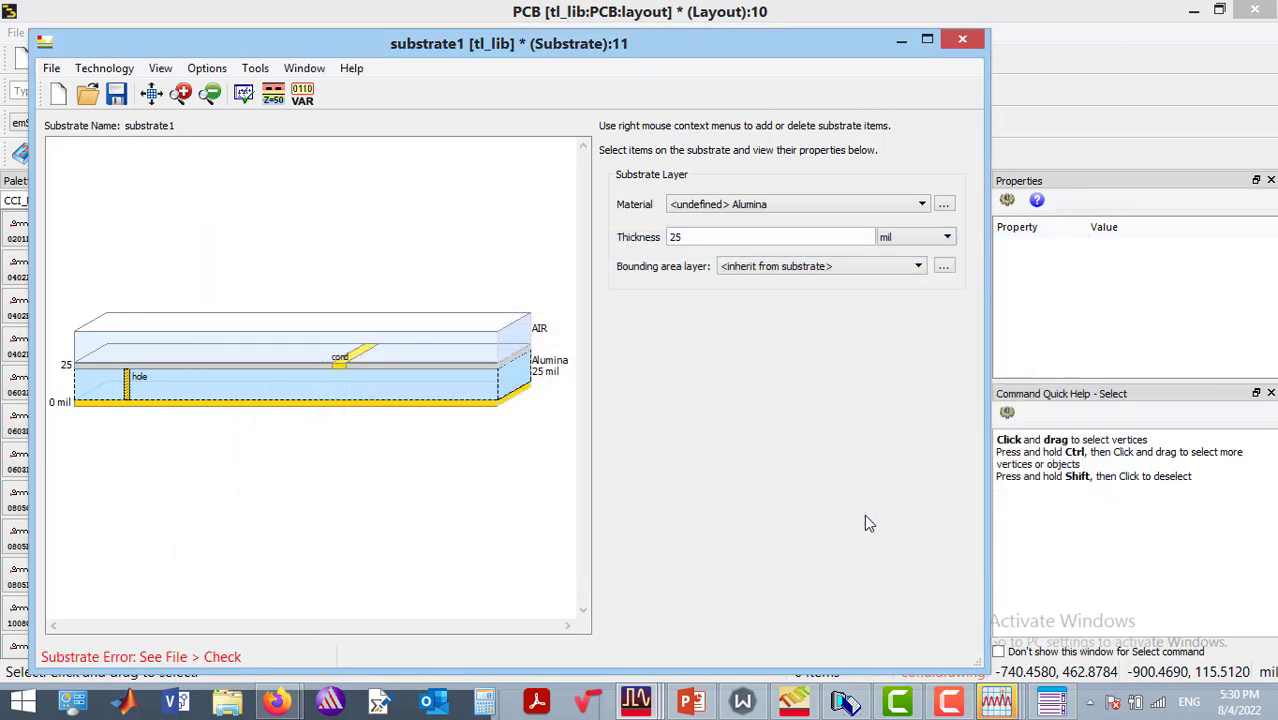
# Set the dielectric layer between the cover and strip plane to FR_4 with a thickness of 32 mil, and save the substrate.
pyautogui.click(857, 207)
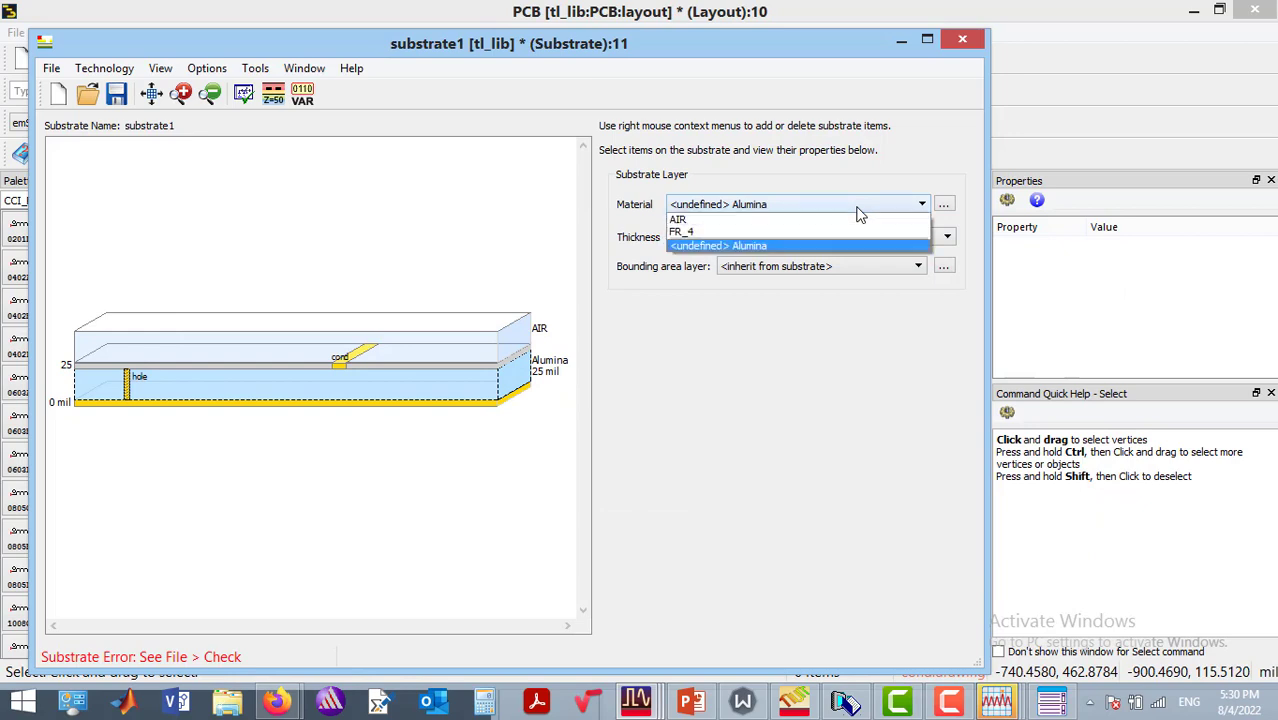
pyautogui.click(753, 232)
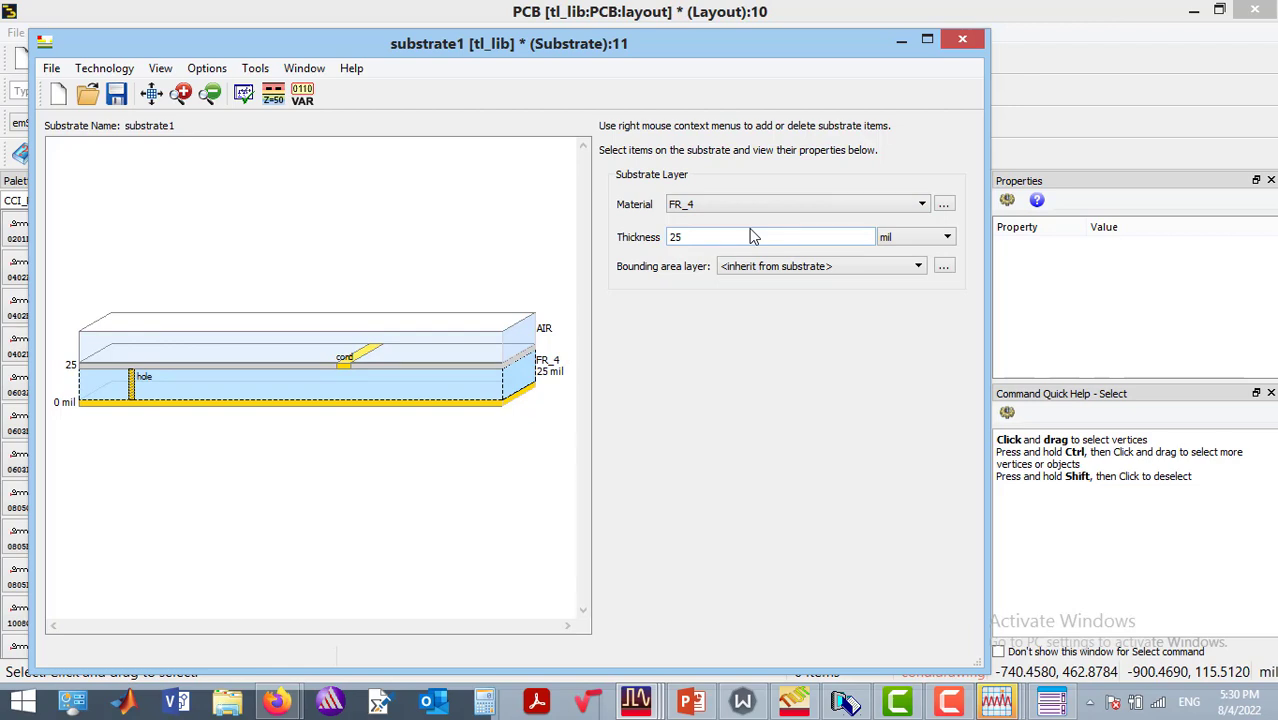
pyautogui.moveTo(722, 237); pyautogui.dragTo(615, 237)
pyautogui.write('32')
pyautogui.click(478, 229)
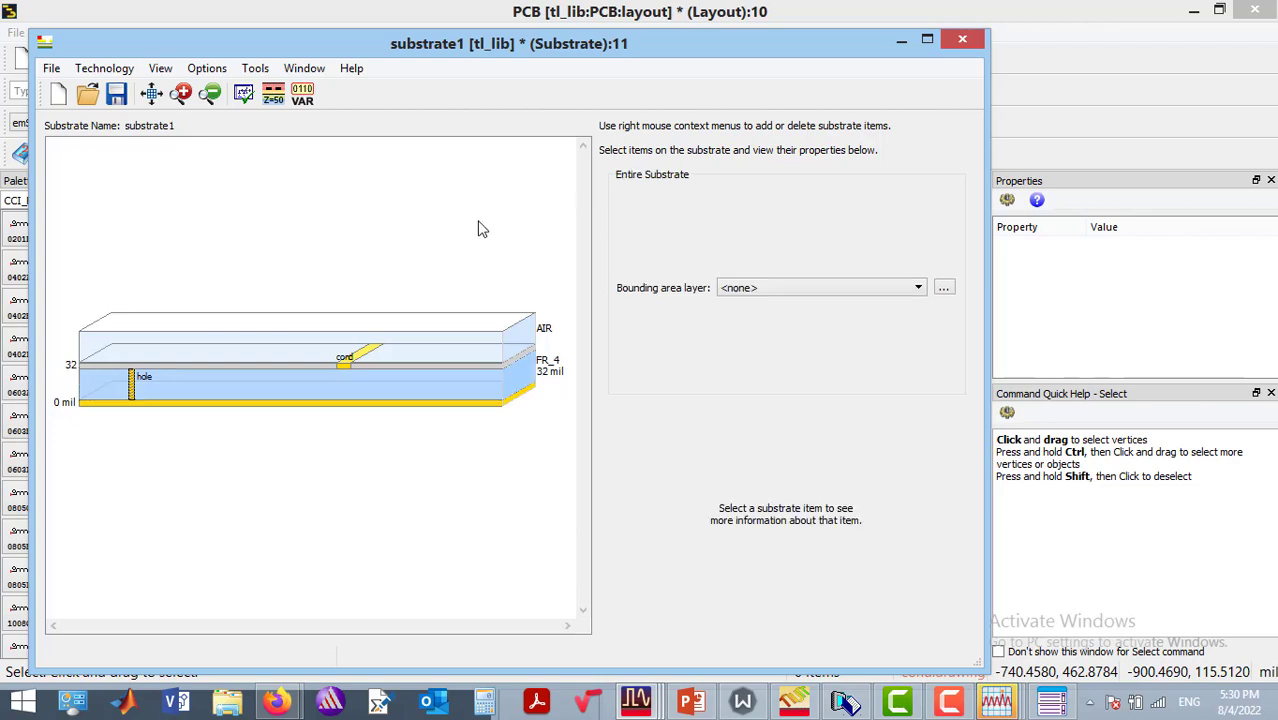
pyautogui.click(216, 390)
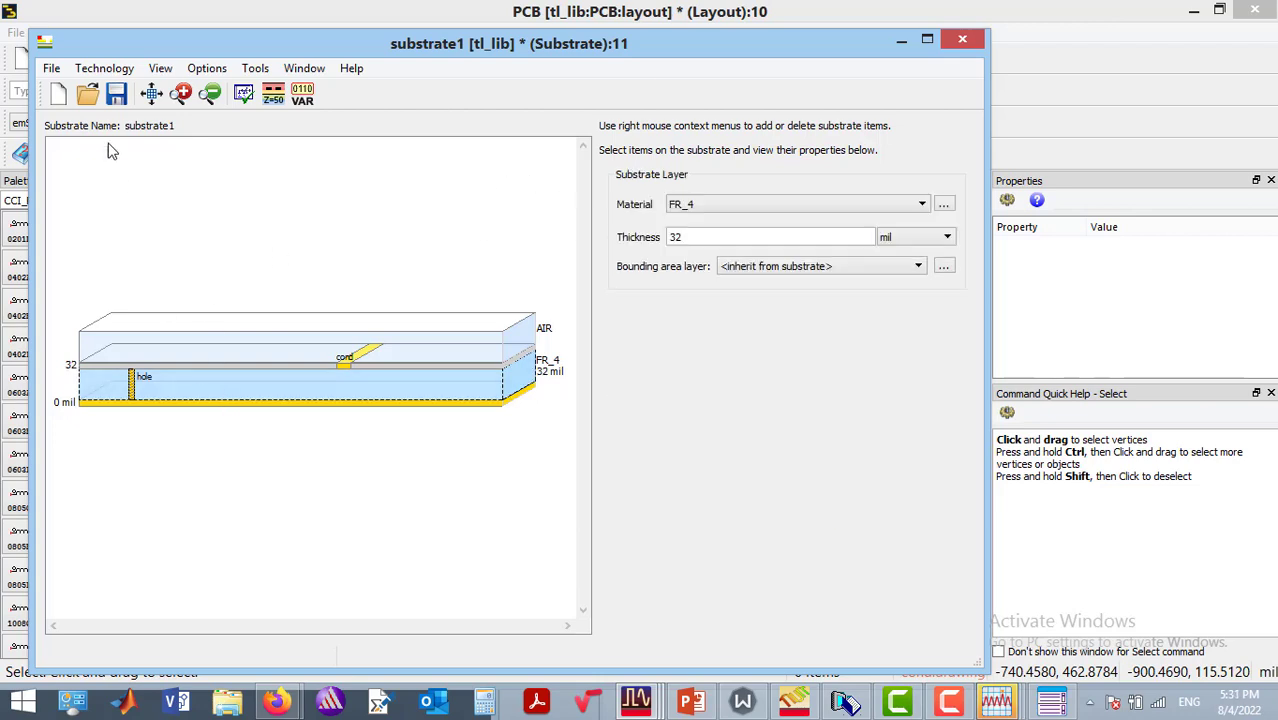
pyautogui.click(116, 93)
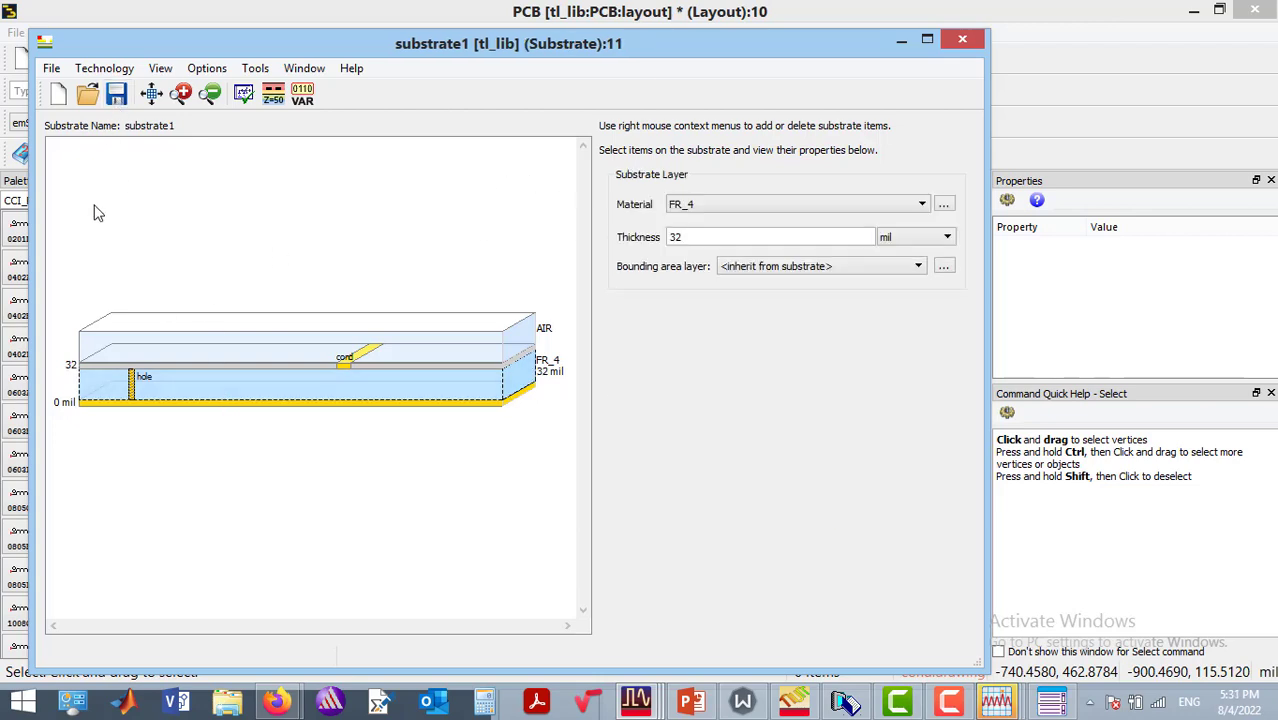
# Set the material of the conductor via on layer hole (5) to Cu.
pyautogui.click(131, 381)
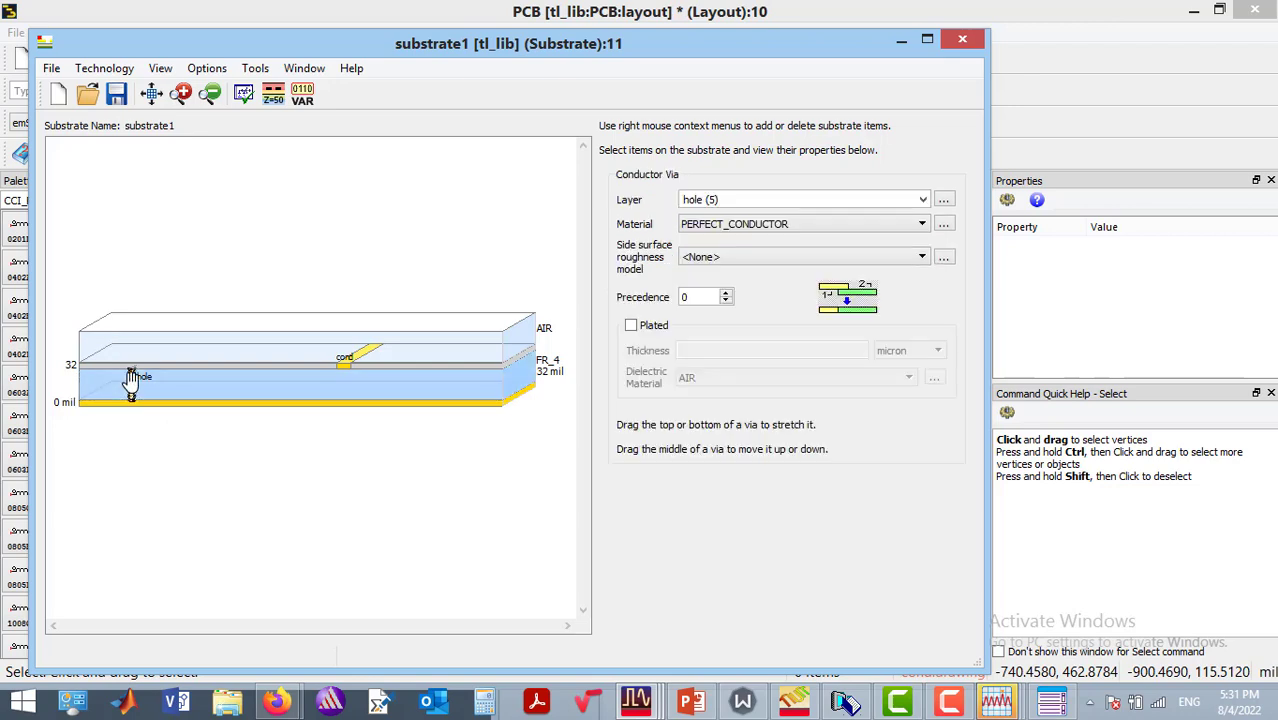
pyautogui.moveTo(491, 373)
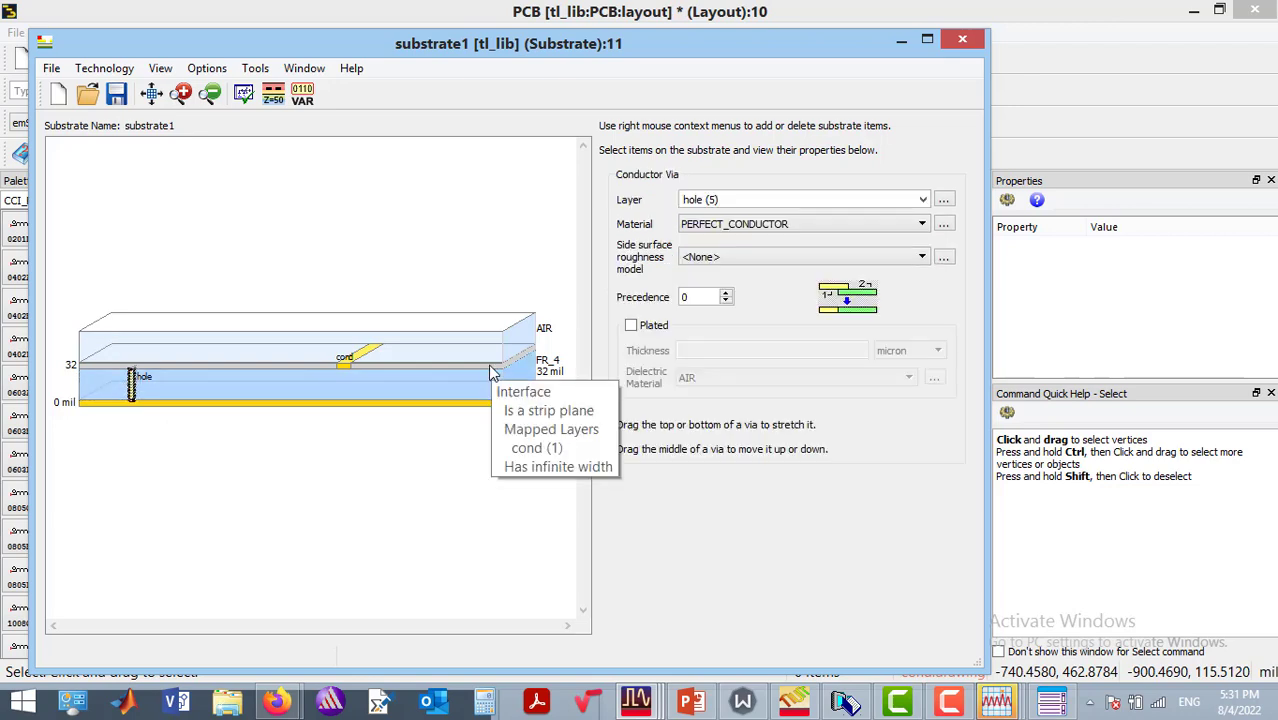
pyautogui.click(941, 225)
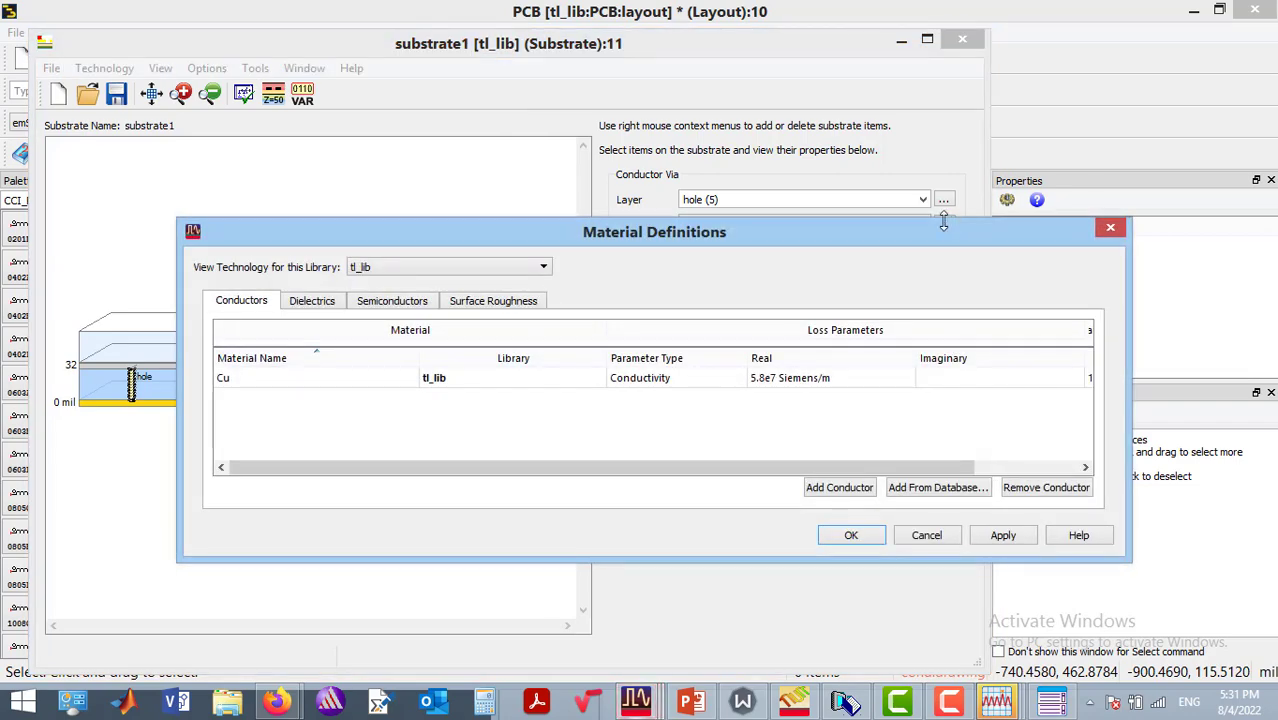
pyautogui.doubleClick(330, 380)
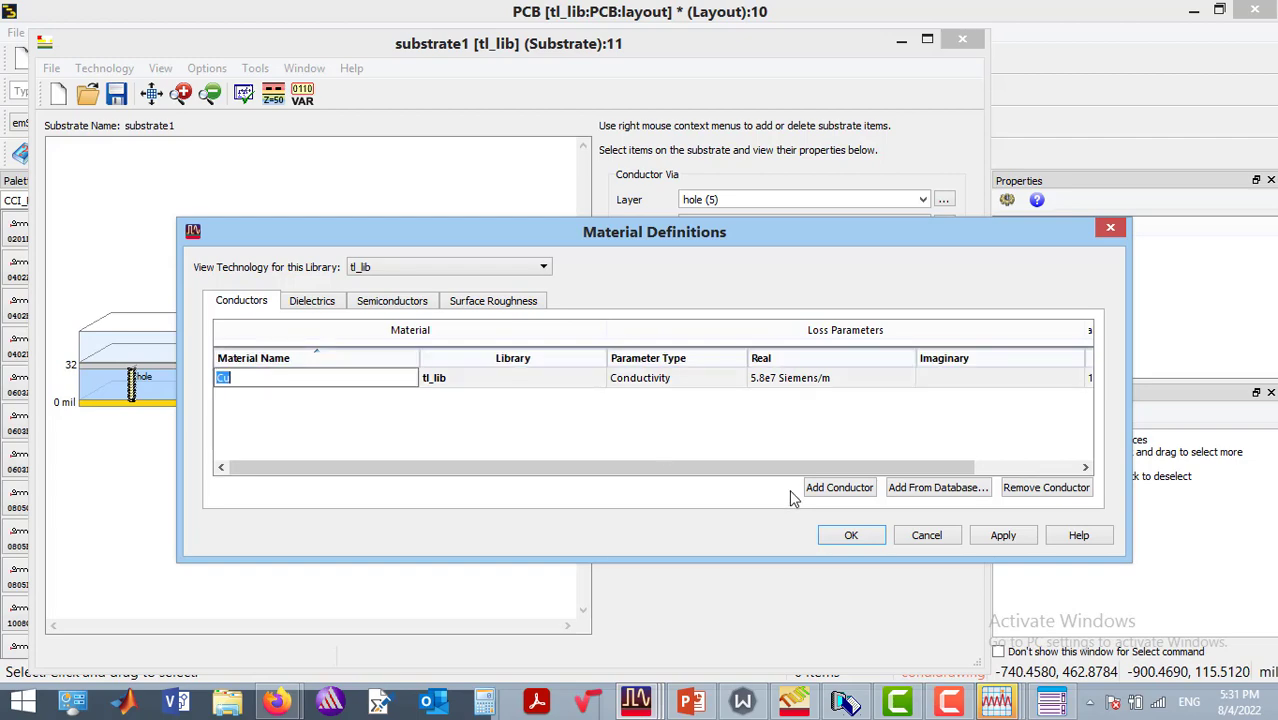
pyautogui.click(880, 537)
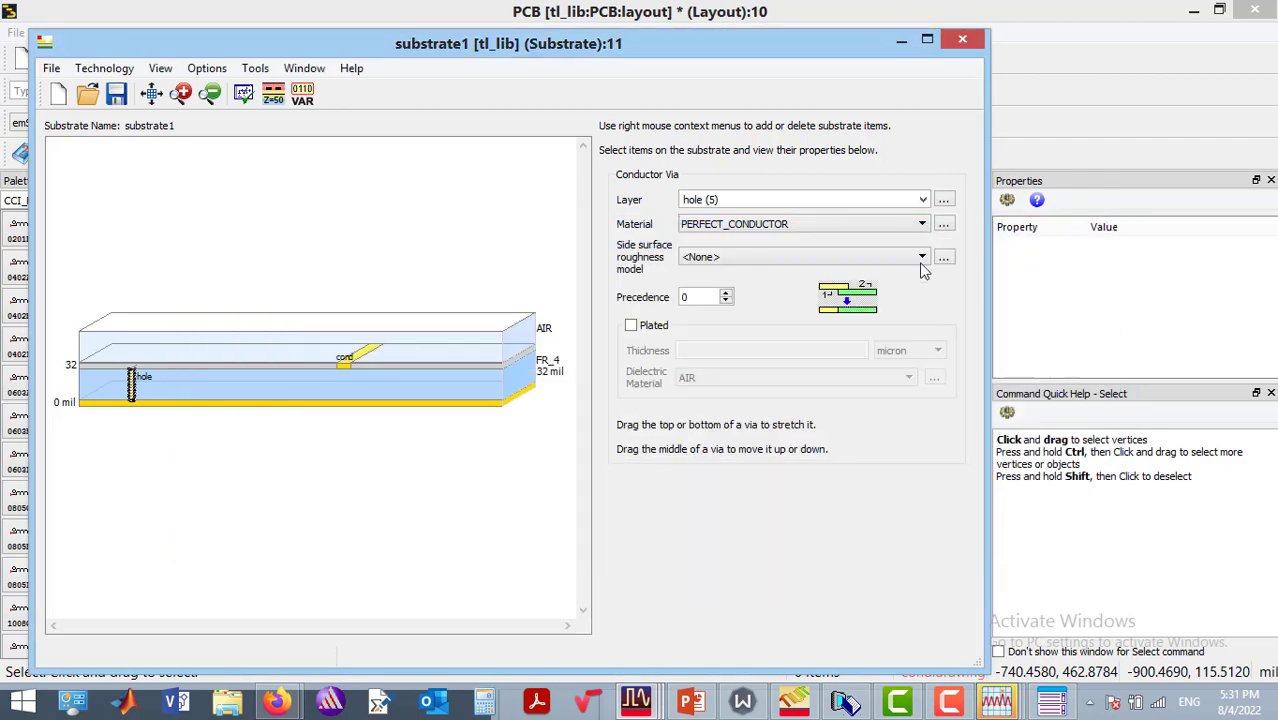
pyautogui.click(921, 224)
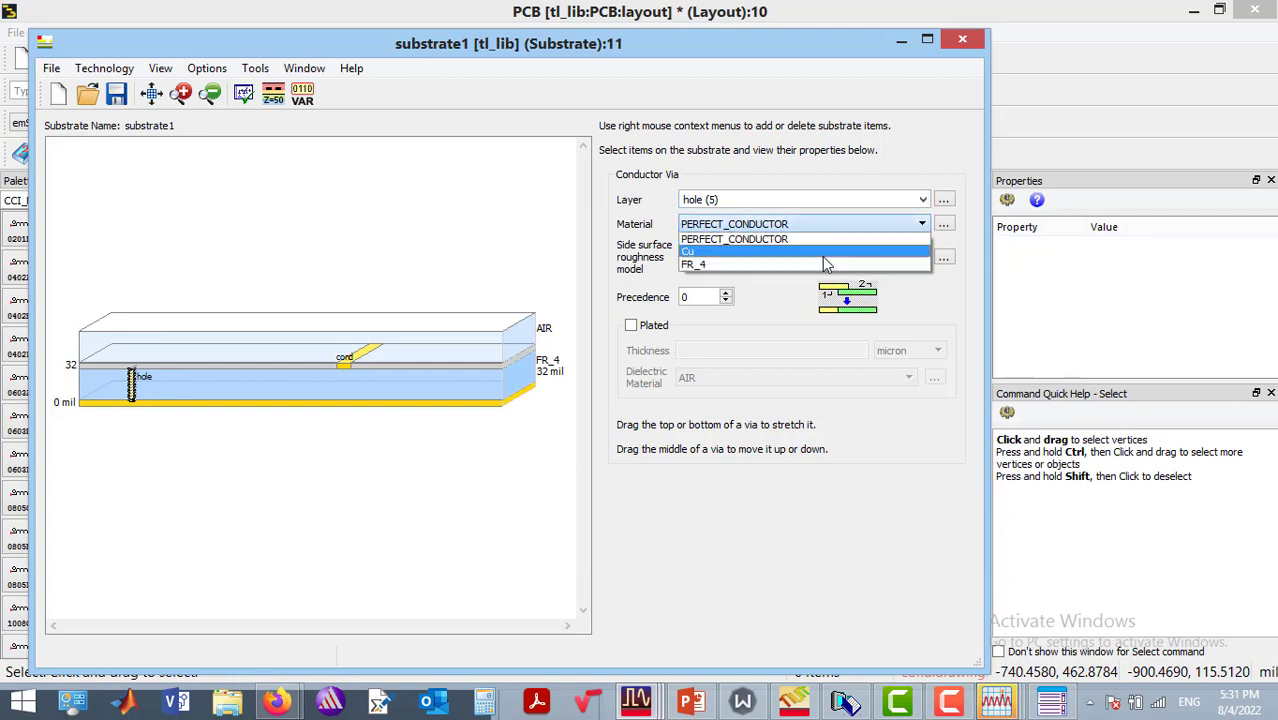
pyautogui.click(826, 252)
pyautogui.click(902, 262)
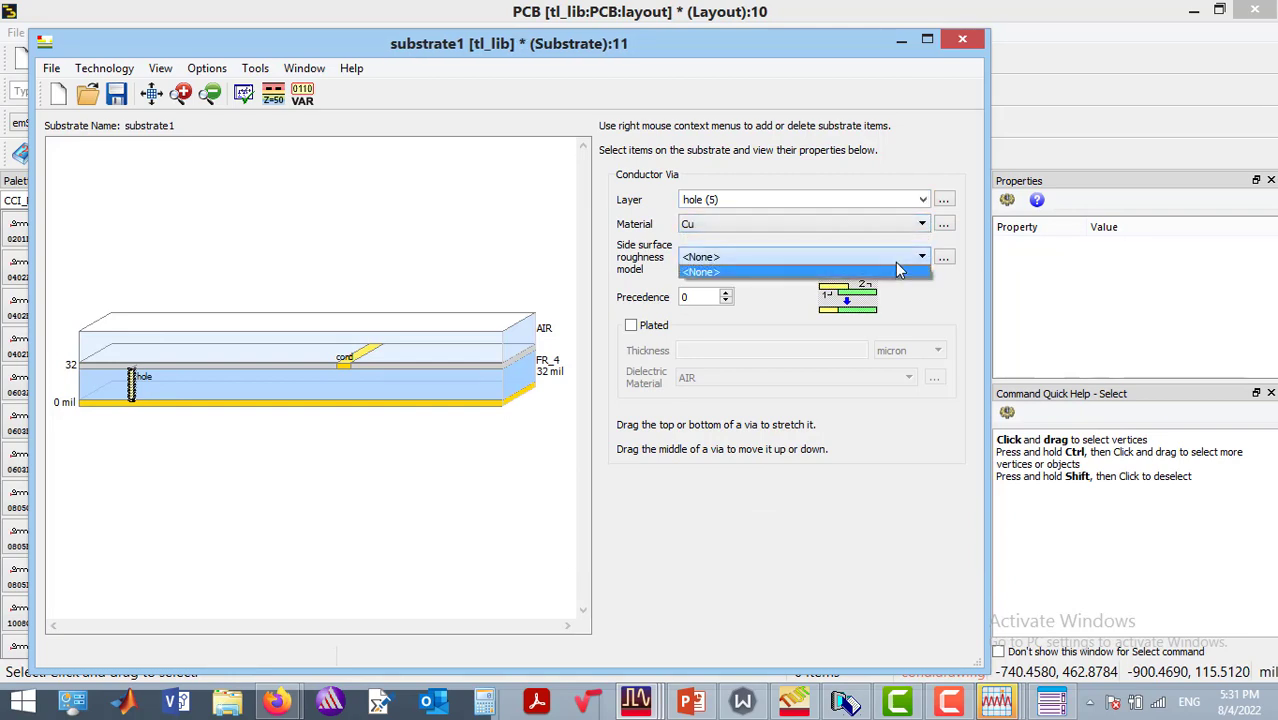
# Set the material of the cover interface at 0 mil to Cu.
pyautogui.click(196, 404)
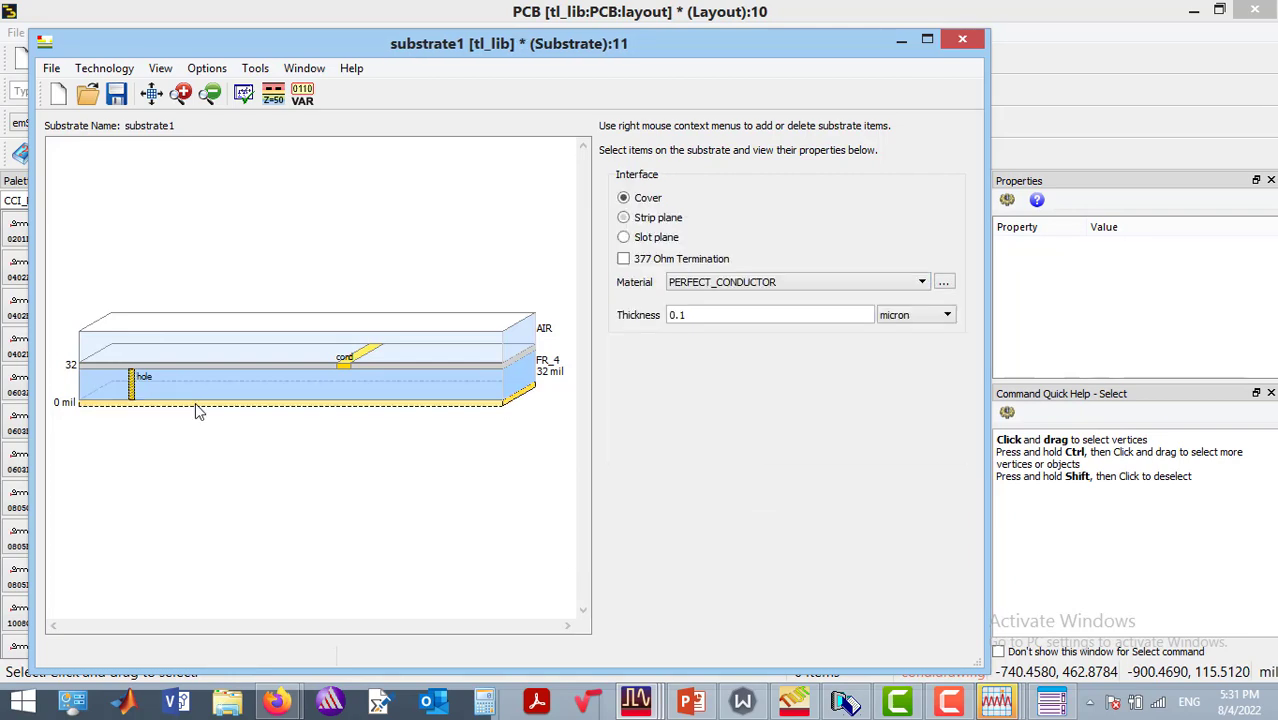
pyautogui.click(835, 282)
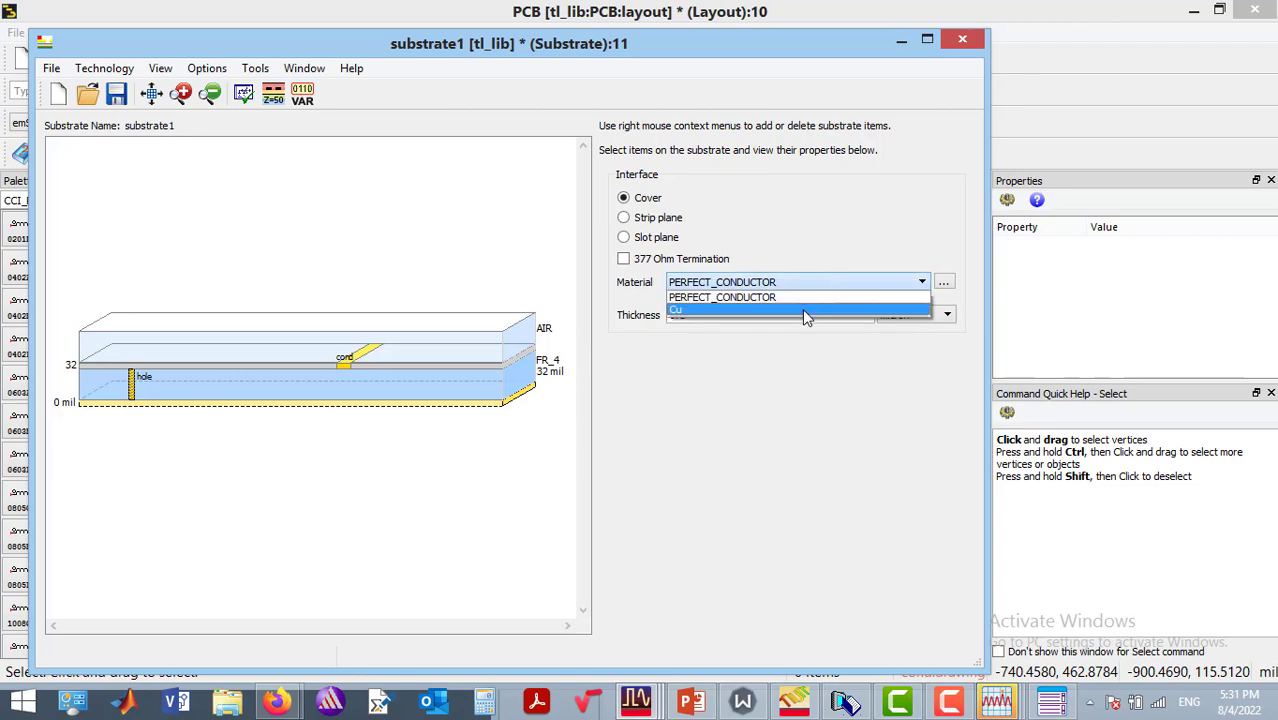
pyautogui.click(802, 309)
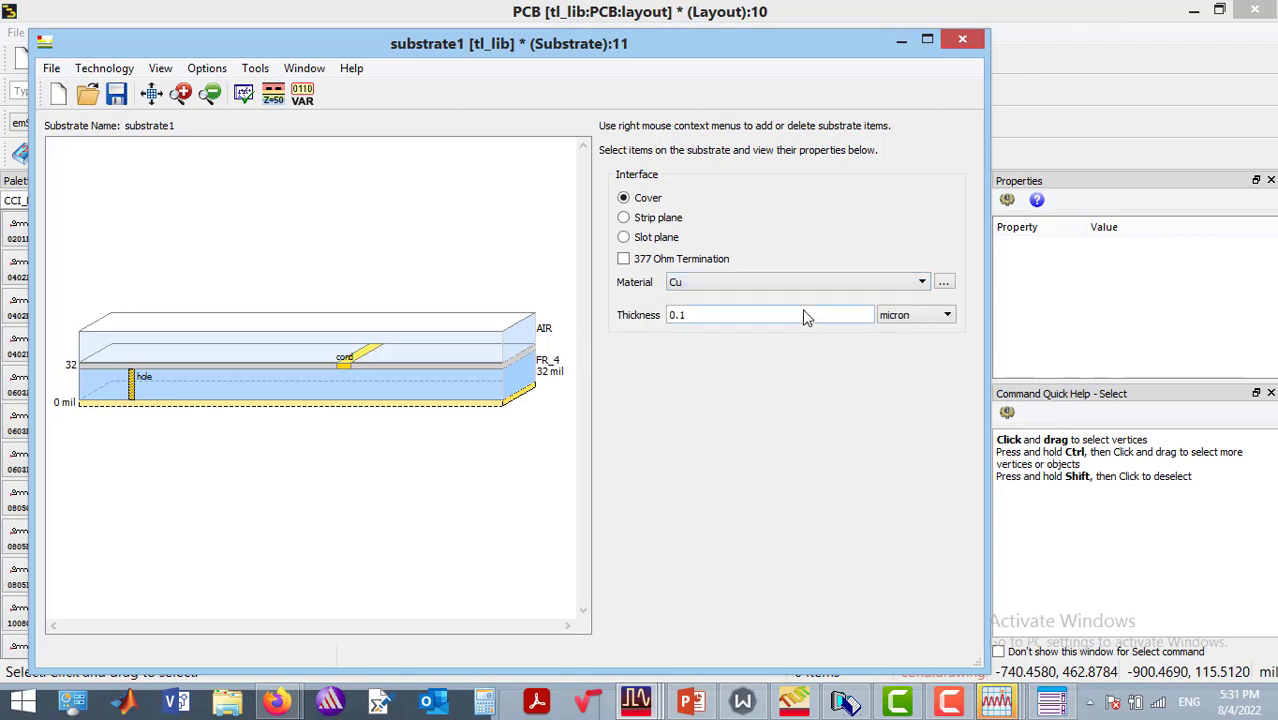
pyautogui.click(350, 251)
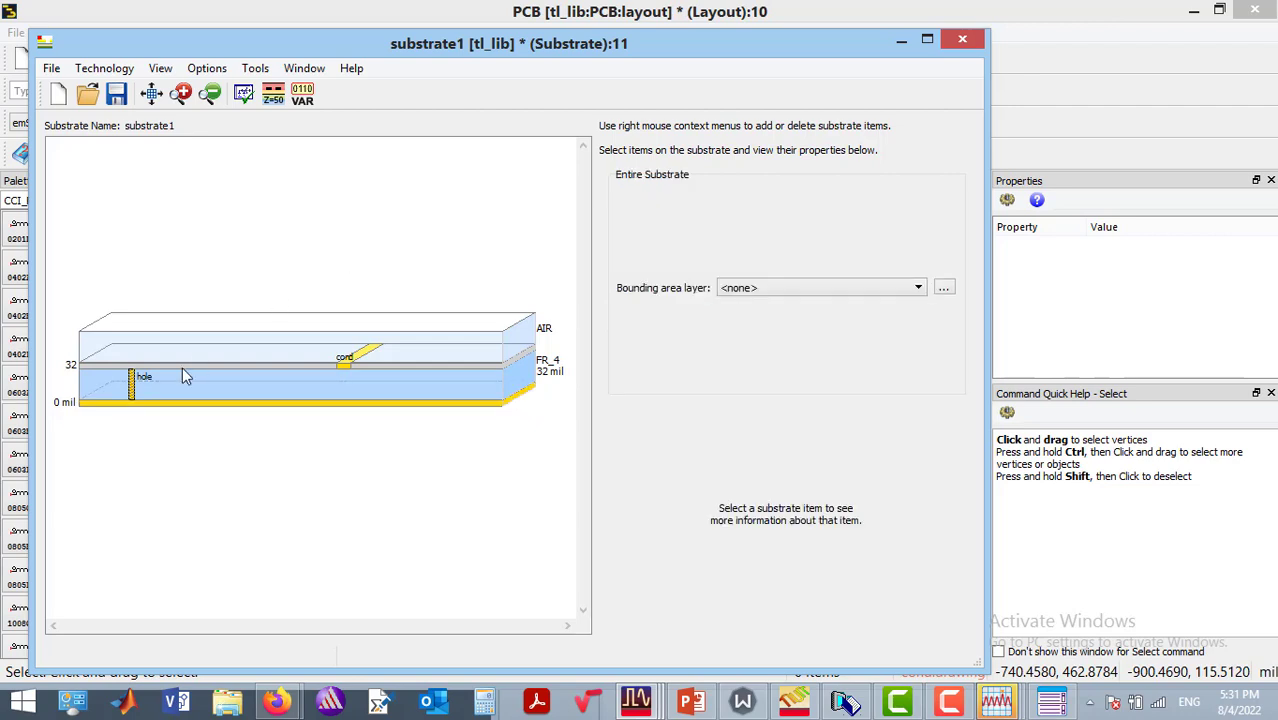
# Check the properties of the hole via and the cond conductor, and save the substrate.
pyautogui.click(130, 388)
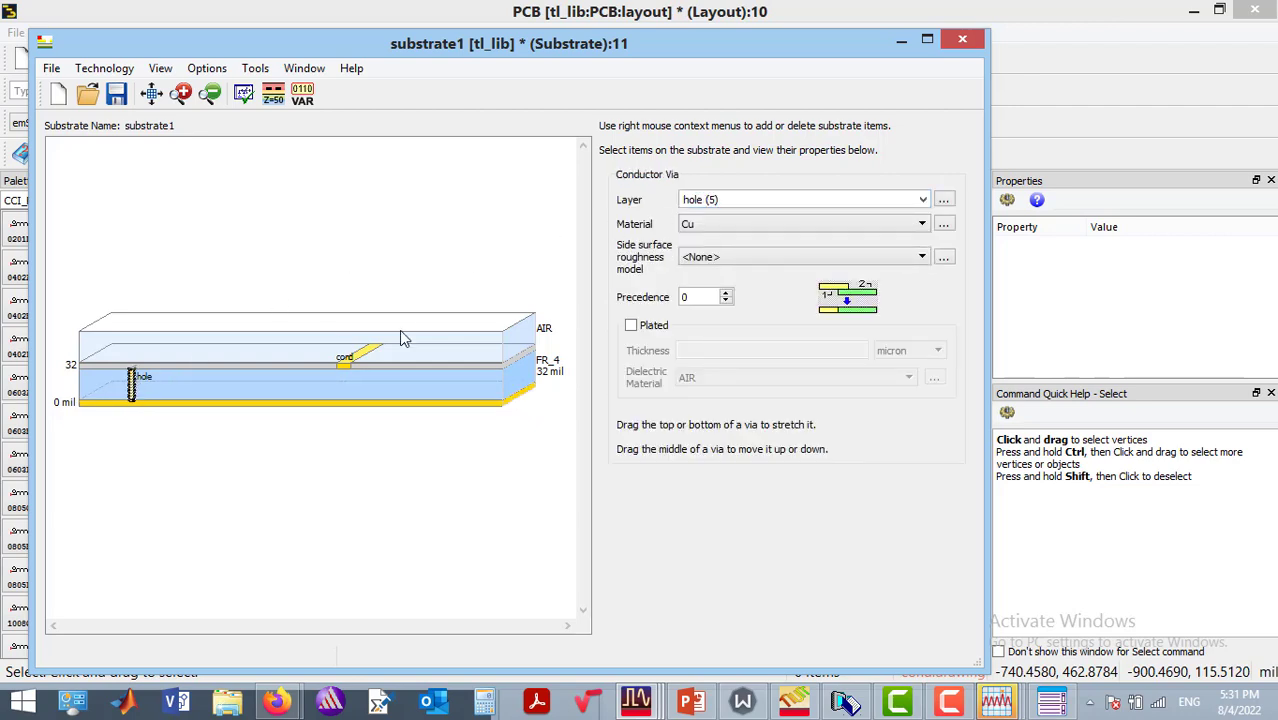
pyautogui.click(345, 366)
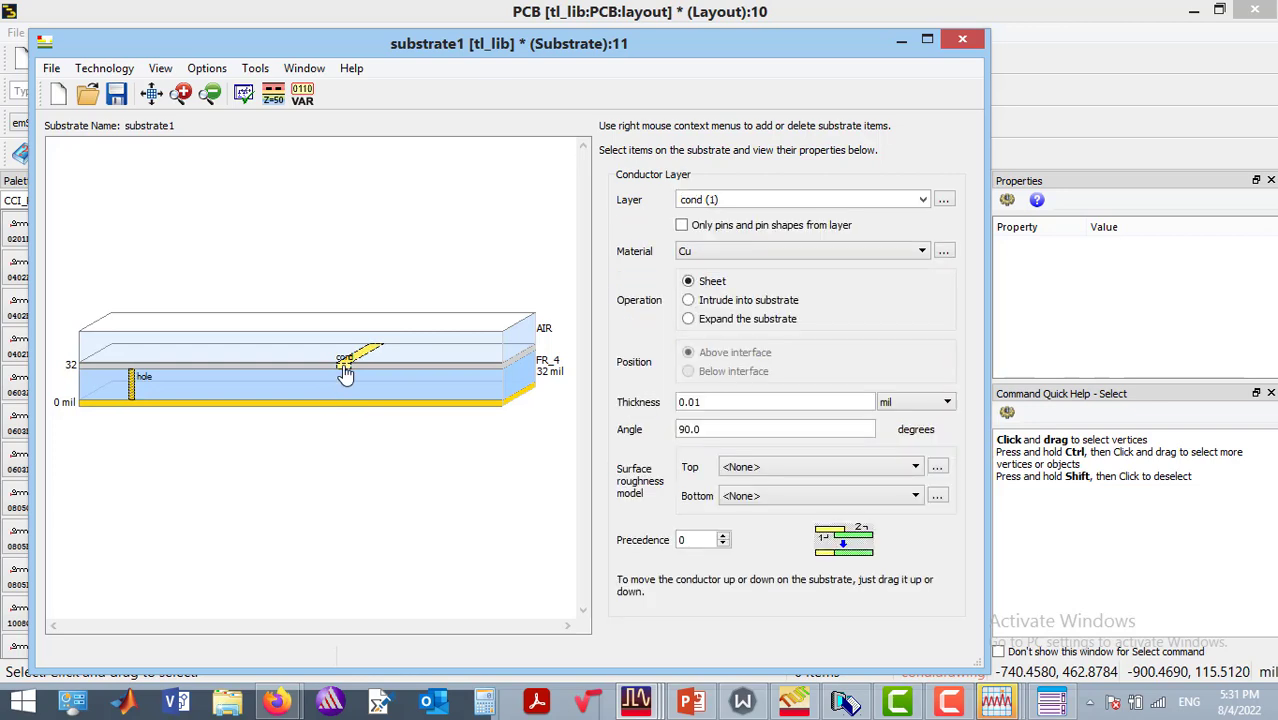
pyautogui.click(131, 385)
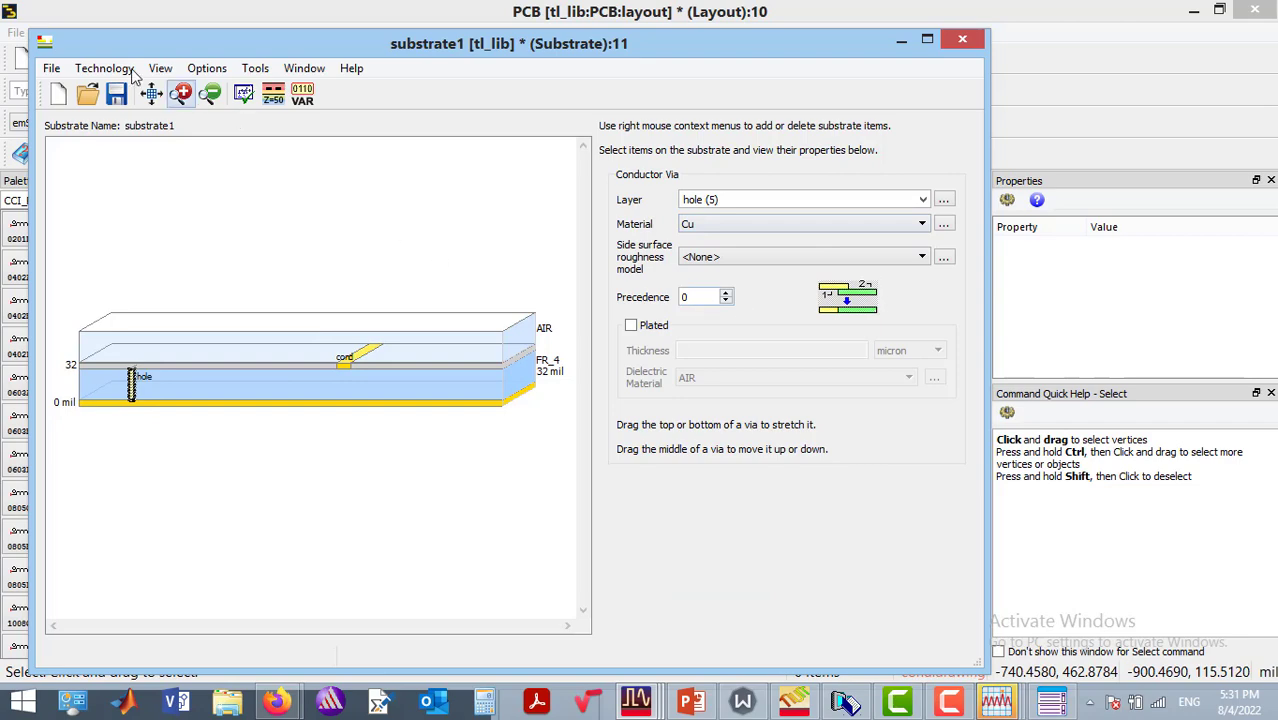
pyautogui.click(117, 94)
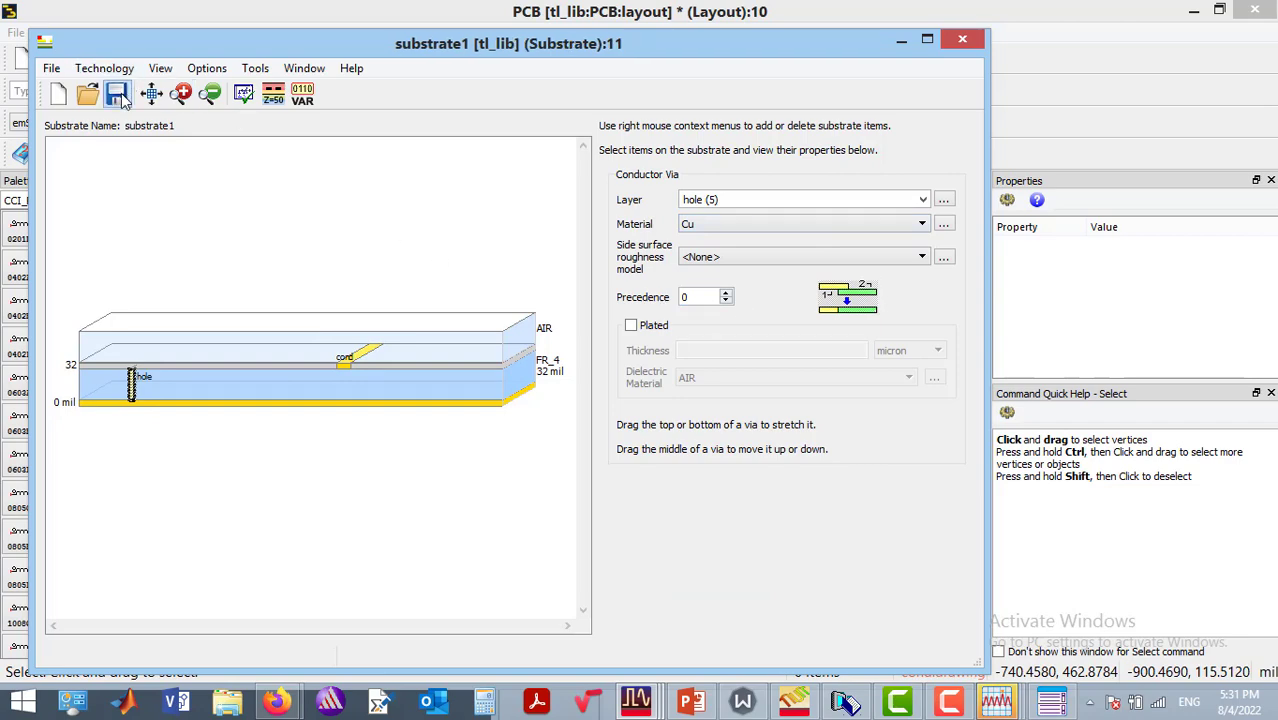
# Close the substrate1 window and return to the PCB layout.
pyautogui.hotkey('alt', 'F4')
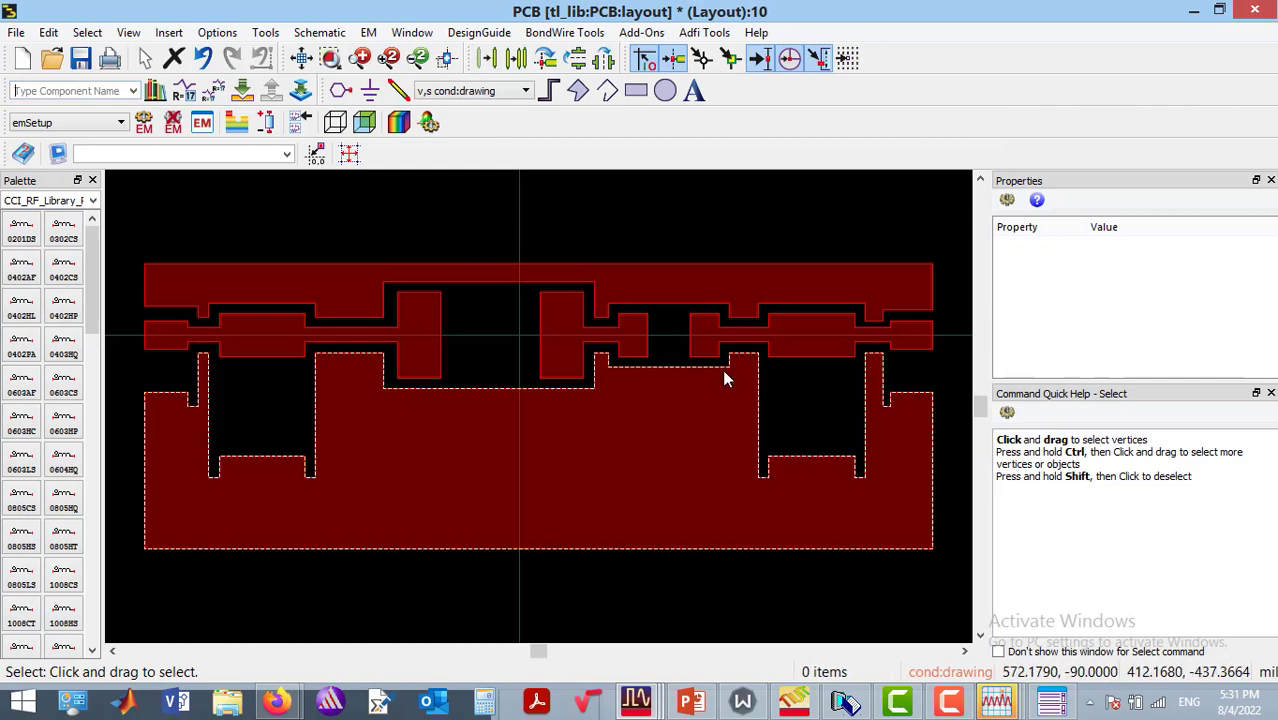
pyautogui.click(641, 708)
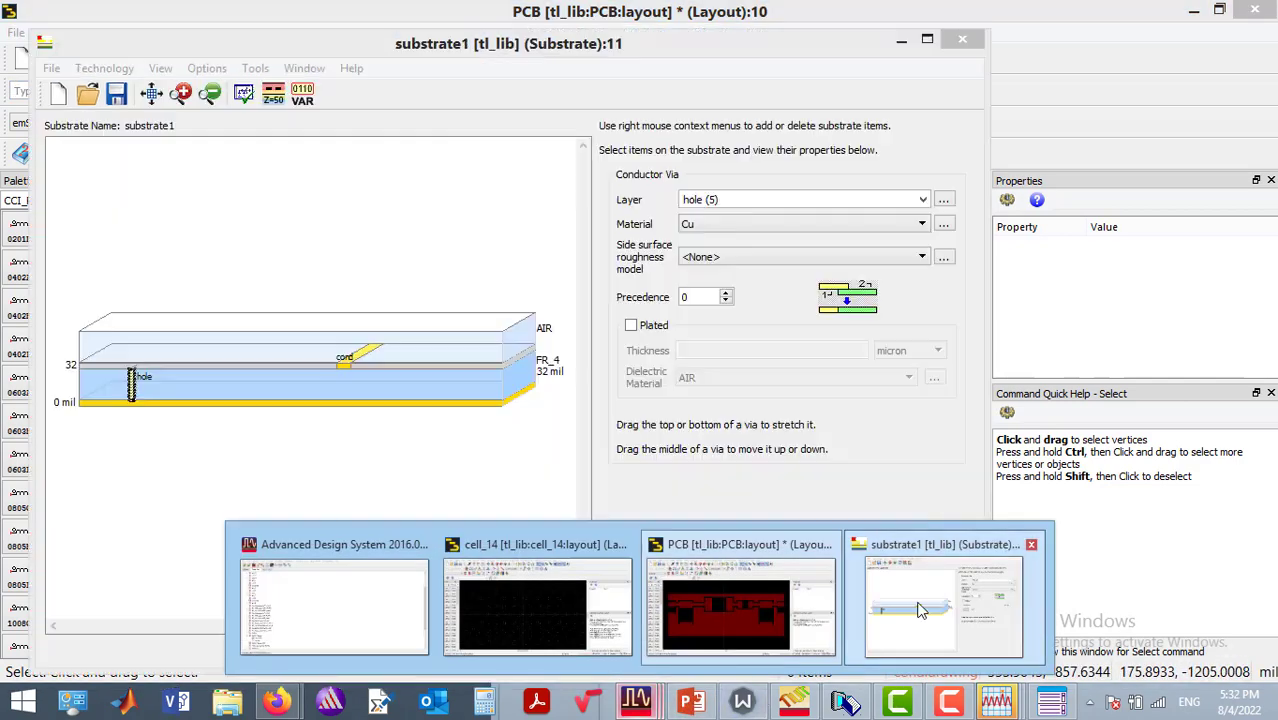
pyautogui.click(915, 595)
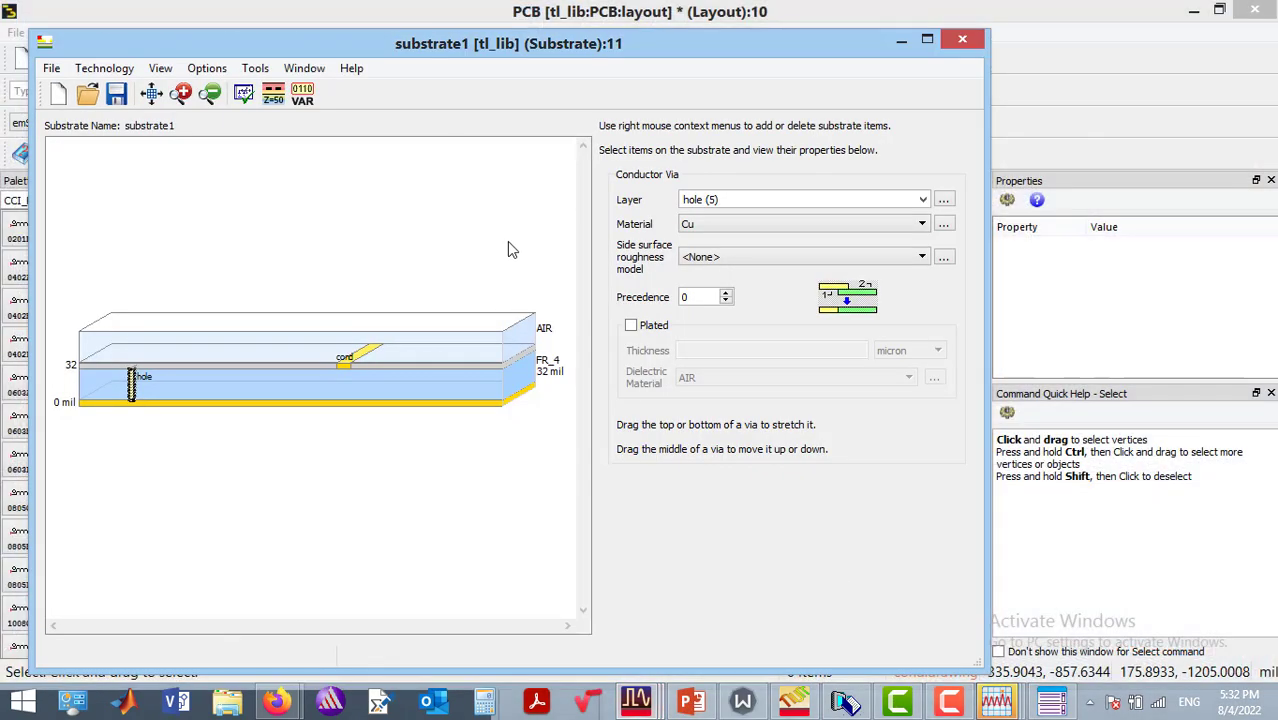
pyautogui.click(962, 36)
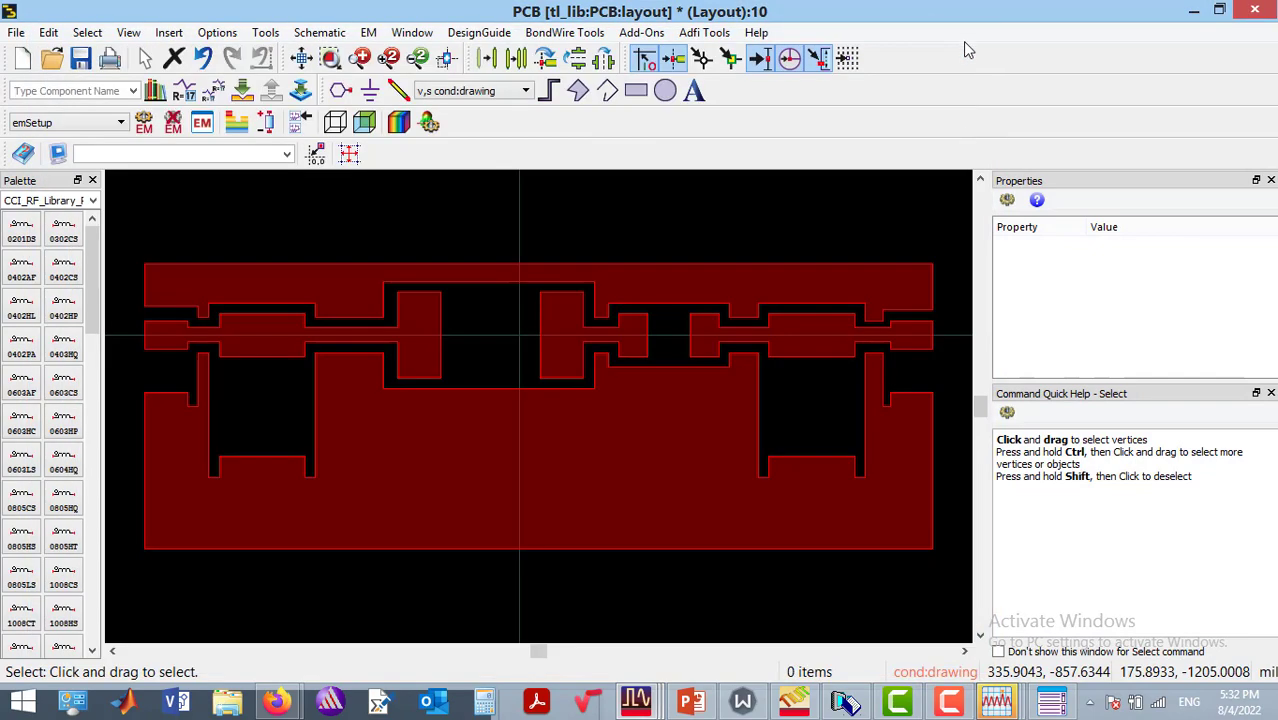
# Check the layer assignment of the imported ground and trace polygons in the PCB layout.
pyautogui.click(837, 281)
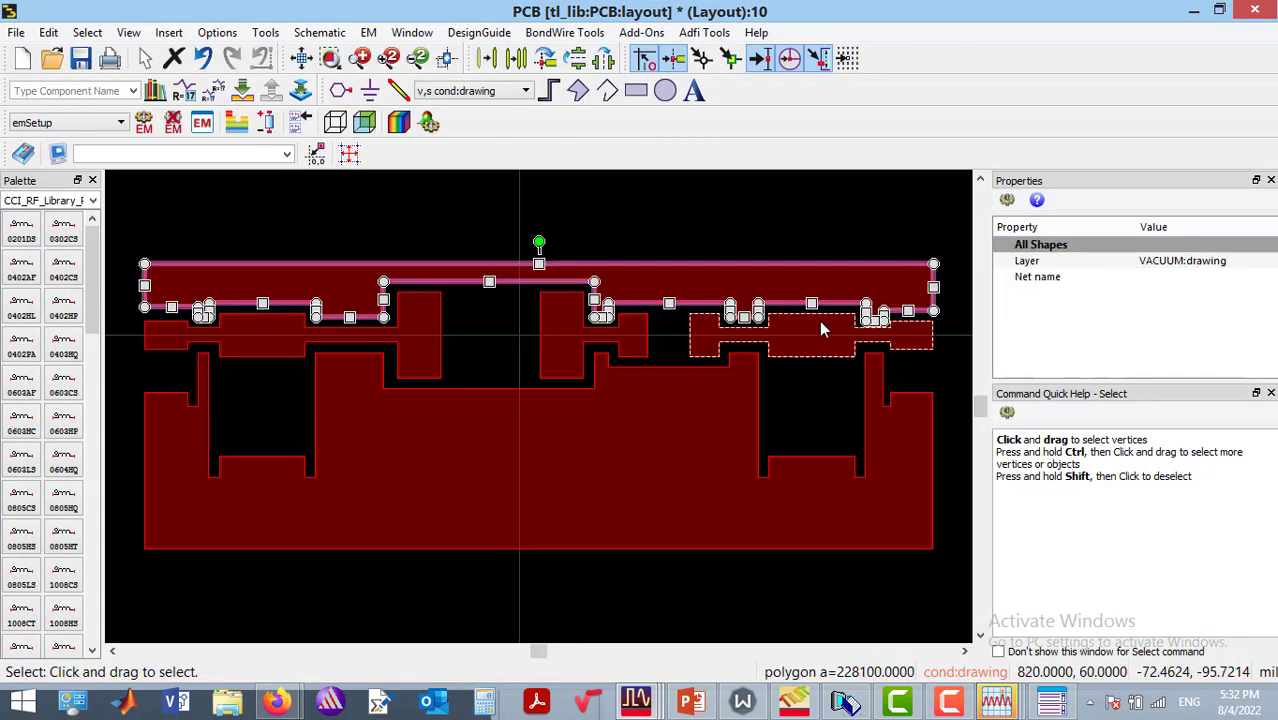
pyautogui.click(818, 328)
pyautogui.click(724, 398)
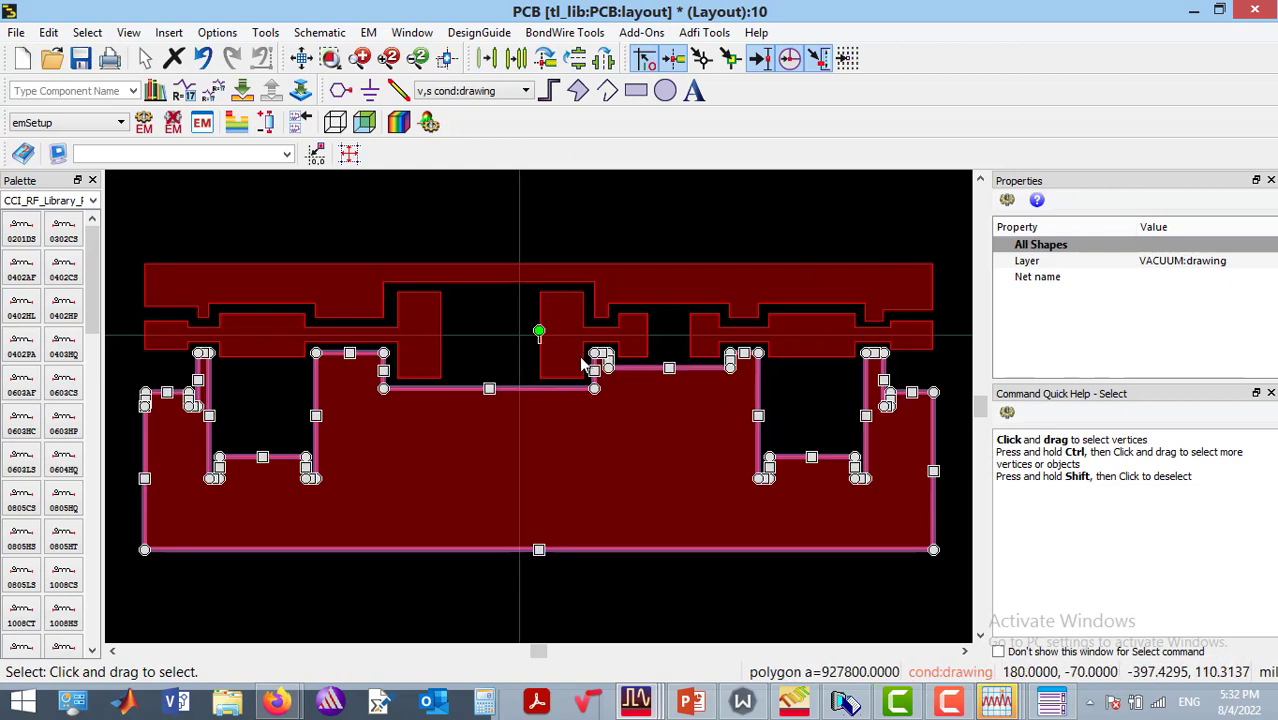
pyautogui.click(569, 357)
pyautogui.click(433, 352)
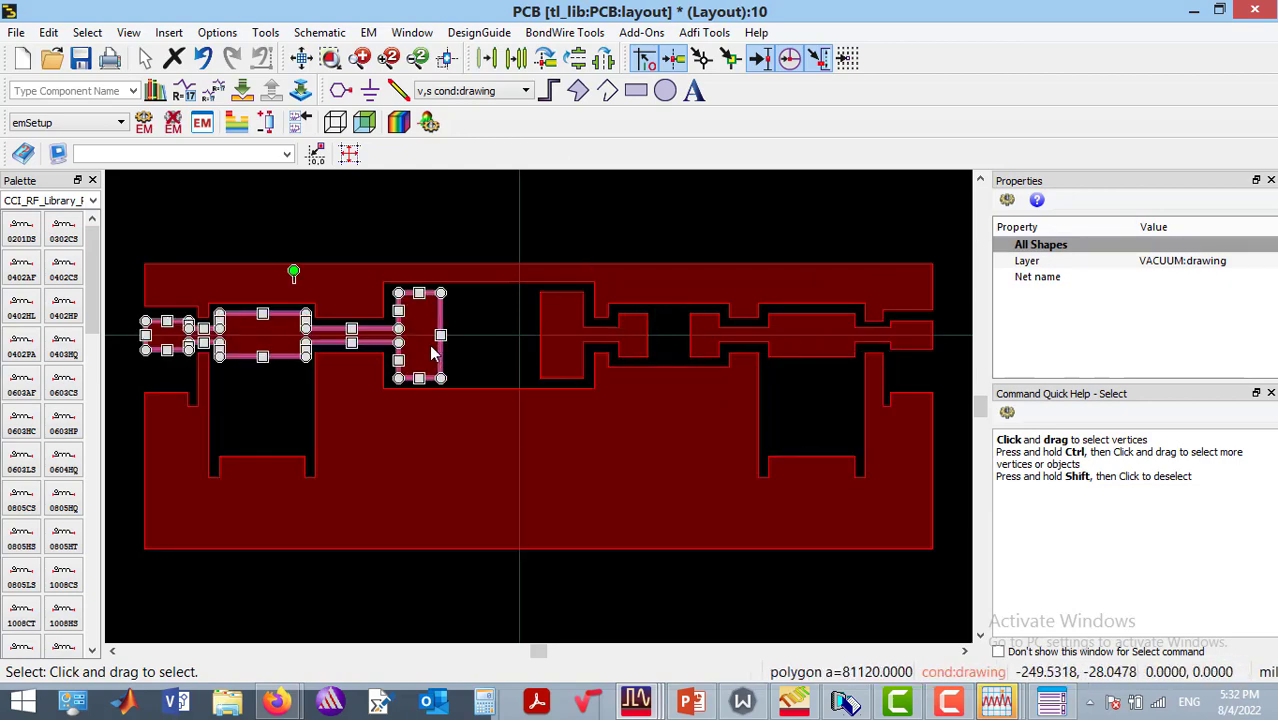
# Assign the upper ground polygon to the cond:drawing layer.
pyautogui.click(255, 299)
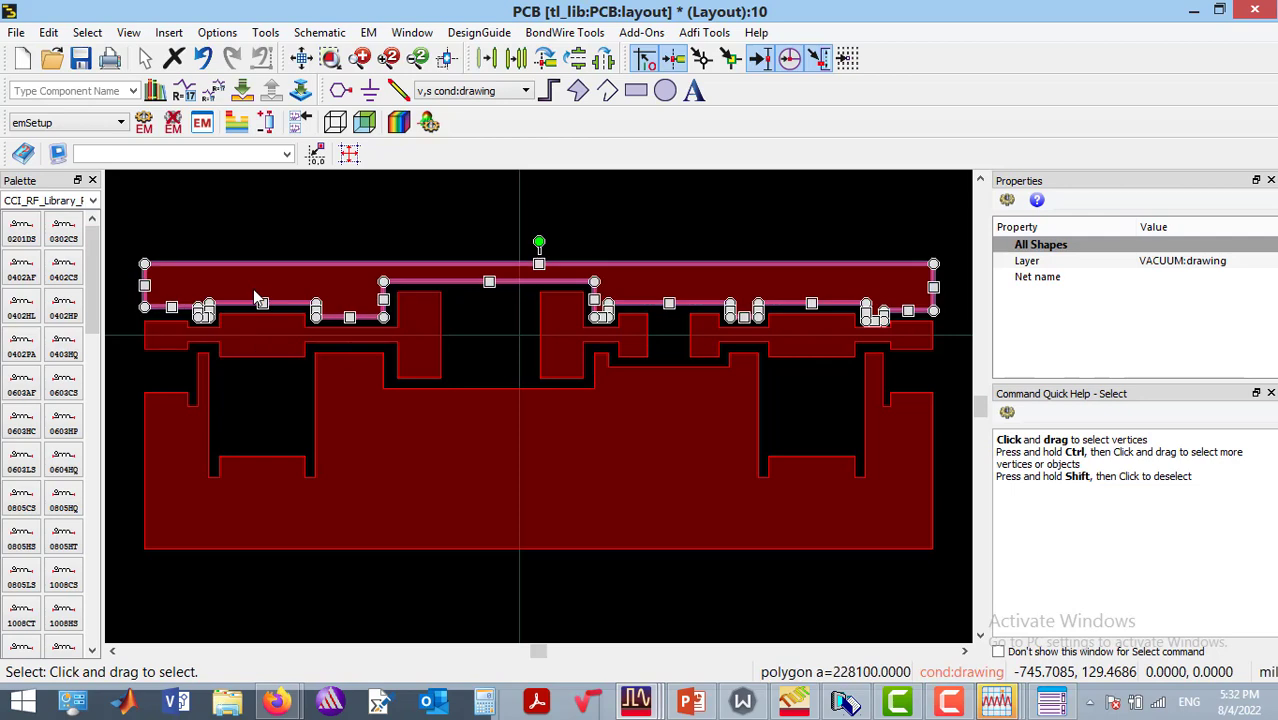
pyautogui.click(1205, 262)
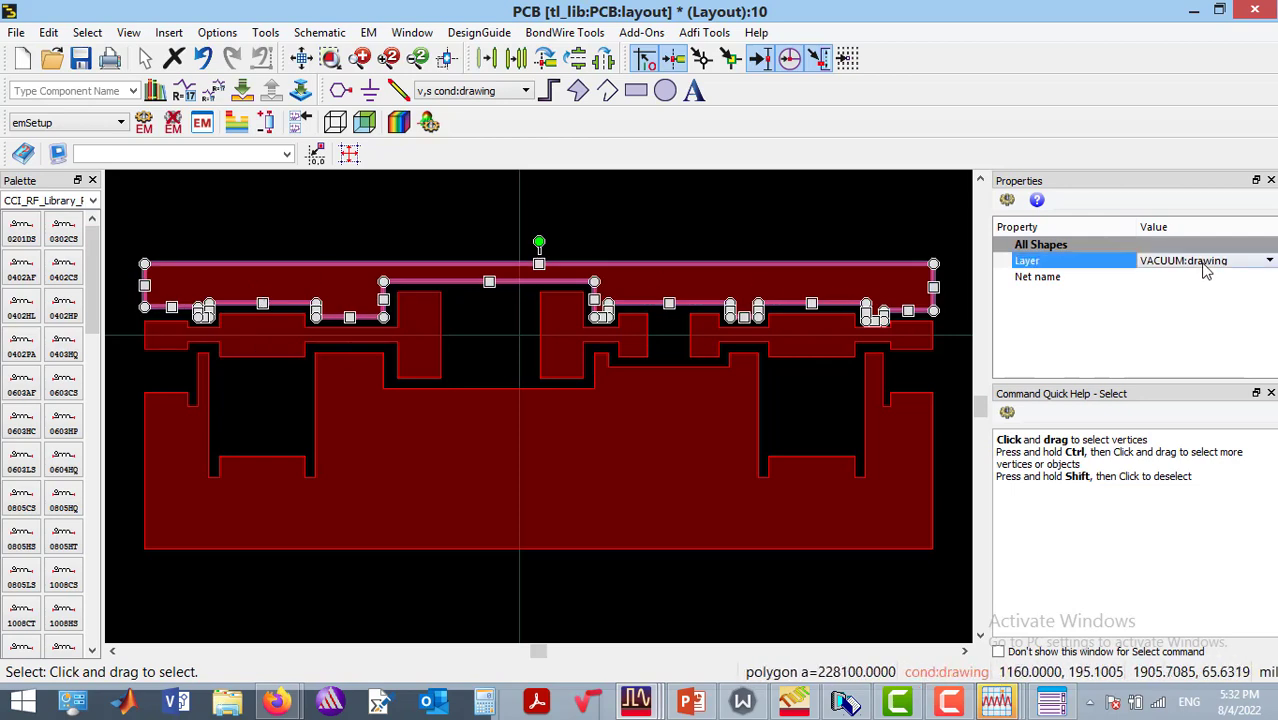
pyautogui.click(1268, 262)
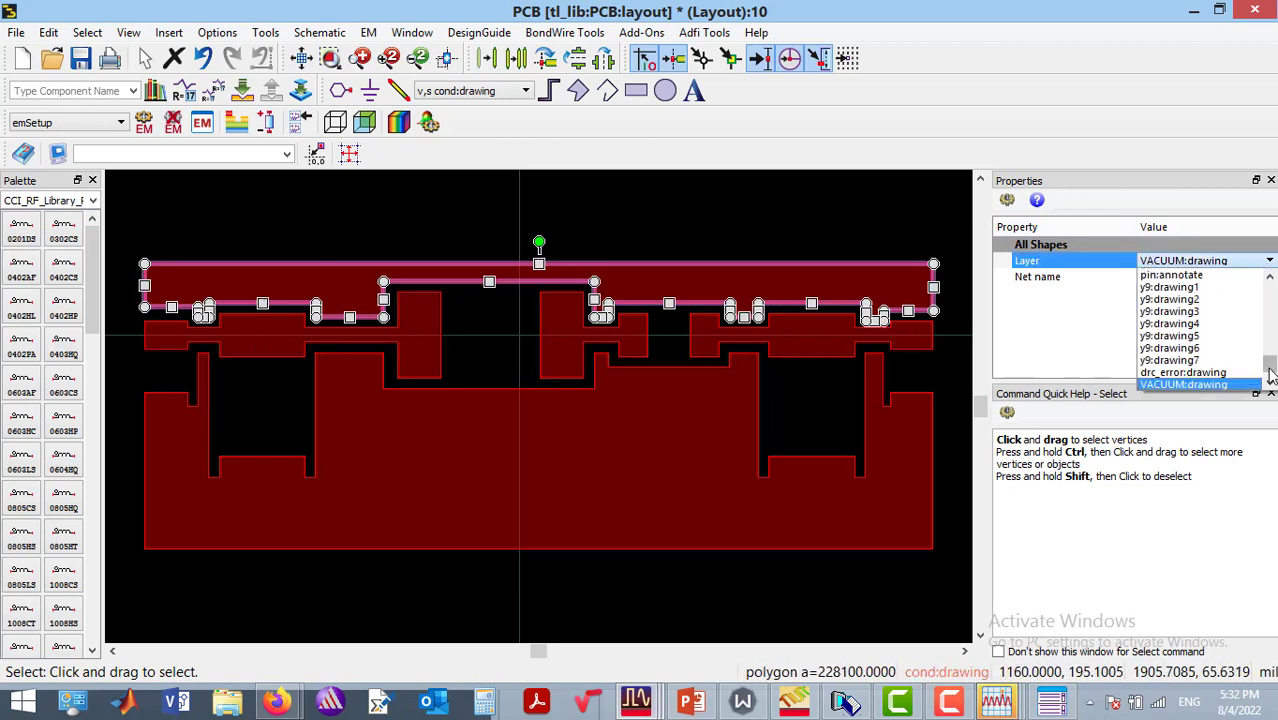
pyautogui.moveTo(1270, 368); pyautogui.dragTo(1273, 282)
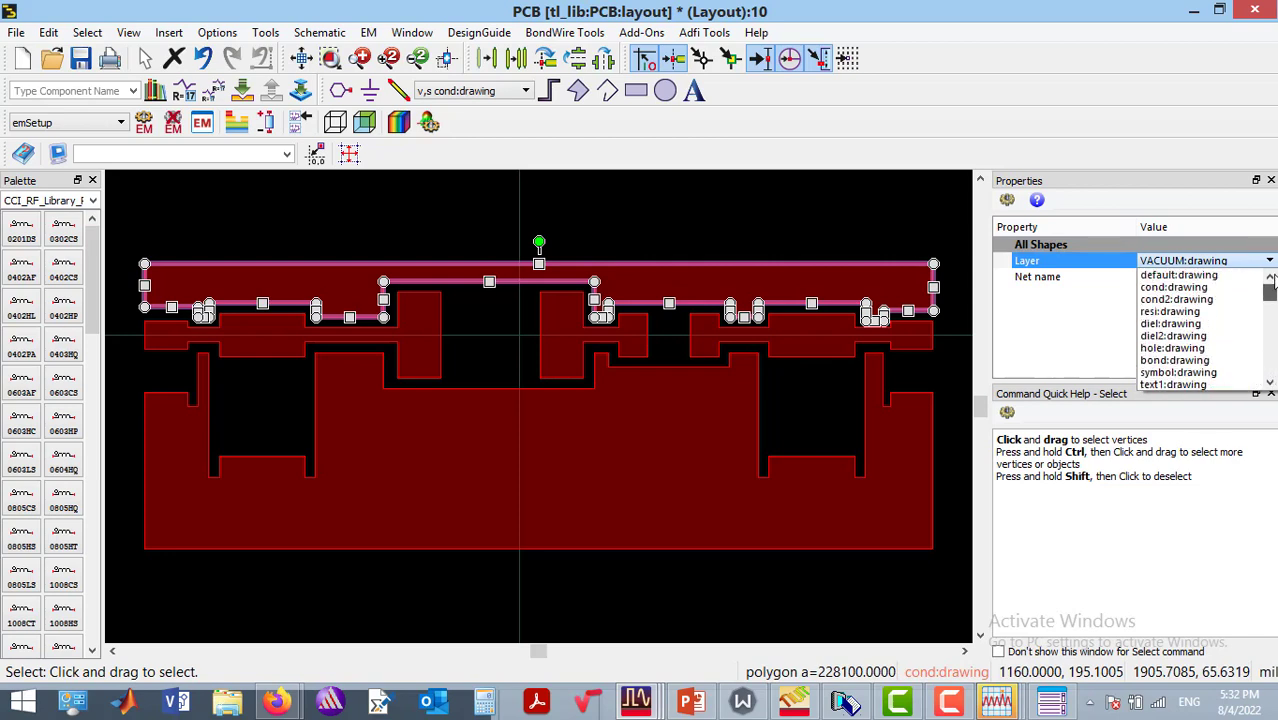
pyautogui.click(1227, 289)
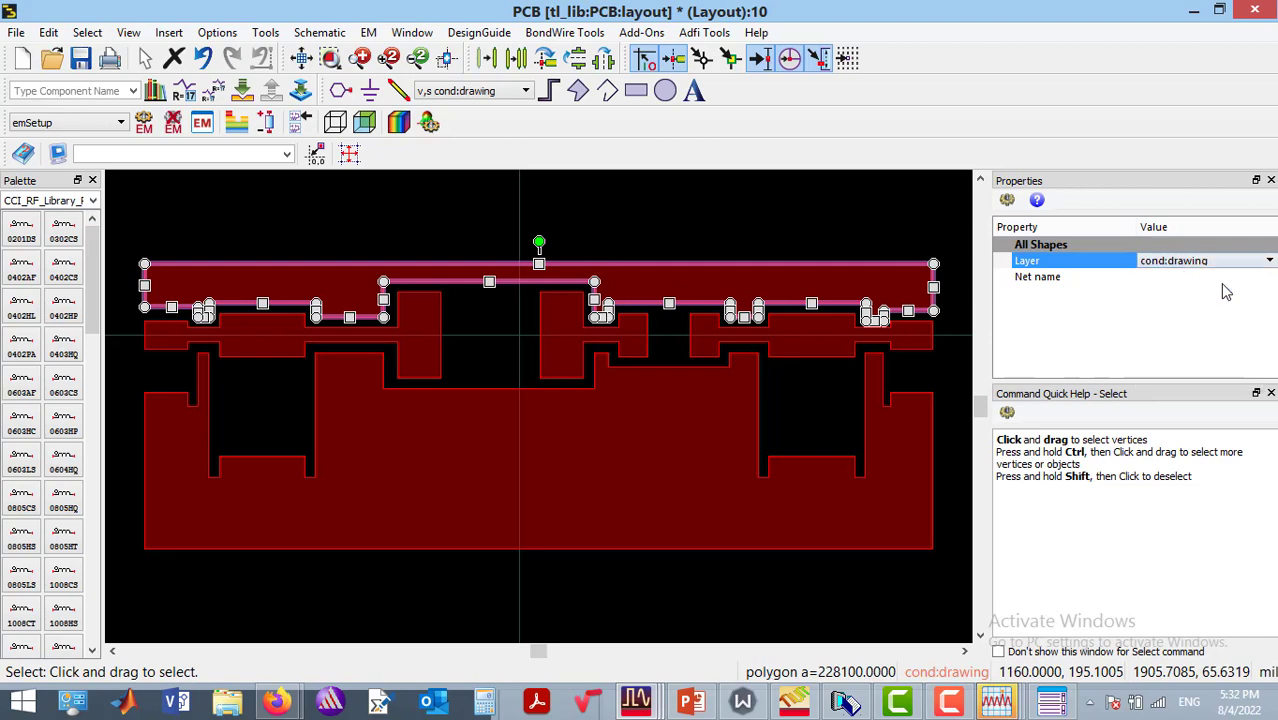
# Move the short middle trace polygon, right of the layout's vertical axis, to the cond:drawing layer.
pyautogui.click(573, 345)
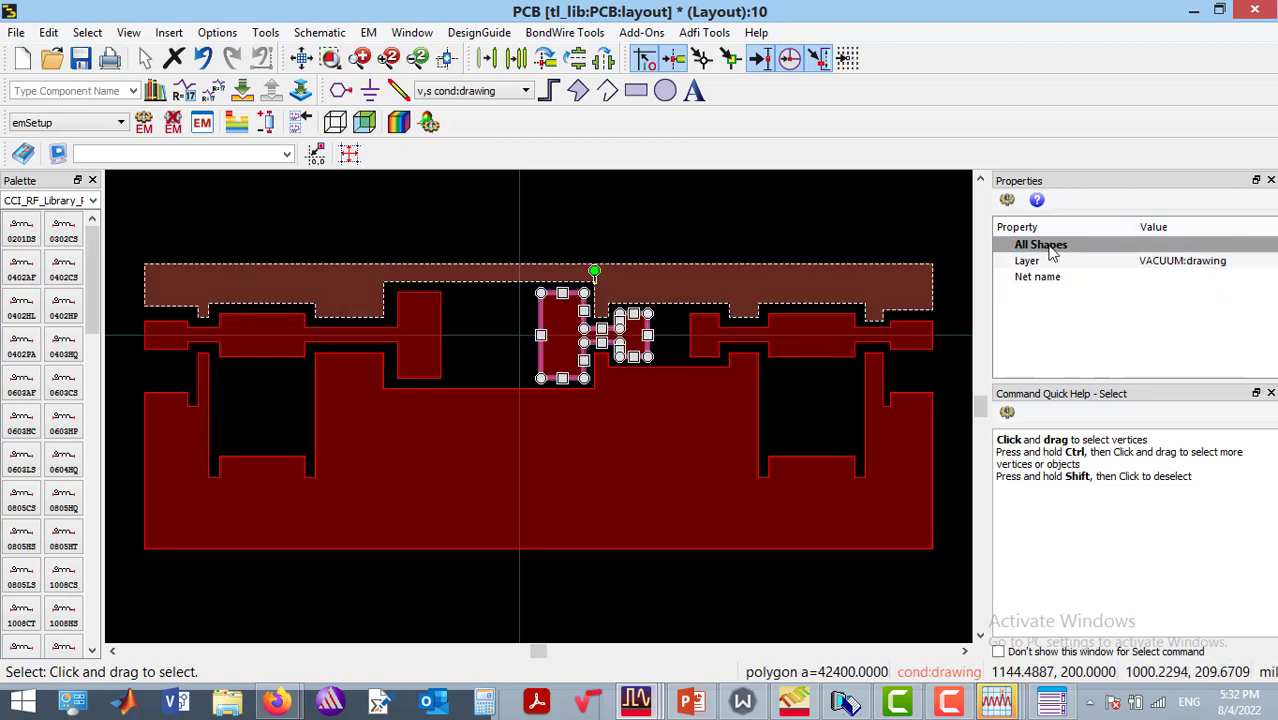
pyautogui.click(1186, 262)
pyautogui.click(1189, 268)
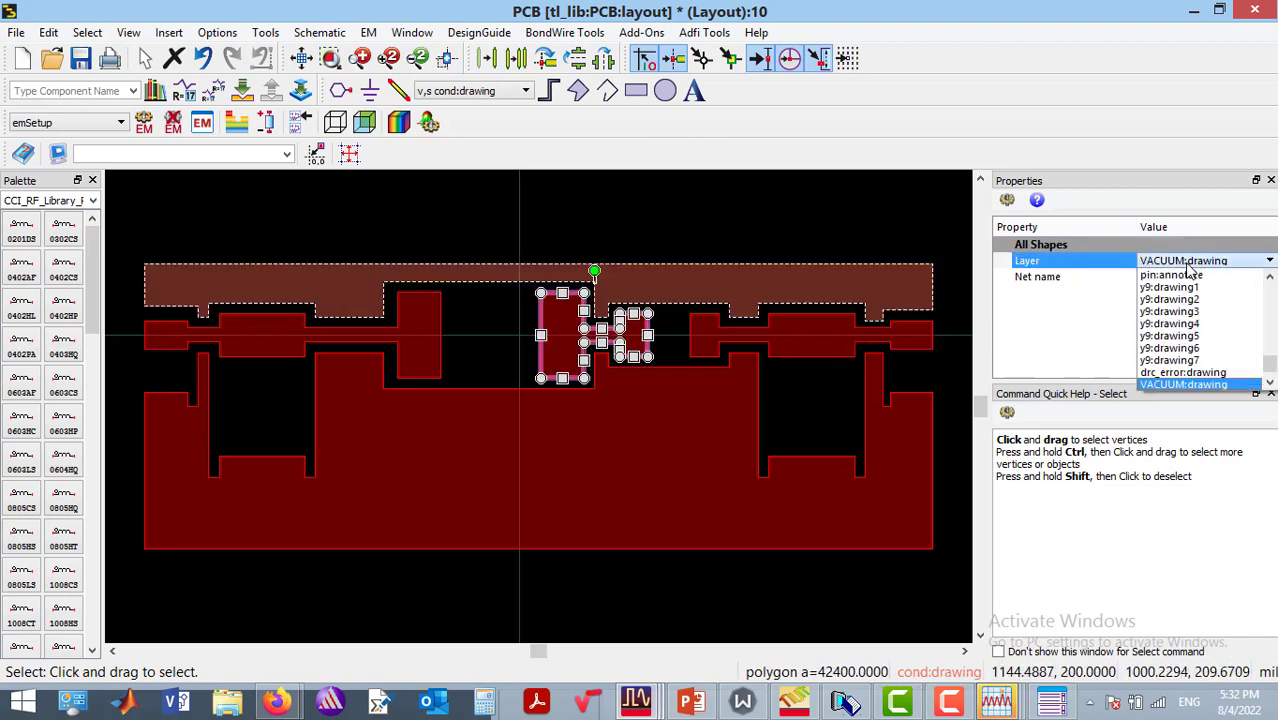
pyautogui.moveTo(1273, 365); pyautogui.dragTo(1272, 290)
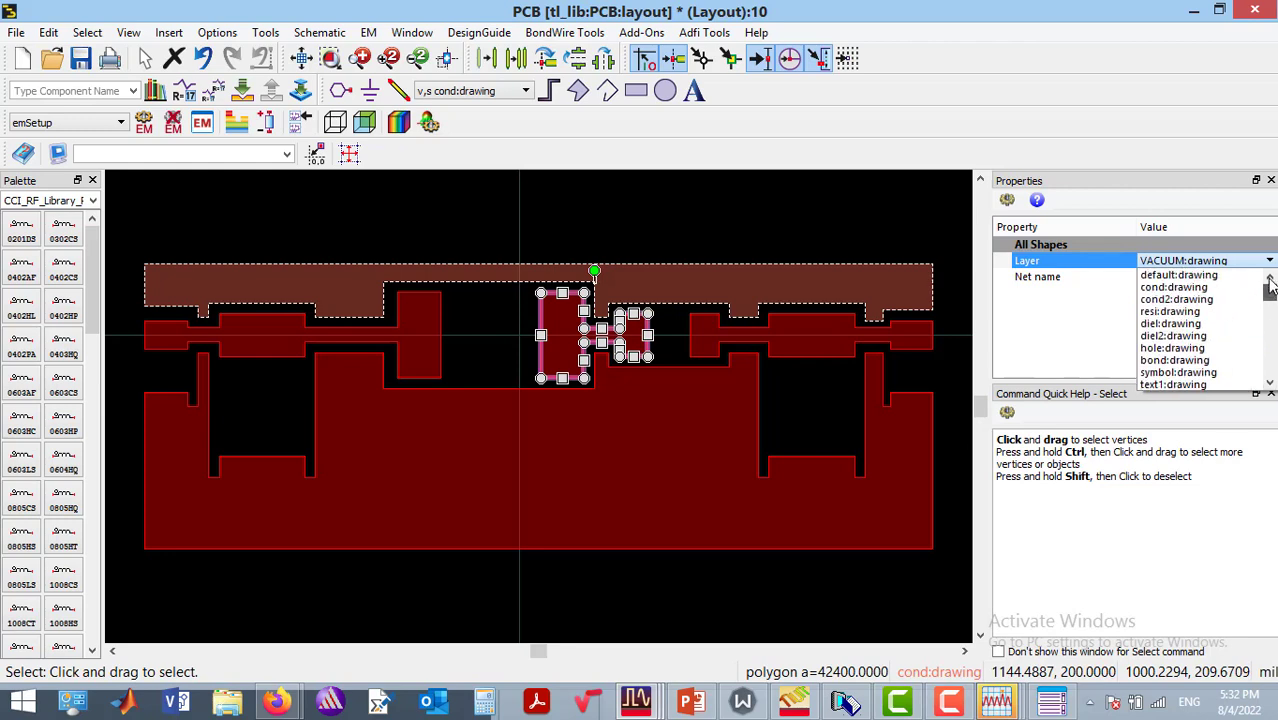
pyautogui.click(1208, 287)
# Change the layer of the rightmost trace polygon to cond:drawing.
pyautogui.click(828, 336)
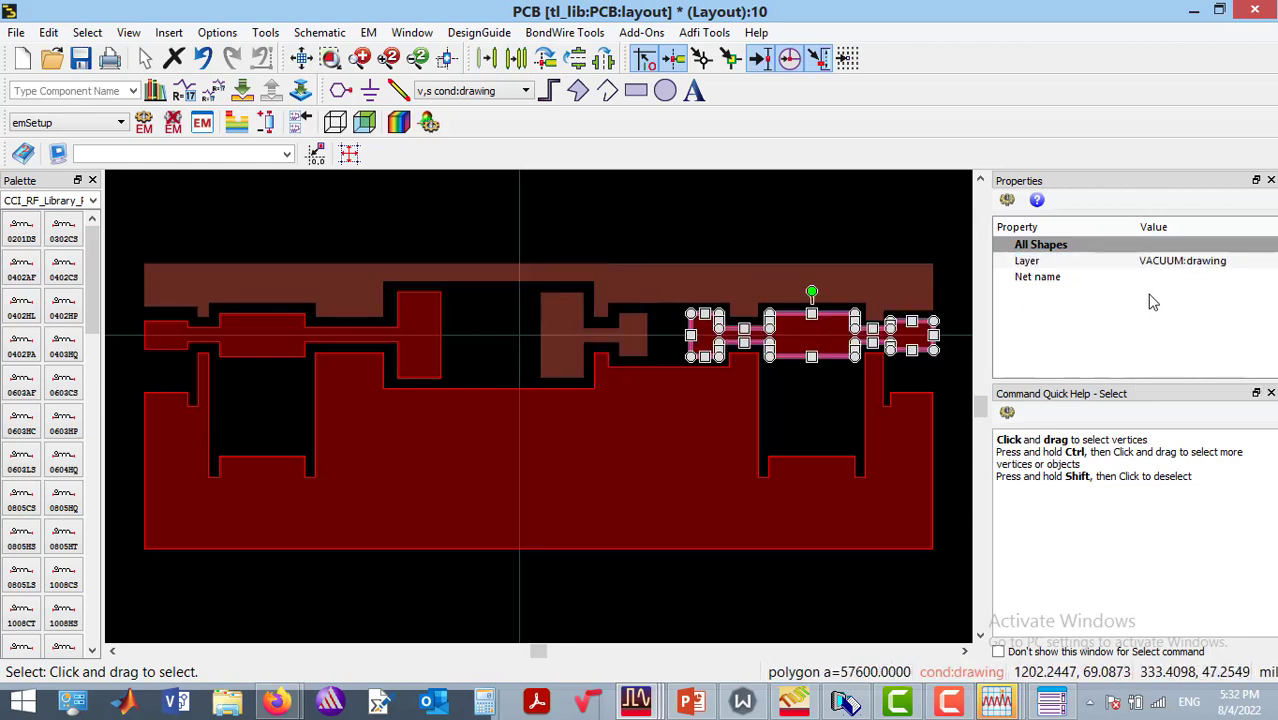
pyautogui.click(1245, 261)
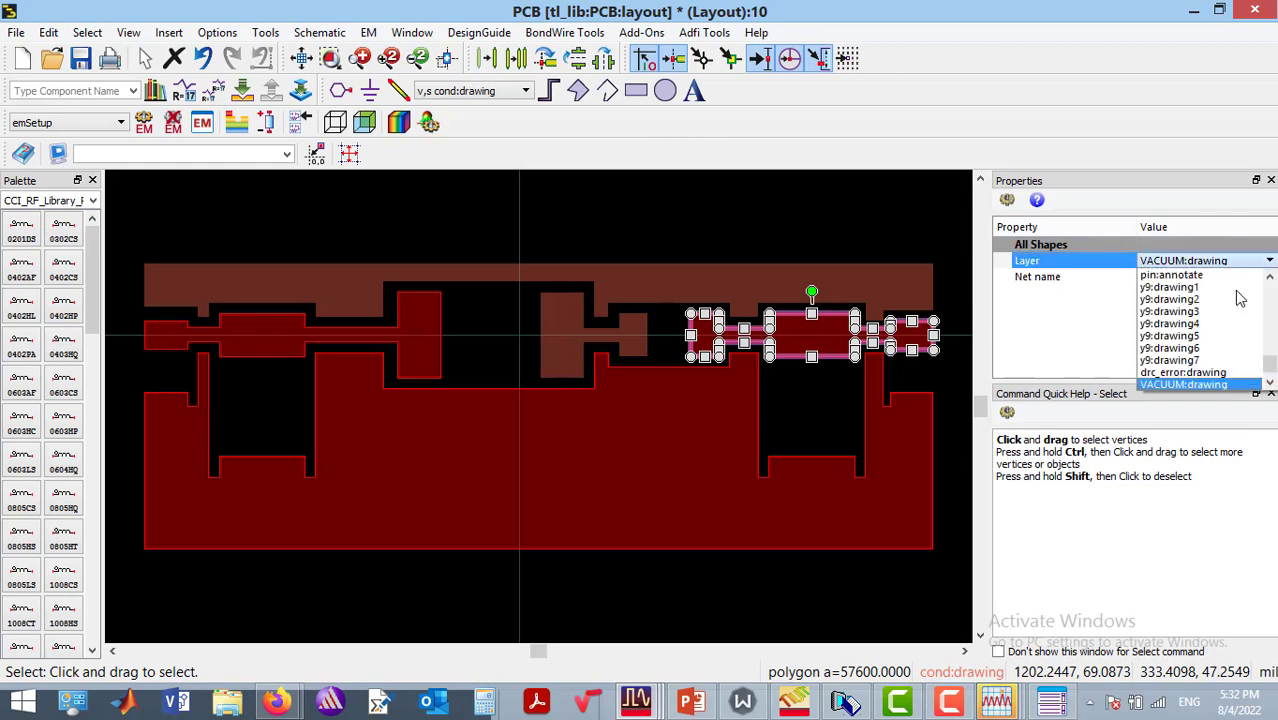
pyautogui.moveTo(1270, 365); pyautogui.dragTo(1270, 291)
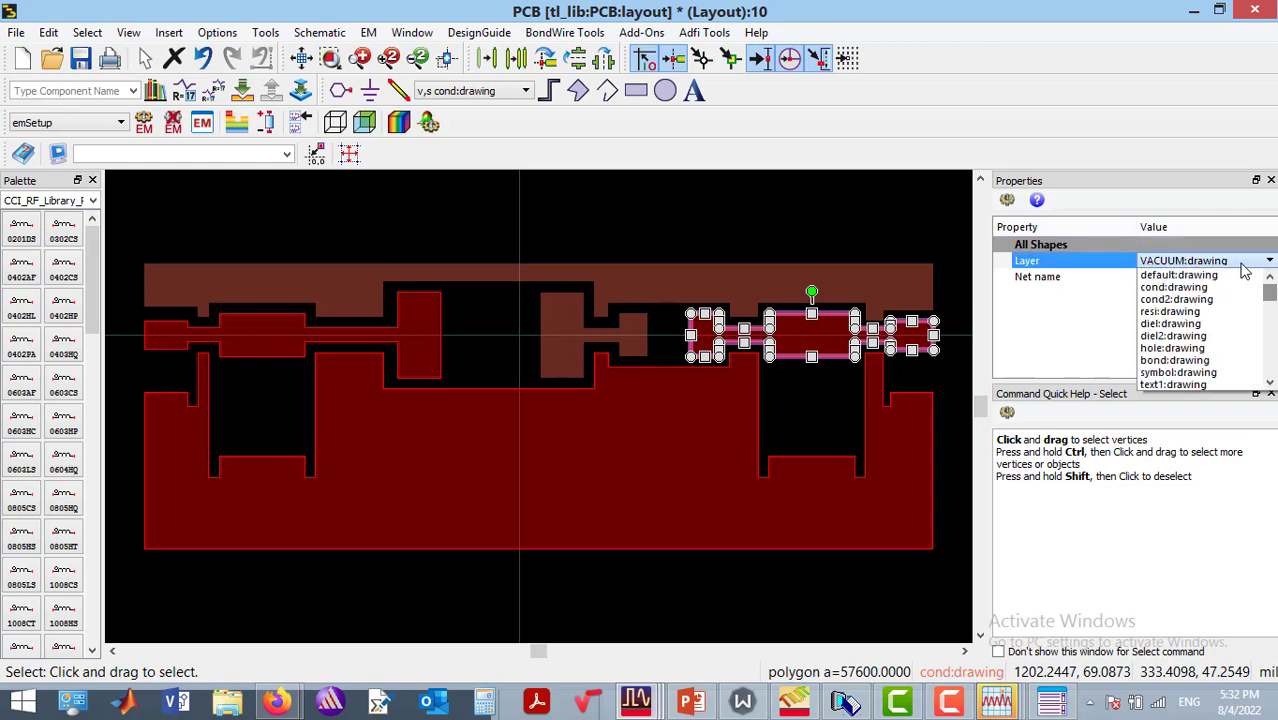
pyautogui.click(1174, 287)
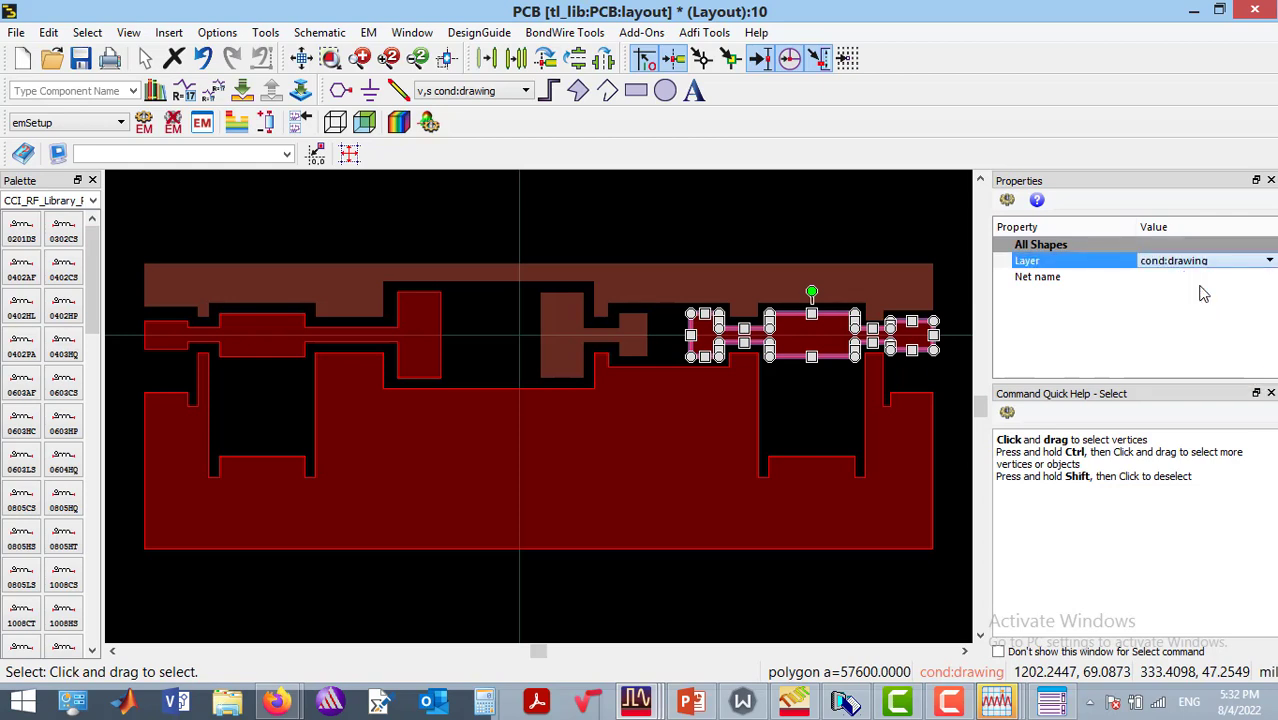
# Set the layer of the large lower ground polygon to cond:drawing.
pyautogui.click(579, 434)
pyautogui.click(1252, 268)
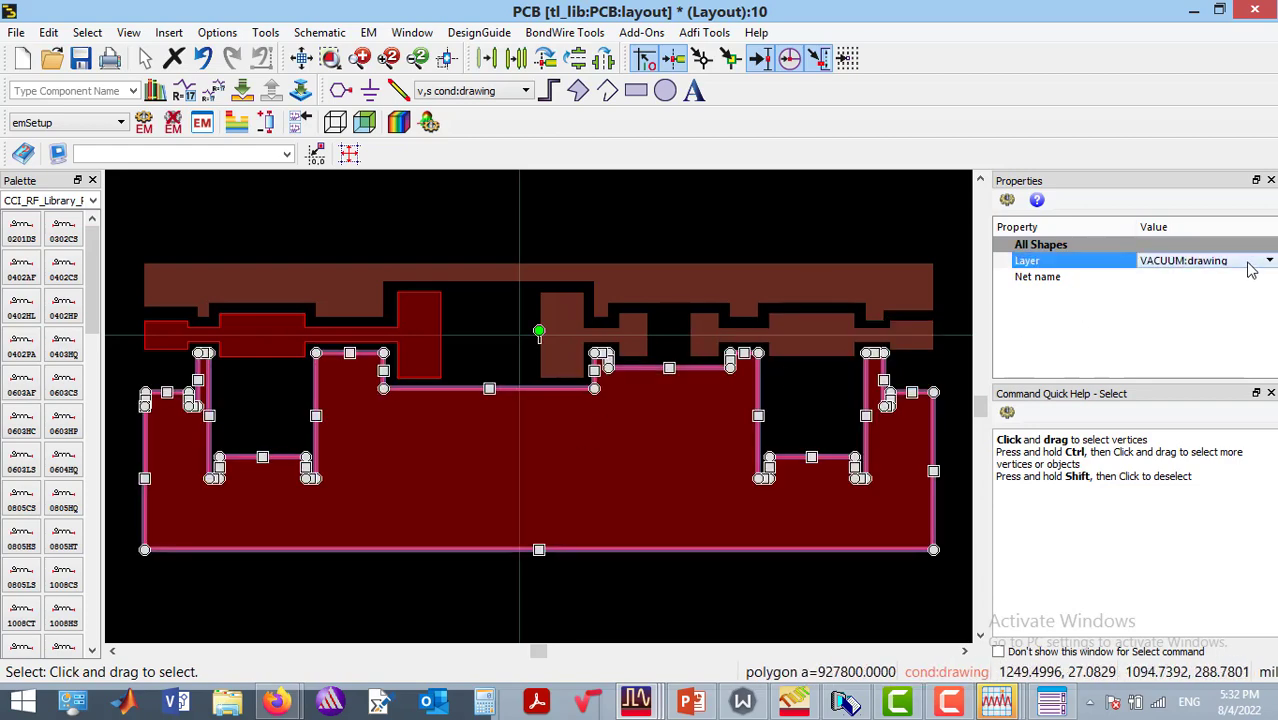
pyautogui.click(1254, 262)
pyautogui.moveTo(1272, 362); pyautogui.dragTo(1272, 290)
pyautogui.click(1174, 287)
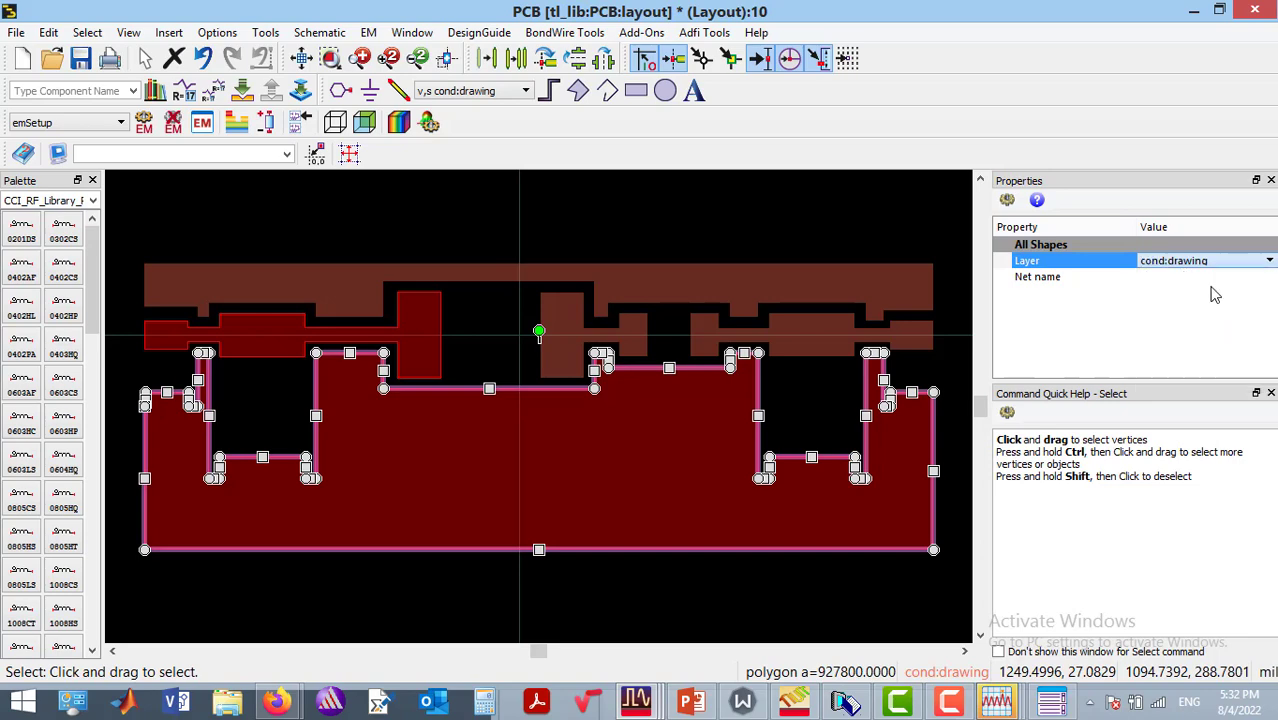
# Put the left trace polygon with the wide end pad on the cond:drawing layer.
pyautogui.click(417, 334)
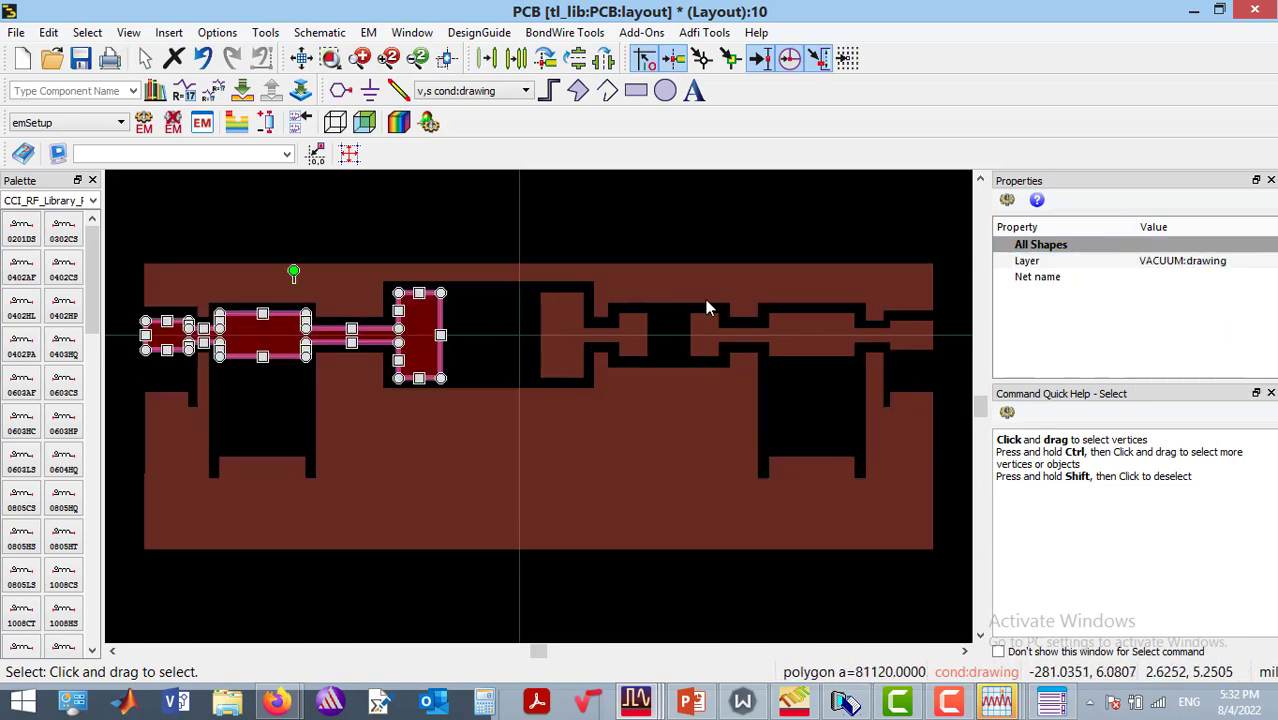
pyautogui.click(1192, 262)
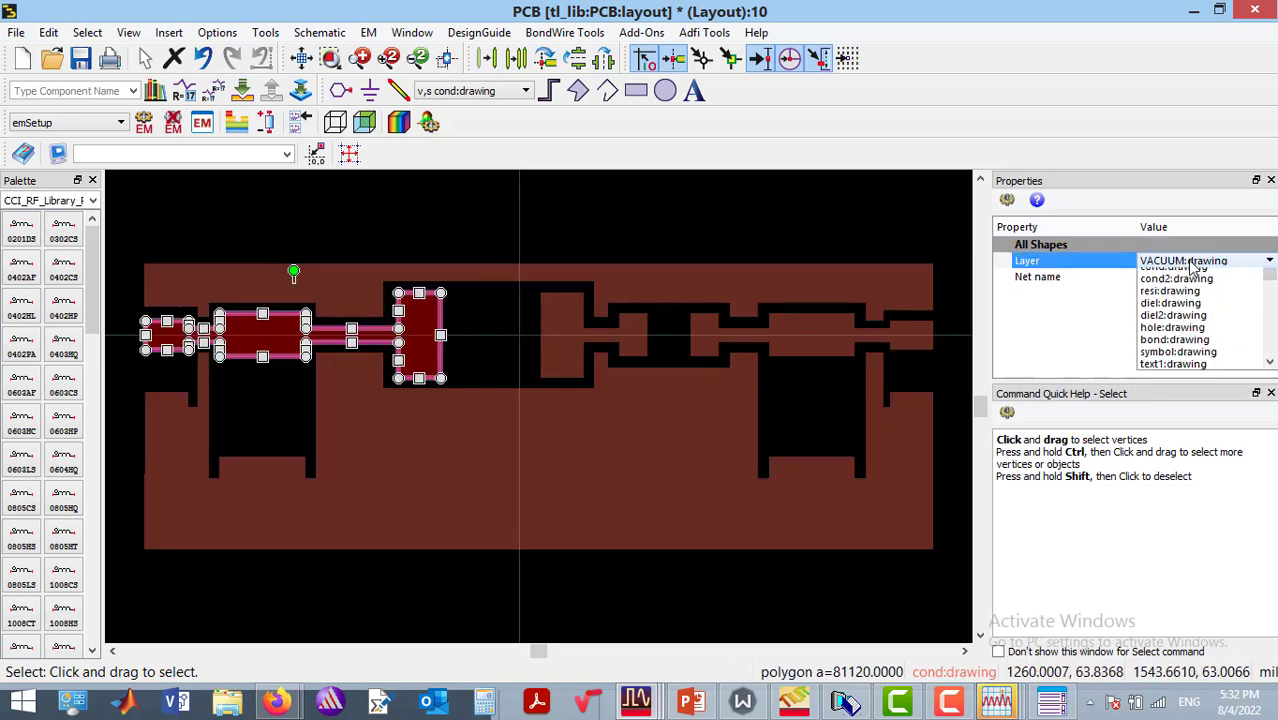
pyautogui.moveTo(1273, 367); pyautogui.dragTo(1271, 290)
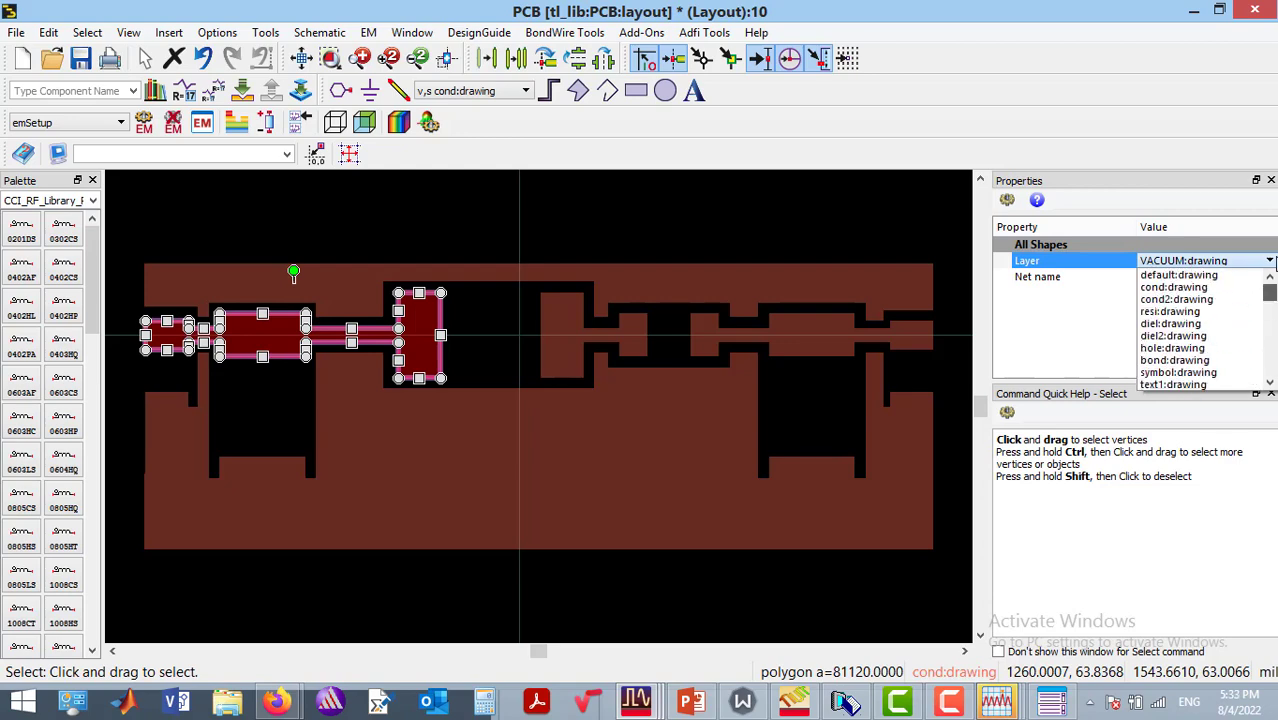
pyautogui.click(1198, 288)
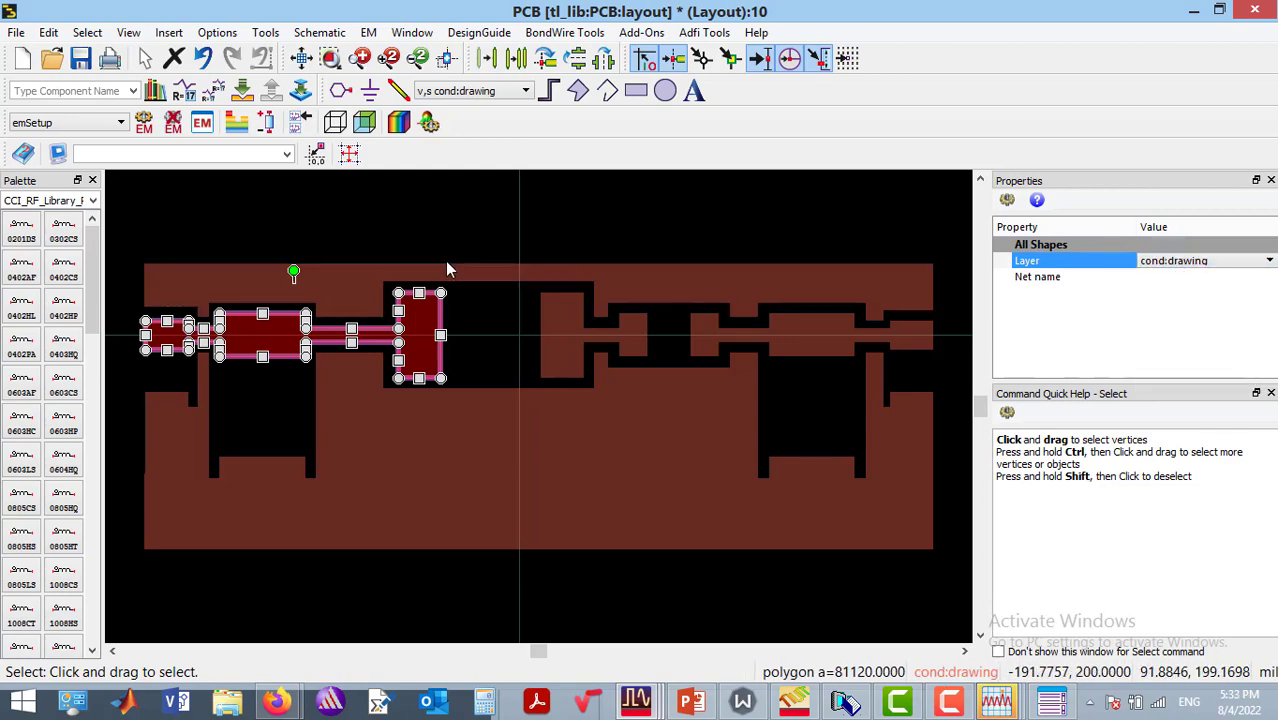
# Verify the layer of each ground and trace polygon after the reassignment, and clear the selection.
pyautogui.click(353, 299)
pyautogui.click(279, 354)
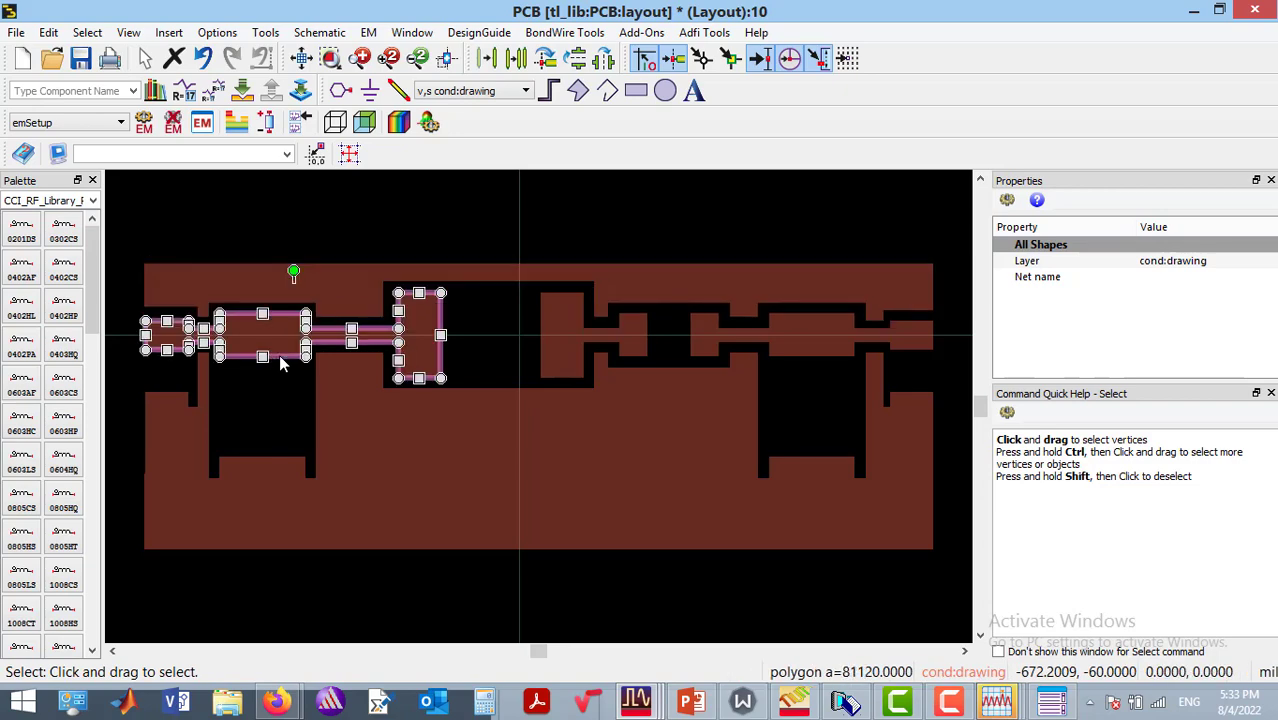
pyautogui.click(372, 430)
pyautogui.click(705, 340)
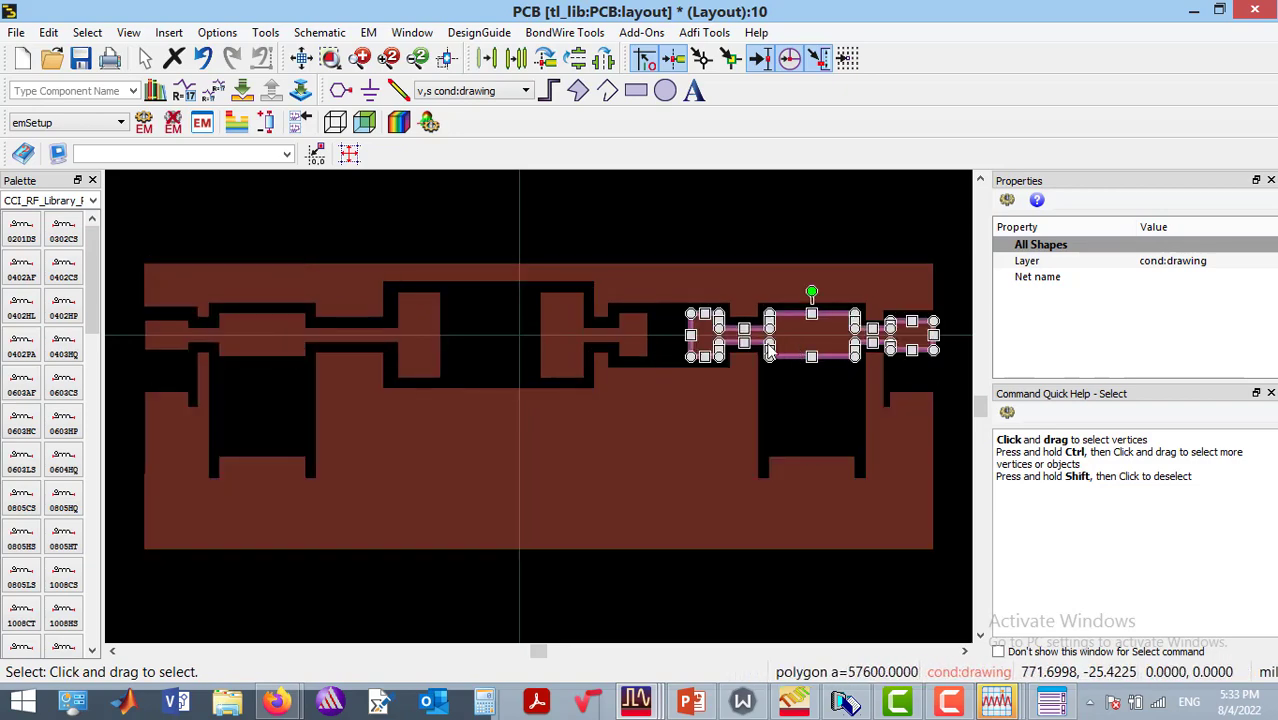
pyautogui.click(576, 346)
pyautogui.click(593, 447)
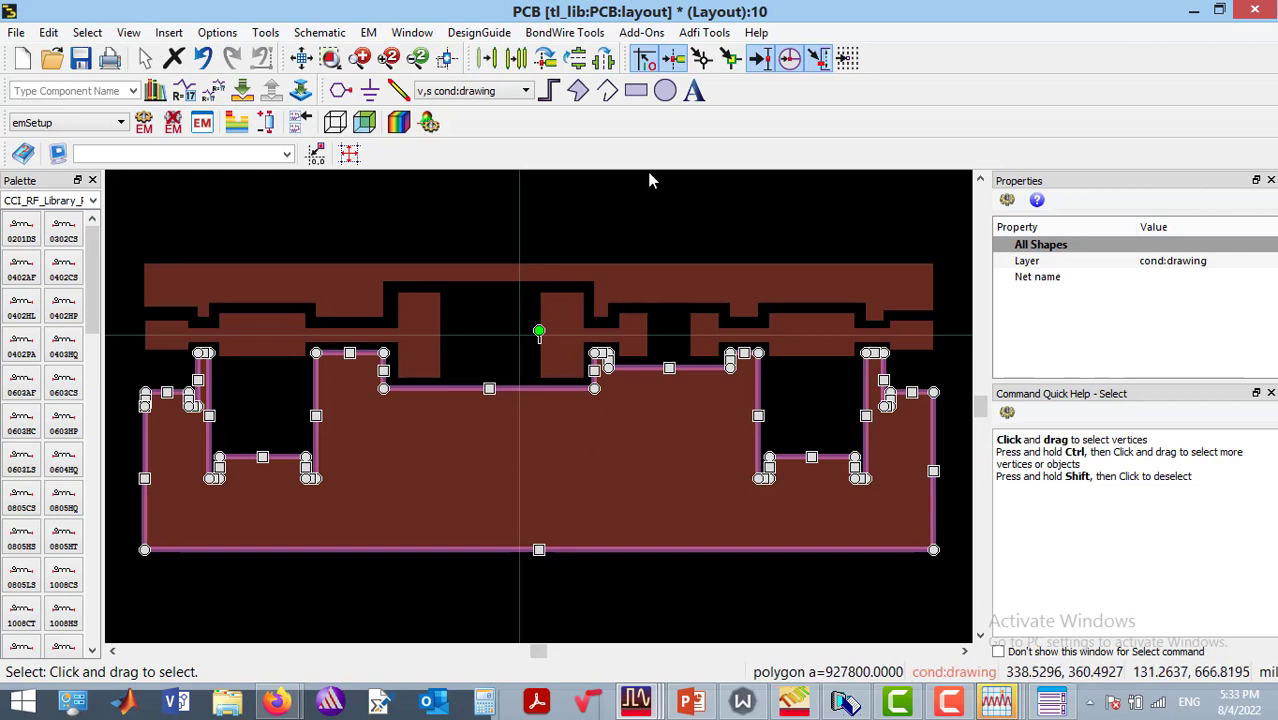
pyautogui.click(683, 215)
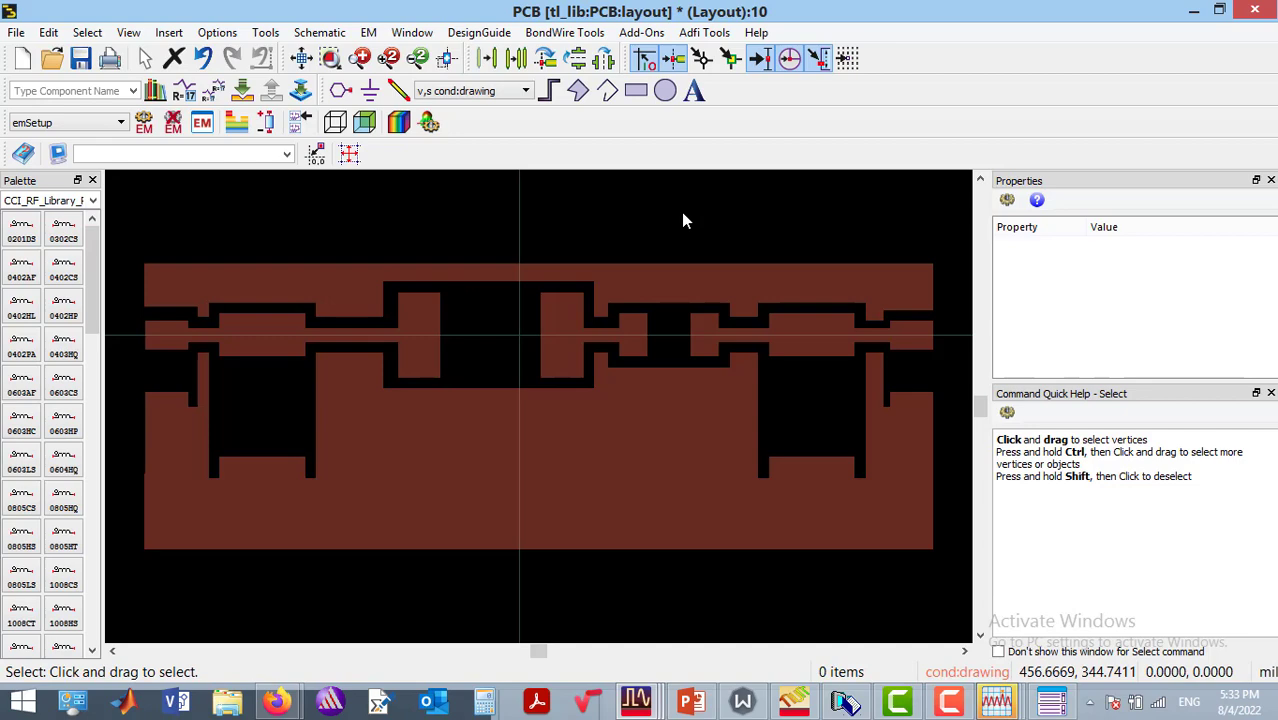
# Draw a circle with a radius of about 18.4 mil near the left end of the lower ground polygon.
pyautogui.click(665, 90)
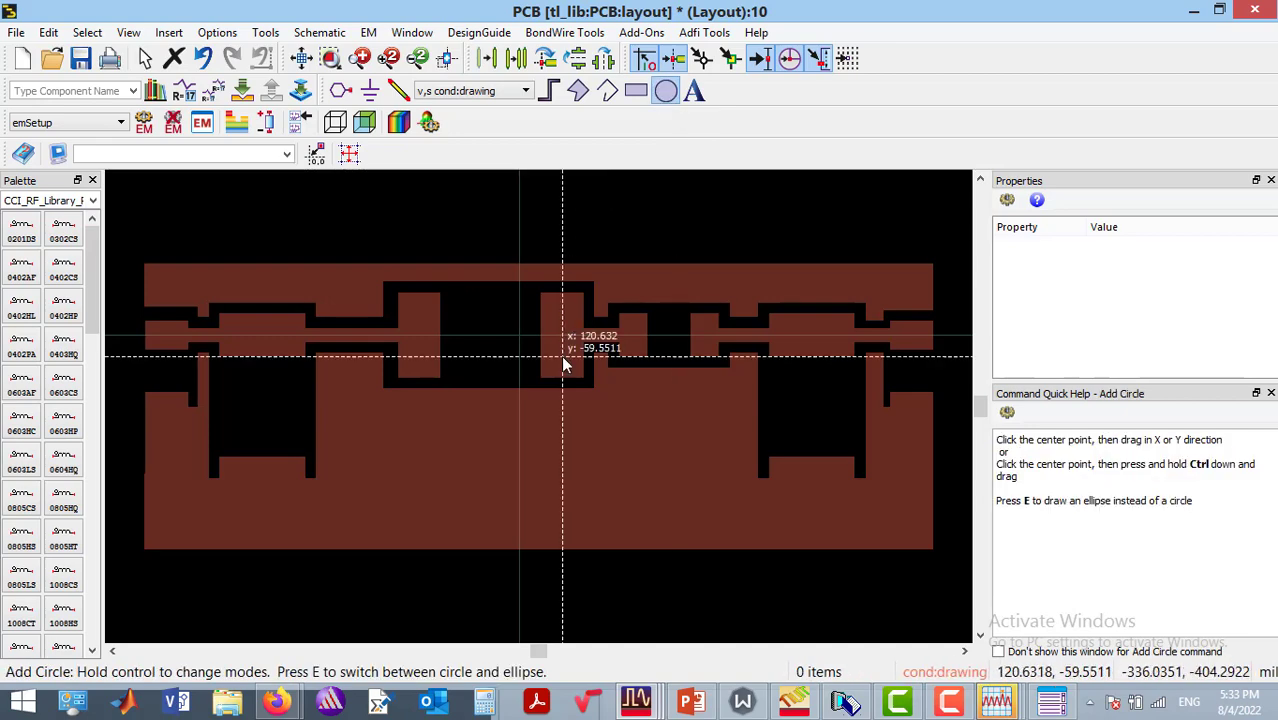
pyautogui.click(164, 441)
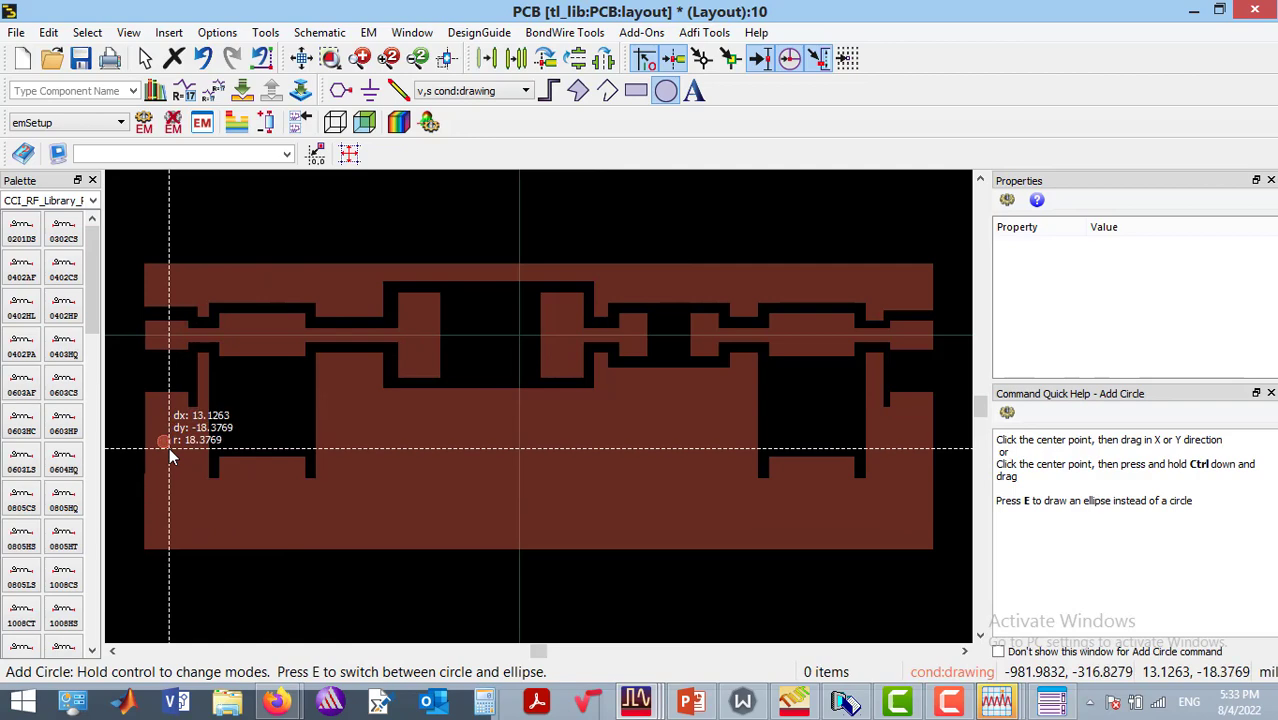
pyautogui.click(169, 455)
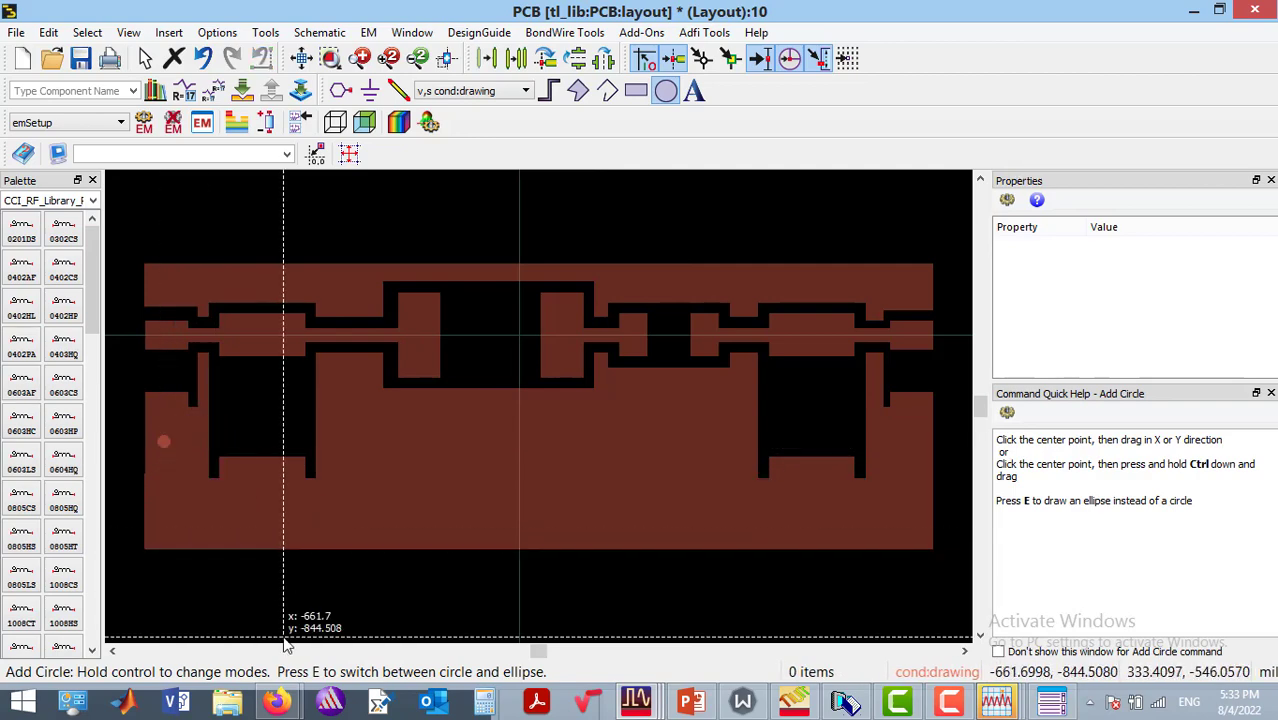
pyautogui.press('Escape')
pyautogui.click(164, 441)
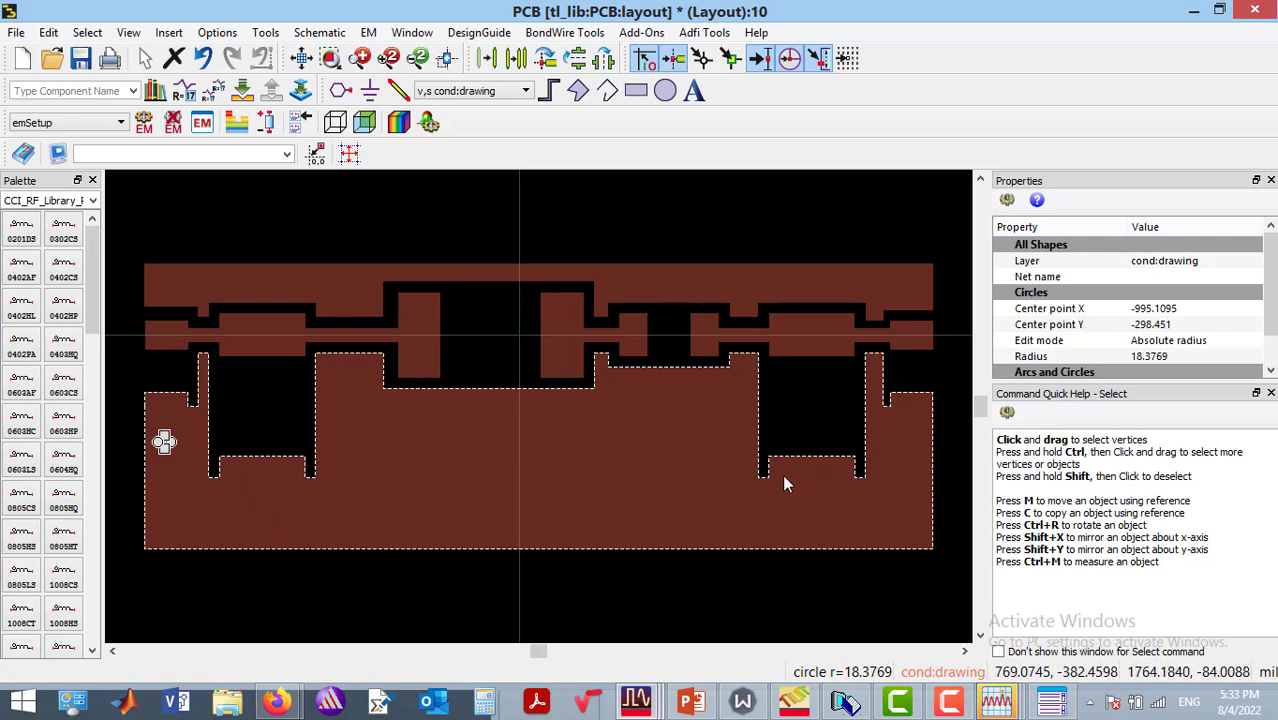
pyautogui.click(380, 520)
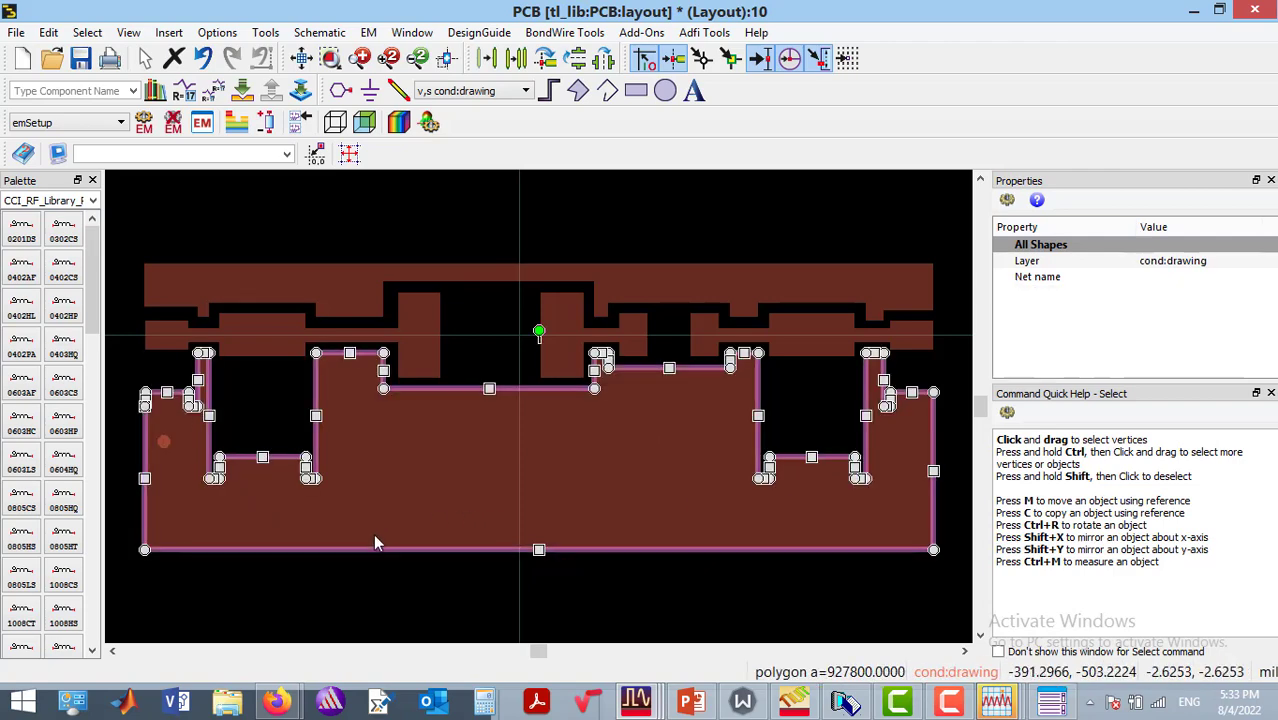
pyautogui.click(371, 582)
pyautogui.hotkey('ctrl', 'v')
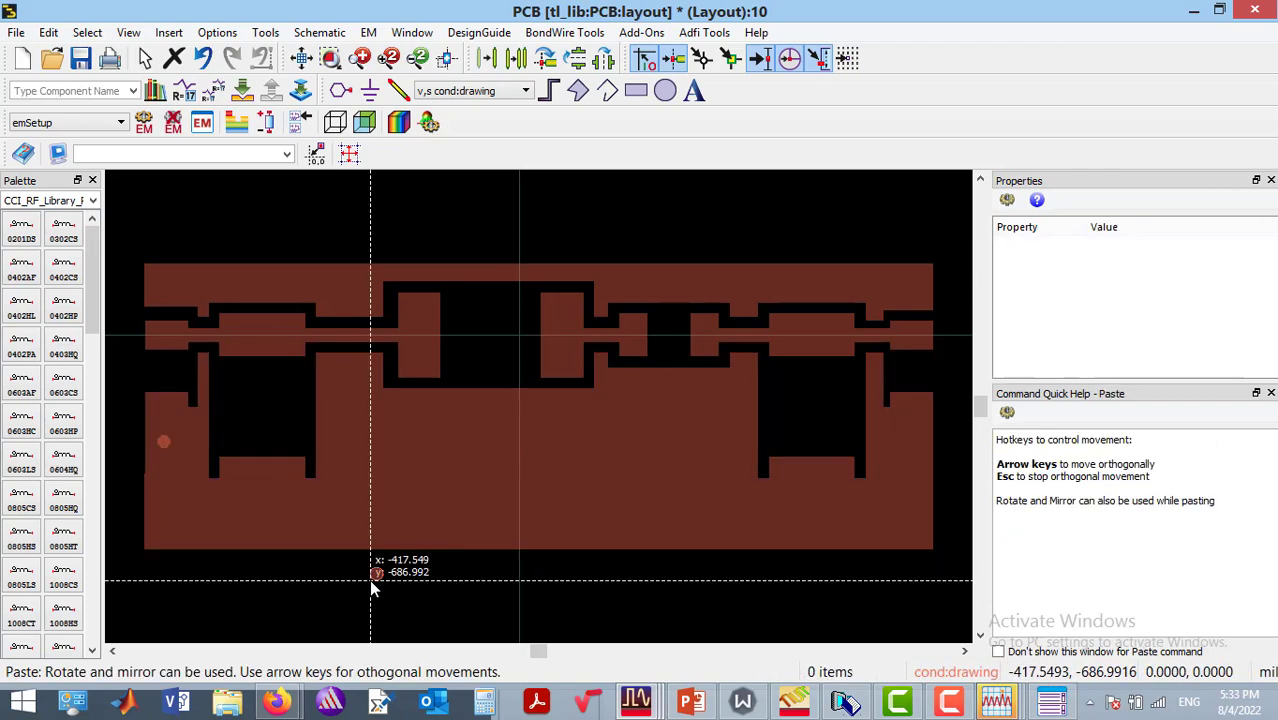
pyautogui.click(231, 480)
pyautogui.press('Escape')
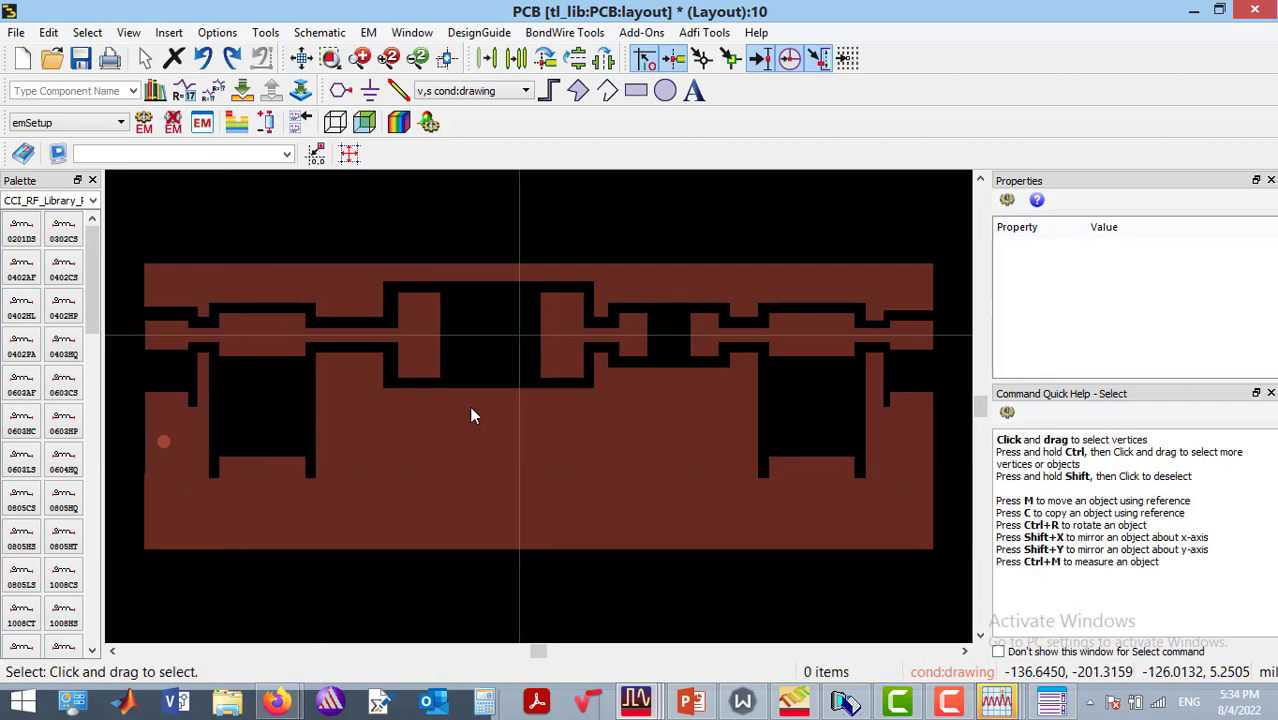
# Set the layer of the circle near the left end of the lower ground polygon to hole:drawing, and clear the selection.
pyautogui.click(163, 440)
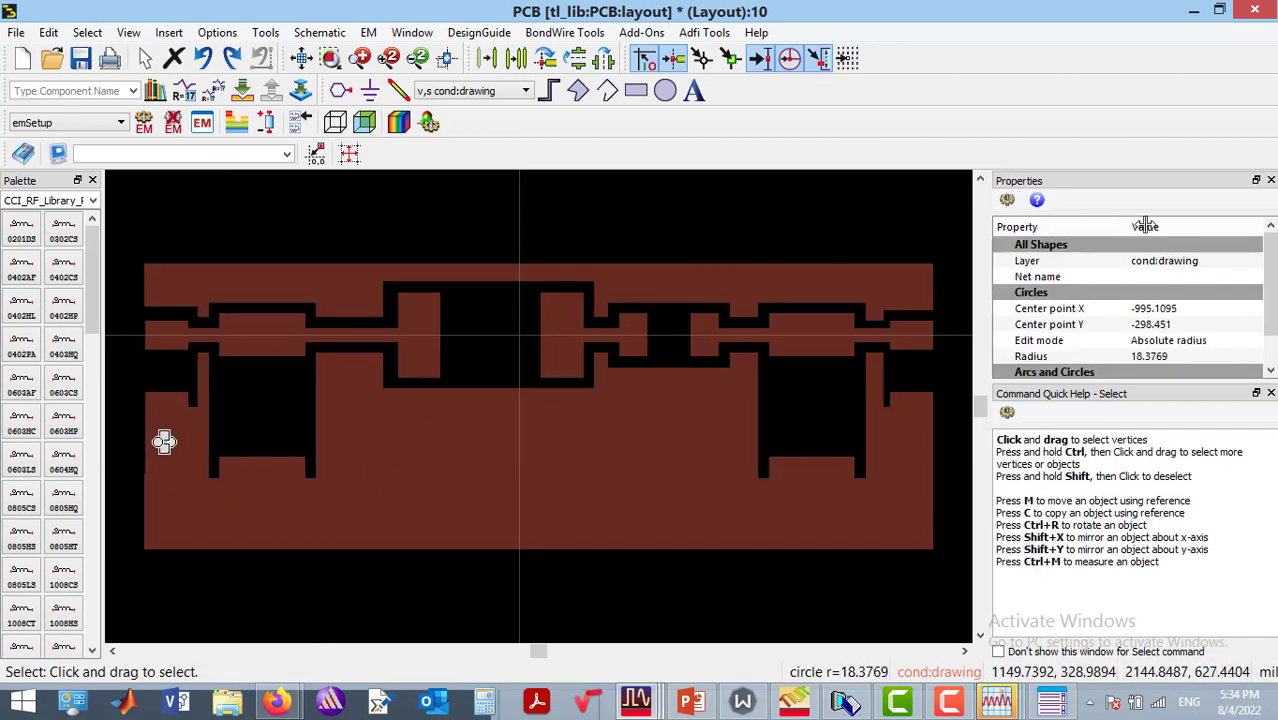
pyautogui.click(1238, 262)
pyautogui.click(1240, 266)
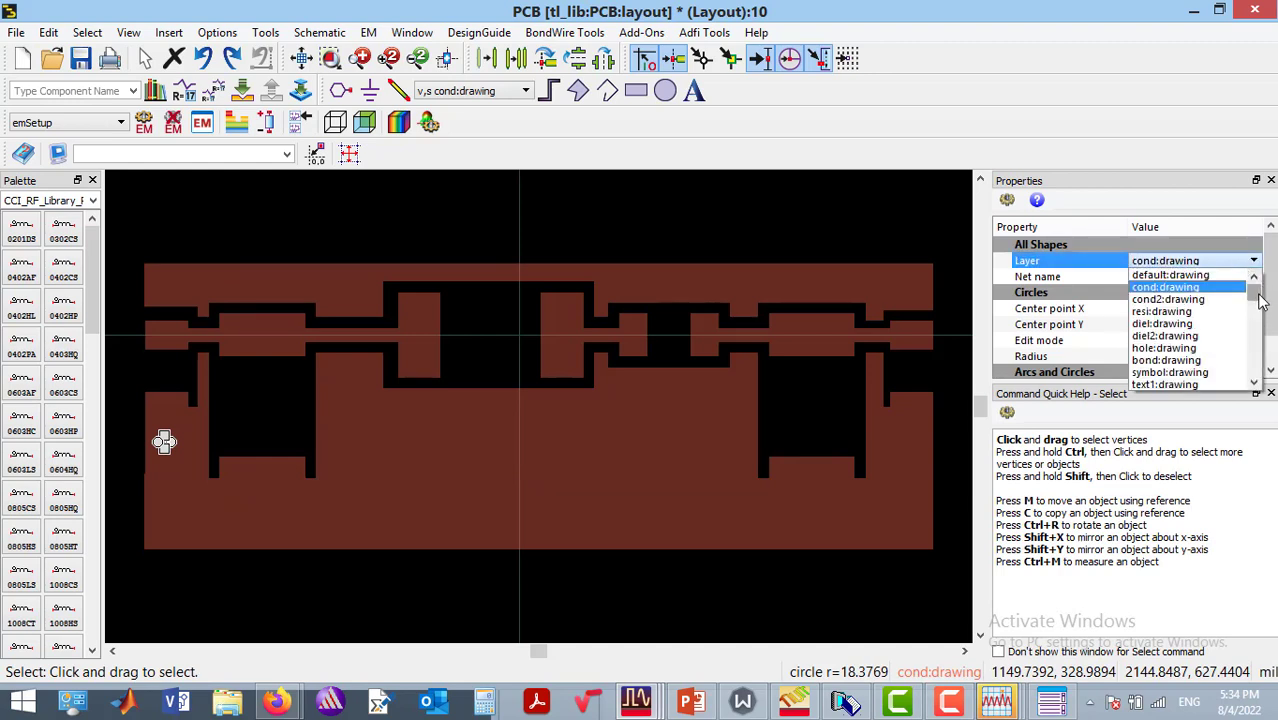
pyautogui.moveTo(1259, 295)
pyautogui.mouseDown()
pyautogui.moveTo(1259, 314)
pyautogui.moveTo(1259, 300)
pyautogui.mouseUp()
pyautogui.click(1178, 343)
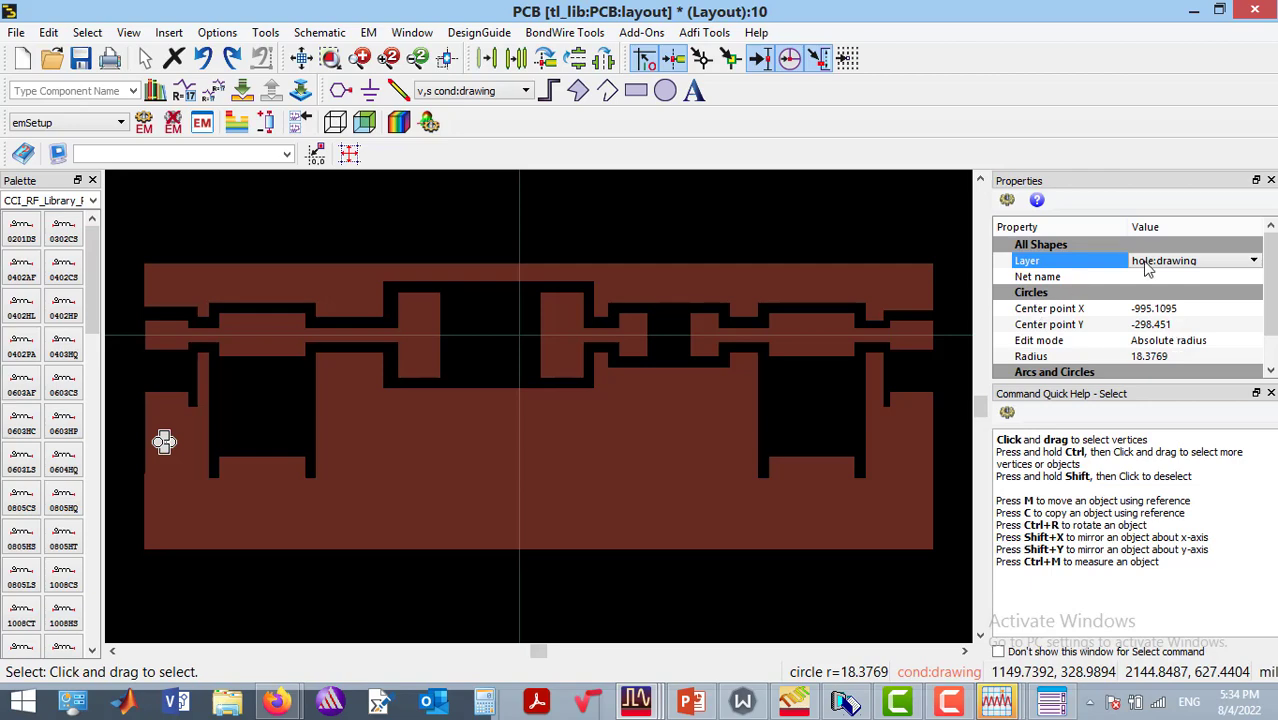
pyautogui.click(531, 586)
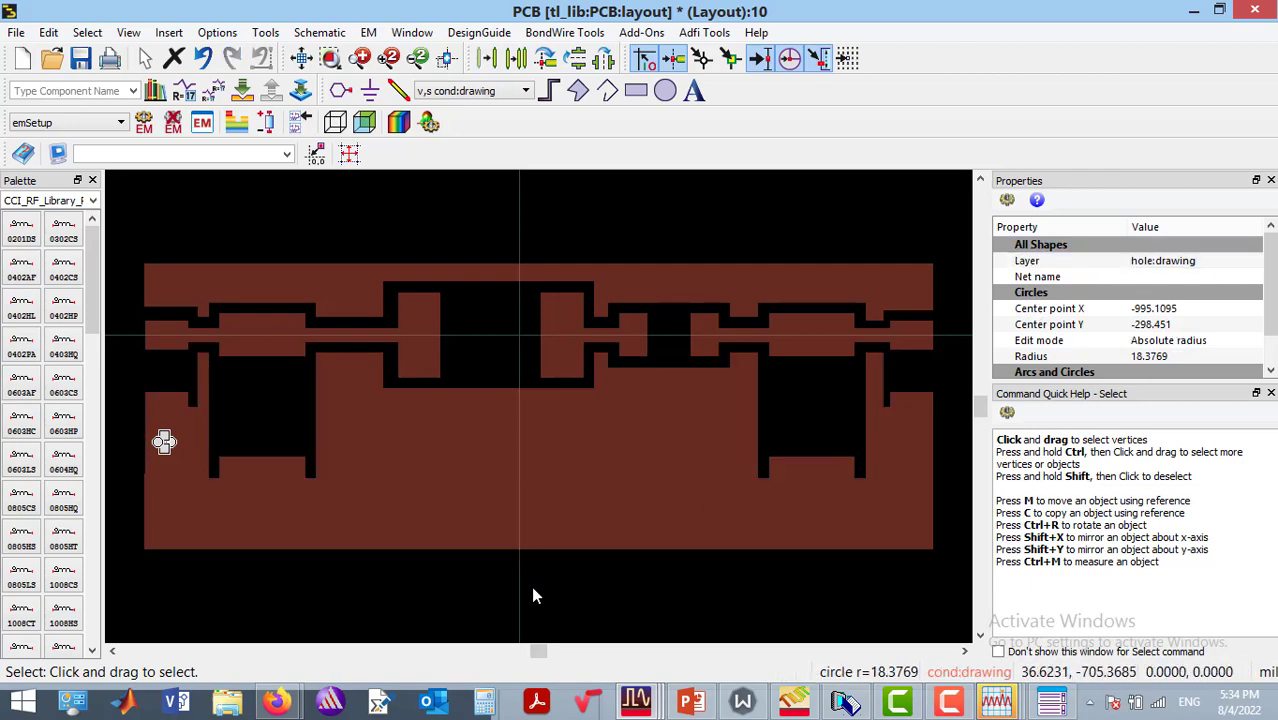
# Copy the hole circle and paste copies all over the lower and upper ground polygons as ground vias.
pyautogui.click(165, 443)
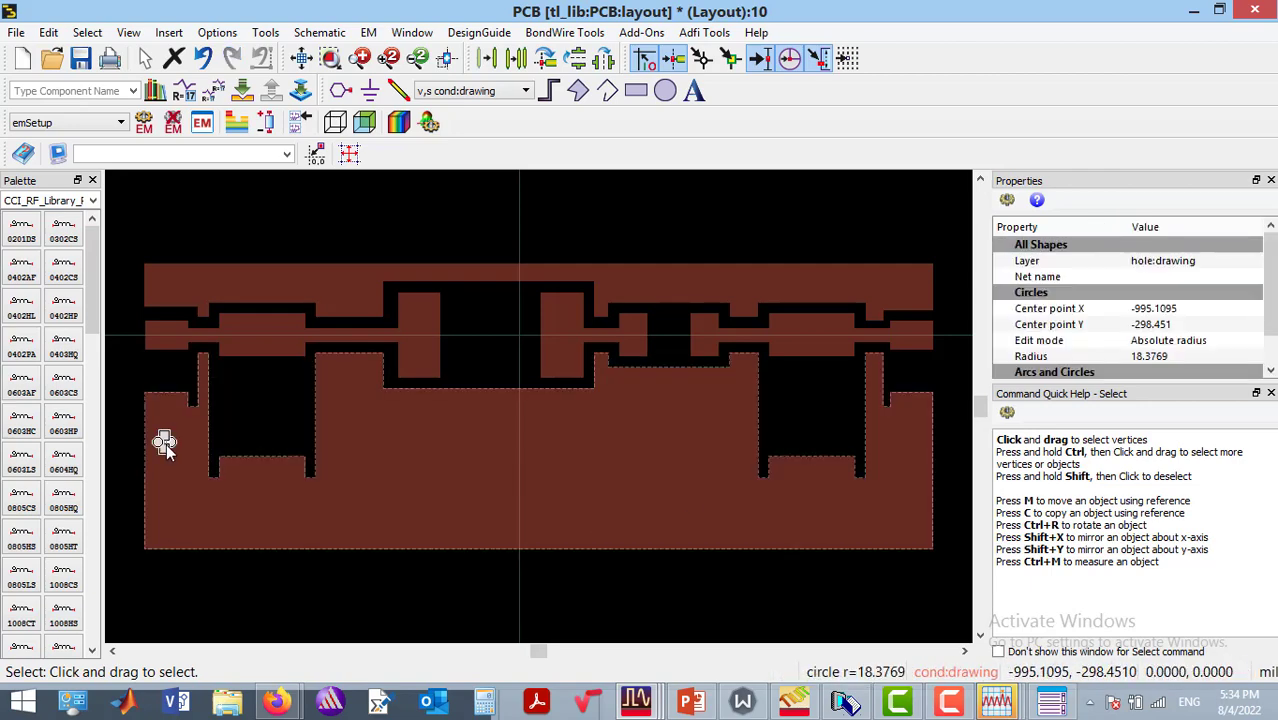
pyautogui.hotkey('ctrl', 'v')
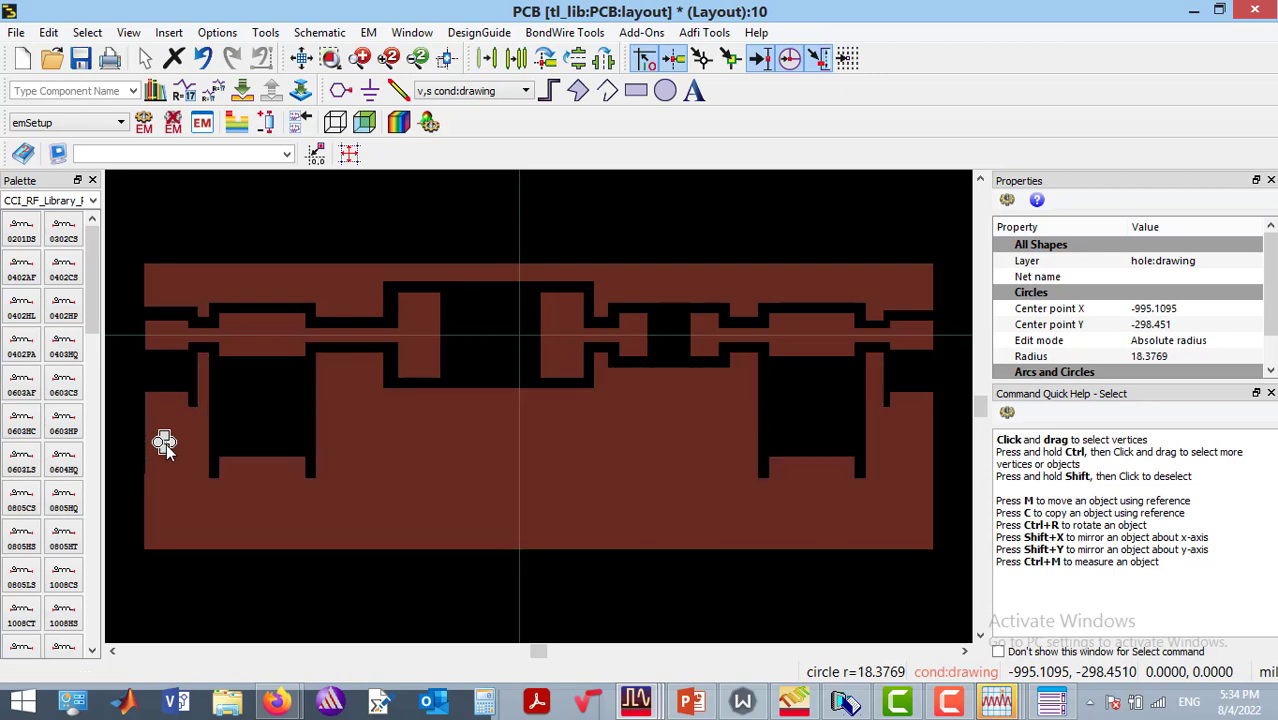
pyautogui.click(238, 476)
pyautogui.click(271, 487)
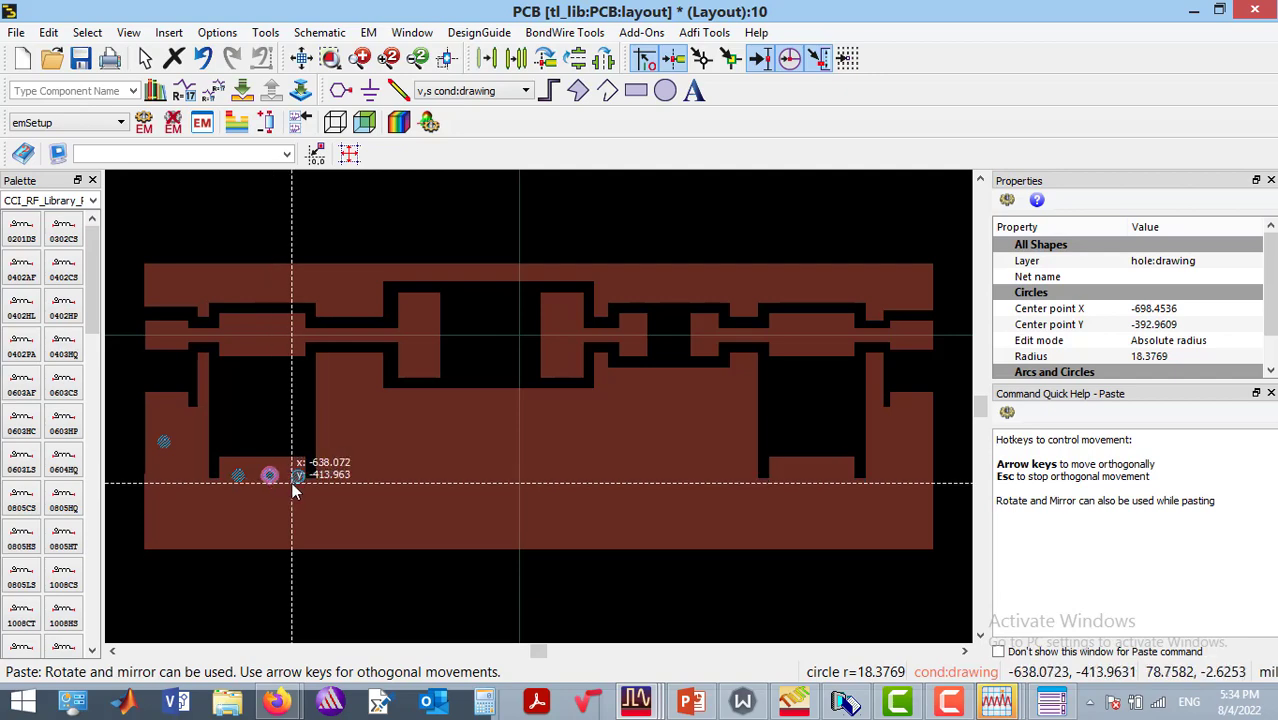
pyautogui.click(293, 488)
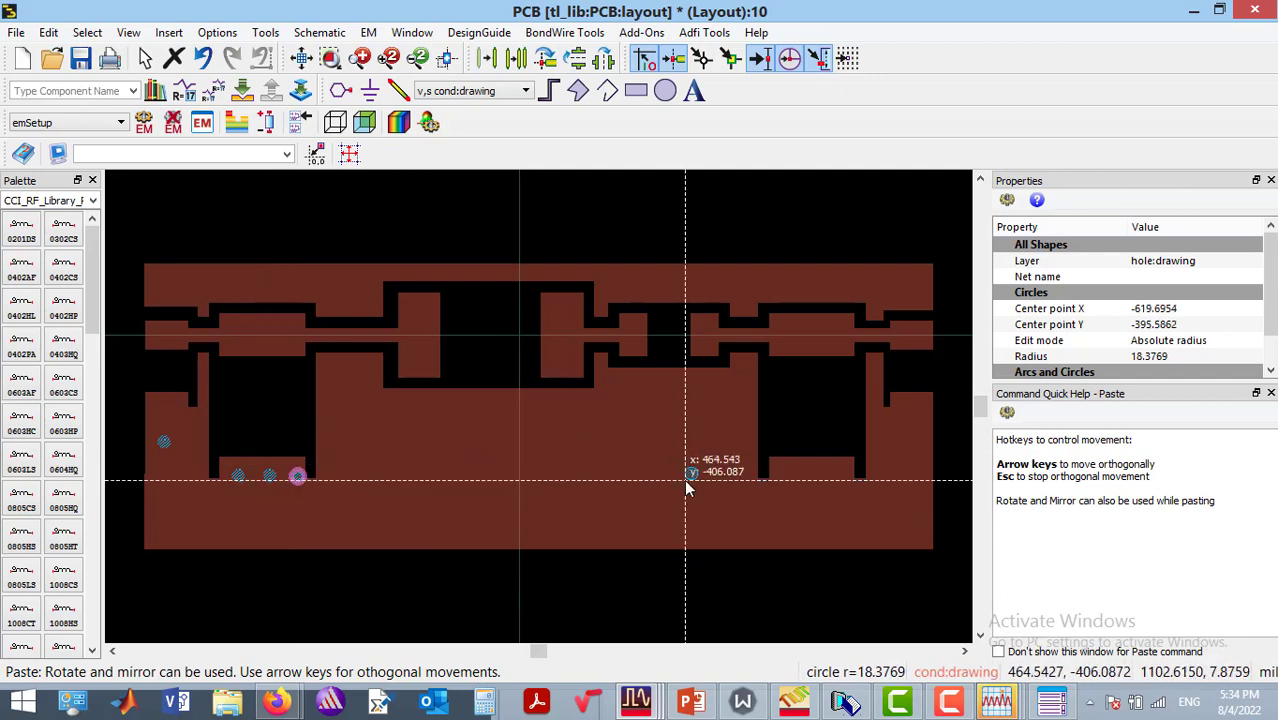
pyautogui.click(790, 488)
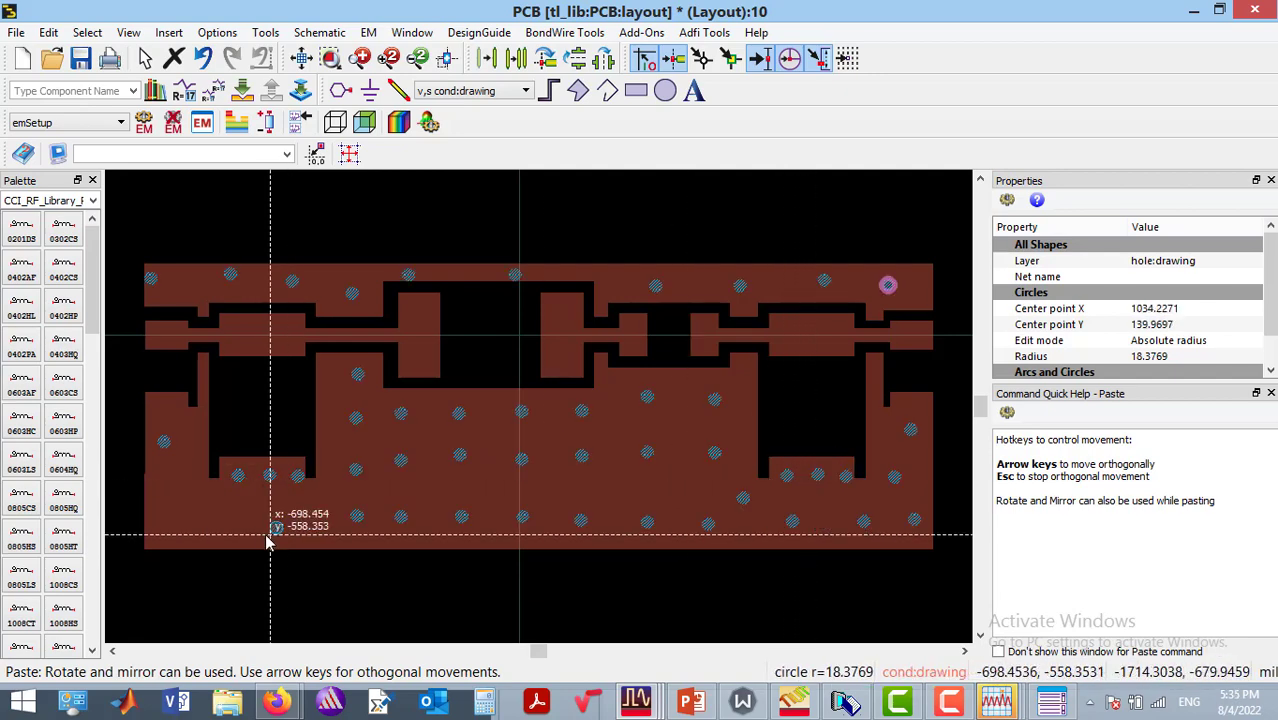
pyautogui.click(260, 540)
pyautogui.click(190, 541)
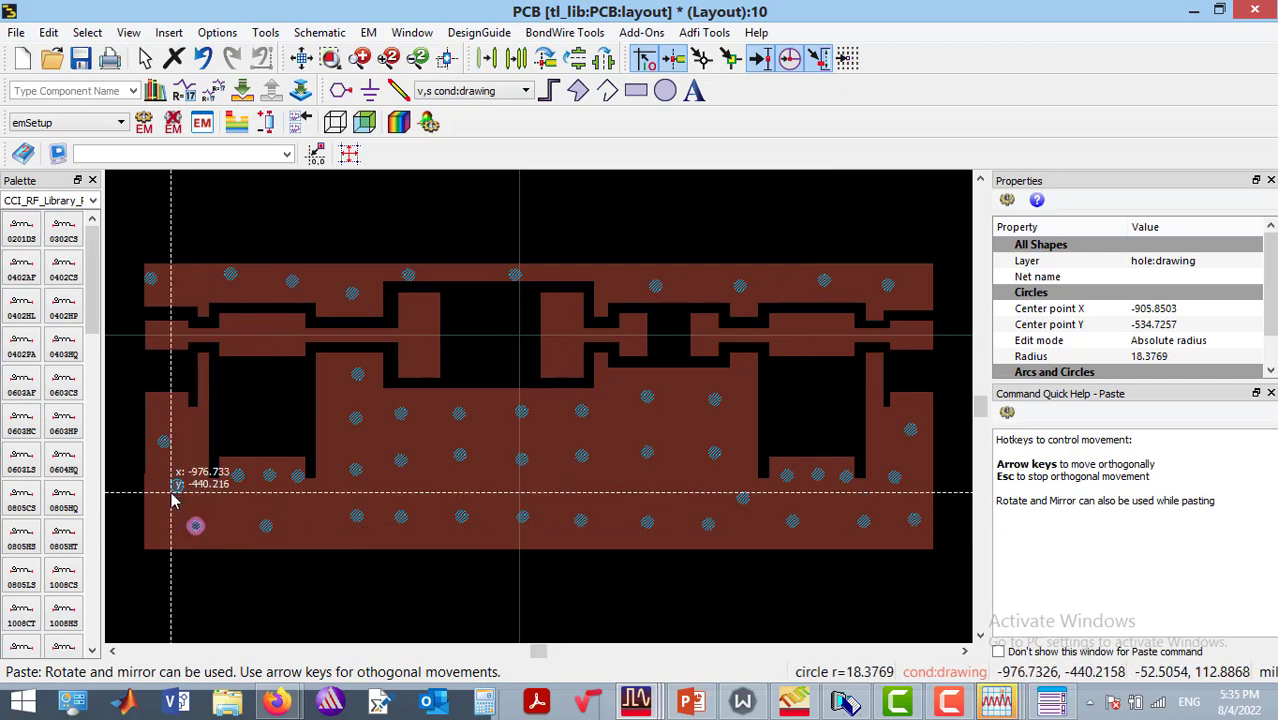
pyautogui.press('Escape')
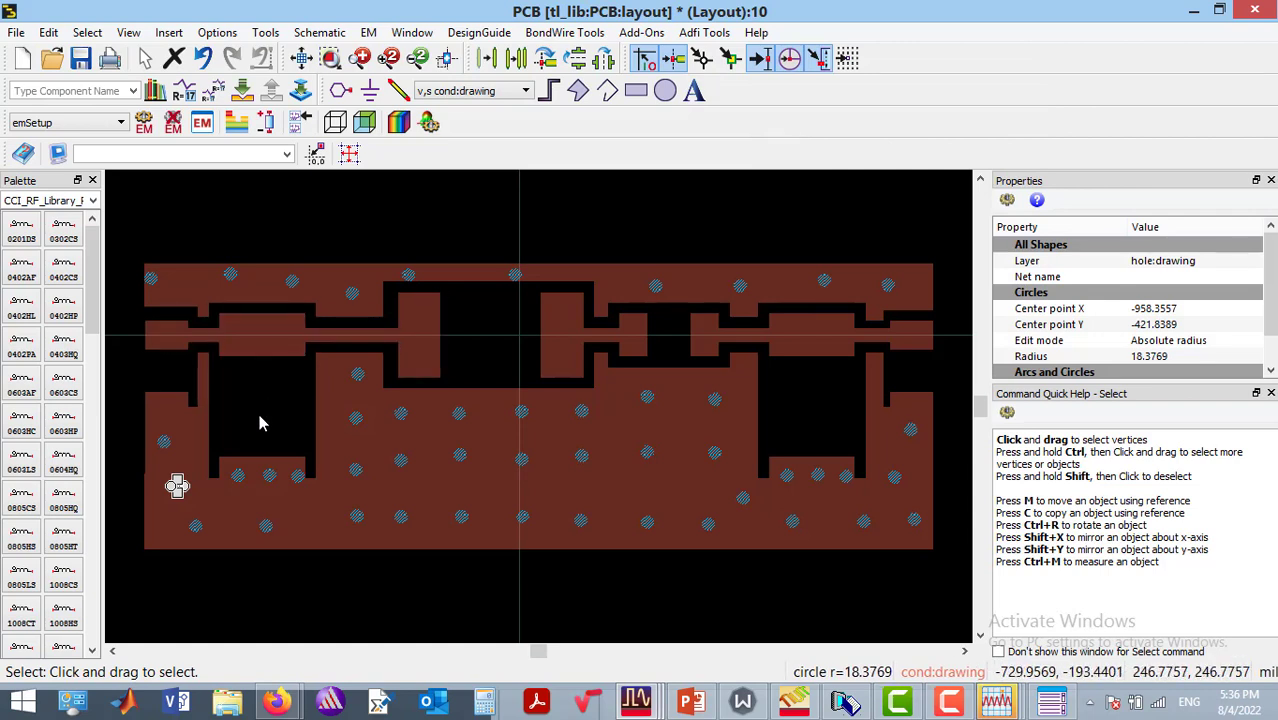
# Place a pin at the middle of the left trace's outer end, at x -1048, y 0 mil.
pyautogui.click(339, 91)
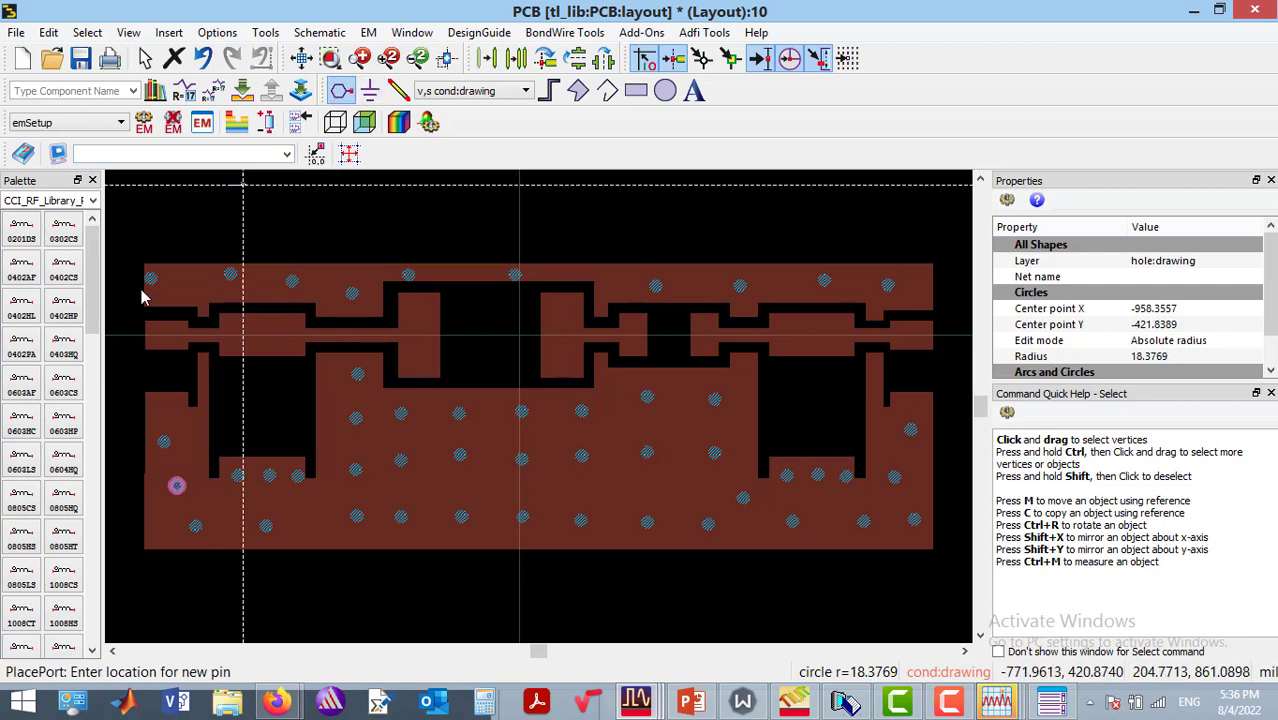
pyautogui.click(141, 340)
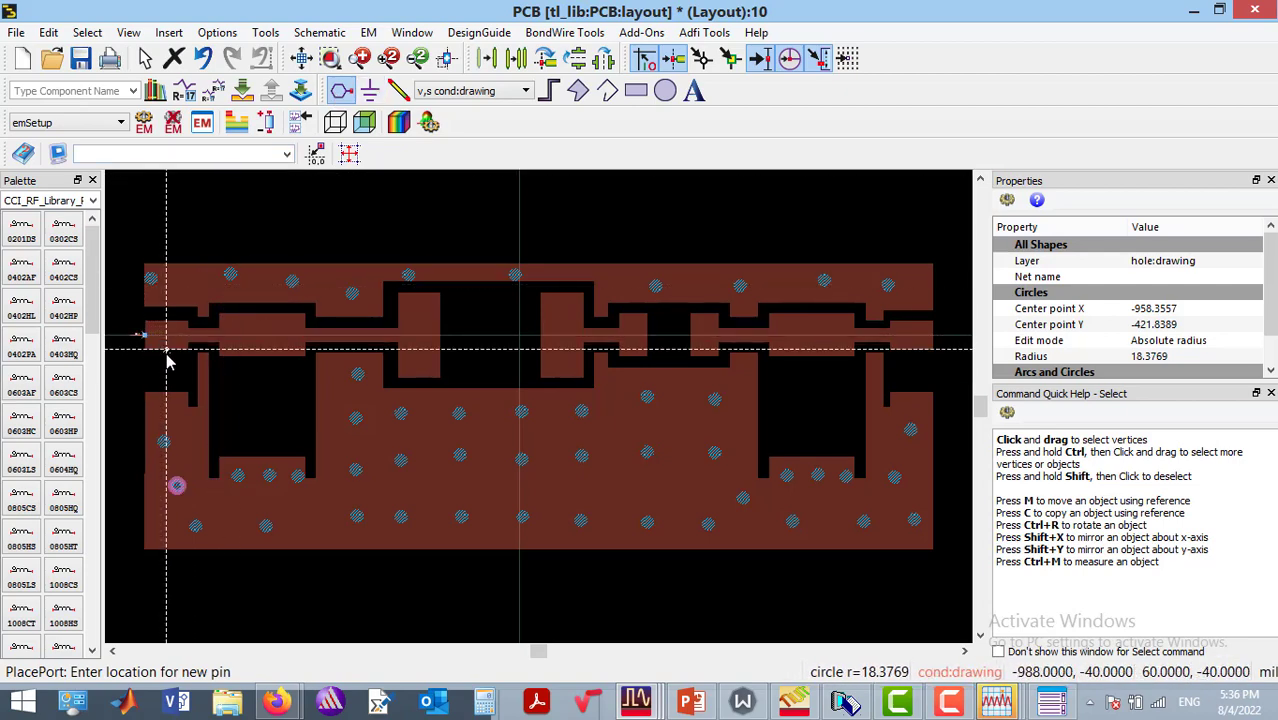
pyautogui.click(166, 351)
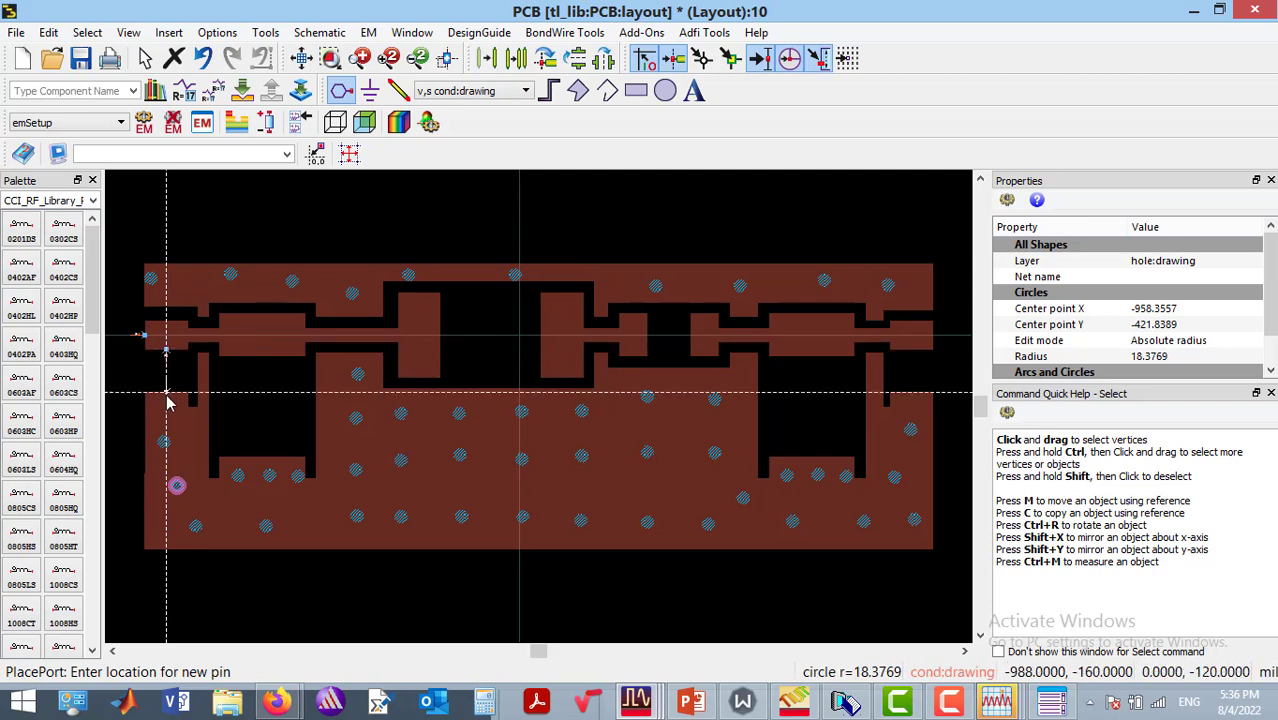
pyautogui.press('Escape')
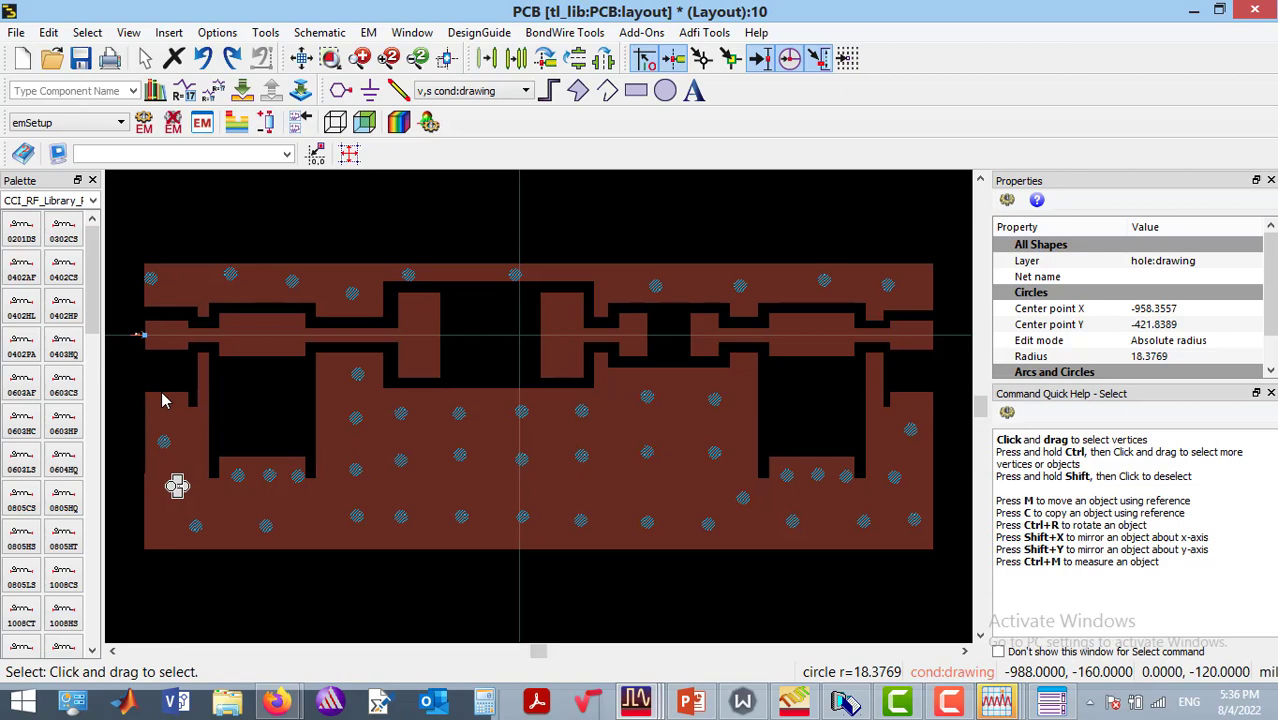
pyautogui.click(195, 237)
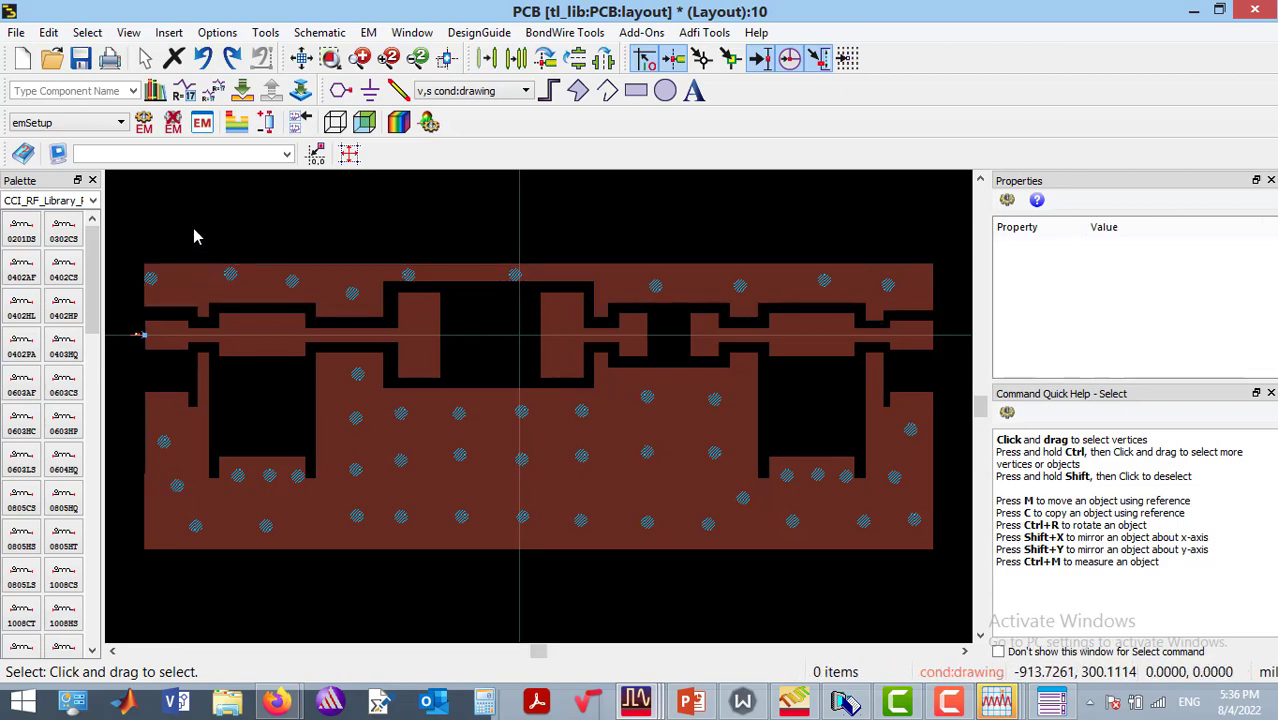
# Place a pin at the right trace's outer end and facing pin pairs across the two left gaps between trace and lower ground.
pyautogui.click(340, 90)
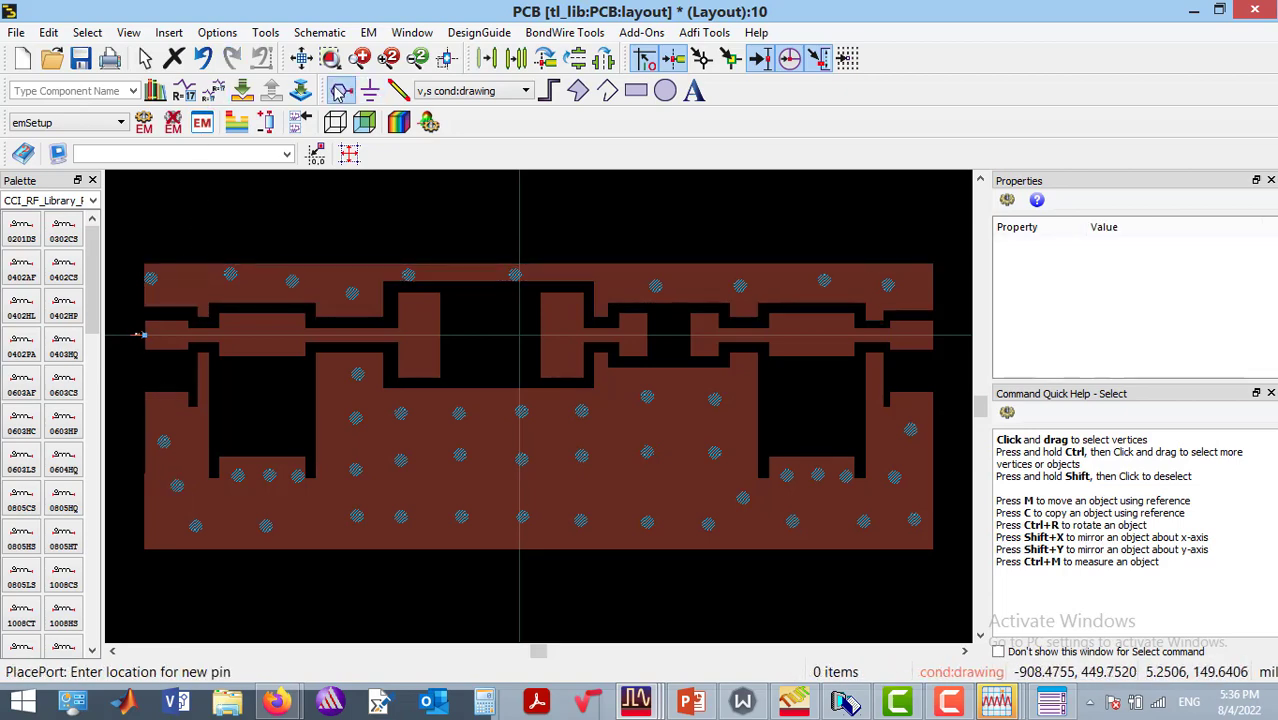
pyautogui.click(938, 338)
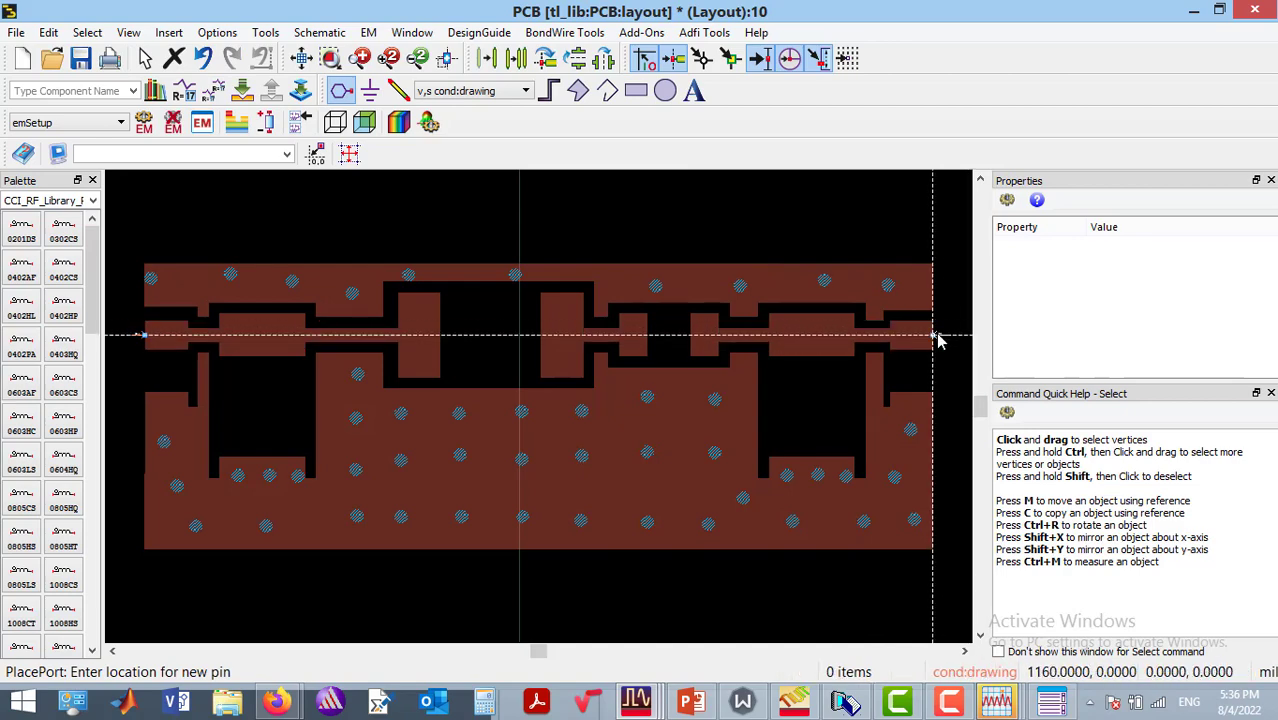
pyautogui.click(167, 364)
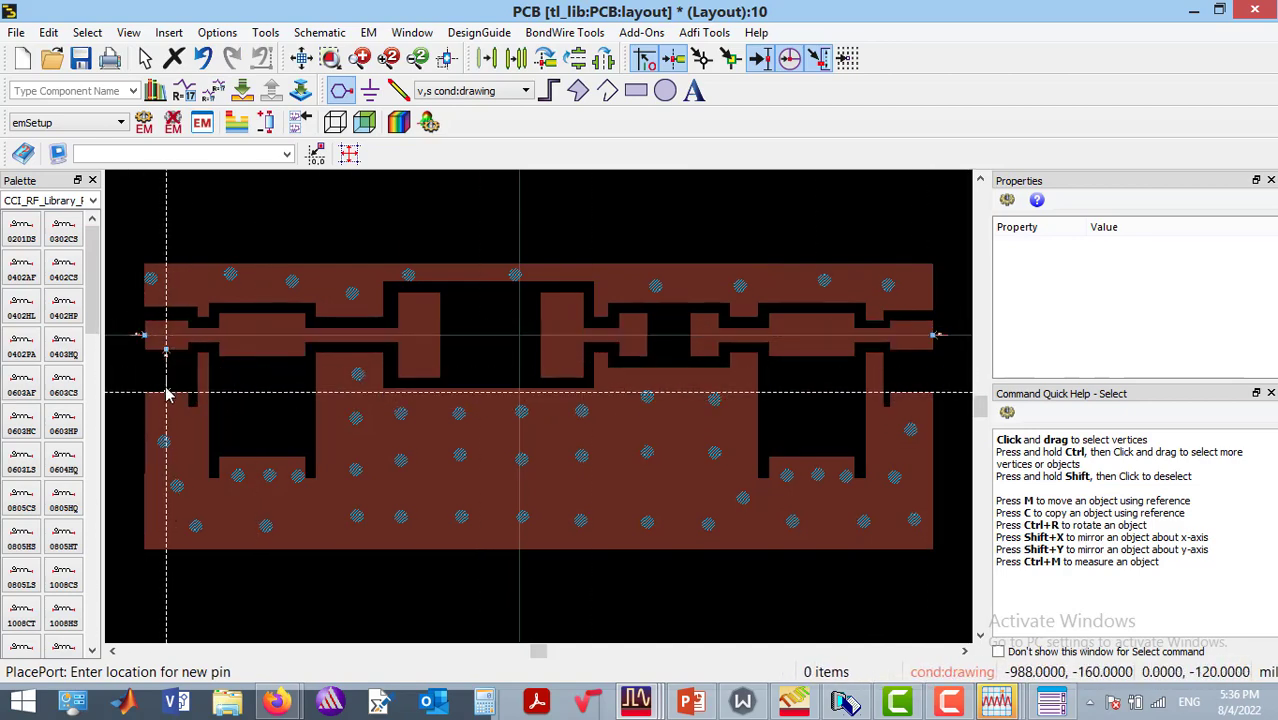
pyautogui.click(166, 394)
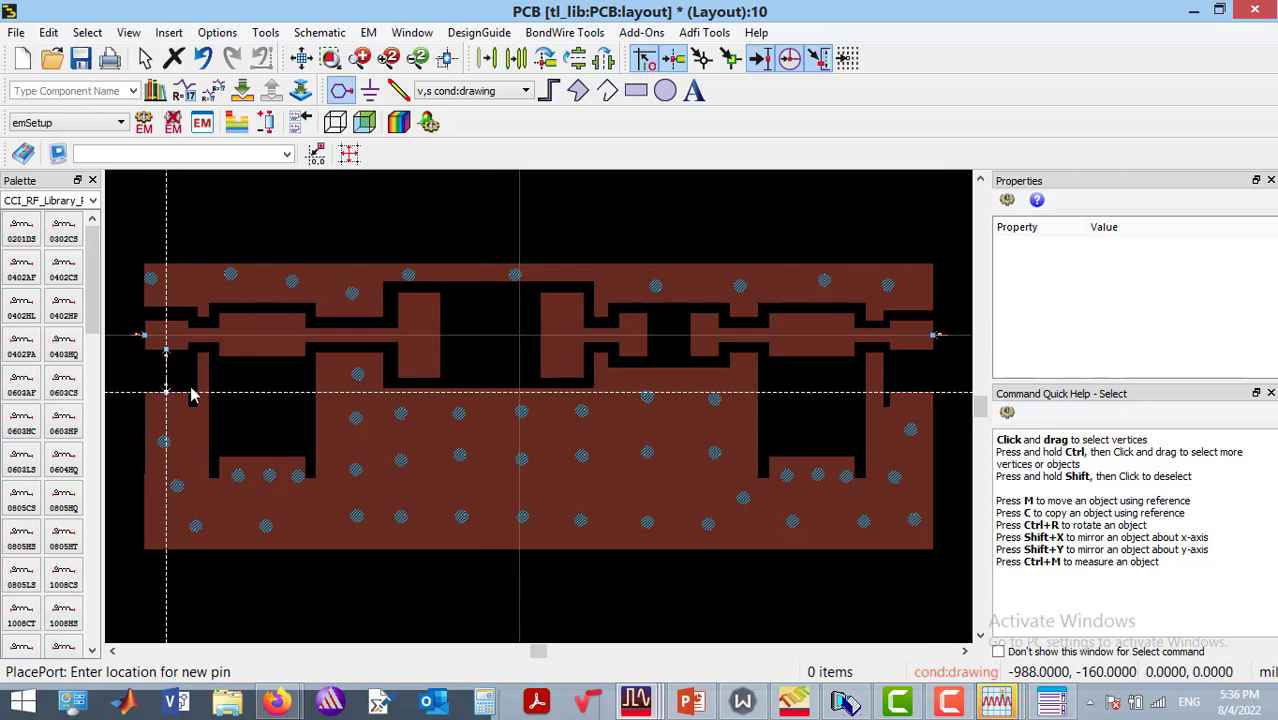
pyautogui.click(260, 364)
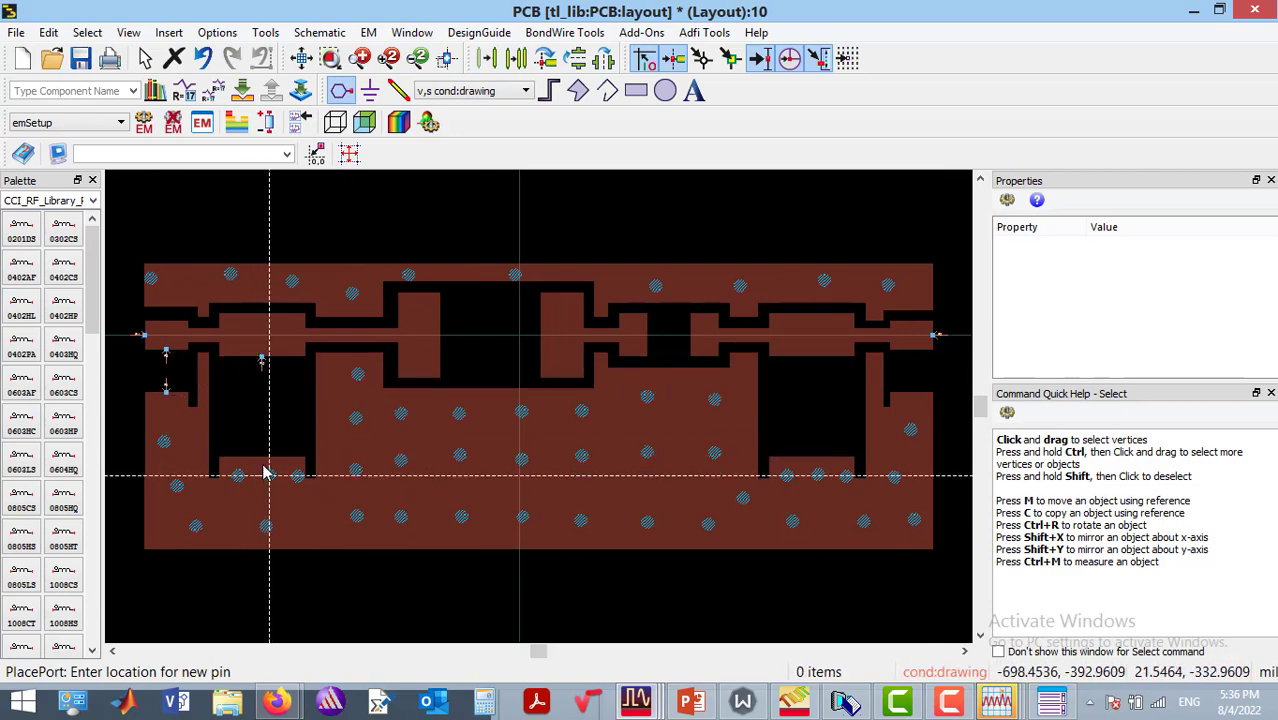
pyautogui.click(265, 462)
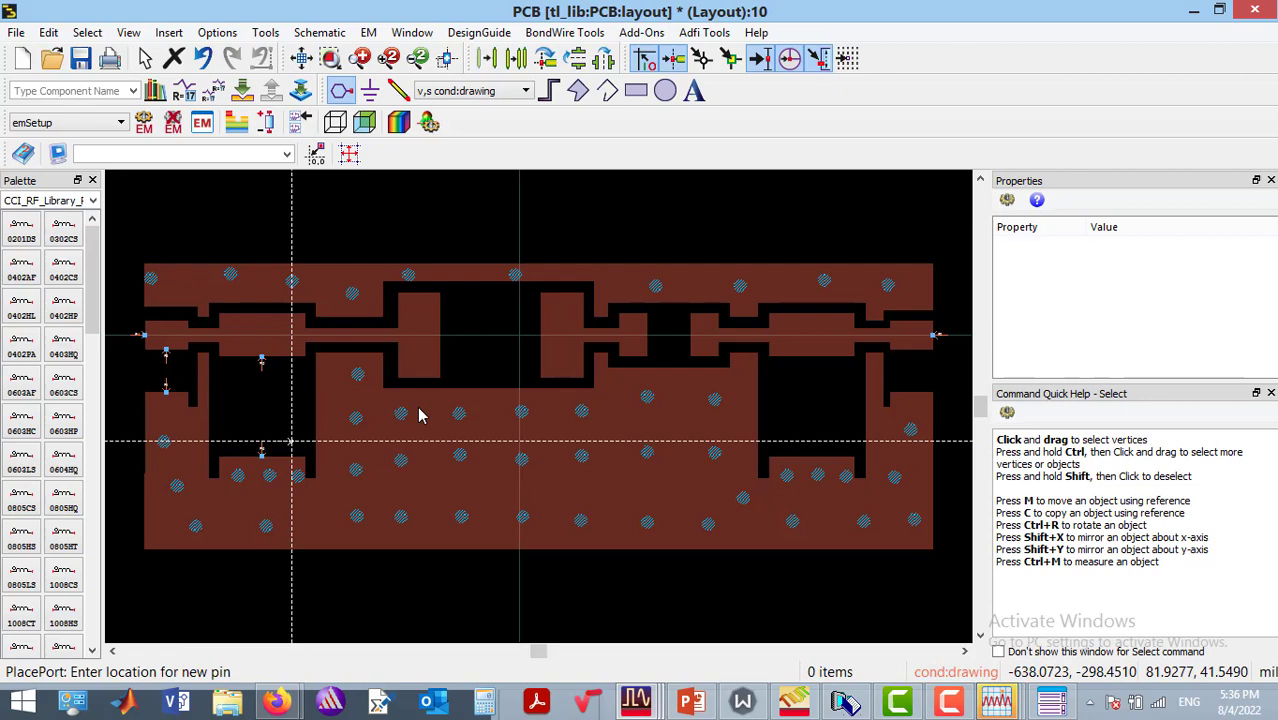
# Place facing pin pairs across the two series gaps in the trace and the two right gaps between trace and lower ground.
pyautogui.click(447, 342)
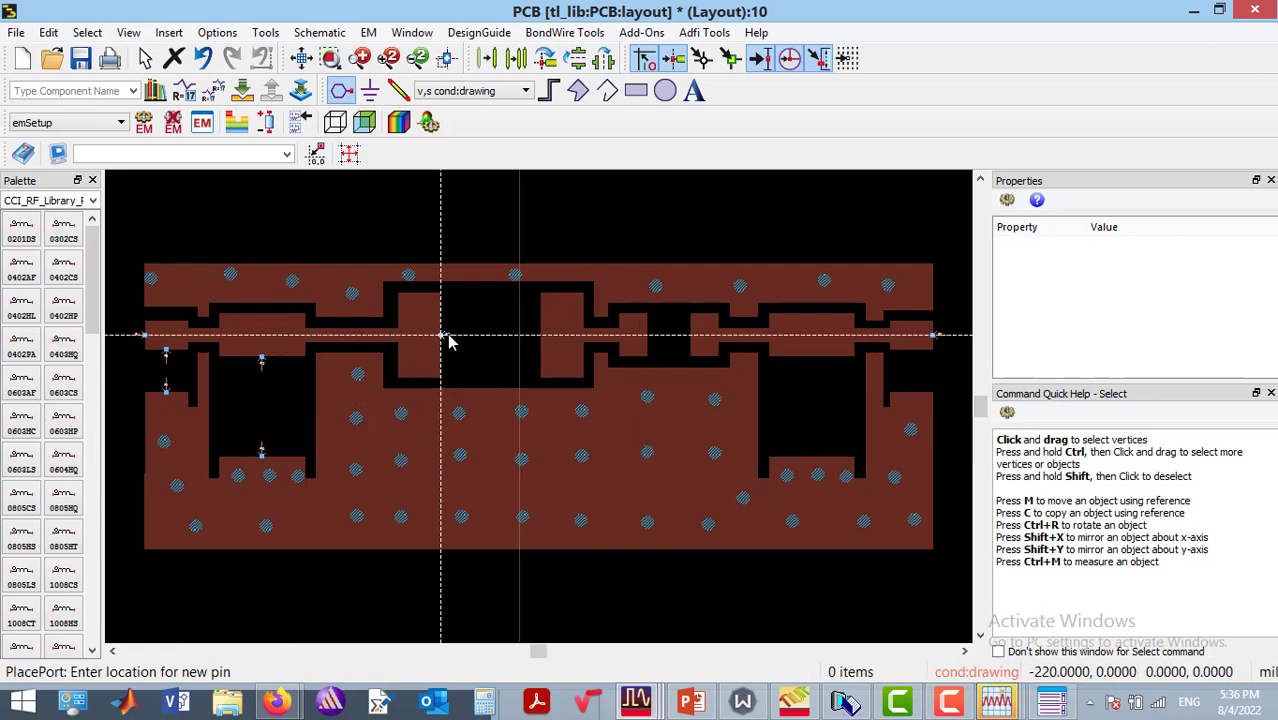
pyautogui.click(536, 341)
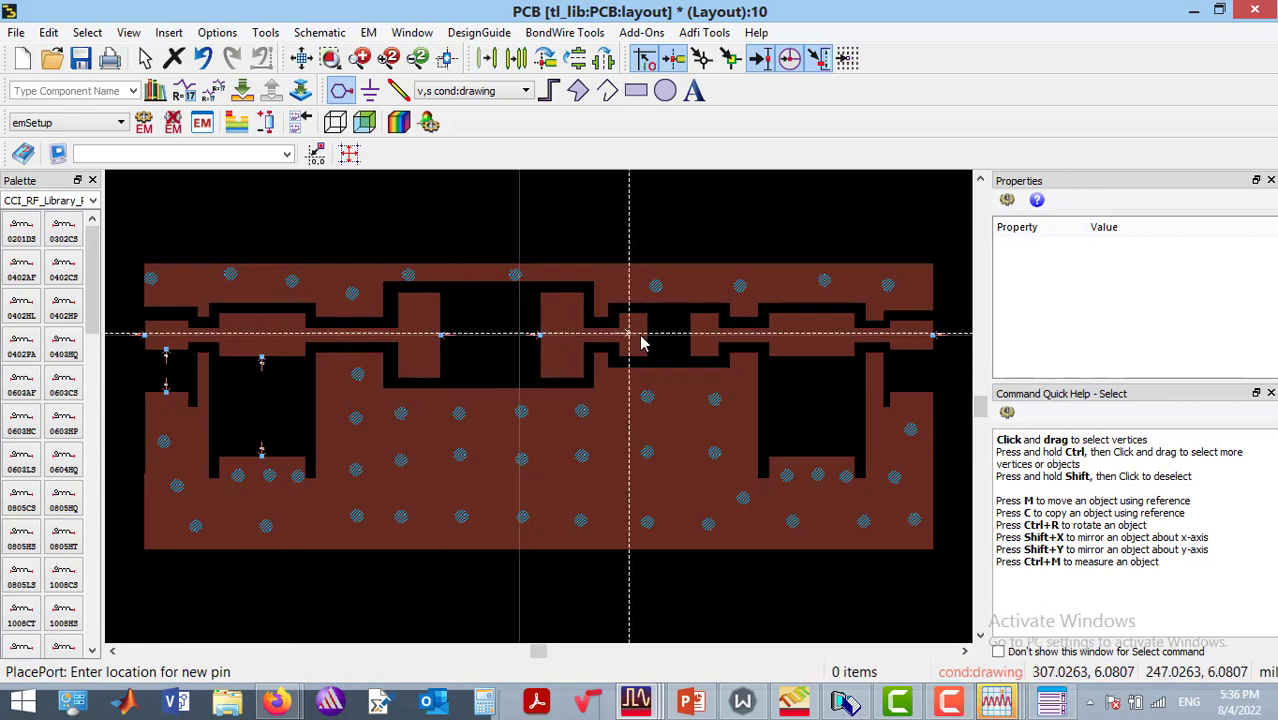
pyautogui.click(646, 342)
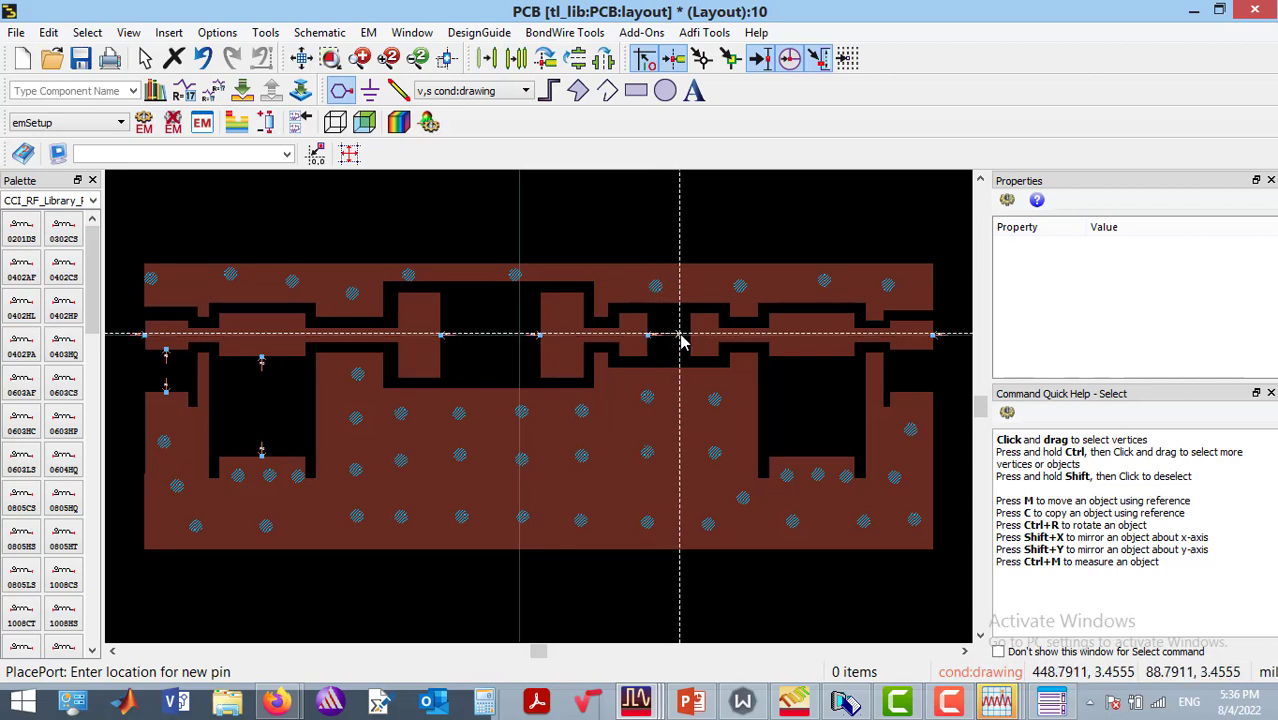
pyautogui.click(811, 366)
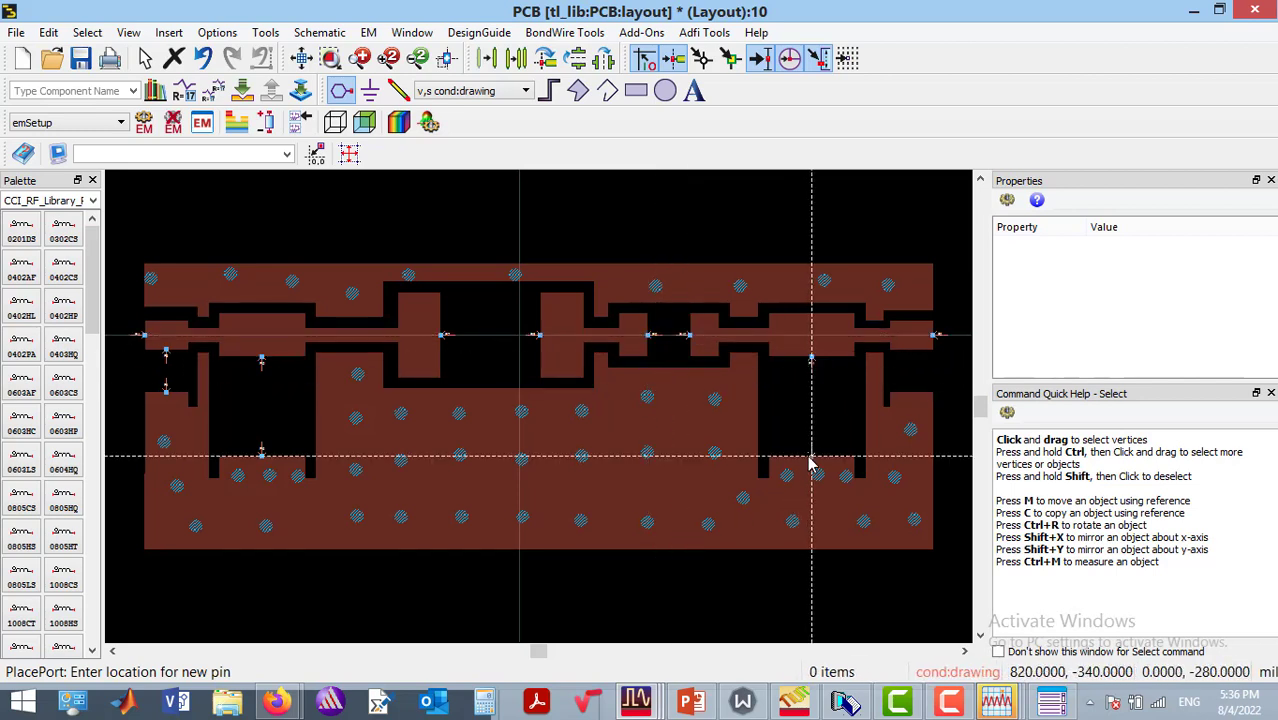
pyautogui.click(912, 362)
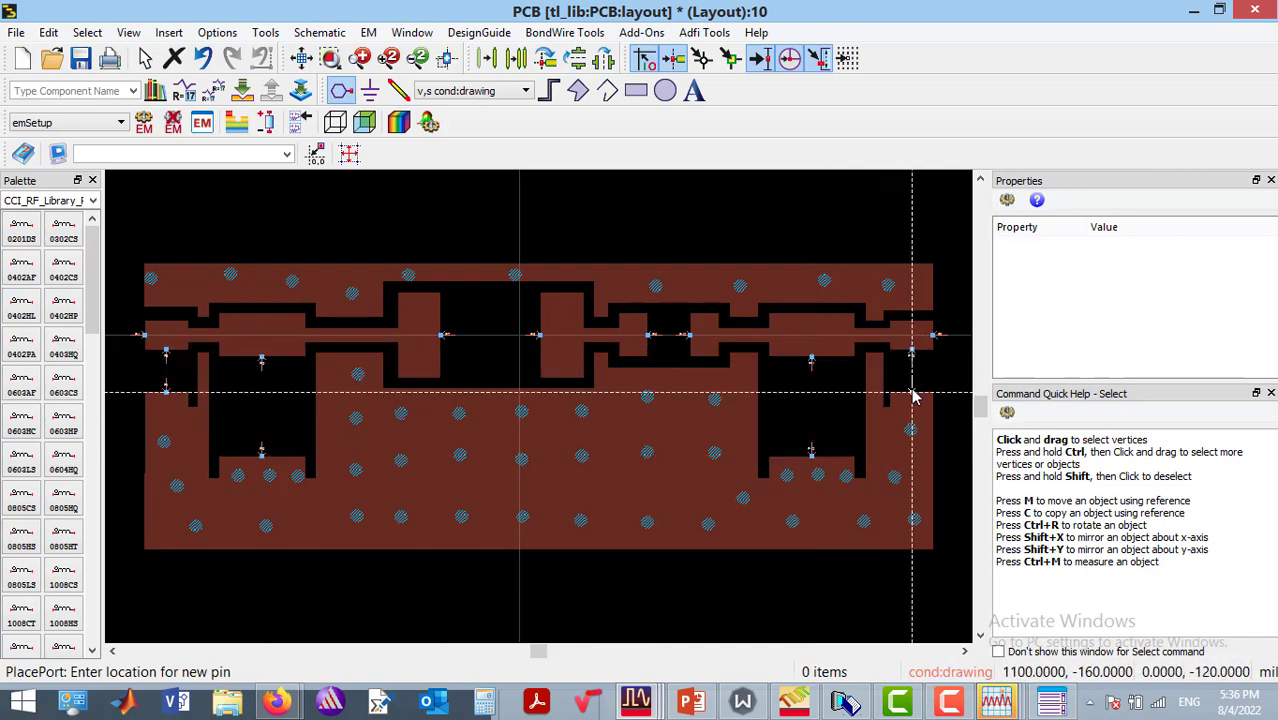
pyautogui.click(912, 395)
pyautogui.press('Escape')
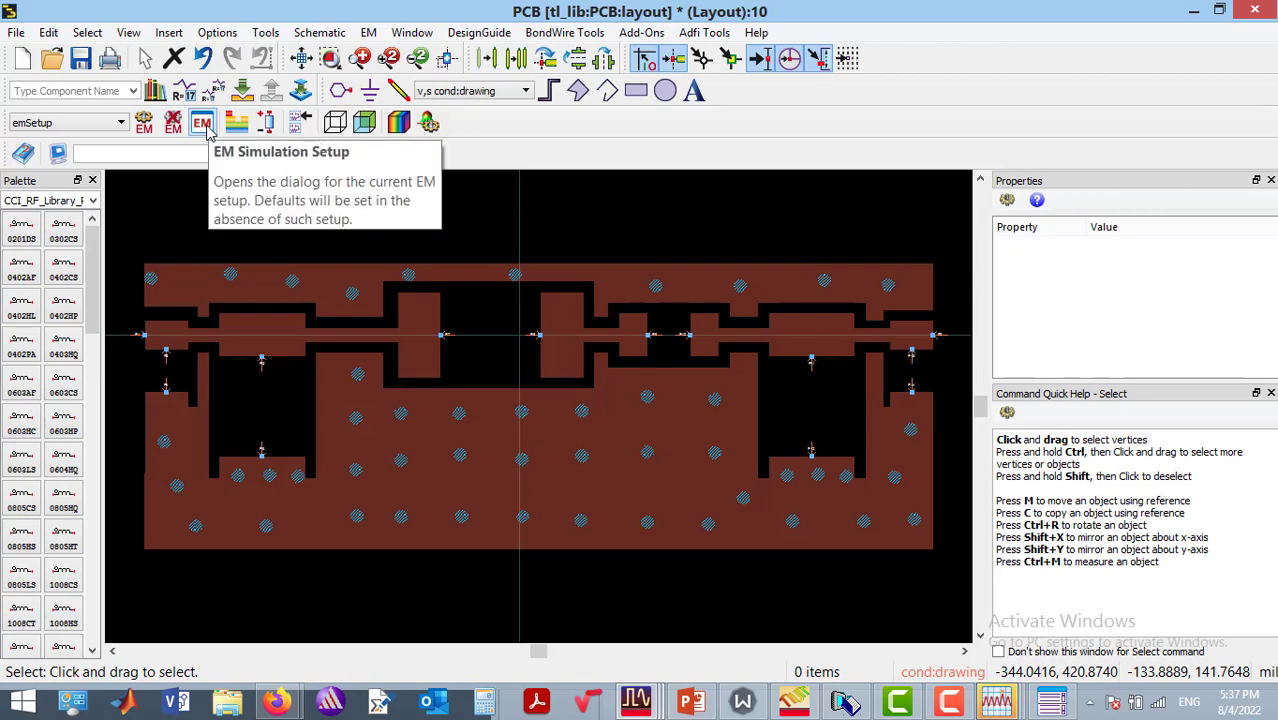
# Open the EM simulation setup for the PCB layout on its Ports page and maximize its window.
pyautogui.click(203, 131)
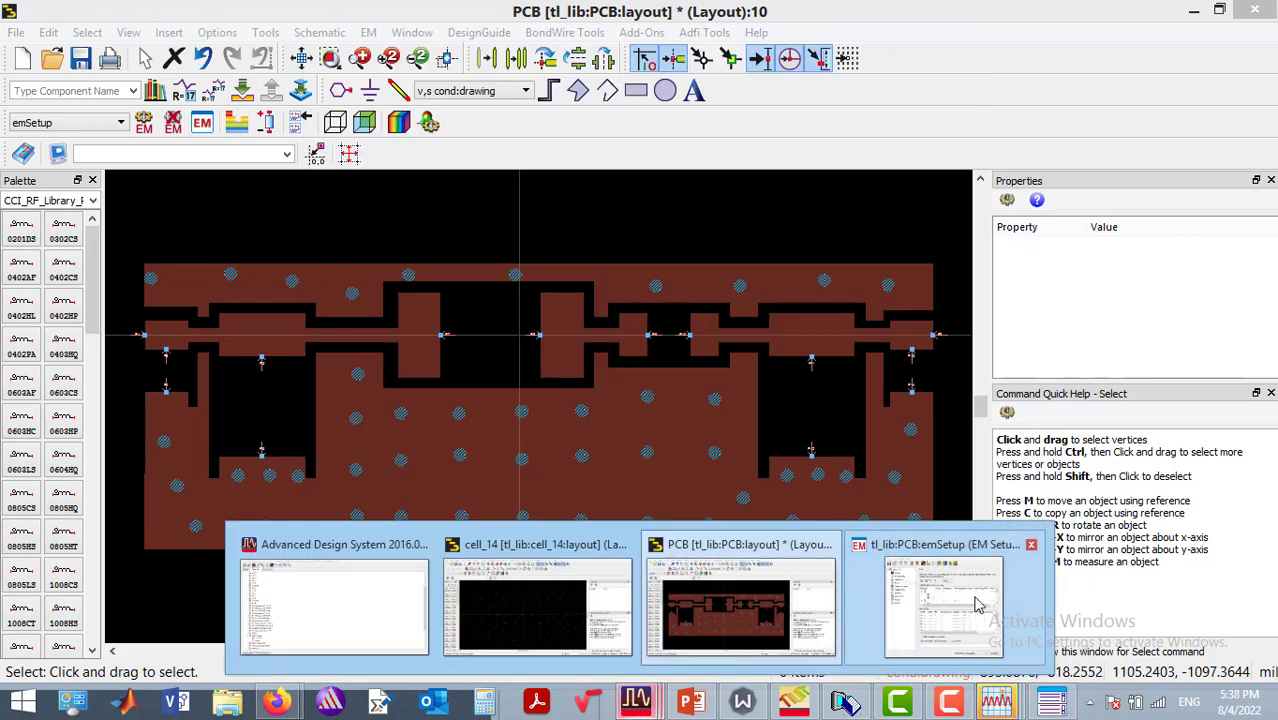
pyautogui.click(978, 604)
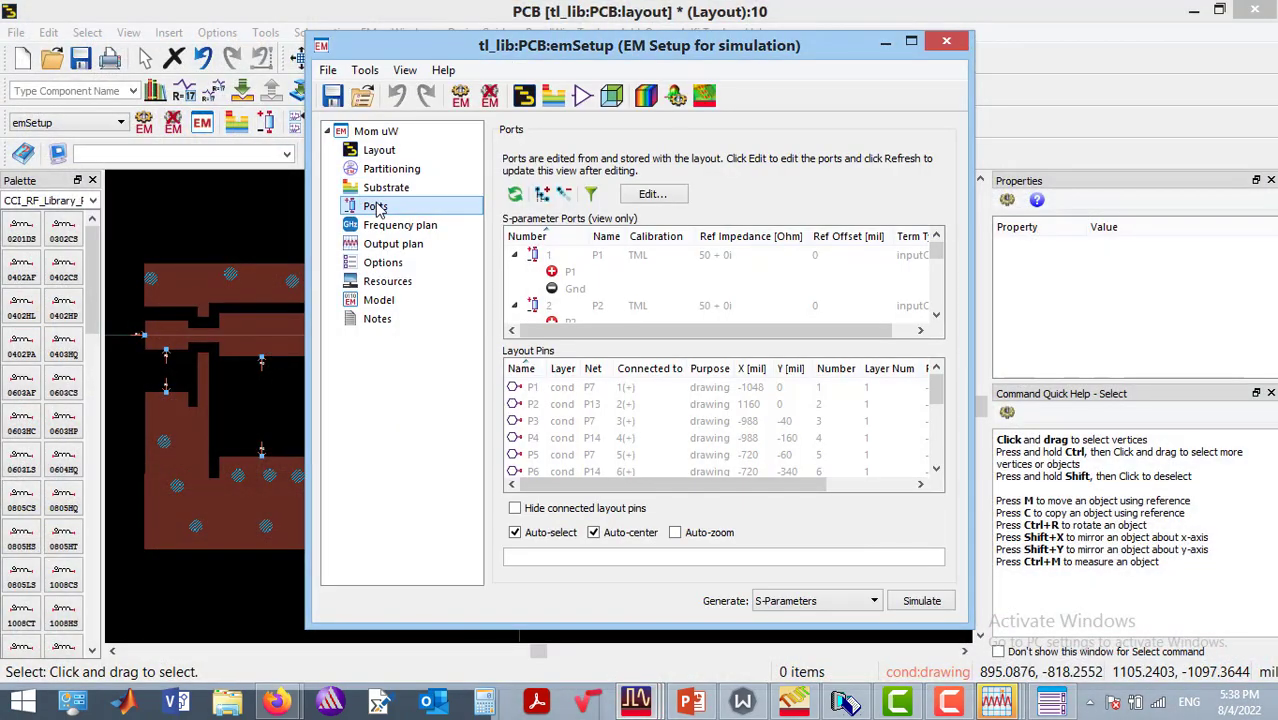
pyautogui.click(911, 41)
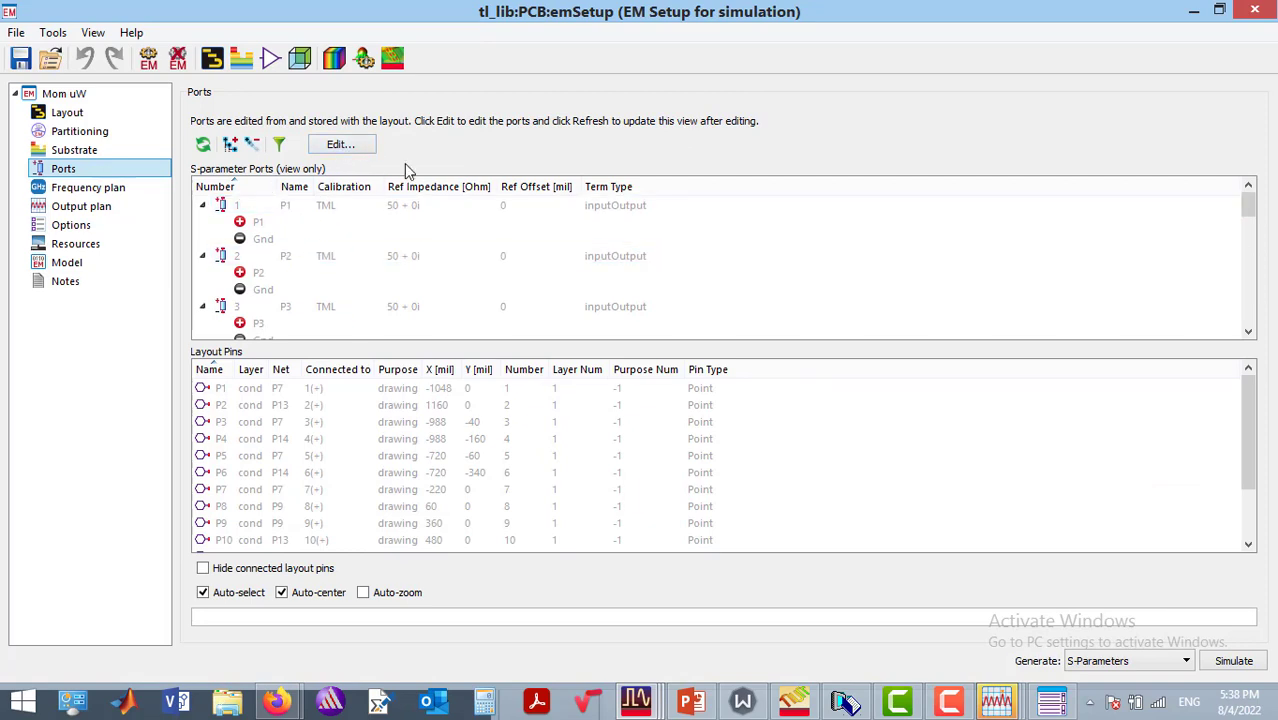
# Open the layout's ports for editing in a maximized Port Editor and make pin P4 the negative terminal of port P3.
pyautogui.click(345, 147)
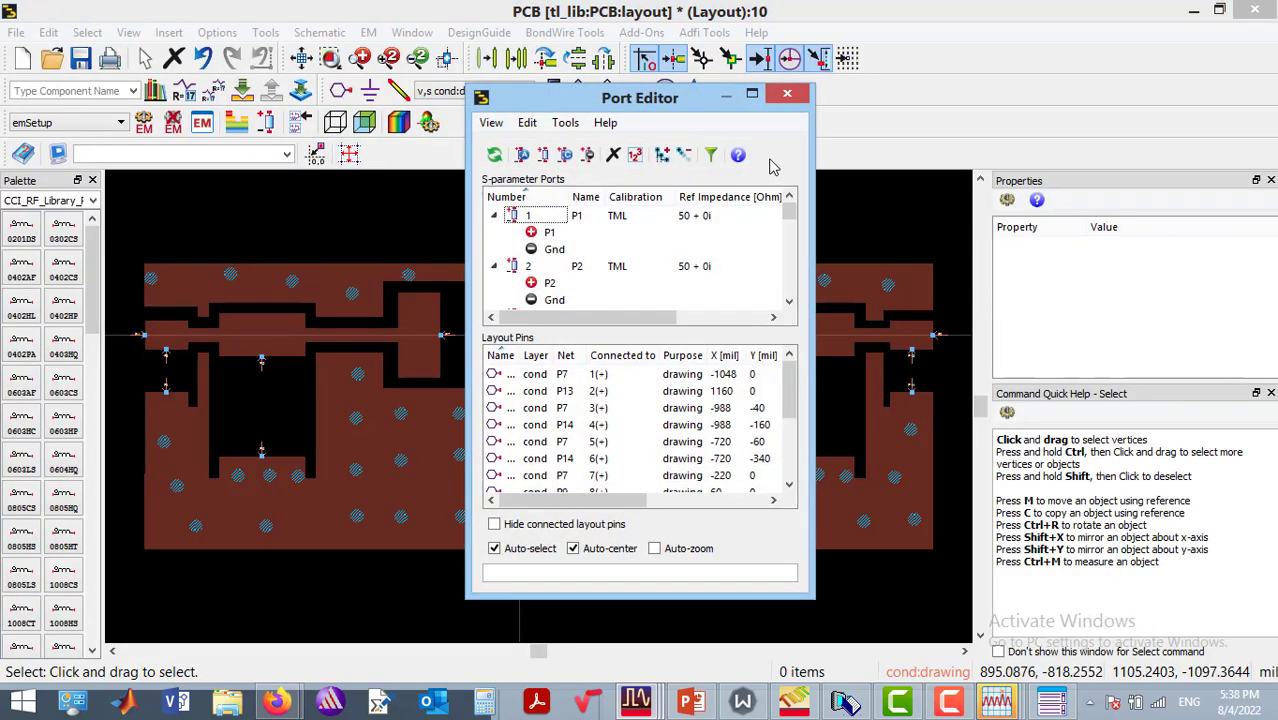
pyautogui.click(752, 95)
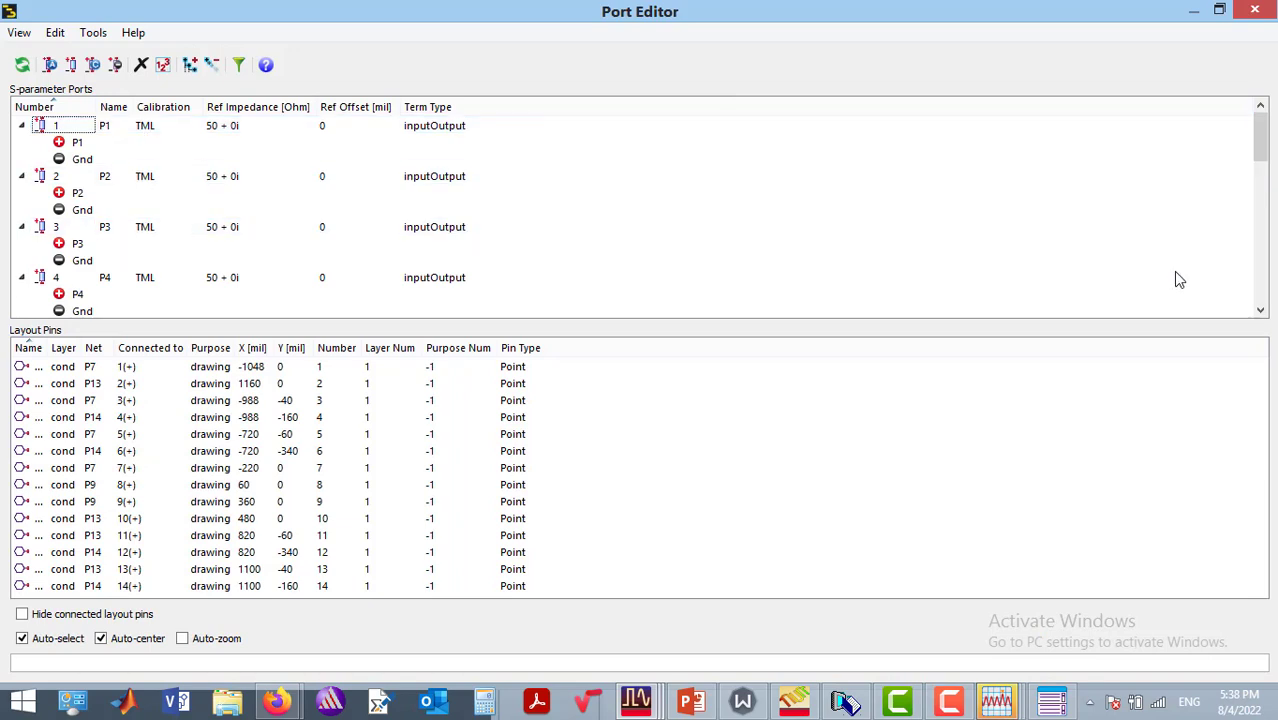
pyautogui.click(1260, 311)
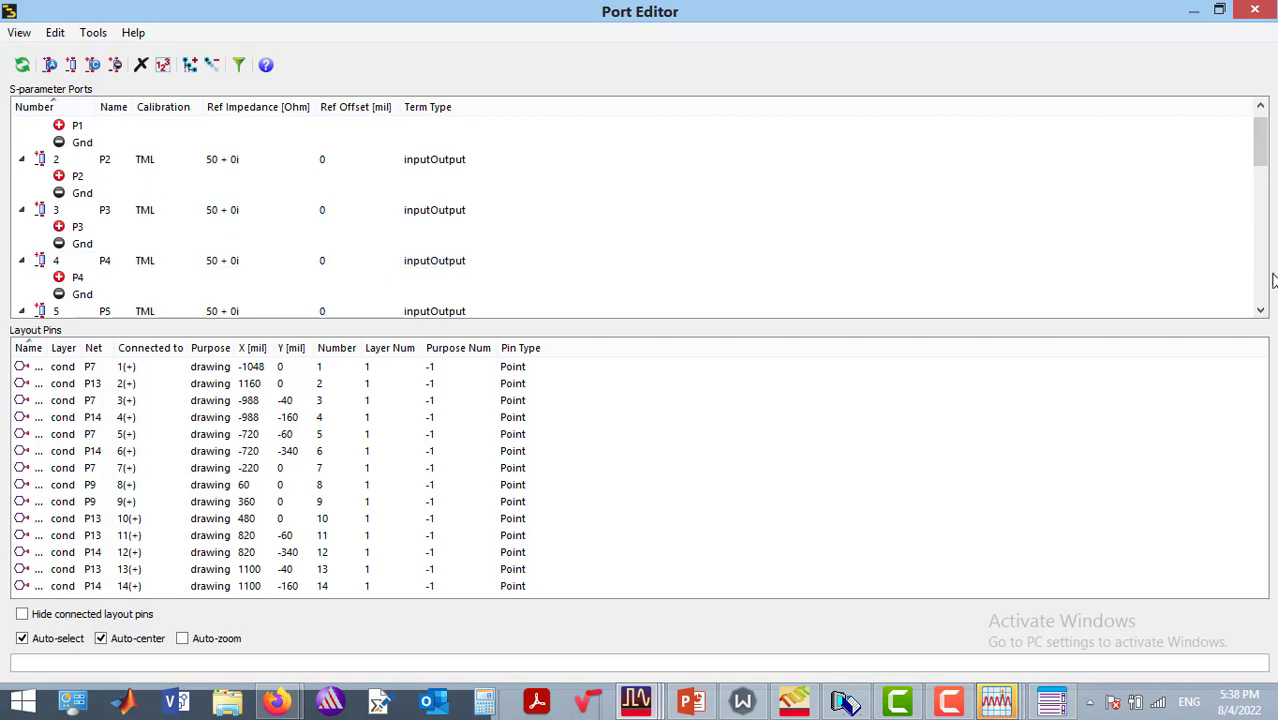
pyautogui.click(1260, 311)
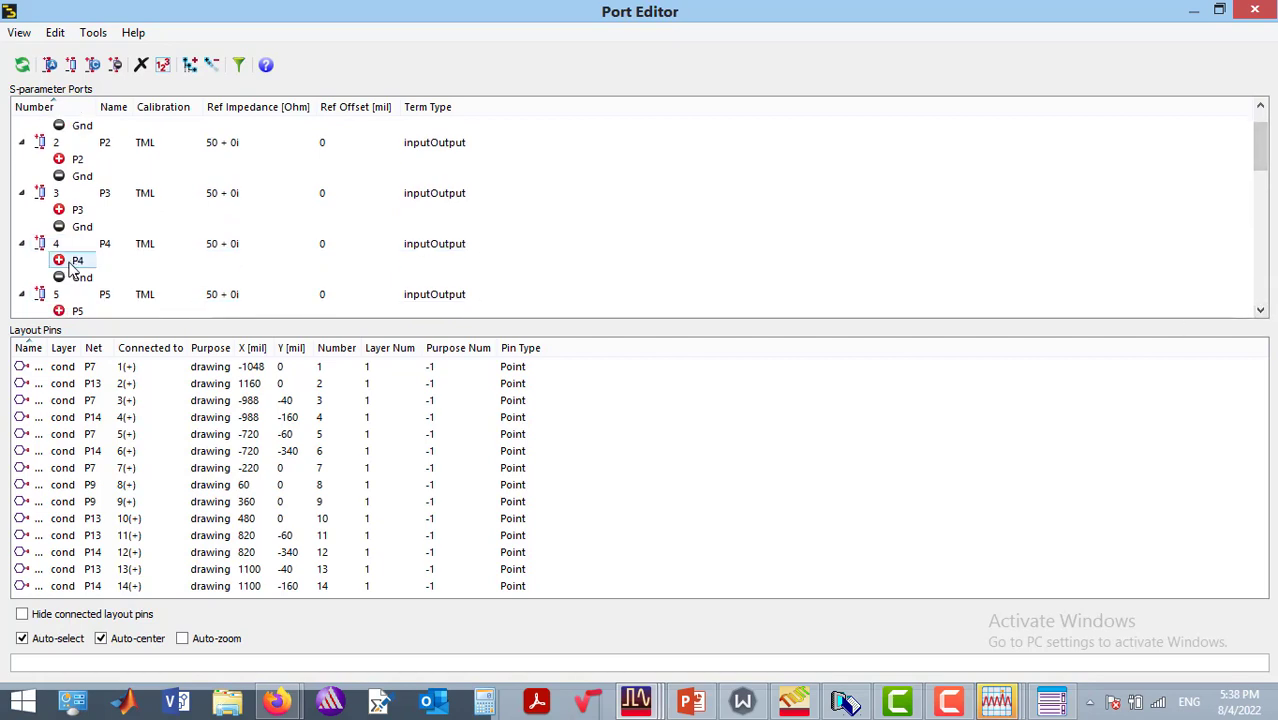
pyautogui.moveTo(78, 265); pyautogui.dragTo(72, 234)
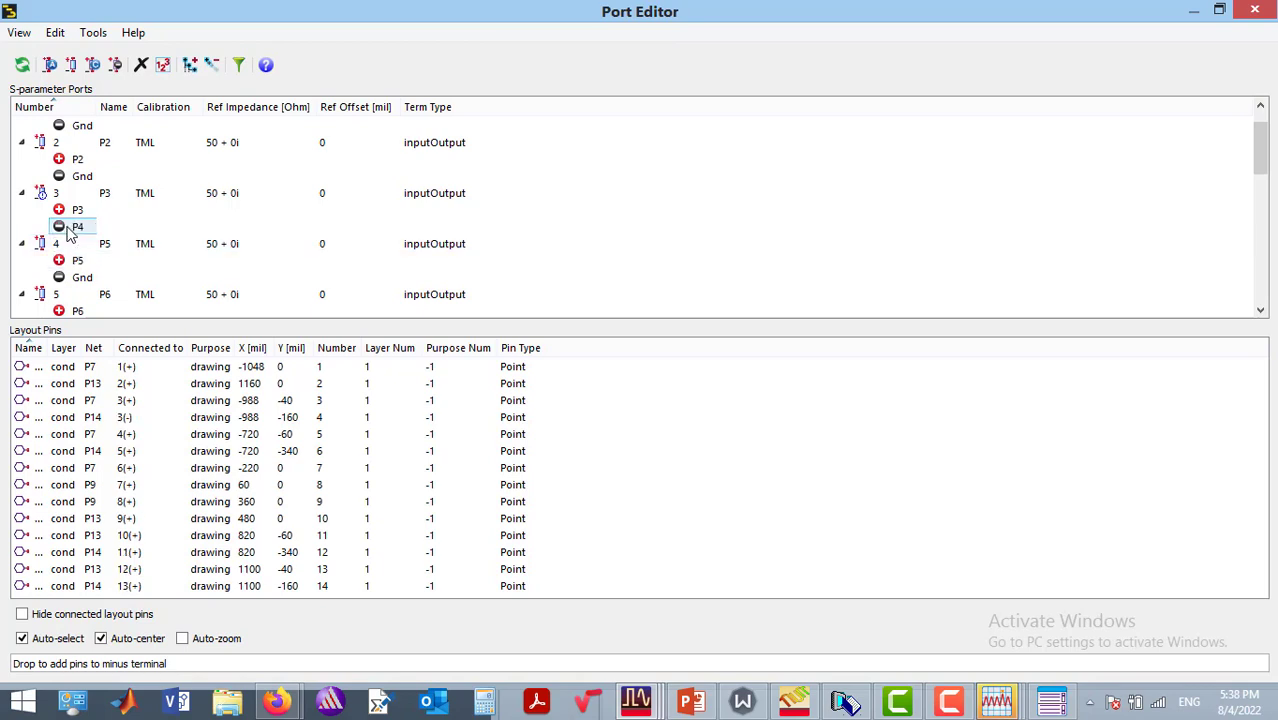
# Set the calibration of port P3 to SMD.
pyautogui.click(78, 214)
pyautogui.click(224, 196)
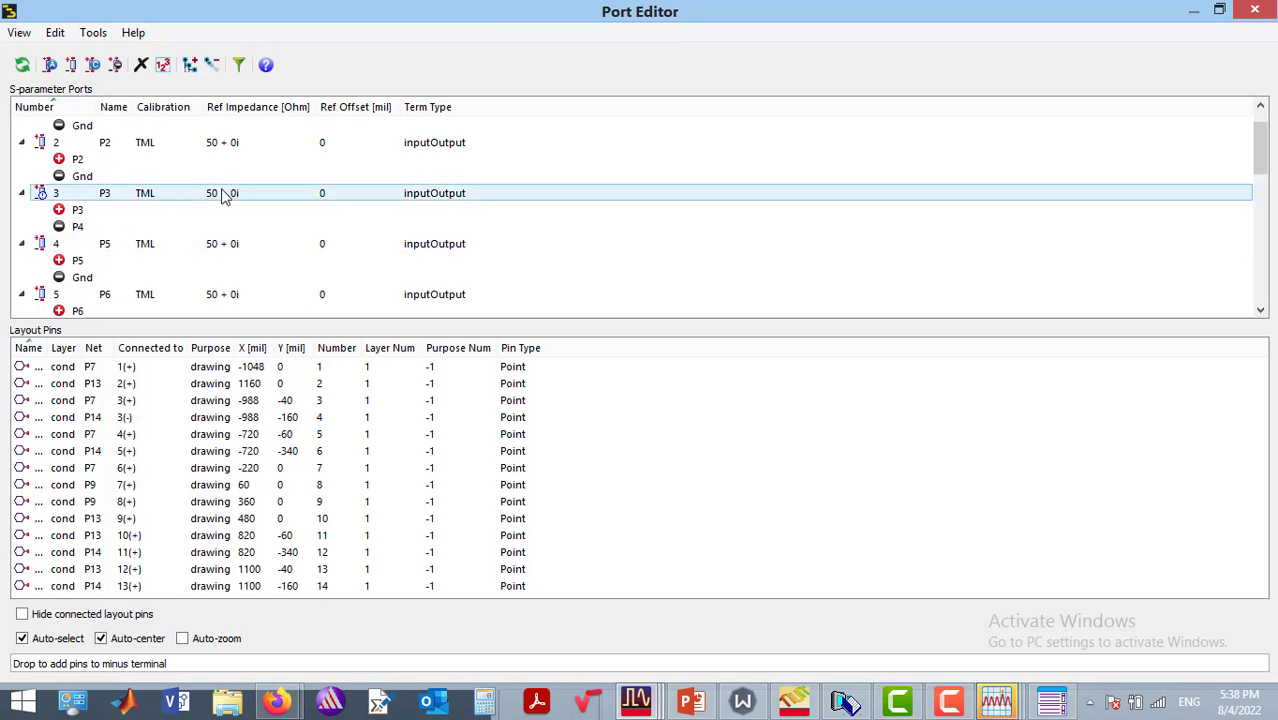
pyautogui.click(143, 196)
pyautogui.click(146, 195)
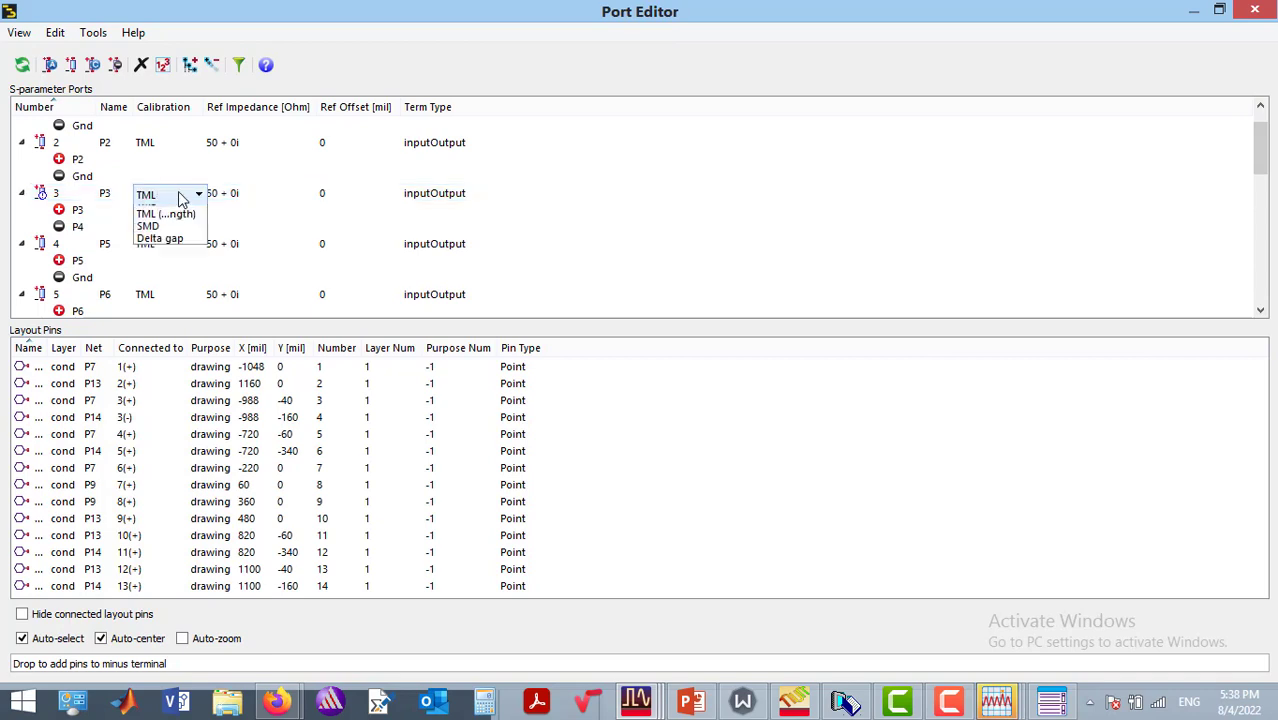
pyautogui.click(162, 249)
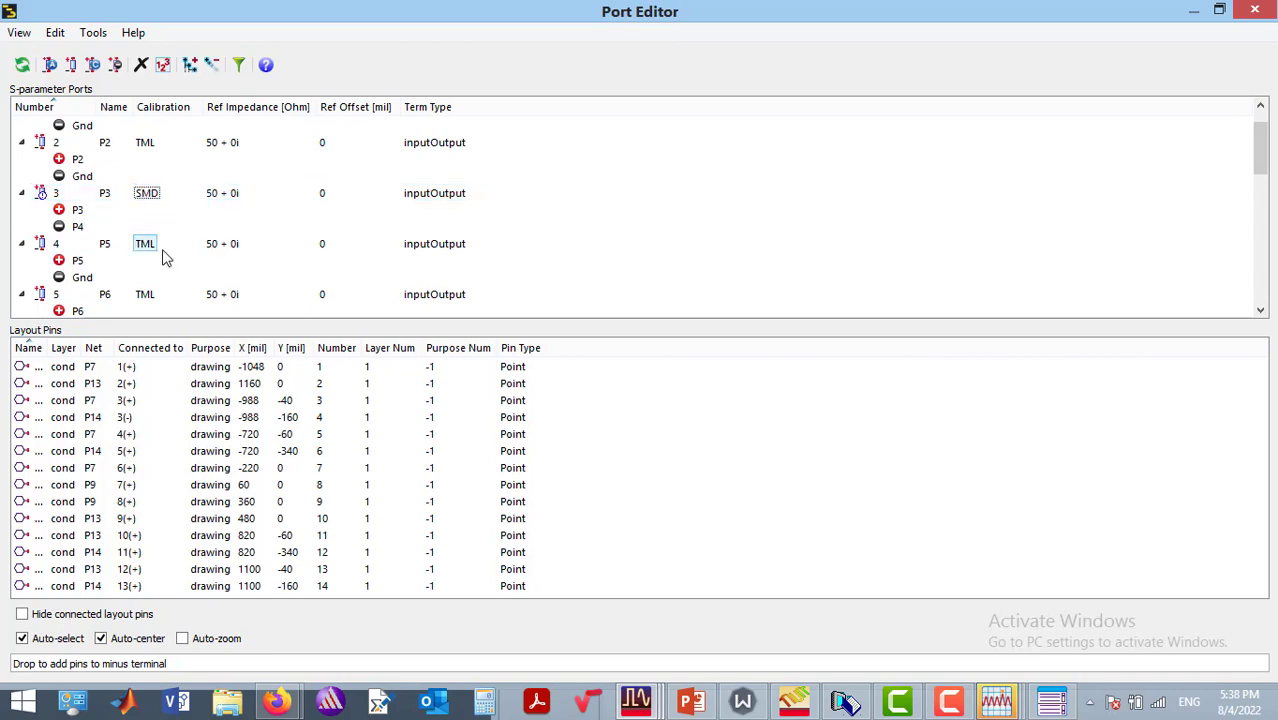
# Make pin P6 the negative terminal of port P5 and set that port's calibration to SMD.
pyautogui.moveTo(62, 314); pyautogui.dragTo(60, 283)
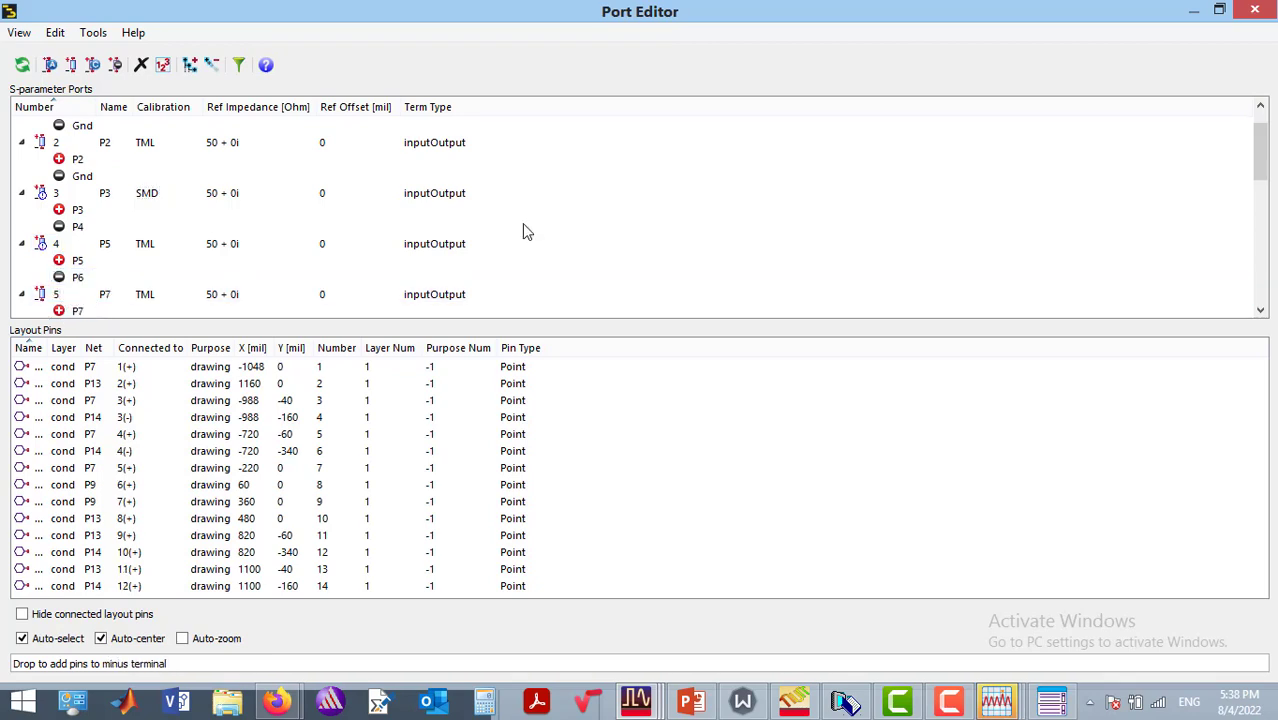
pyautogui.click(1260, 310)
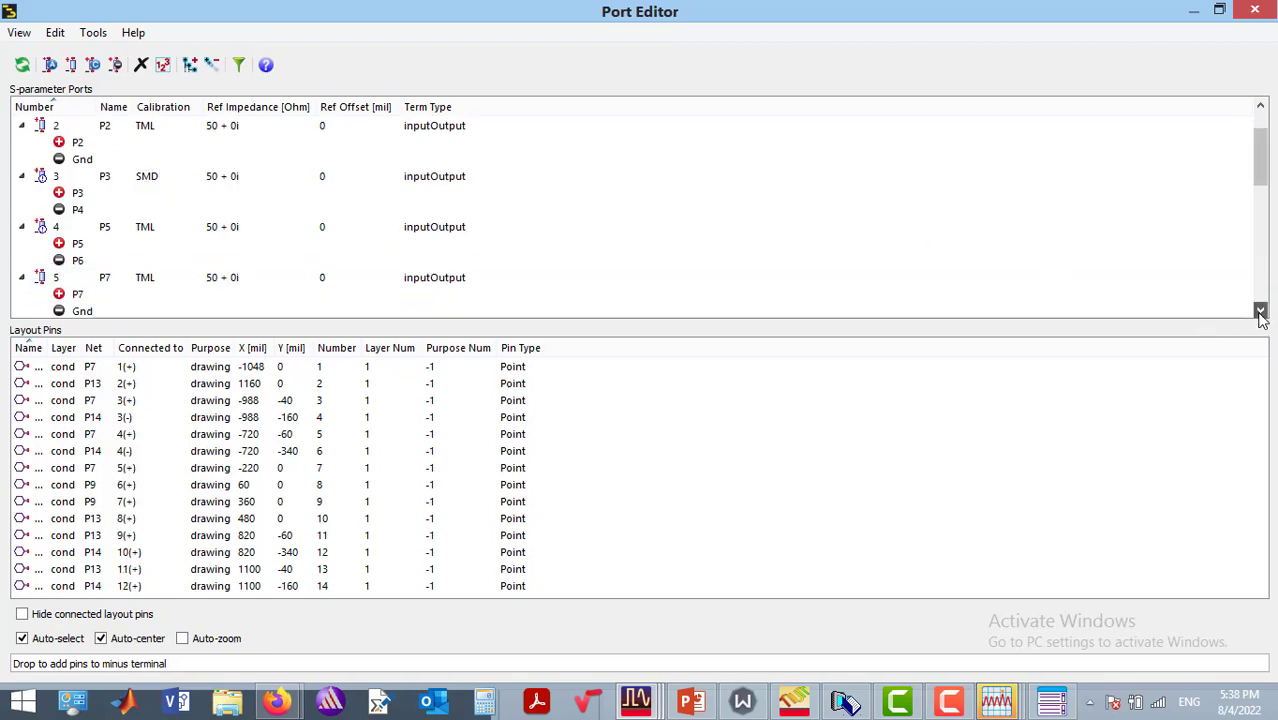
pyautogui.click(1260, 310)
pyautogui.click(1260, 310)
pyautogui.click(148, 194)
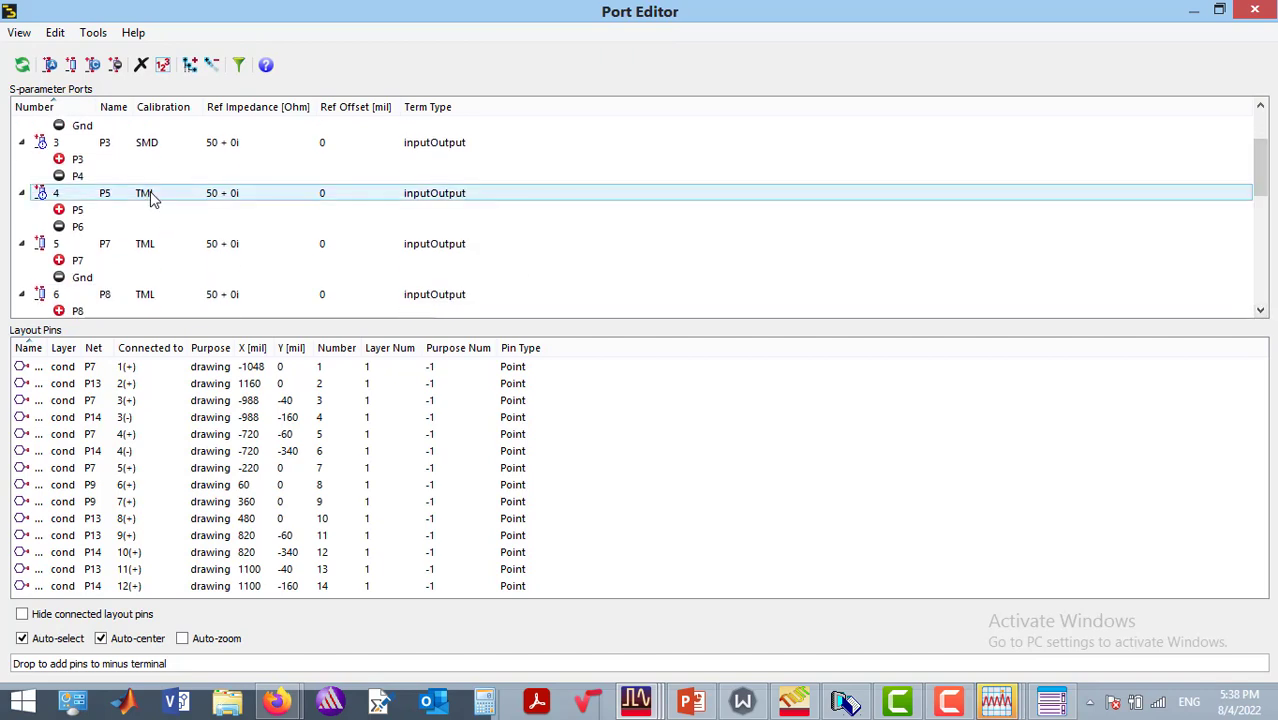
pyautogui.click(172, 195)
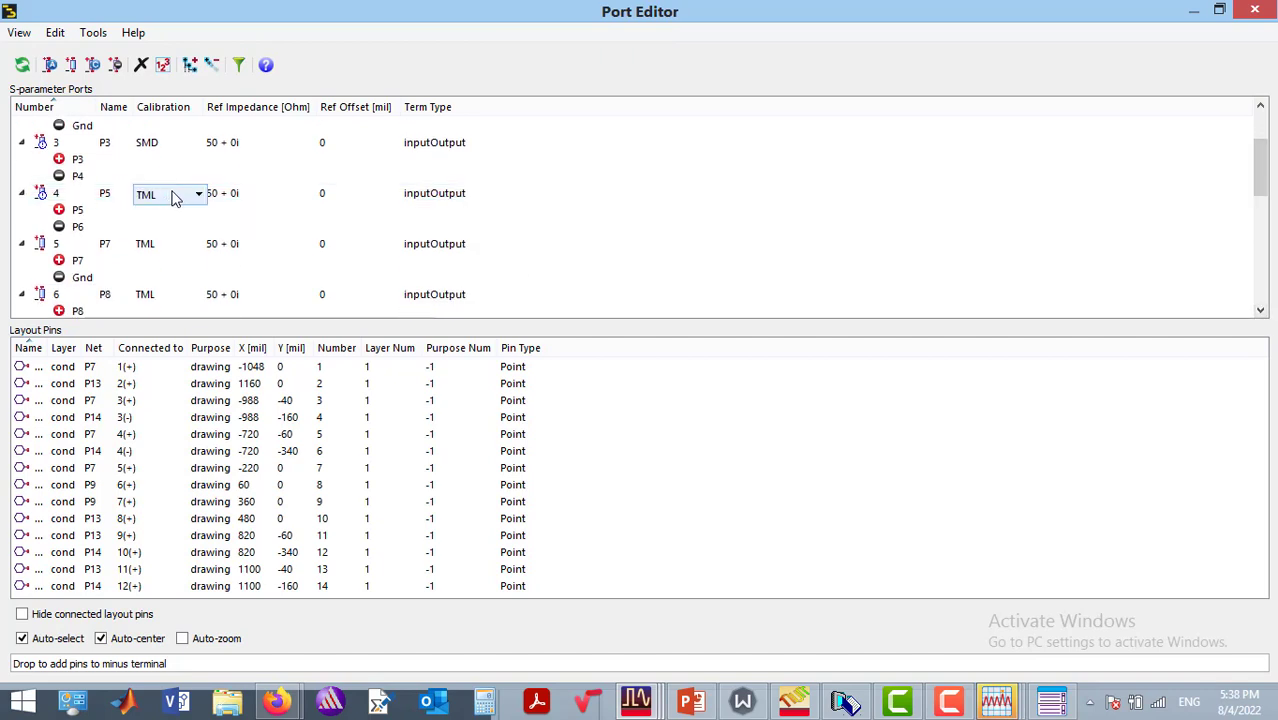
pyautogui.click(199, 196)
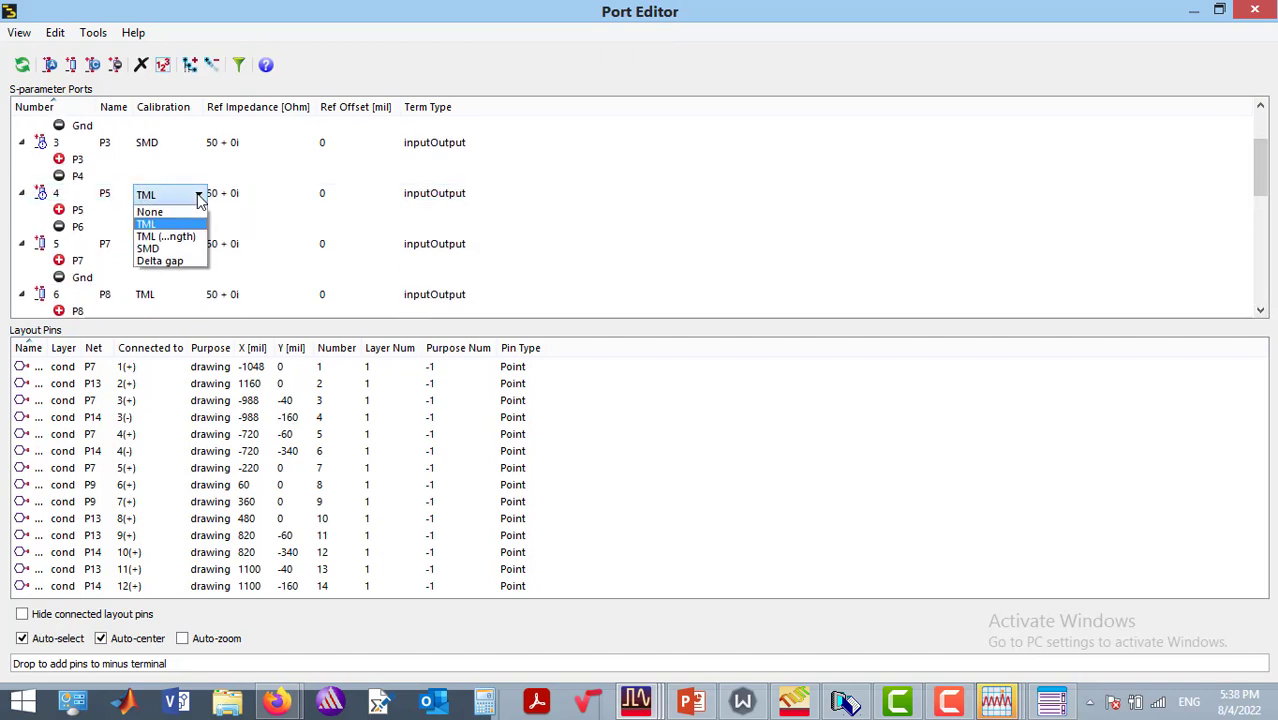
pyautogui.click(148, 248)
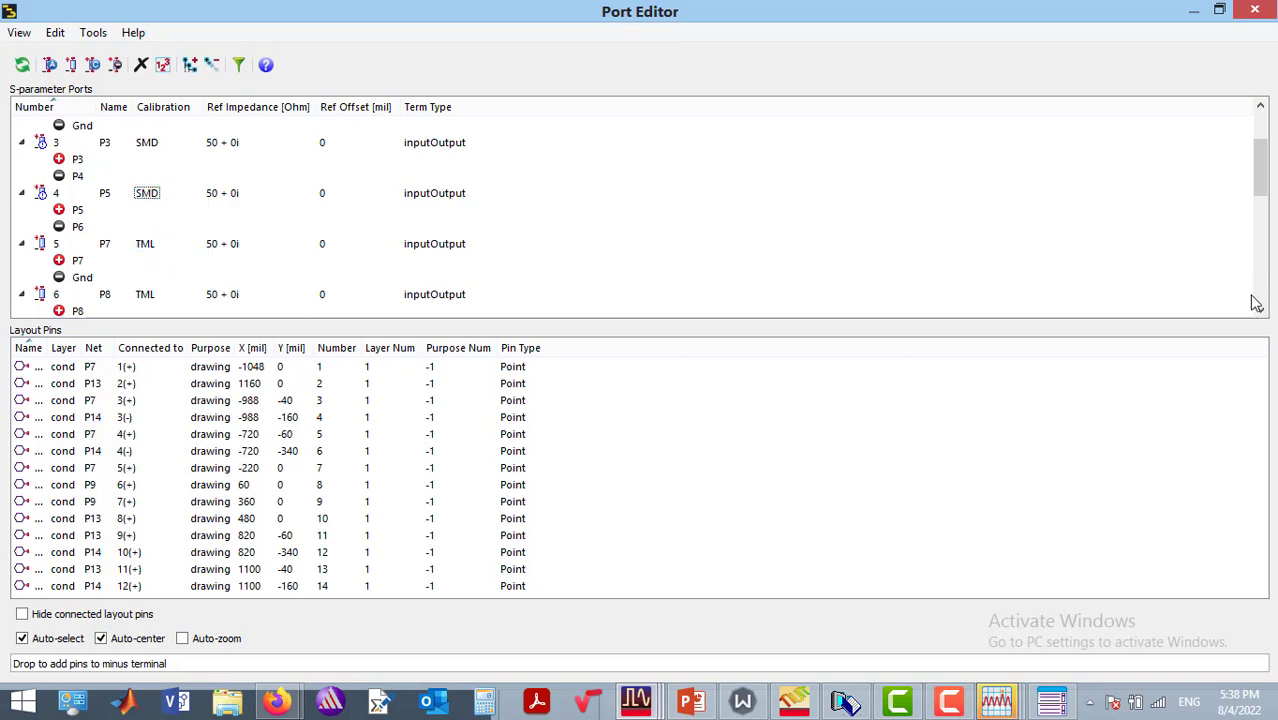
# Make pin P8 the negative terminal of port P7 and set that port's calibration to SMD.
pyautogui.scroll(-1, 1258, 305)
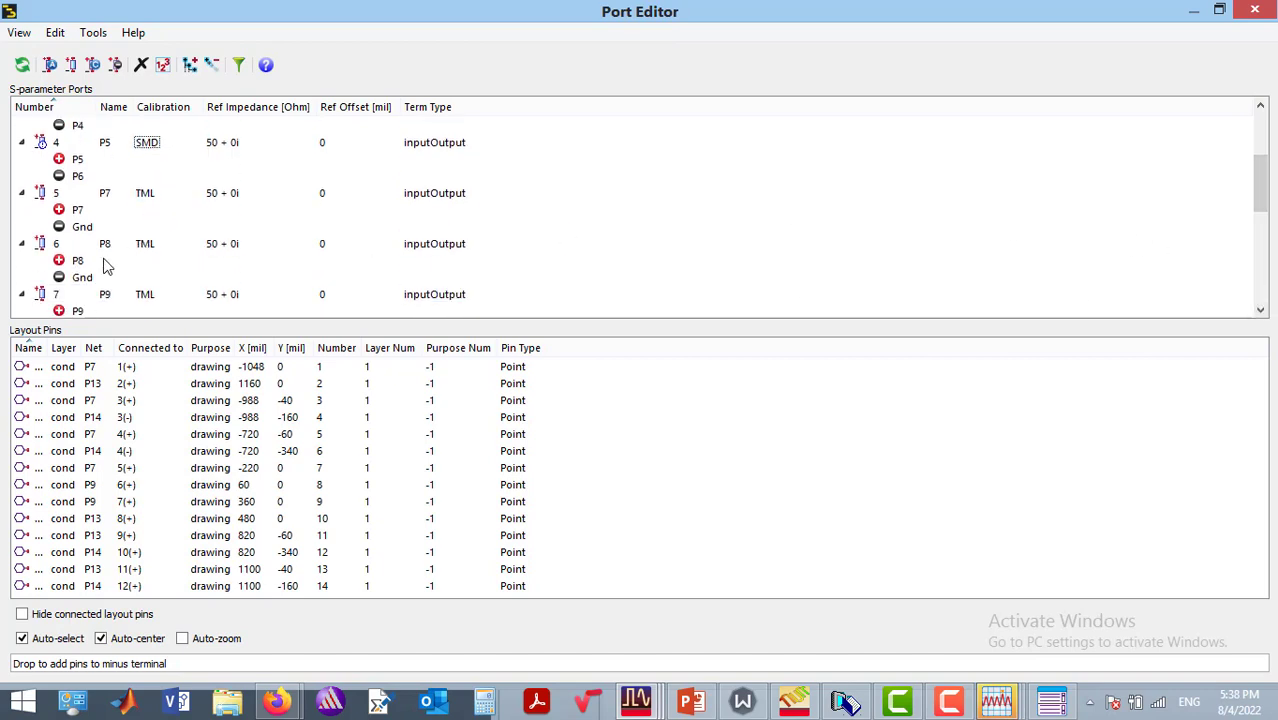
pyautogui.moveTo(78, 261); pyautogui.dragTo(62, 228)
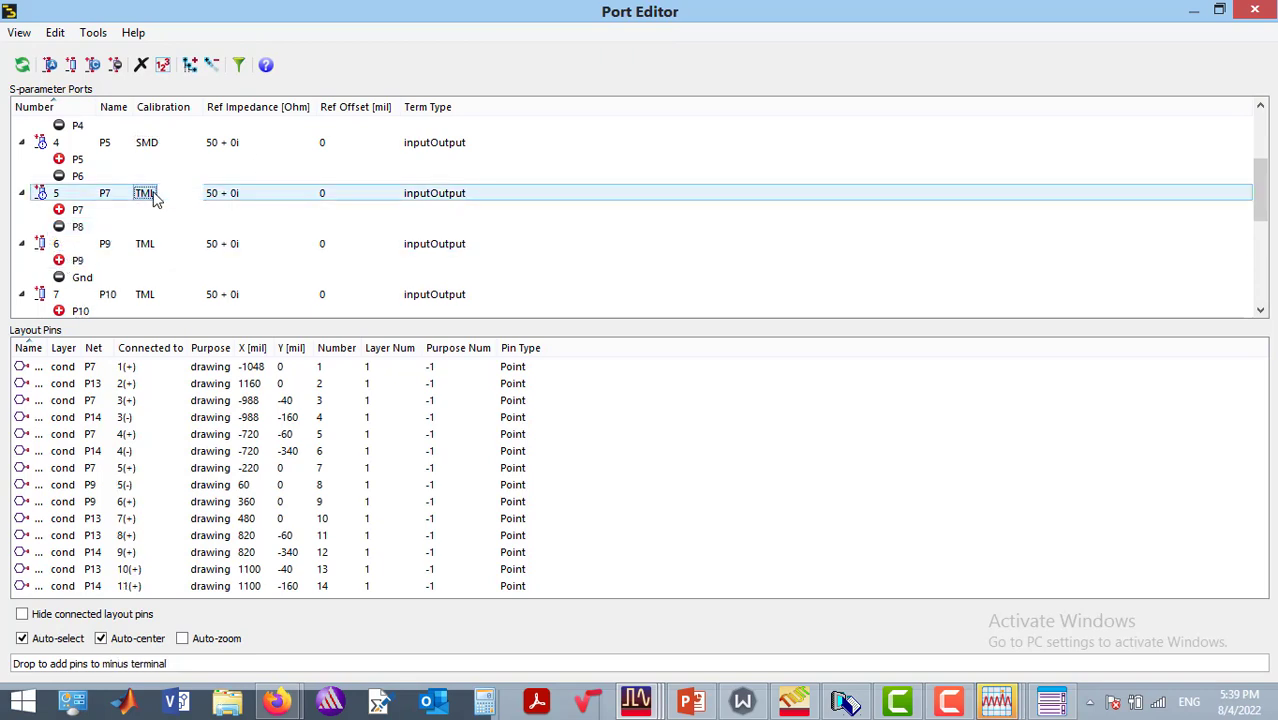
pyautogui.click(152, 196)
pyautogui.click(176, 199)
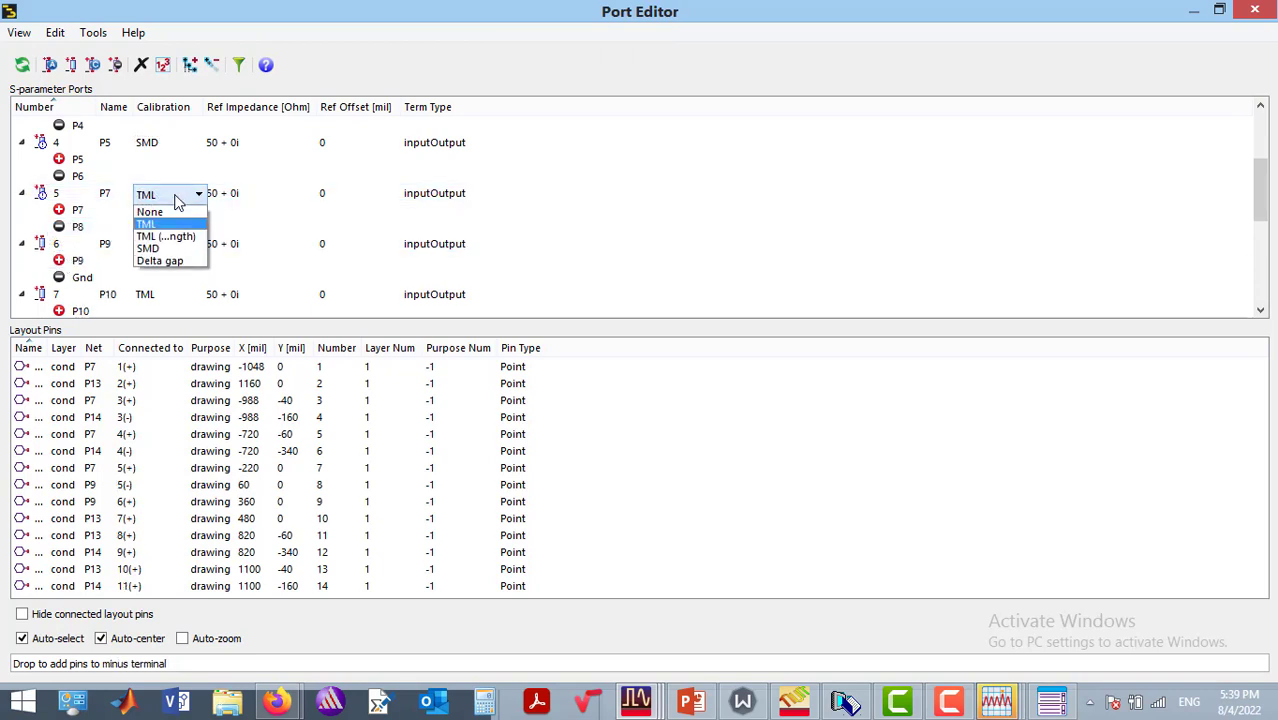
pyautogui.click(157, 250)
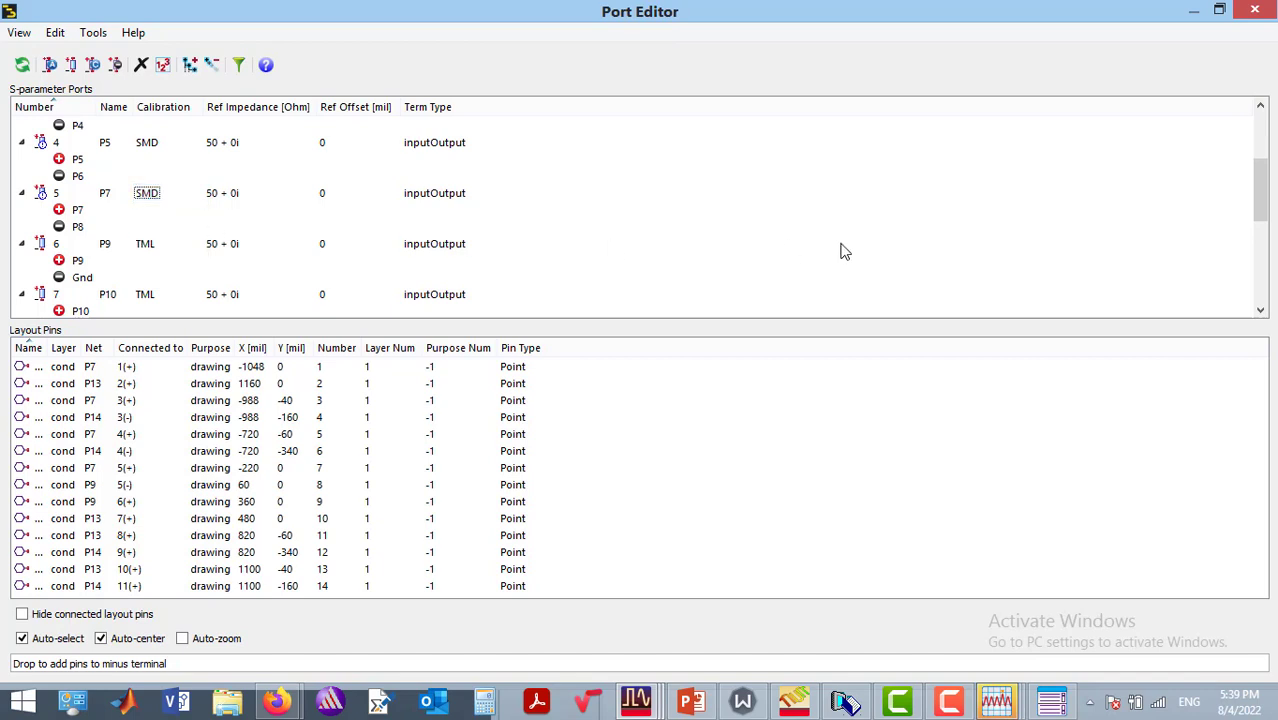
# Make pin P10 the negative terminal of port P9 and set that port's calibration to SMD.
pyautogui.click(1260, 311)
pyautogui.click(1260, 311)
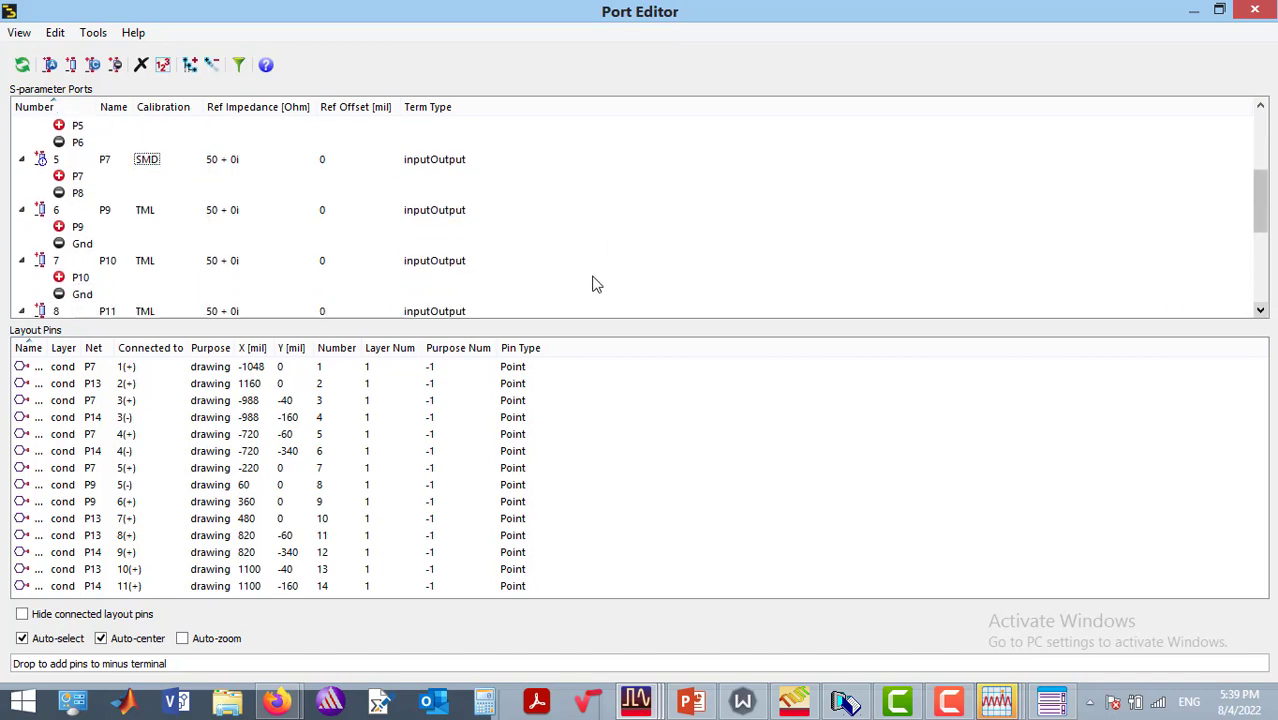
pyautogui.click(62, 284)
pyautogui.moveTo(62, 284); pyautogui.dragTo(82, 243)
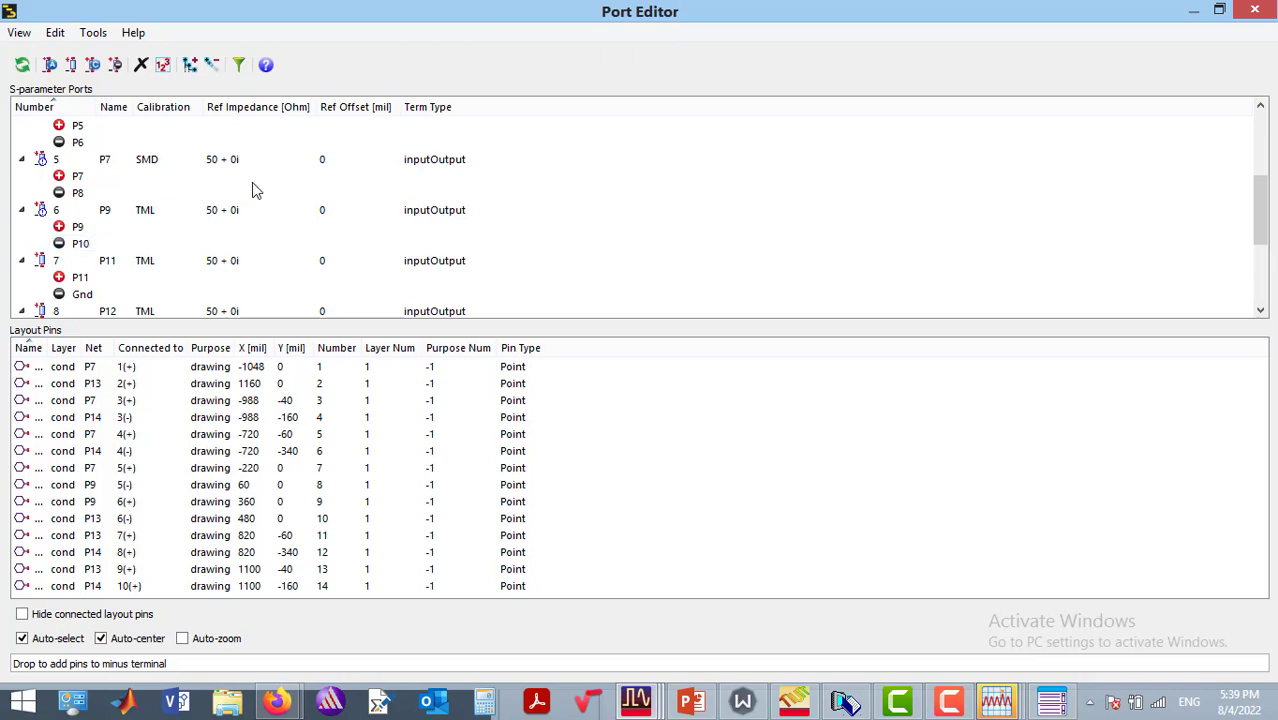
pyautogui.click(197, 213)
pyautogui.click(156, 215)
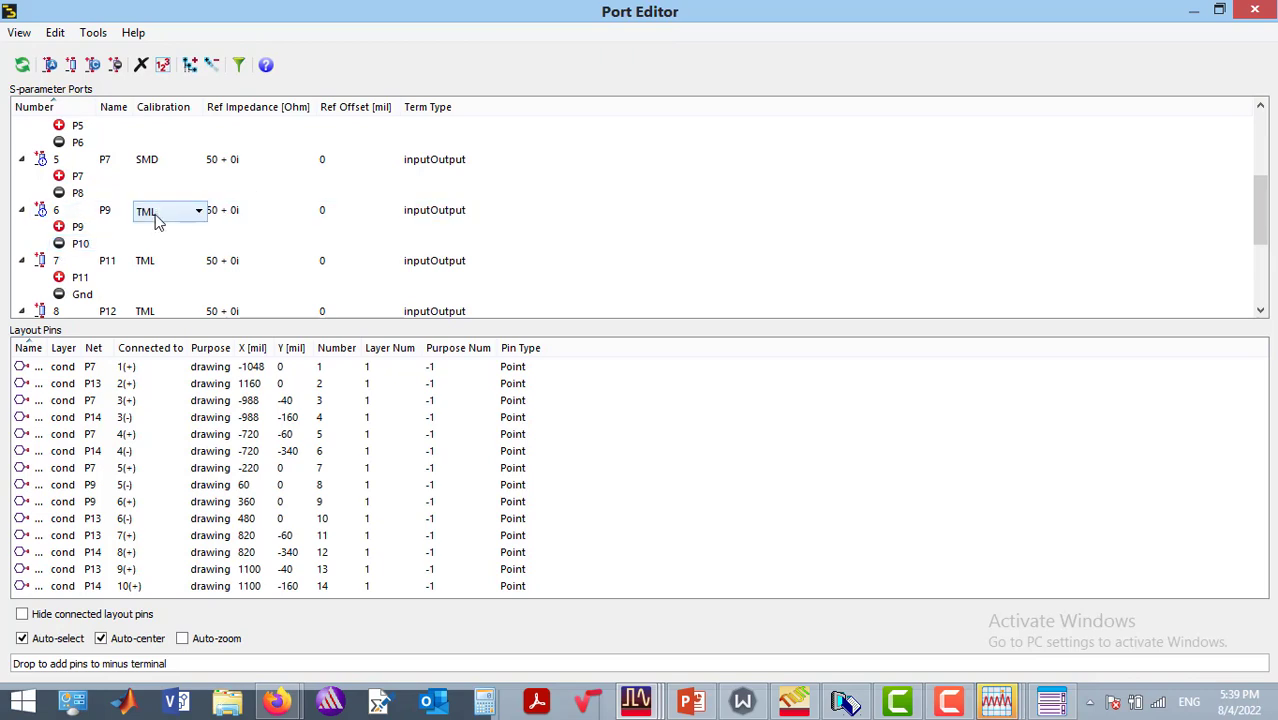
pyautogui.click(196, 214)
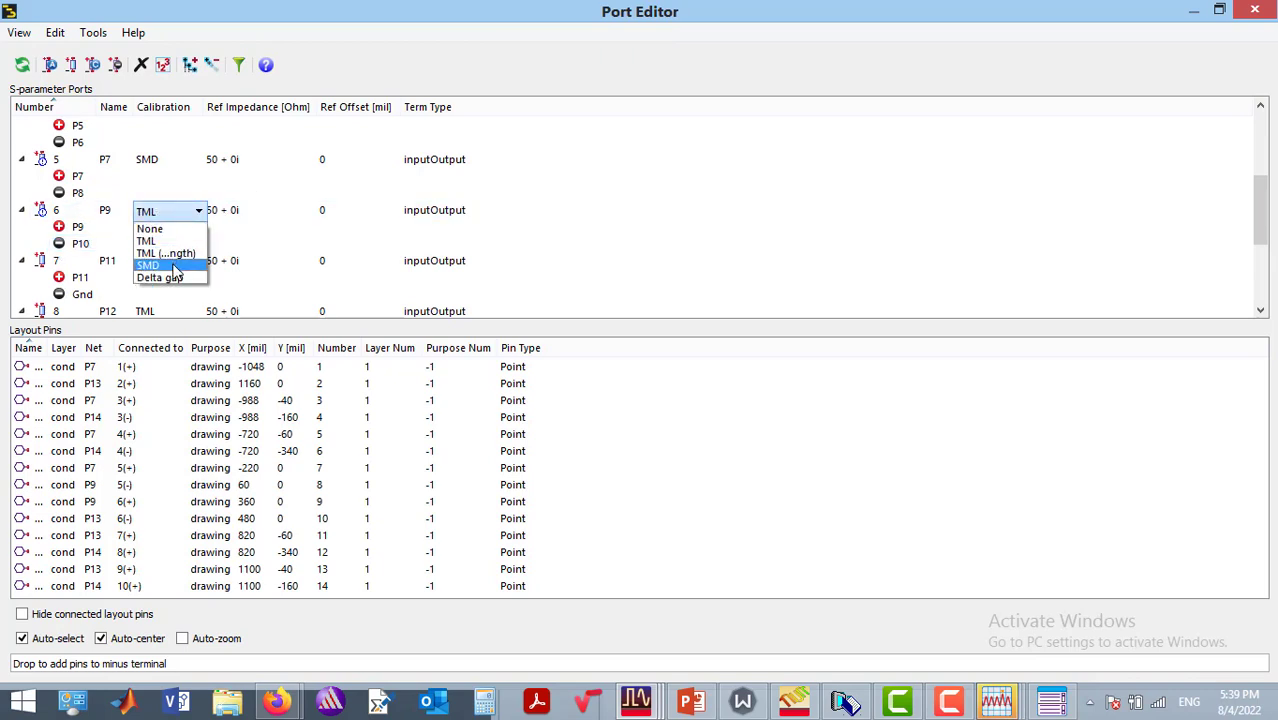
pyautogui.click(175, 268)
# Make pin P12 the negative terminal of port P11 and set that port's calibration to SMD.
pyautogui.click(1260, 311)
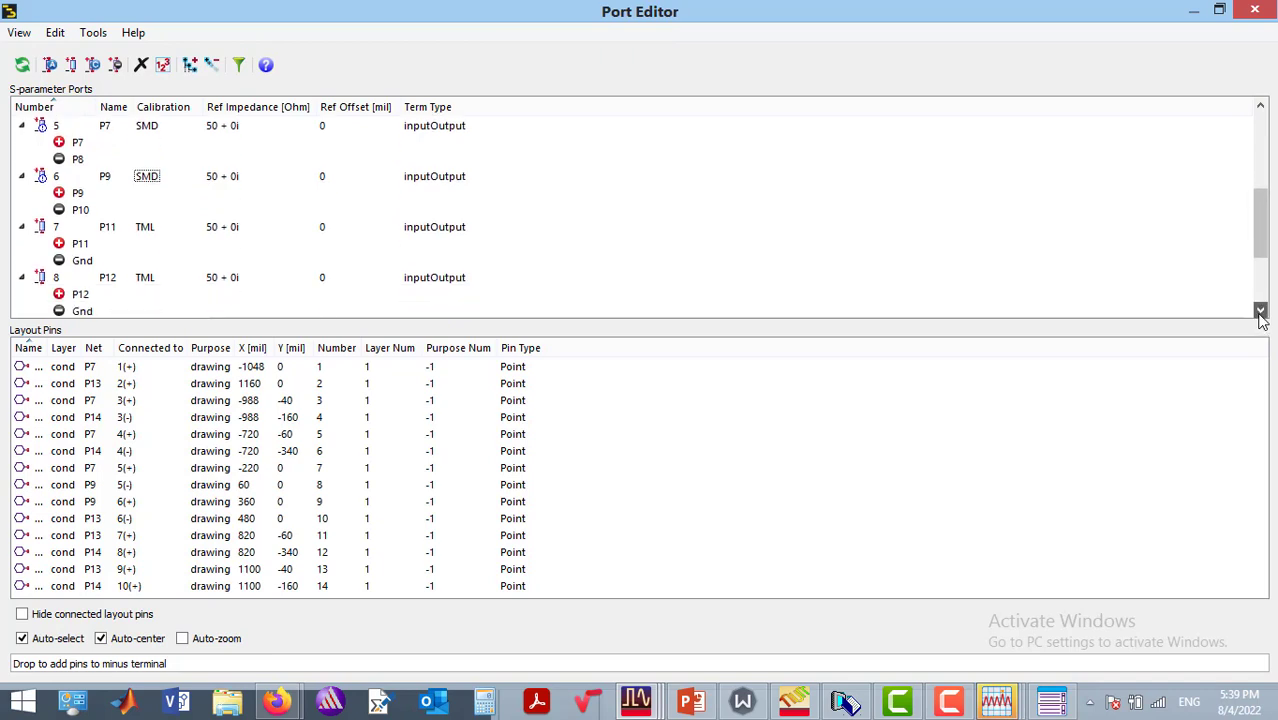
pyautogui.click(1260, 311)
pyautogui.click(1260, 311)
pyautogui.click(1260, 311)
pyautogui.click(1260, 311)
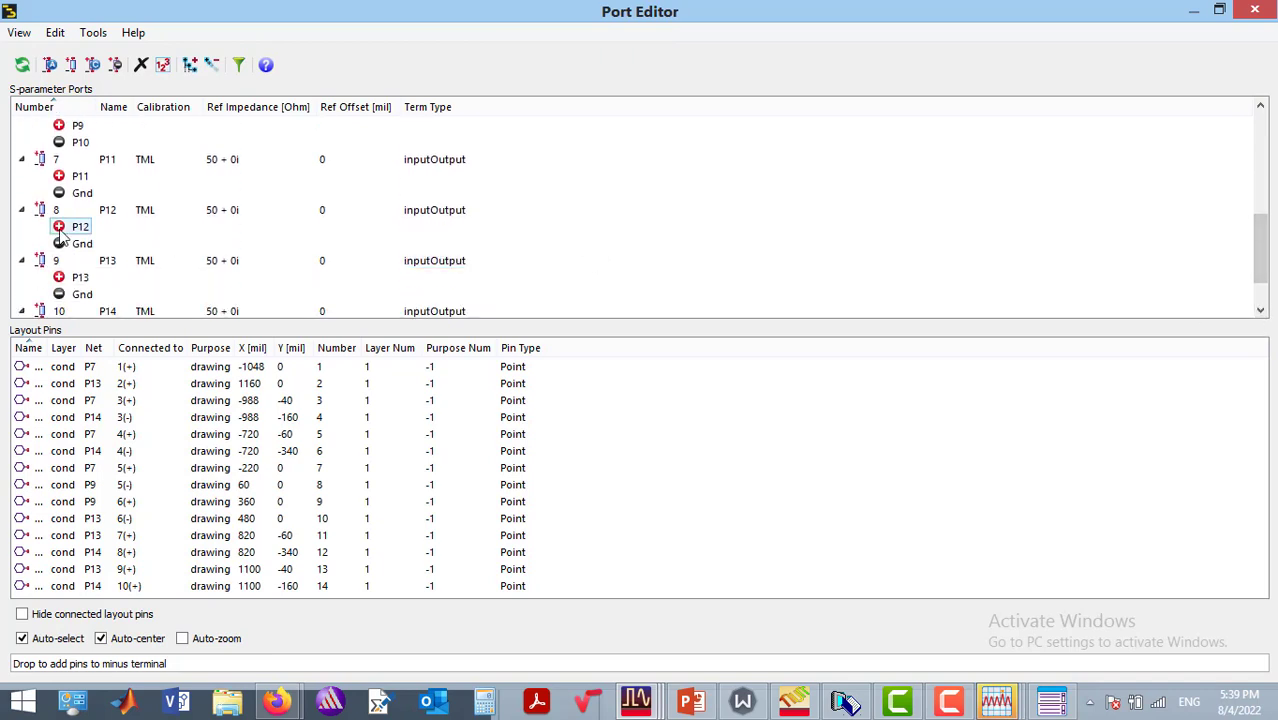
pyautogui.moveTo(60, 235); pyautogui.dragTo(78, 193)
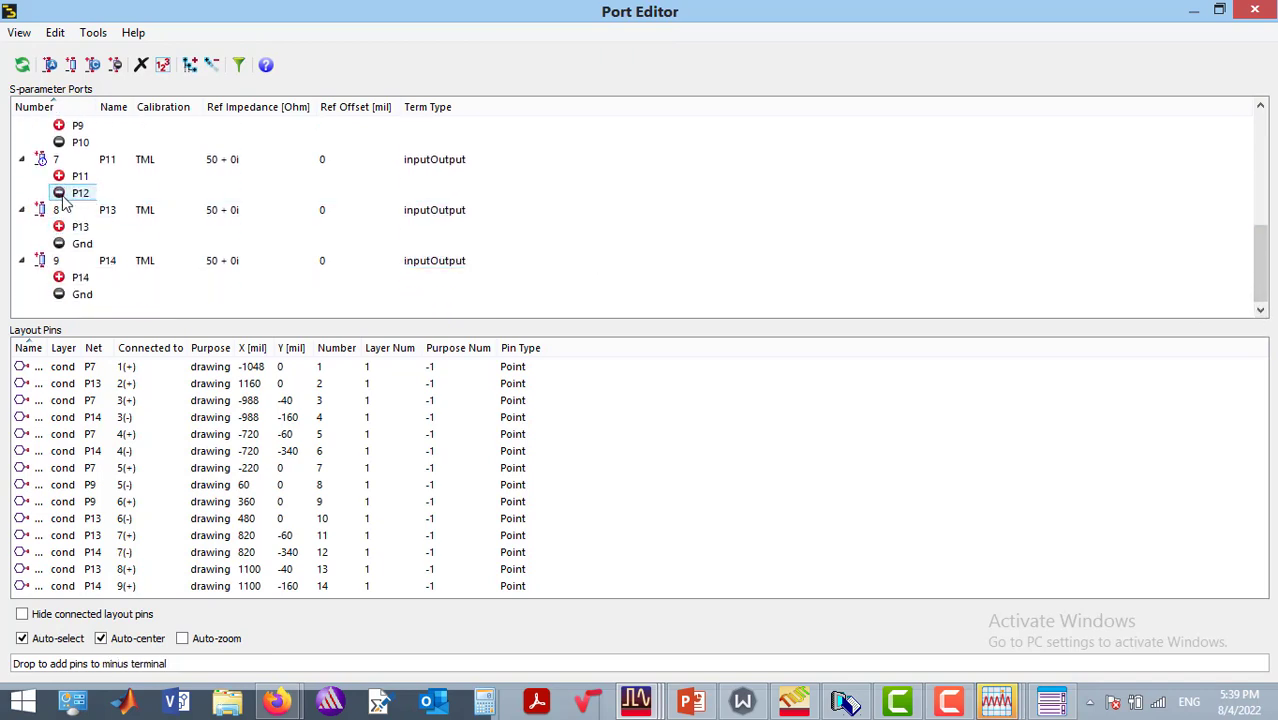
pyautogui.click(220, 165)
pyautogui.click(146, 164)
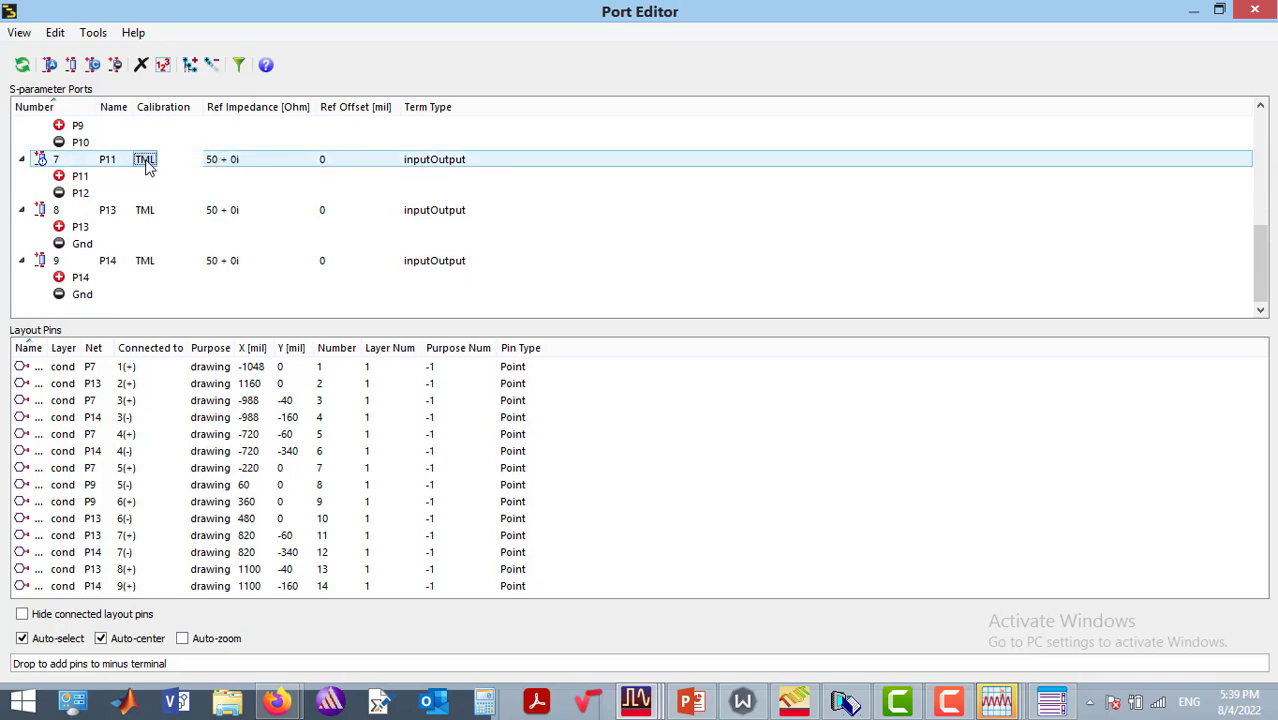
pyautogui.click(163, 163)
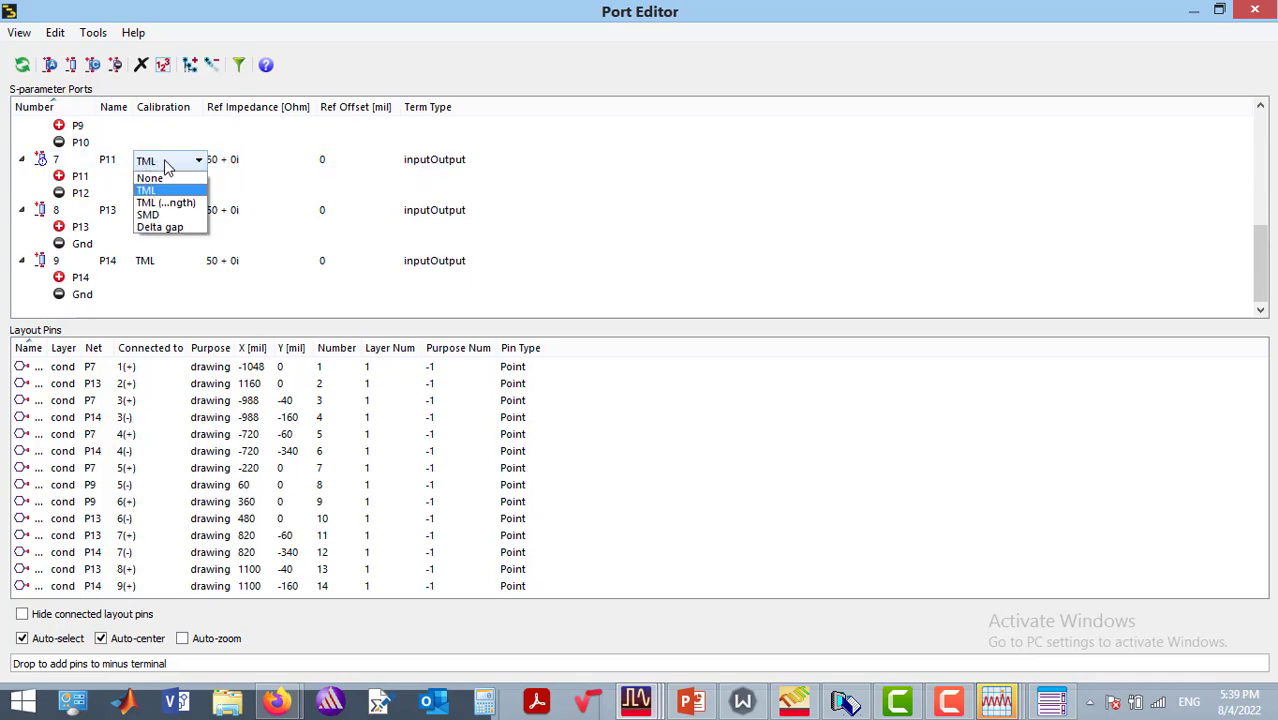
pyautogui.click(158, 216)
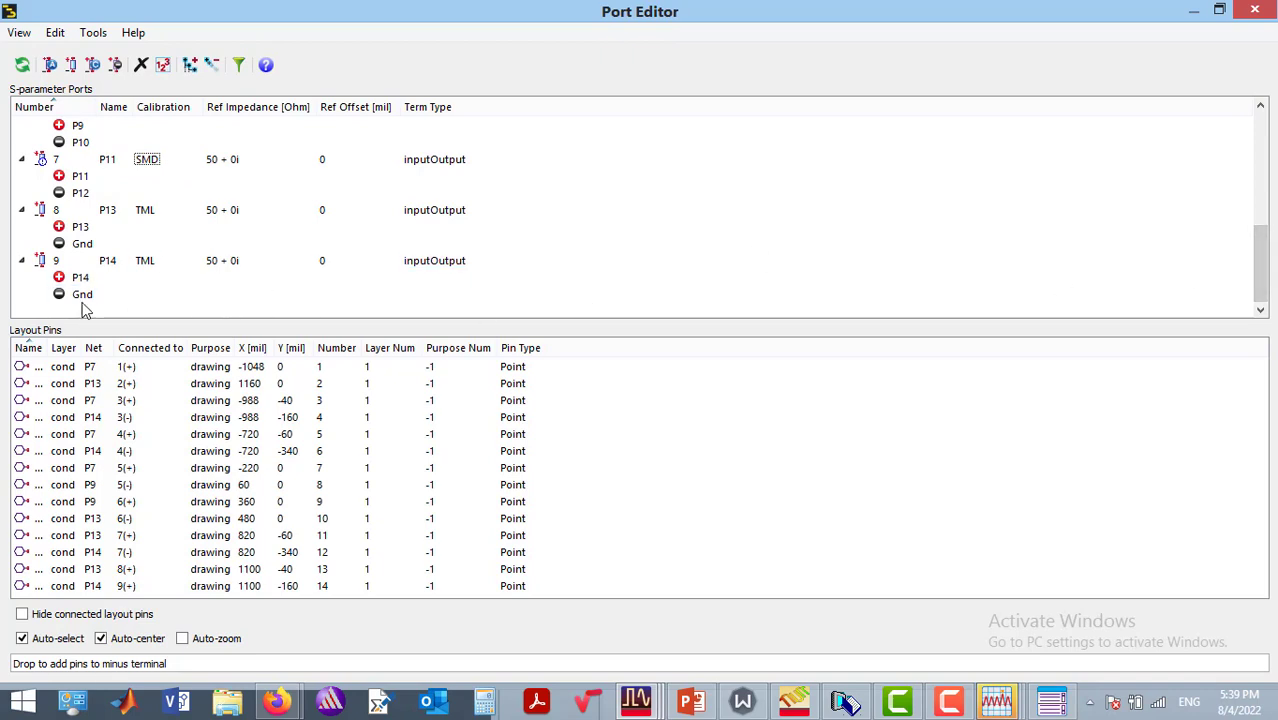
# Make pin P14 the negative terminal of port P13, set its calibration to SMD, and close the Port Editor.
pyautogui.moveTo(80, 277); pyautogui.dragTo(82, 243)
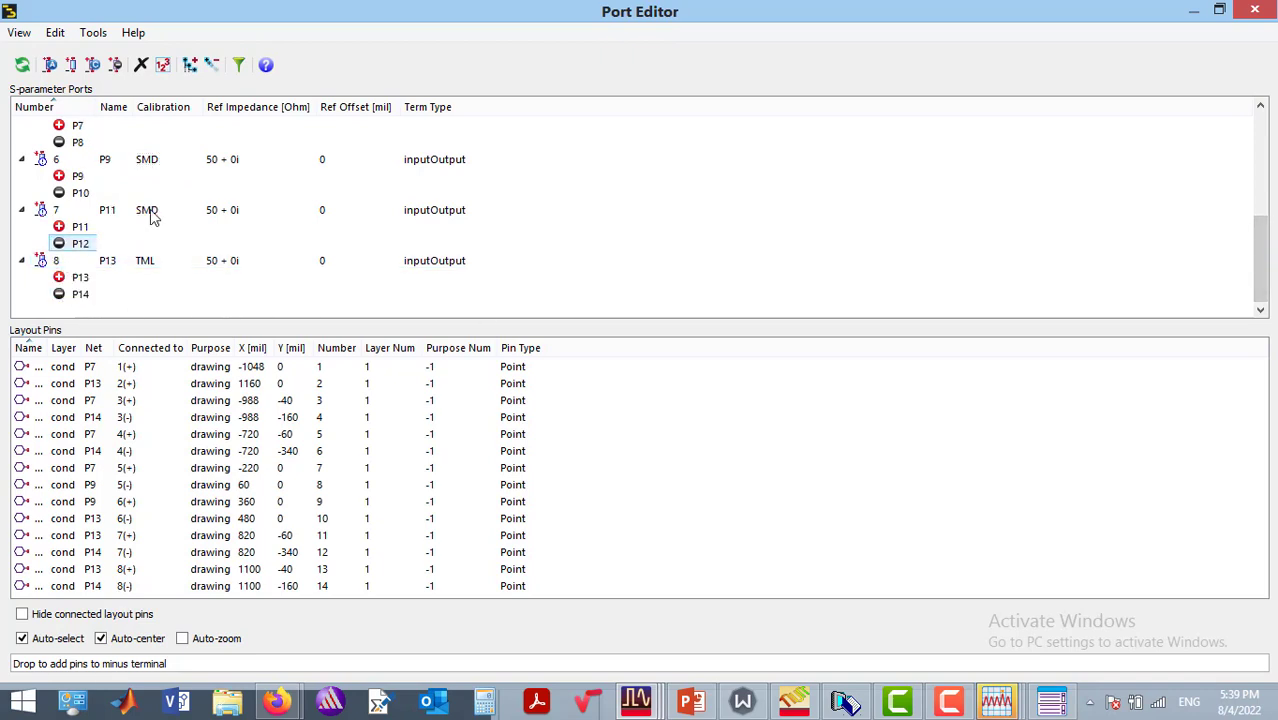
pyautogui.click(220, 264)
pyautogui.click(164, 264)
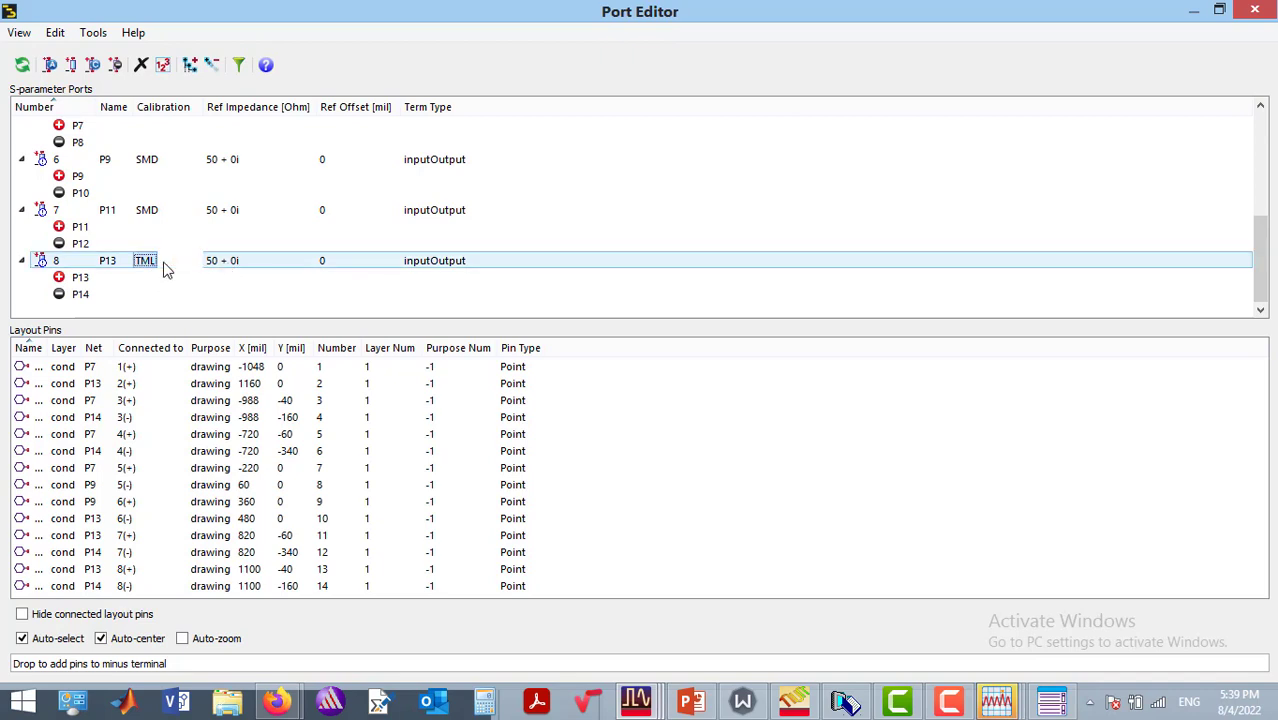
pyautogui.click(166, 266)
pyautogui.click(197, 262)
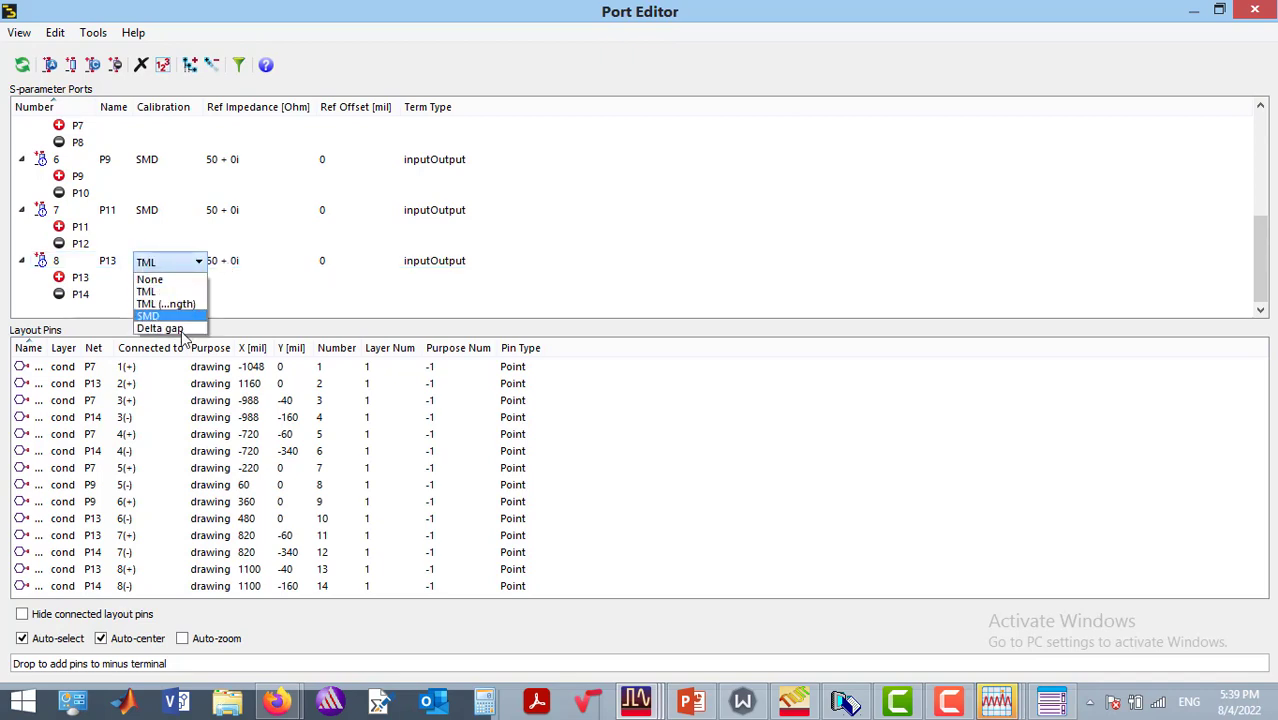
pyautogui.click(176, 318)
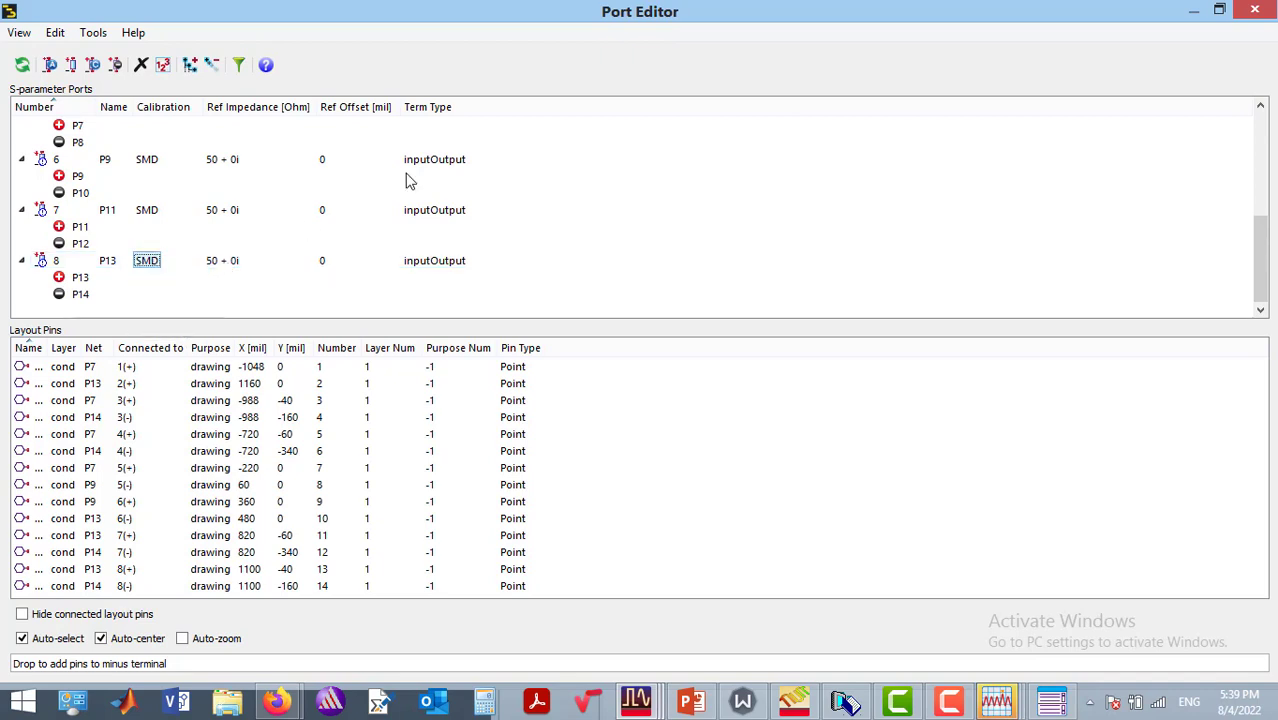
pyautogui.click(1252, 8)
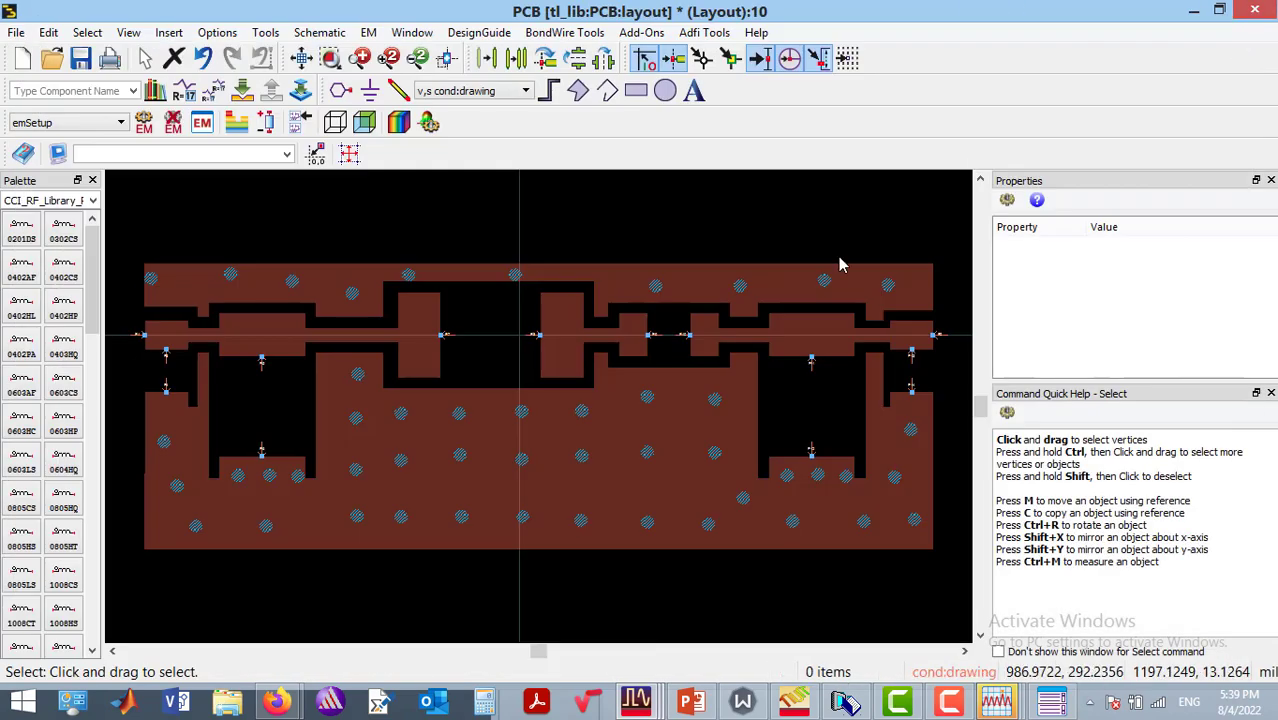
# Dismiss the cluster error and bring the PCB layout's EM simulation setup window back to the front.
pyautogui.click(202, 122)
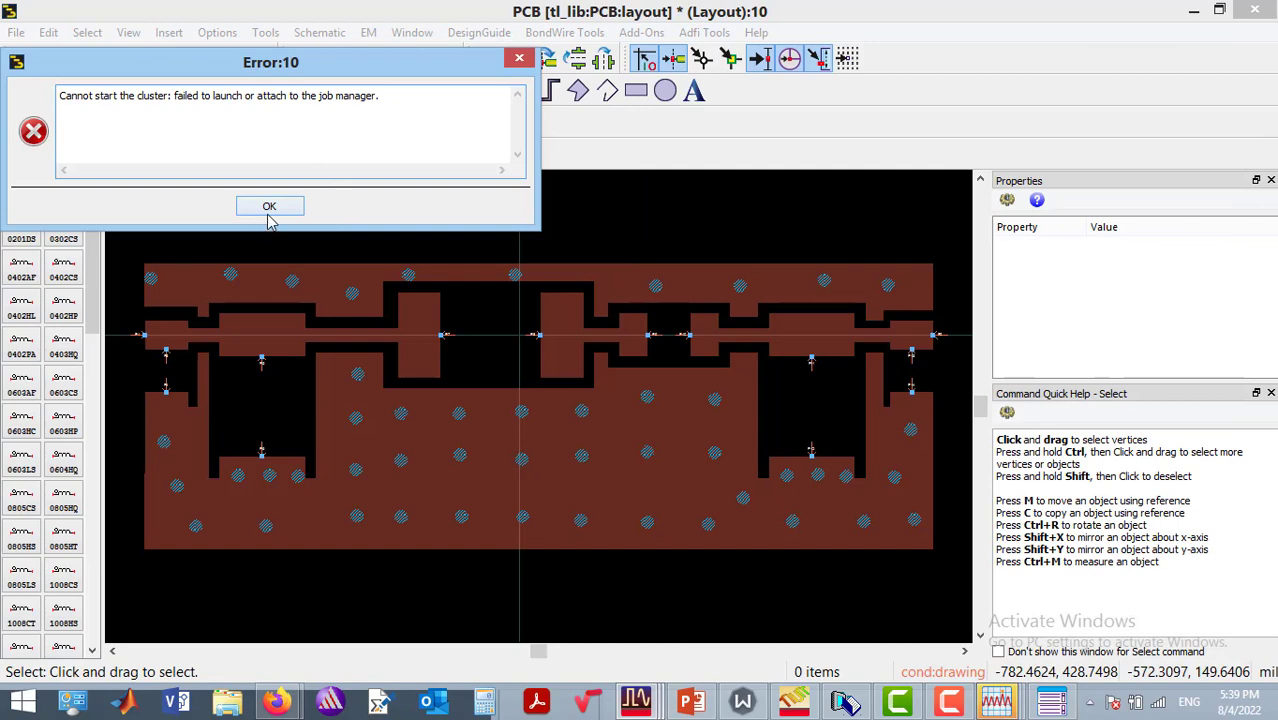
pyautogui.click(269, 206)
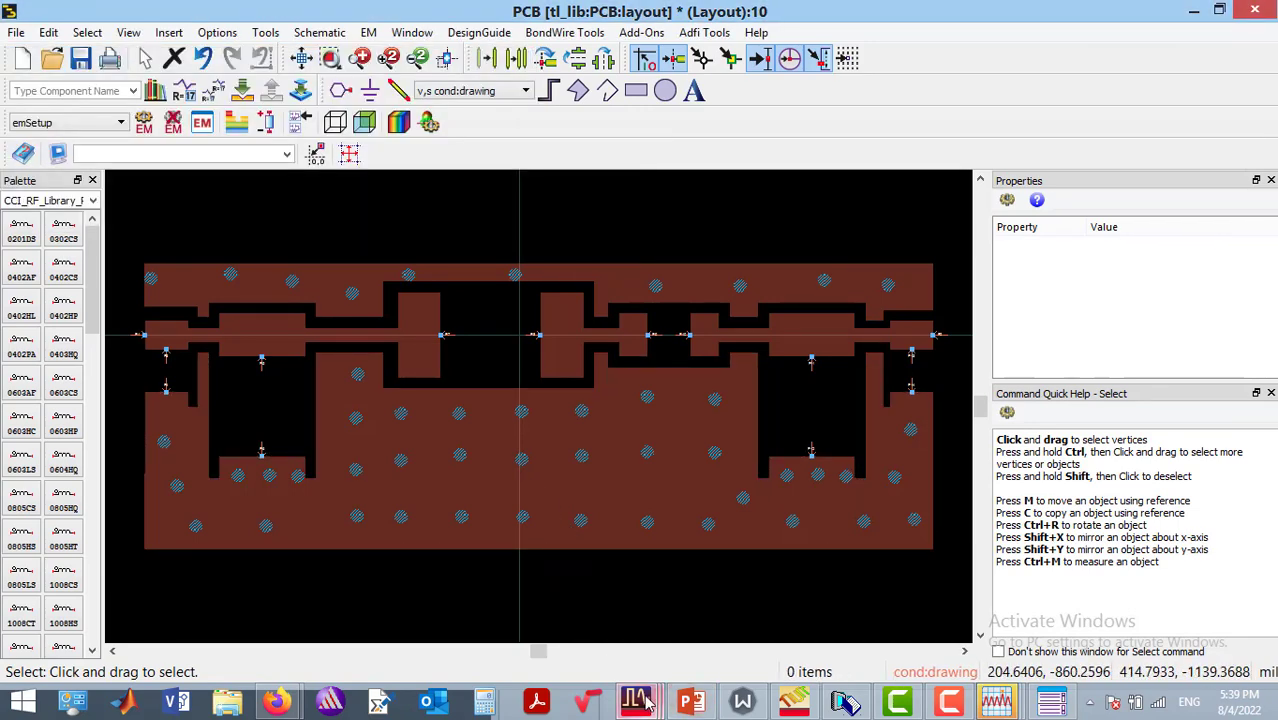
pyautogui.moveTo(645, 703)
pyautogui.click(965, 608)
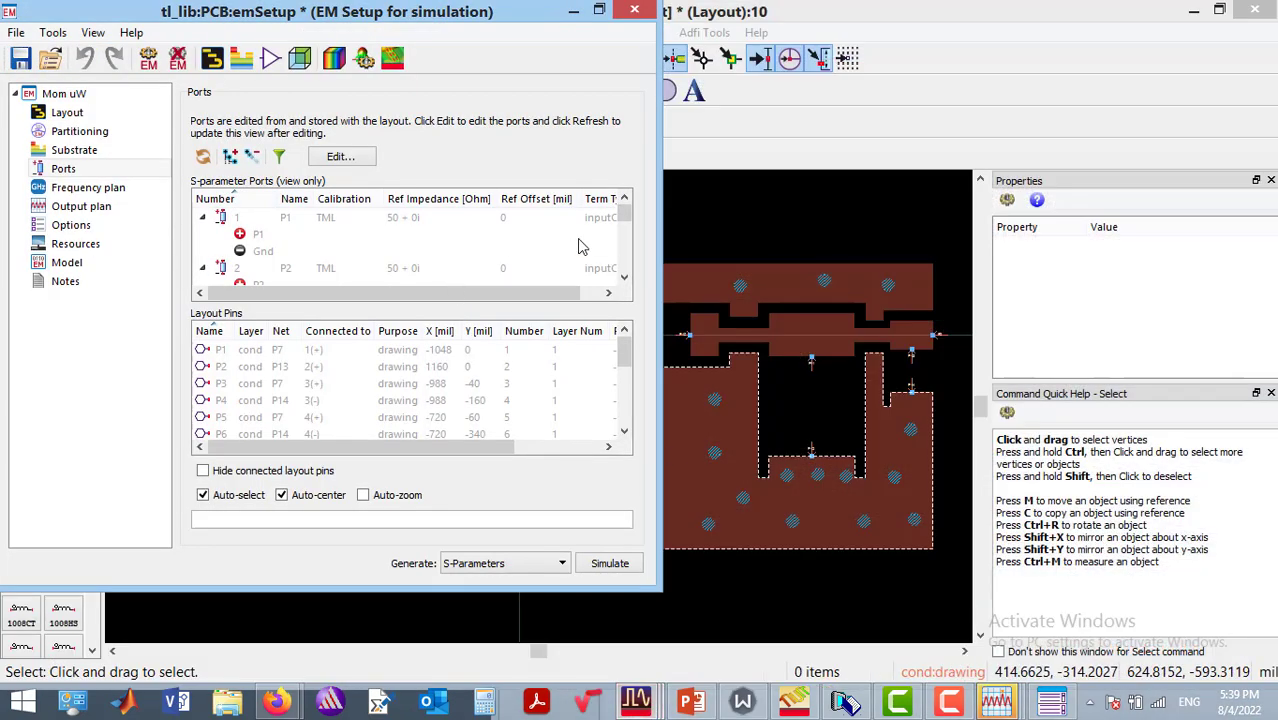
# Review the S-parameter ports, the frequency plan and the layer stack of substrate1 in the EM setup.
pyautogui.moveTo(624, 214); pyautogui.dragTo(627, 266)
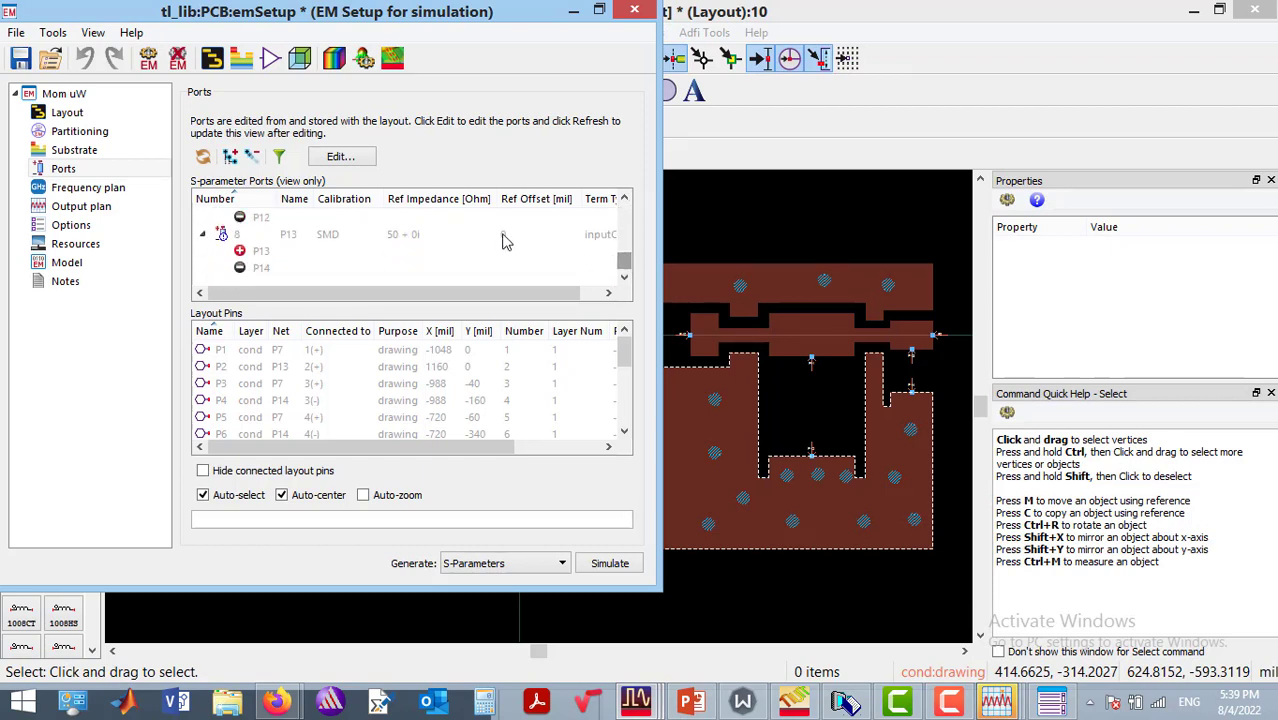
pyautogui.click(82, 190)
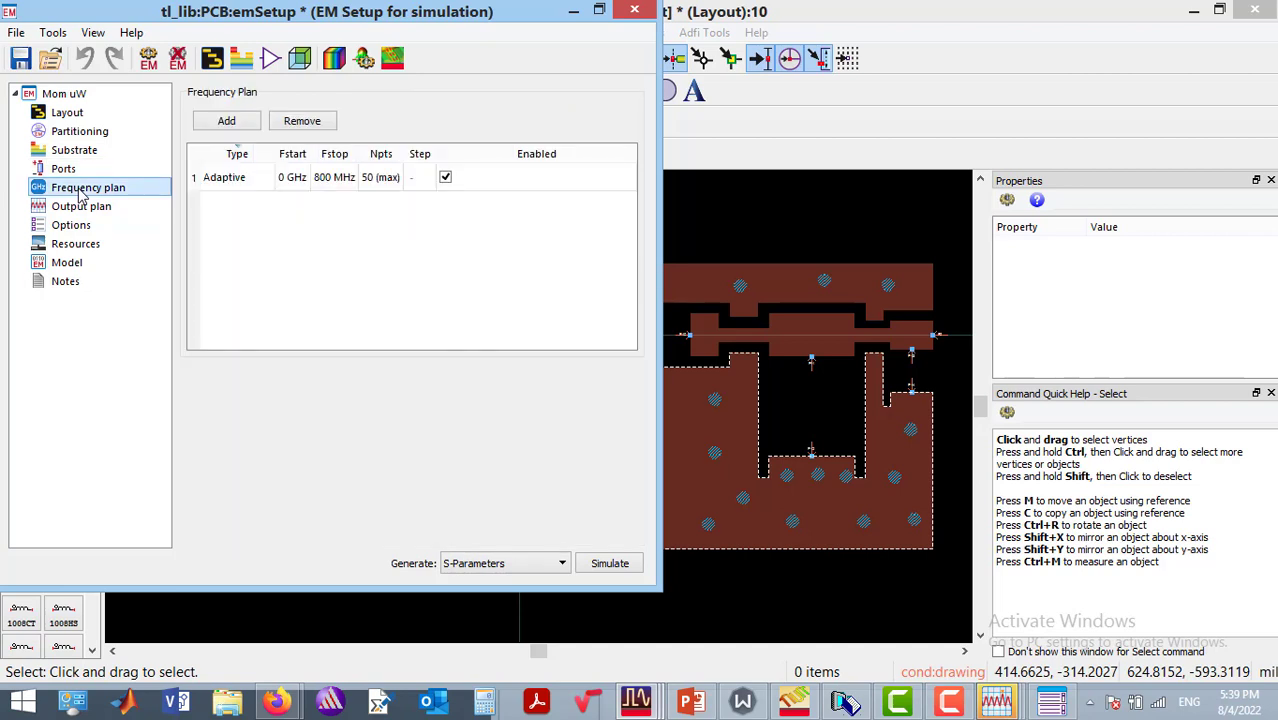
pyautogui.click(74, 156)
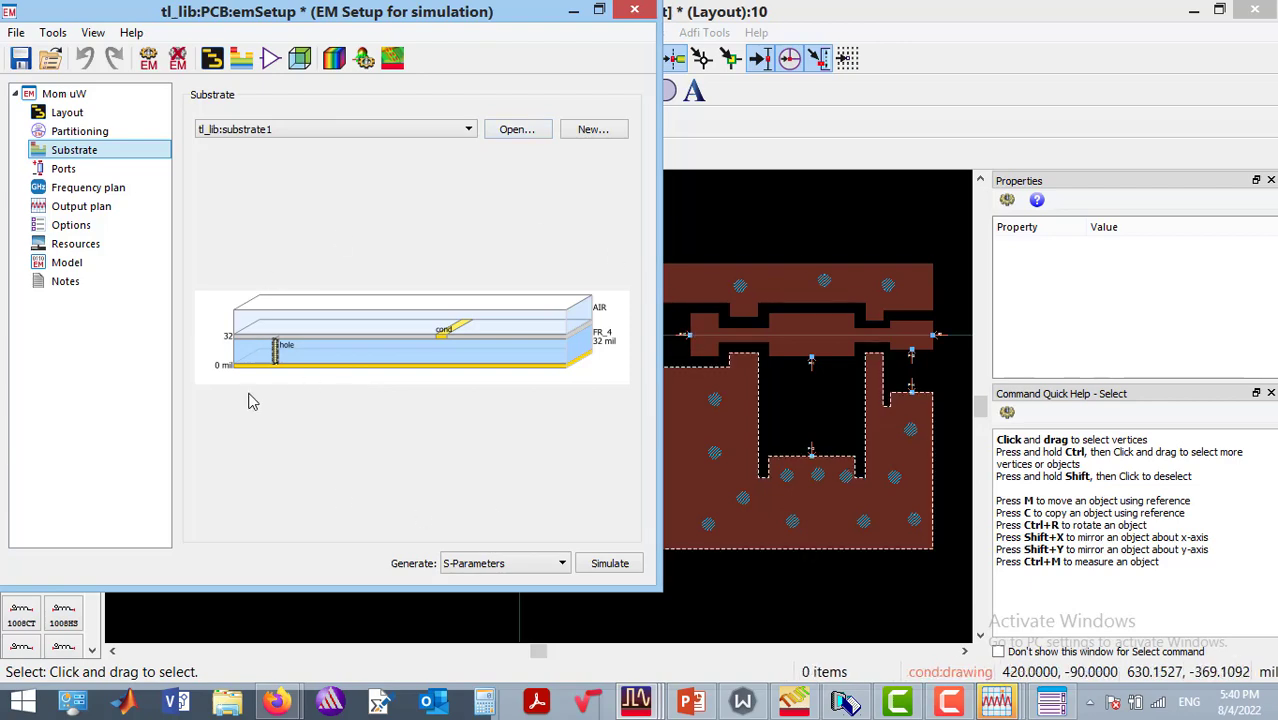
pyautogui.click(518, 130)
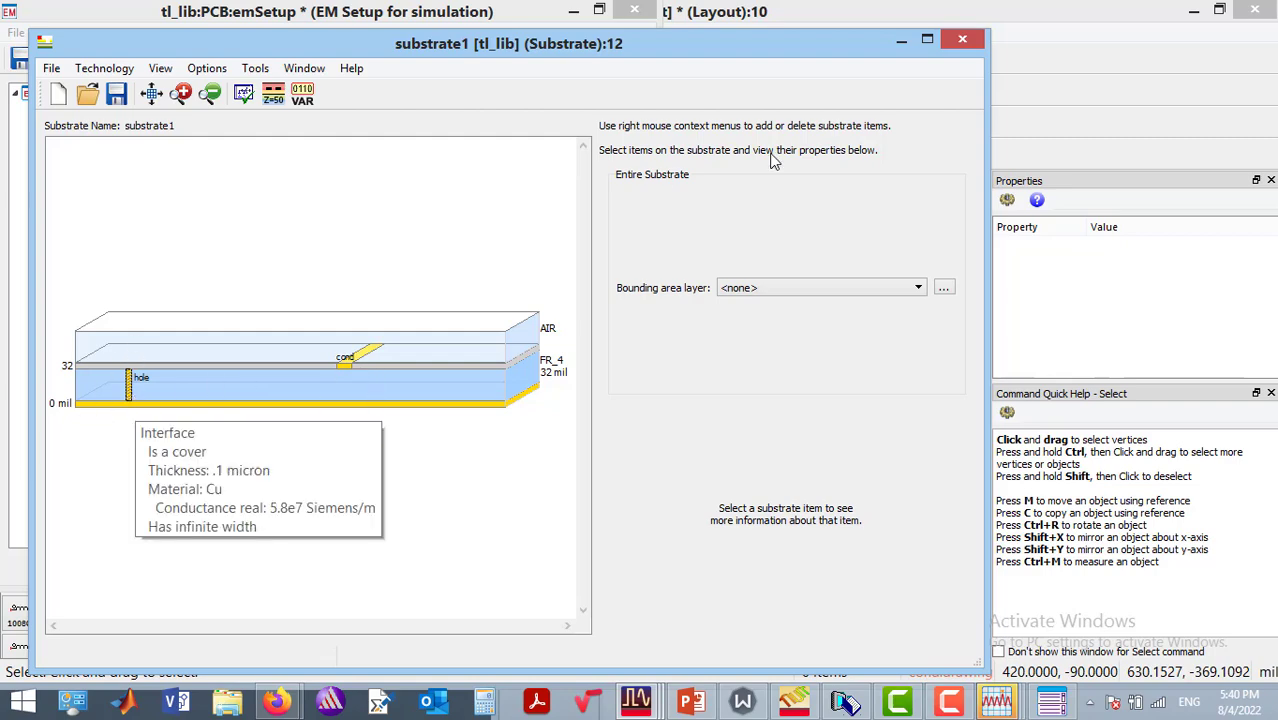
pyautogui.click(965, 41)
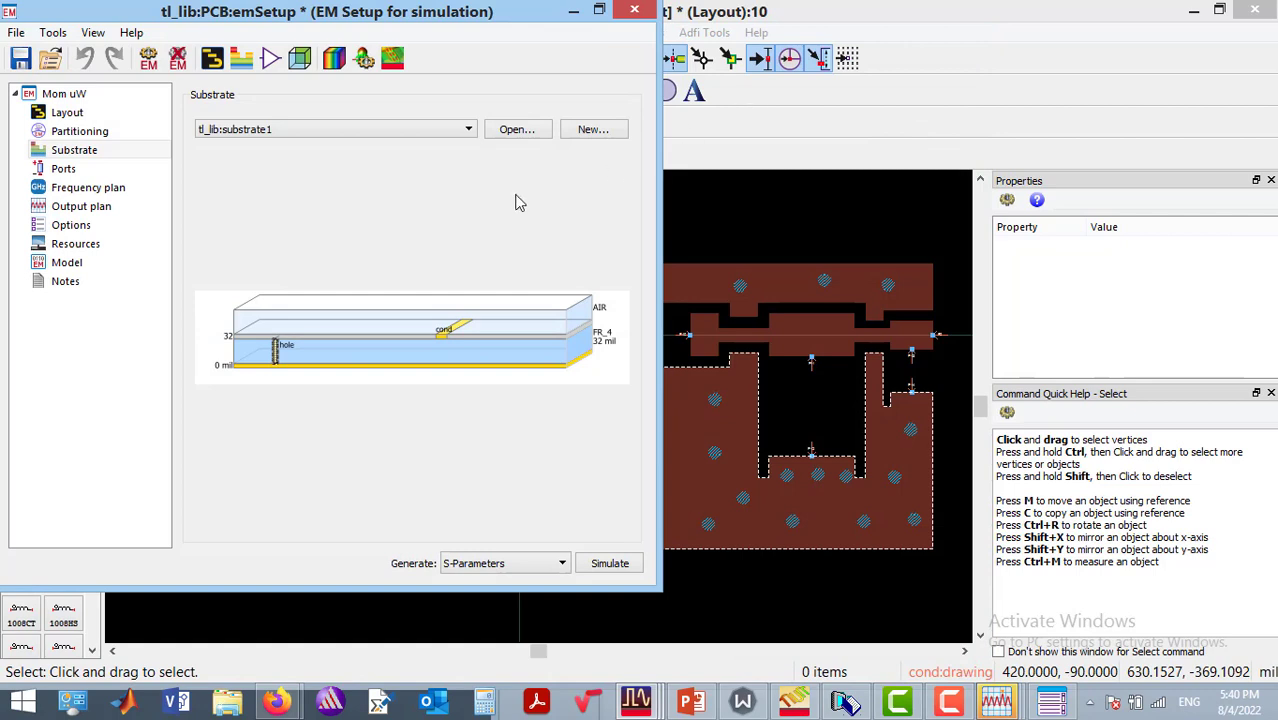
# Set the start frequency of the adaptive sweep in the frequency plan to 100 MHz.
pyautogui.click(89, 190)
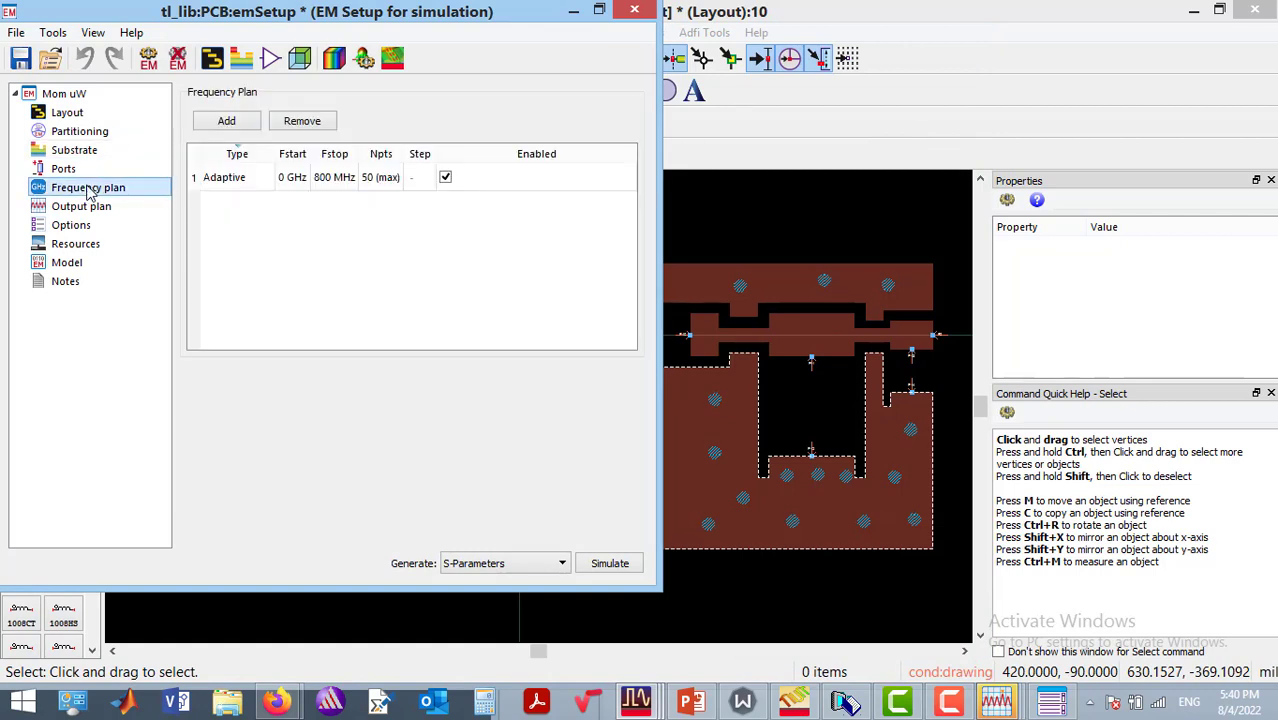
pyautogui.doubleClick(295, 189)
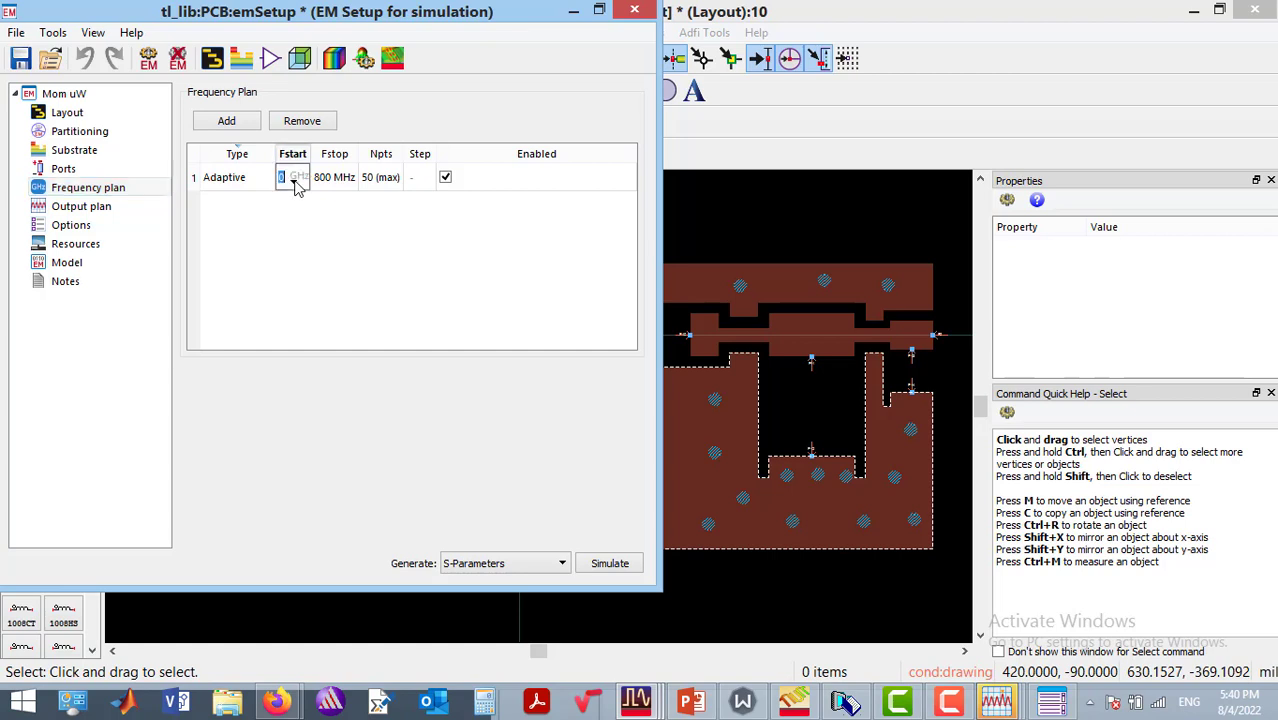
pyautogui.click(297, 189)
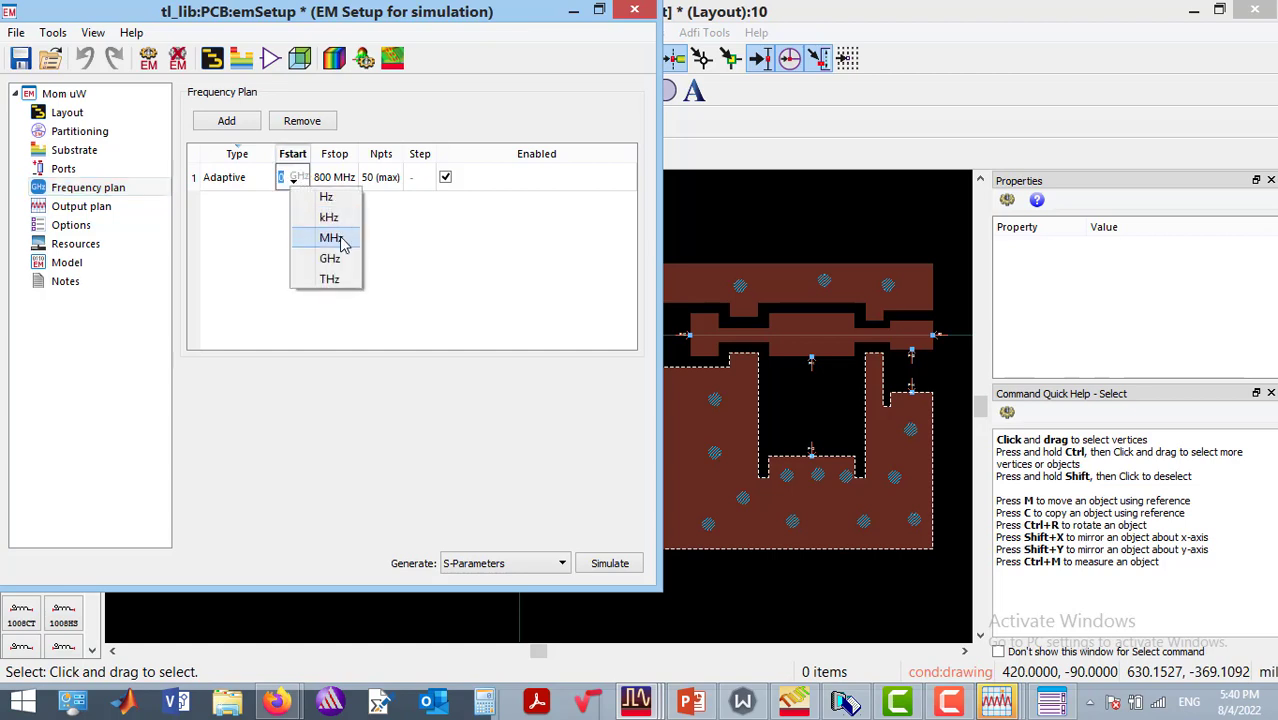
pyautogui.click(339, 244)
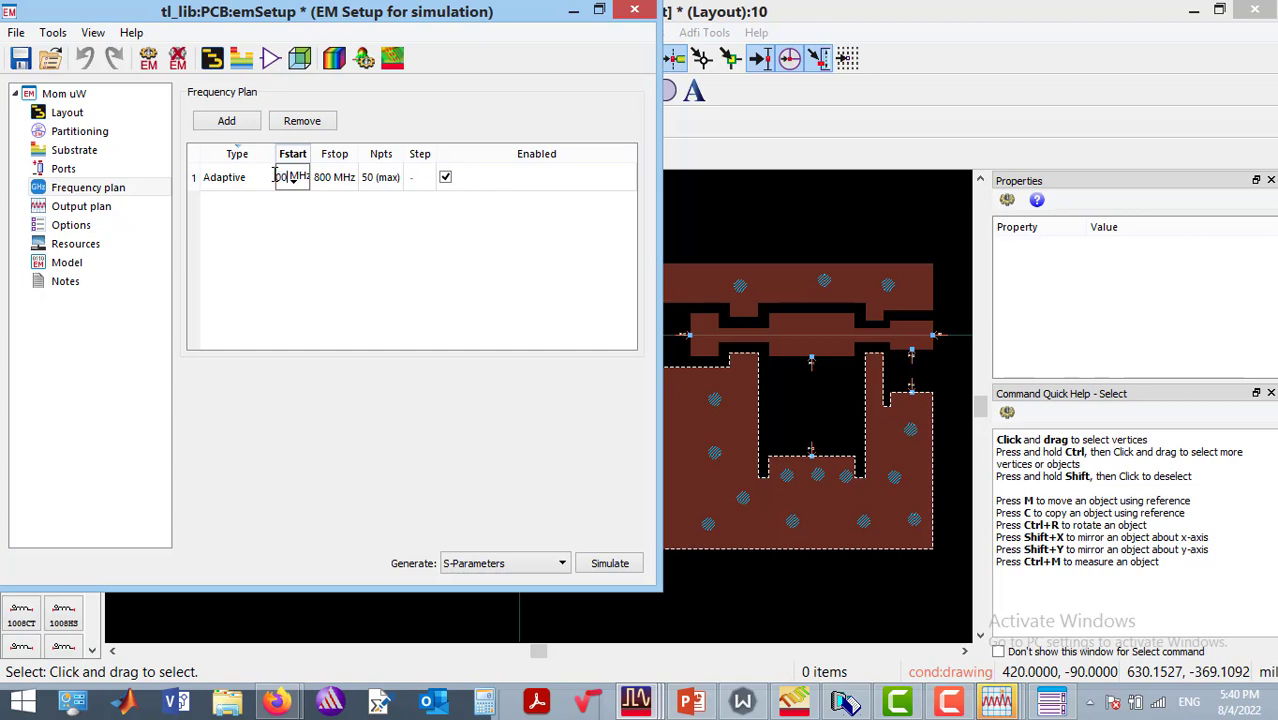
pyautogui.click(345, 244)
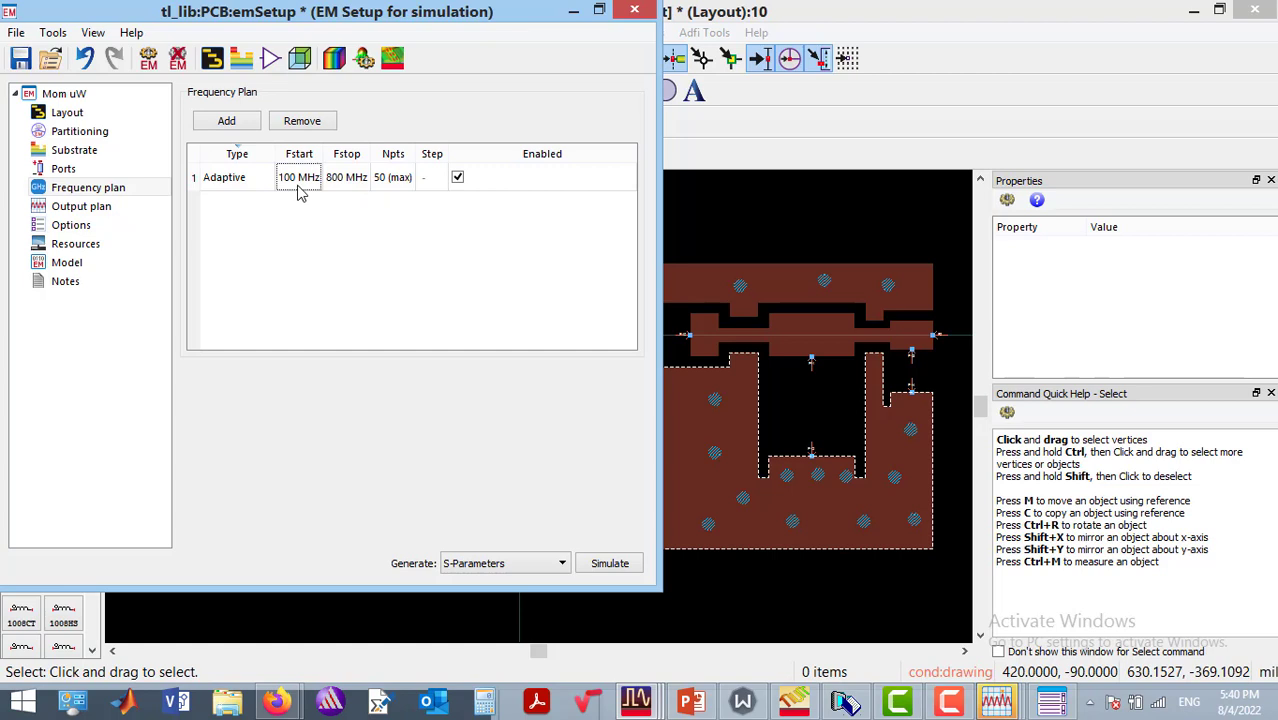
# Check the output plan and open the global mesh settings of the Default simulation options.
pyautogui.click(97, 211)
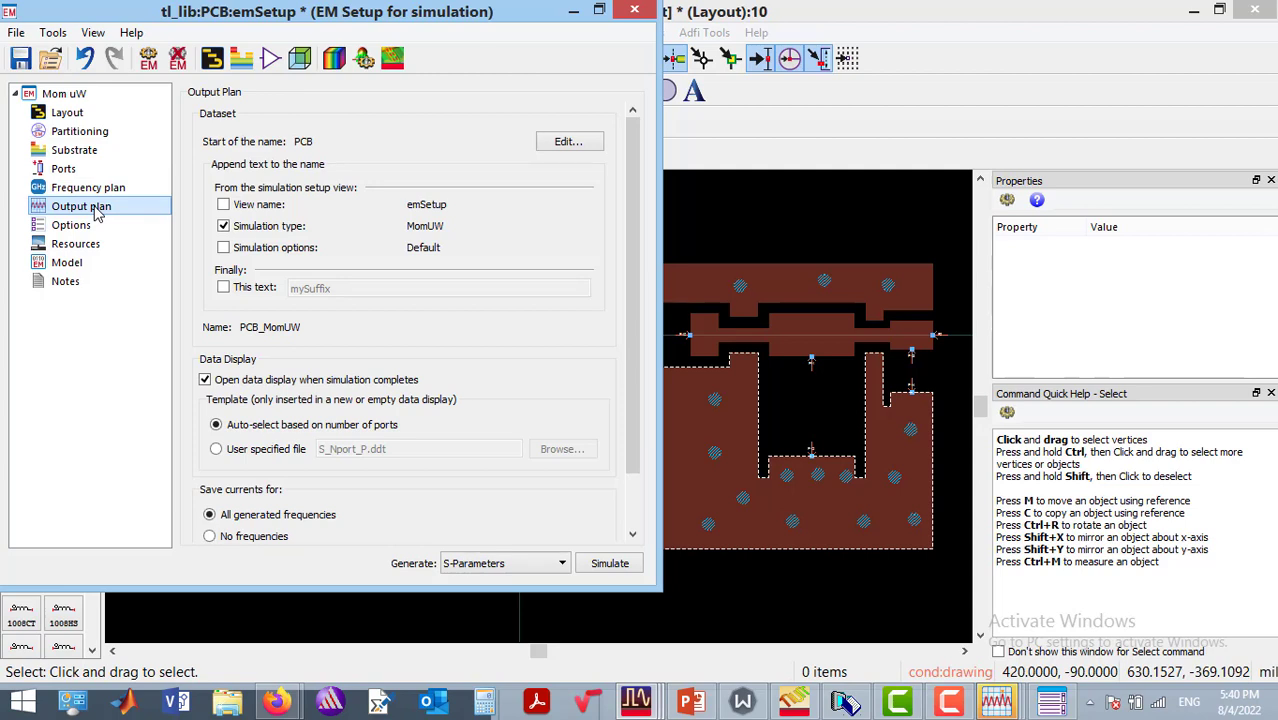
pyautogui.click(90, 226)
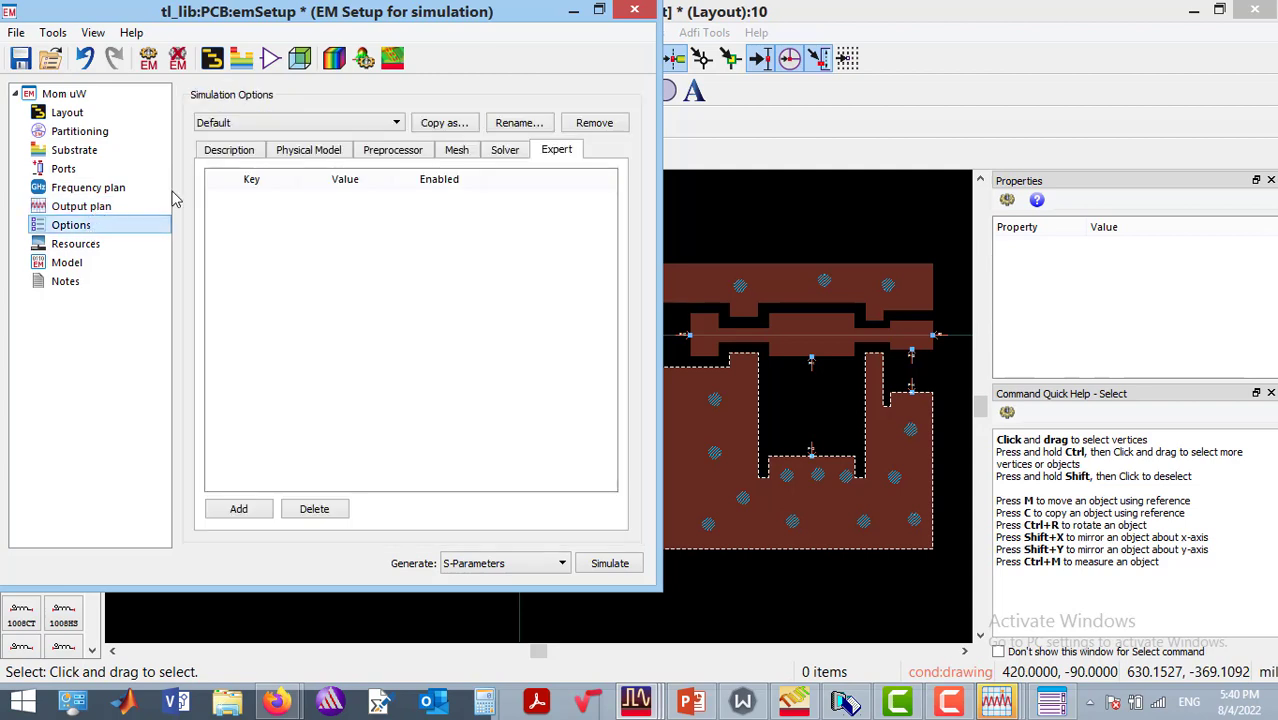
pyautogui.click(450, 155)
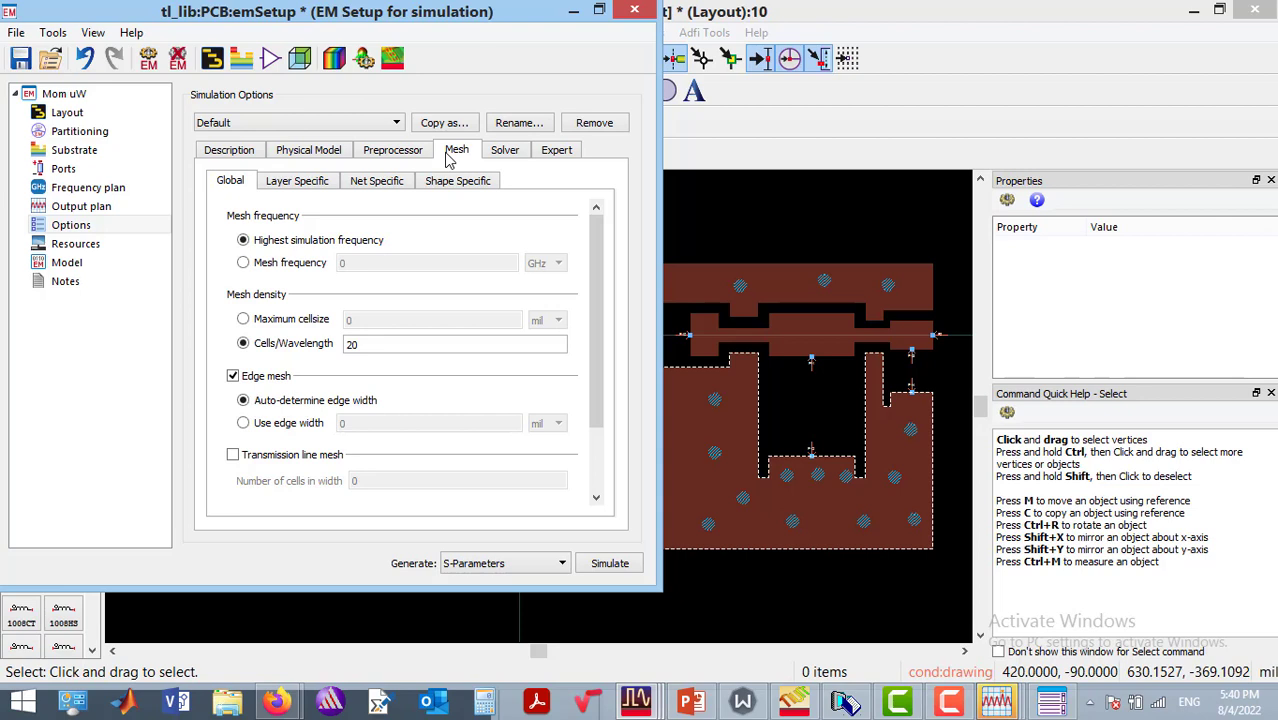
pyautogui.click(254, 425)
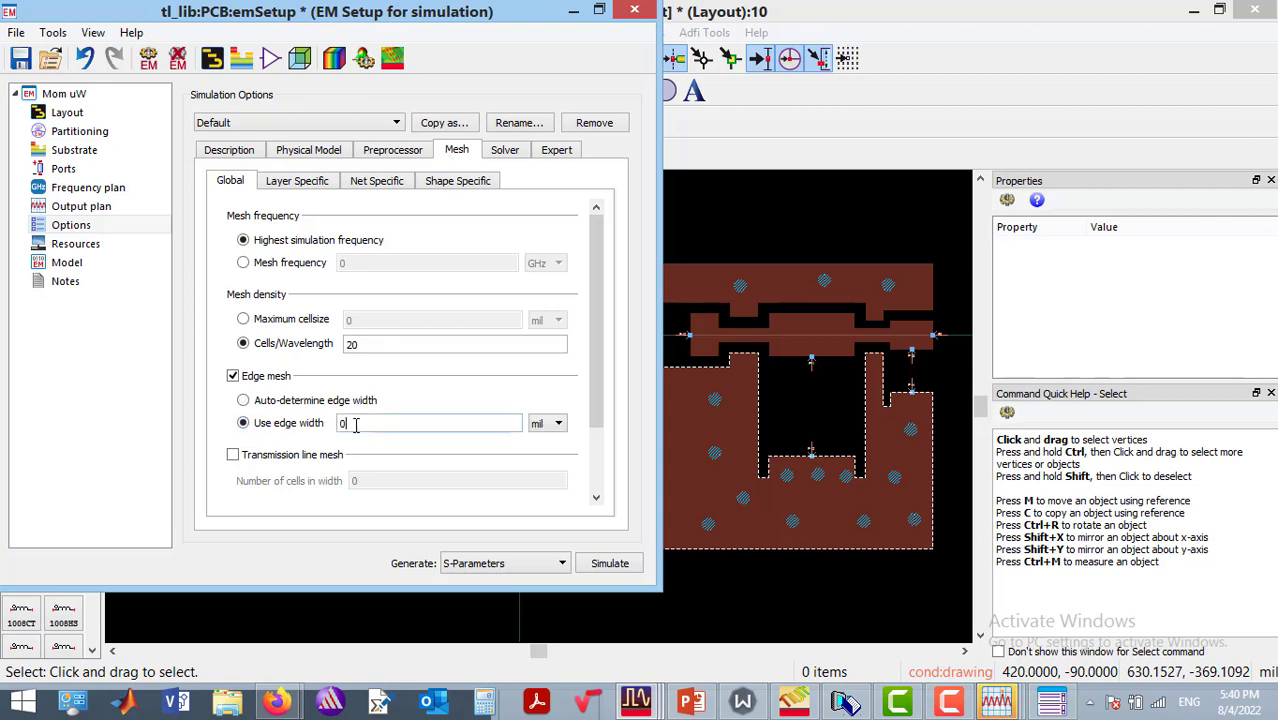
pyautogui.press('Tab')
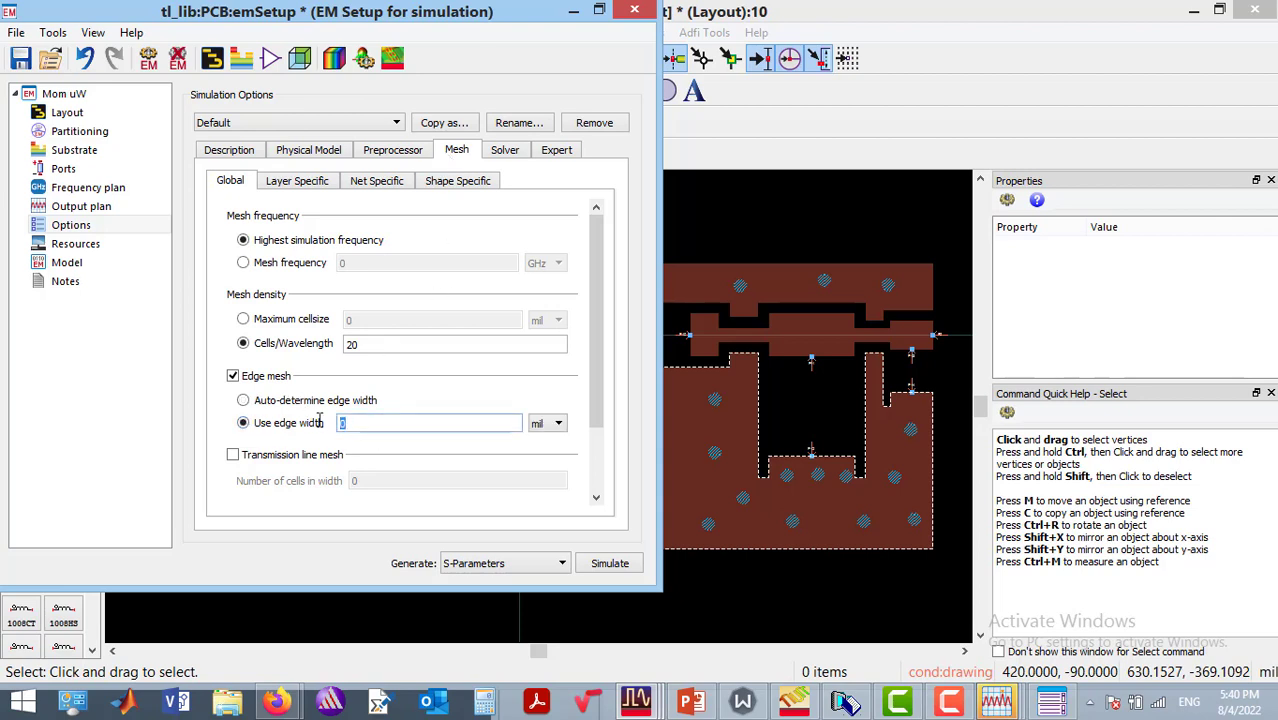
pyautogui.click(243, 400)
# Enable the transmission line mesh with 5 cells in width and set the mesh density to 50 cells per wavelength.
pyautogui.click(233, 455)
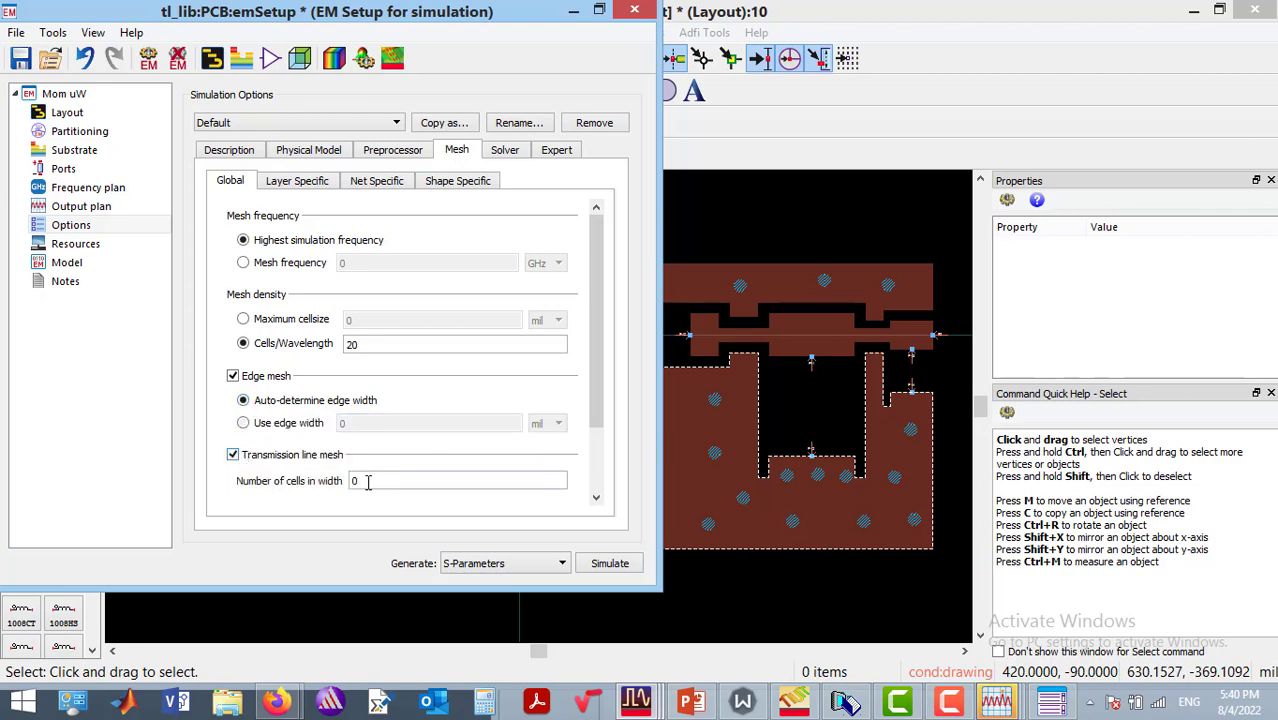
pyautogui.moveTo(358, 482); pyautogui.dragTo(231, 490)
pyautogui.write('5')
pyautogui.moveTo(371, 341); pyautogui.dragTo(206, 318)
pyautogui.write('50')
# Review the simulation resources, the EM model settings and the PCB symbol view.
pyautogui.click(80, 245)
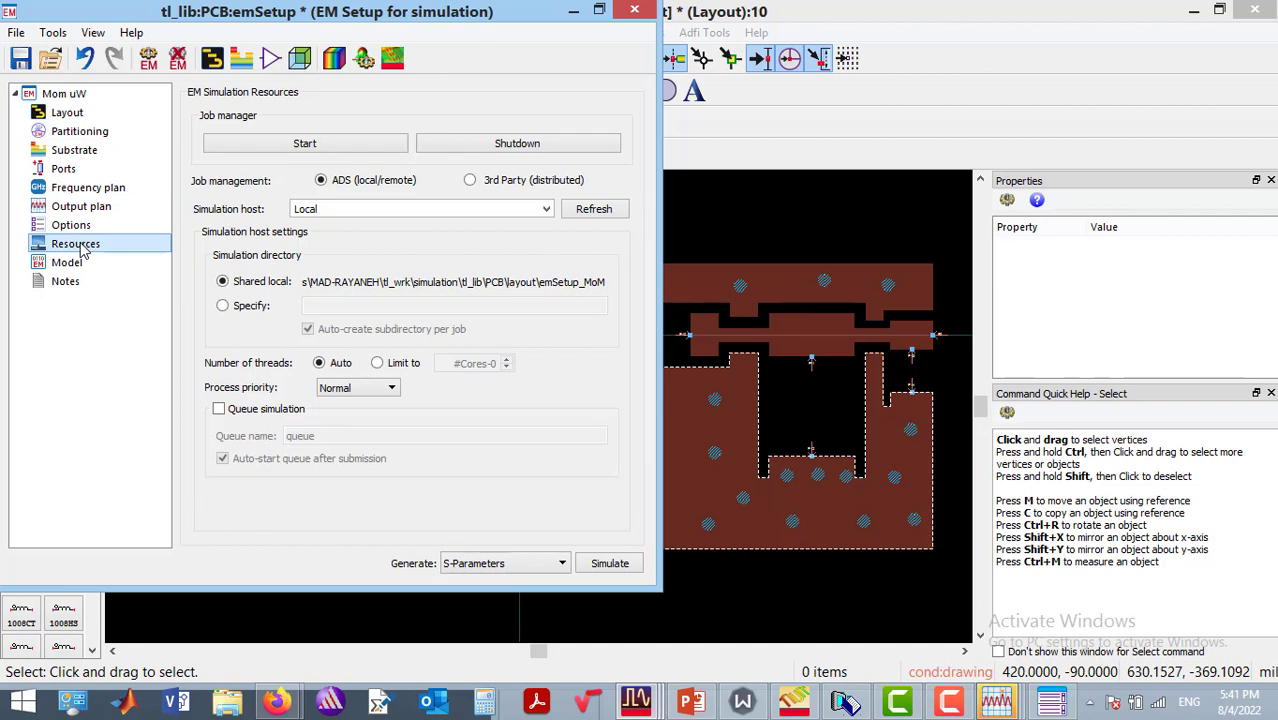
pyautogui.click(78, 263)
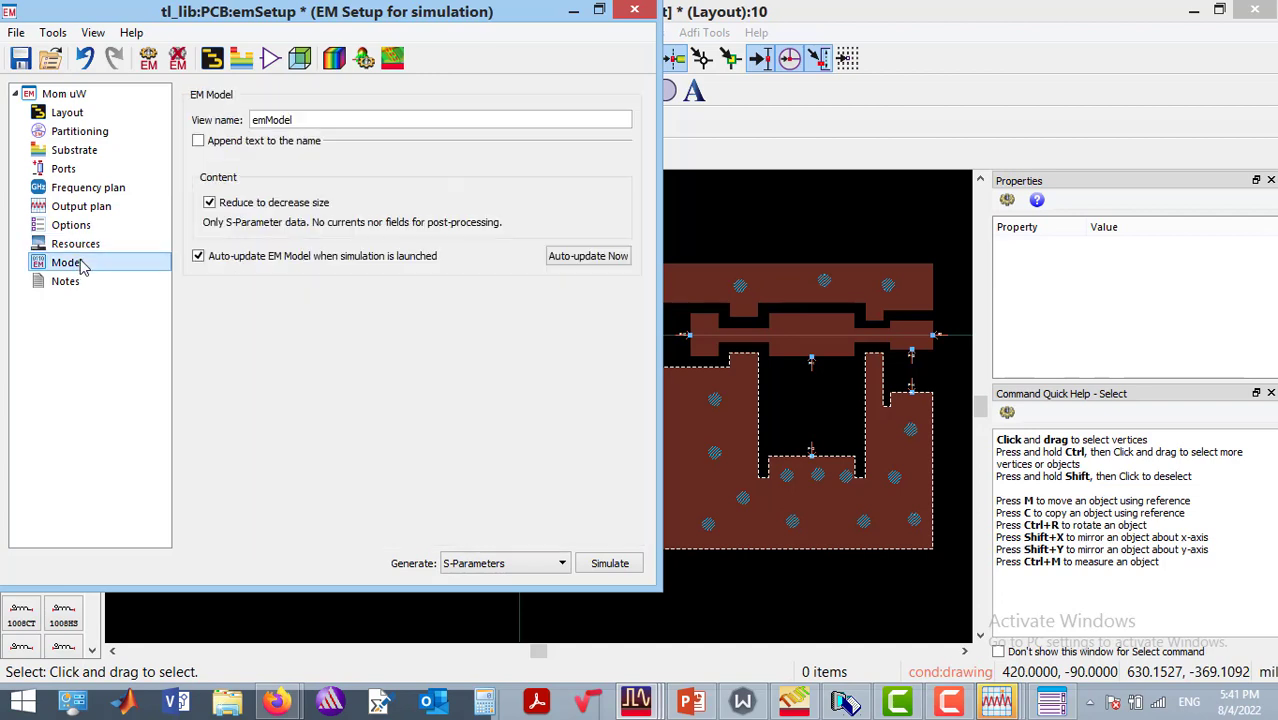
pyautogui.click(198, 257)
pyautogui.click(198, 257)
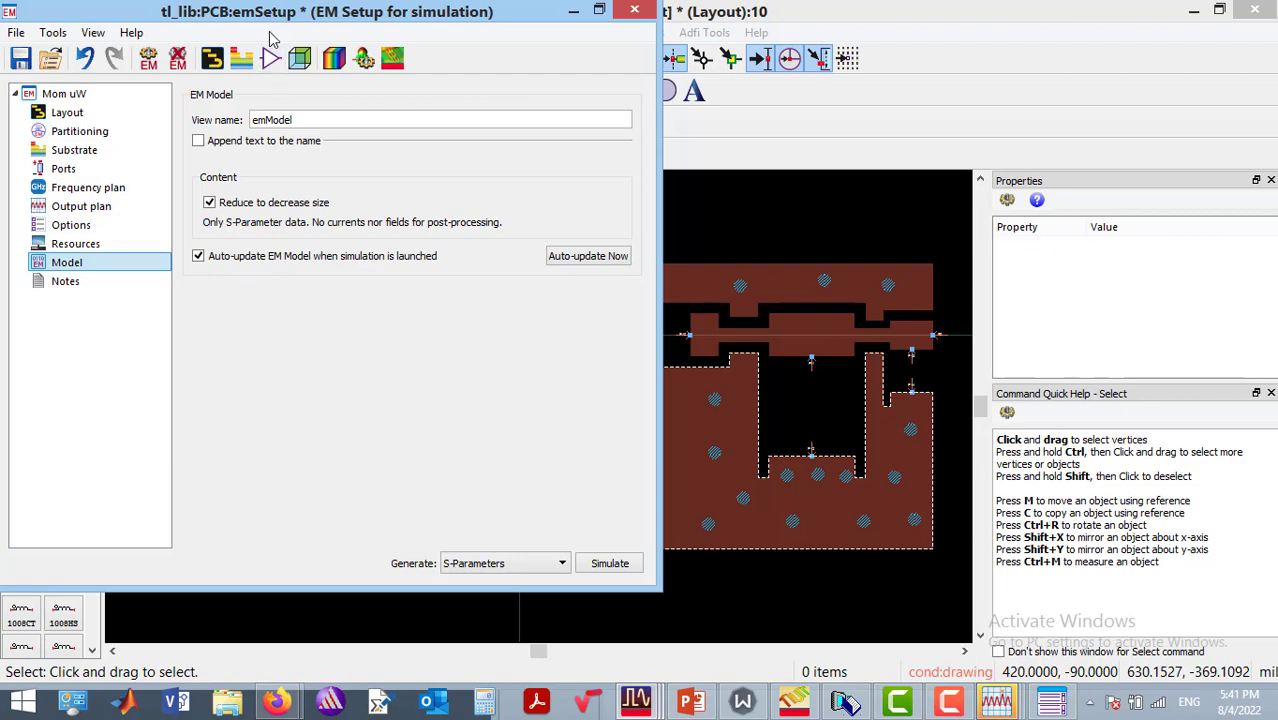
pyautogui.click(271, 62)
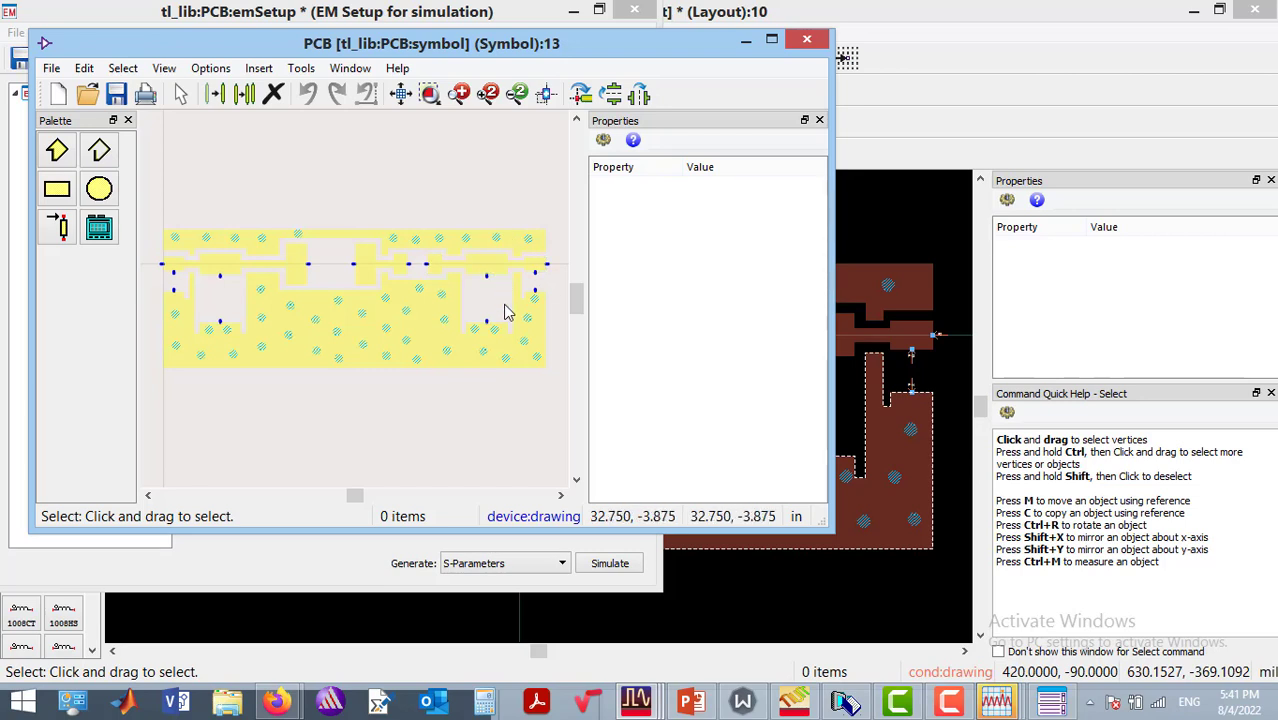
pyautogui.click(806, 39)
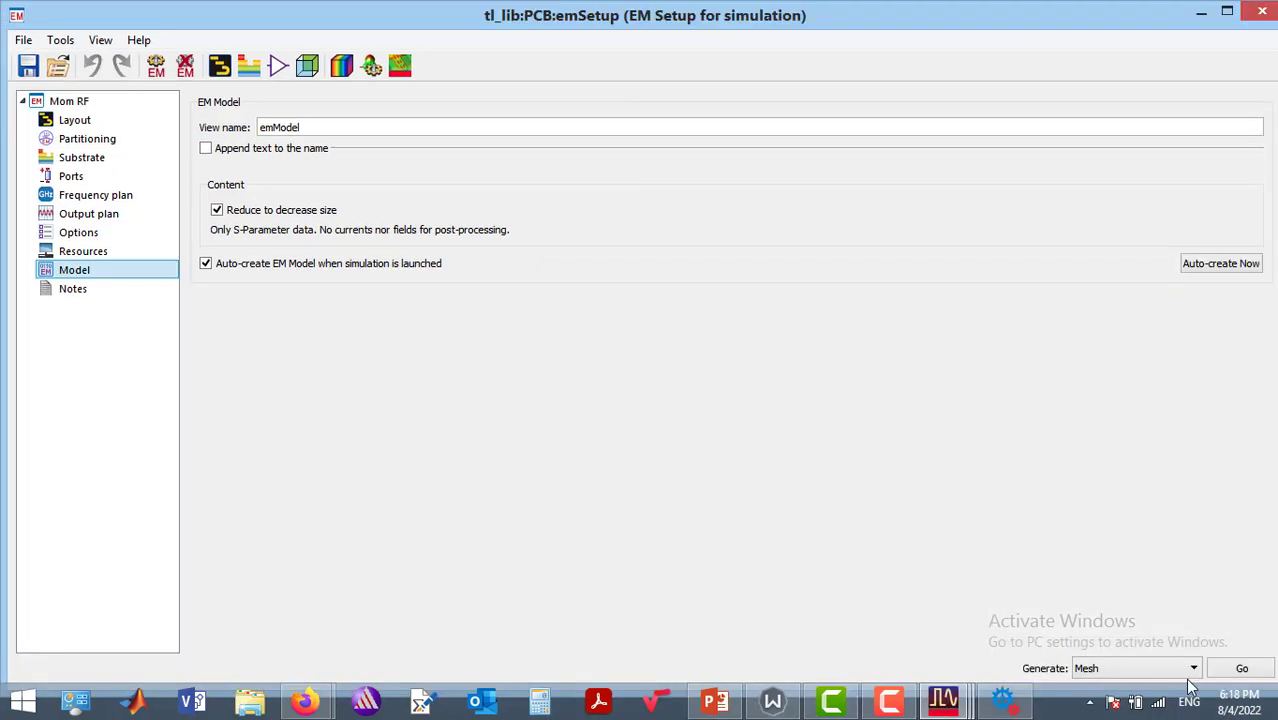
# Choose S-Parameters as the output to generate and run the EM simulation, overwriting the PCB_MomRF dataset.
pyautogui.click(1190, 668)
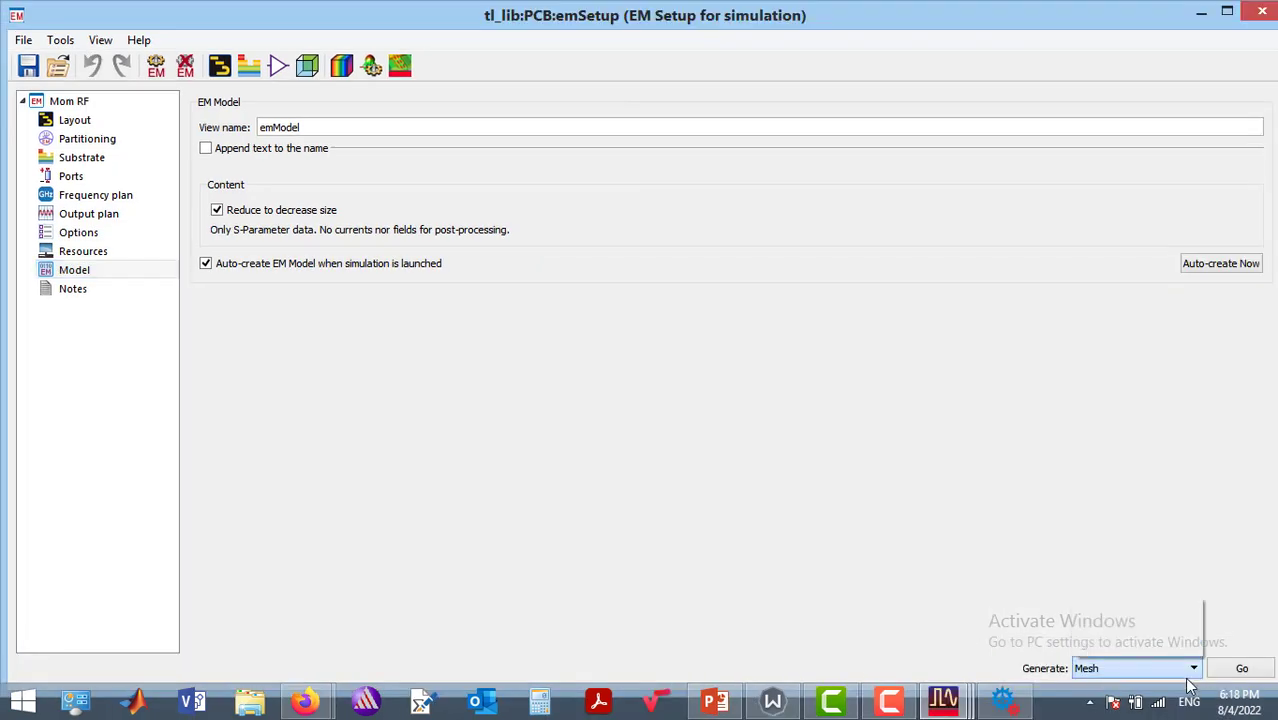
pyautogui.click(1146, 648)
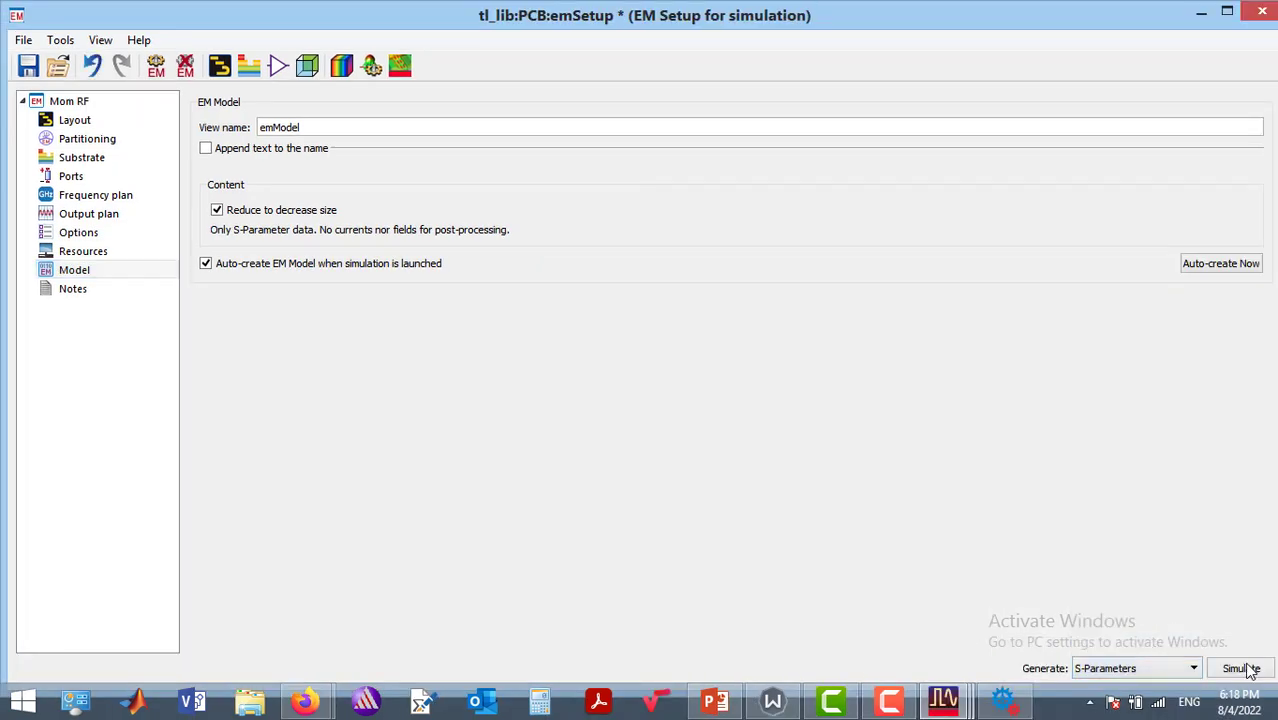
pyautogui.click(1246, 670)
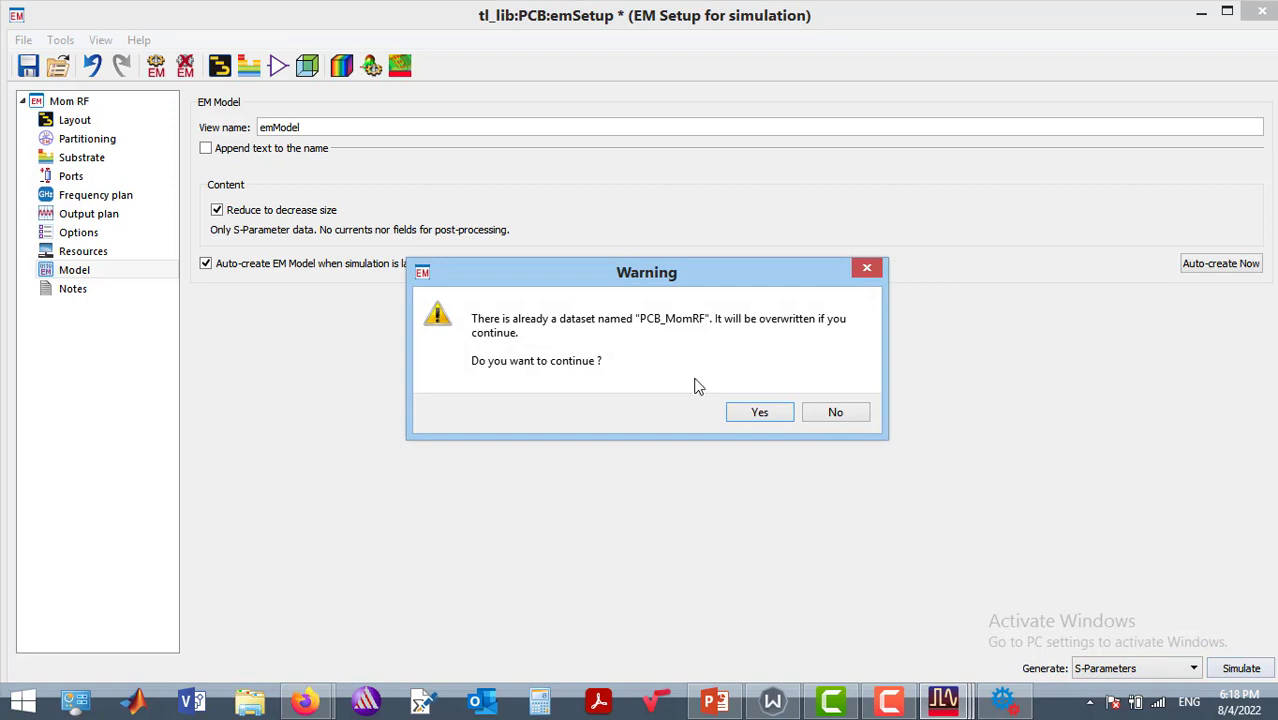
pyautogui.click(764, 412)
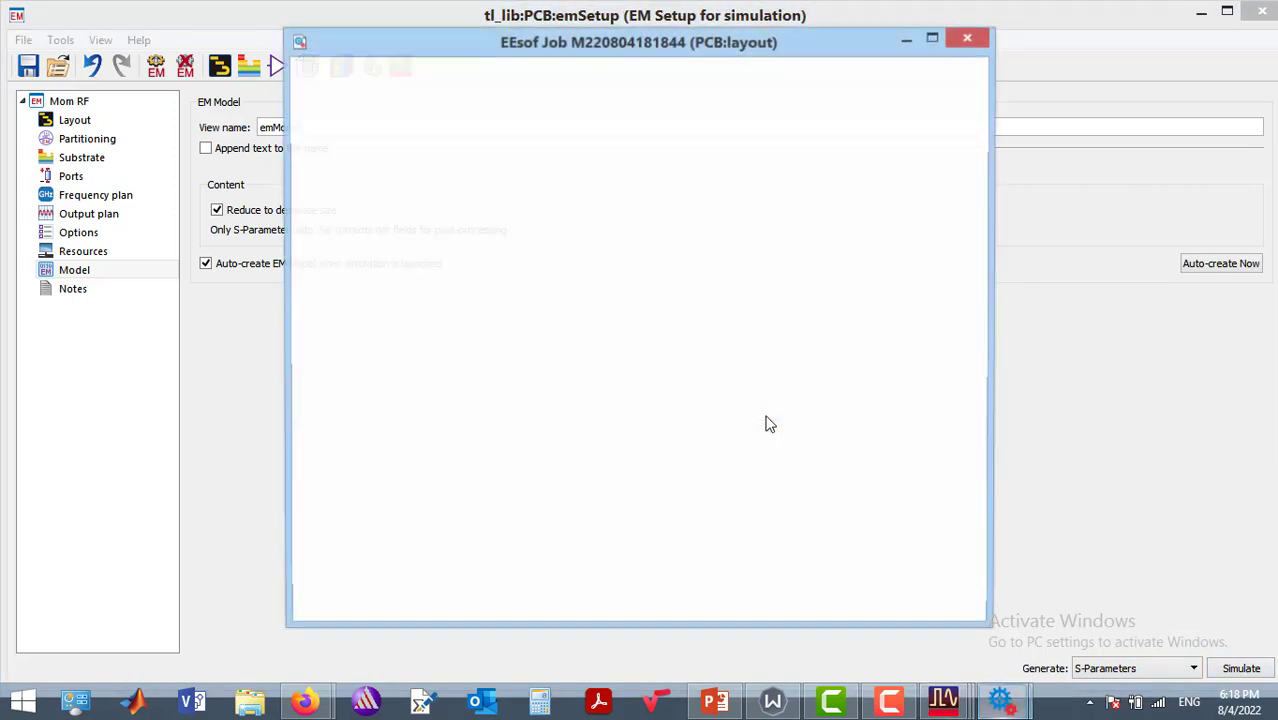
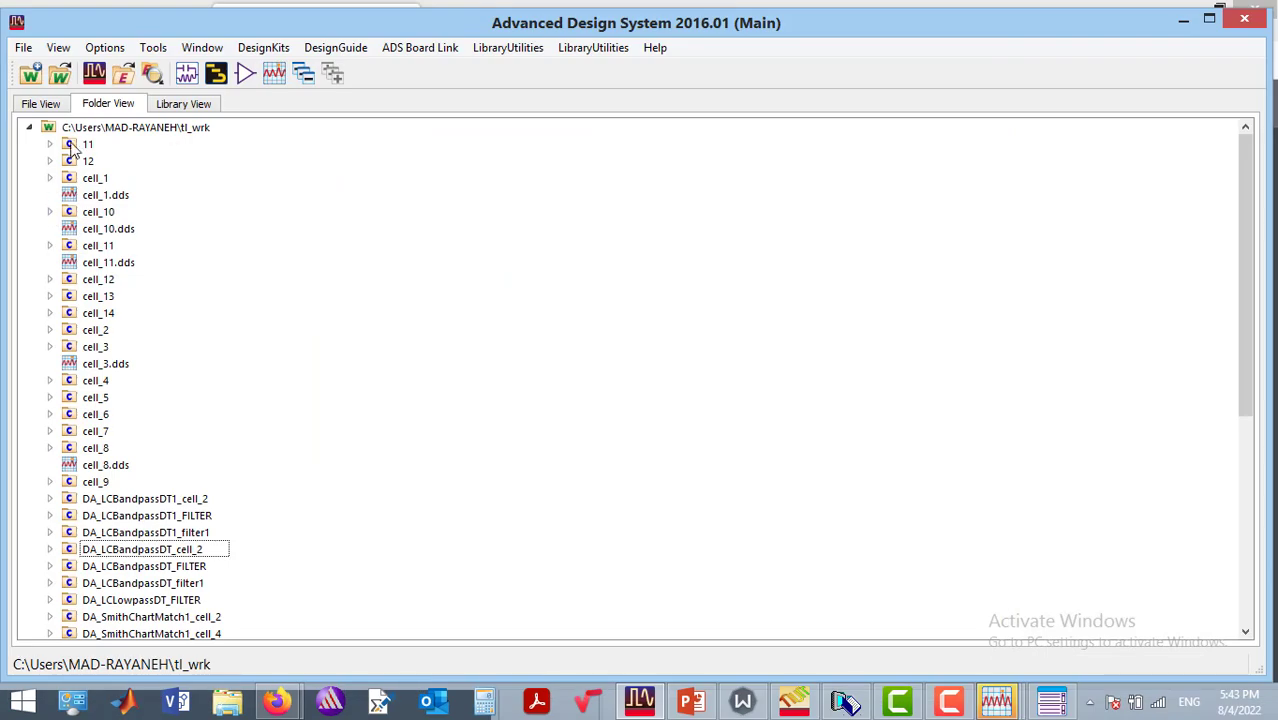
# Create a new schematic named cell_15, dismiss the schematic wizard and maximize the schematic window.
pyautogui.click(186, 74)
pyautogui.click(574, 437)
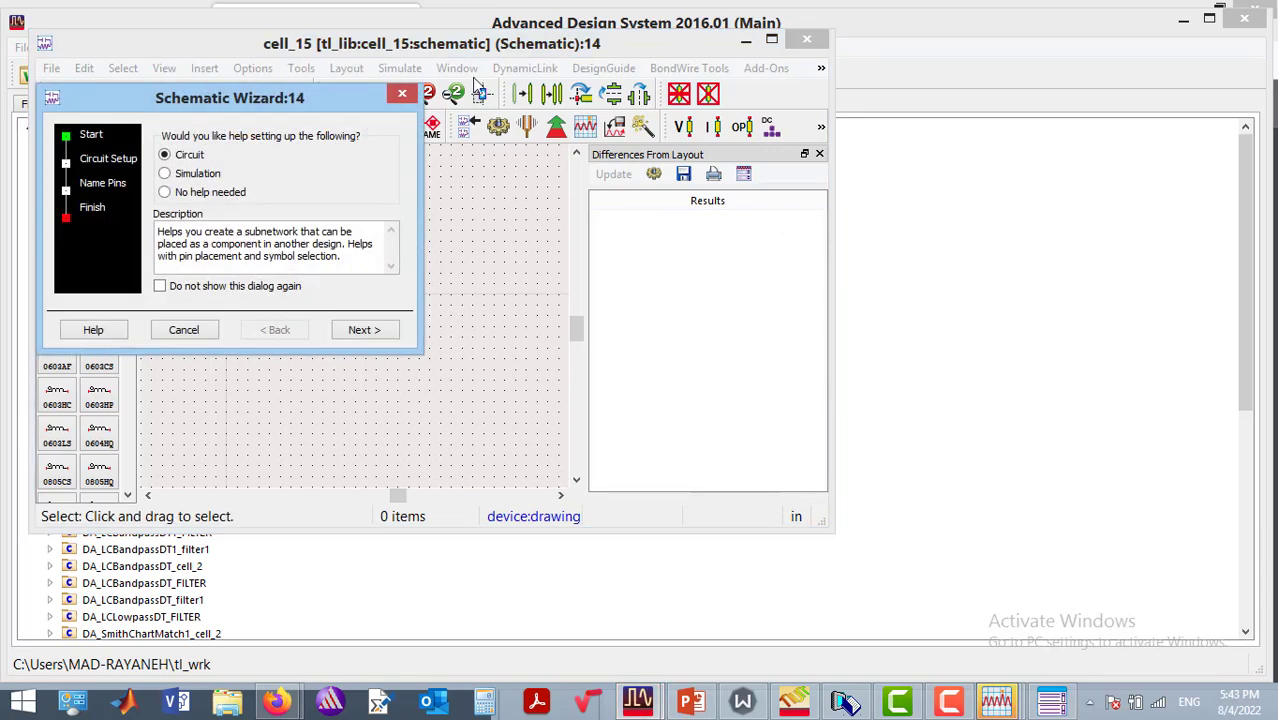
pyautogui.click(401, 93)
pyautogui.click(772, 40)
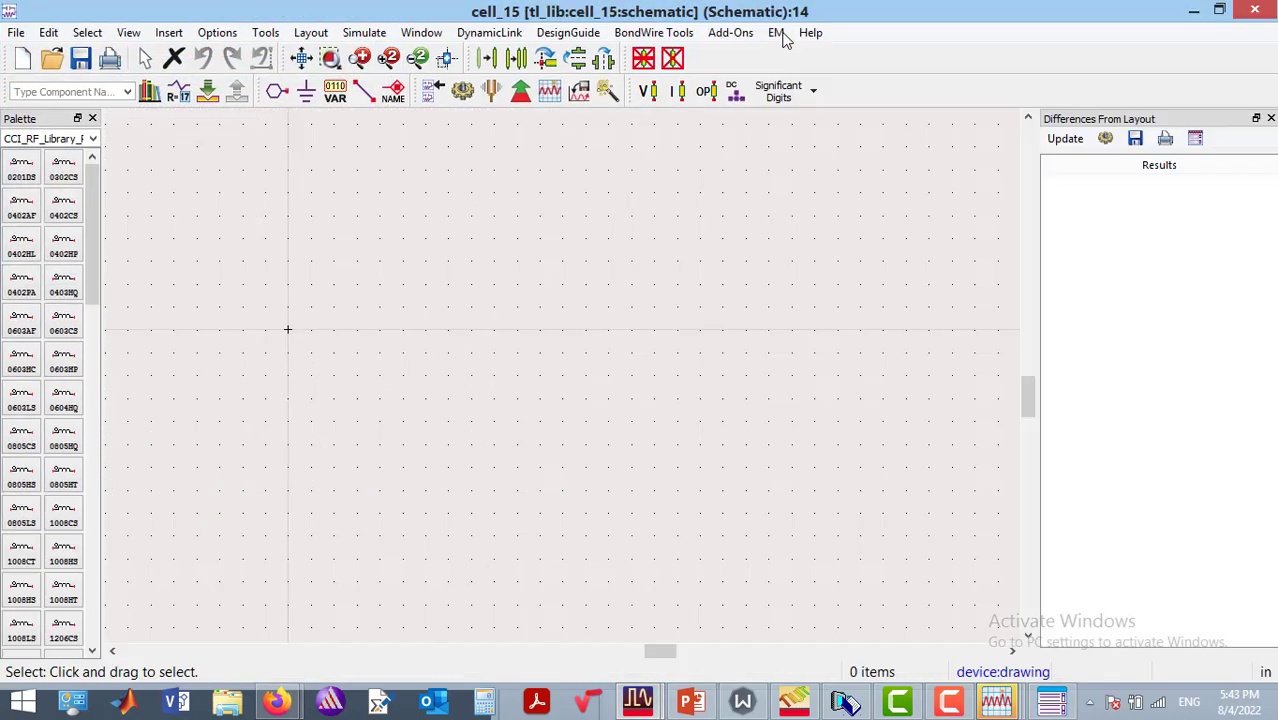
# Place an instance of the PCB component in the schematic near the origin and show the whole symbol.
pyautogui.click(38, 92)
pyautogui.write('pd')
pyautogui.write('b')
pyautogui.press('Return')
pyautogui.click(162, 355)
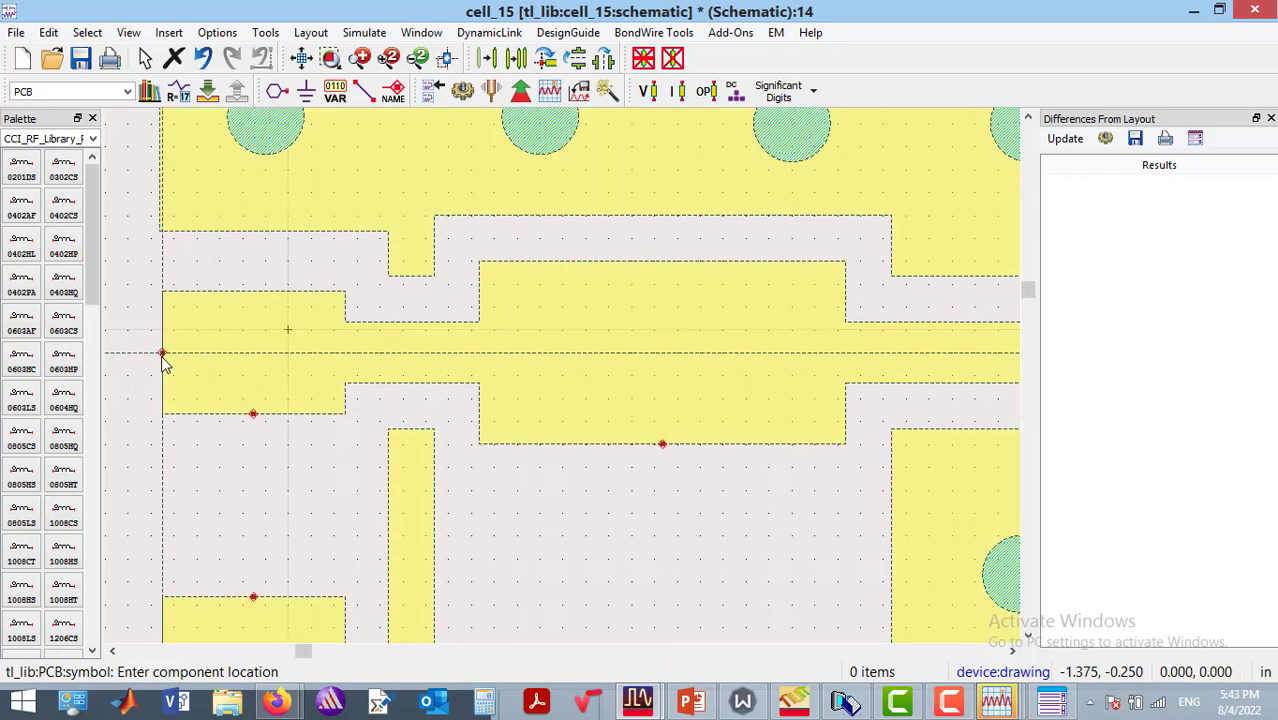
pyautogui.press('Escape')
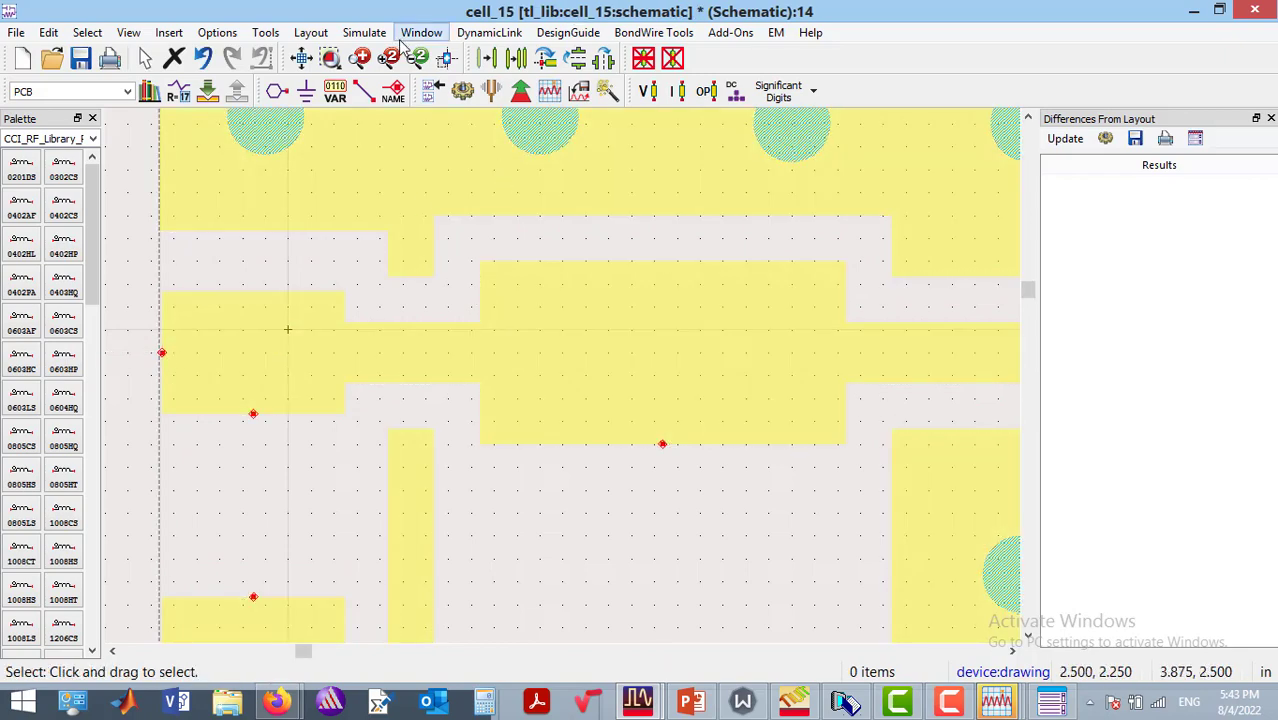
pyautogui.click(419, 60)
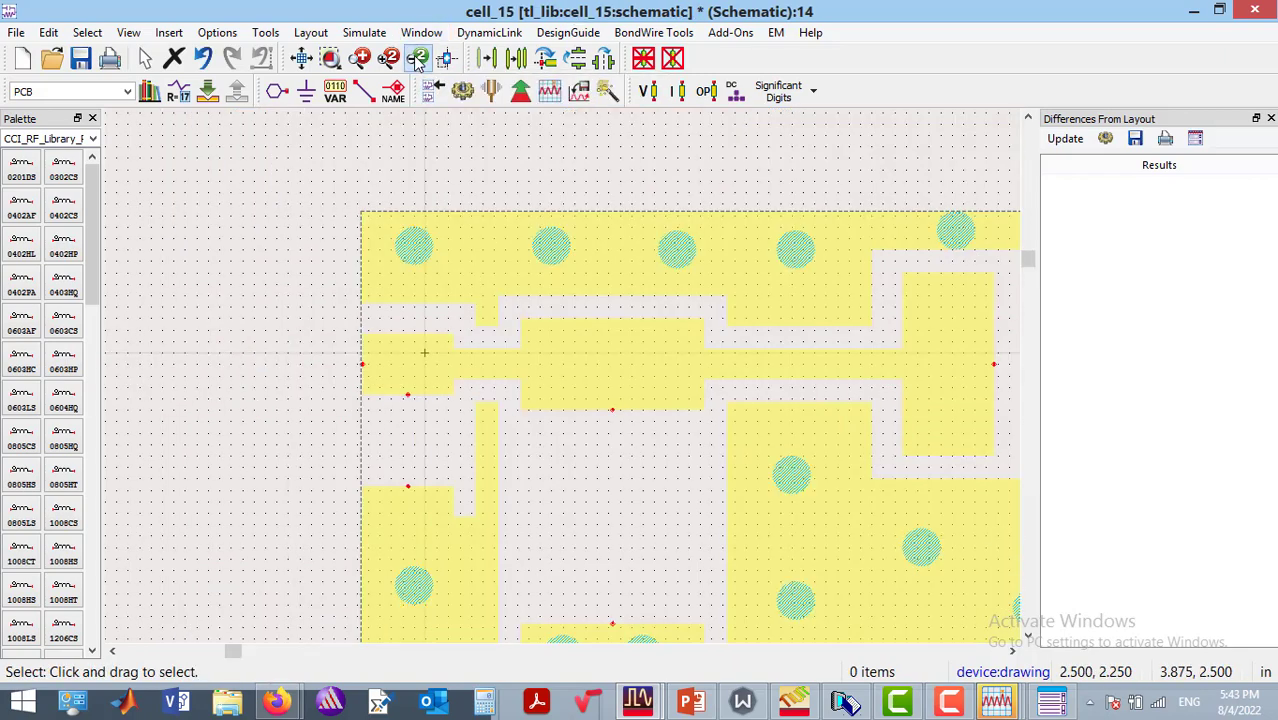
pyautogui.click(419, 60)
pyautogui.click(419, 60)
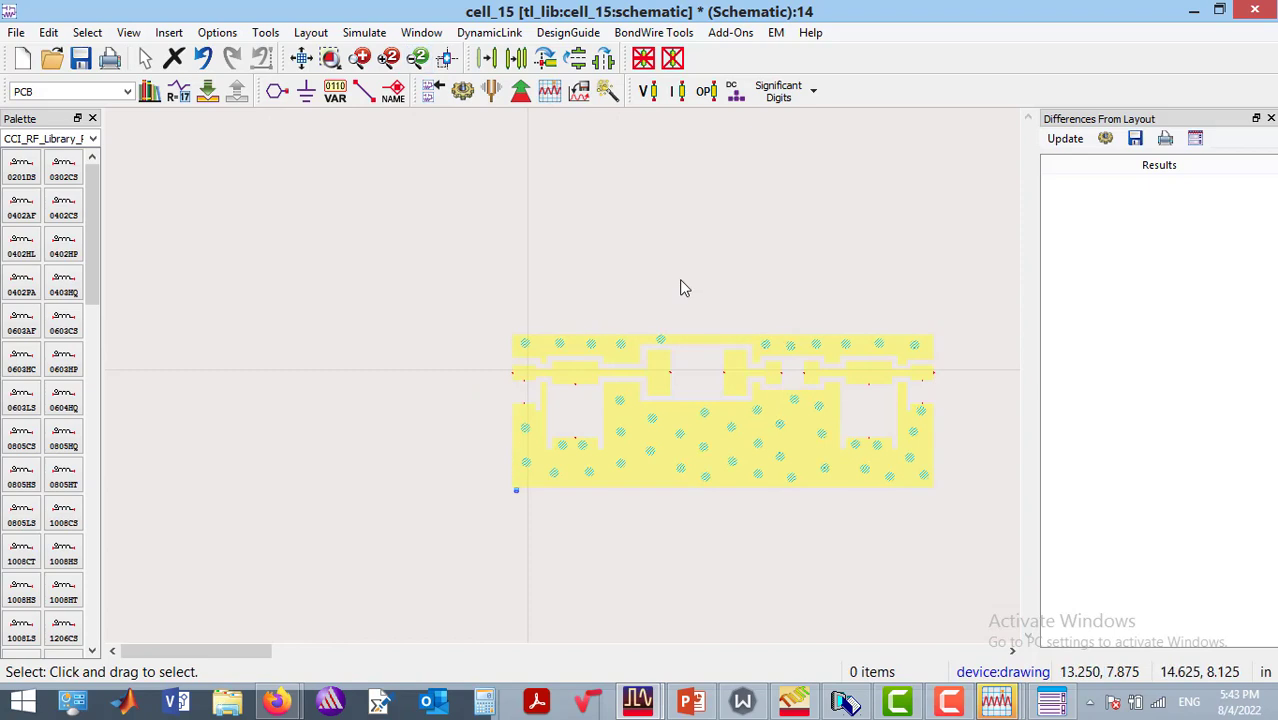
# Set the PCB instance to use its emModel view for simulation and recheck that choice.
pyautogui.click(670, 446)
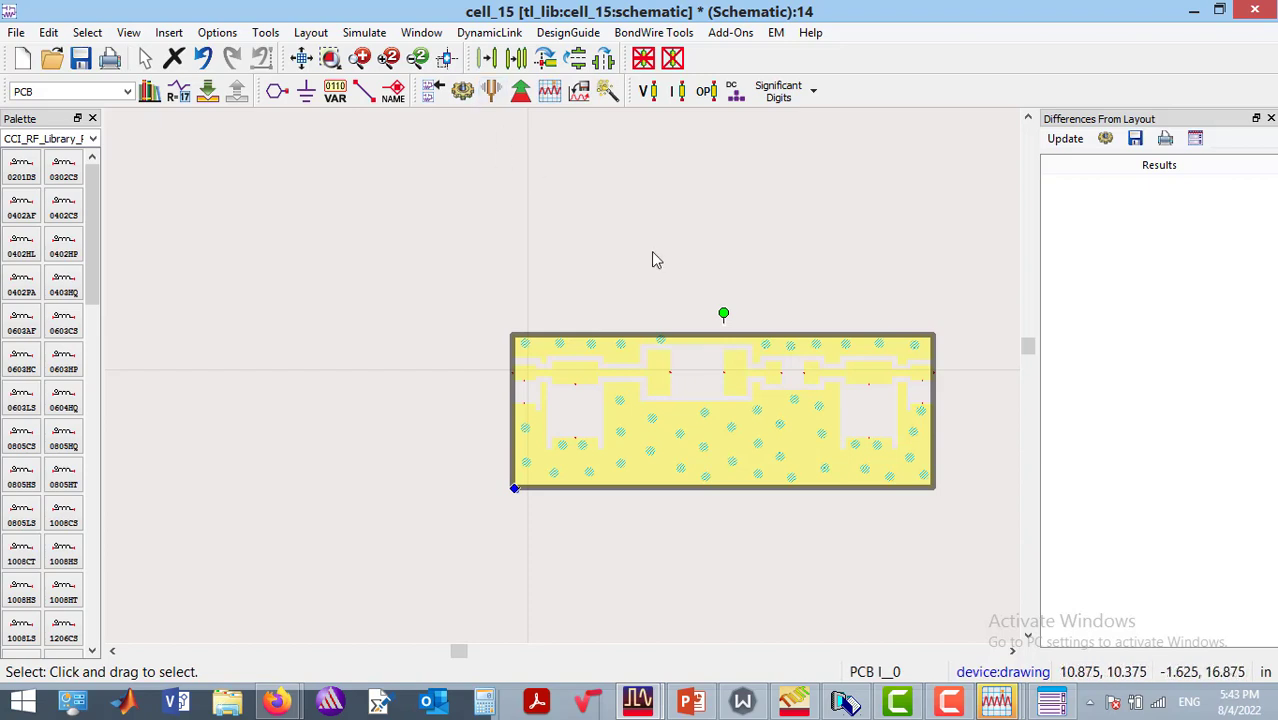
pyautogui.click(442, 102)
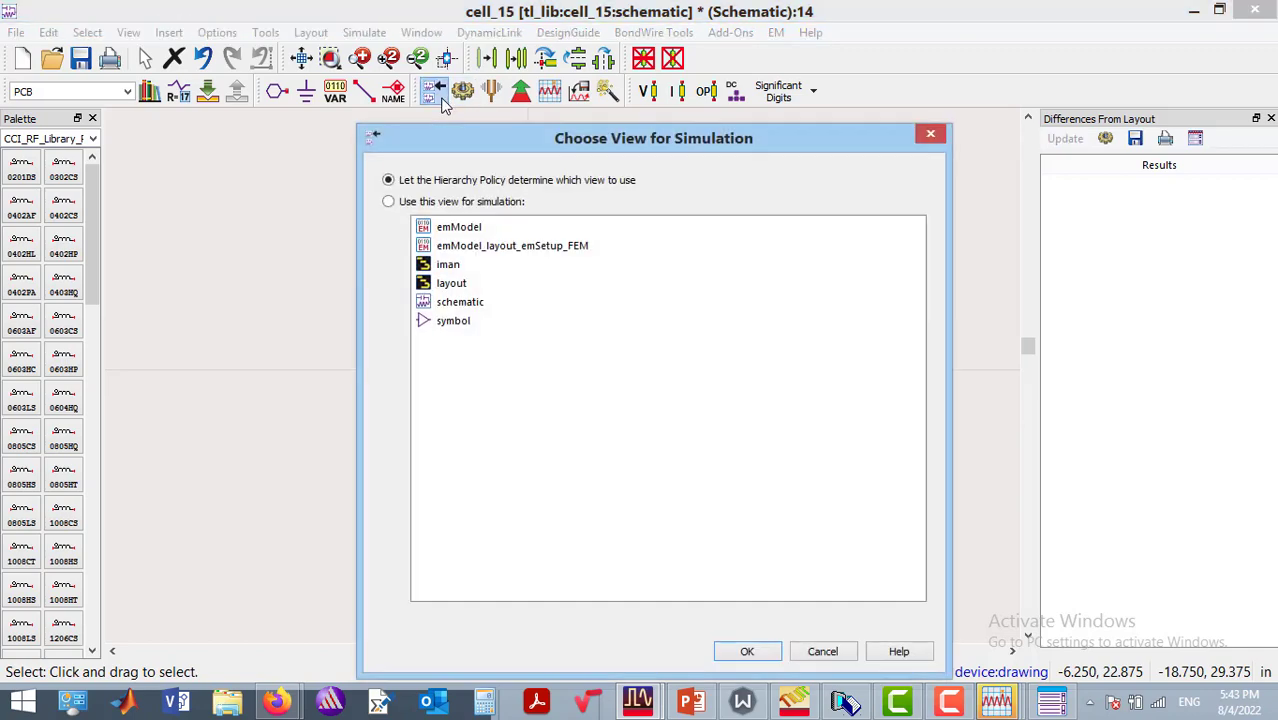
pyautogui.click(462, 231)
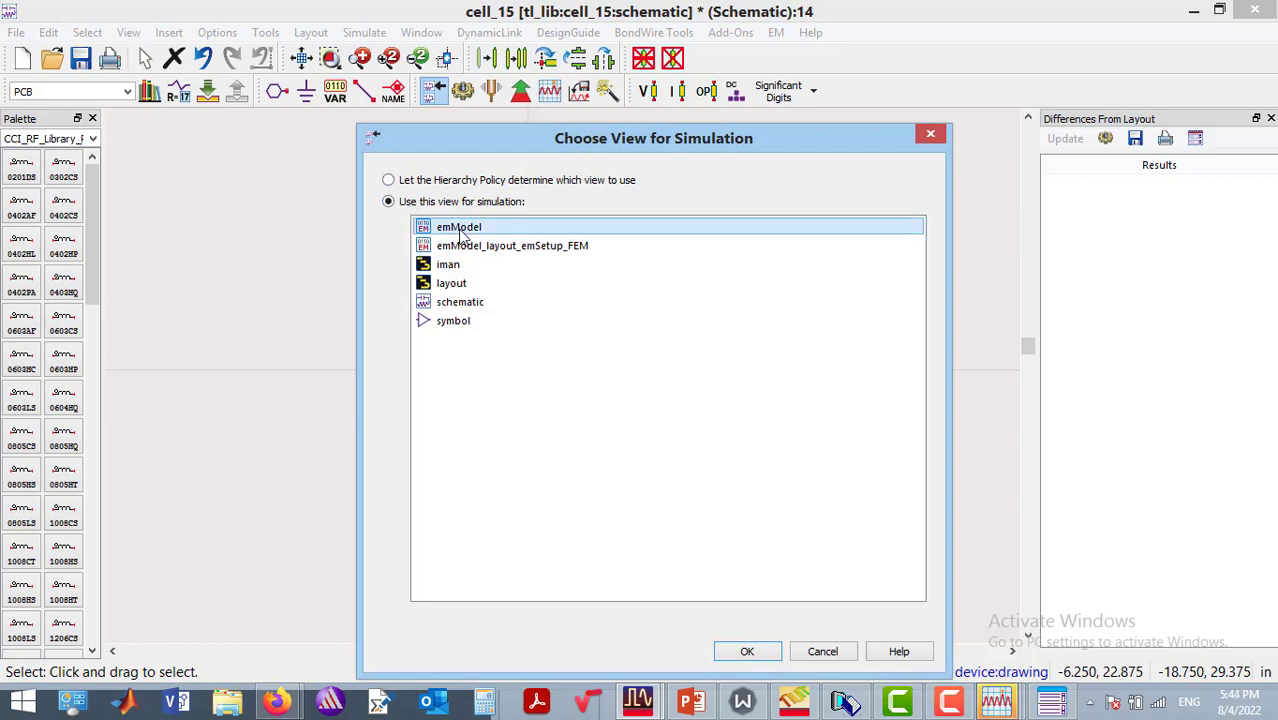
pyautogui.click(747, 651)
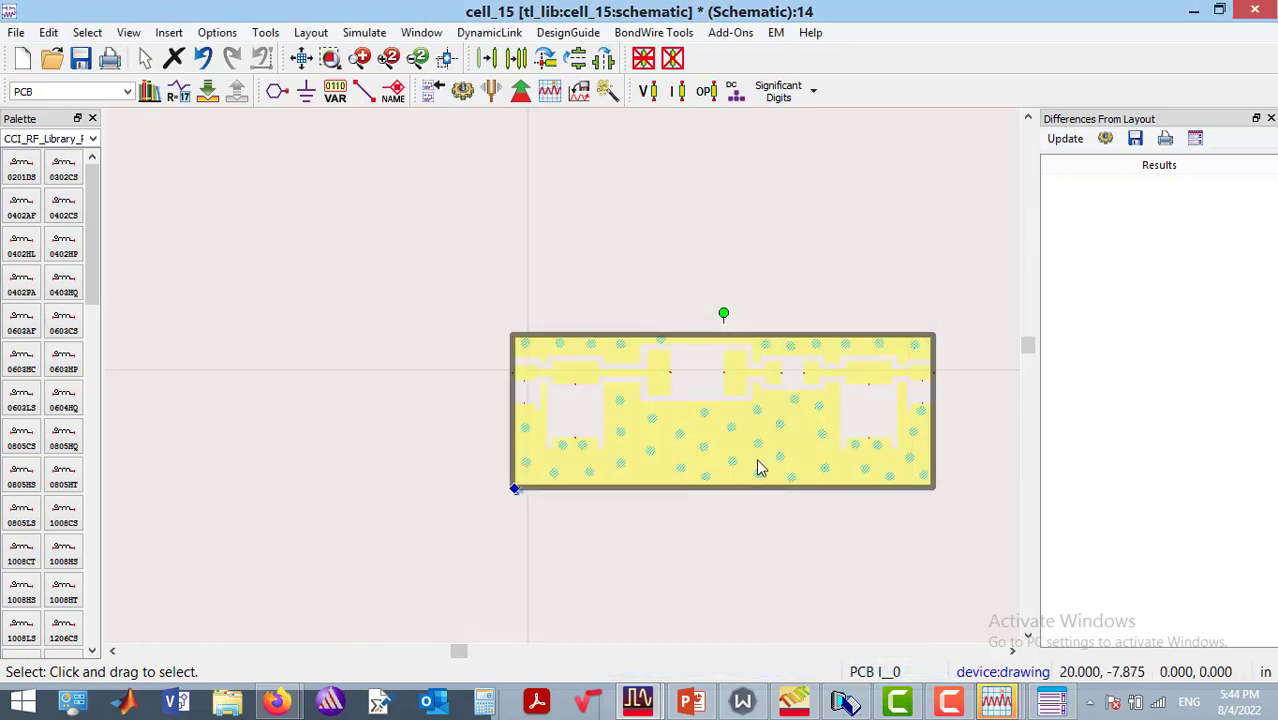
pyautogui.click(432, 98)
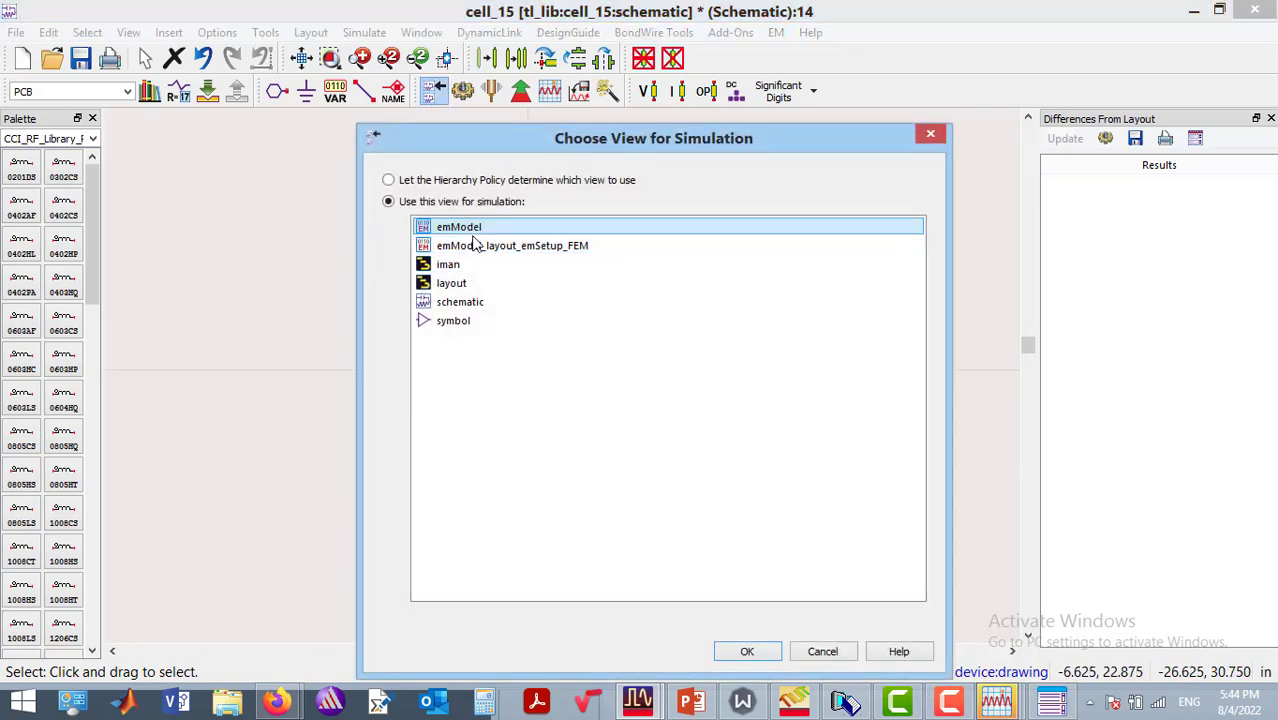
pyautogui.click(758, 654)
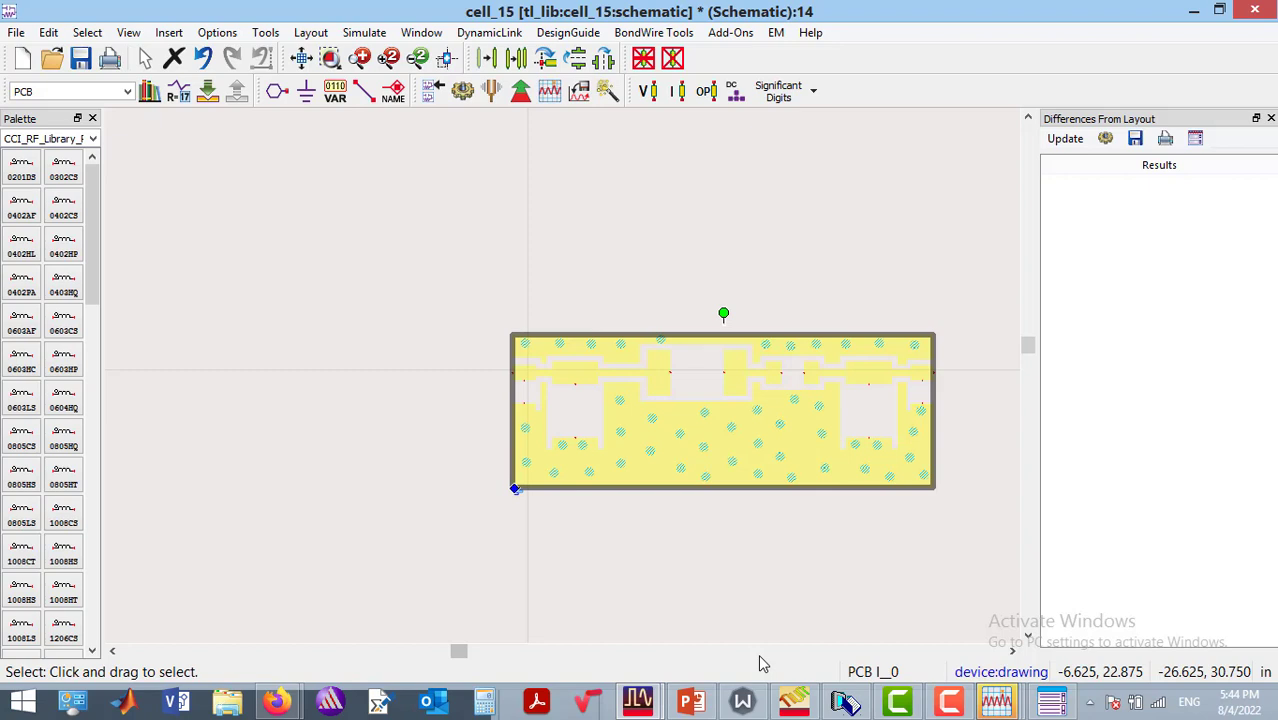
# Place two Term components, one just outside each end of the PCB symbol, level with its signal line.
pyautogui.doubleClick(43, 92)
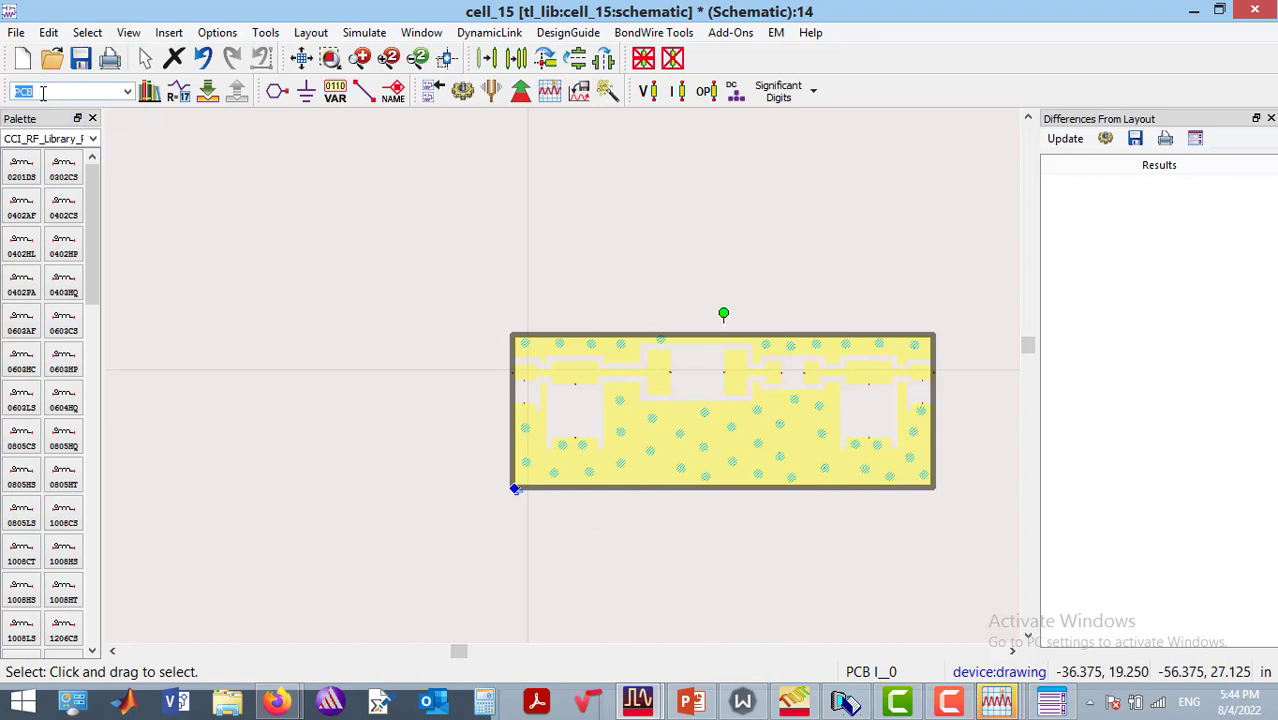
pyautogui.write('Term')
pyautogui.press('Return')
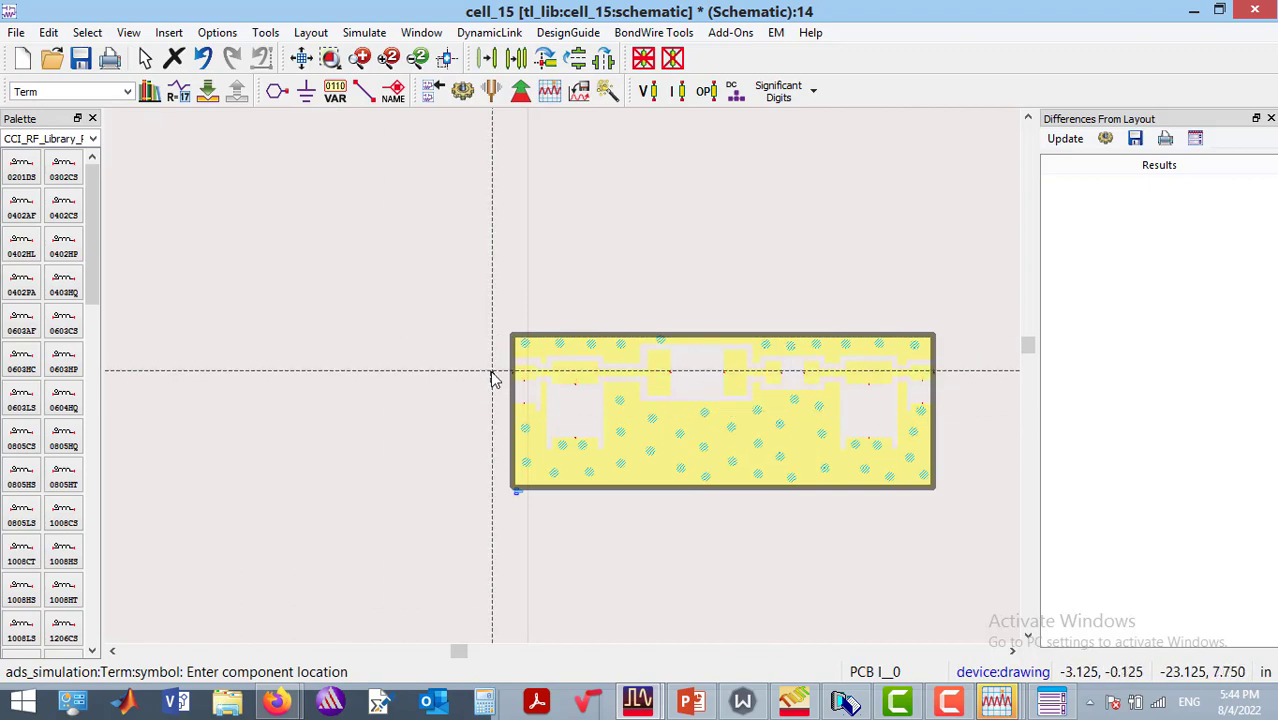
pyautogui.click(491, 384)
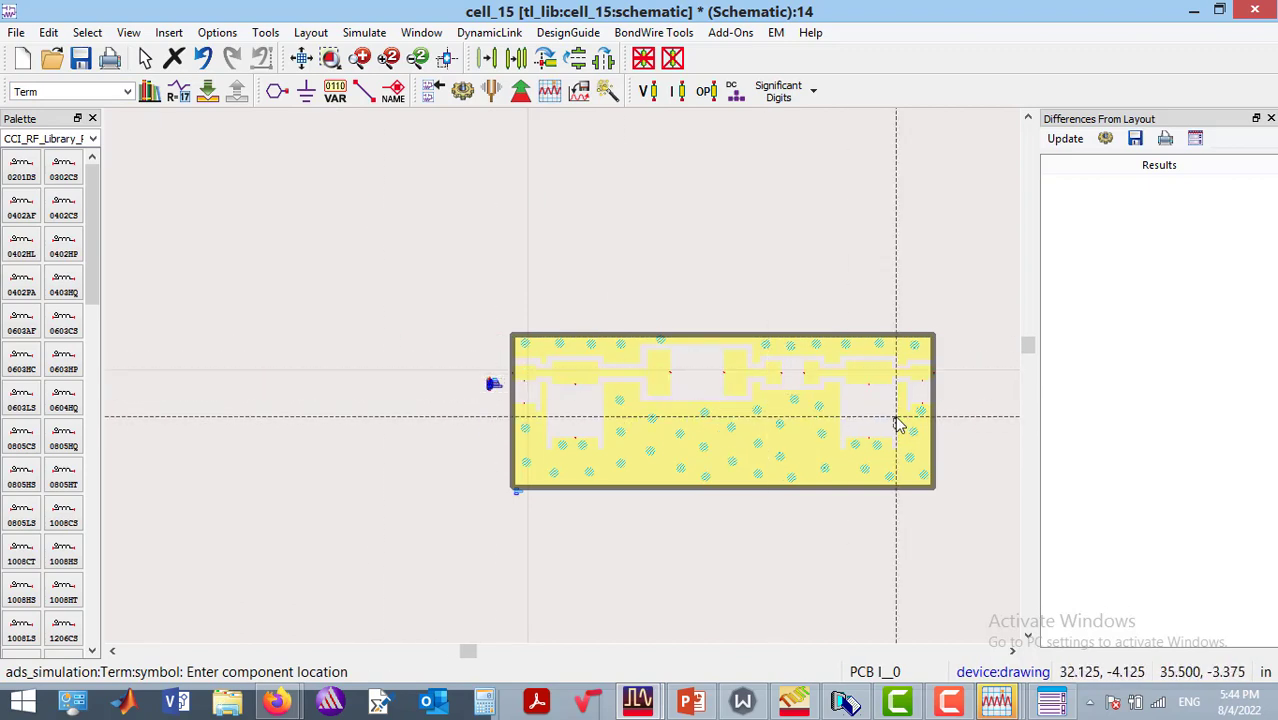
pyautogui.click(950, 376)
pyautogui.press('Escape')
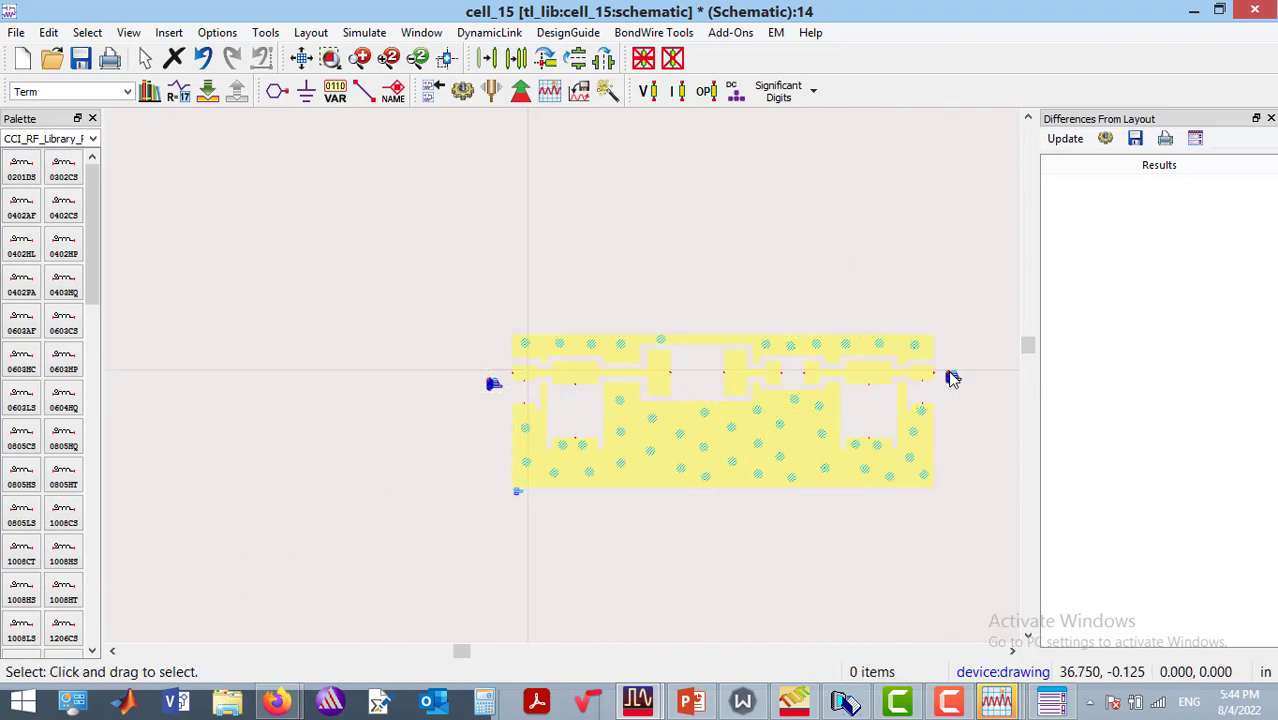
# Wire the positive terminal of Term1 to the pin on the PCB's left edge.
pyautogui.click(331, 58)
pyautogui.click(463, 355)
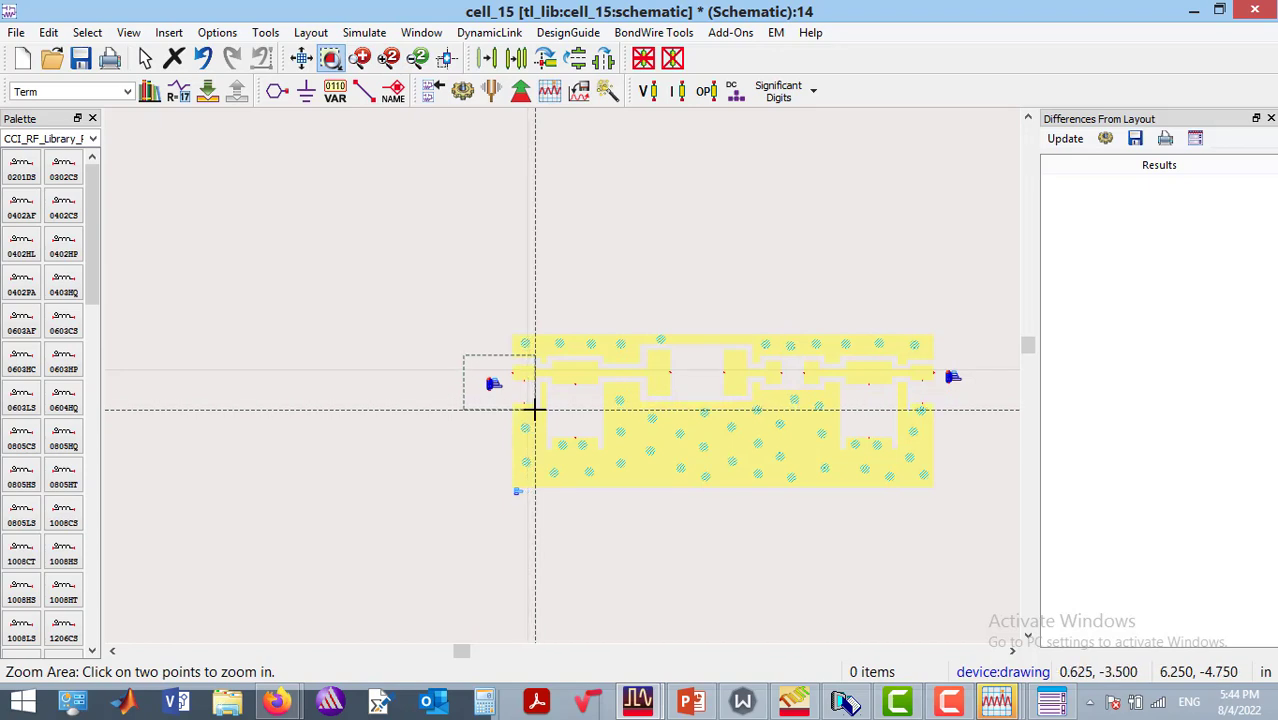
pyautogui.click(535, 409)
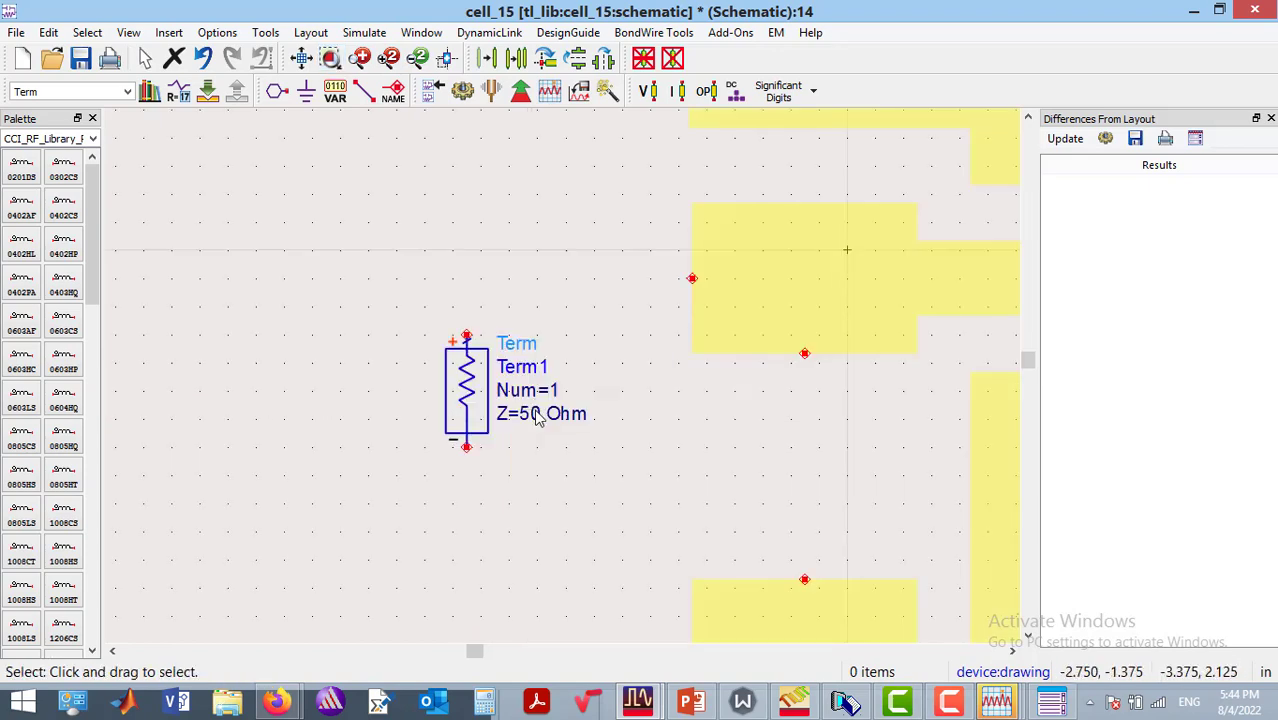
pyautogui.click(372, 93)
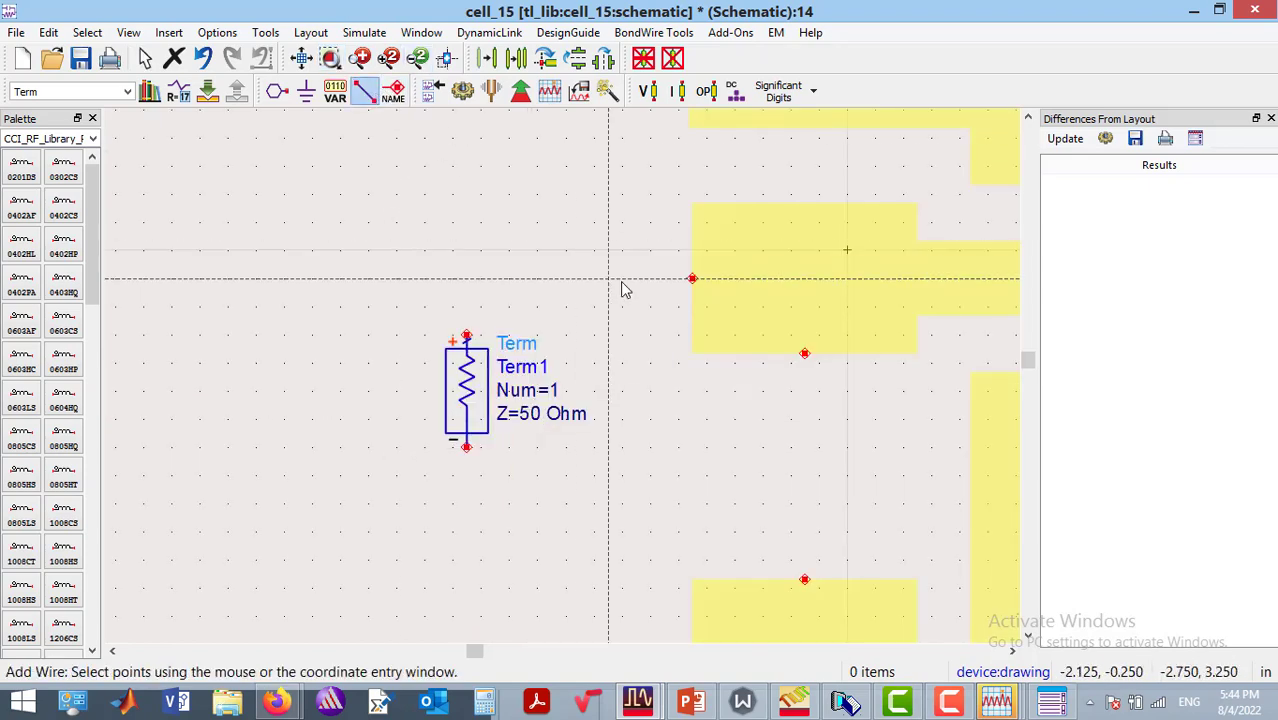
pyautogui.click(692, 278)
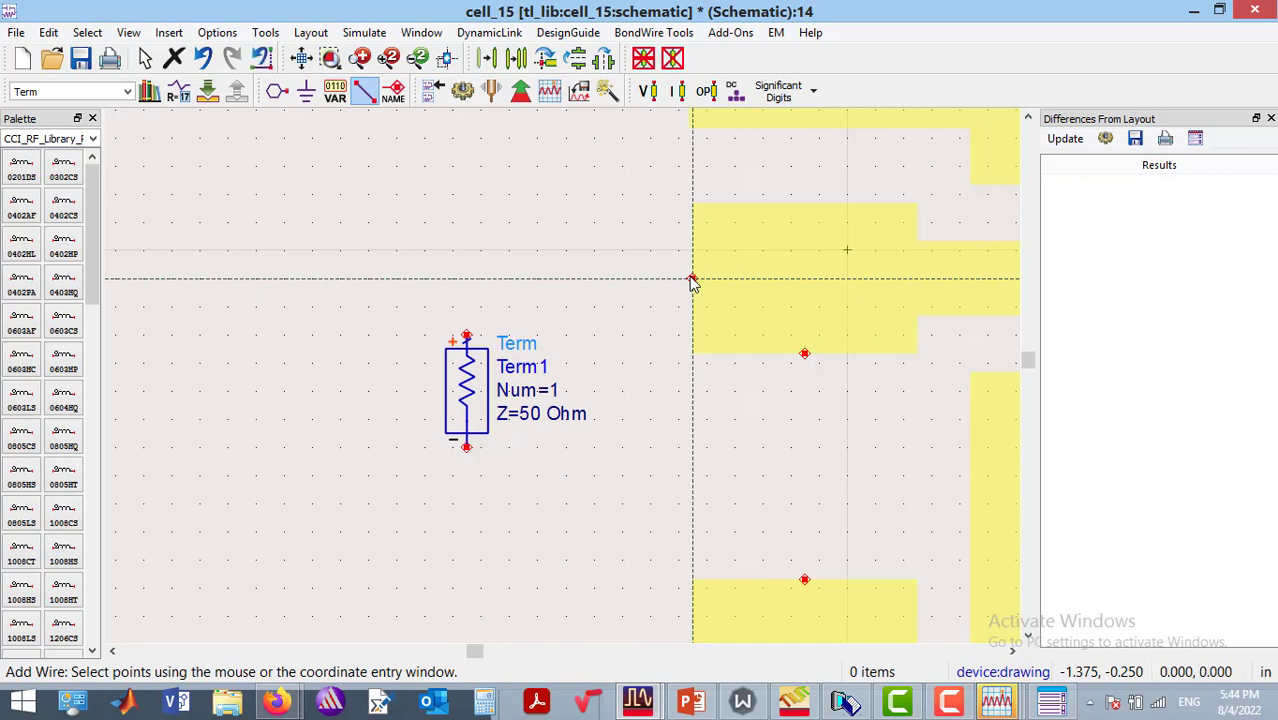
pyautogui.click(466, 336)
pyautogui.press('Escape')
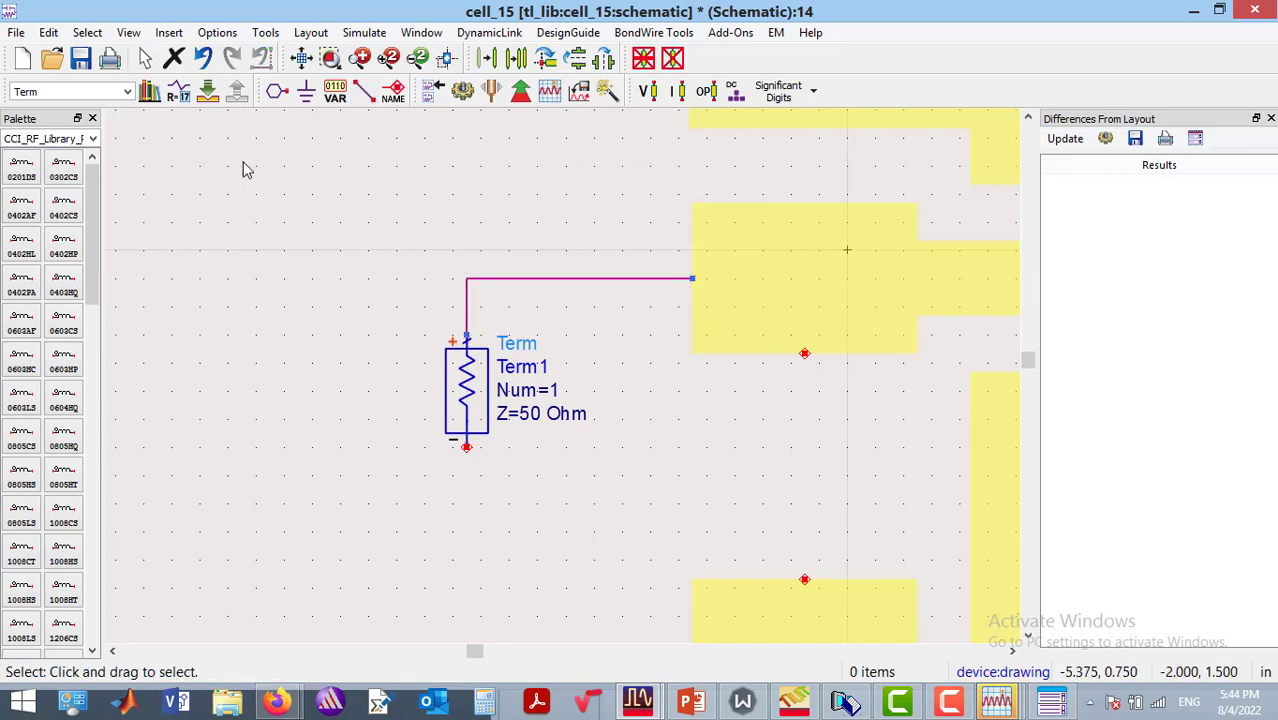
# Attach a ground symbol to the negative terminal of Term1.
pyautogui.click(305, 91)
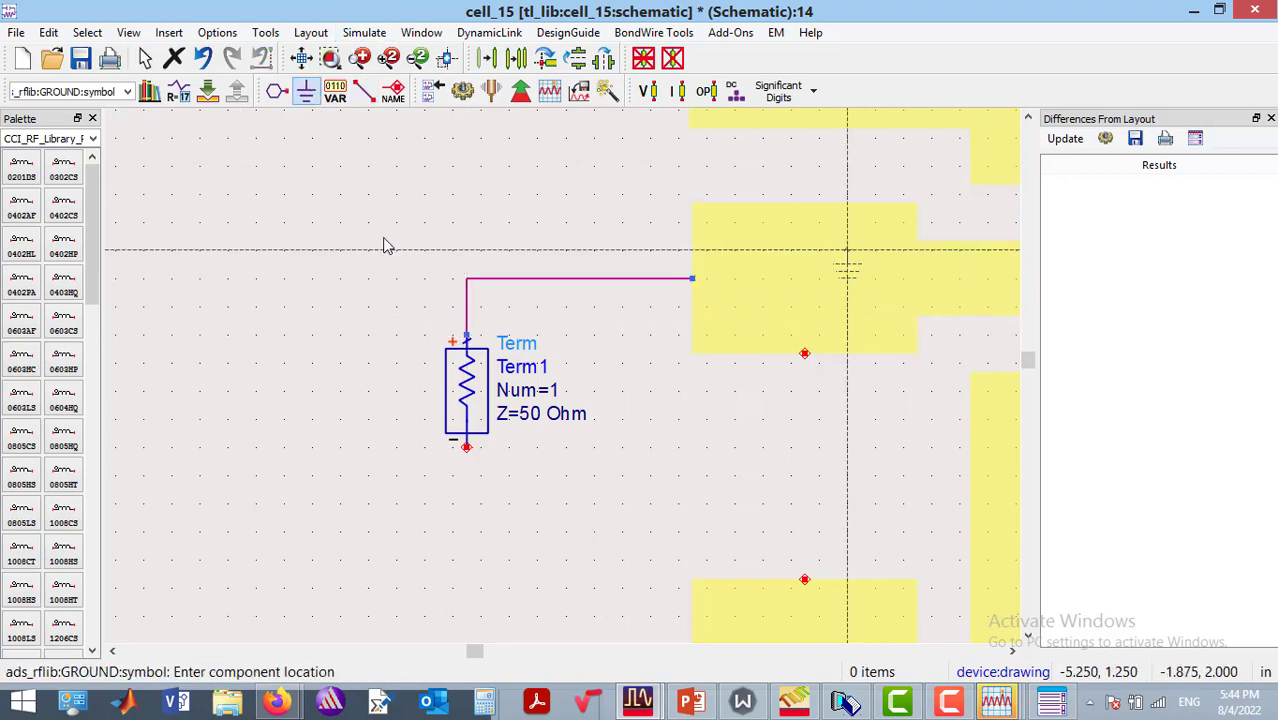
pyautogui.click(470, 455)
pyautogui.press('Escape')
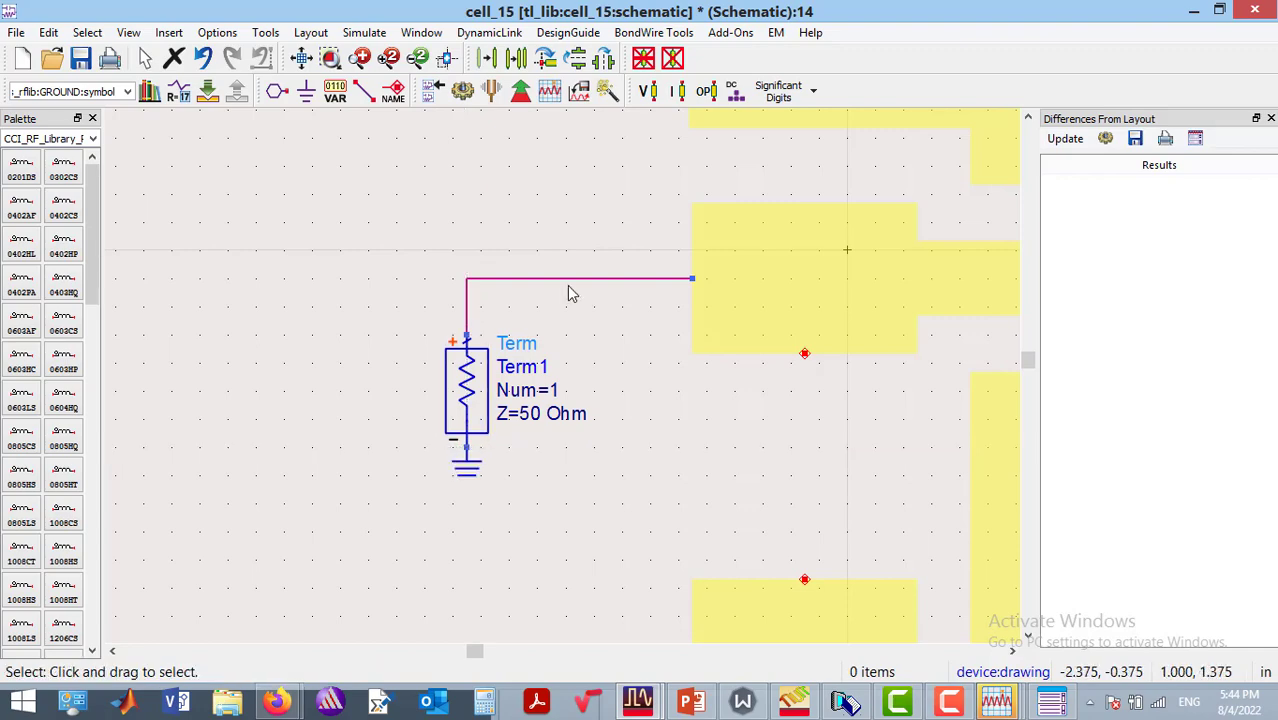
# Wire the positive terminal of Term2 to the pin on the PCB's right edge.
pyautogui.click(419, 59)
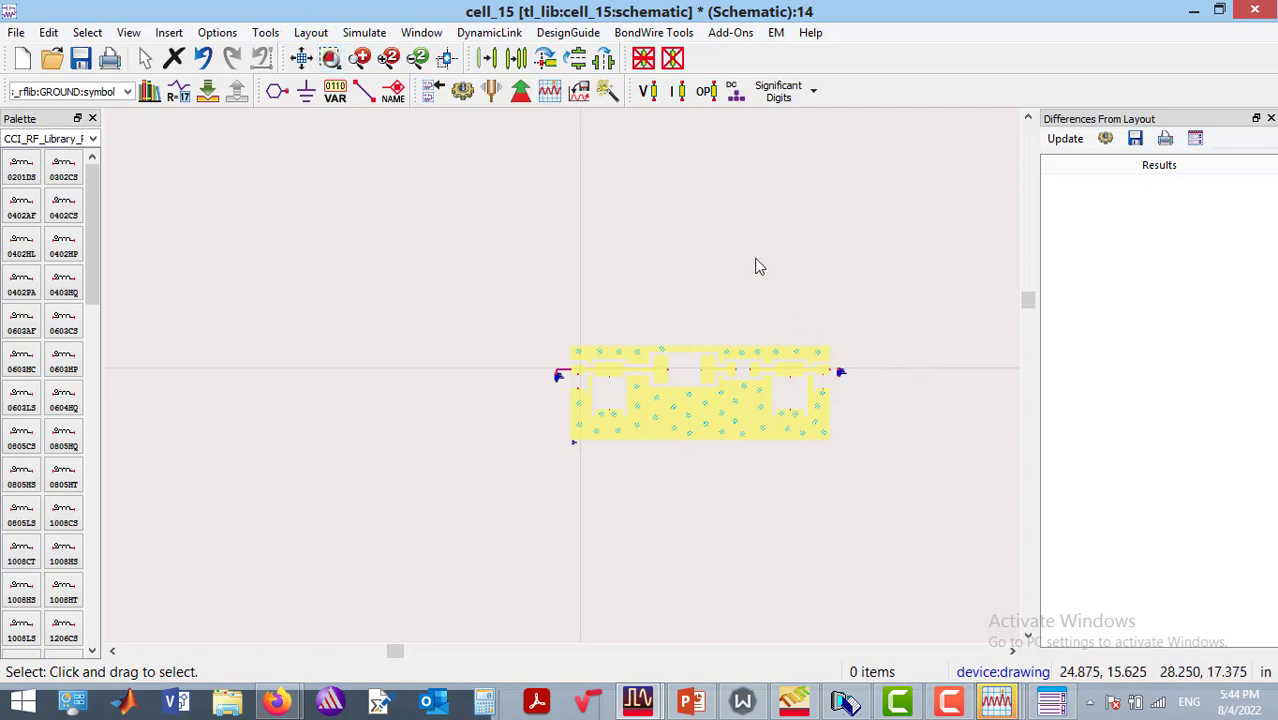
pyautogui.moveTo(813, 325); pyautogui.dragTo(862, 395)
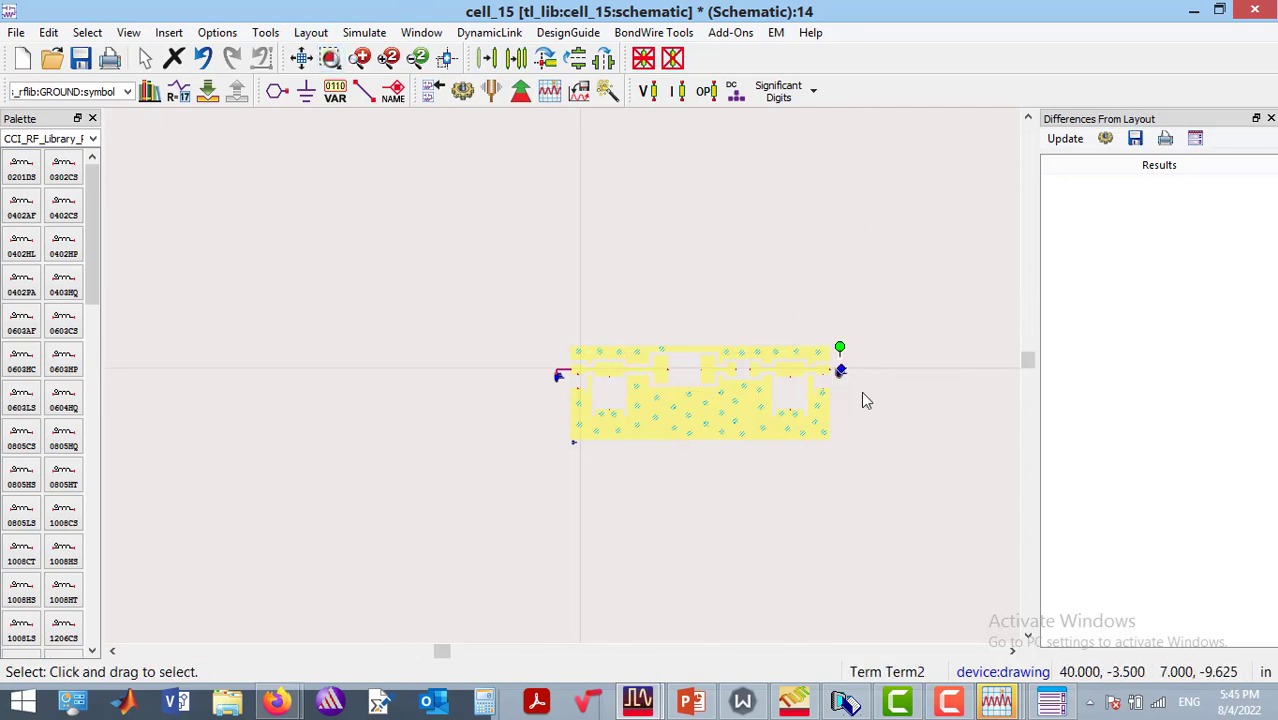
pyautogui.click(331, 58)
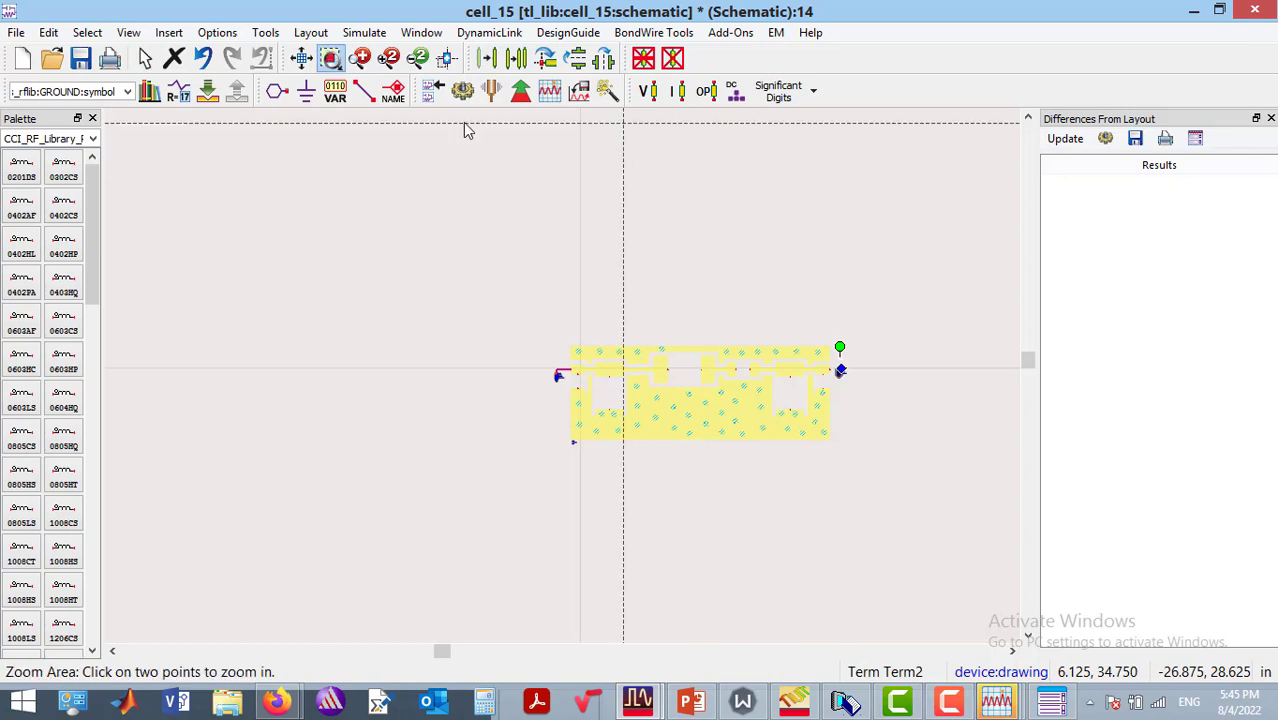
pyautogui.click(817, 314)
pyautogui.click(879, 429)
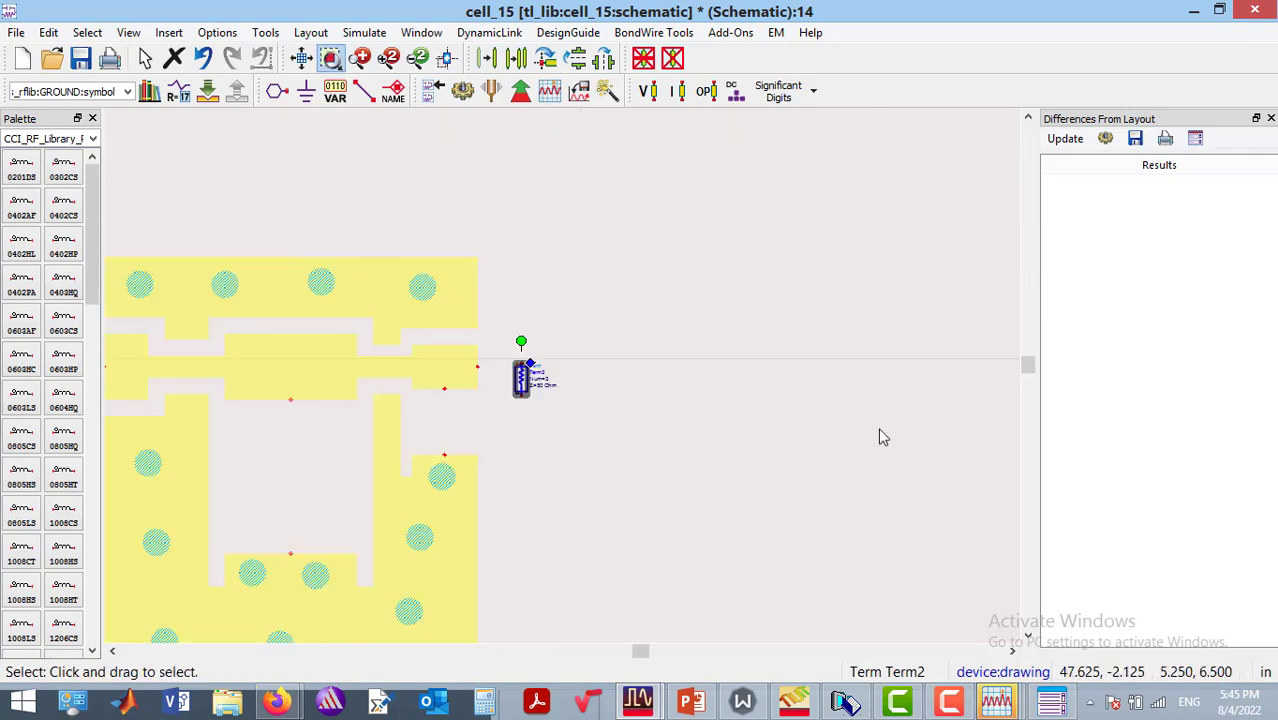
pyautogui.click(734, 345)
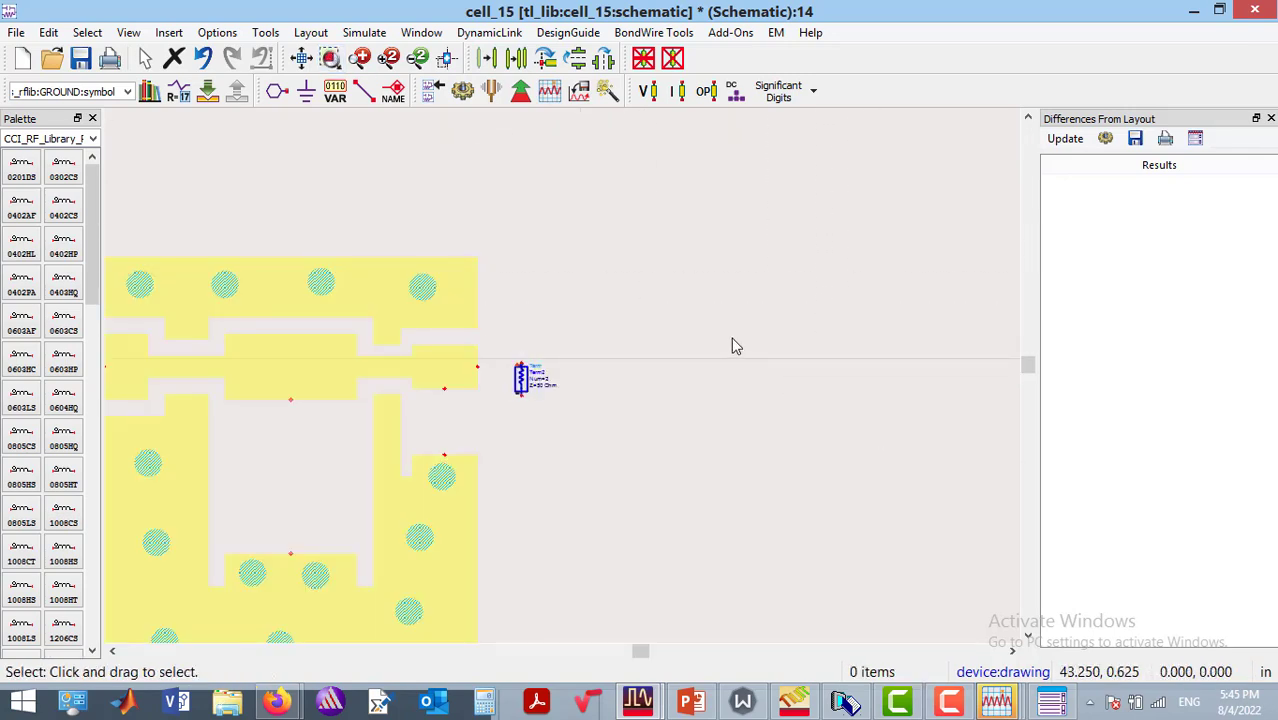
pyautogui.click(364, 90)
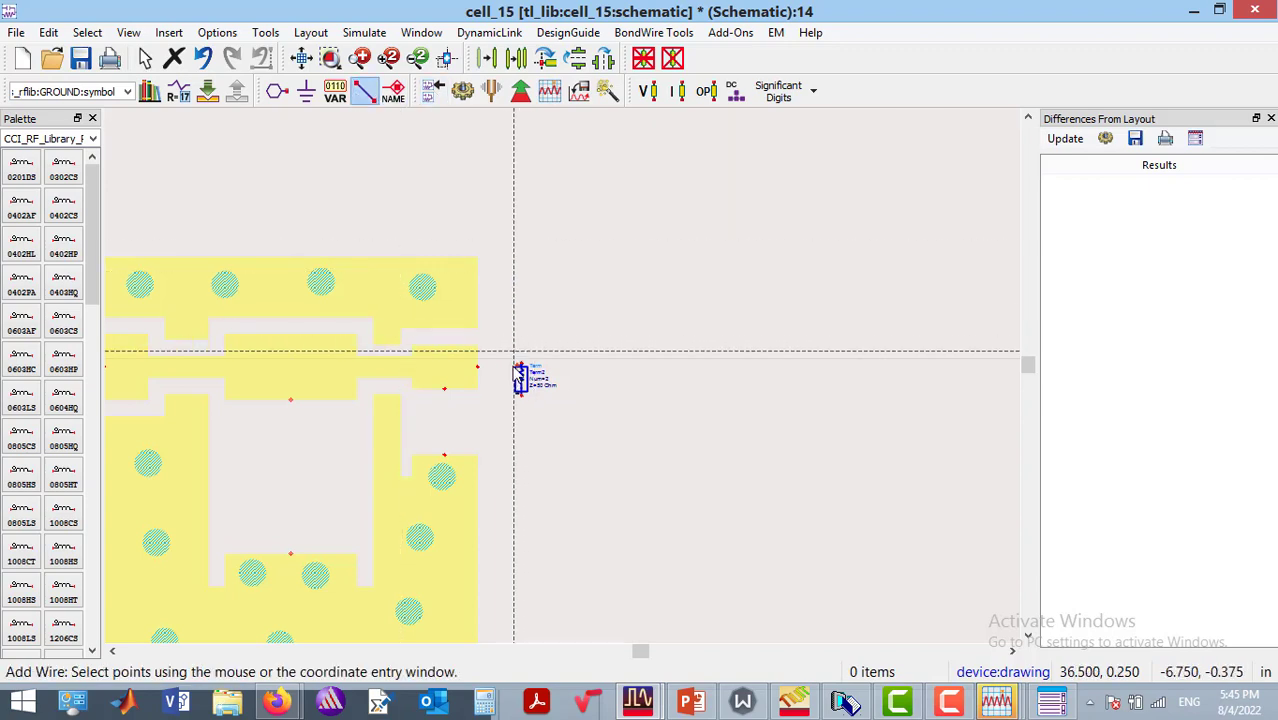
pyautogui.click(520, 366)
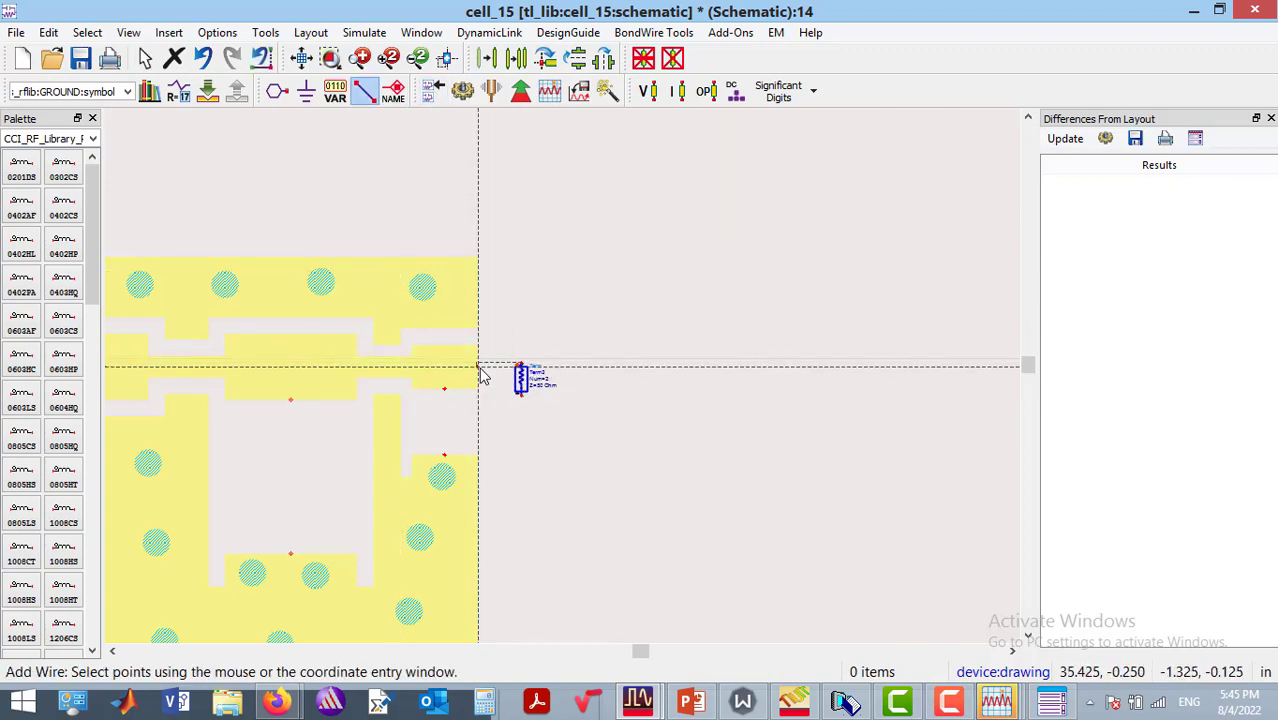
pyautogui.click(477, 365)
pyautogui.press('Escape')
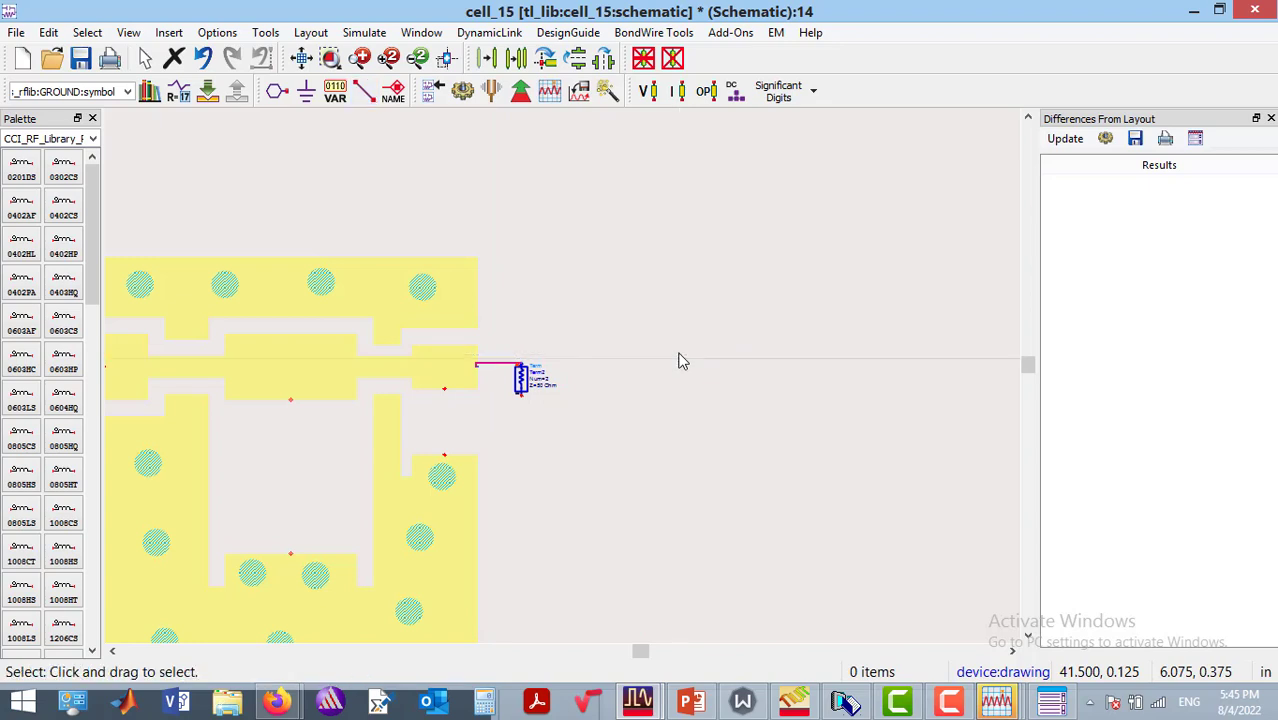
# Attach a ground symbol to the negative terminal of Term2.
pyautogui.click(306, 90)
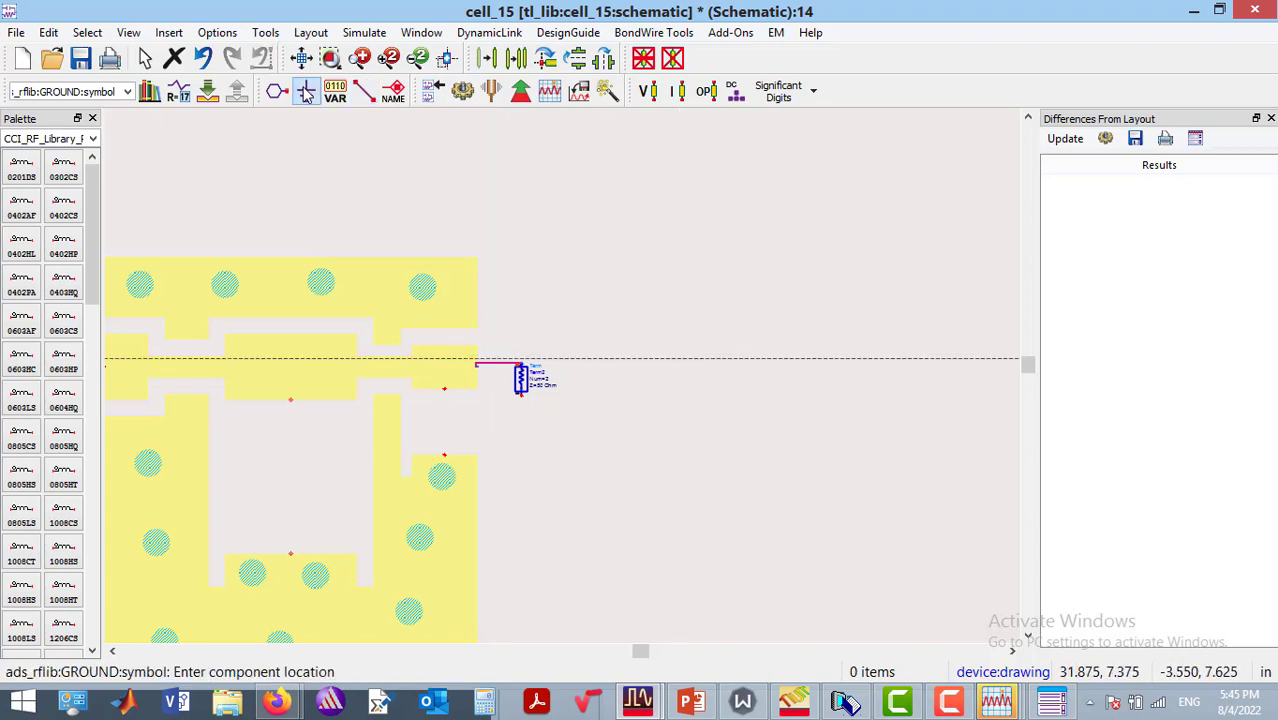
pyautogui.click(521, 397)
pyautogui.press('Escape')
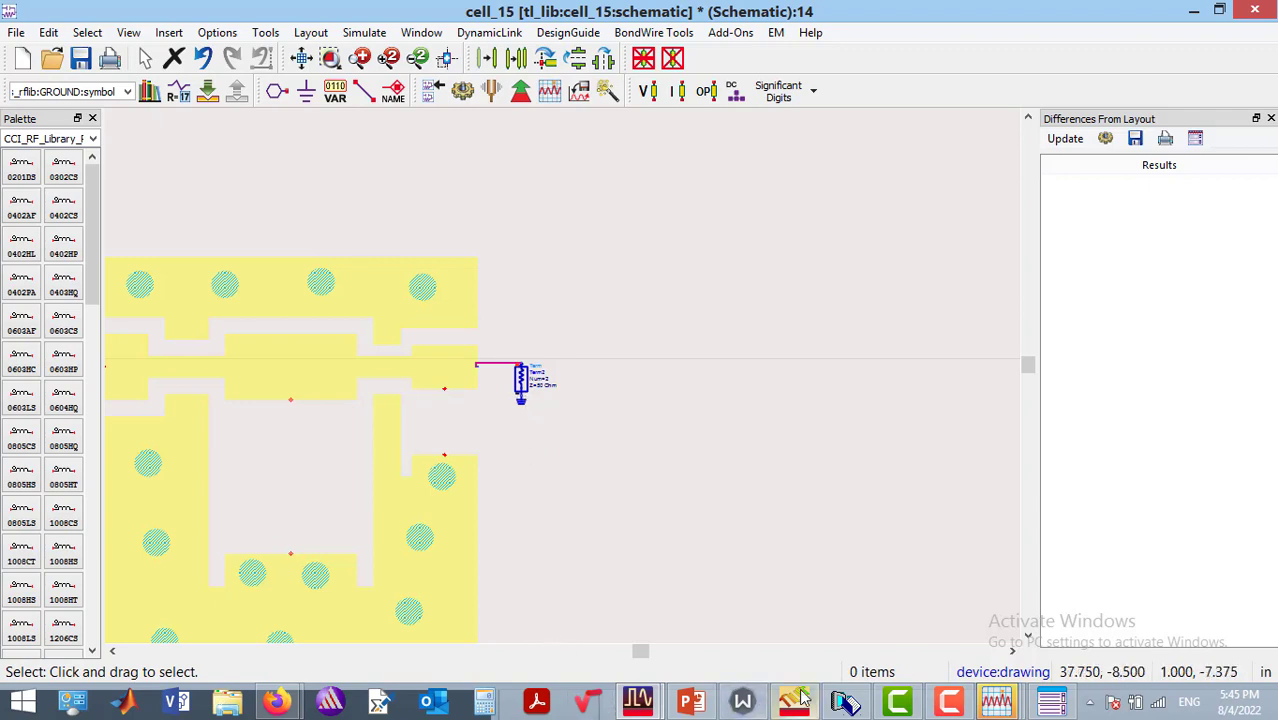
# Switch to Genesys, review the components and their values in the Filter1_Design schematic, and return to the cell_15 schematic in Advanced Design System.
pyautogui.moveTo(800, 697)
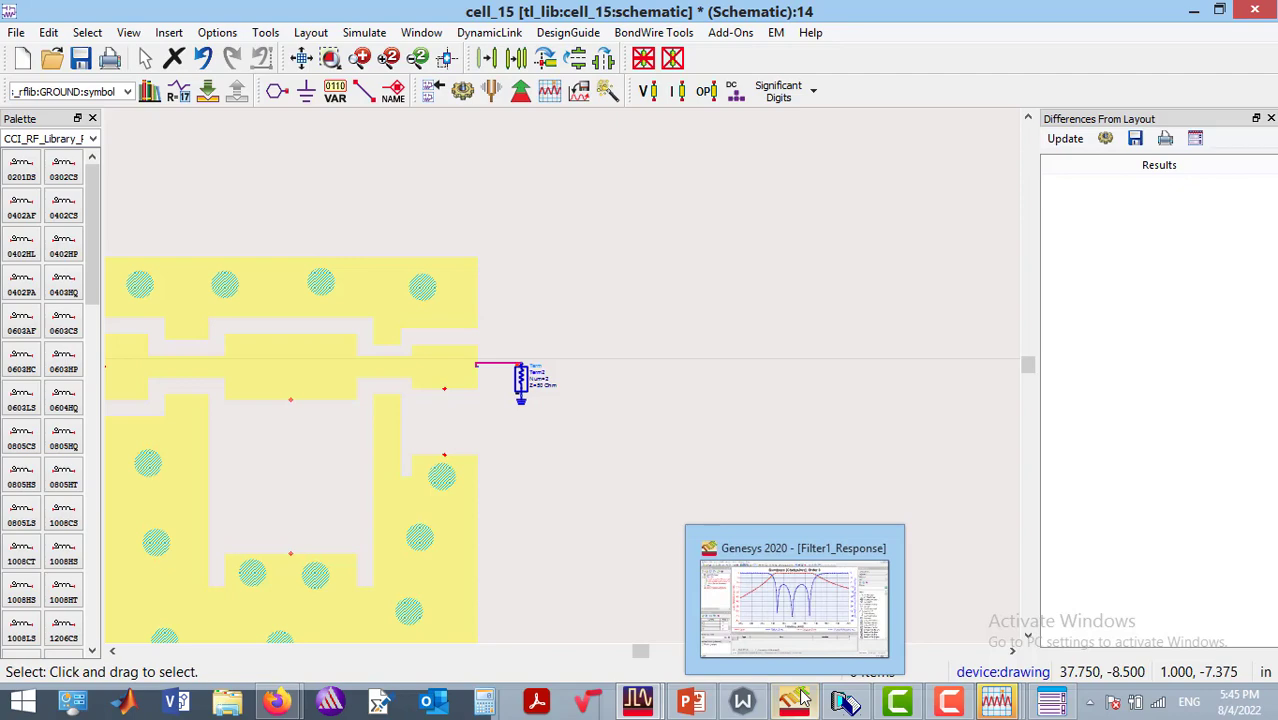
pyautogui.click(800, 697)
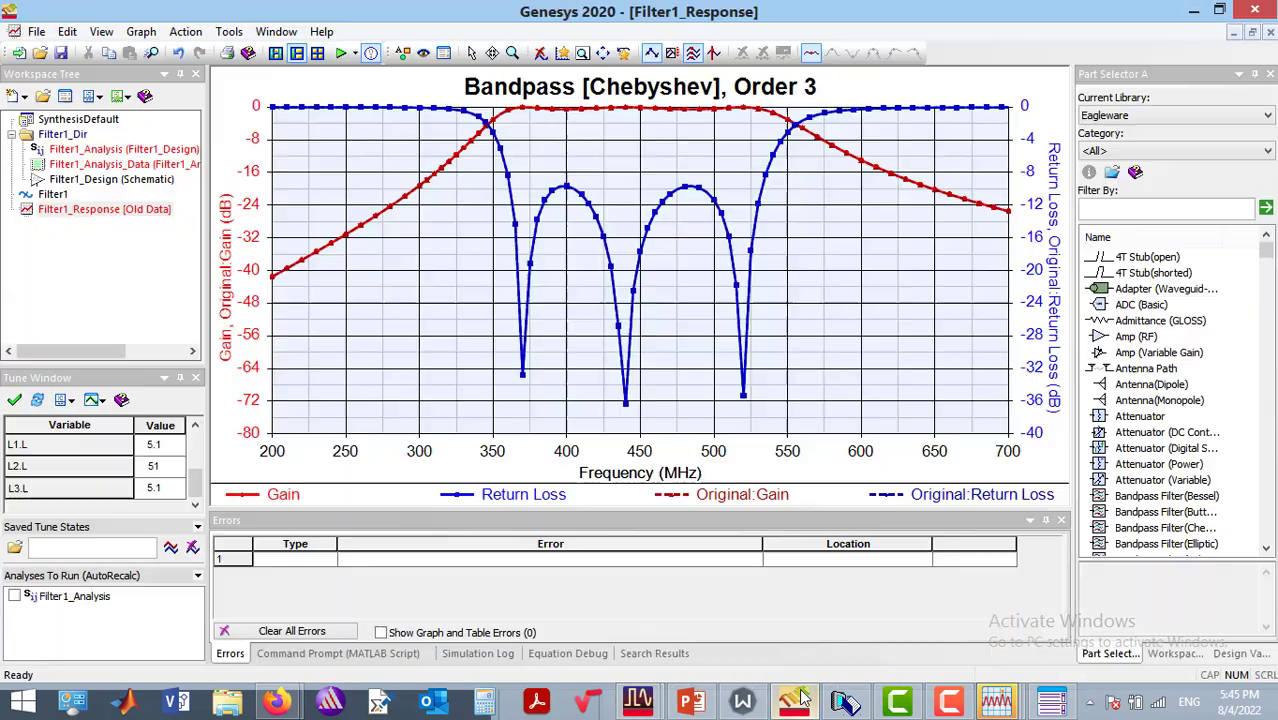
pyautogui.doubleClick(100, 182)
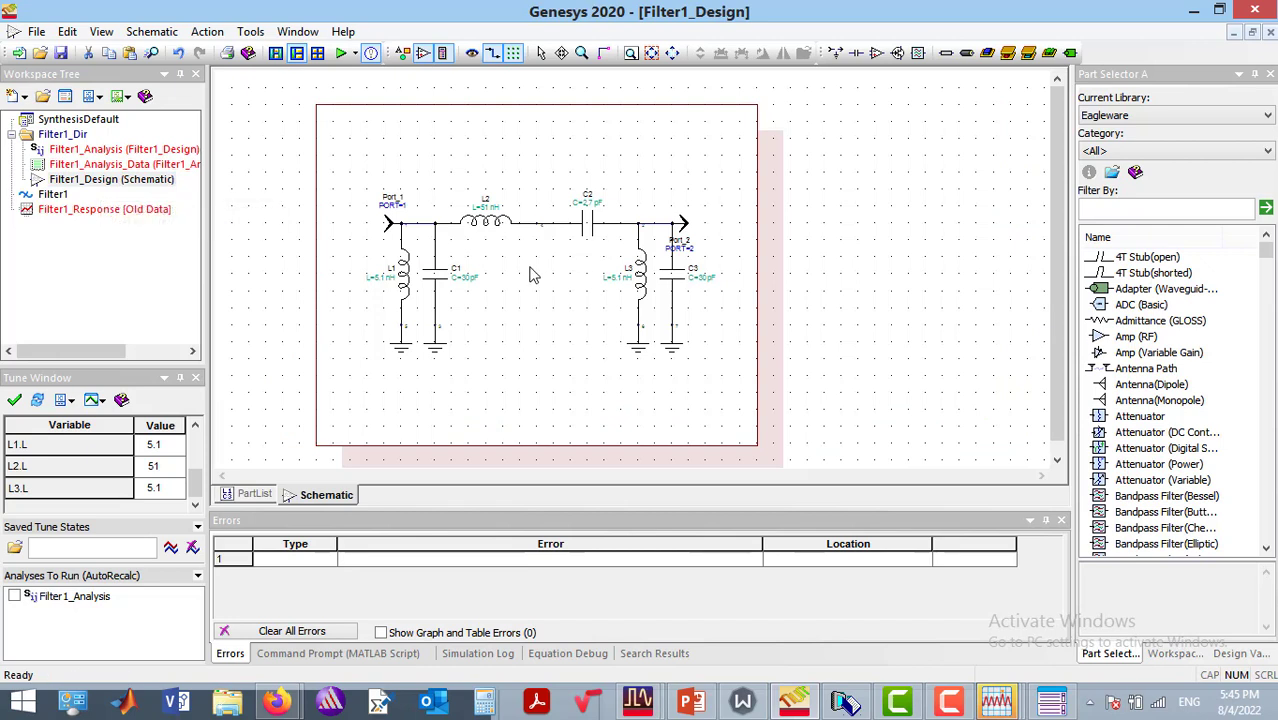
pyautogui.moveTo(398, 288)
pyautogui.moveTo(600, 292)
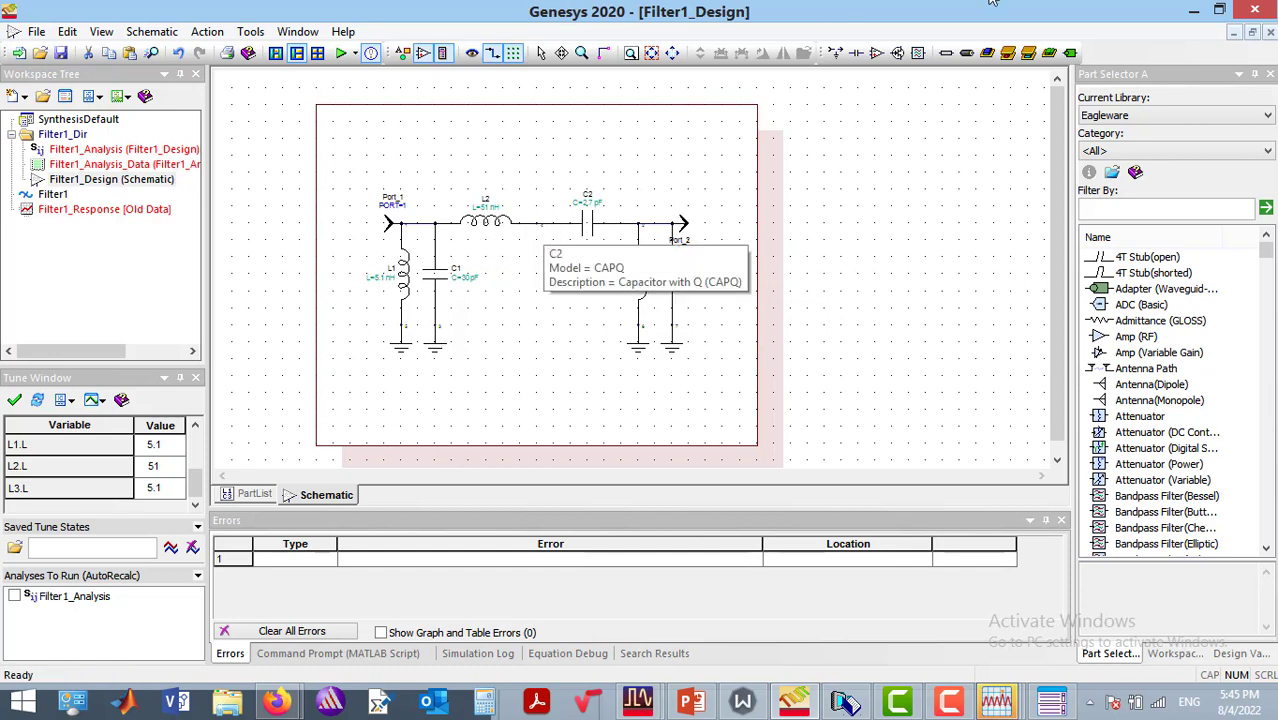
pyautogui.click(1193, 10)
pyautogui.click(1180, 8)
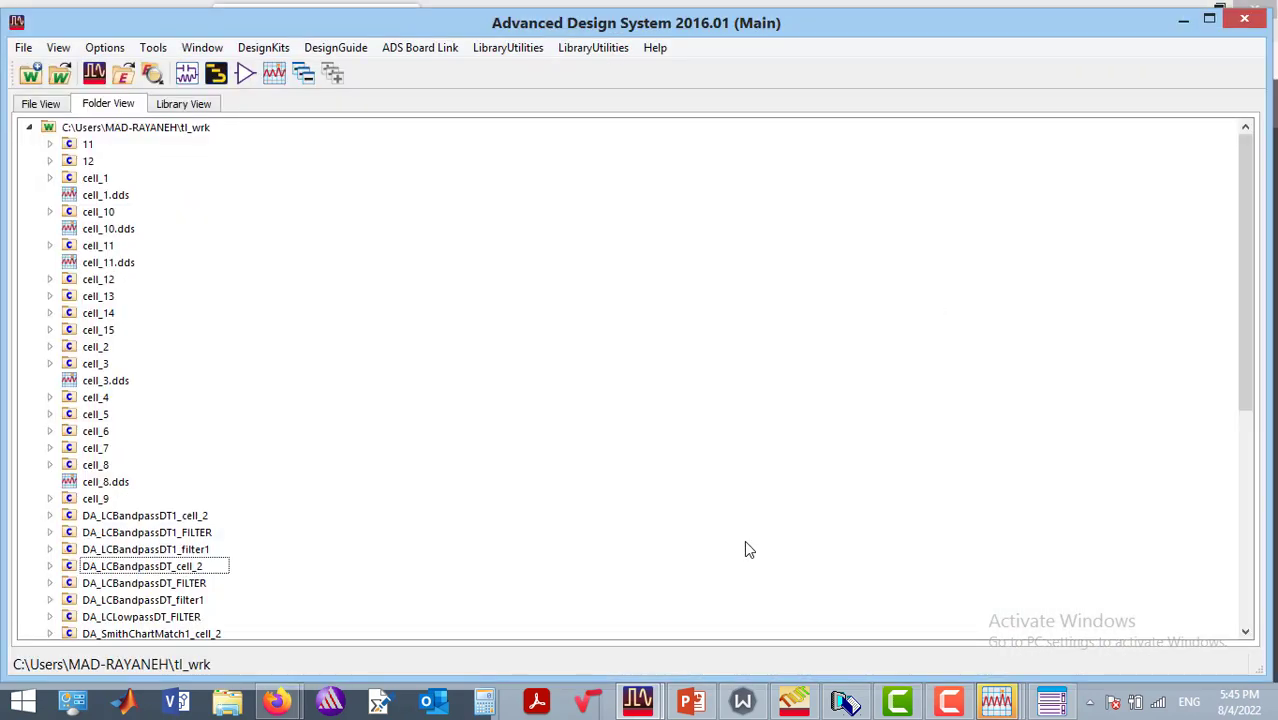
pyautogui.moveTo(638, 700)
pyautogui.click(746, 619)
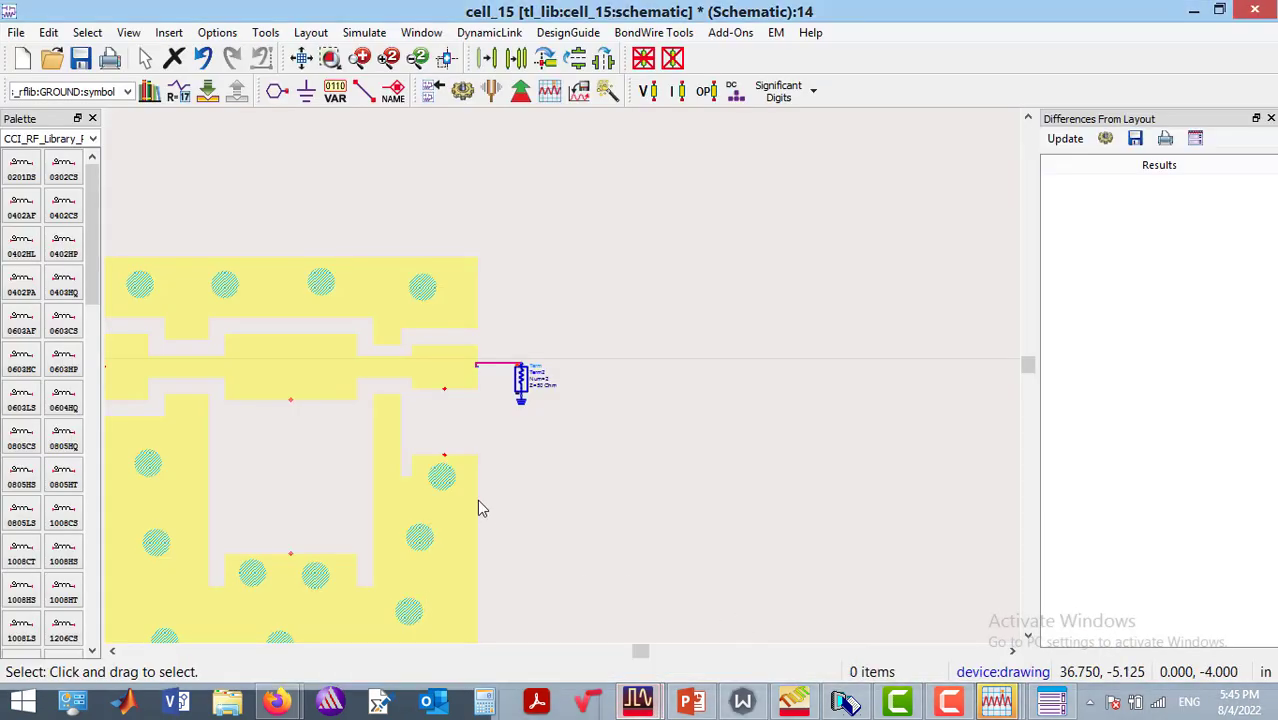
# Place an ideal lumped capacitor on the upper shunt pin near the PCB's right edge and set its capacitance in pF.
pyautogui.moveTo(641, 651); pyautogui.dragTo(610, 655)
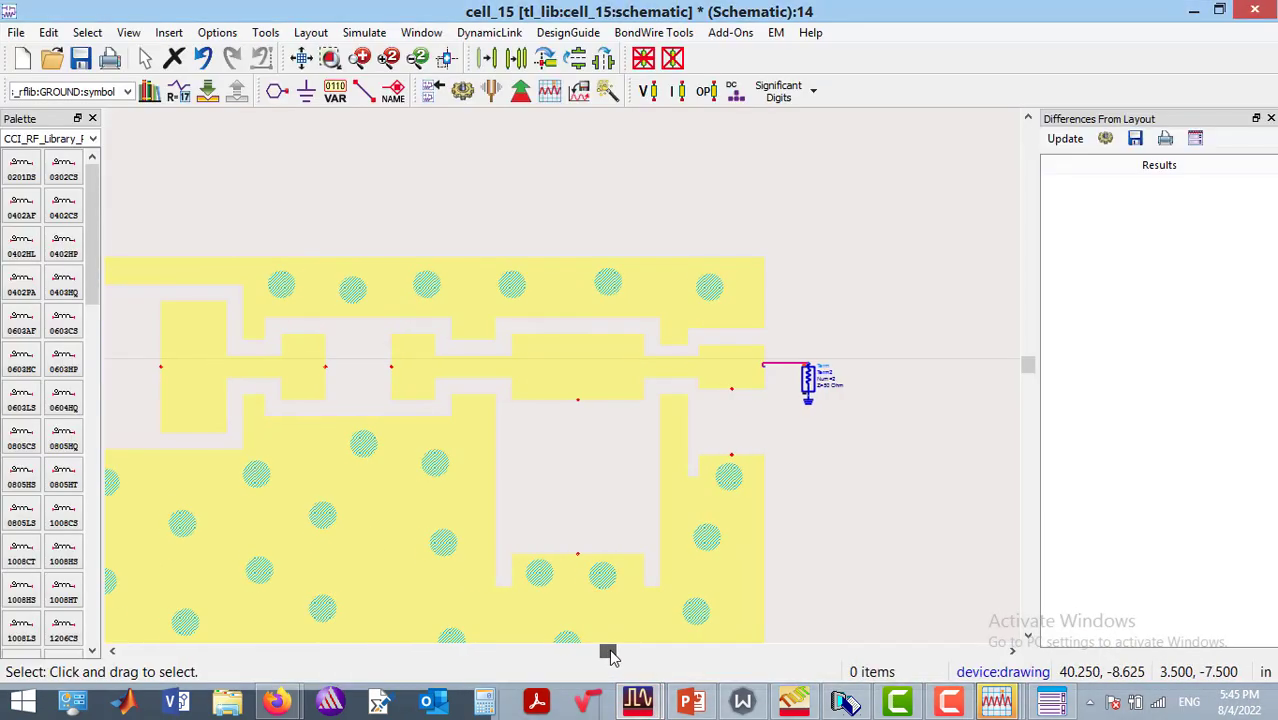
pyautogui.click(92, 140)
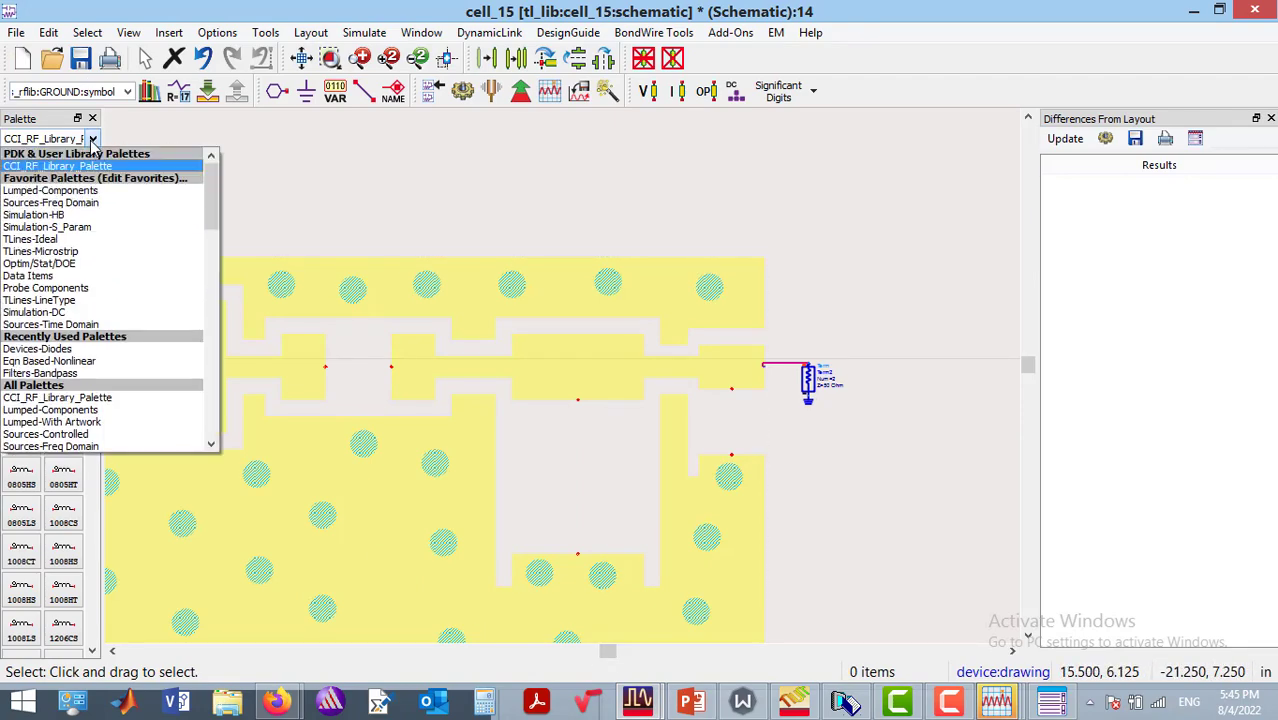
pyautogui.click(76, 191)
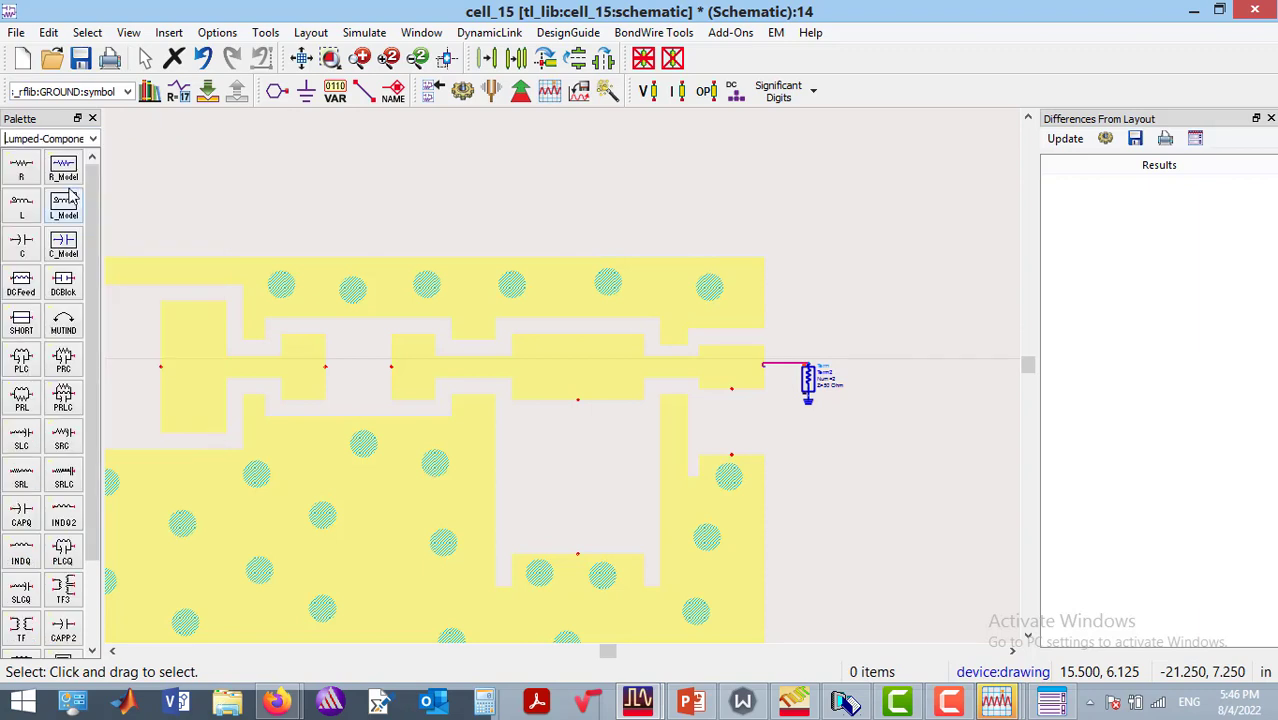
pyautogui.click(26, 250)
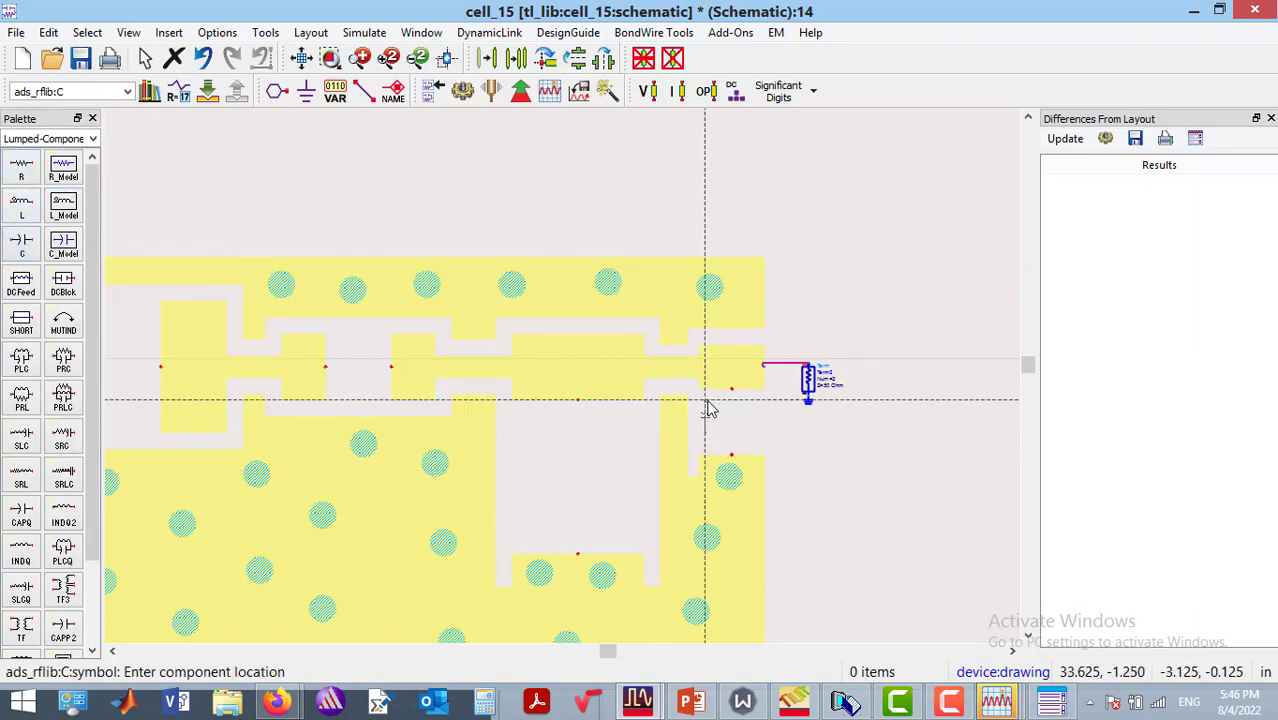
pyautogui.click(735, 397)
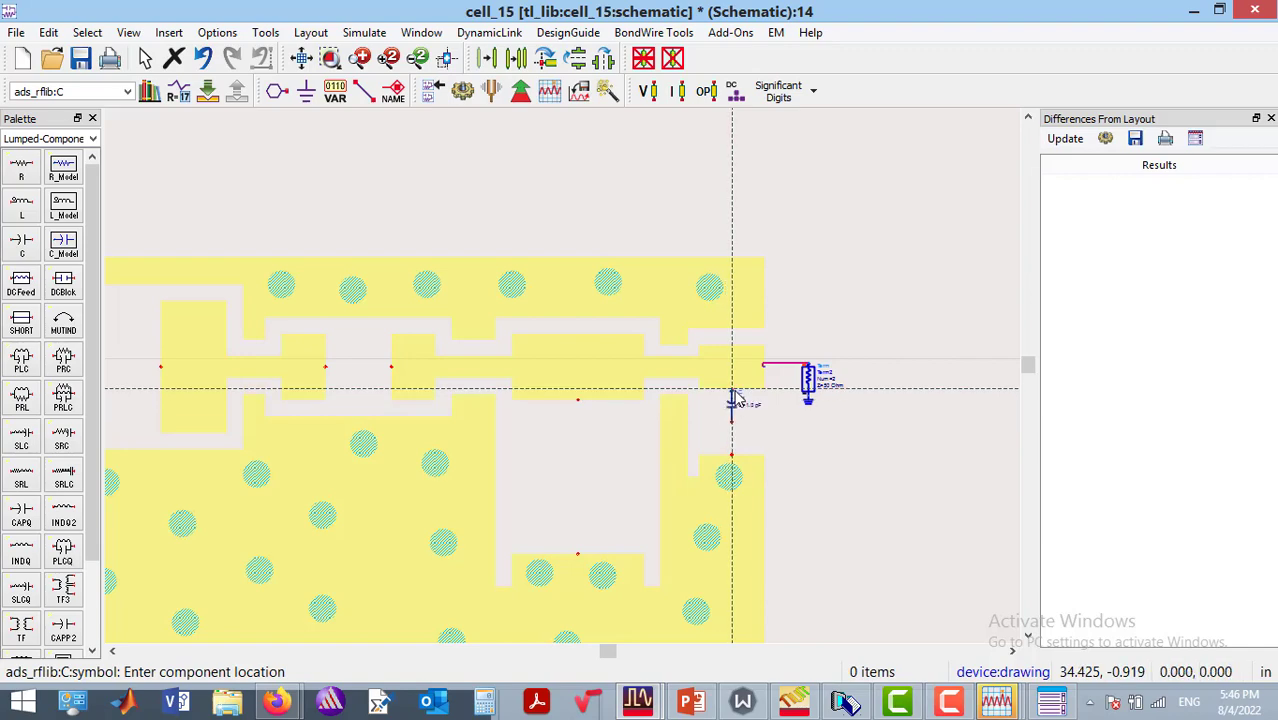
pyautogui.press('Escape')
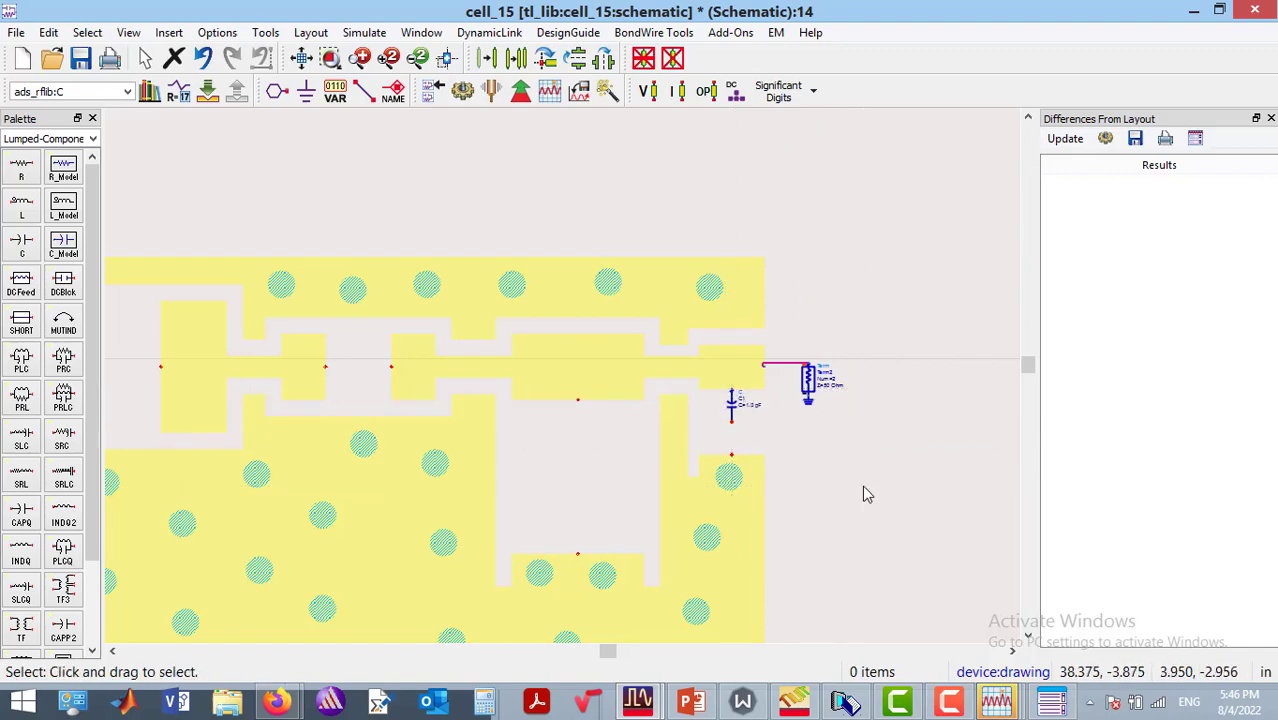
pyautogui.doubleClick(732, 404)
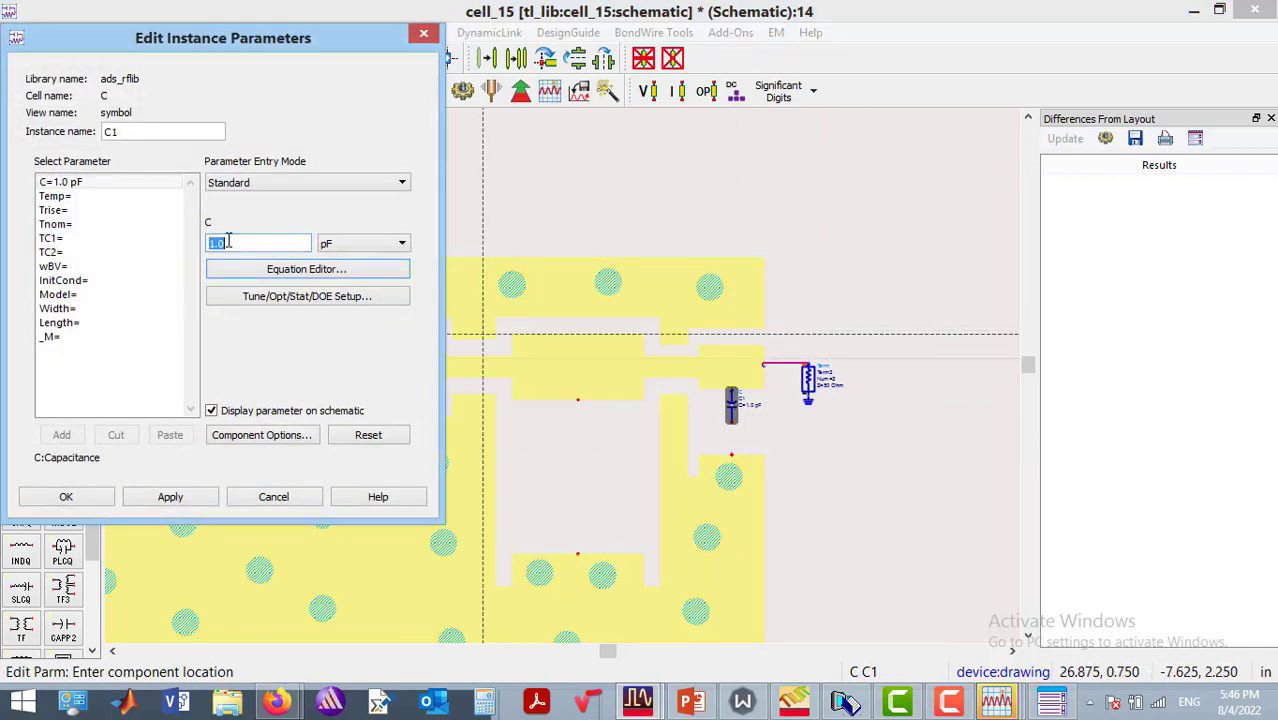
pyautogui.click(66, 500)
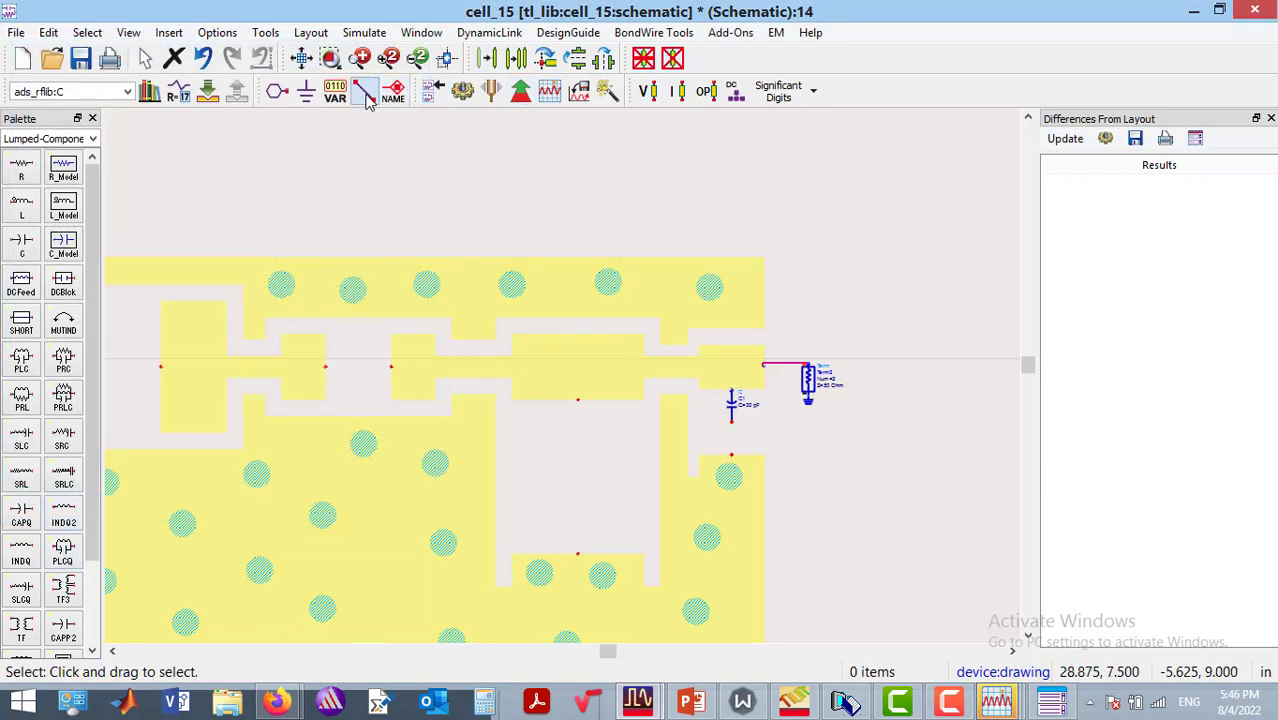
# Wire the lower terminal of capacitor C1 to the PCB pin directly below it.
pyautogui.click(365, 95)
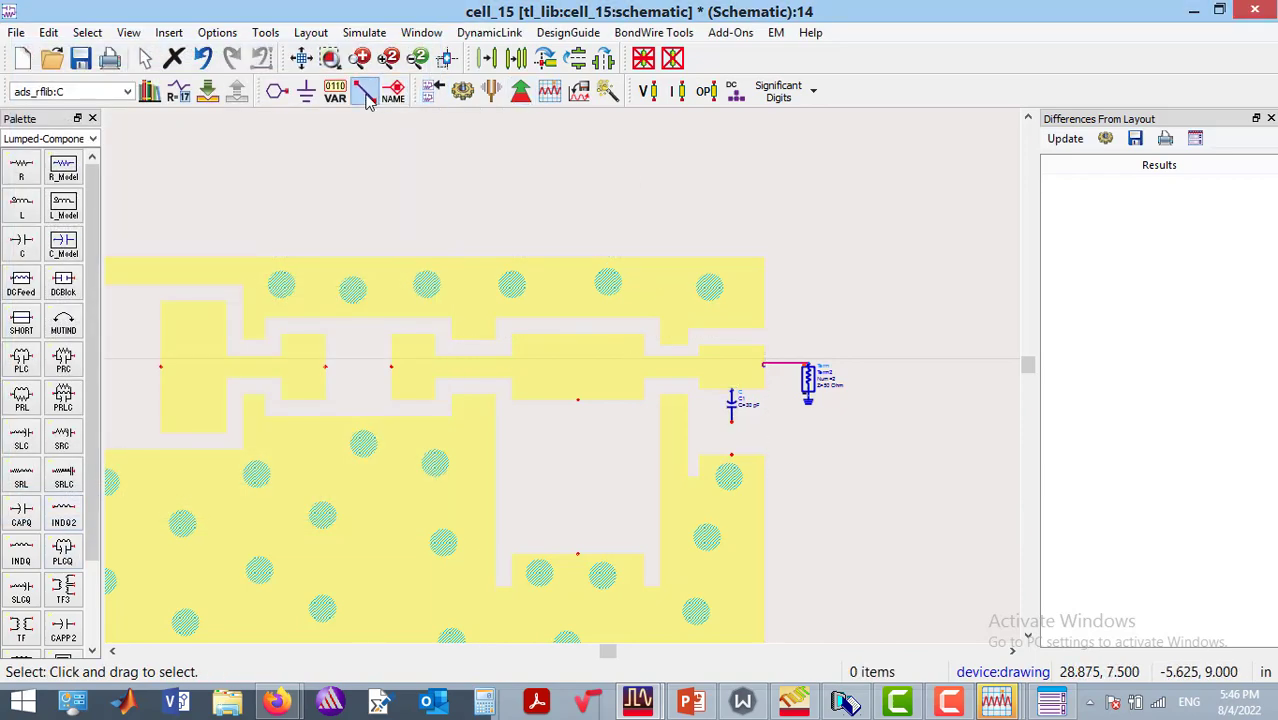
pyautogui.click(733, 421)
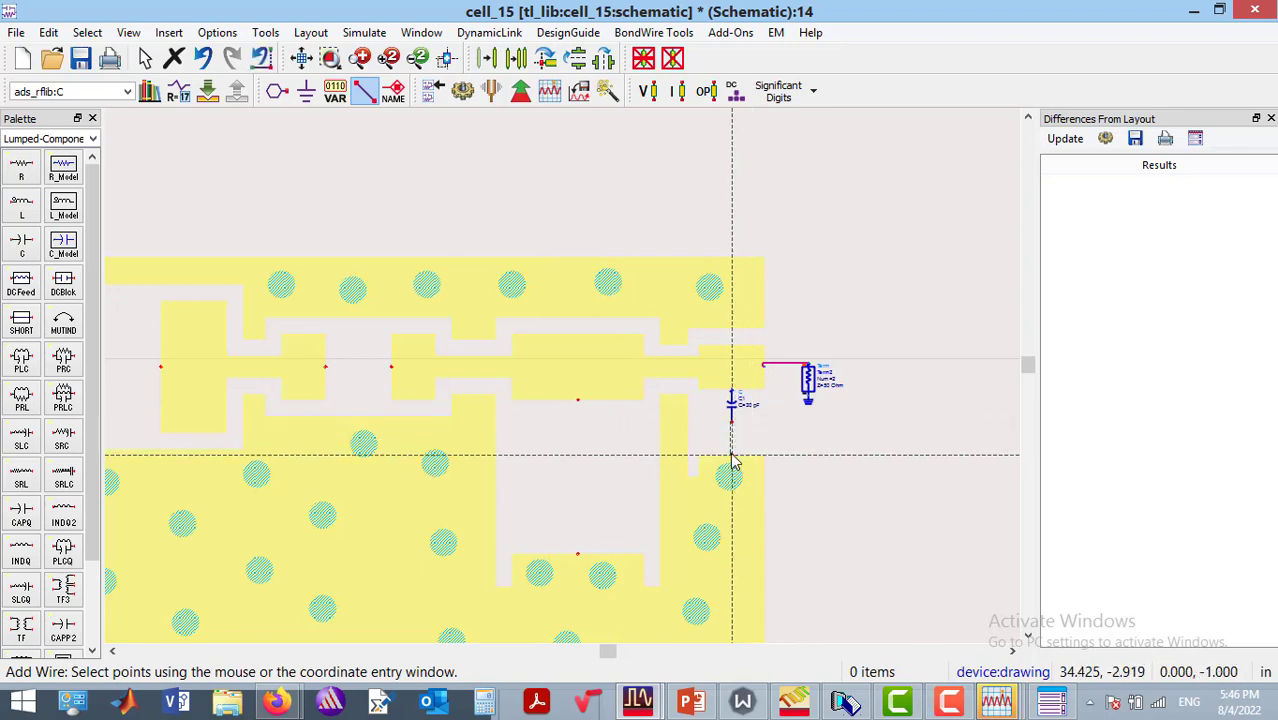
pyautogui.click(733, 457)
pyautogui.press('Escape')
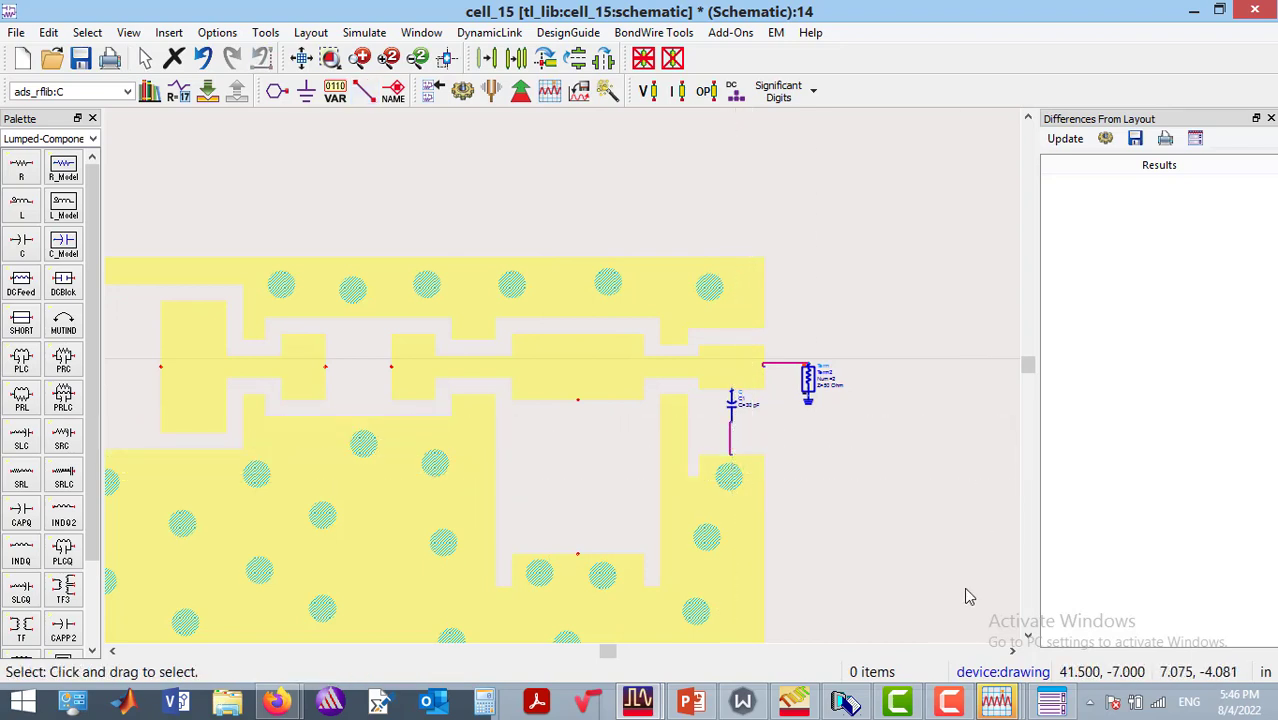
# Place a second lumped capacitor between the two shunt pins near the PCB's left edge and shift it slightly down.
pyautogui.moveTo(610, 653); pyautogui.dragTo(516, 655)
pyautogui.click(20, 246)
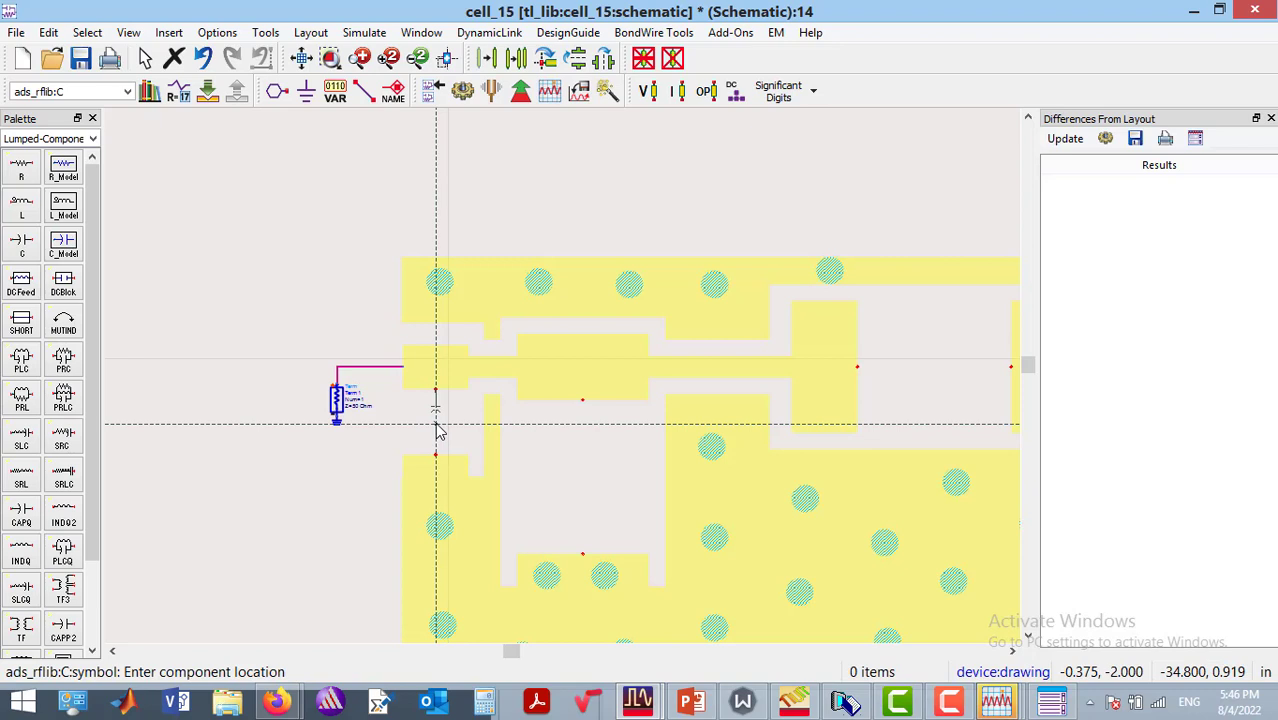
pyautogui.click(437, 430)
pyautogui.press('Escape')
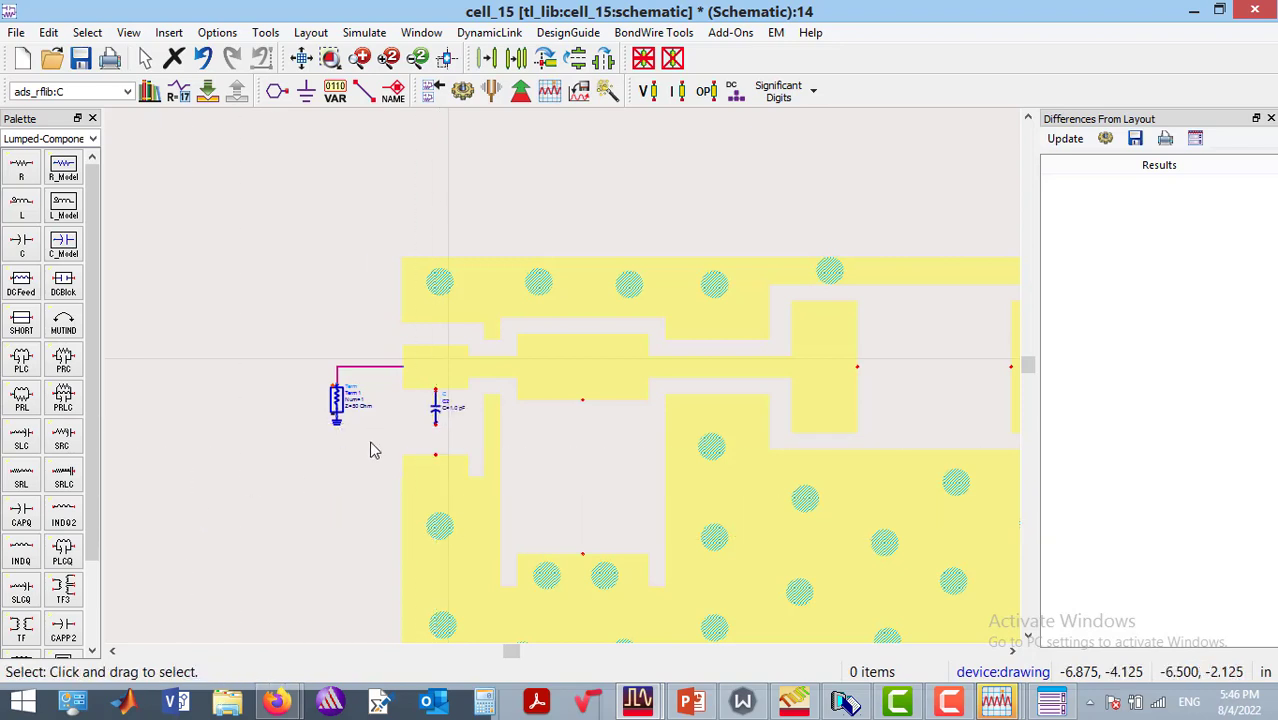
pyautogui.moveTo(437, 415); pyautogui.dragTo(436, 406)
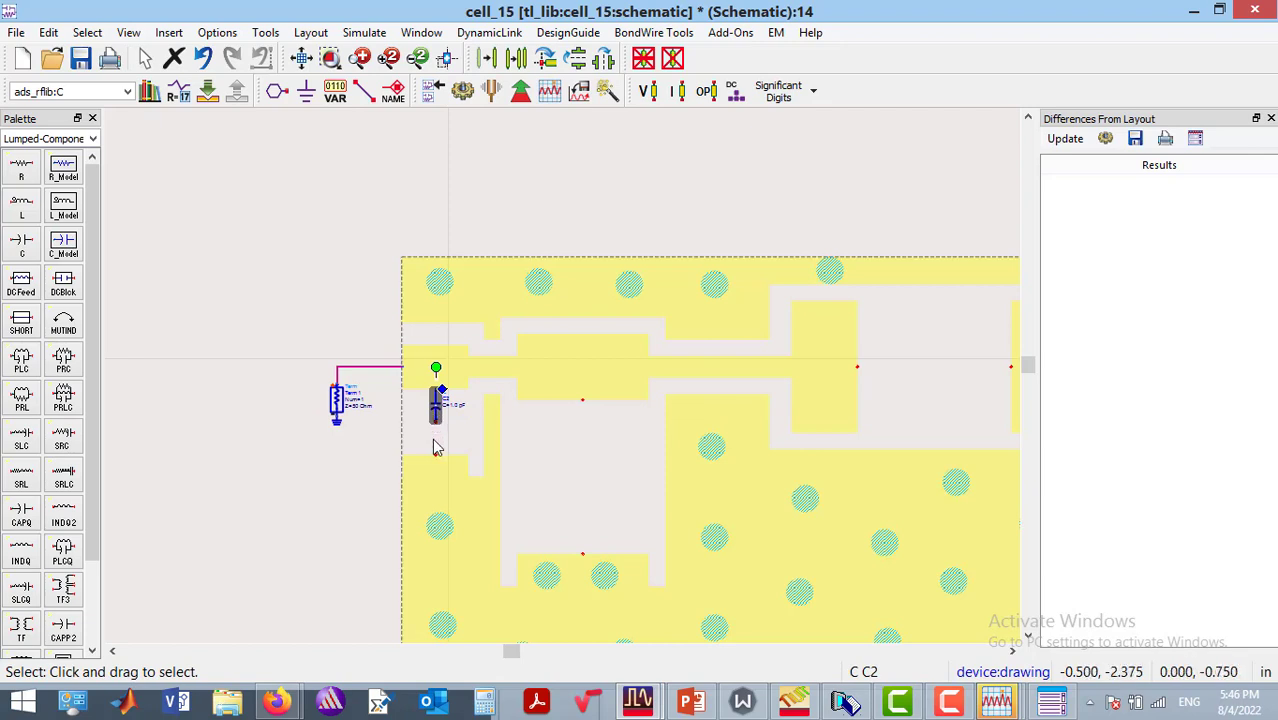
pyautogui.moveTo(436, 432); pyautogui.dragTo(433, 447)
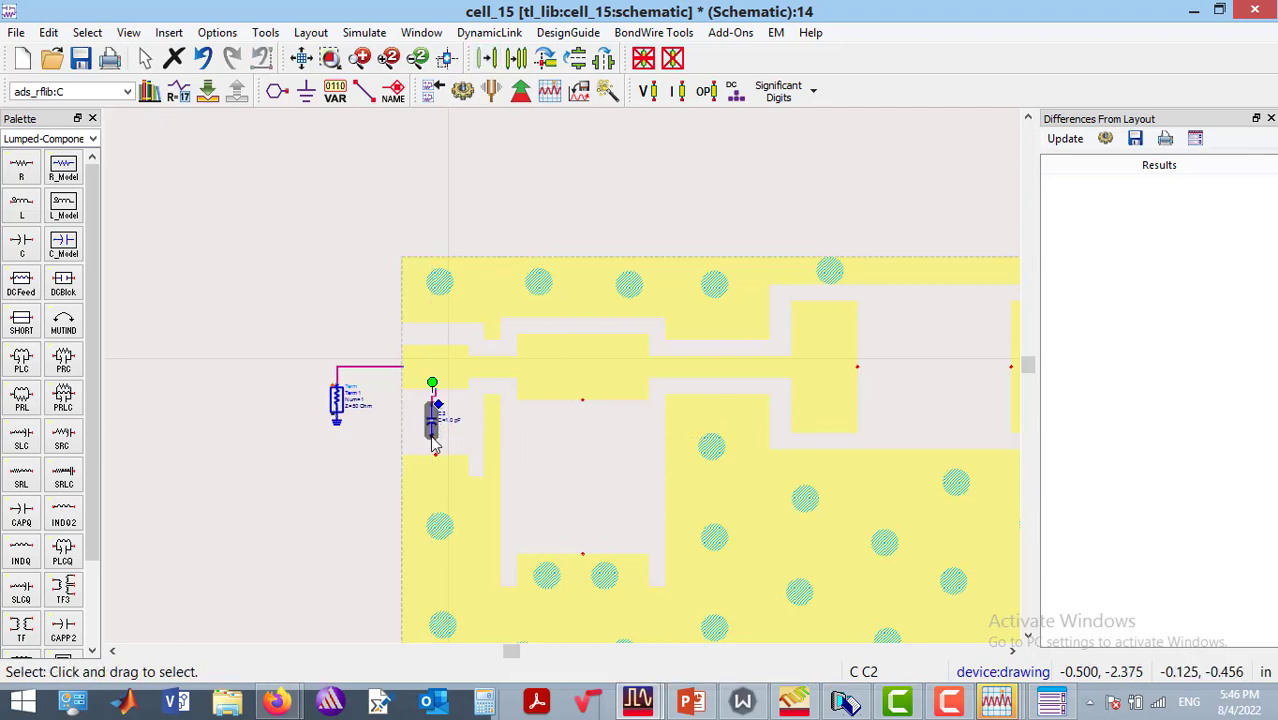
pyautogui.click(394, 422)
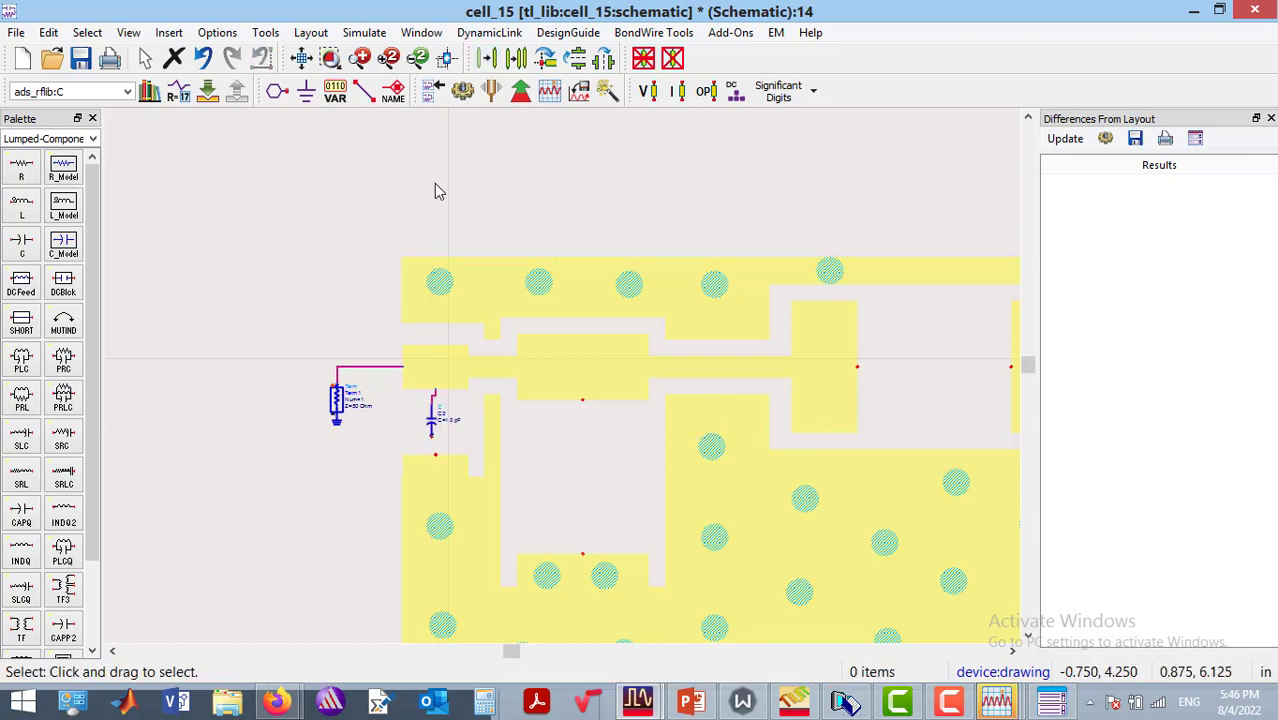
# Wire the lower terminal of capacitor C2 to the PCB pin below it.
pyautogui.click(364, 91)
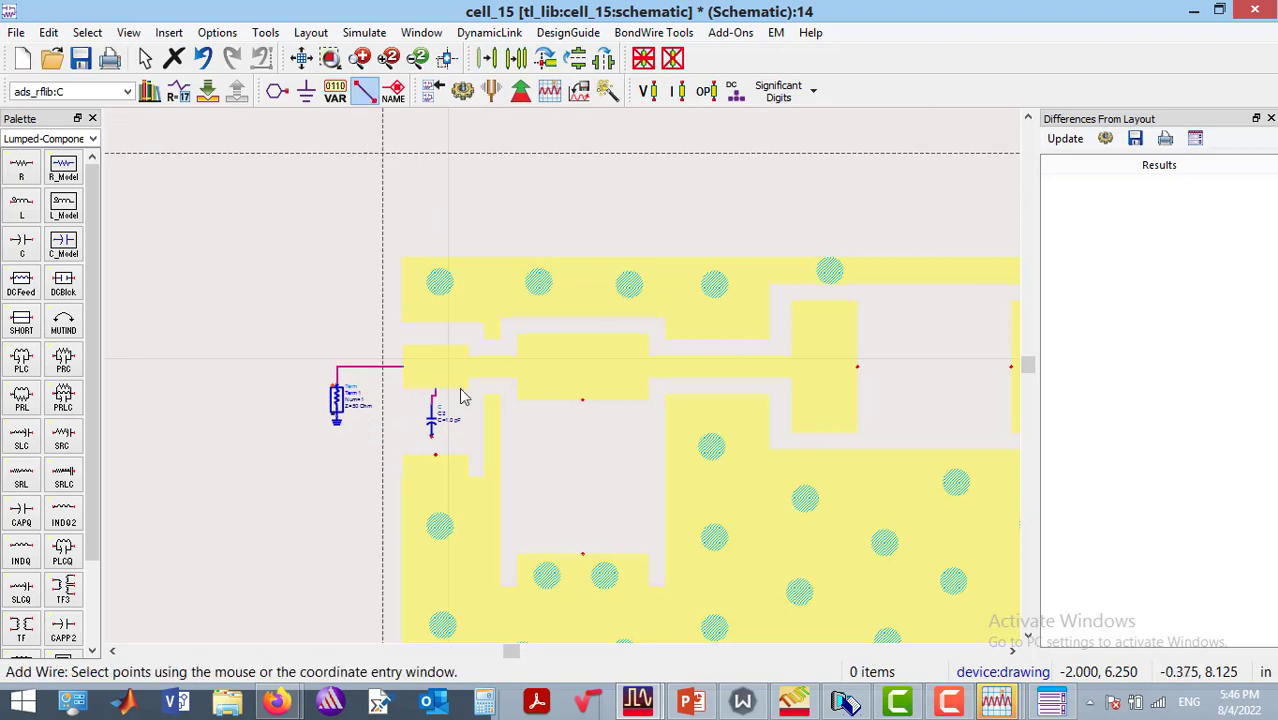
pyautogui.click(432, 440)
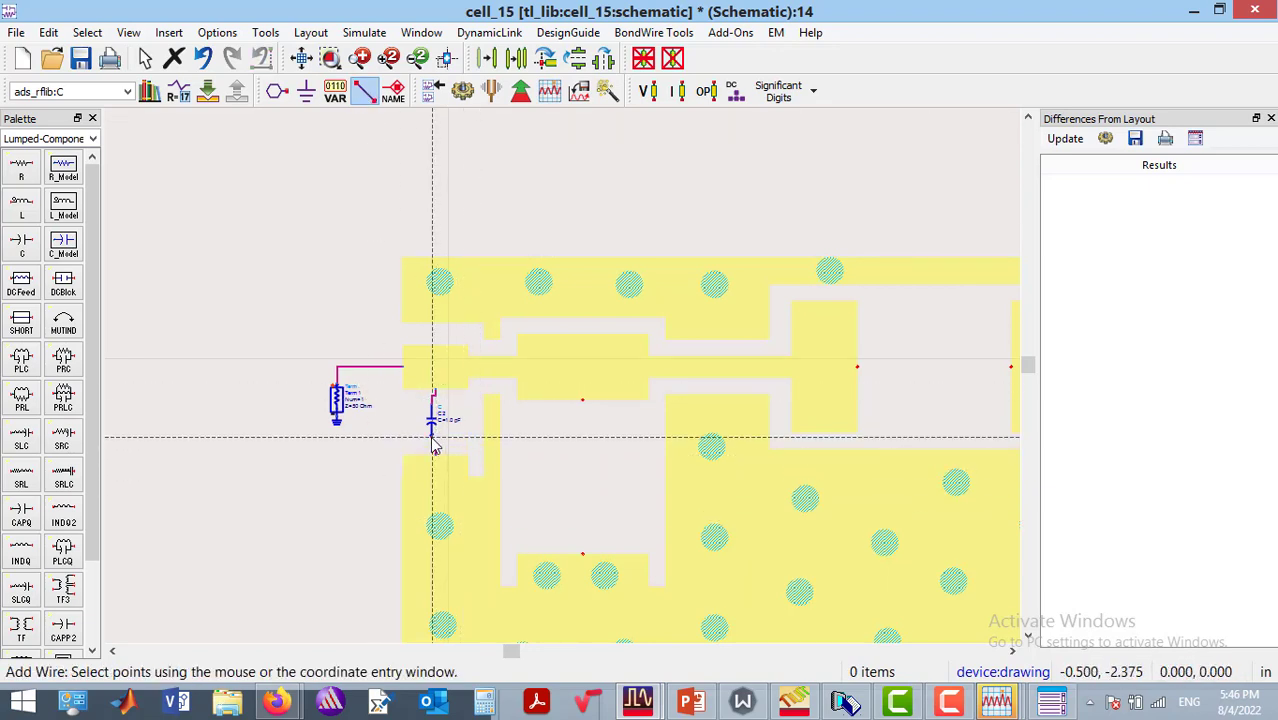
pyautogui.press('Escape')
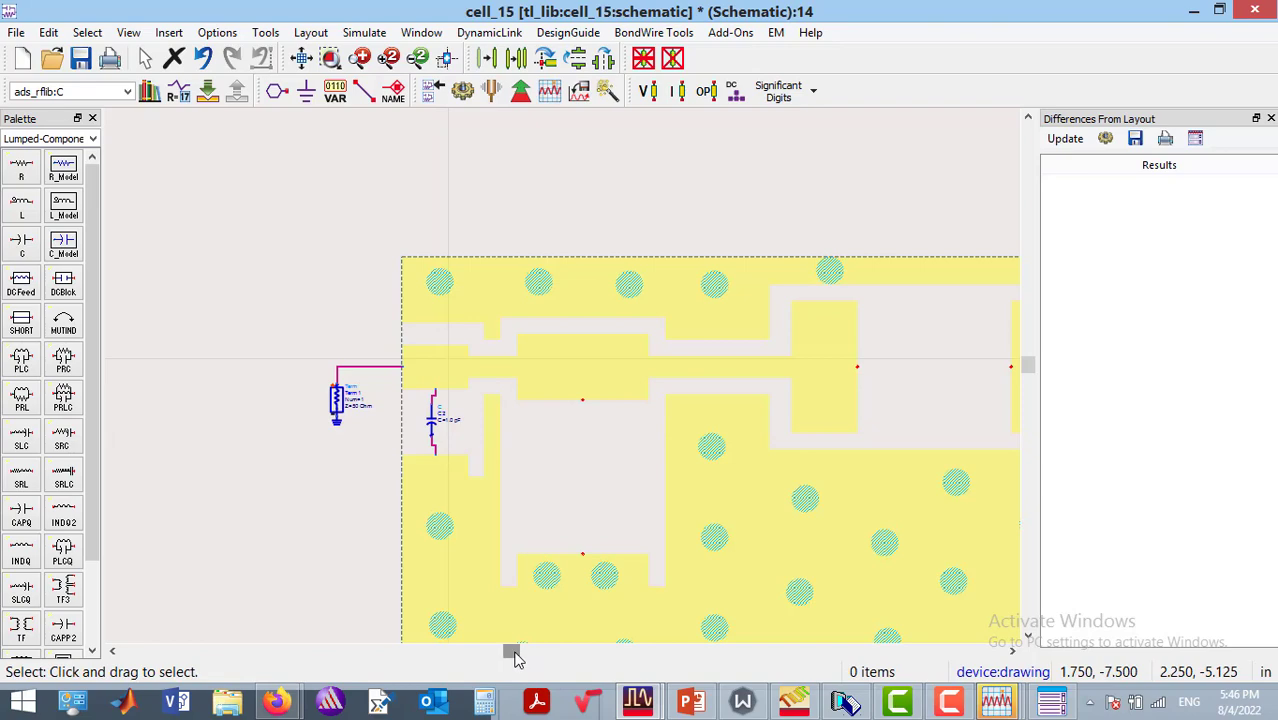
# Place a series capacitor on the left pin of the narrow gap in the signal line and set it to 2.7 pF.
pyautogui.moveTo(515, 655); pyautogui.dragTo(579, 655)
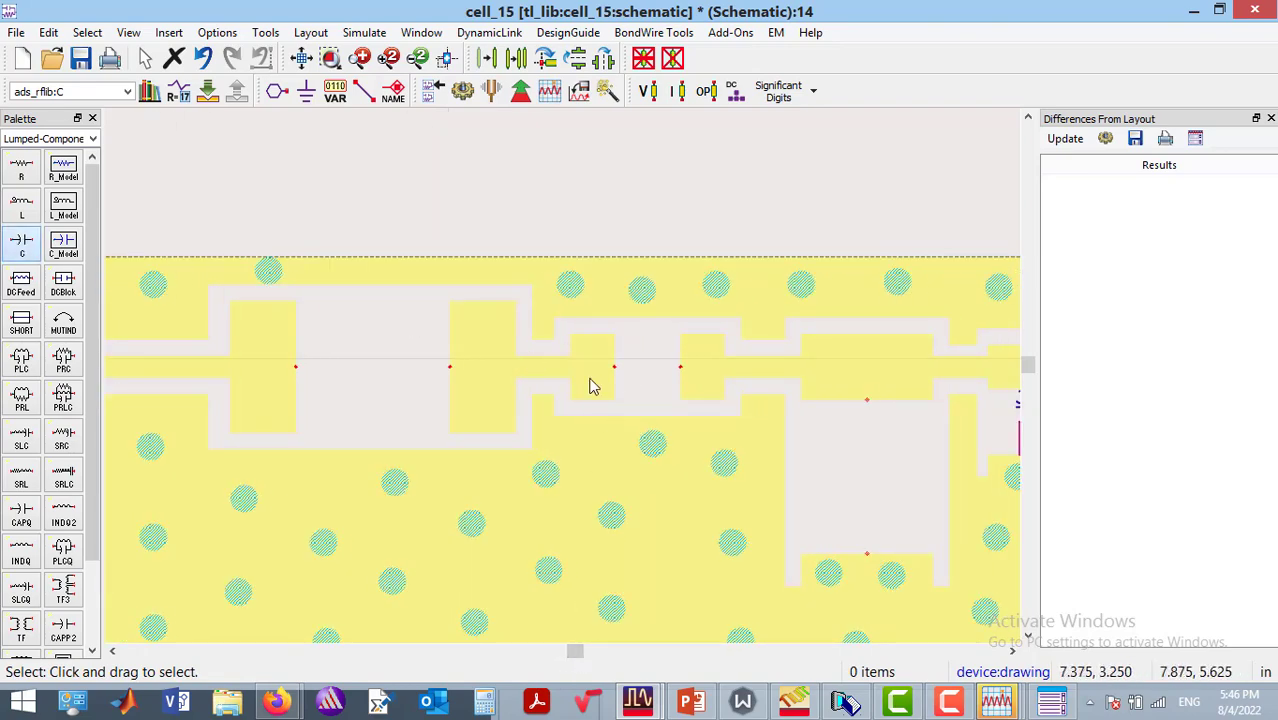
pyautogui.click(24, 252)
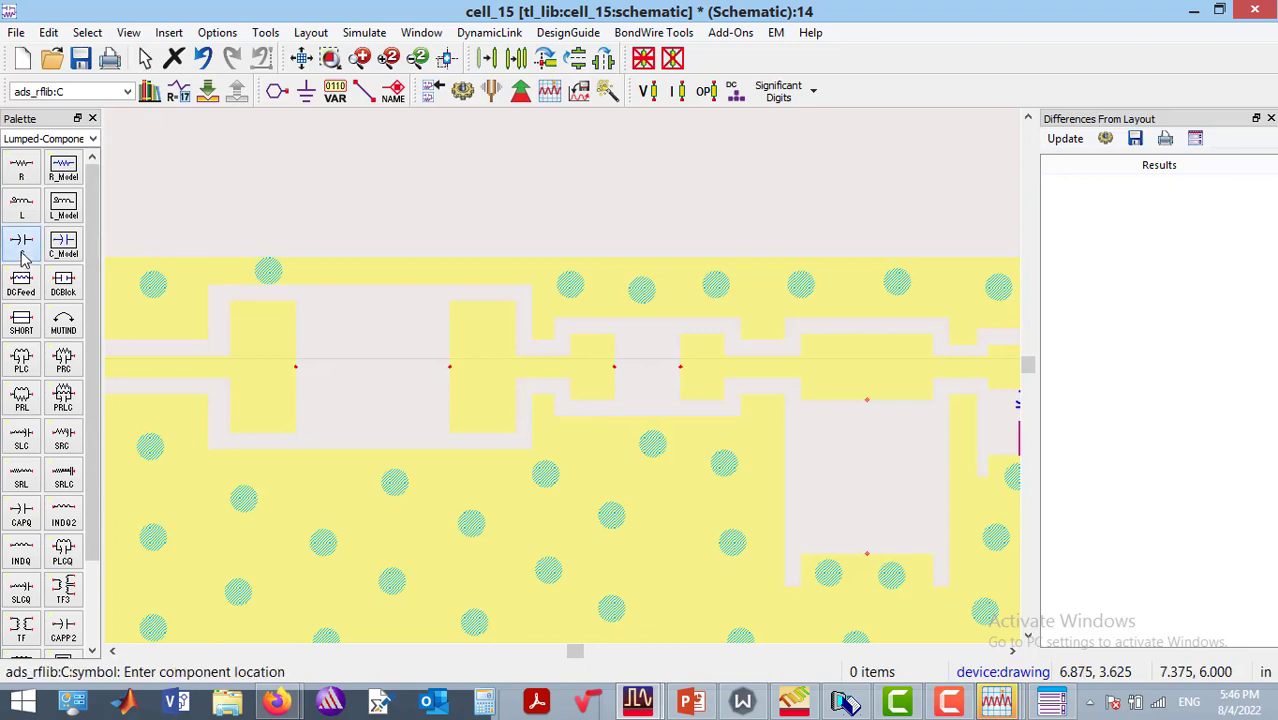
pyautogui.click(616, 368)
pyautogui.press('Escape')
pyautogui.doubleClick(624, 368)
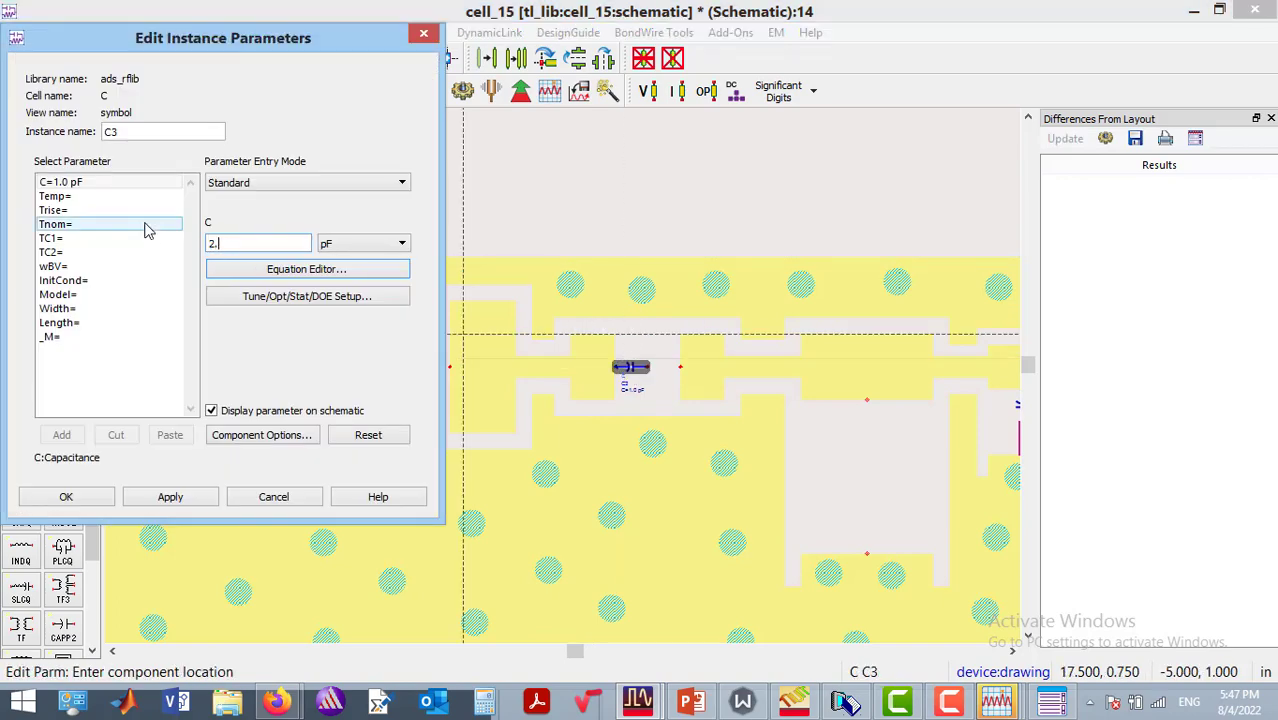
pyautogui.click(66, 497)
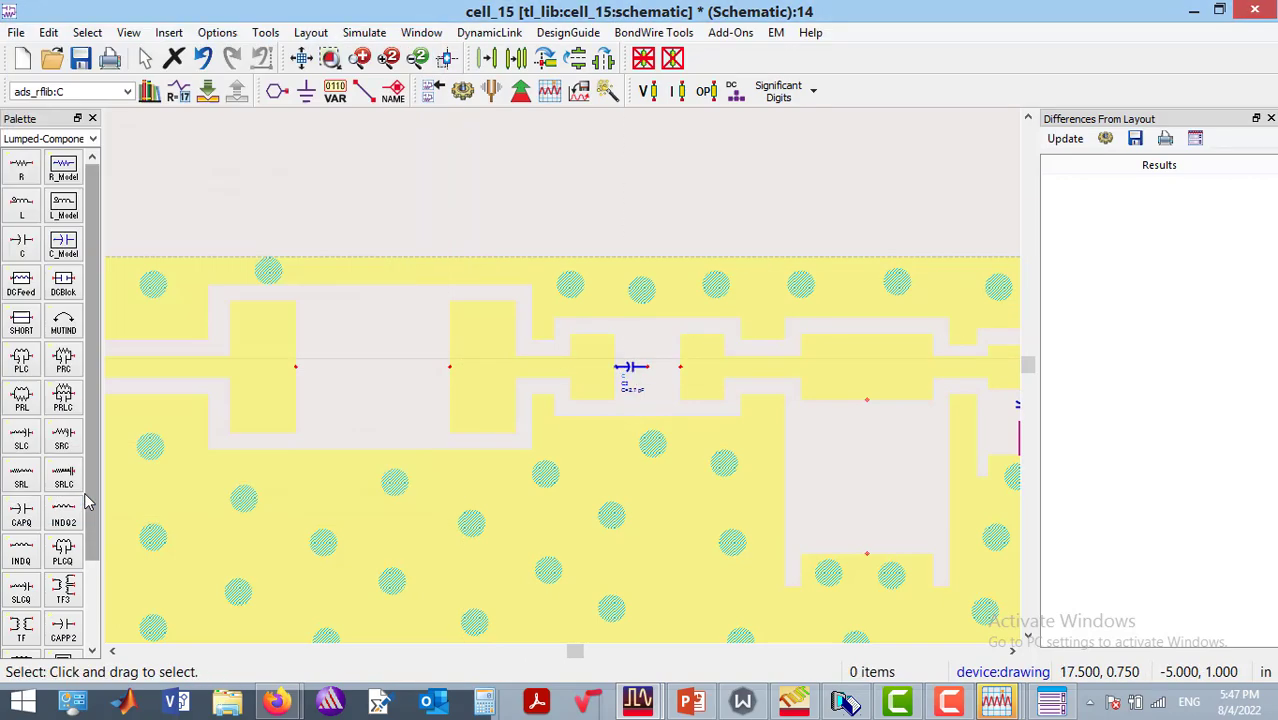
# Wire the free terminal of the series capacitor C3 to the pin on the gap's right side.
pyautogui.click(366, 91)
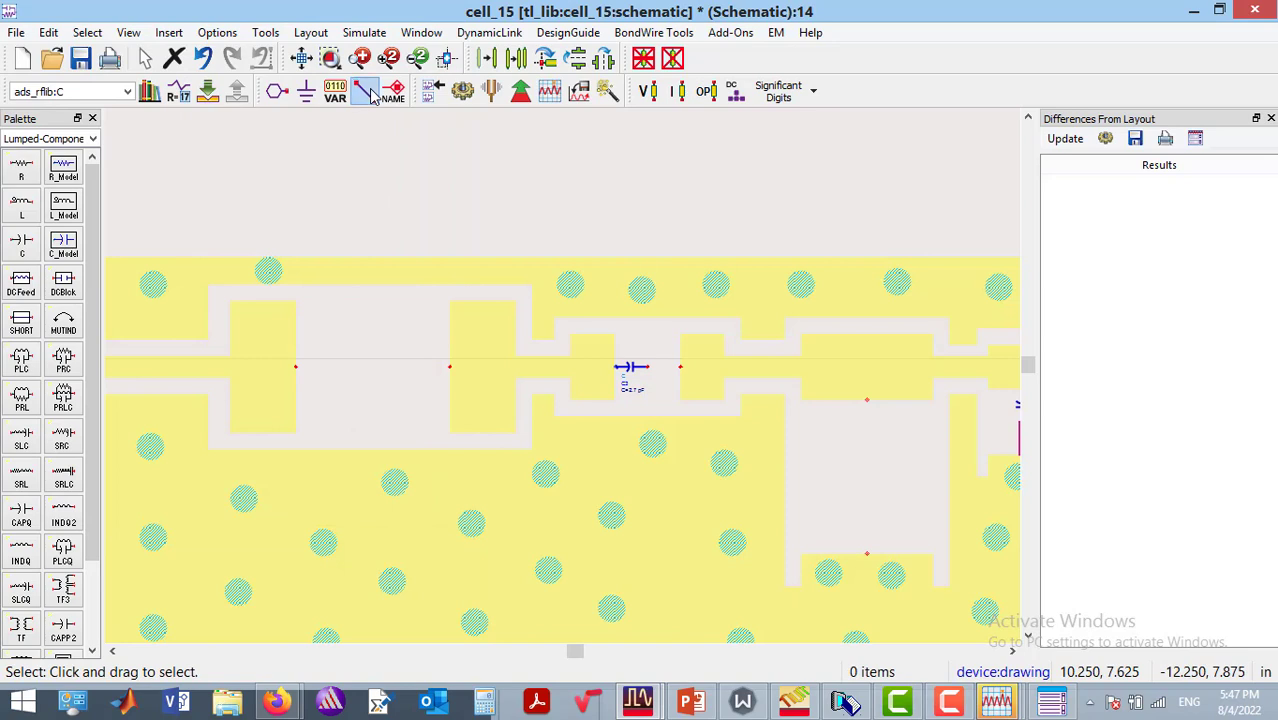
pyautogui.click(681, 367)
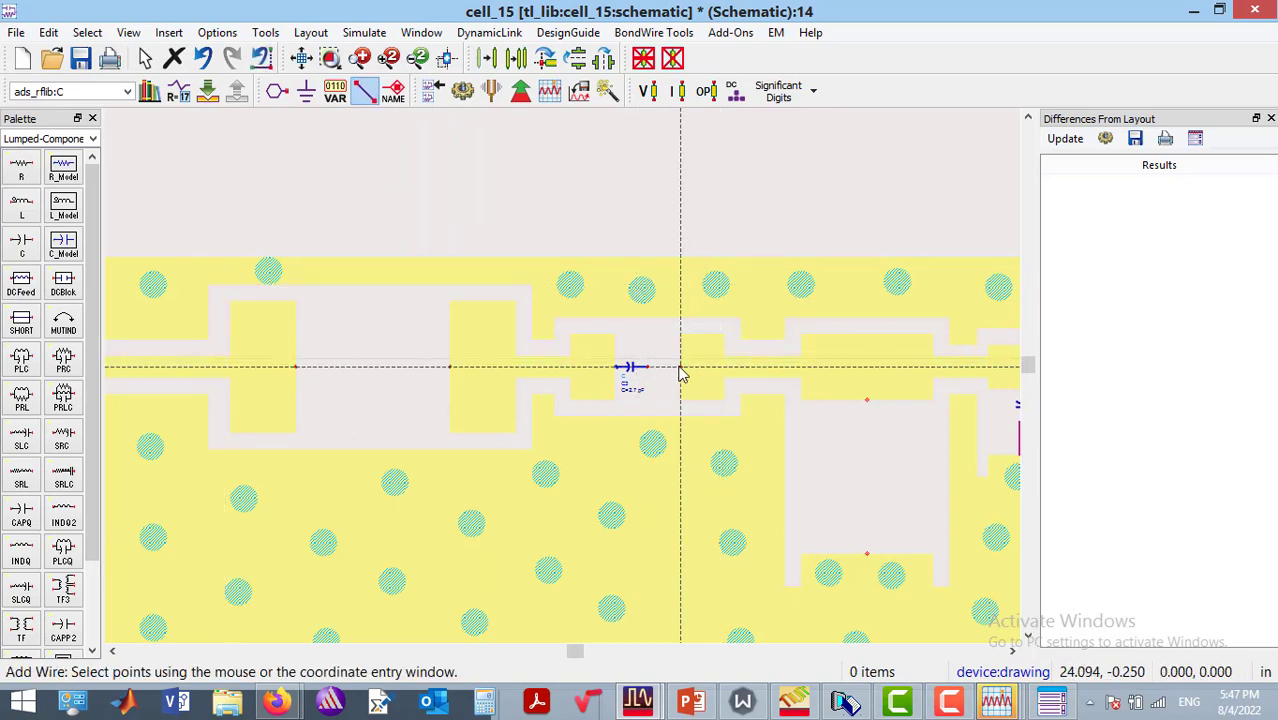
pyautogui.click(648, 367)
pyautogui.press('Escape')
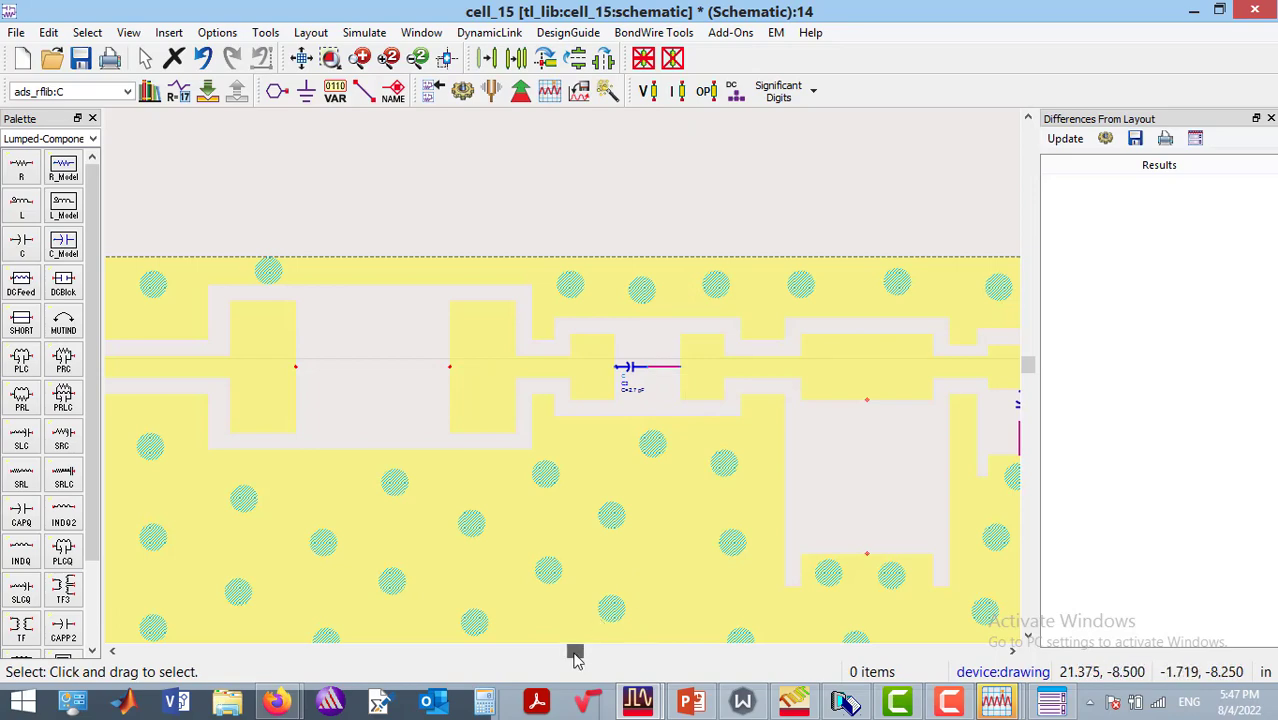
# Set the capacitance of shunt capacitor C2 at the PCB's left edge in pF.
pyautogui.moveTo(571, 651); pyautogui.dragTo(503, 660)
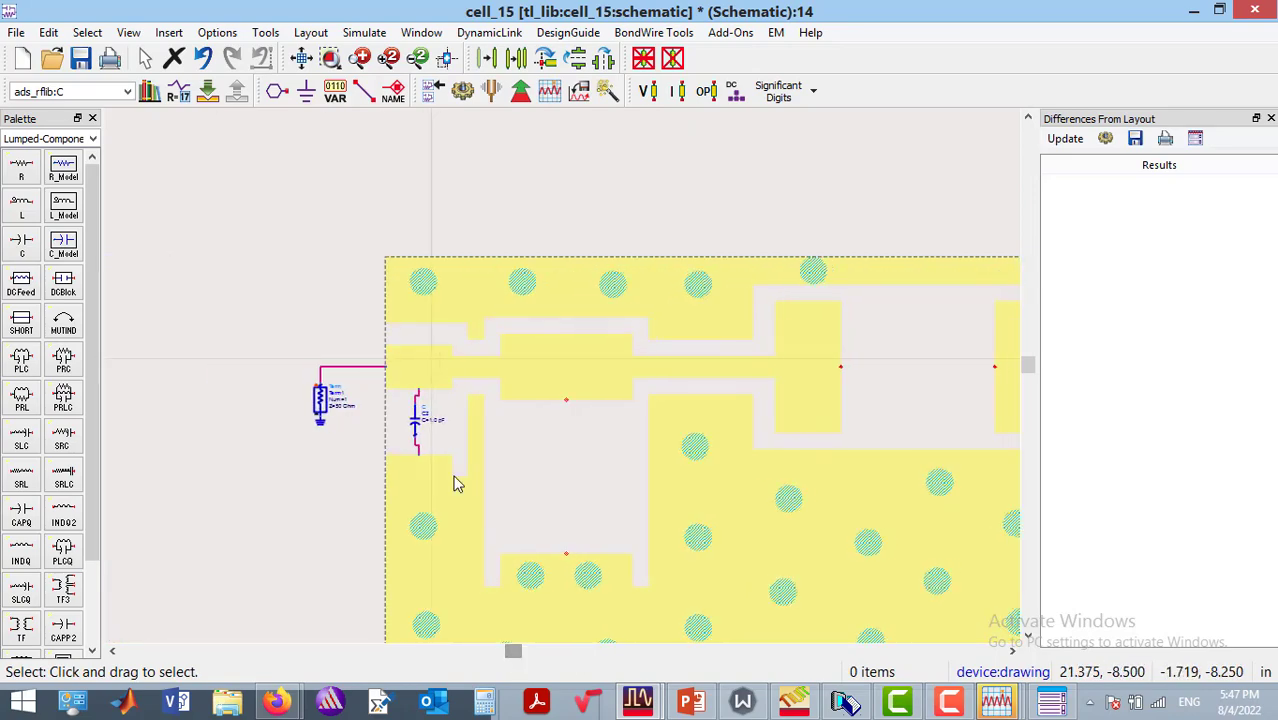
pyautogui.doubleClick(425, 432)
pyautogui.click(248, 243)
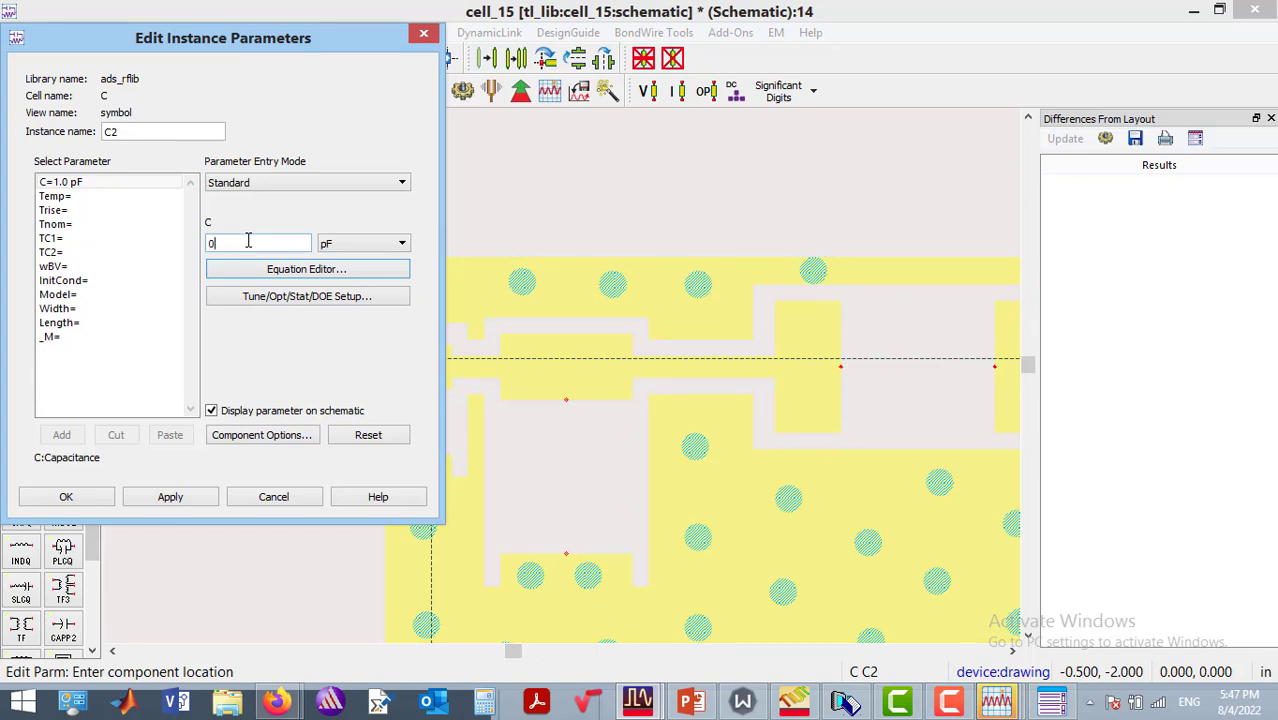
pyautogui.click(66, 496)
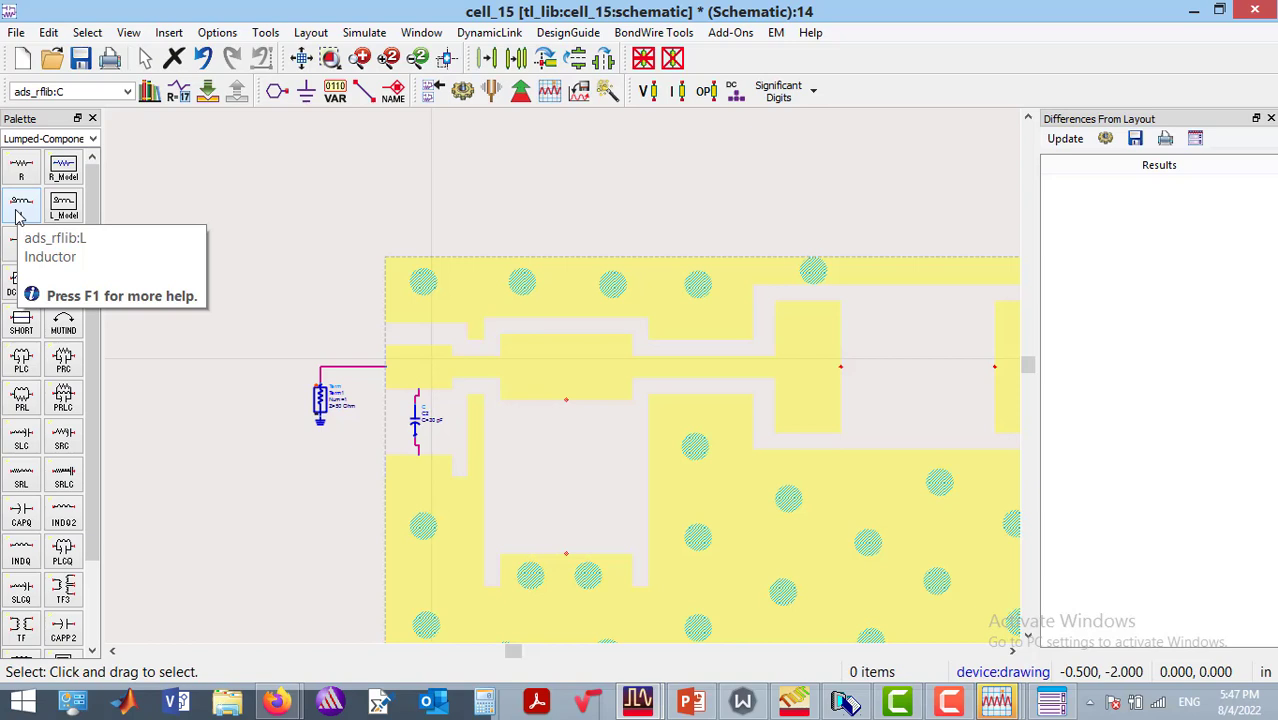
# Place a CCI_1008HQ inductor from the CCI_RF_Library_Palette in the empty area below and left of Term1.
pyautogui.click(92, 139)
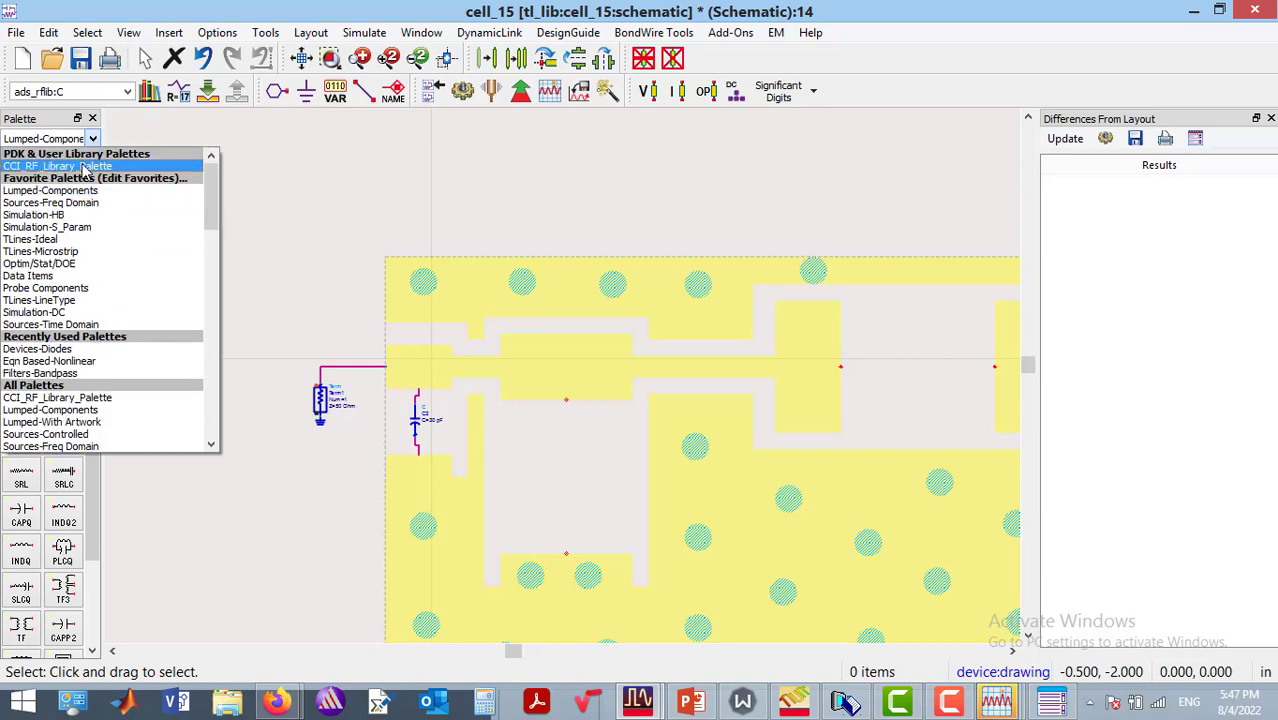
pyautogui.click(85, 166)
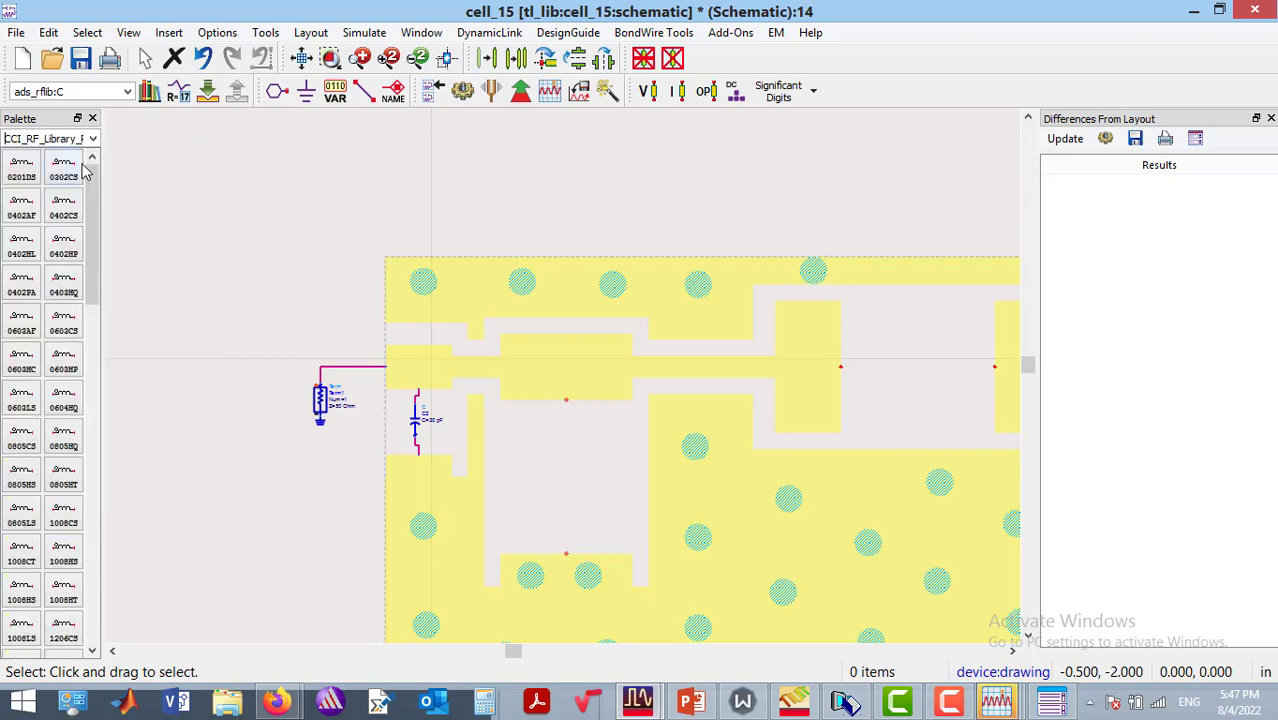
pyautogui.moveTo(88, 175); pyautogui.dragTo(92, 207)
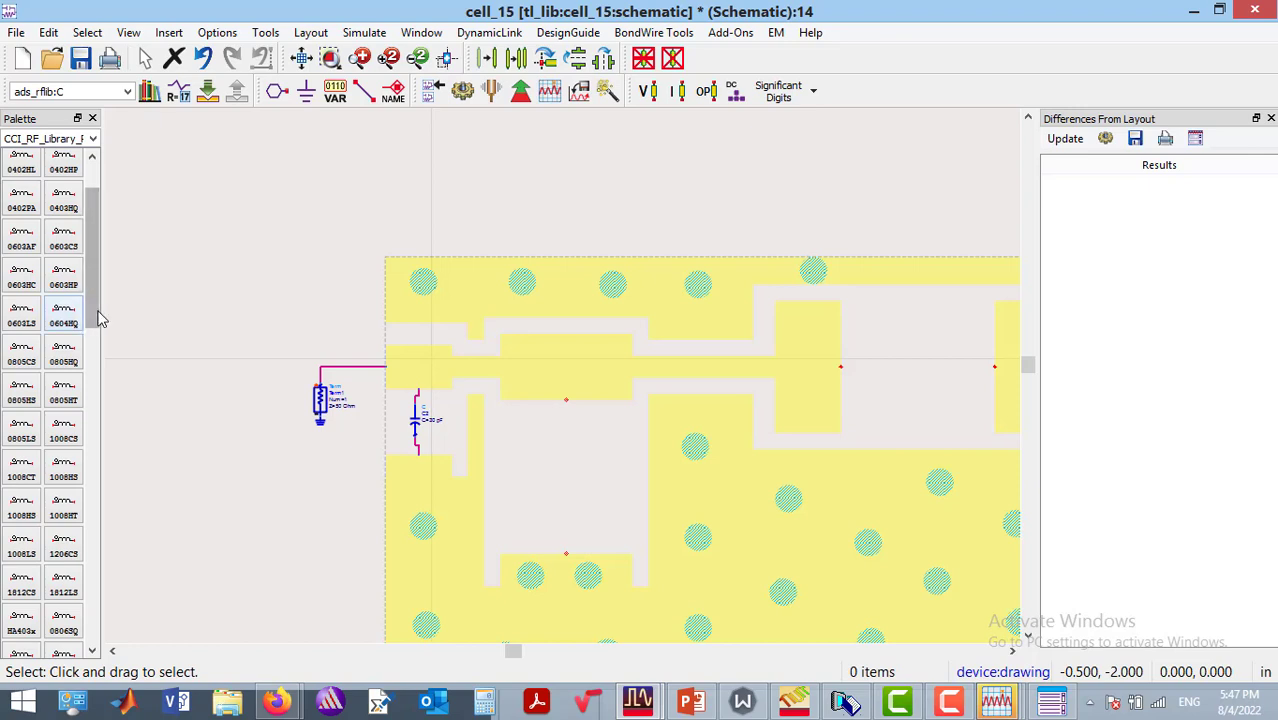
pyautogui.moveTo(90, 312); pyautogui.dragTo(94, 338)
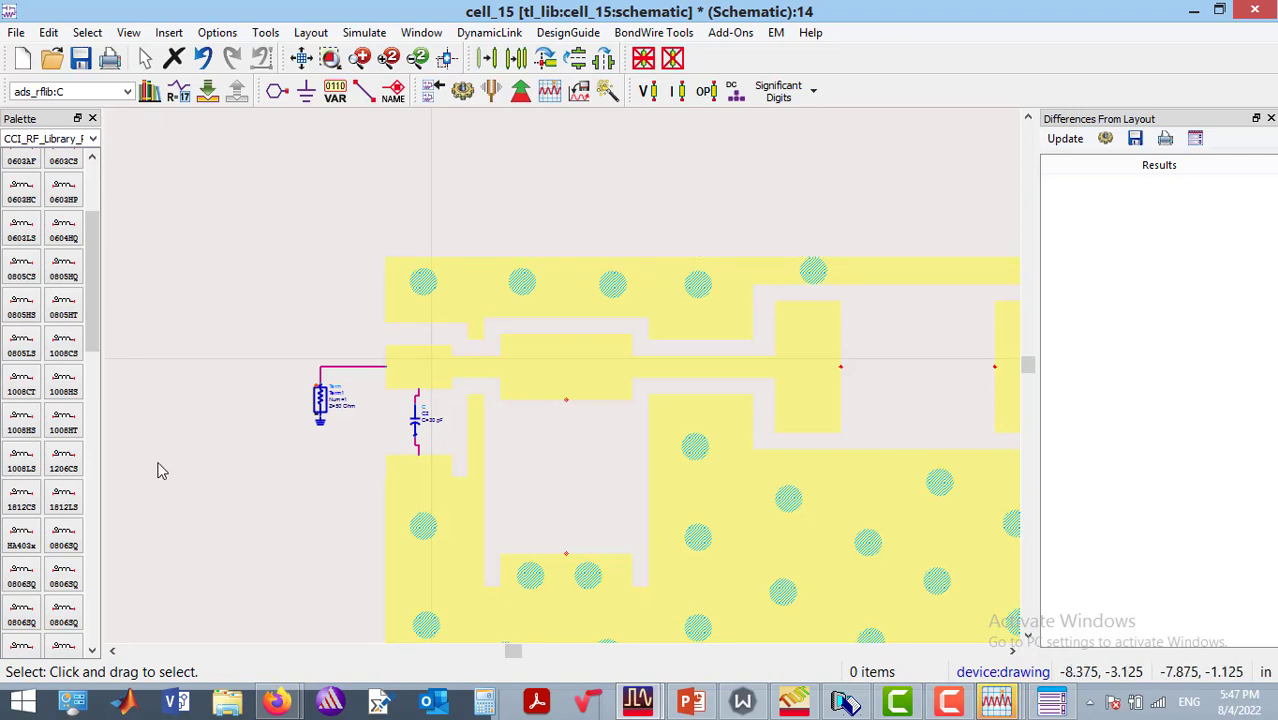
pyautogui.click(66, 395)
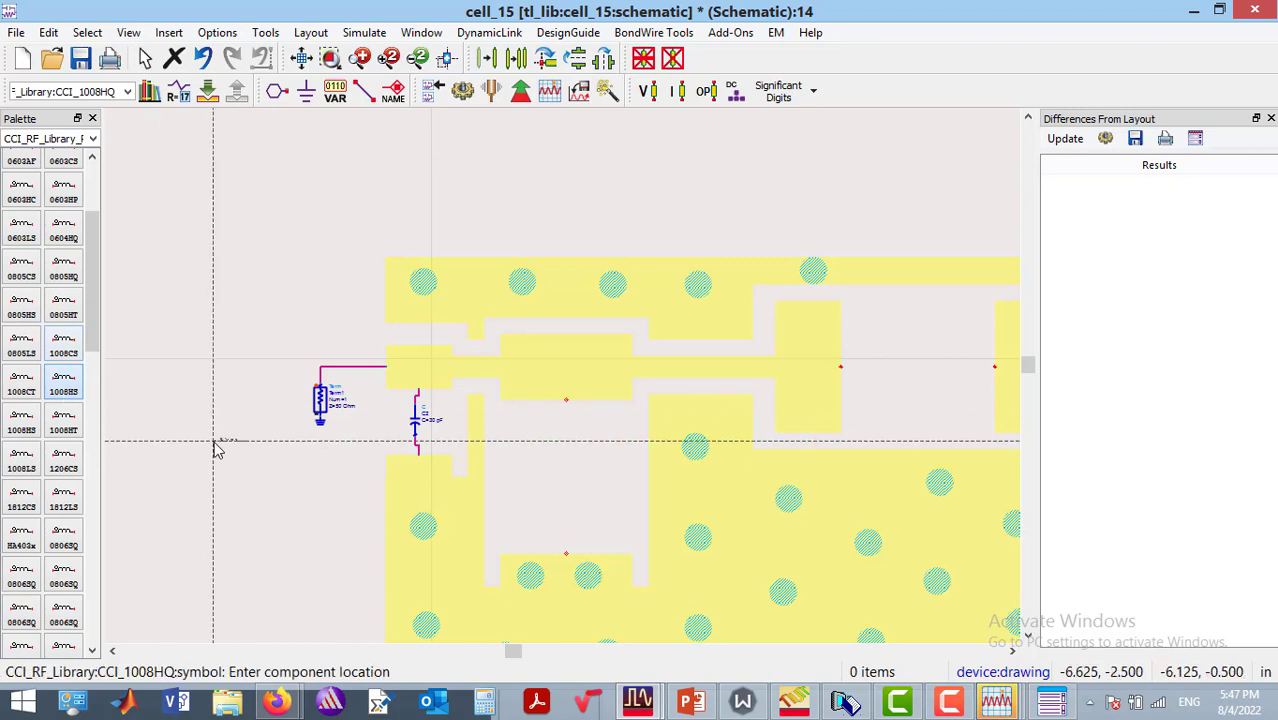
pyautogui.click(215, 447)
pyautogui.press('Escape')
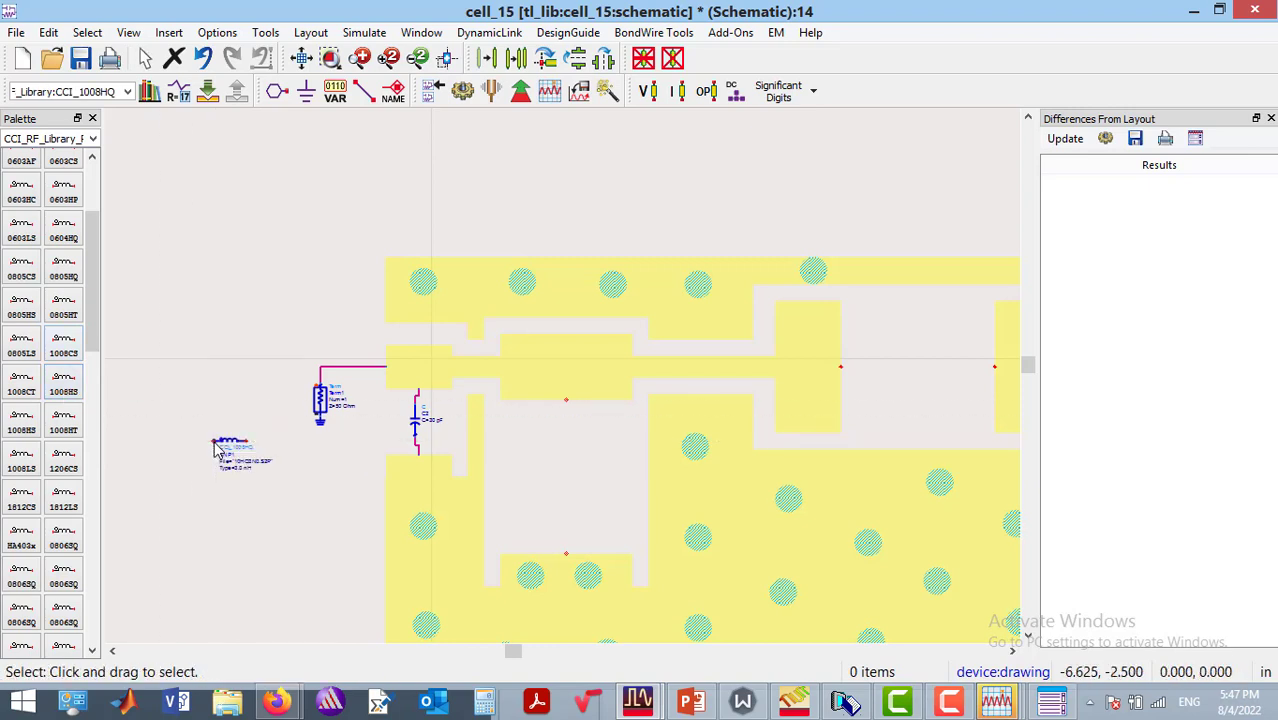
# Set the Type of the CCI_1008HQ inductor SNP1 to 47.0 nH.
pyautogui.click(388, 59)
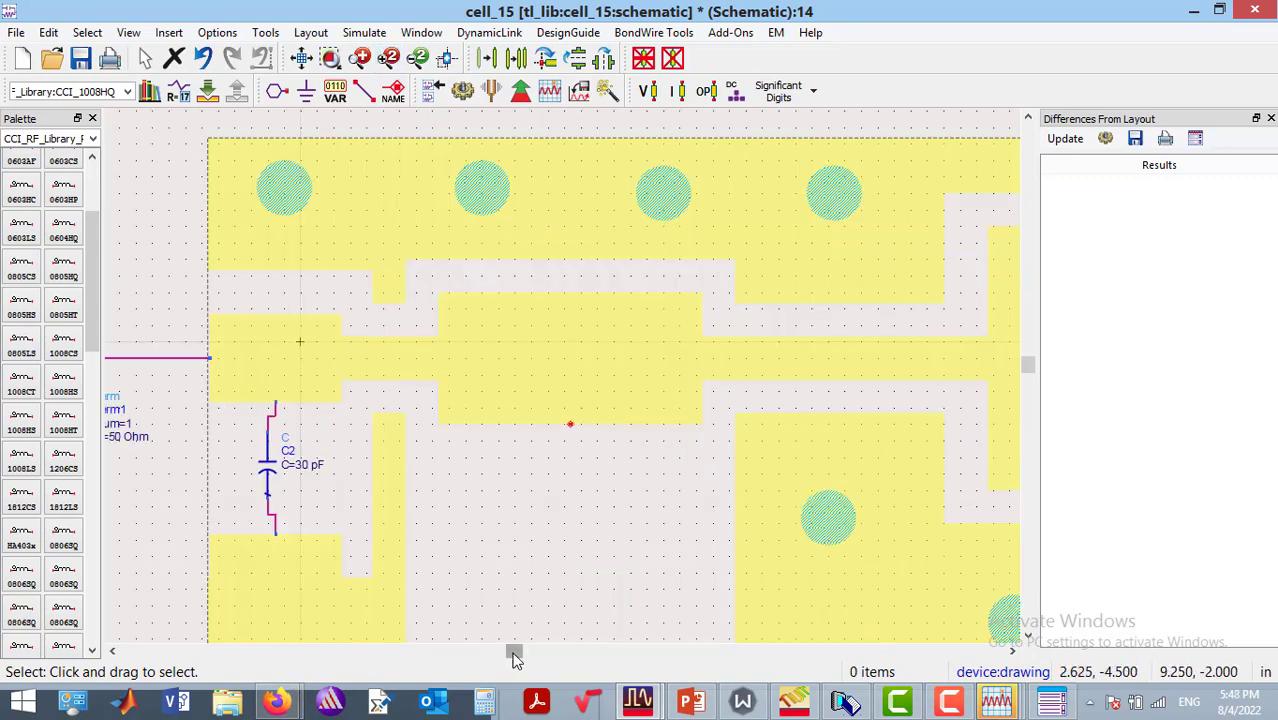
pyautogui.moveTo(513, 652); pyautogui.dragTo(479, 656)
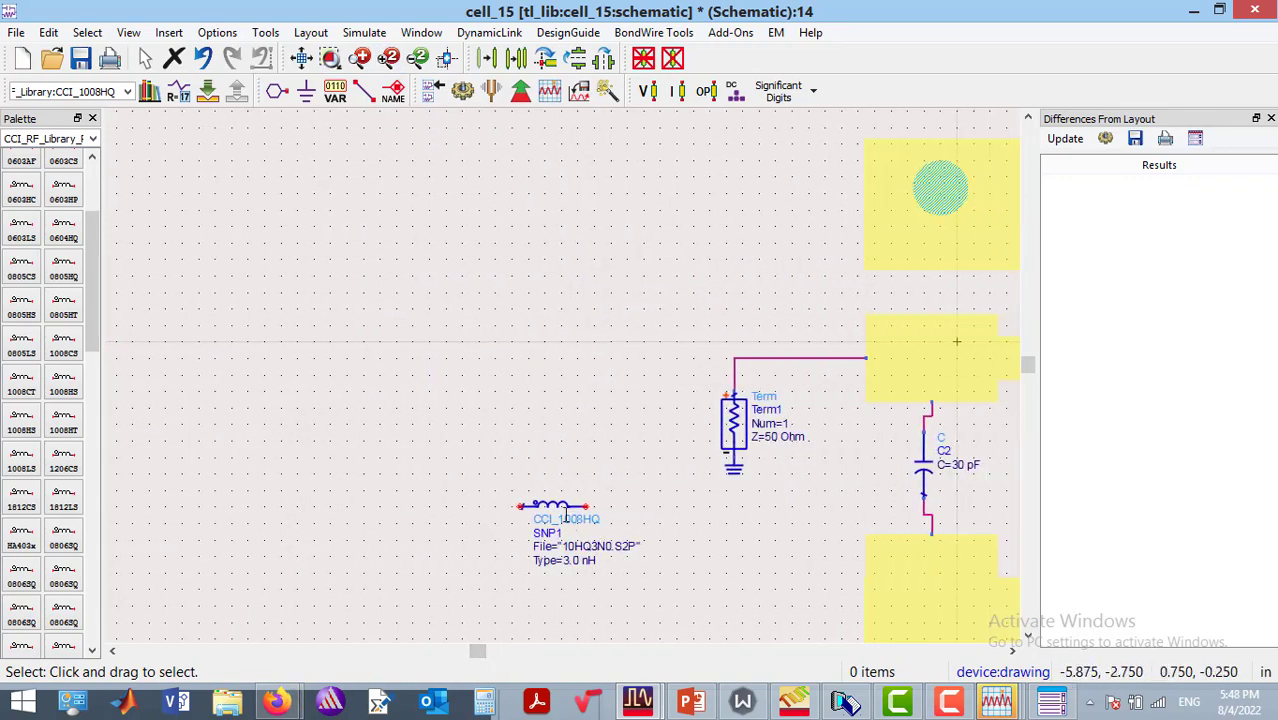
pyautogui.doubleClick(561, 508)
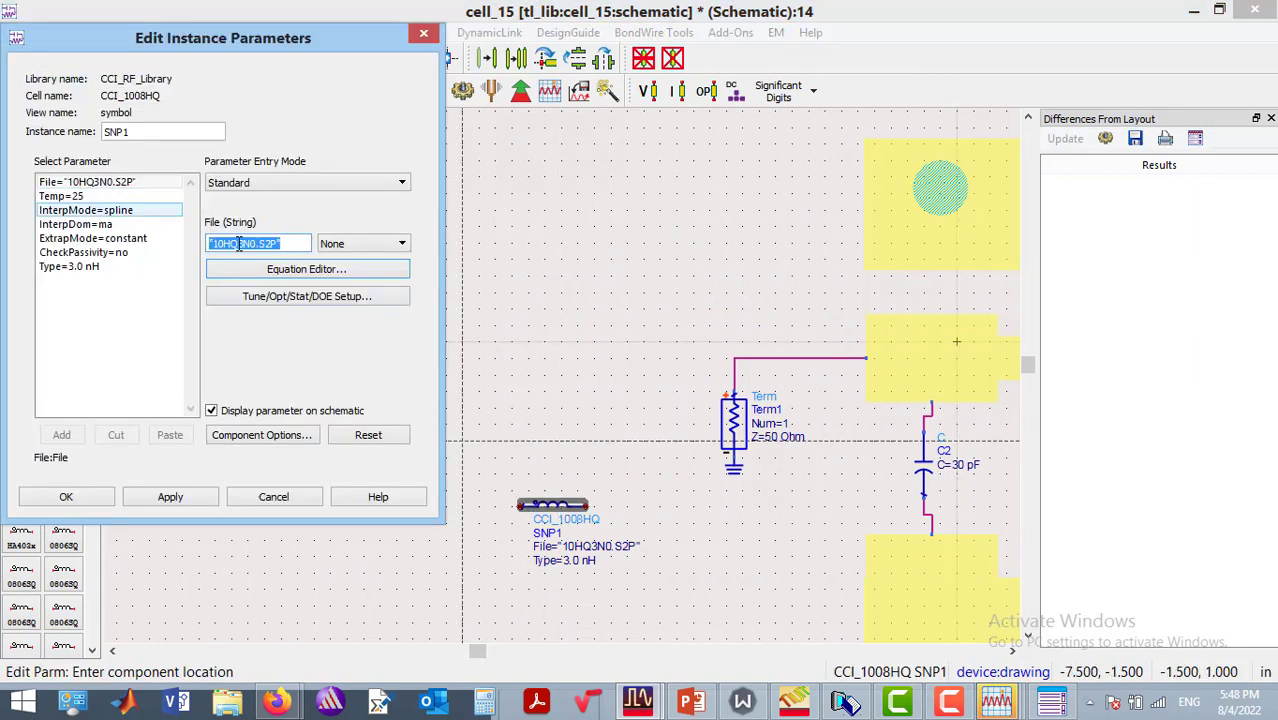
pyautogui.click(108, 267)
pyautogui.click(310, 183)
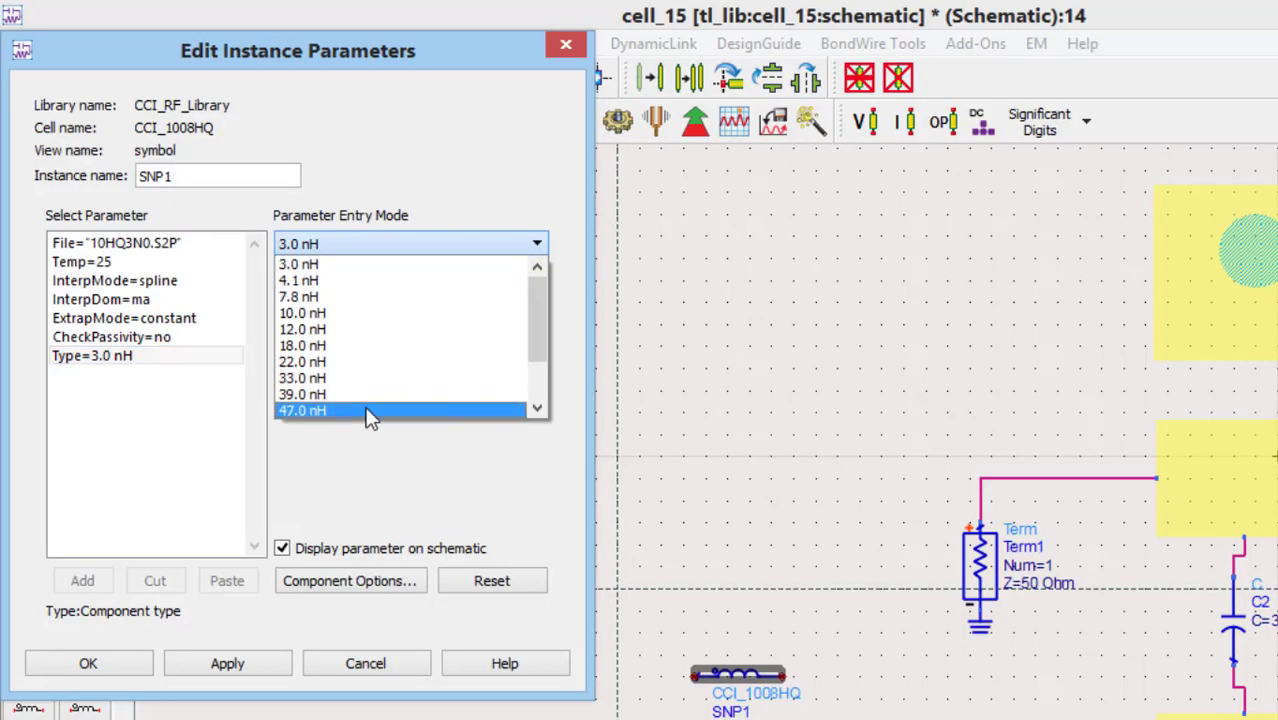
pyautogui.click(370, 410)
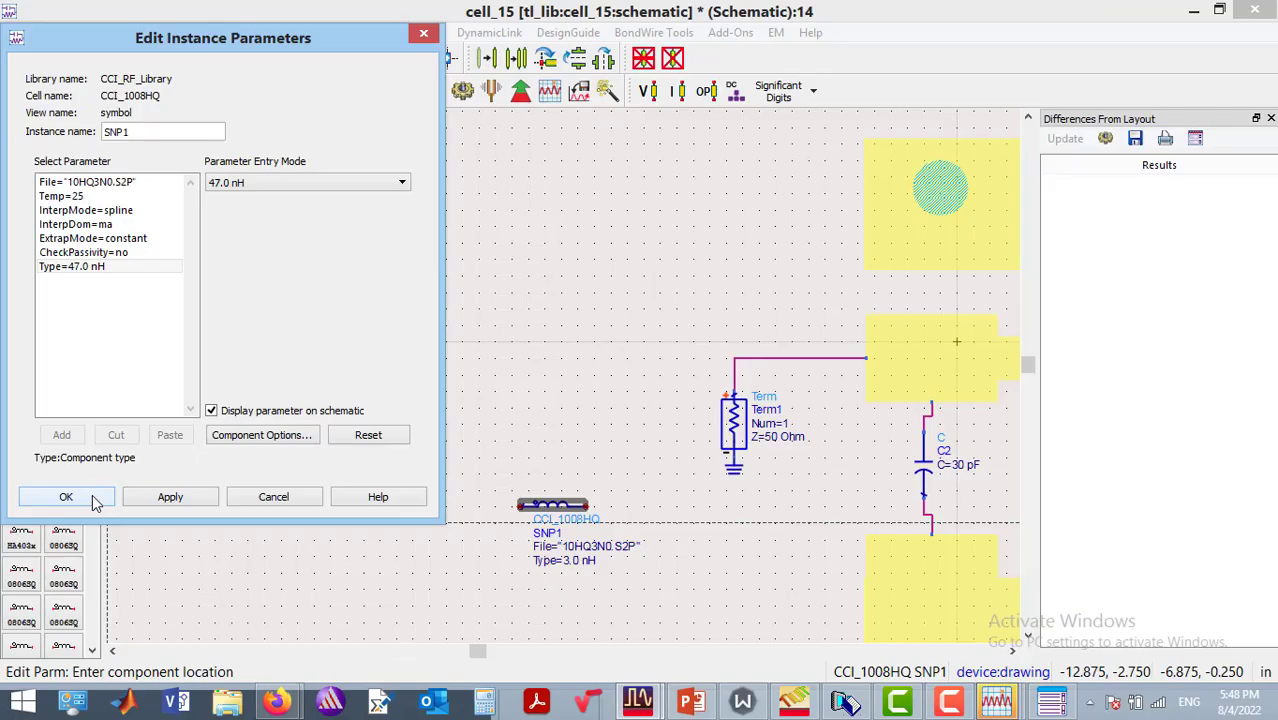
pyautogui.click(90, 663)
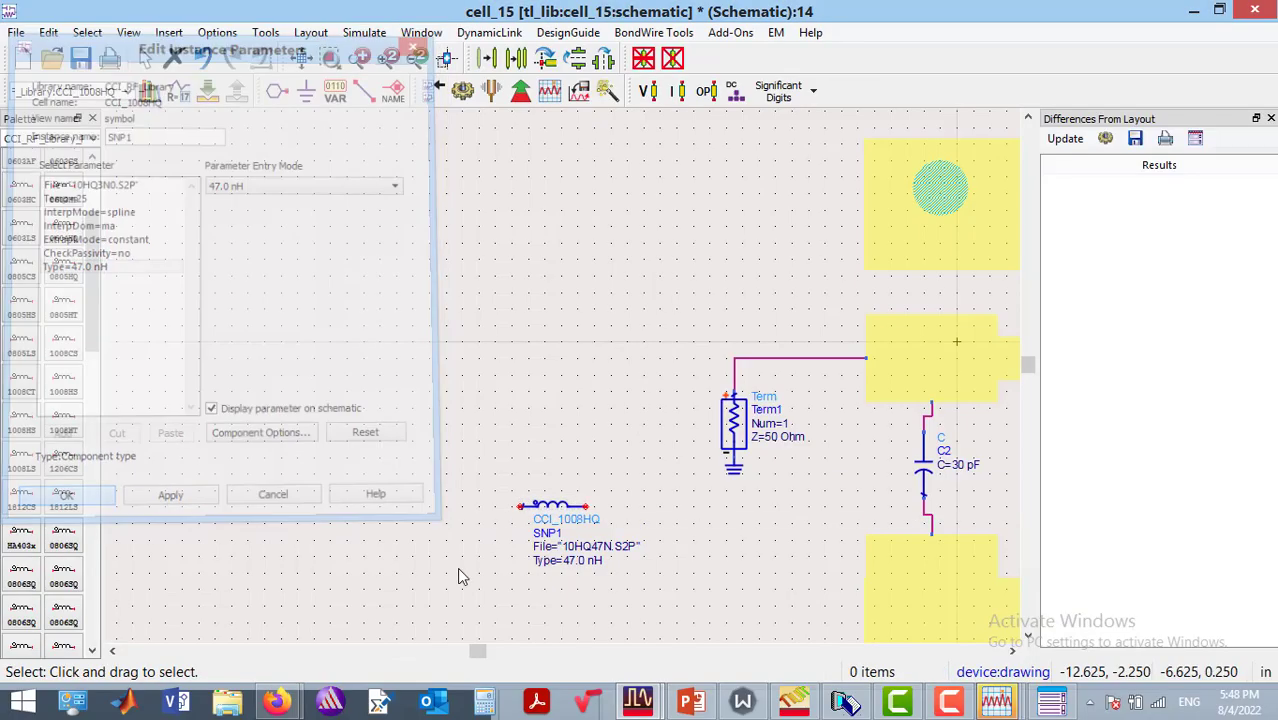
# Move inductor SNP1 onto the PCB pin at the left side of the wide gap in the signal line.
pyautogui.moveTo(480, 652); pyautogui.dragTo(468, 653)
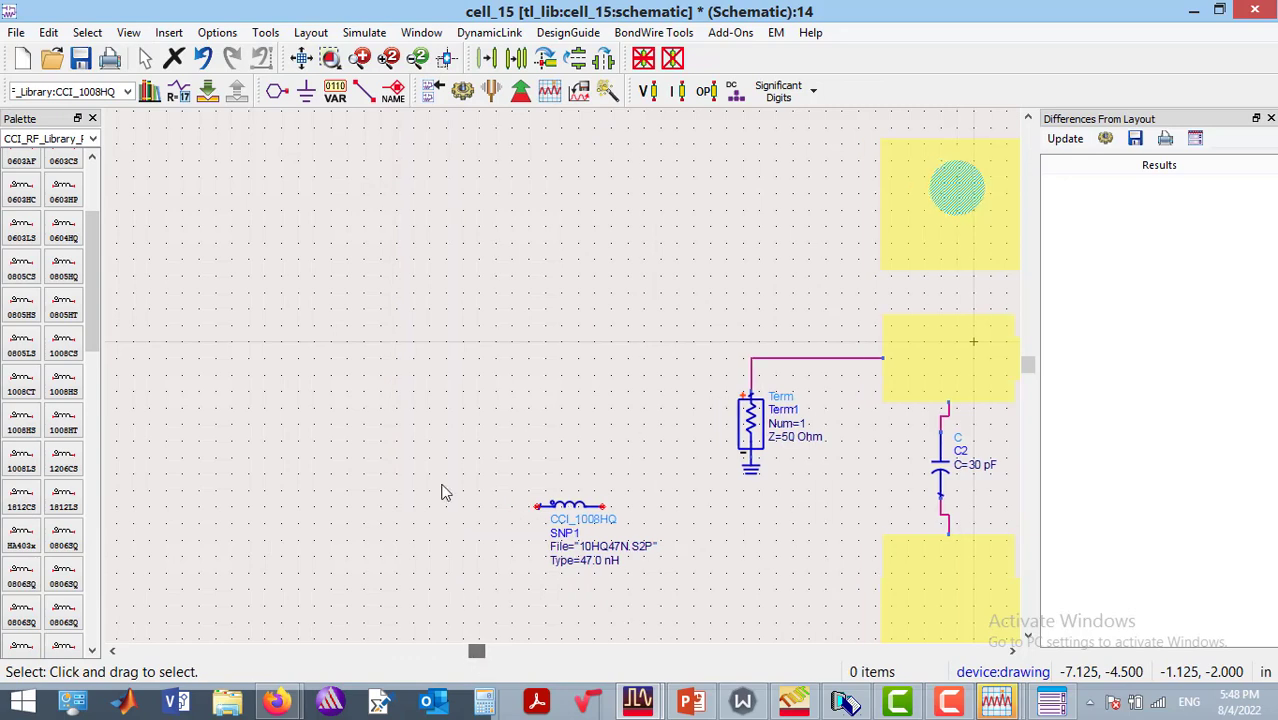
pyautogui.click(418, 58)
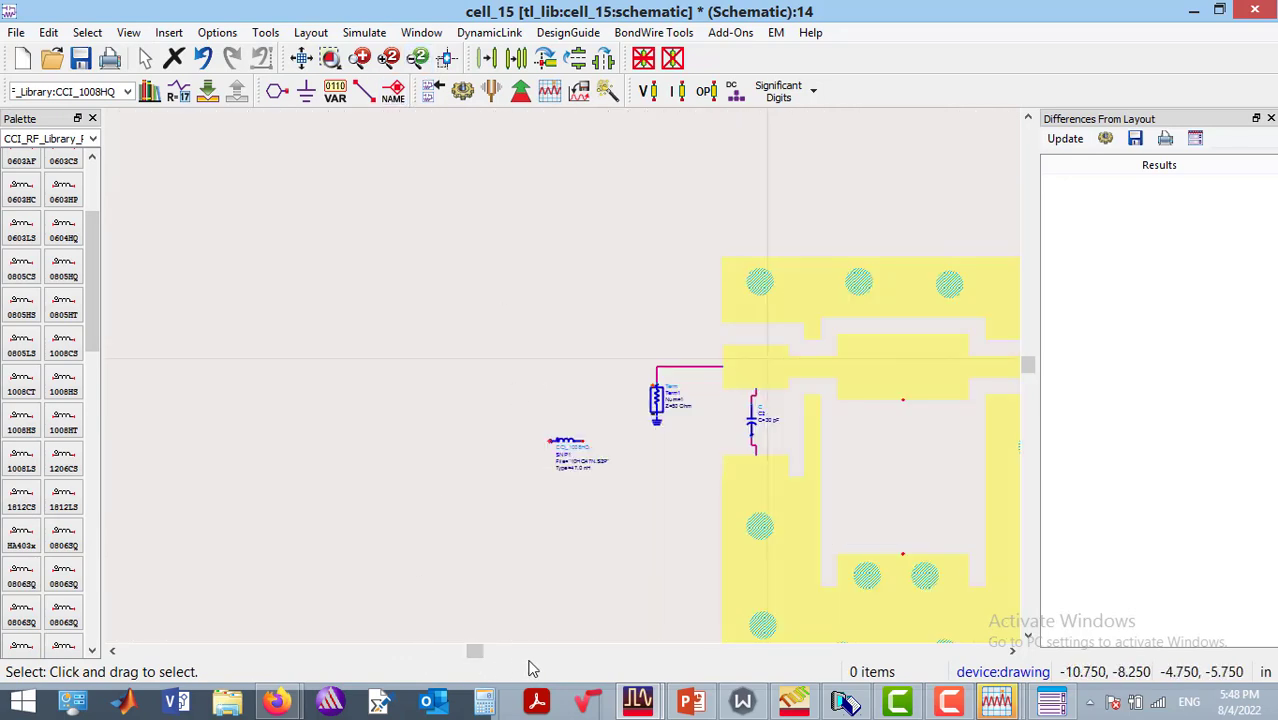
pyautogui.moveTo(474, 653); pyautogui.dragTo(525, 651)
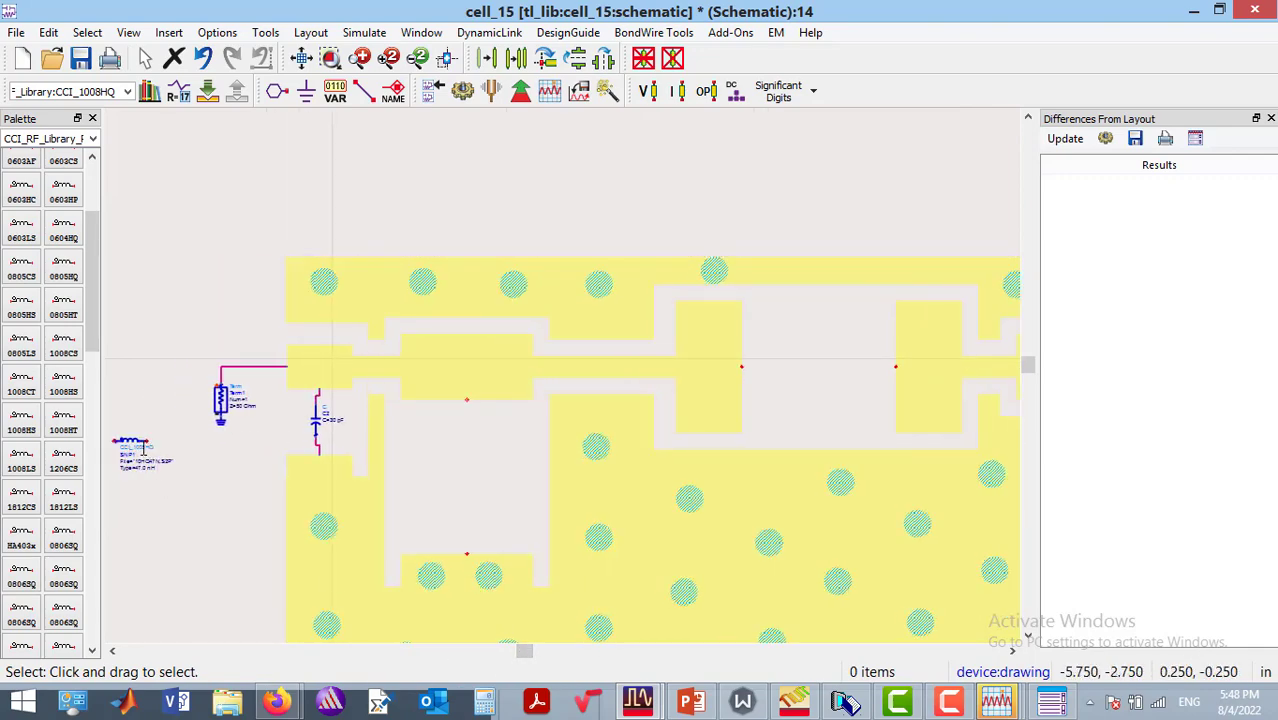
pyautogui.moveTo(133, 441); pyautogui.dragTo(767, 368)
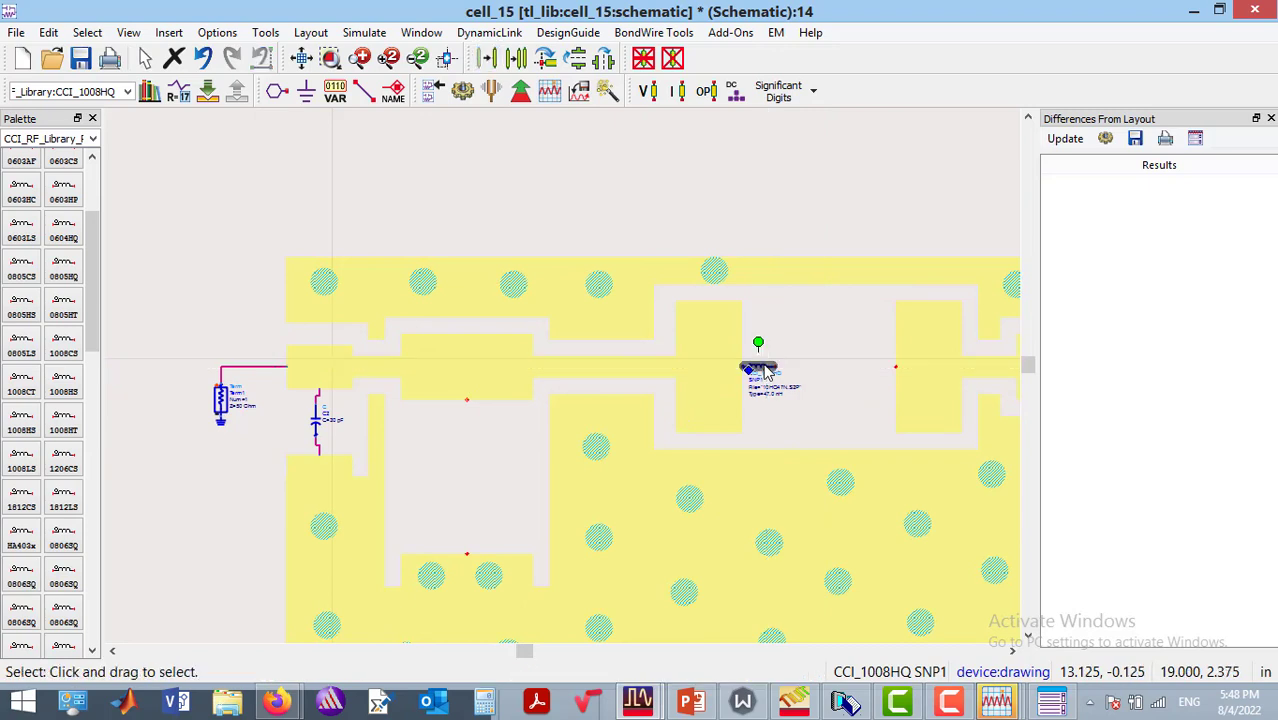
pyautogui.click(763, 295)
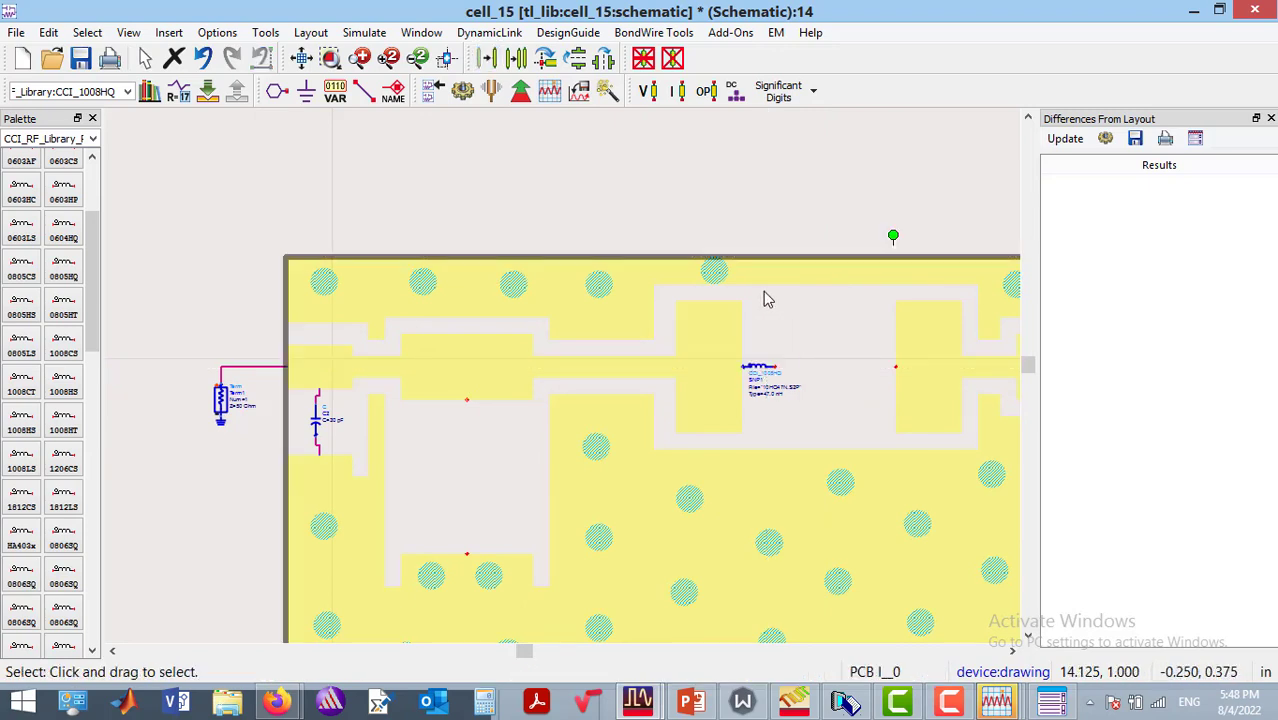
pyautogui.click(456, 157)
# Wire the free terminal of inductor SNP1 to the pin on the wide gap's right side.
pyautogui.click(364, 91)
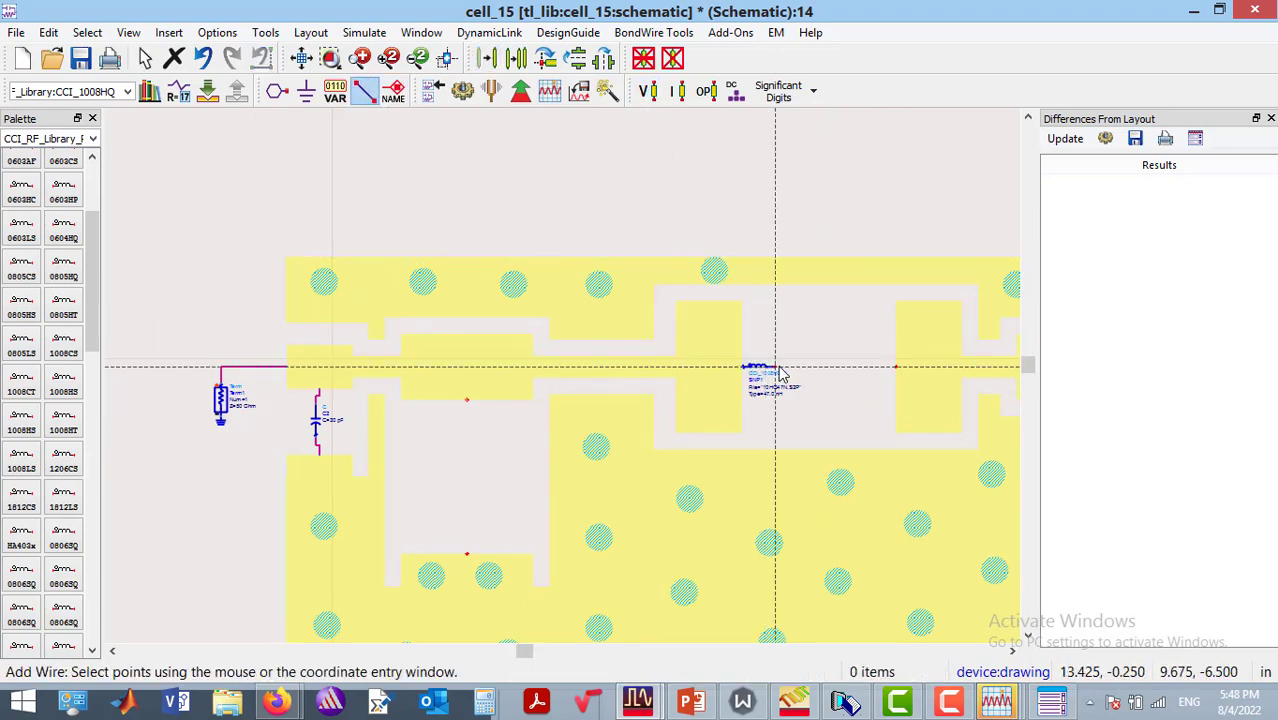
pyautogui.click(897, 367)
pyautogui.press('Escape')
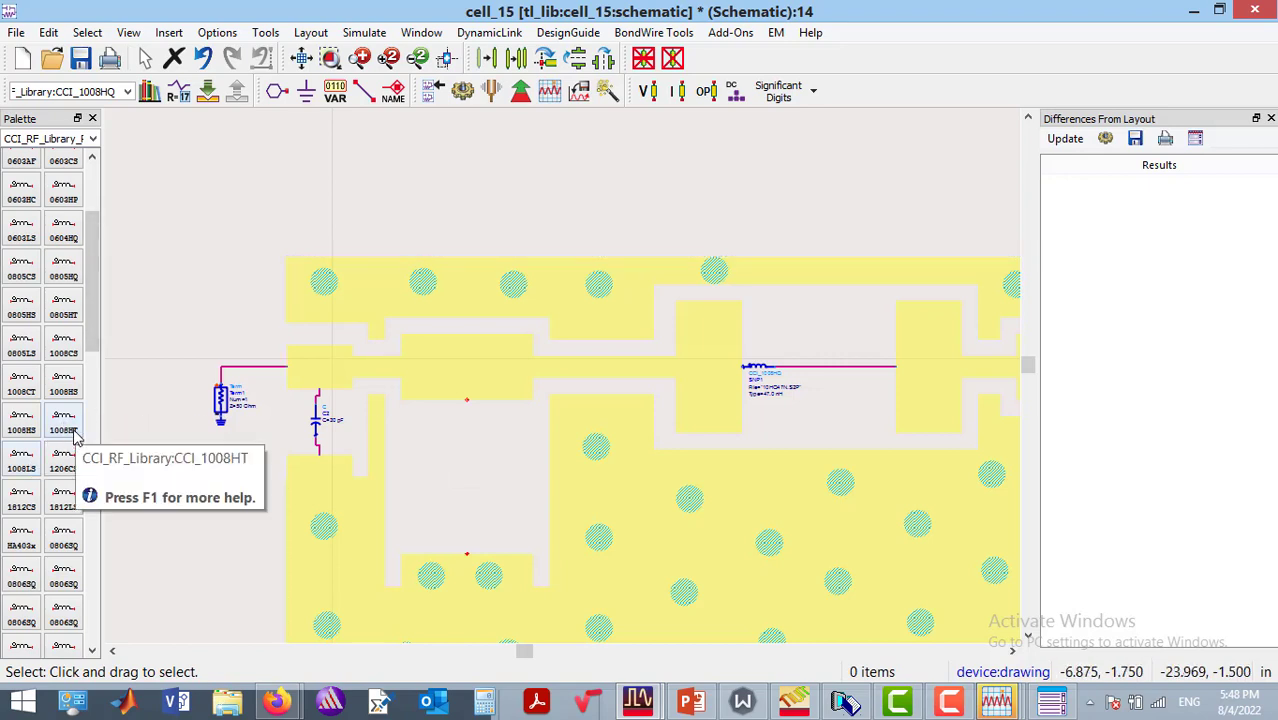
pyautogui.click(22, 455)
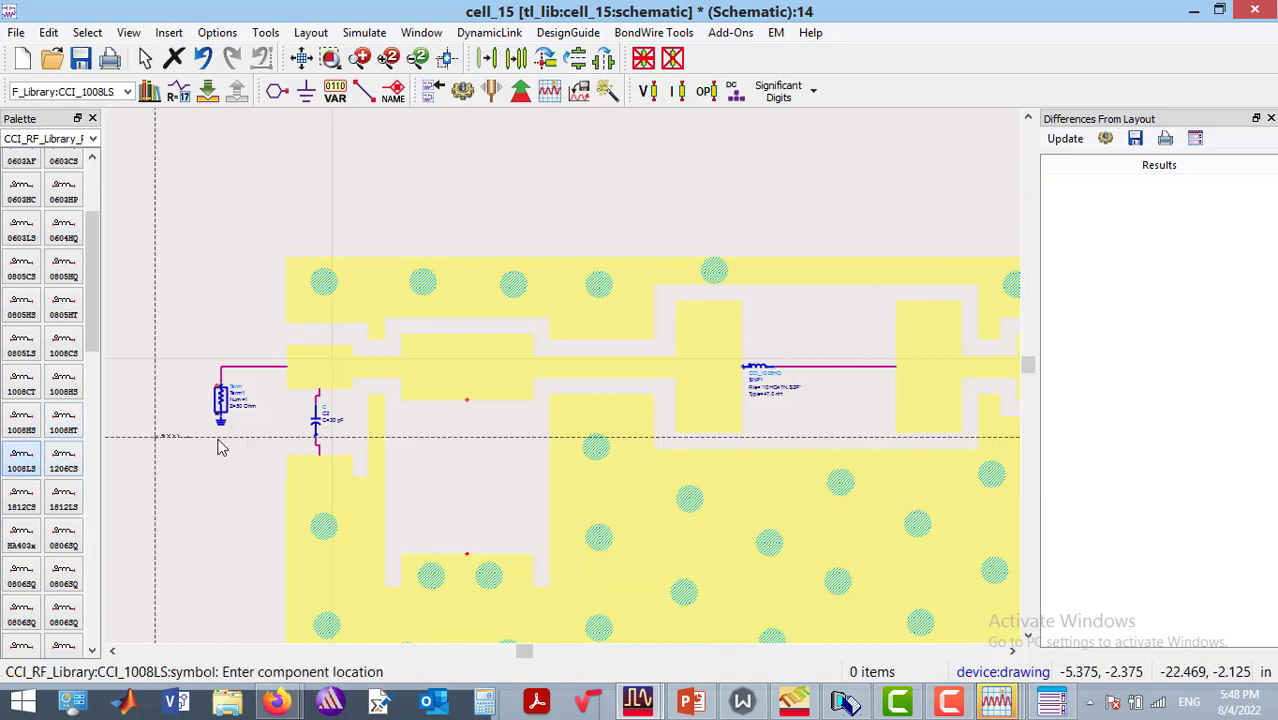
pyautogui.click(190, 500)
pyautogui.press('Escape')
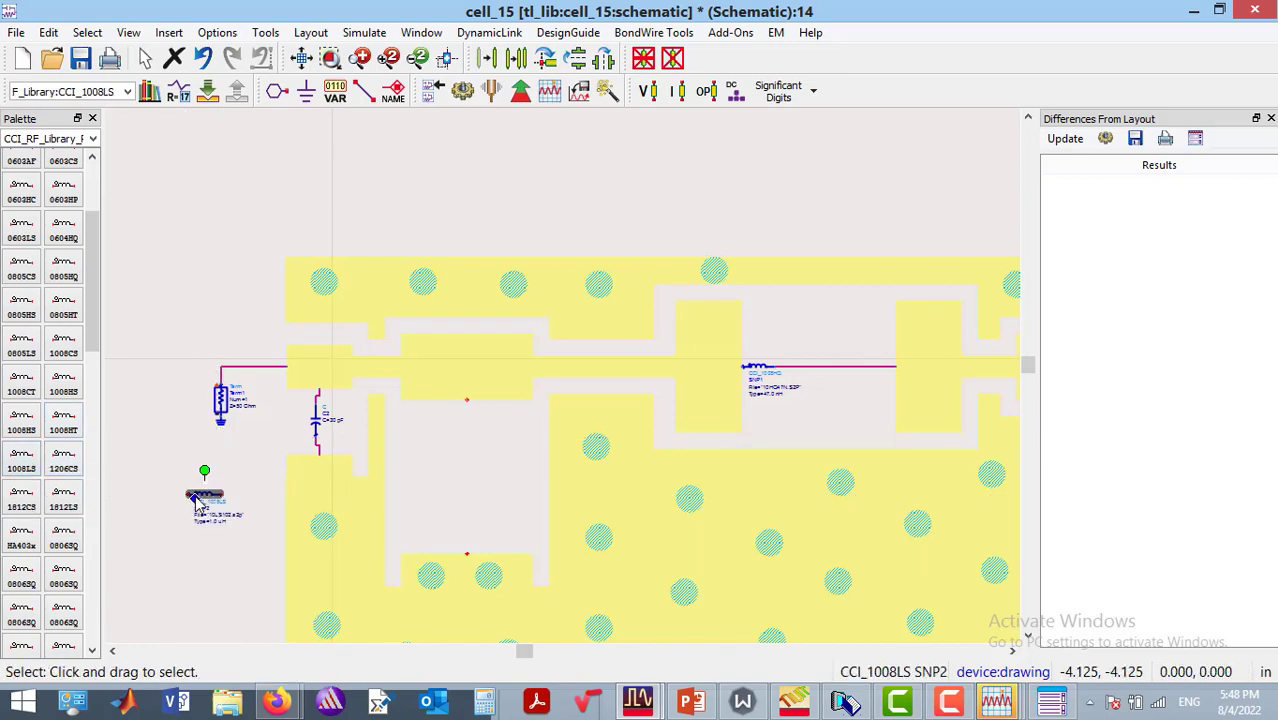
pyautogui.press('F5')
pyautogui.click(212, 492)
pyautogui.click(213, 491)
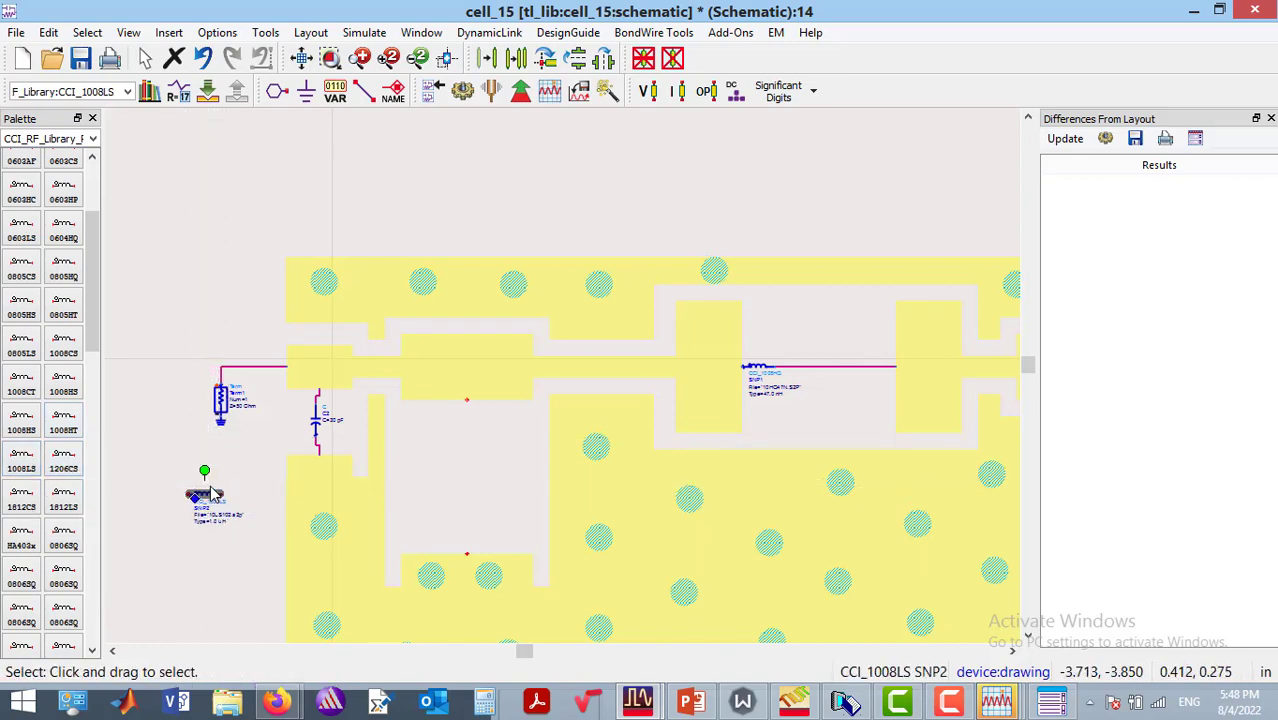
pyautogui.press('Delete')
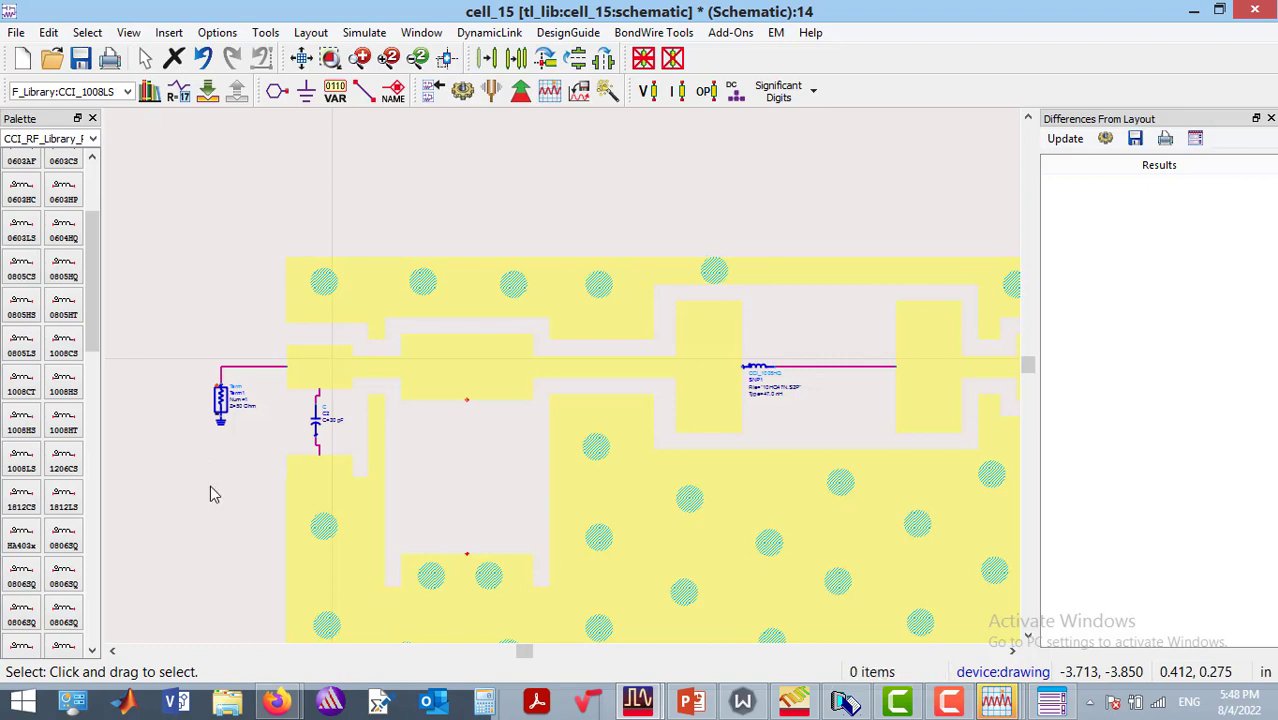
# Switch to Firefox and examine the 1008 (2520) series in Coilcraft's ceramic core chip inductor list, then return to the schematic.
pyautogui.moveTo(280, 703)
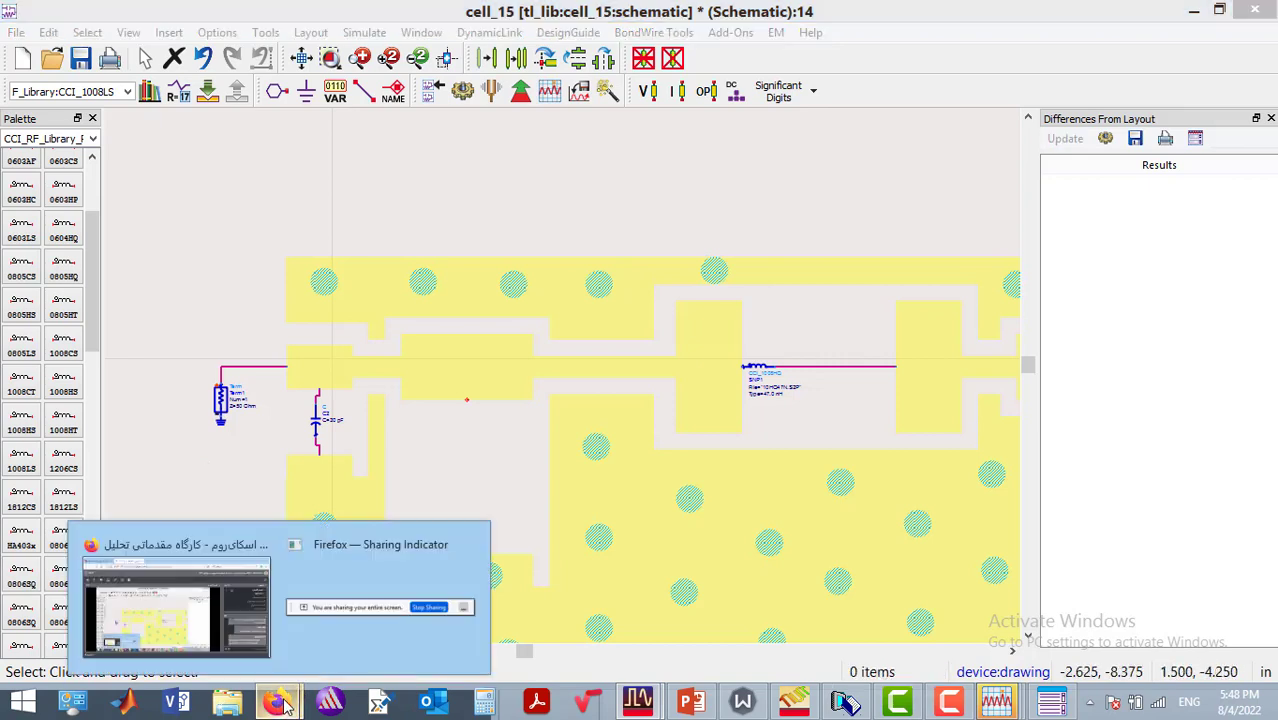
pyautogui.click(176, 605)
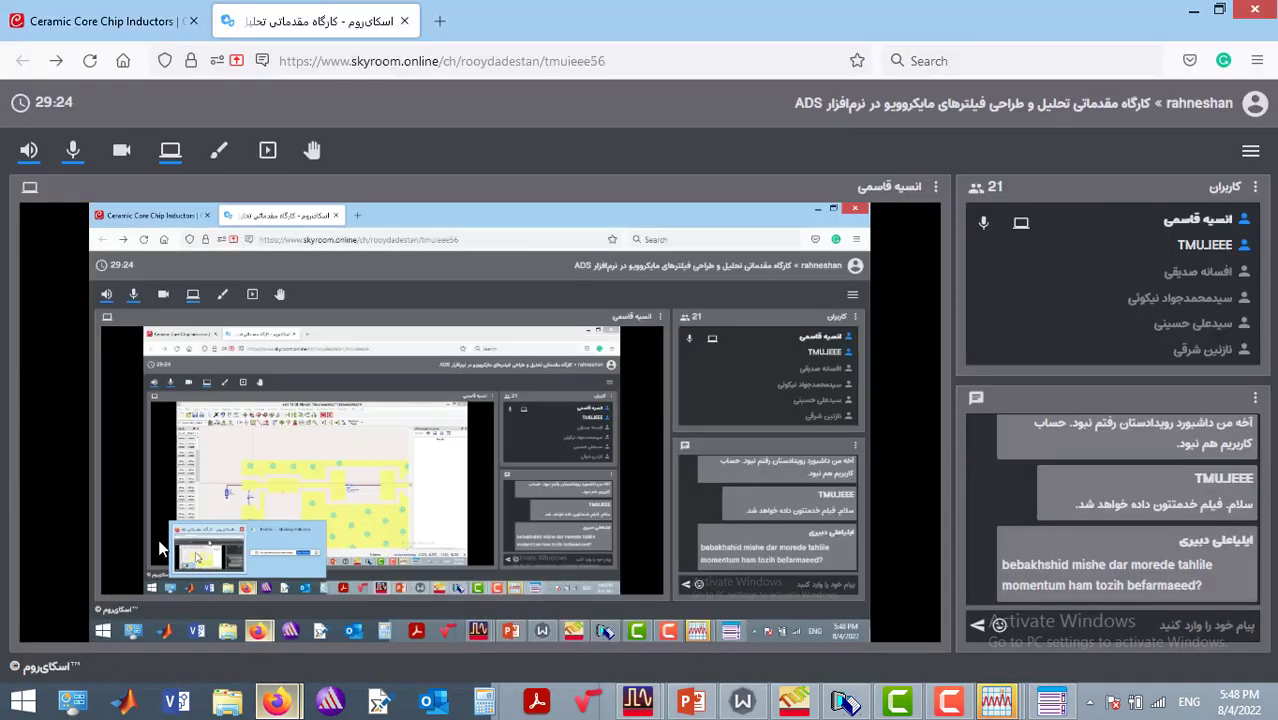
pyautogui.click(107, 14)
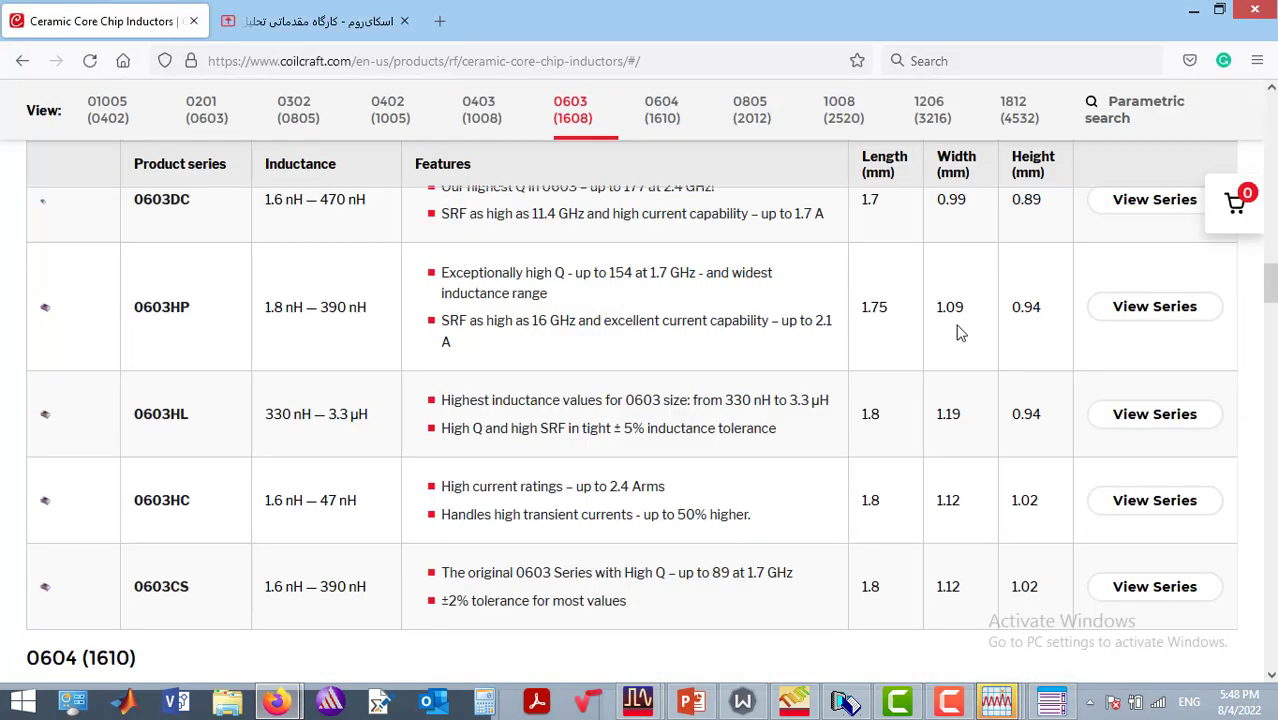
pyautogui.moveTo(1273, 290); pyautogui.dragTo(1272, 369)
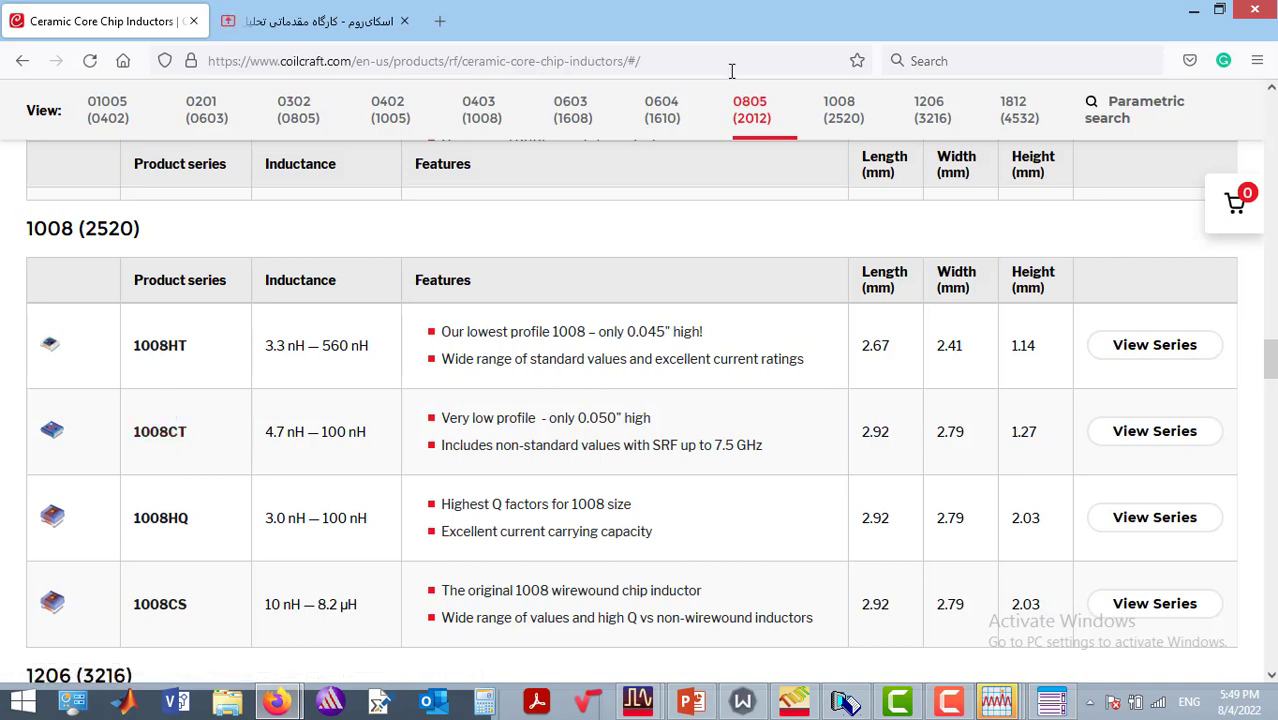
pyautogui.click(1196, 11)
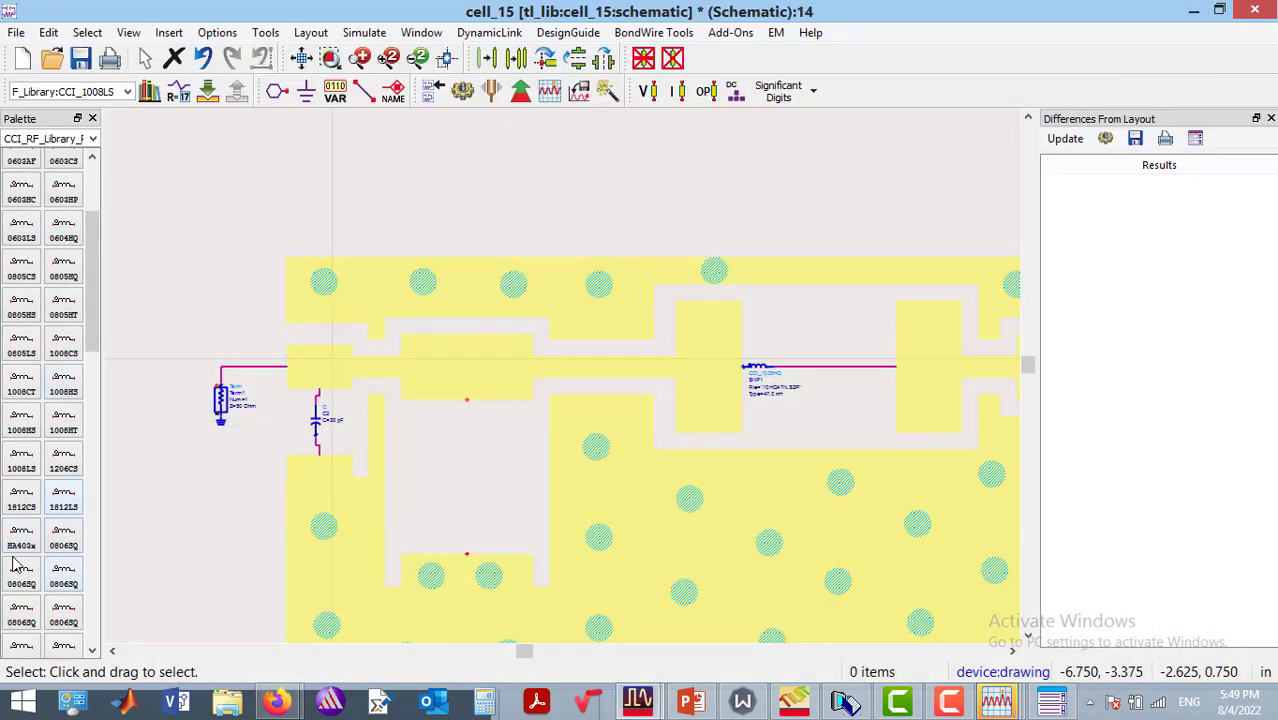
# Place a CCI_1008HT inductor from the CCI_RF_Library in the empty area below and left of Term1.
pyautogui.click(63, 432)
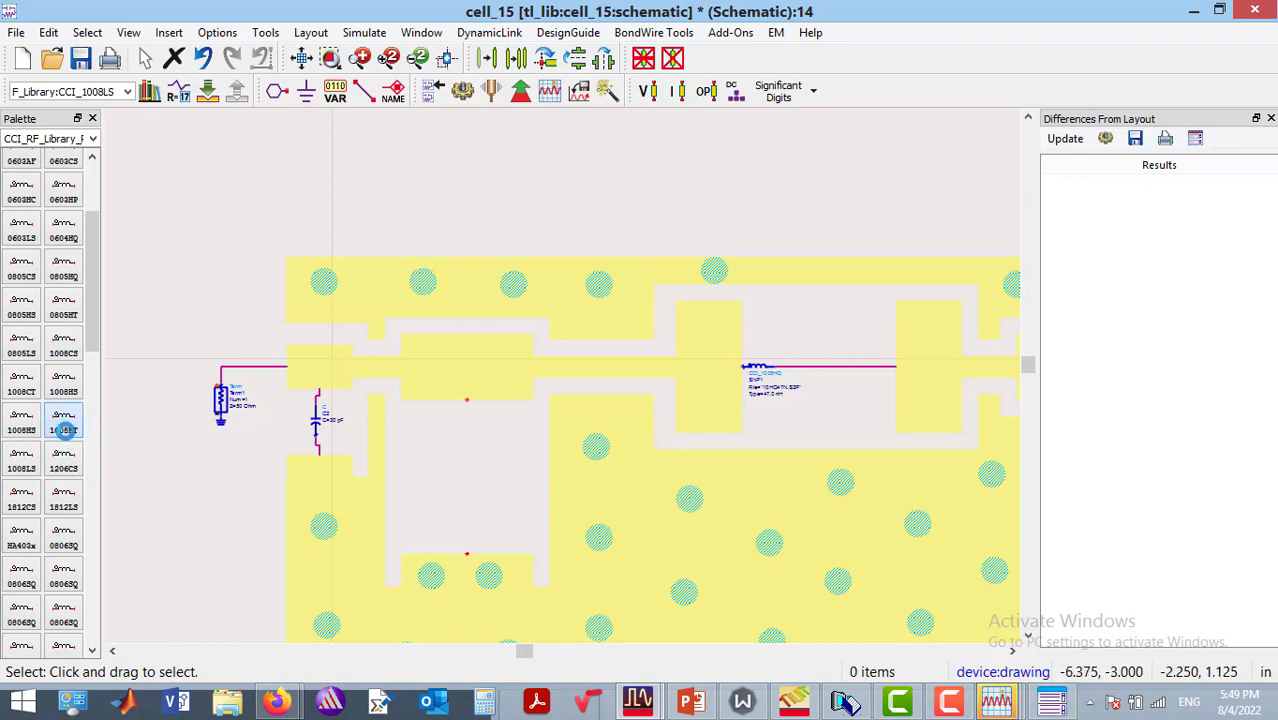
pyautogui.click(160, 472)
pyautogui.press('Escape')
pyautogui.press('F5')
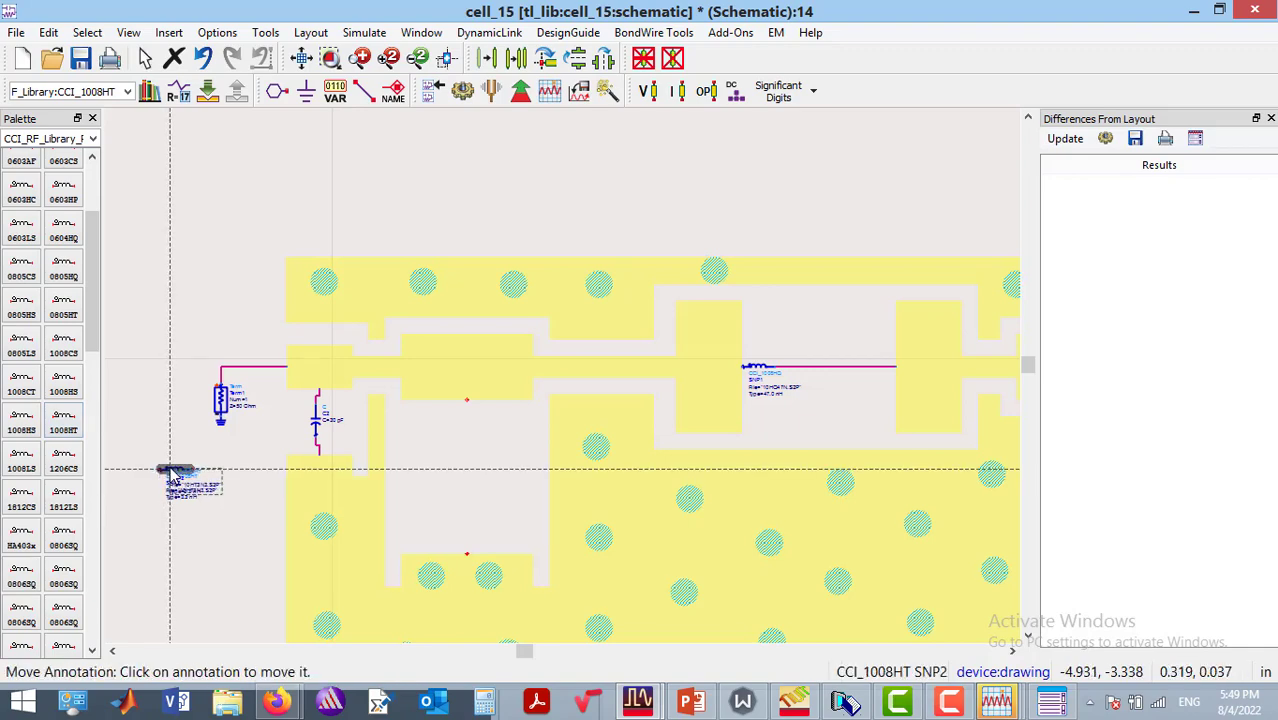
pyautogui.click(169, 474)
pyautogui.press('Escape')
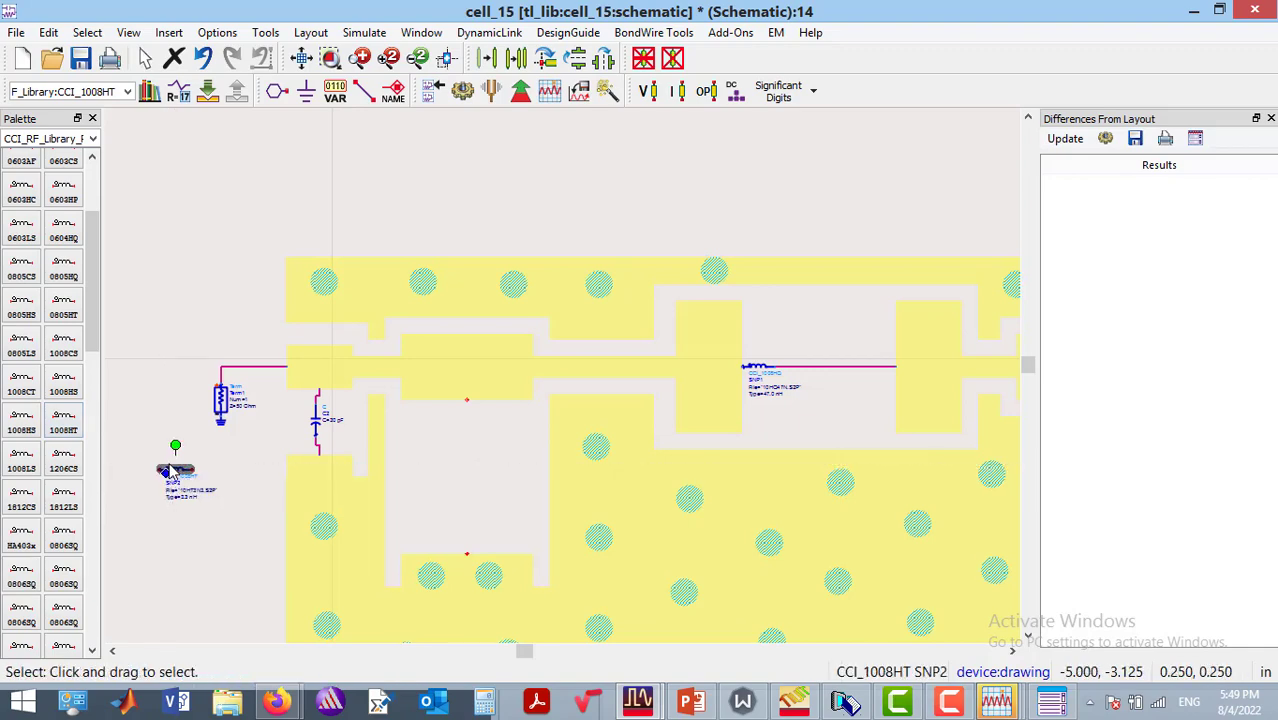
# Check the Type values offered for the CCI_1008HT inductor, close its parameters unchanged and undo its placement.
pyautogui.doubleClick(172, 468)
pyautogui.click(70, 265)
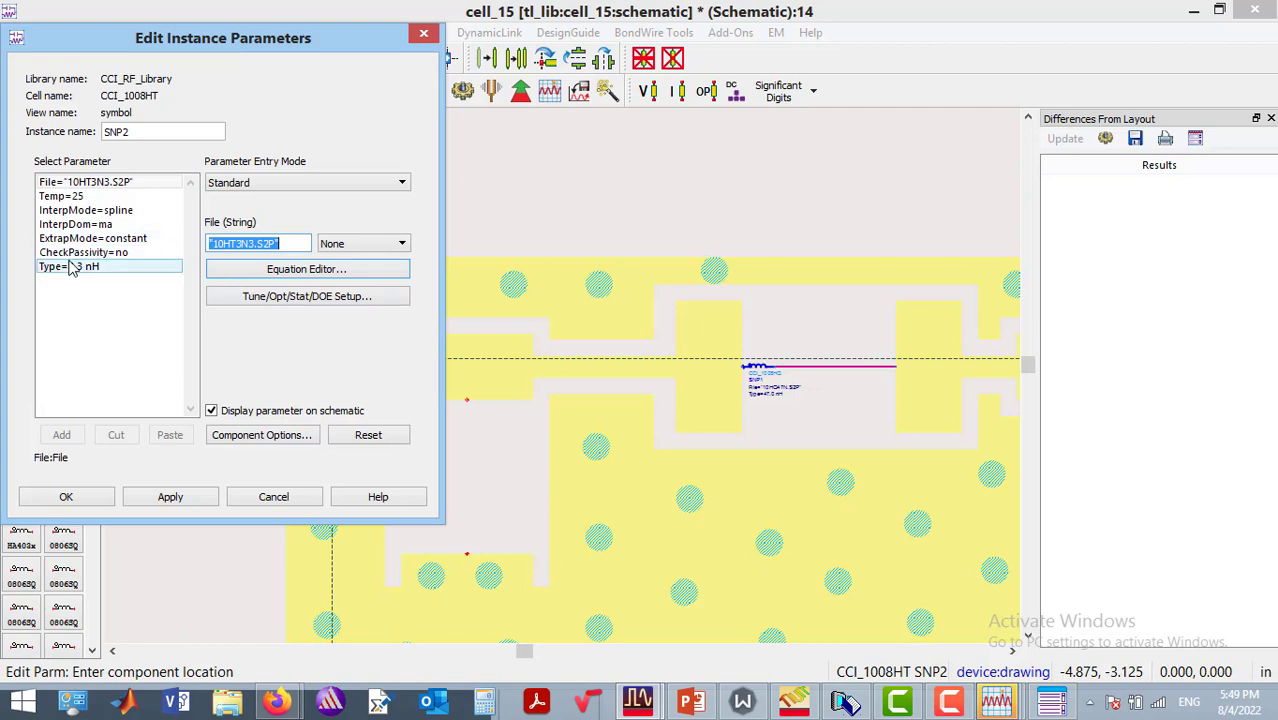
pyautogui.click(291, 182)
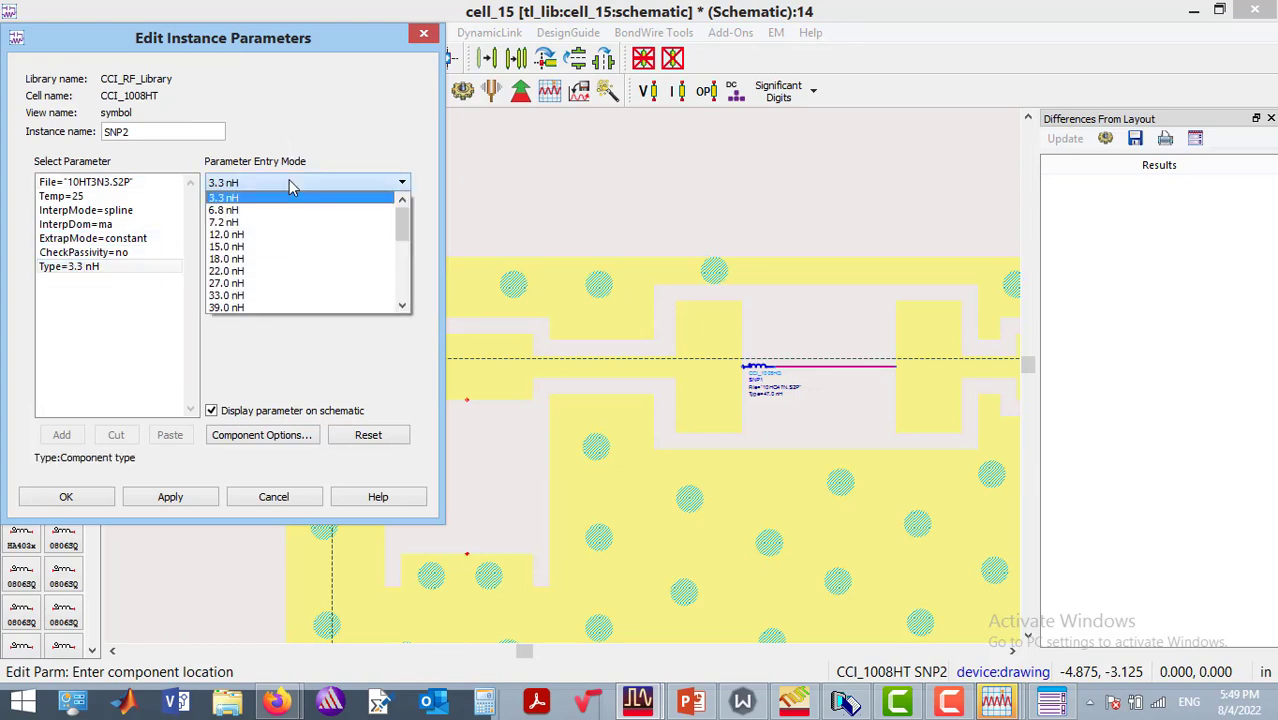
pyautogui.click(424, 52)
pyautogui.click(421, 40)
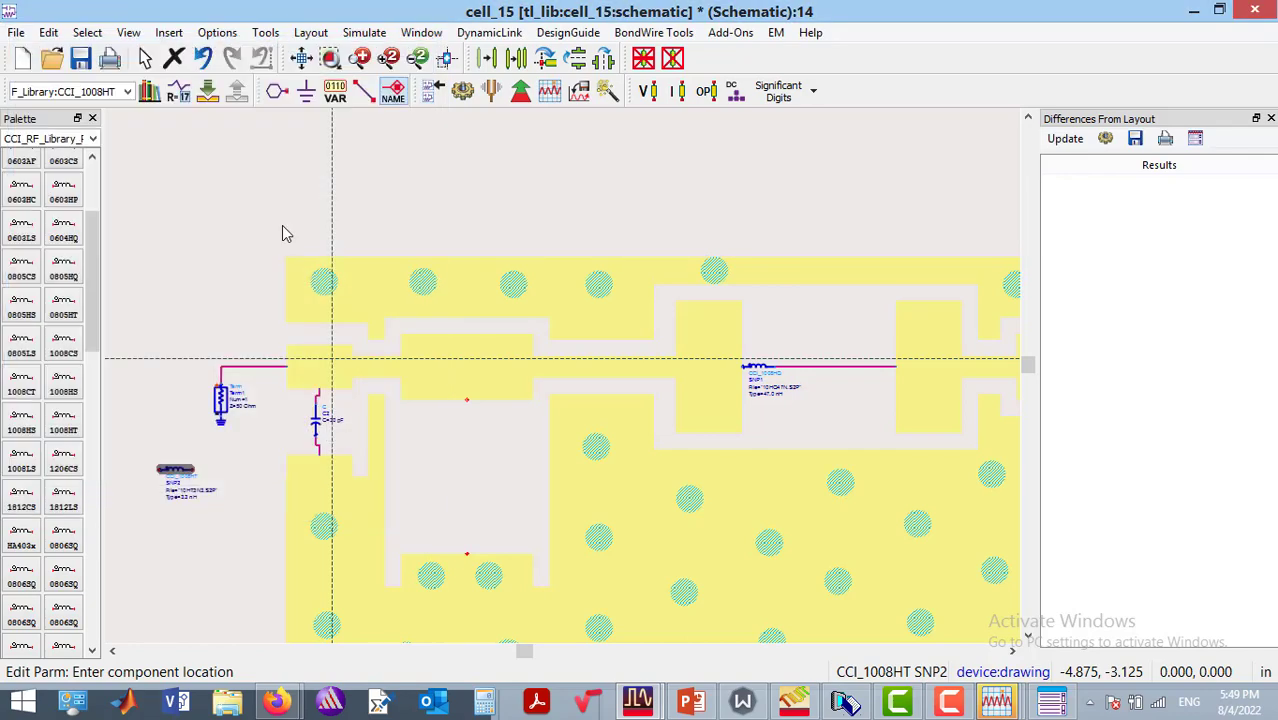
pyautogui.click(157, 484)
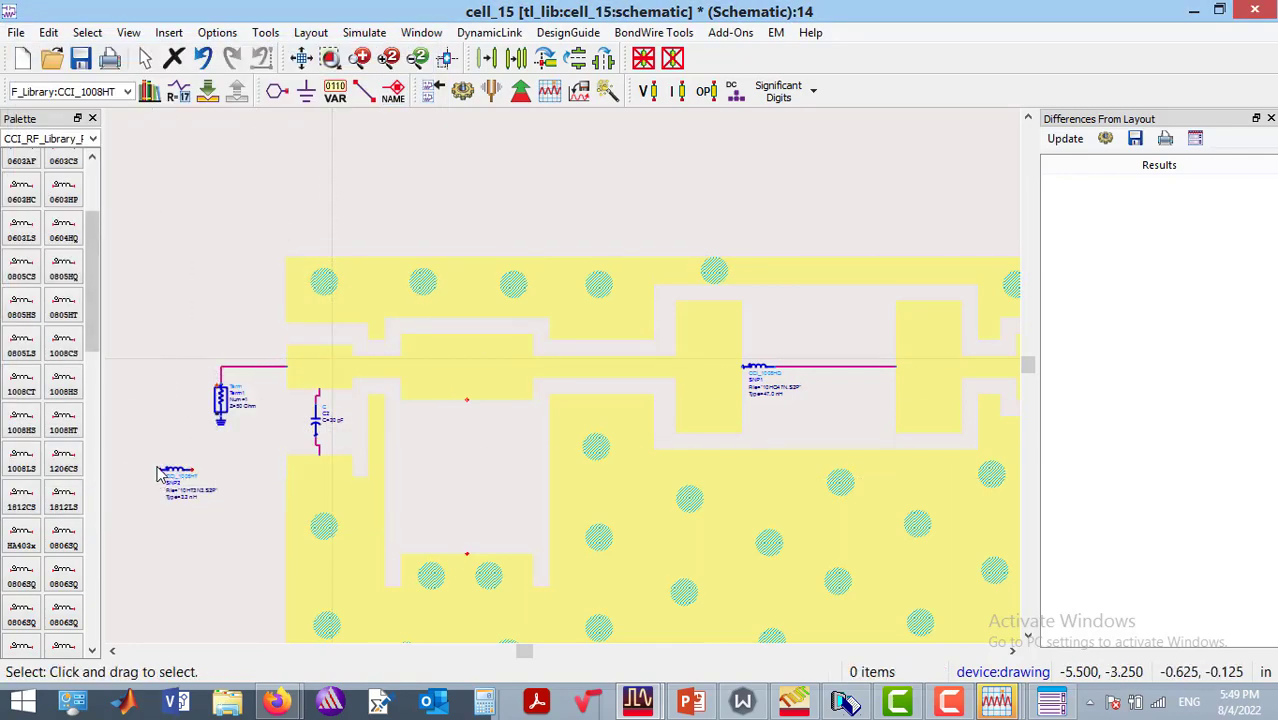
pyautogui.hotkey('ctrl', 'z')
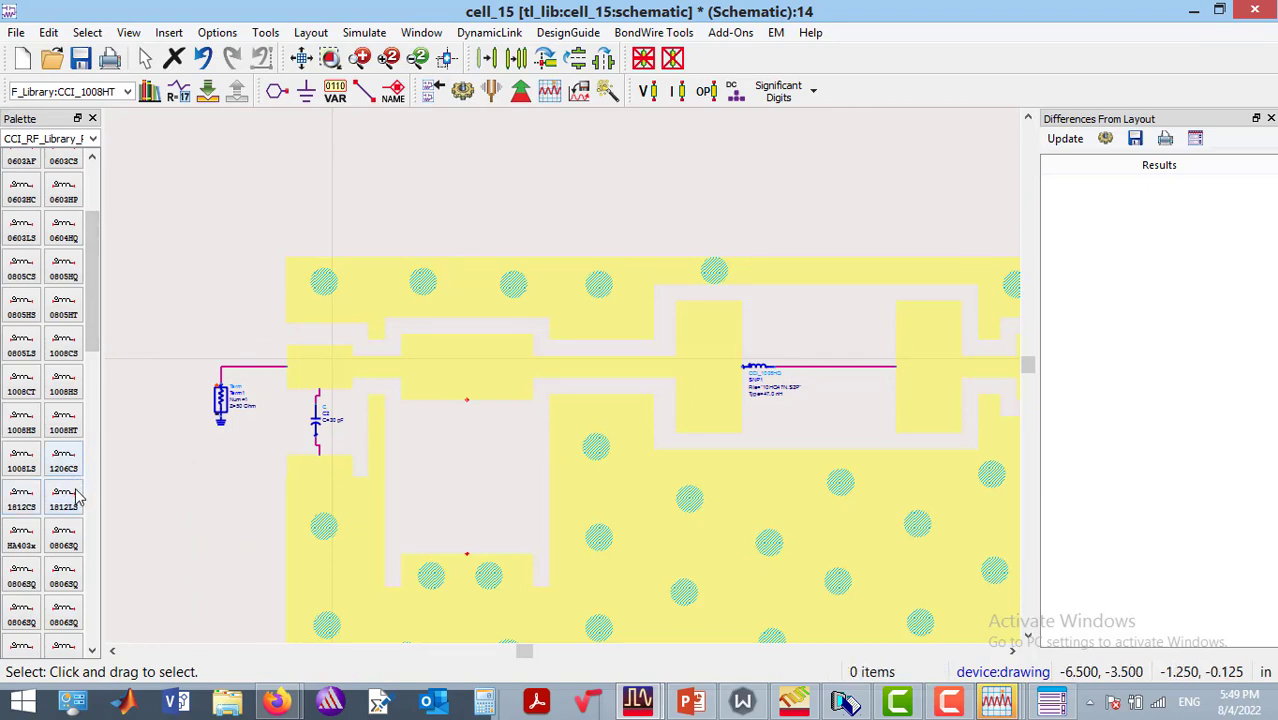
# Place a CCI_1008CT inductor from the CCI_RF_Library in the empty area below Term1.
pyautogui.click(22, 384)
pyautogui.click(193, 500)
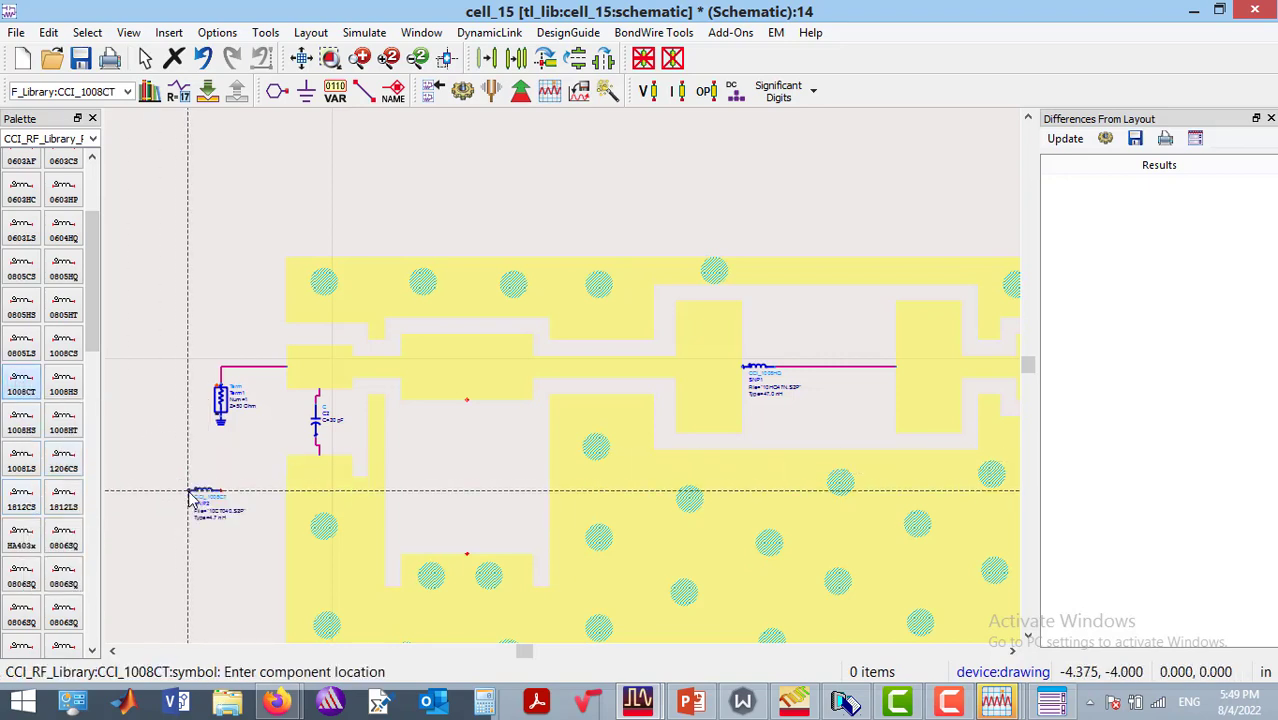
pyautogui.press('Escape')
pyautogui.press('F5')
pyautogui.click(200, 500)
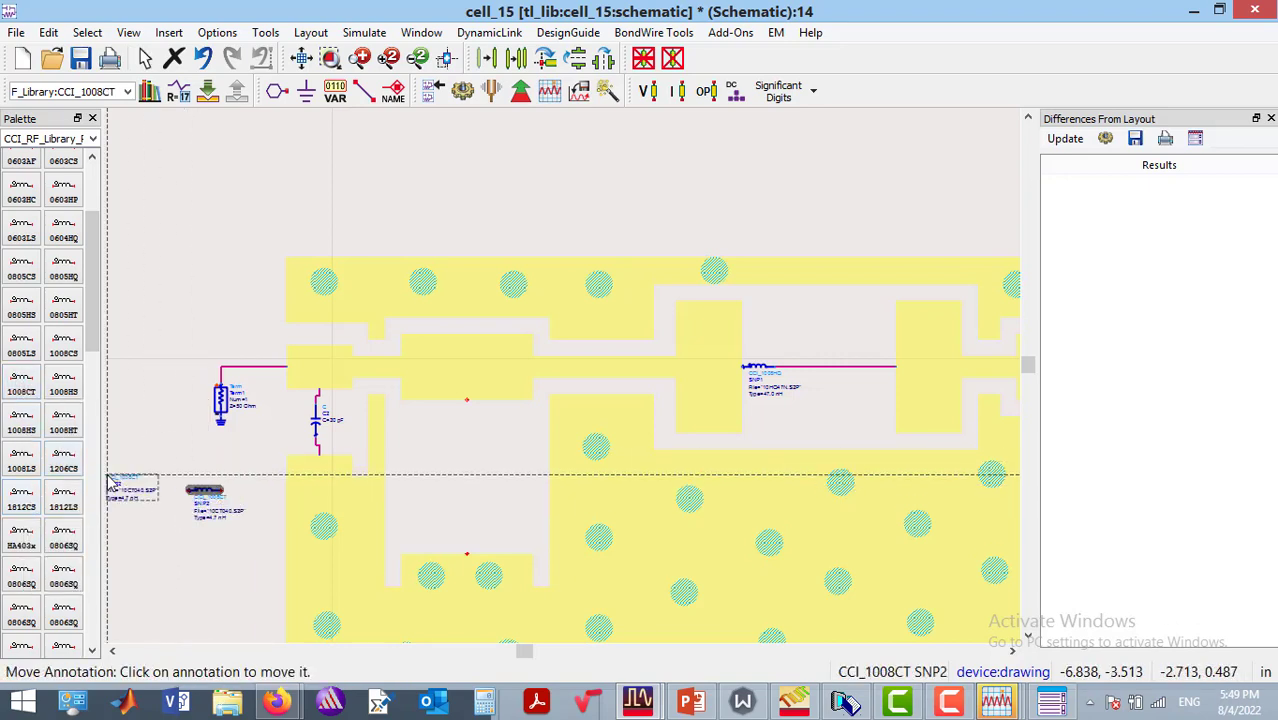
pyautogui.press('Escape')
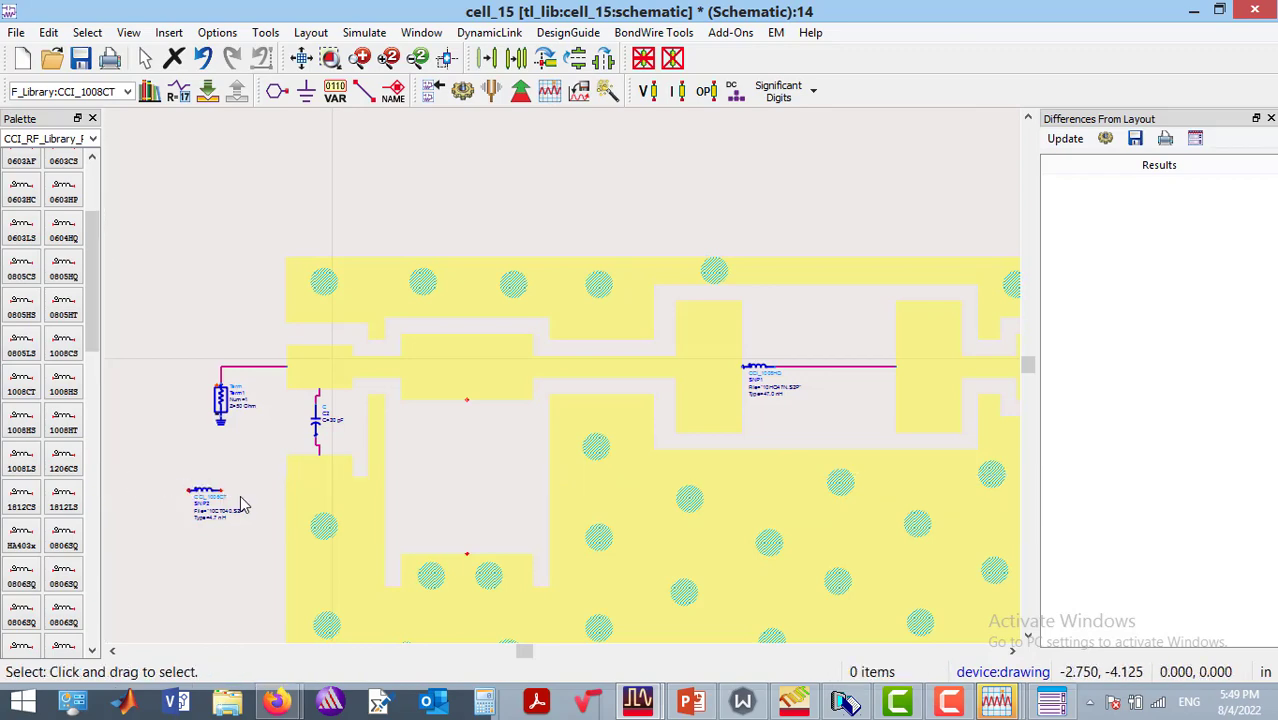
# Check the Type values offered for the CCI_1008CT inductor below Term1, close its parameters and delete the inductor.
pyautogui.doubleClick(216, 502)
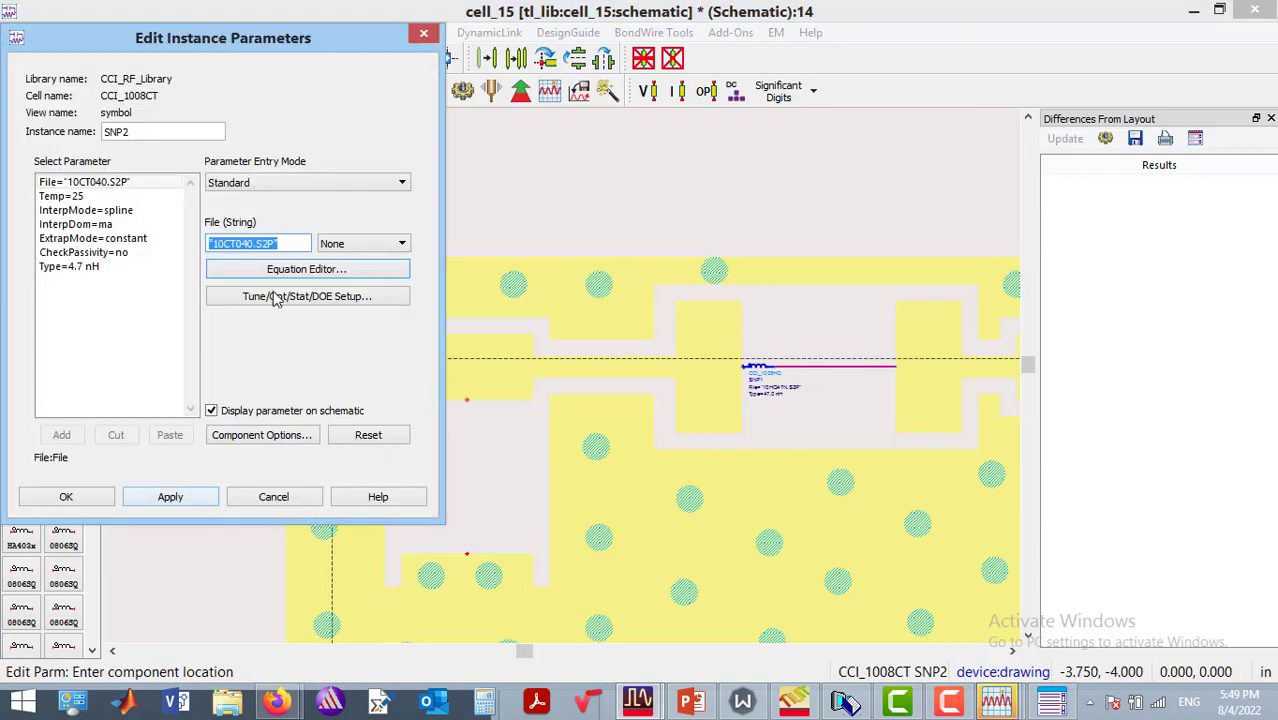
pyautogui.click(95, 272)
pyautogui.click(279, 183)
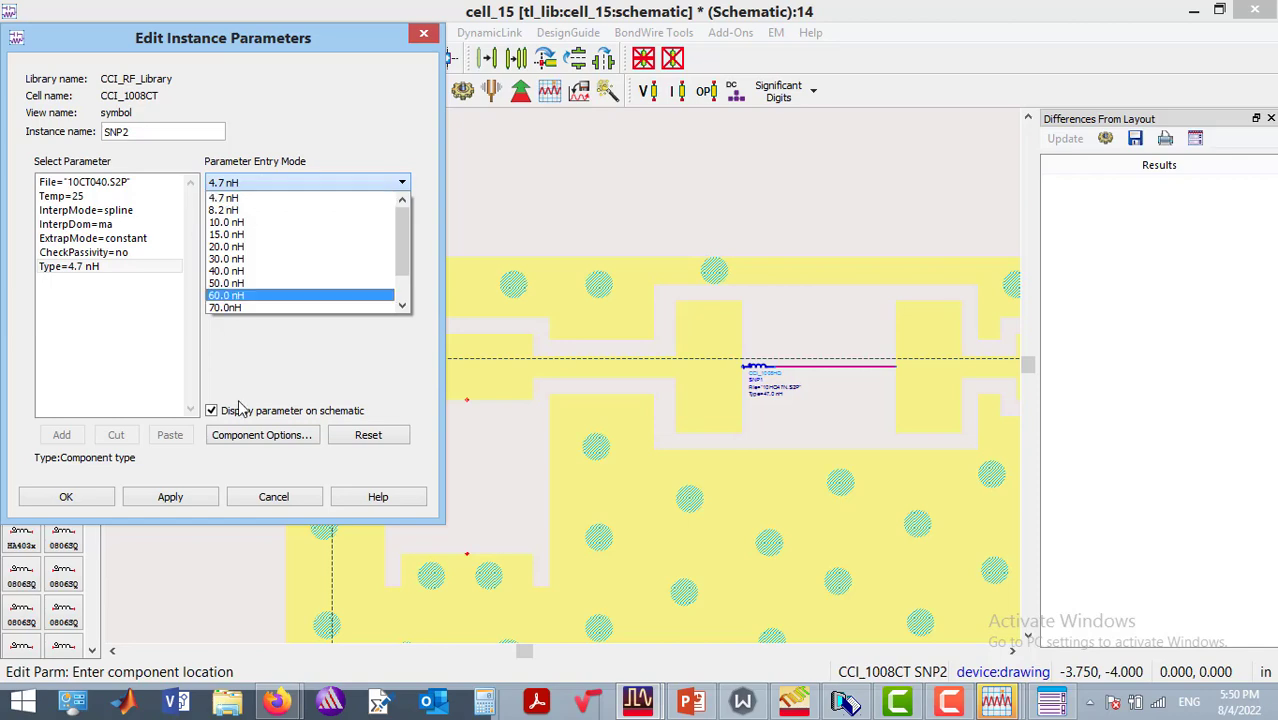
pyautogui.click(104, 503)
pyautogui.click(105, 499)
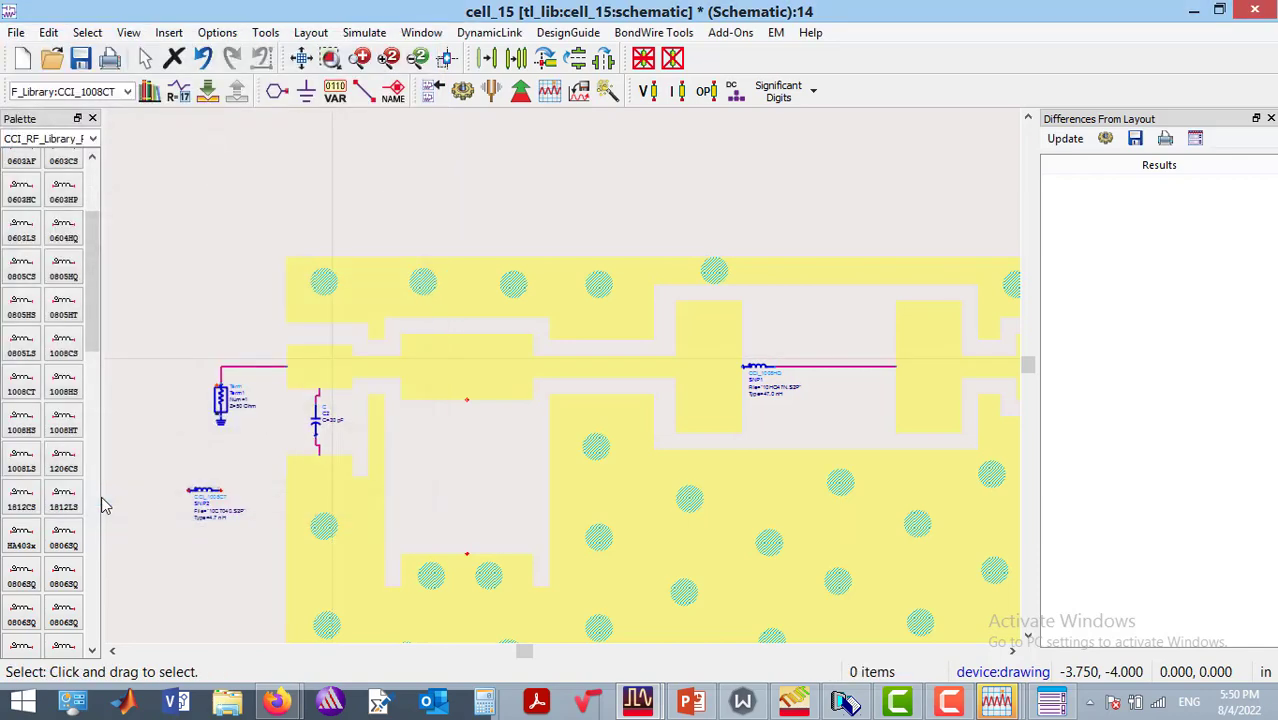
pyautogui.click(199, 499)
pyautogui.press('Delete')
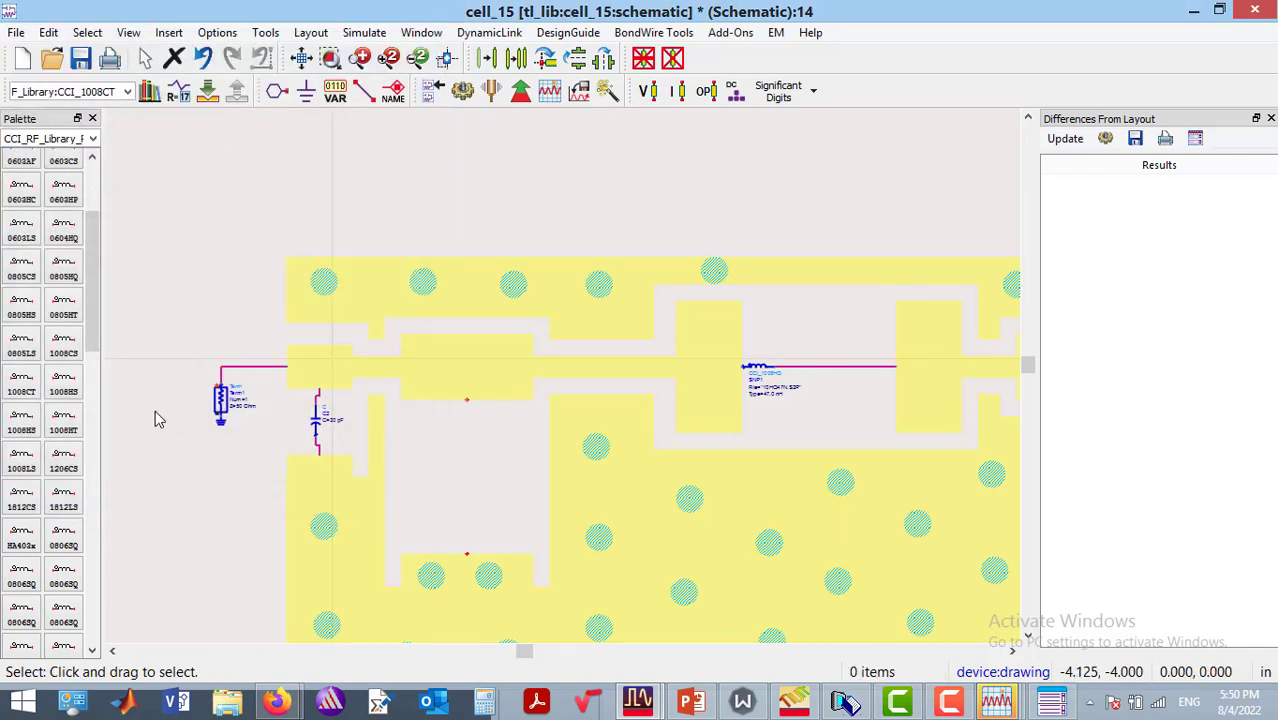
# Place a CCI_0604HQ inductor from the CCI_RF_Library in the empty area below Term1.
pyautogui.click(63, 232)
pyautogui.click(201, 512)
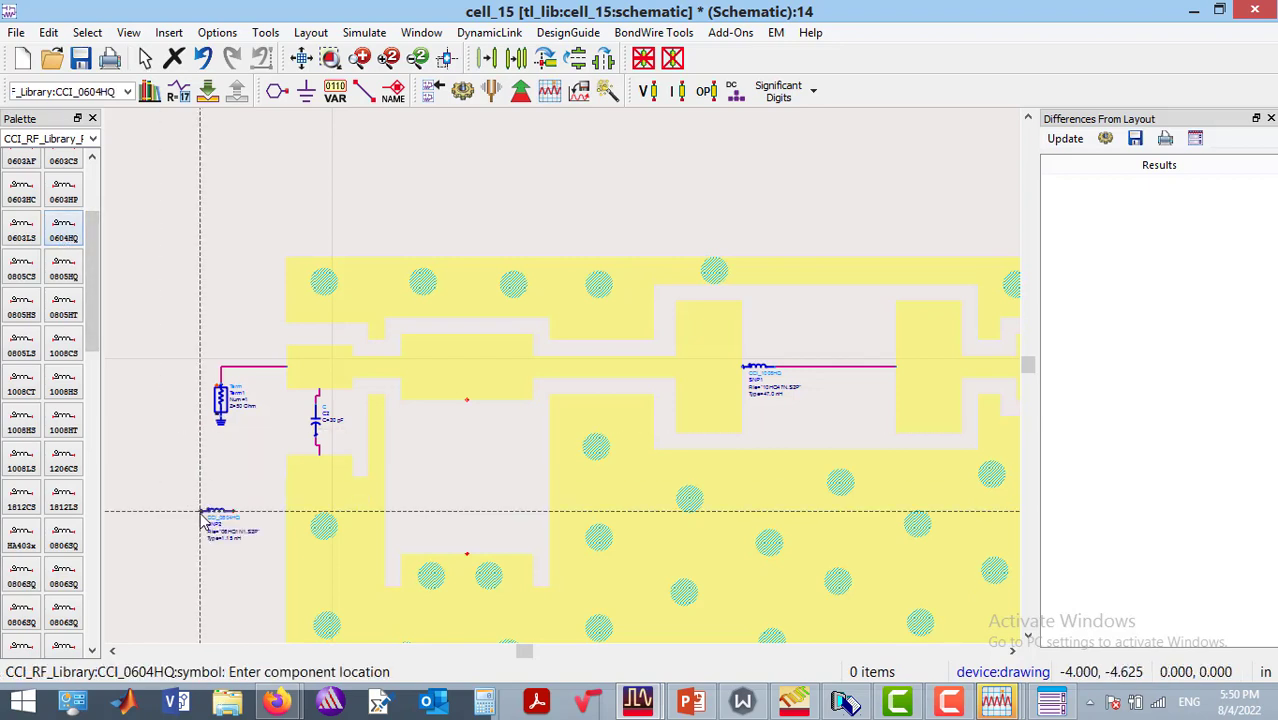
pyautogui.press('Escape')
# Set the Type of the CCI_0604HQ inductor to 5.0 nH.
pyautogui.click(210, 513)
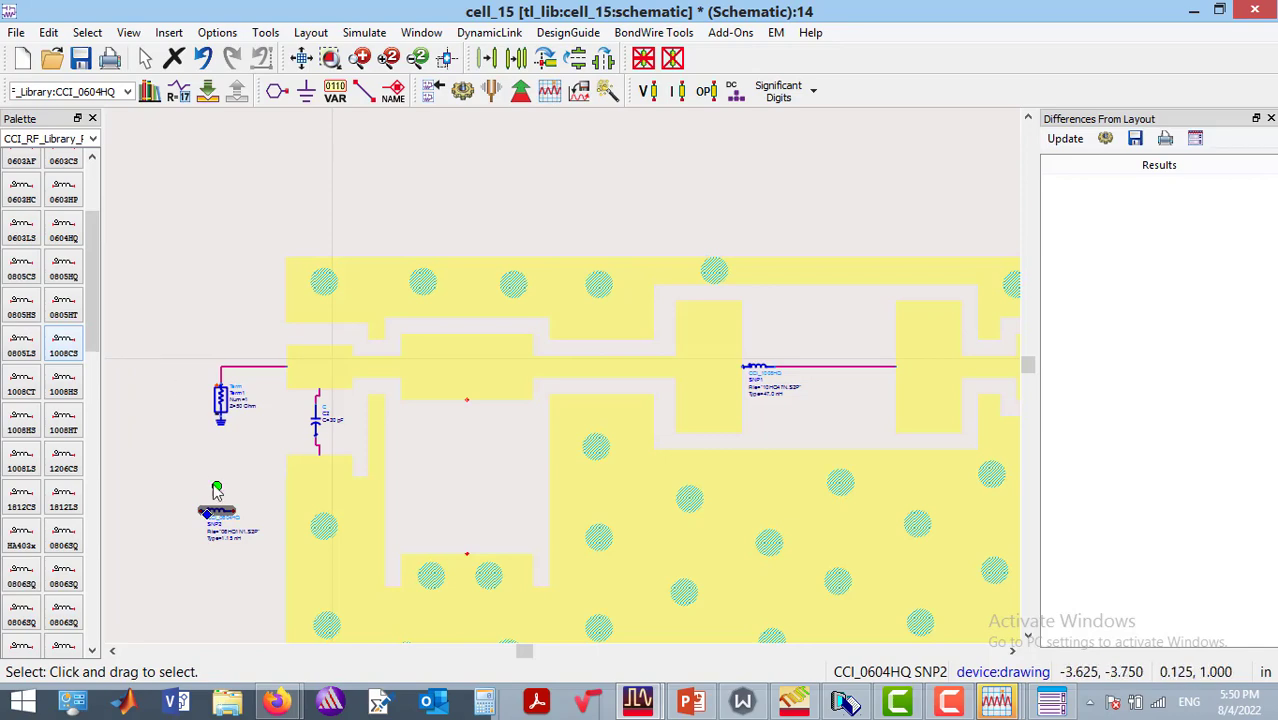
pyautogui.doubleClick(224, 518)
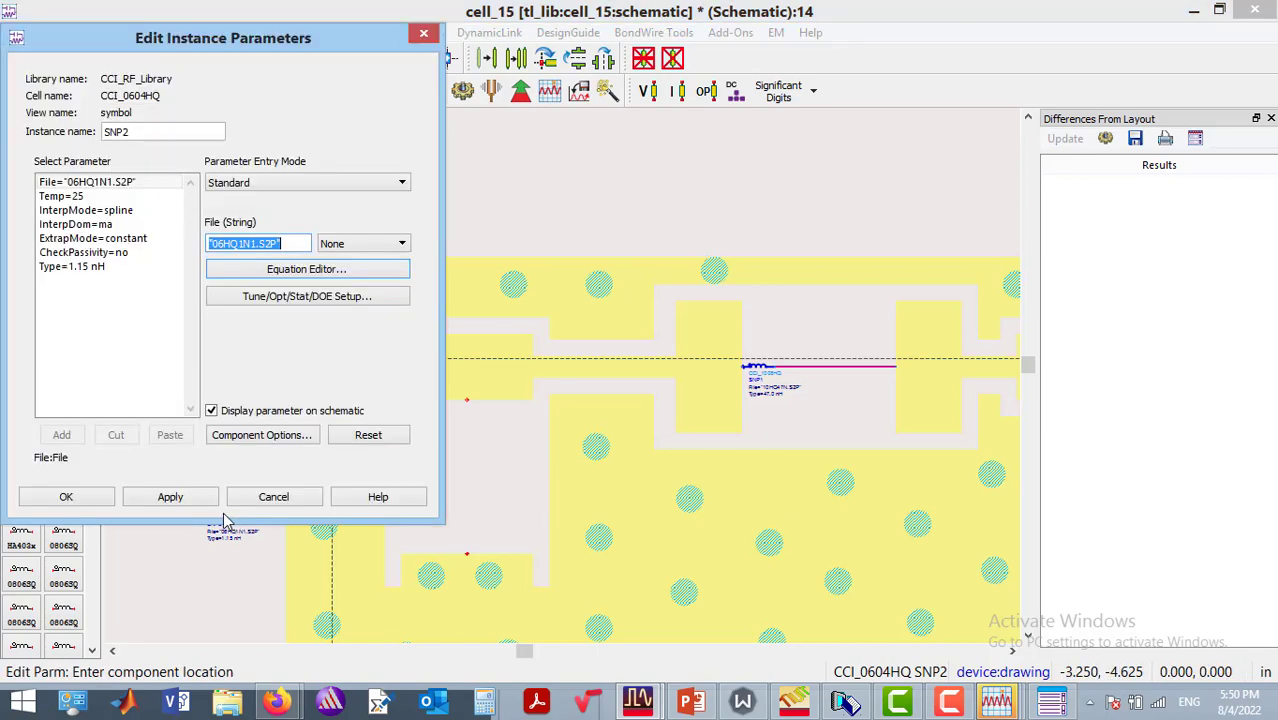
pyautogui.click(64, 267)
pyautogui.click(254, 186)
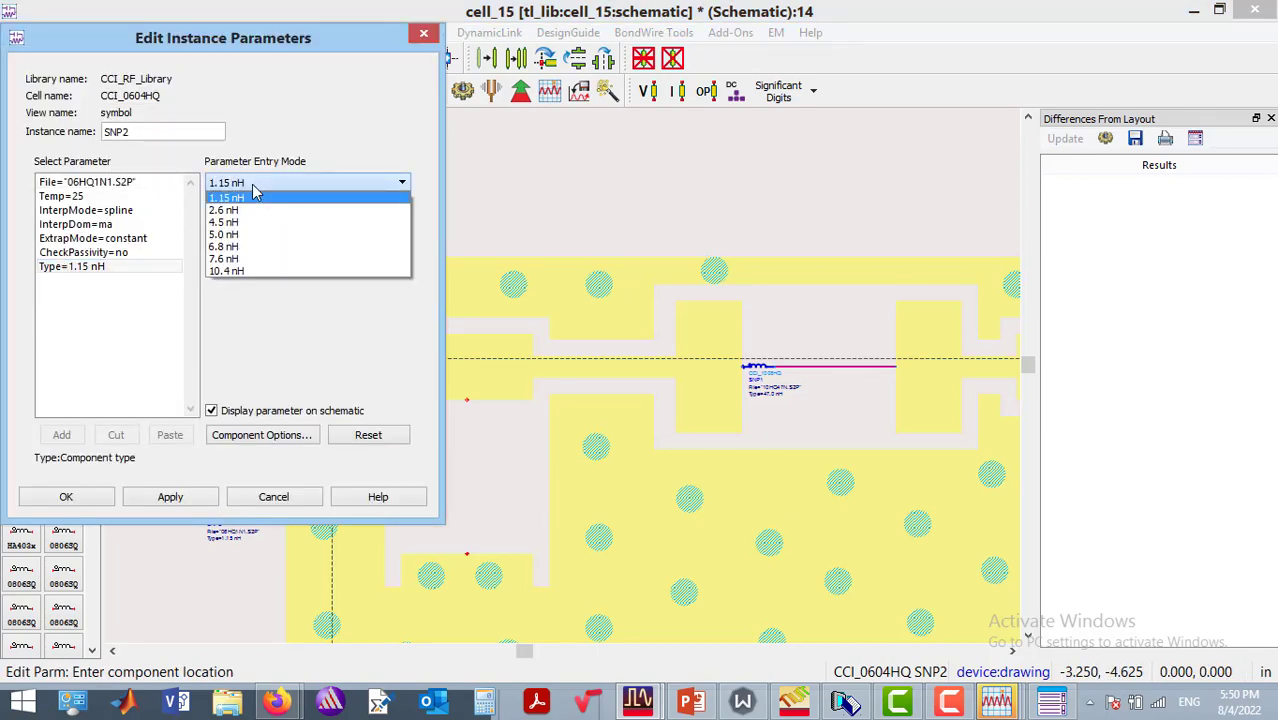
pyautogui.click(240, 235)
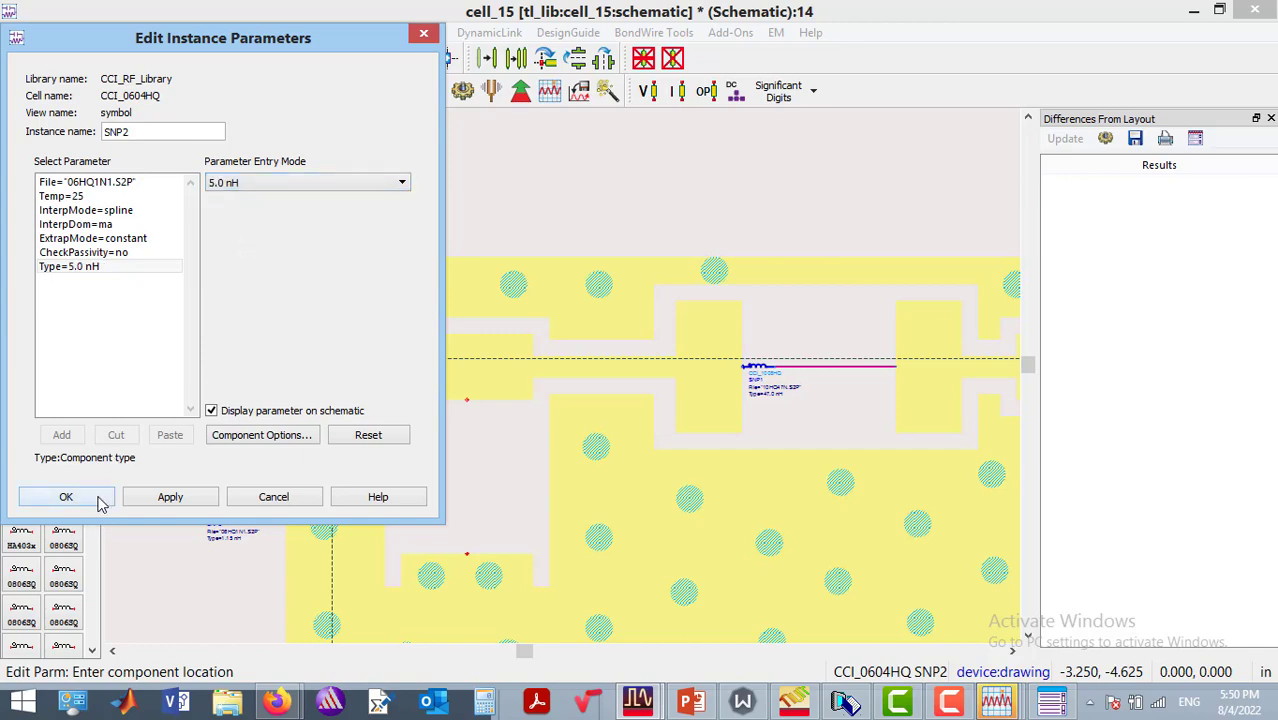
pyautogui.click(66, 497)
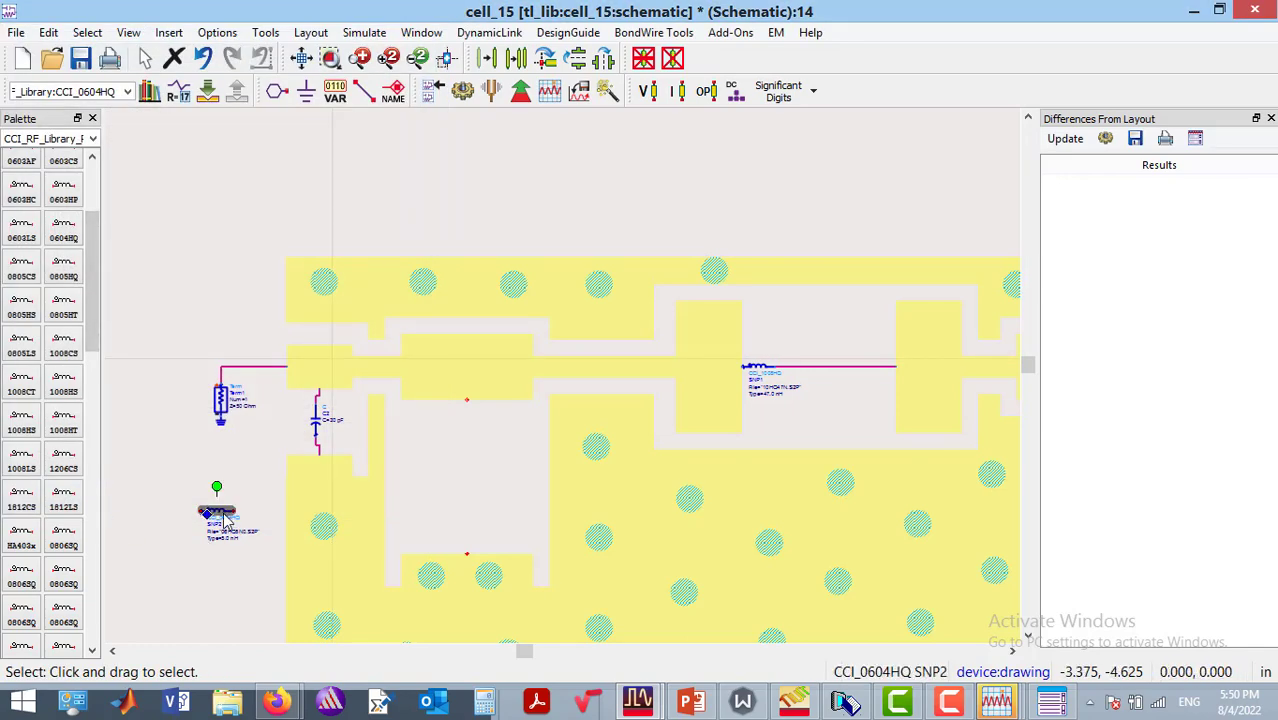
# Rotate the 5.0 nH inductor upright onto the upper pin of the PCB's left shunt gap and wire its lower end to the lower pin.
pyautogui.hotkey('ctrl', 'r')
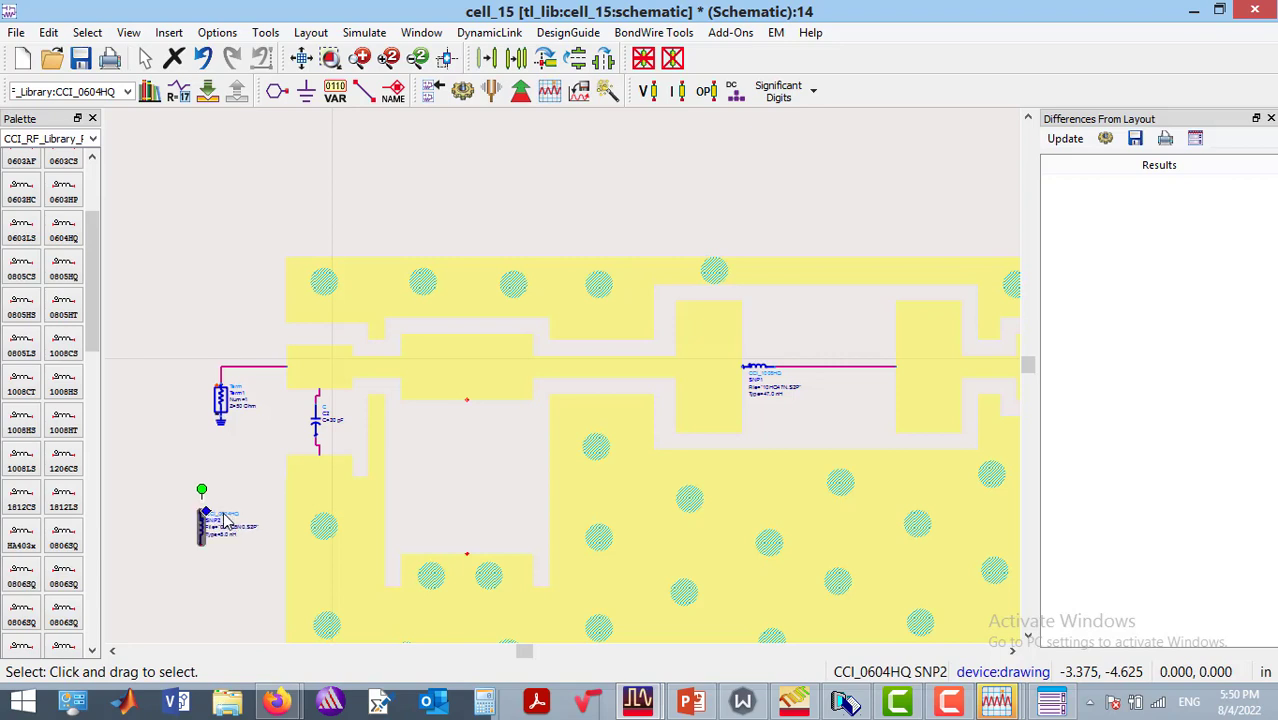
pyautogui.moveTo(221, 513); pyautogui.dragTo(468, 412)
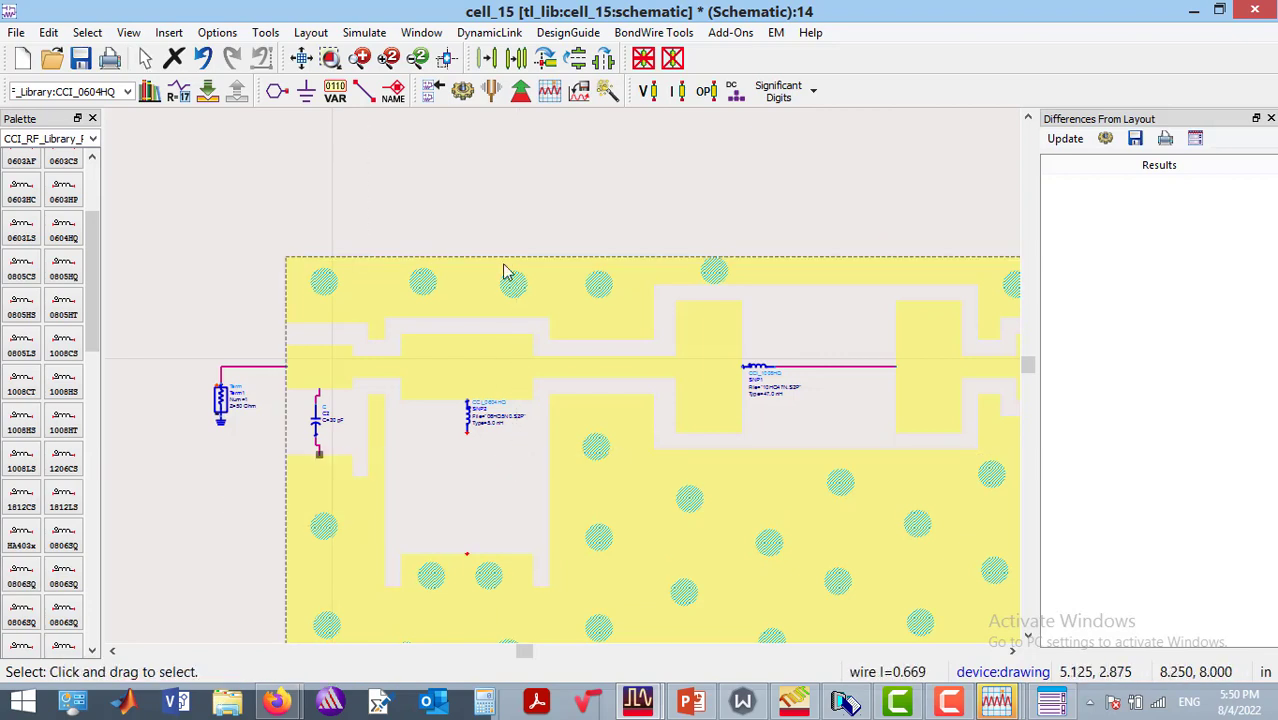
pyautogui.click(372, 101)
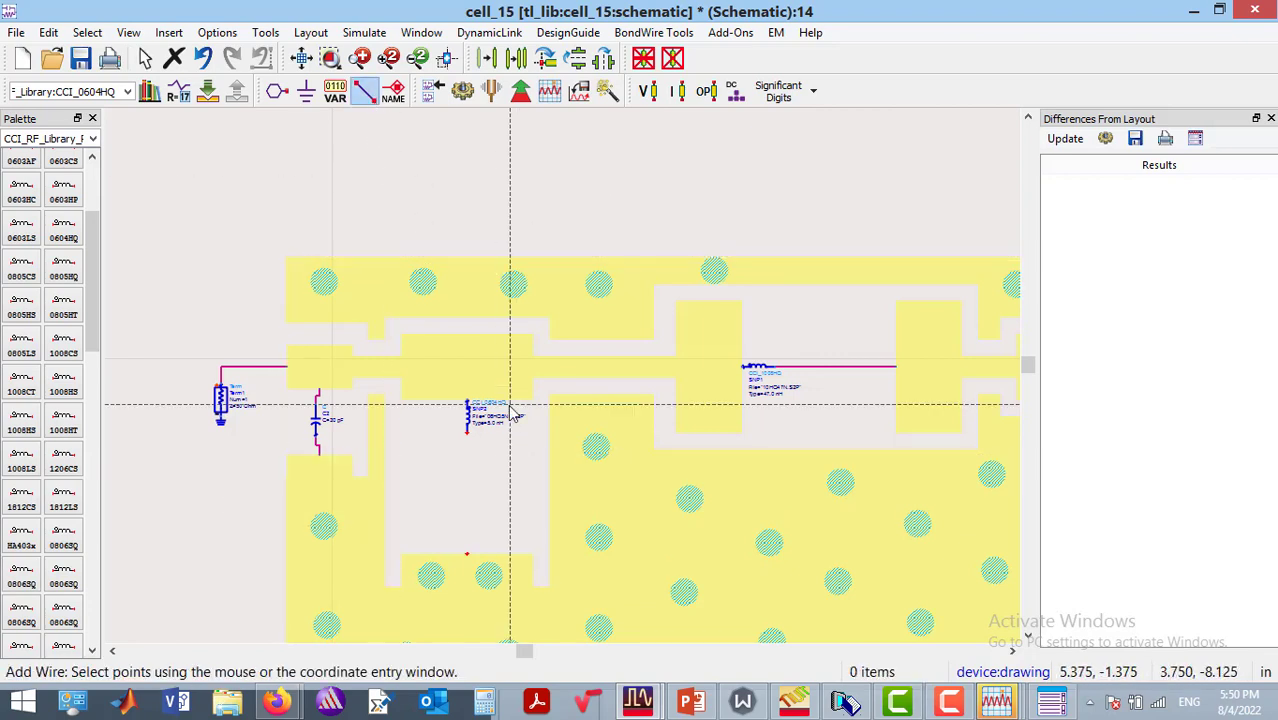
pyautogui.click(472, 440)
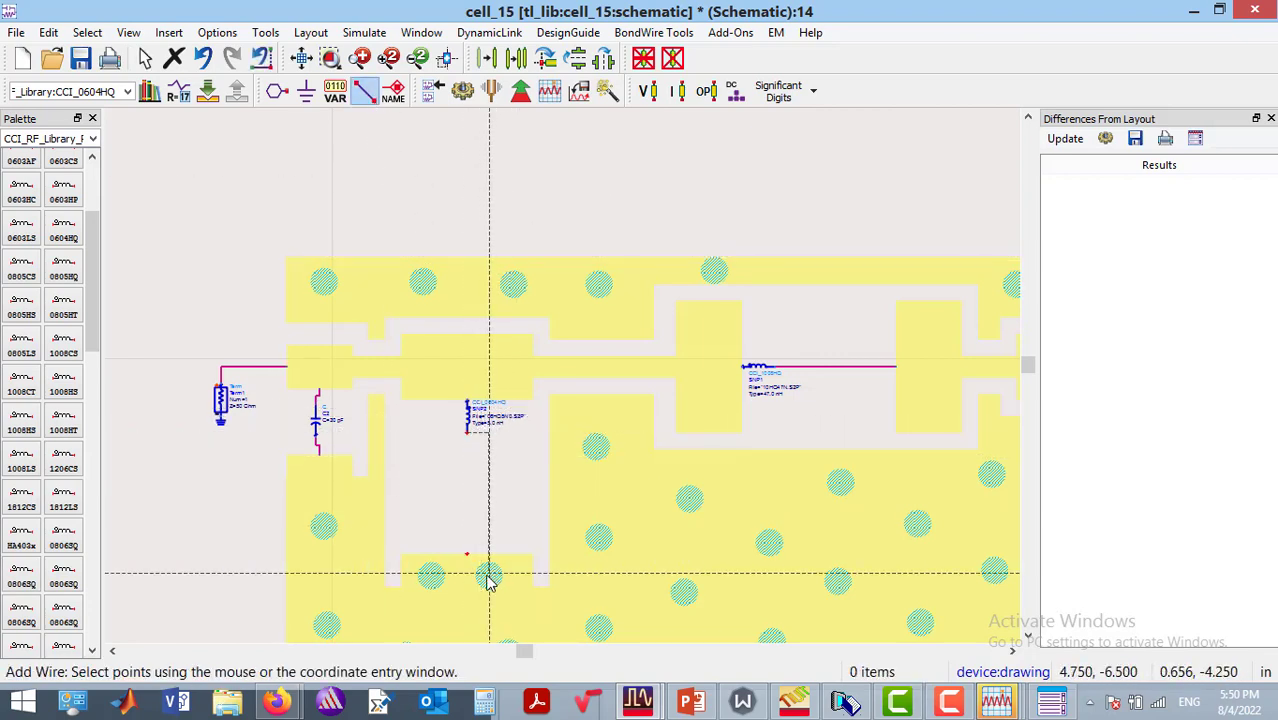
pyautogui.doubleClick(468, 555)
pyautogui.press('Escape')
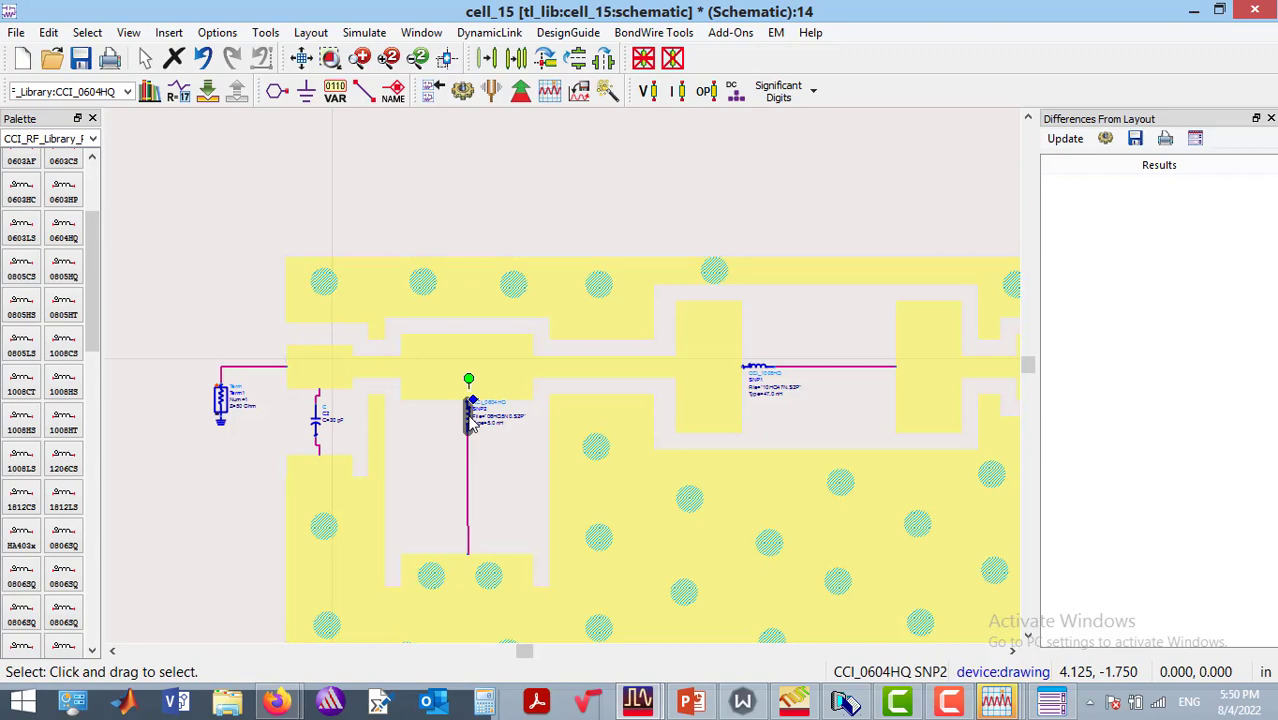
# Paste a copy of the 5.0 nH CCI_0604HQ inductor onto the upper pin of the PCB's right shunt gap.
pyautogui.moveTo(525, 655); pyautogui.dragTo(609, 656)
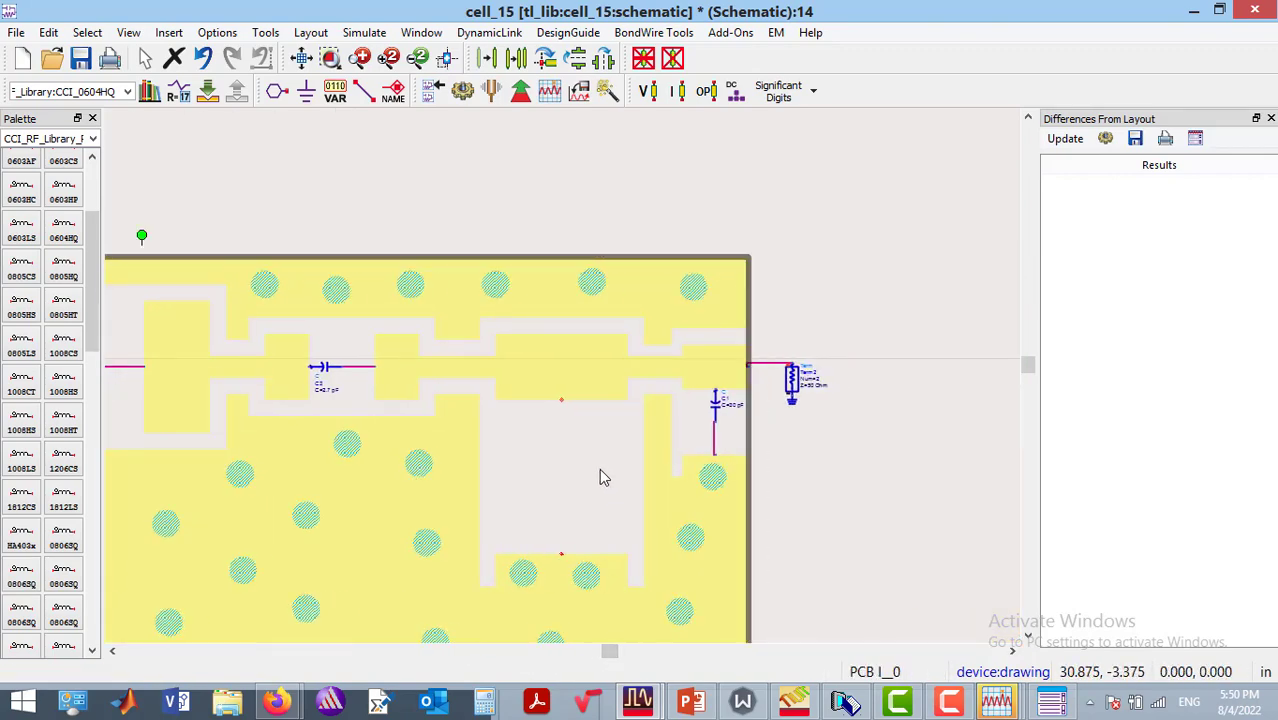
pyautogui.hotkey('ctrl', 'v')
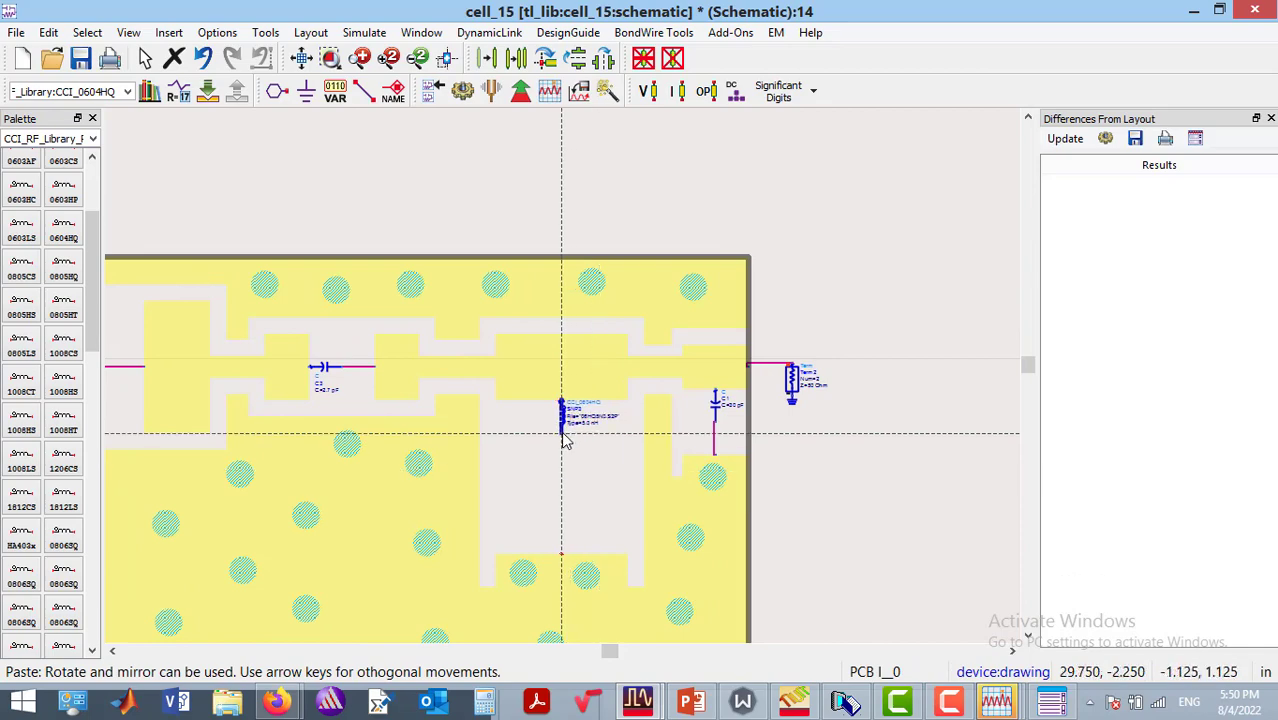
pyautogui.click(566, 438)
pyautogui.press('Escape')
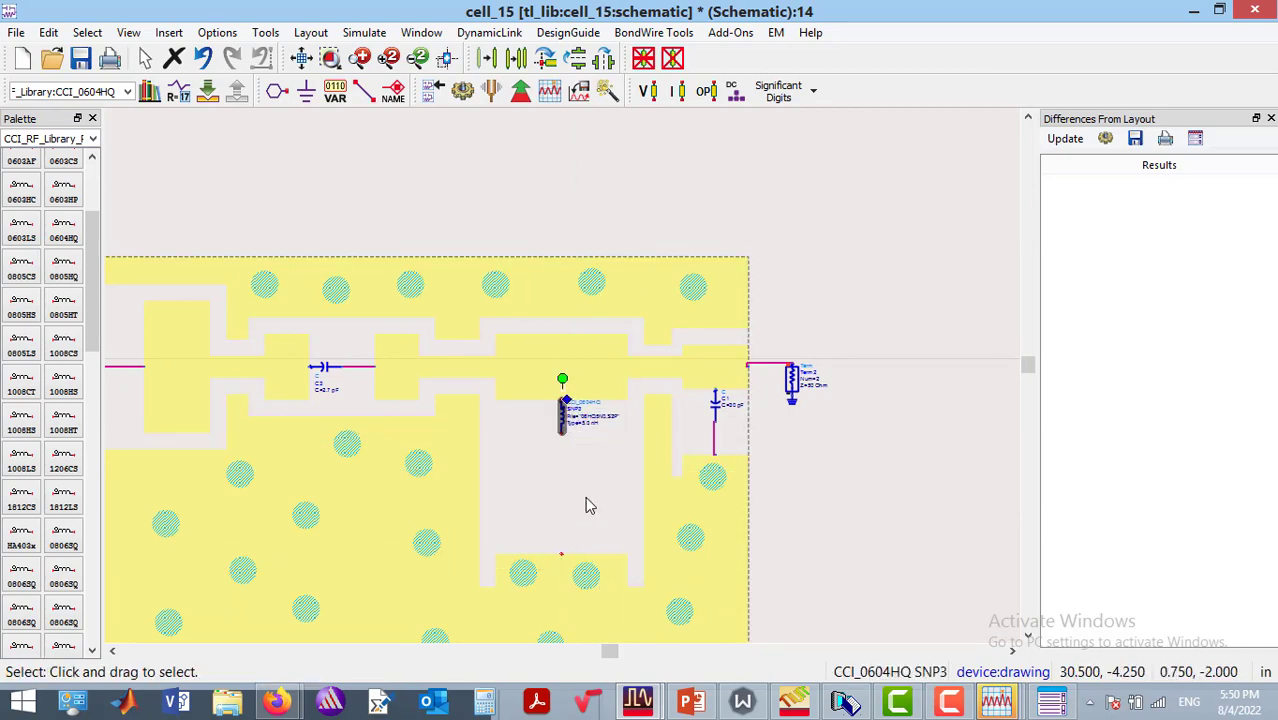
# Wire the copied inductor's lower end to the lower pin of the right gap and check its parameters without changing them.
pyautogui.click(363, 91)
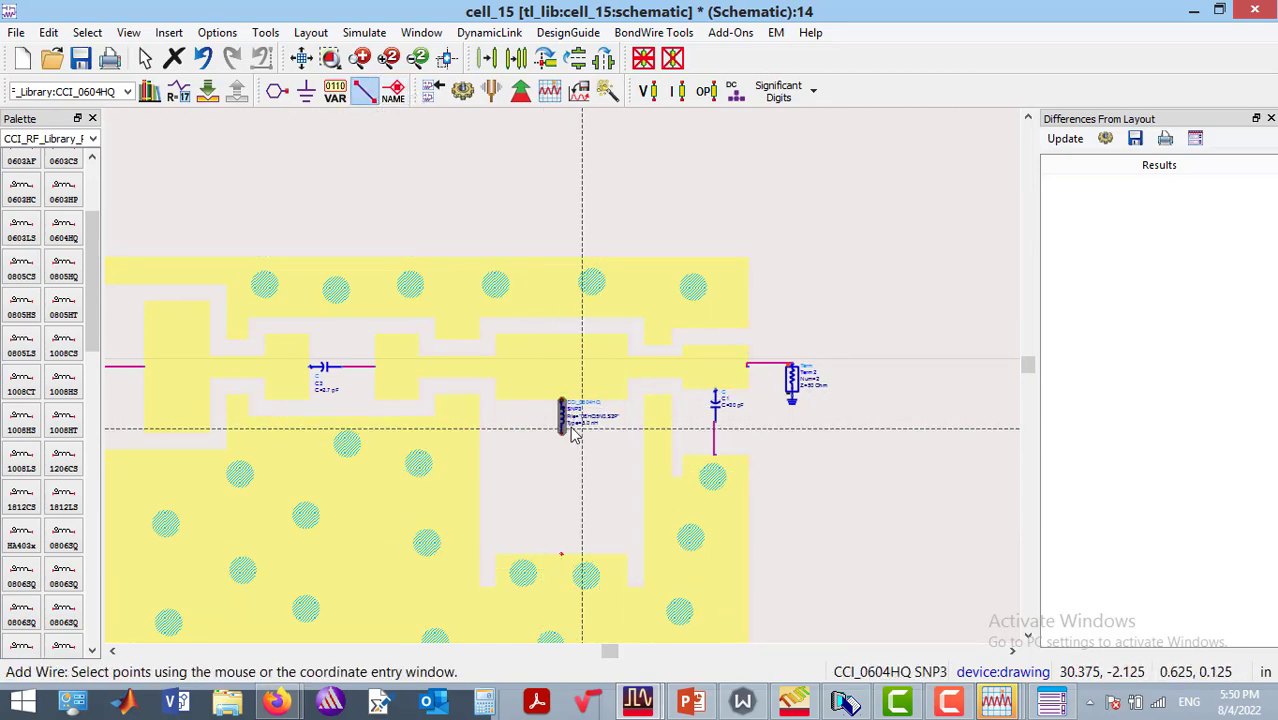
pyautogui.click(562, 432)
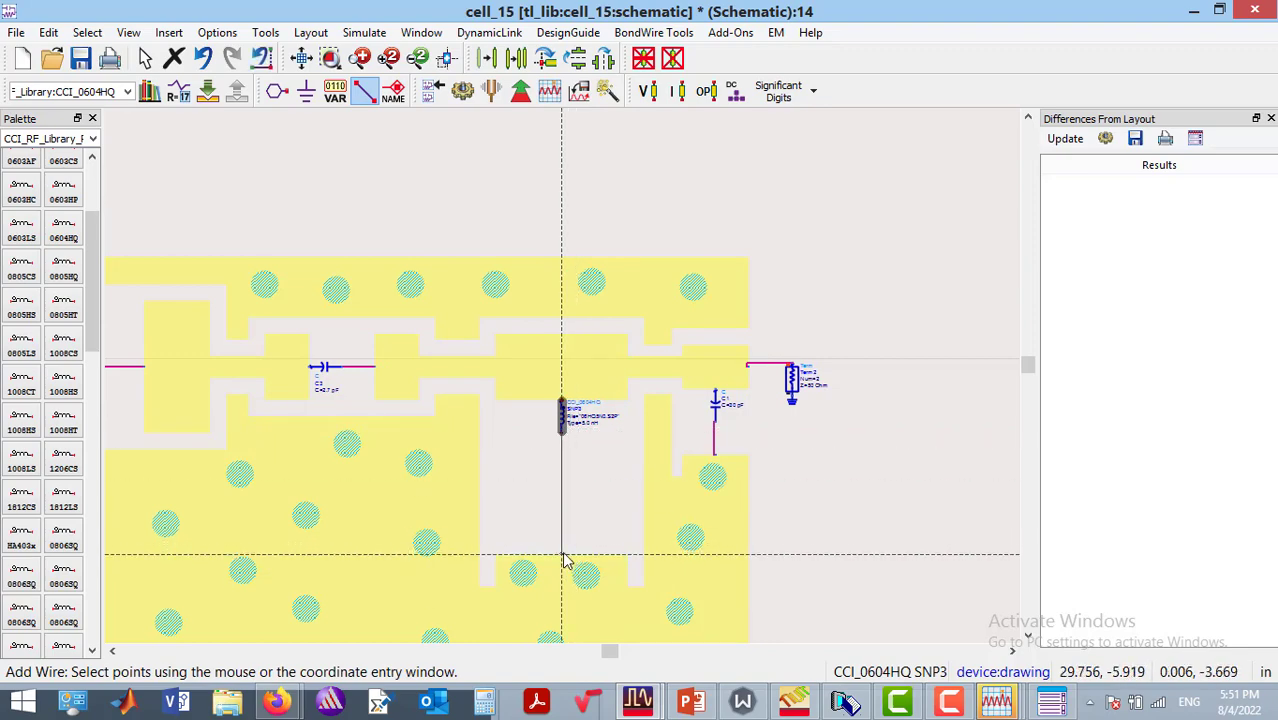
pyautogui.click(563, 556)
pyautogui.press('Escape')
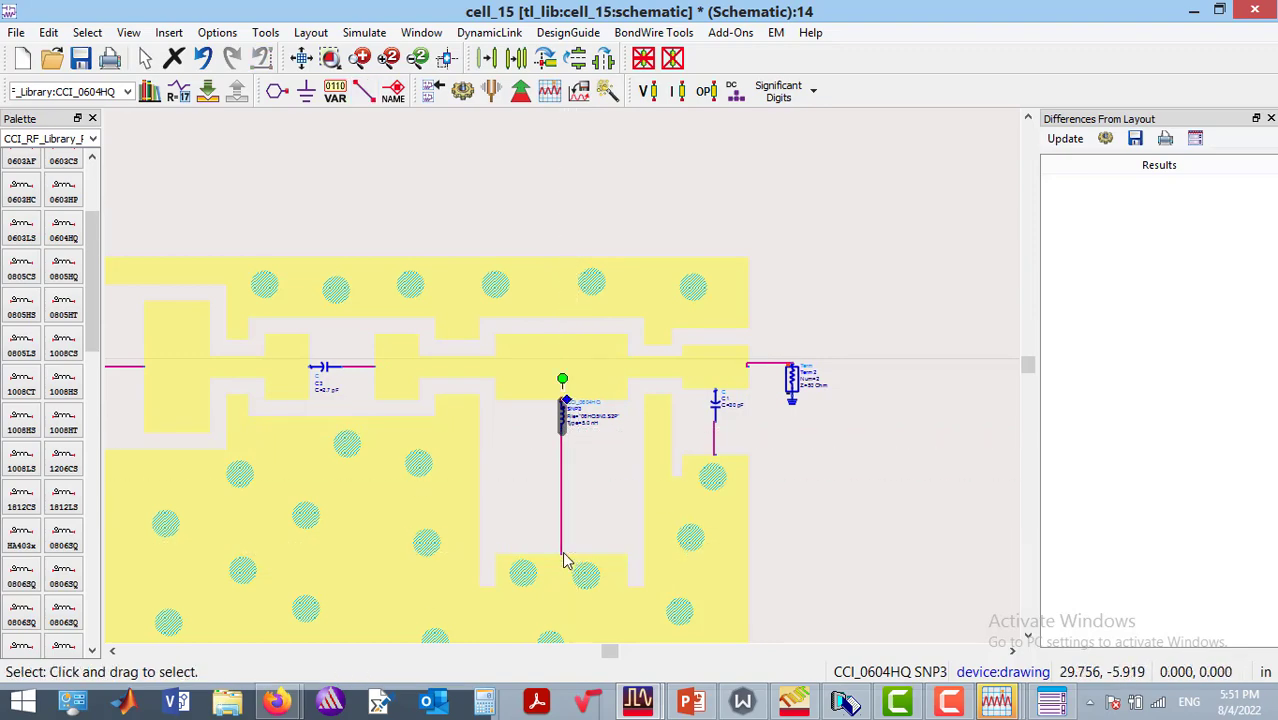
pyautogui.doubleClick(565, 428)
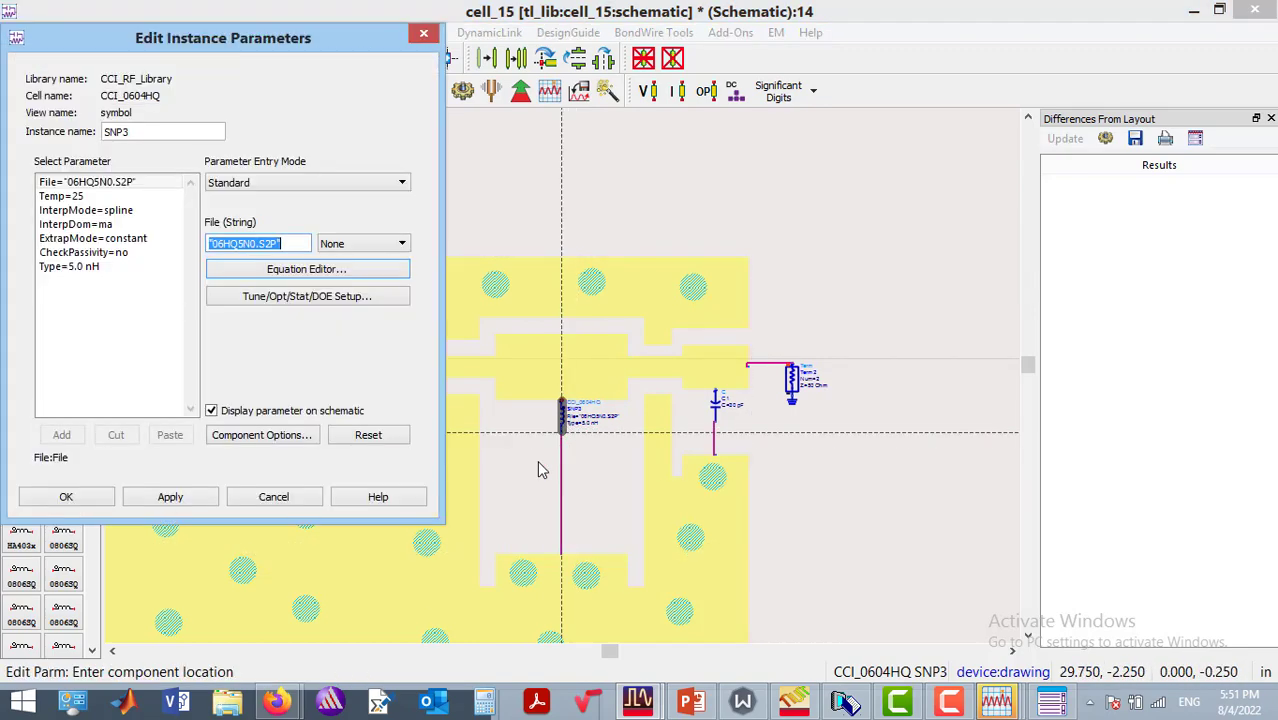
pyautogui.click(423, 34)
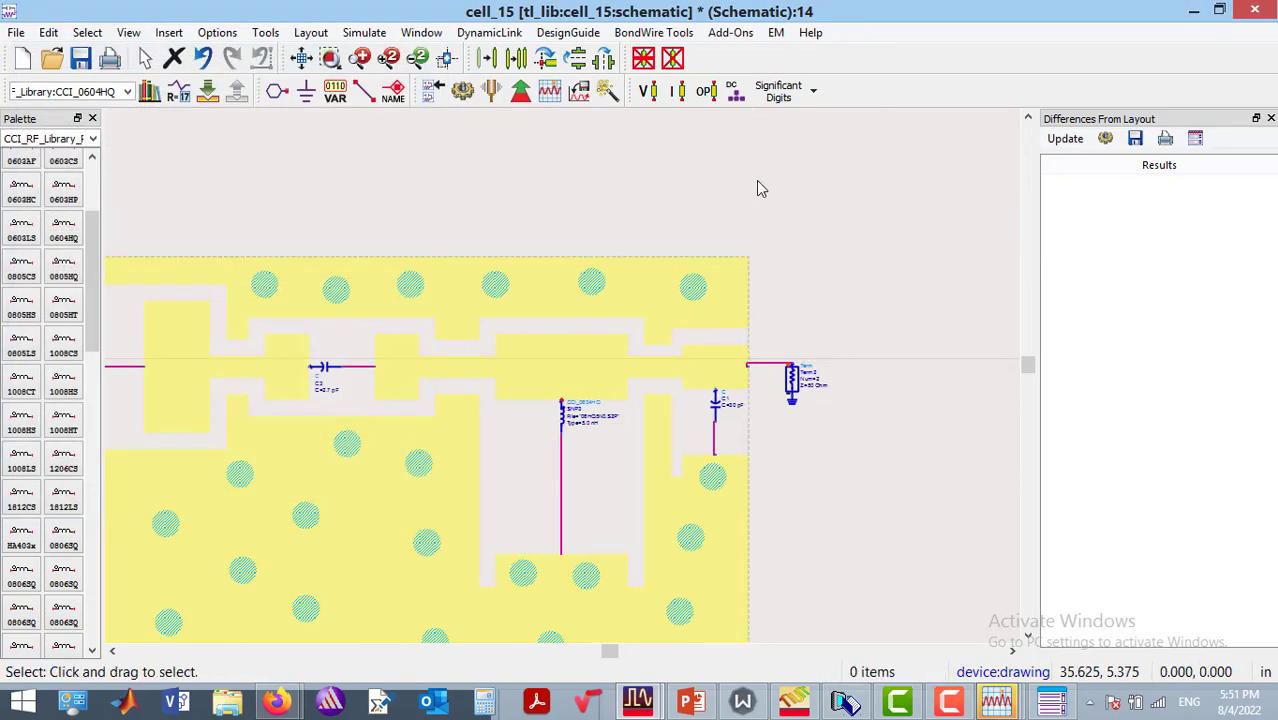
# Move the copied inductor down and left off the right gap's upper pin and wire its upper end back to that pin.
pyautogui.moveTo(575, 418); pyautogui.dragTo(552, 446)
pyautogui.click(372, 200)
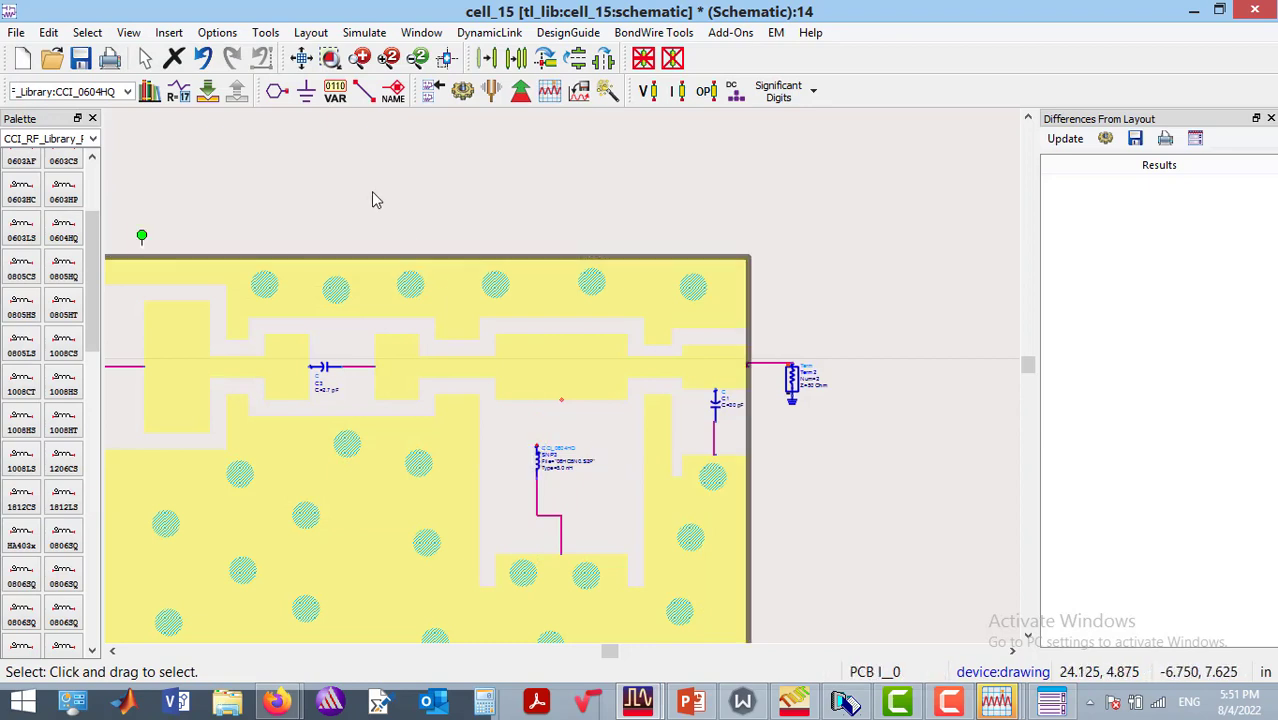
pyautogui.click(364, 90)
pyautogui.click(561, 401)
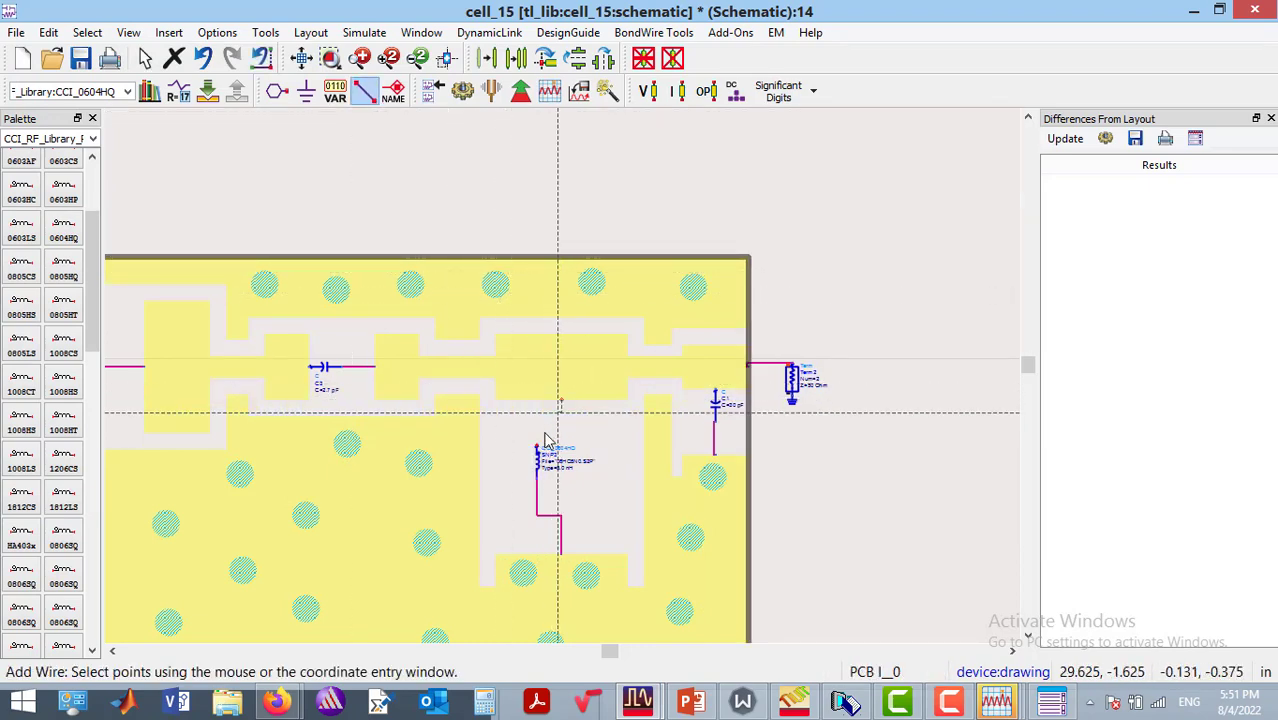
pyautogui.click(537, 447)
pyautogui.press('Escape')
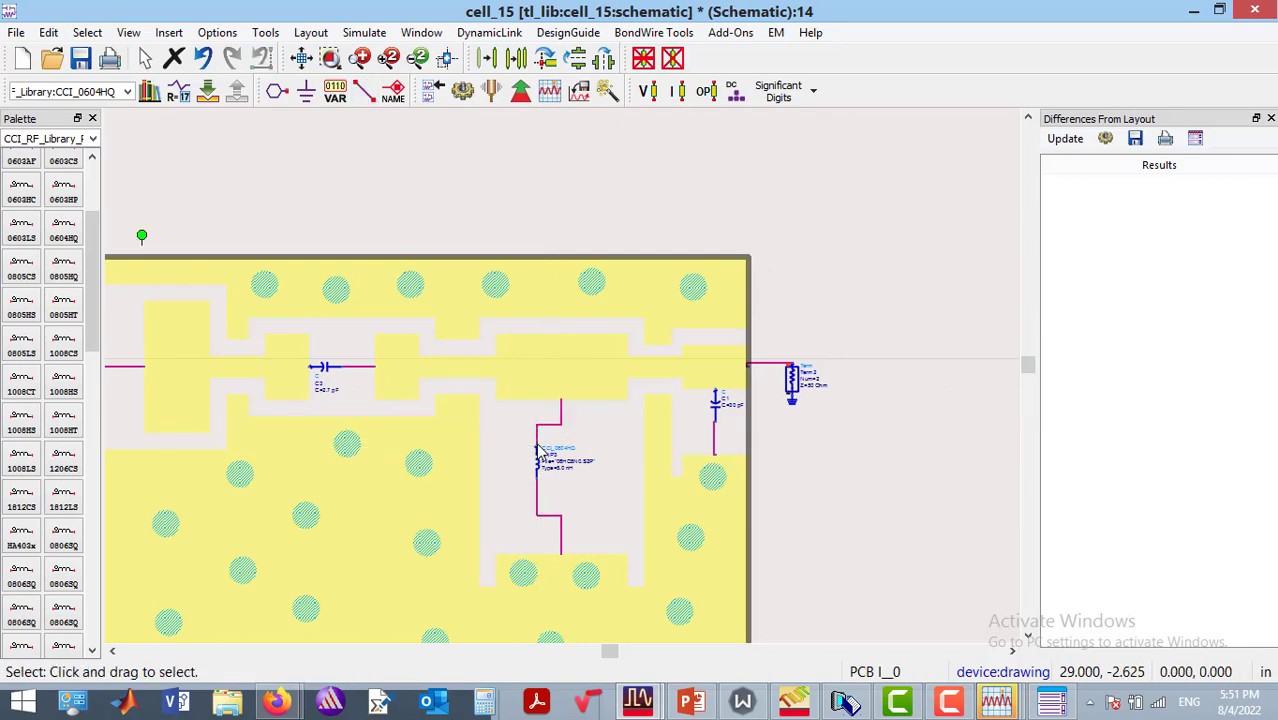
# Move the PCB component slightly upward with its wires attached and bring the whole circuit into view.
pyautogui.moveTo(716, 416)
pyautogui.mouseDown()
pyautogui.moveTo(700, 428)
pyautogui.moveTo(716, 416)
pyautogui.mouseUp()
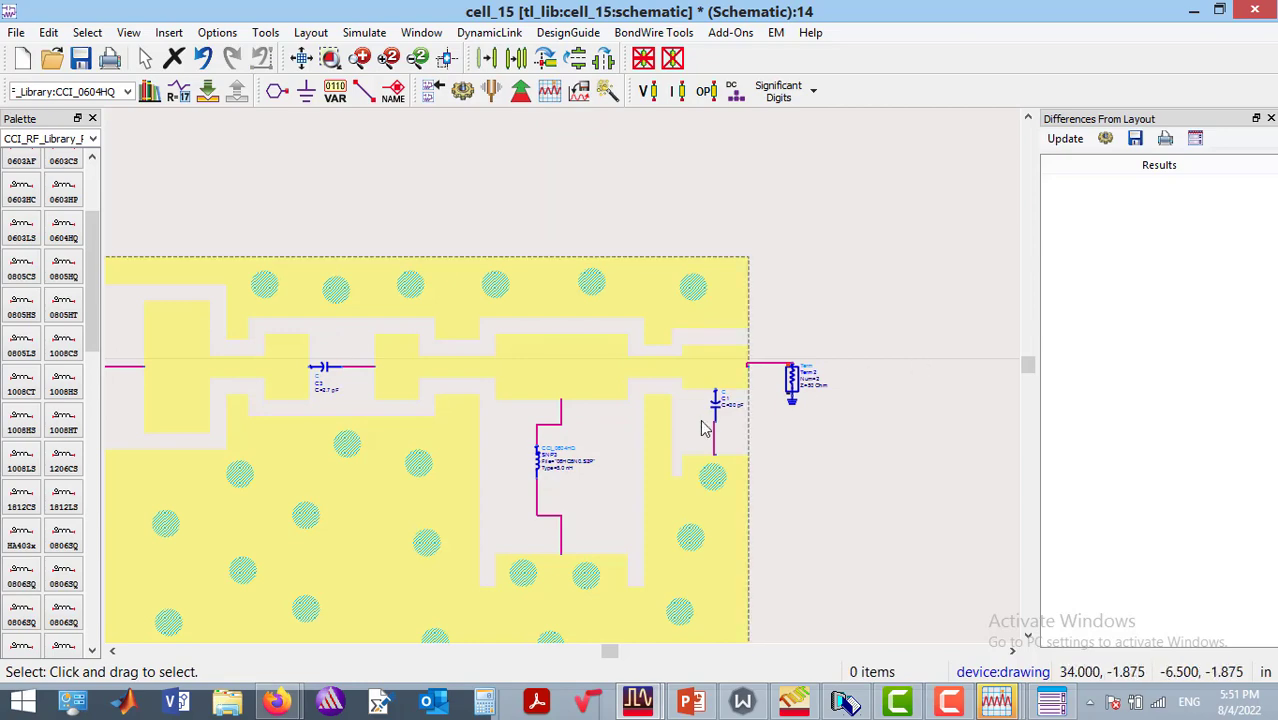
pyautogui.click(434, 62)
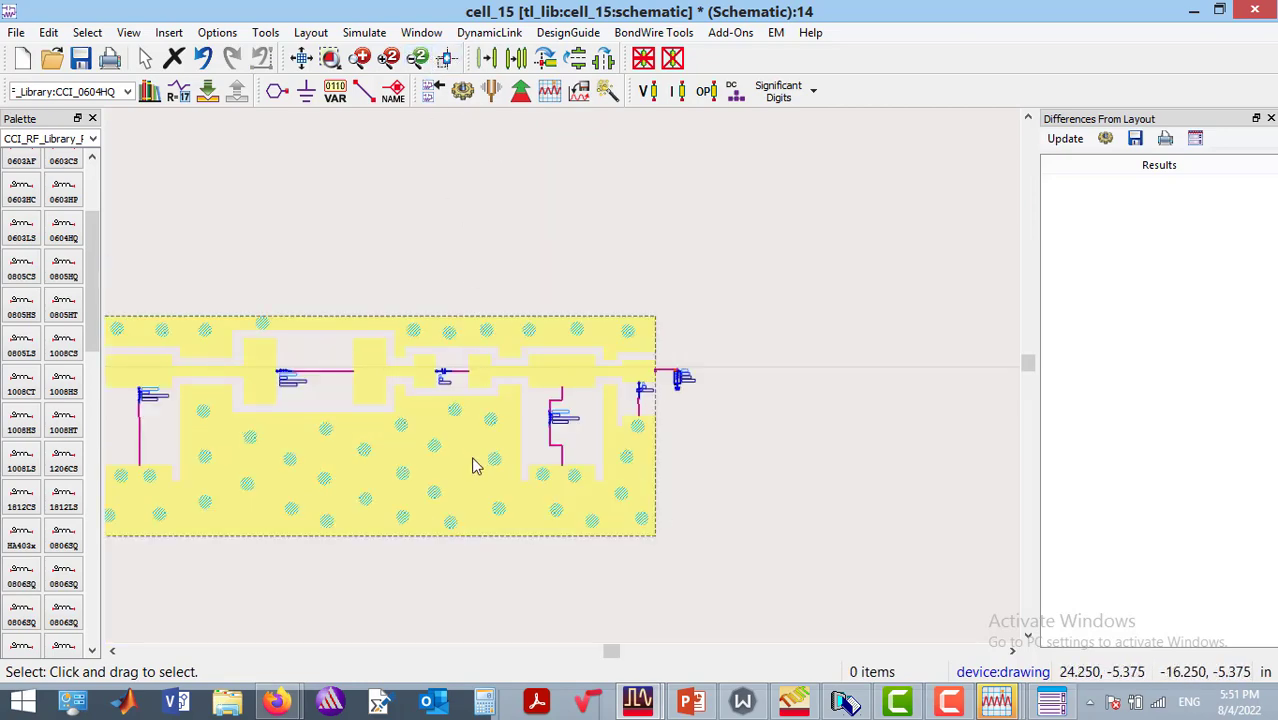
pyautogui.moveTo(475, 443); pyautogui.dragTo(475, 441)
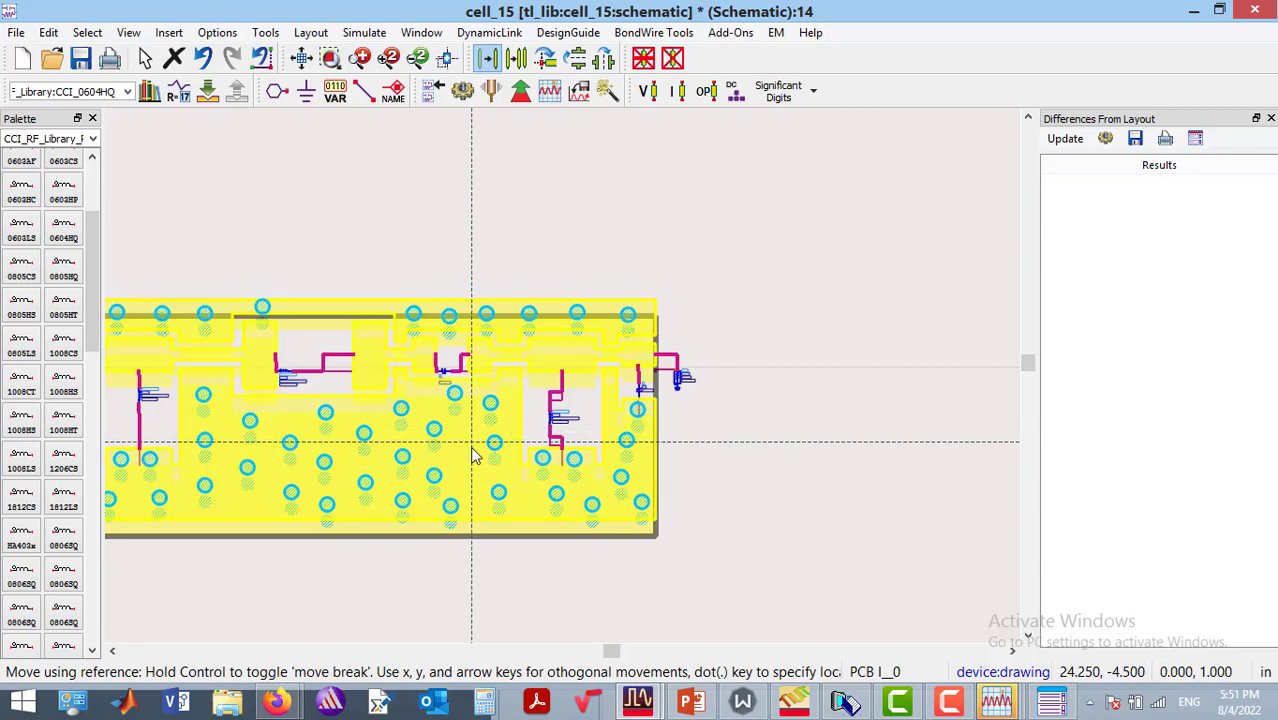
pyautogui.click(480, 466)
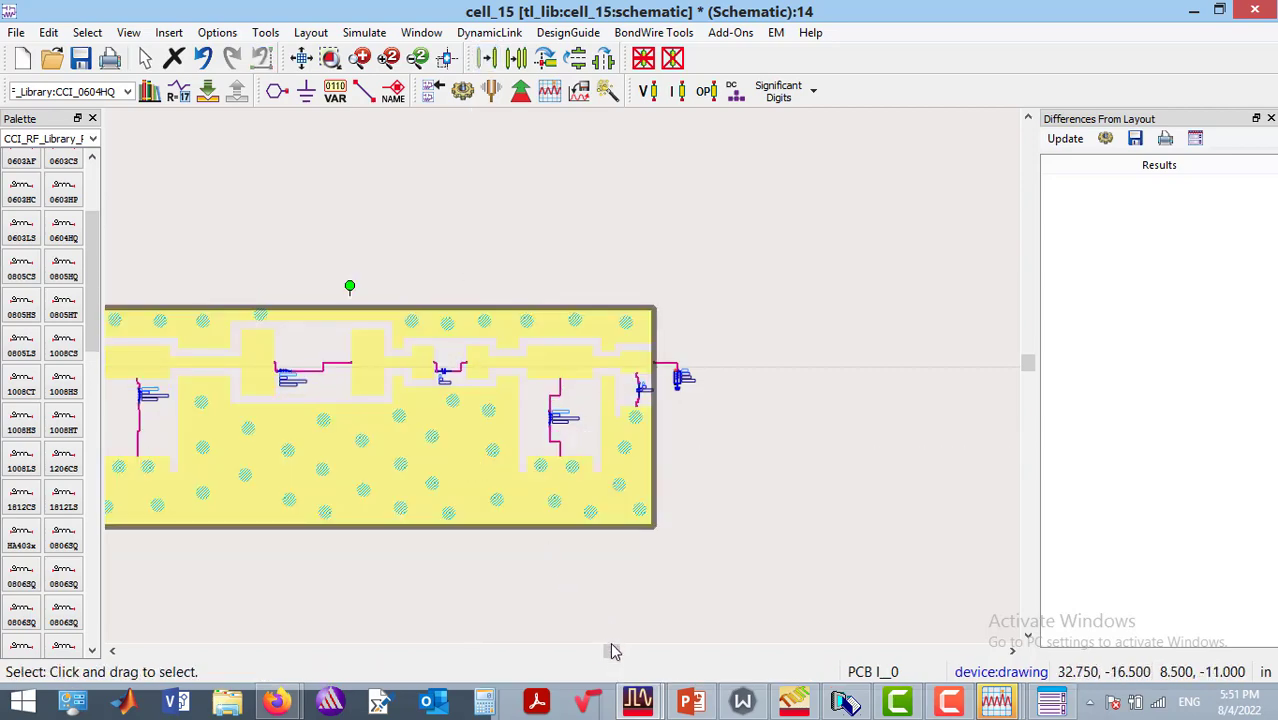
pyautogui.moveTo(610, 651); pyautogui.dragTo(558, 651)
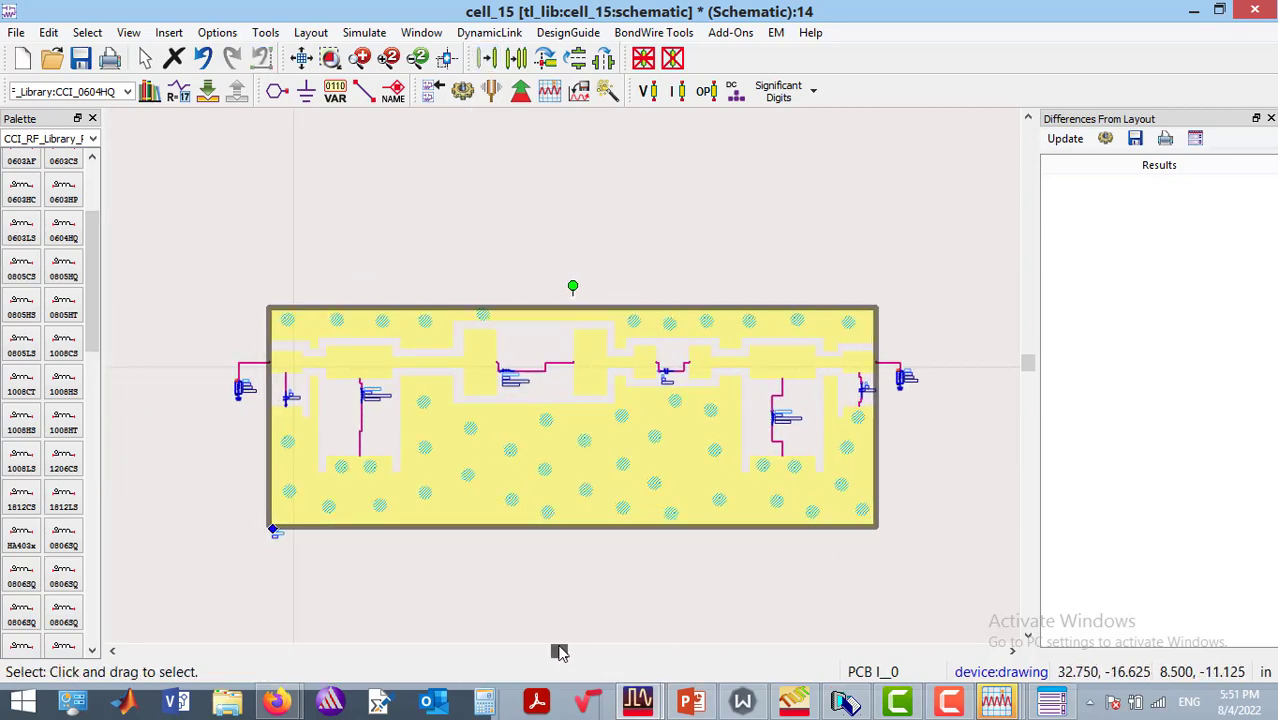
pyautogui.moveTo(650, 434)
pyautogui.mouseDown()
pyautogui.moveTo(645, 449)
pyautogui.moveTo(639, 437)
pyautogui.mouseUp()
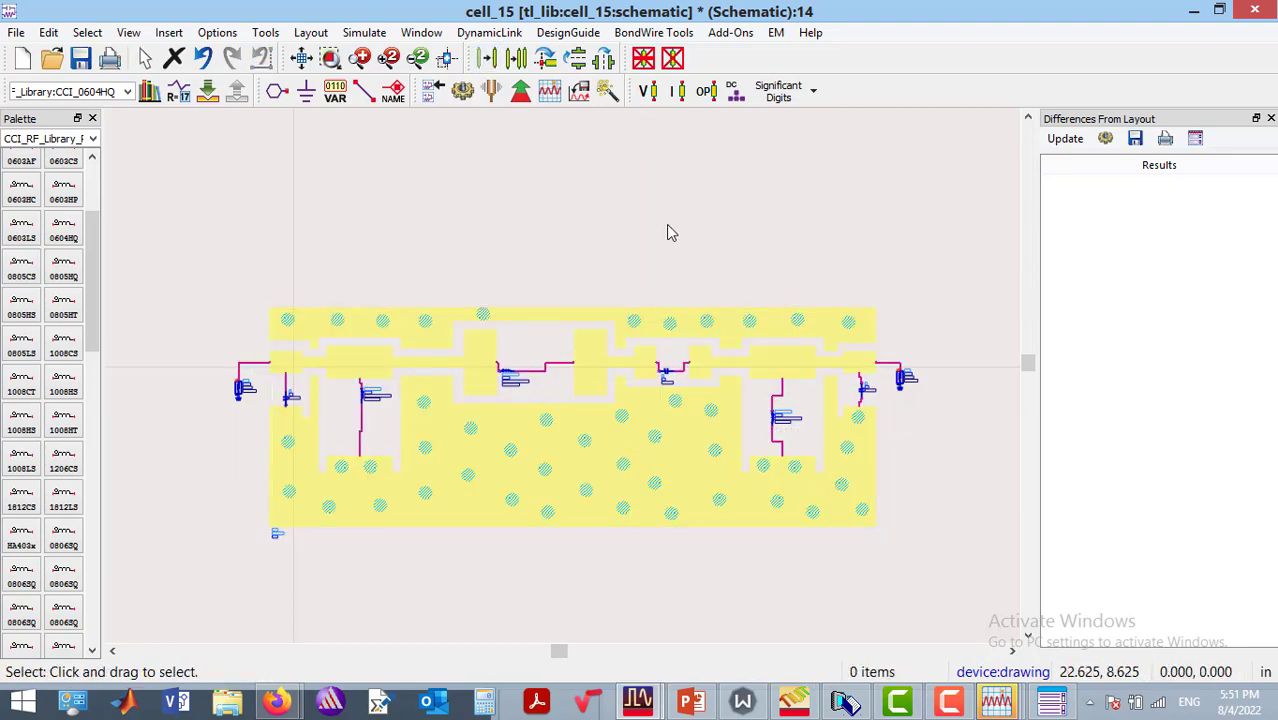
# Load the Simulation-S_Param component palette in place of the CCI_RF_Library one.
pyautogui.click(92, 139)
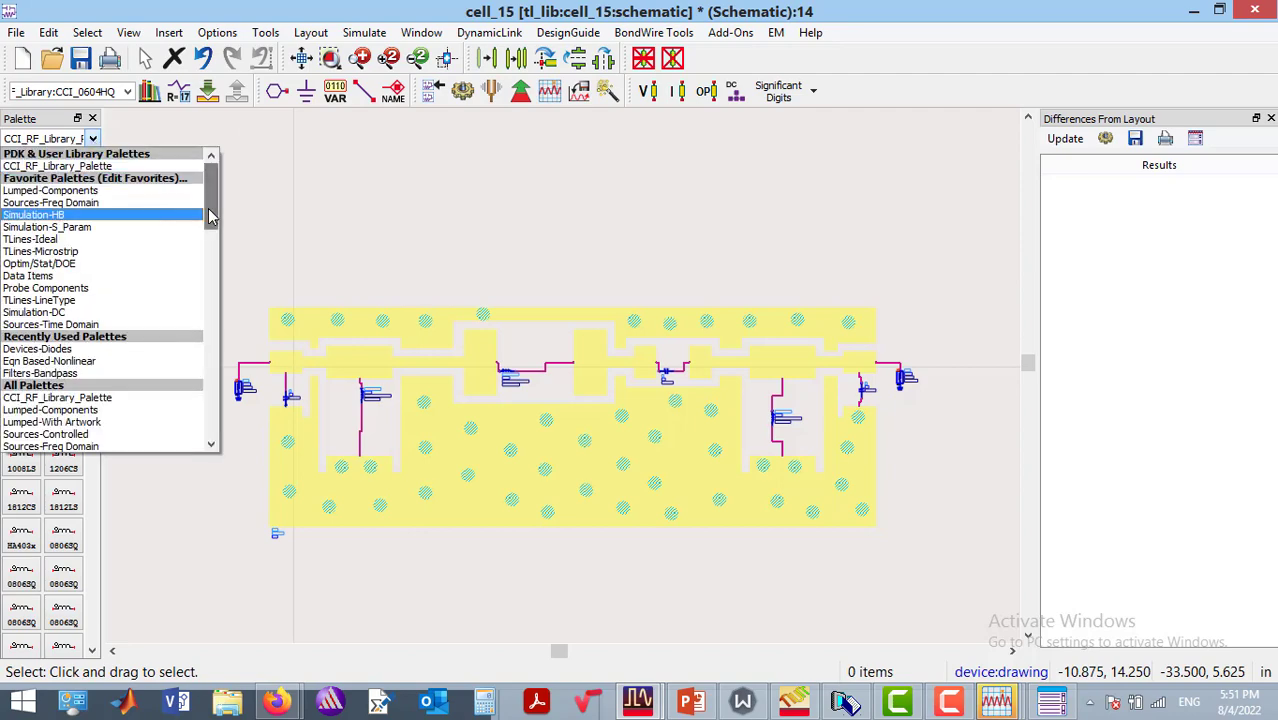
pyautogui.scroll(-2, 210, 222)
pyautogui.scroll(-1, 210, 222)
pyautogui.scroll(2, 209, 218)
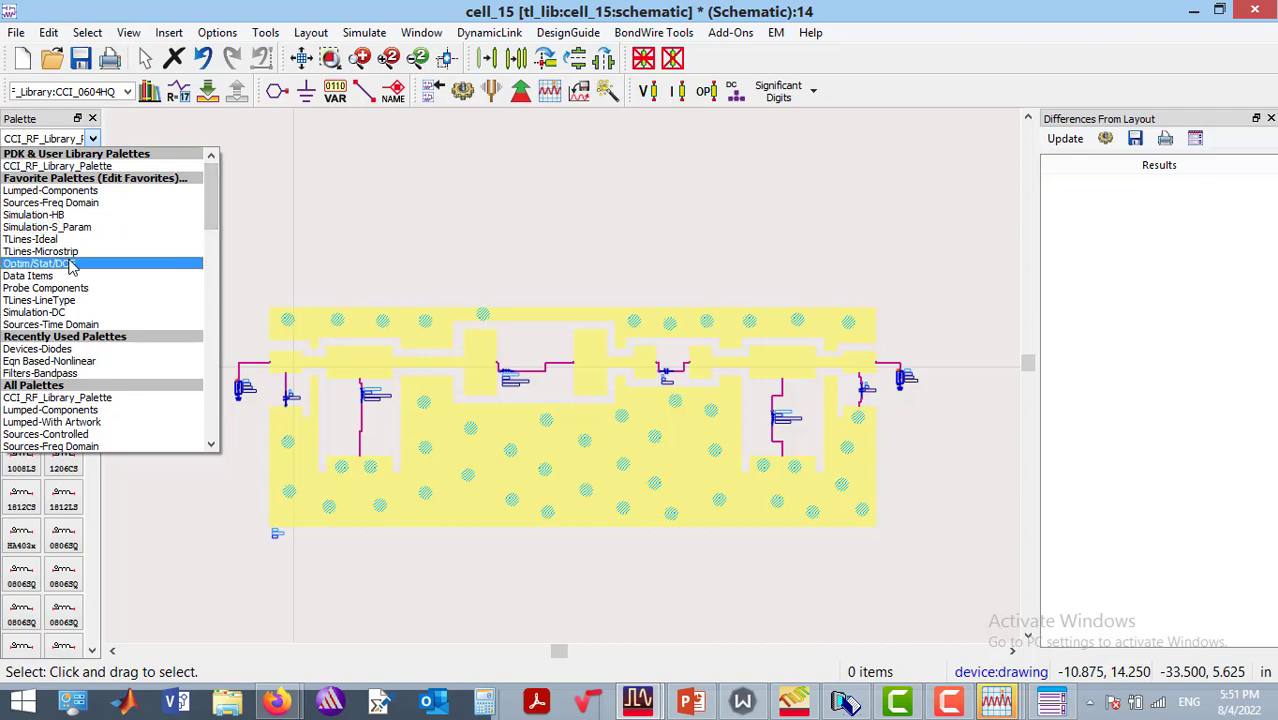
pyautogui.click(60, 227)
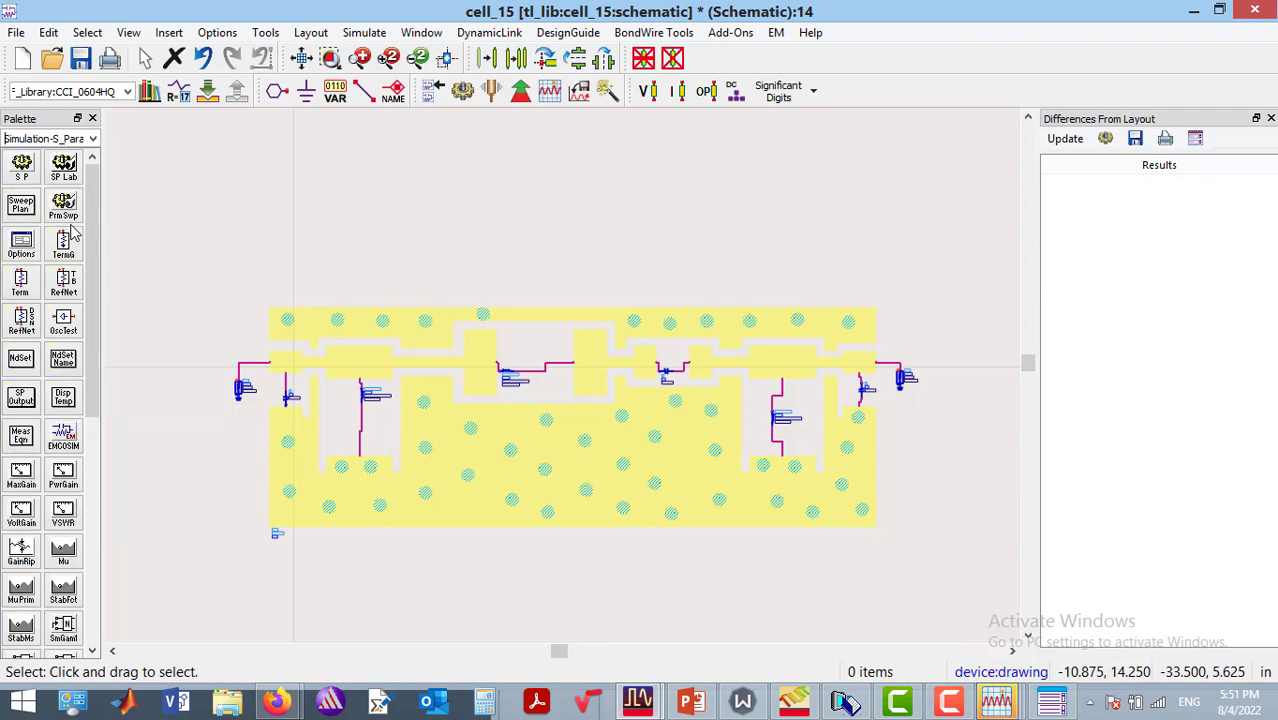
# Place one S-parameter simulation controller in the empty area above the PCB's left end.
pyautogui.click(22, 168)
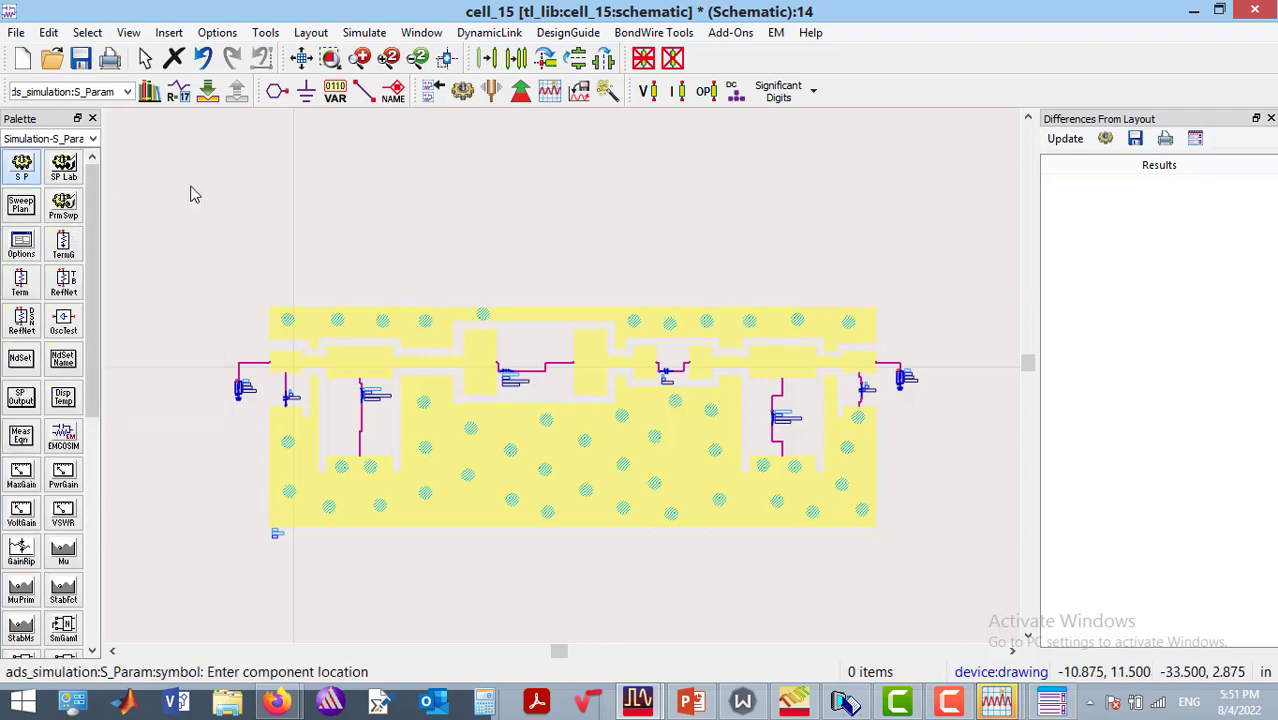
pyautogui.click(240, 195)
pyautogui.press('Escape')
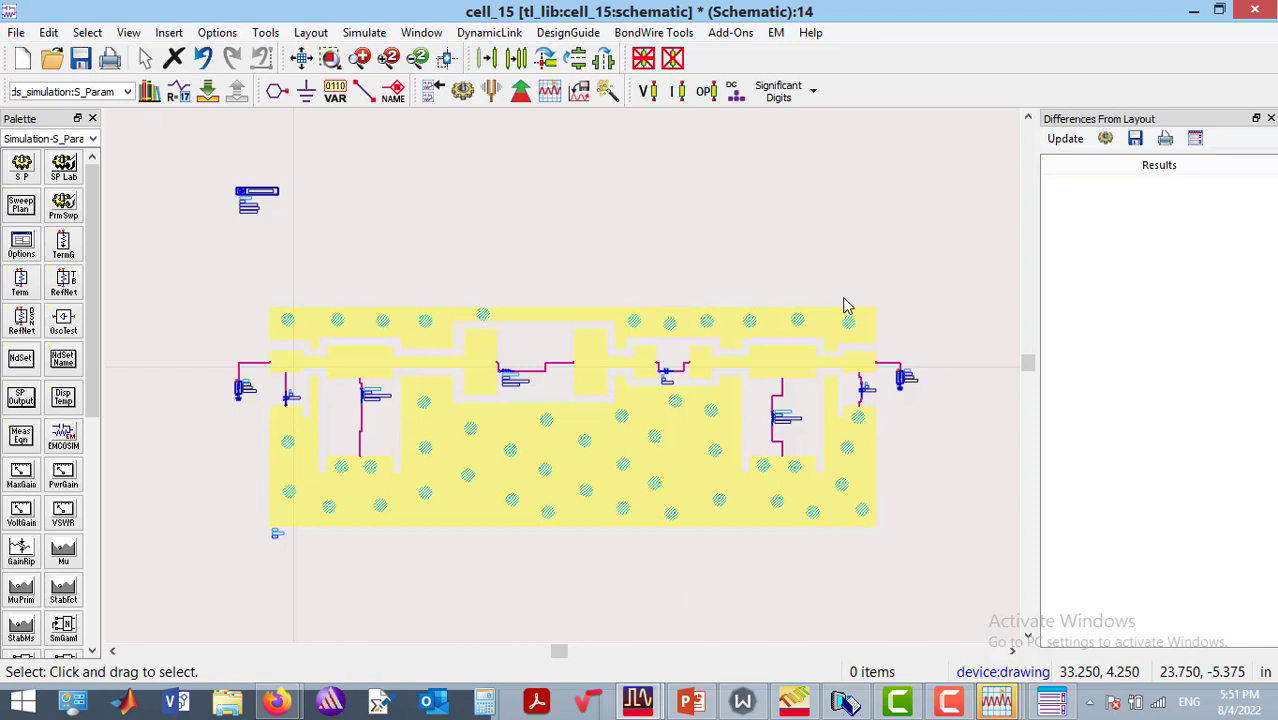
# Open the S-parameter controller's sweep settings and set the start frequency to 100 MHz.
pyautogui.click(364, 58)
pyautogui.click(214, 172)
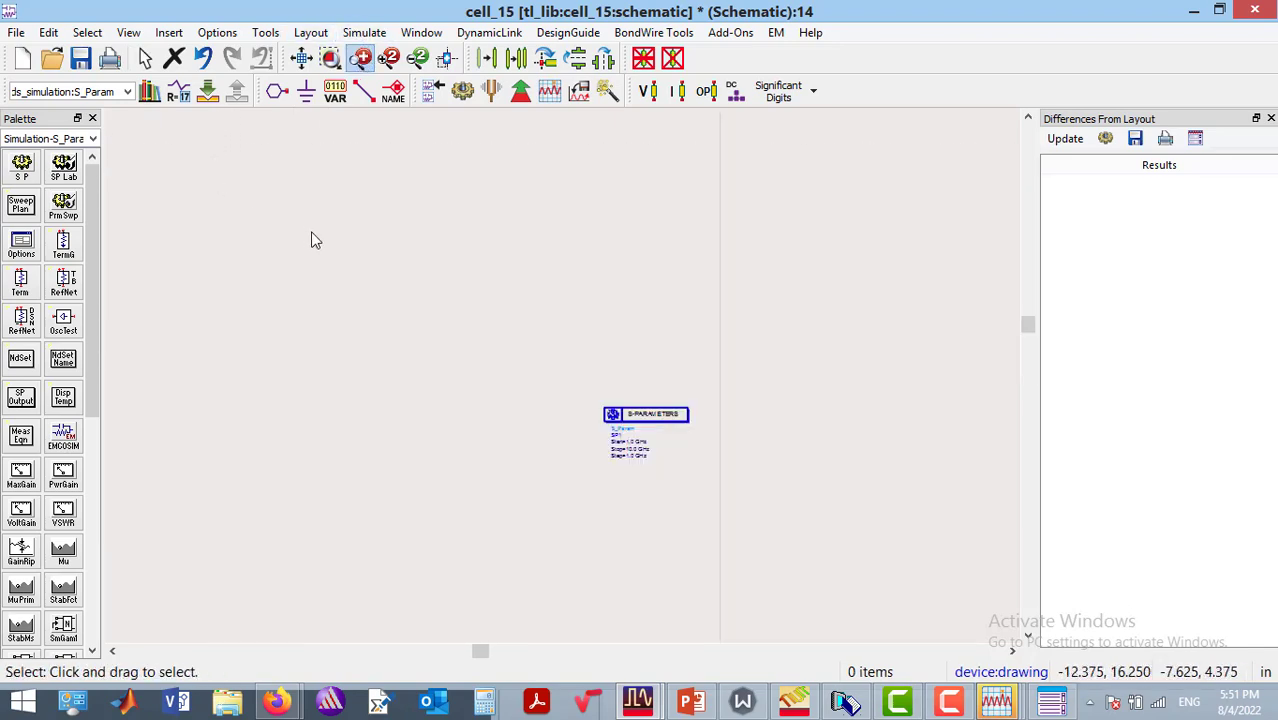
pyautogui.doubleClick(648, 414)
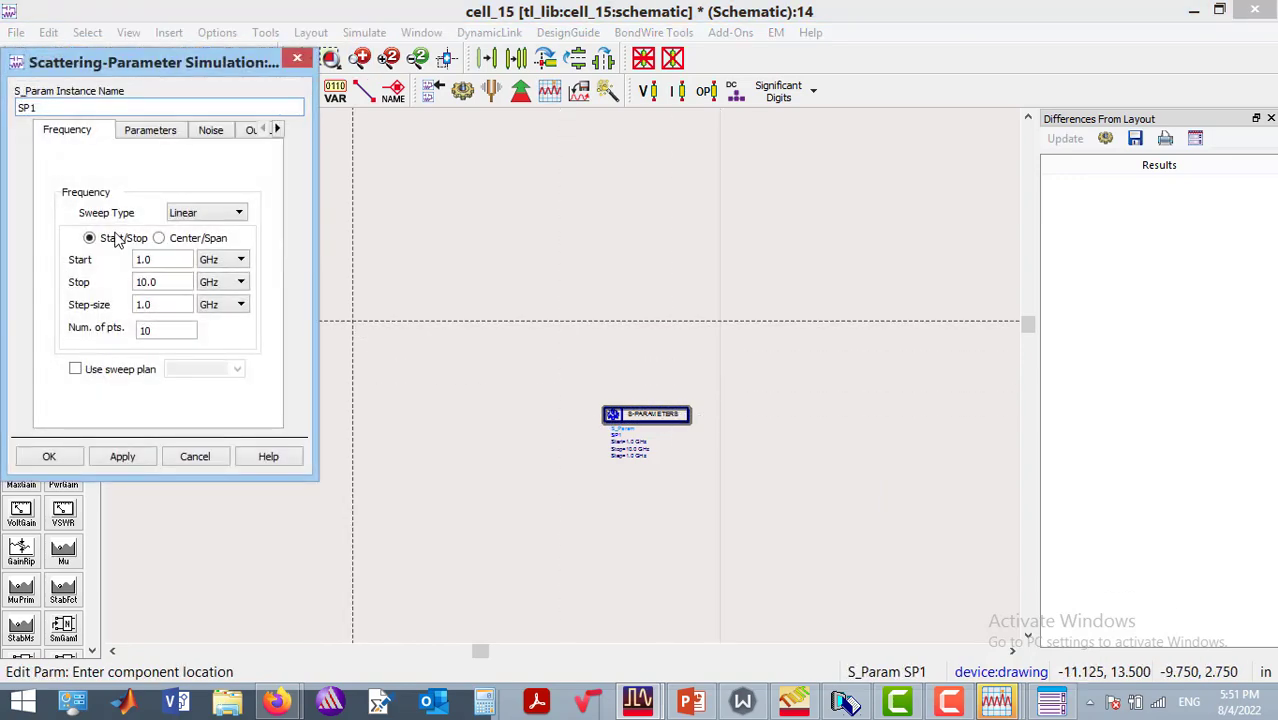
pyautogui.click(228, 262)
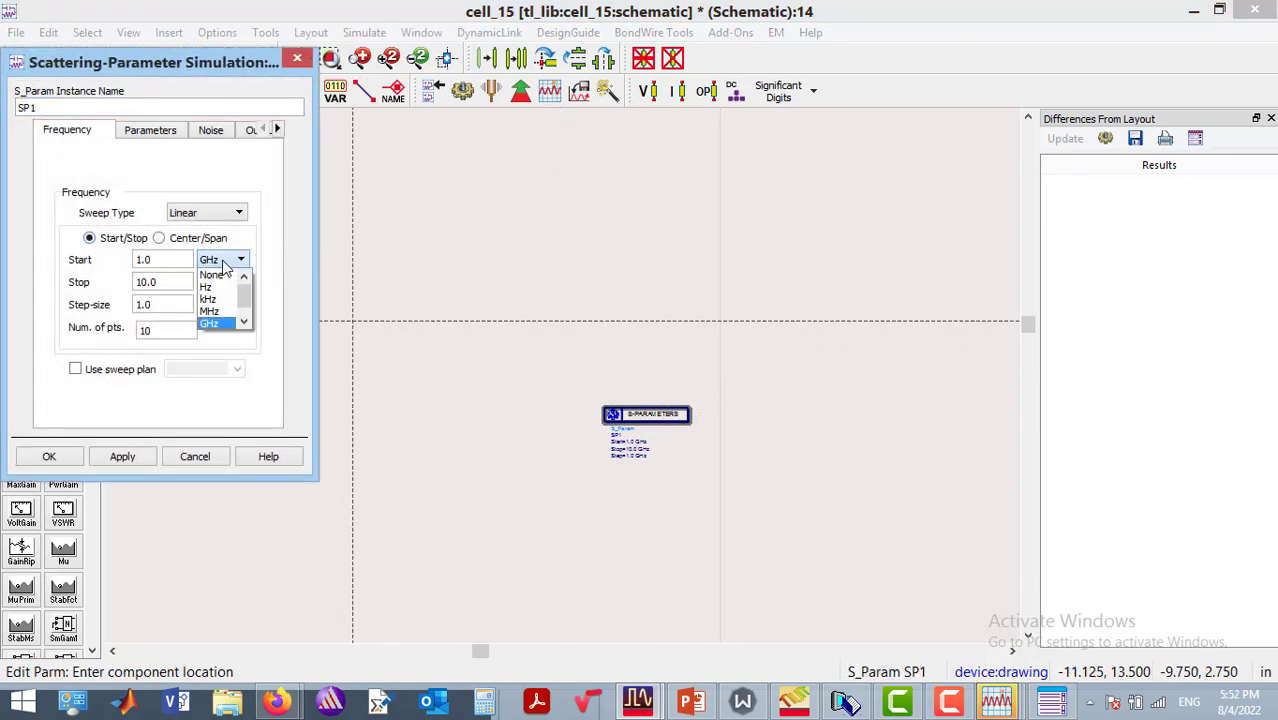
pyautogui.click(213, 311)
pyautogui.moveTo(152, 260); pyautogui.dragTo(43, 253)
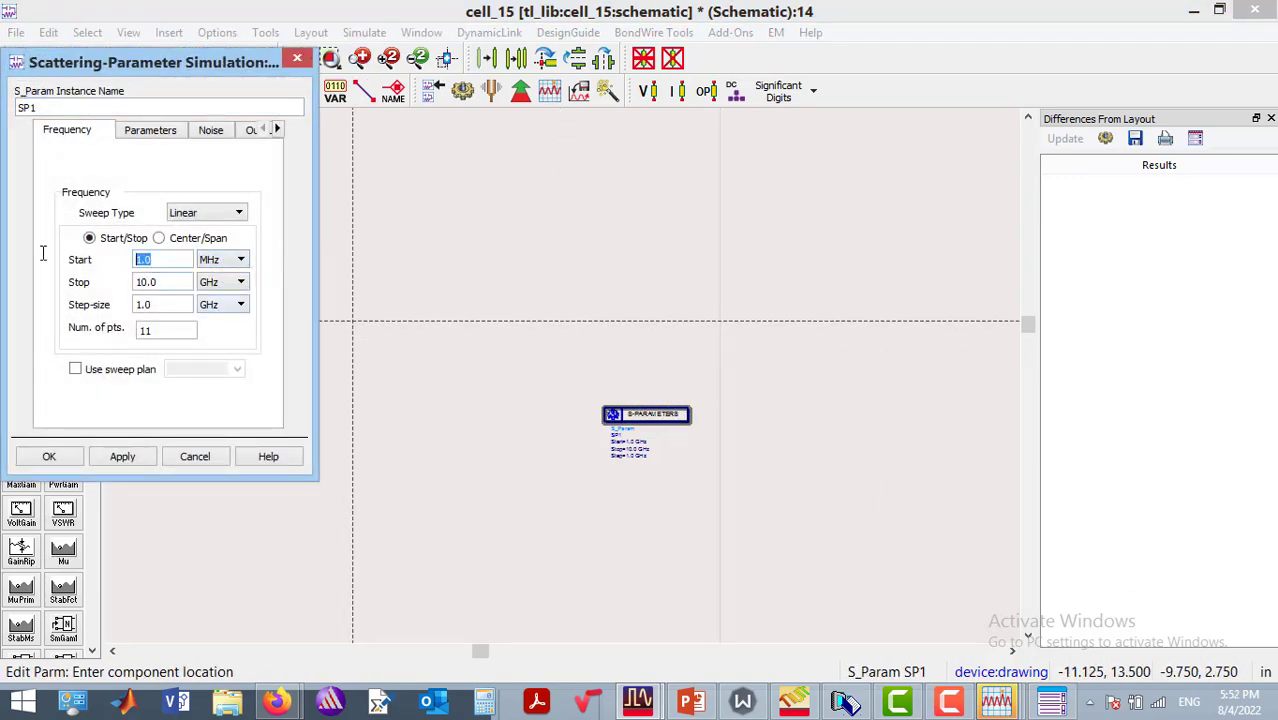
pyautogui.write('100')
# Set the sweep's stop frequency to 800 MHz and its step size to 1.0 MHz, and accept the settings.
pyautogui.moveTo(127, 284); pyautogui.dragTo(2, 280)
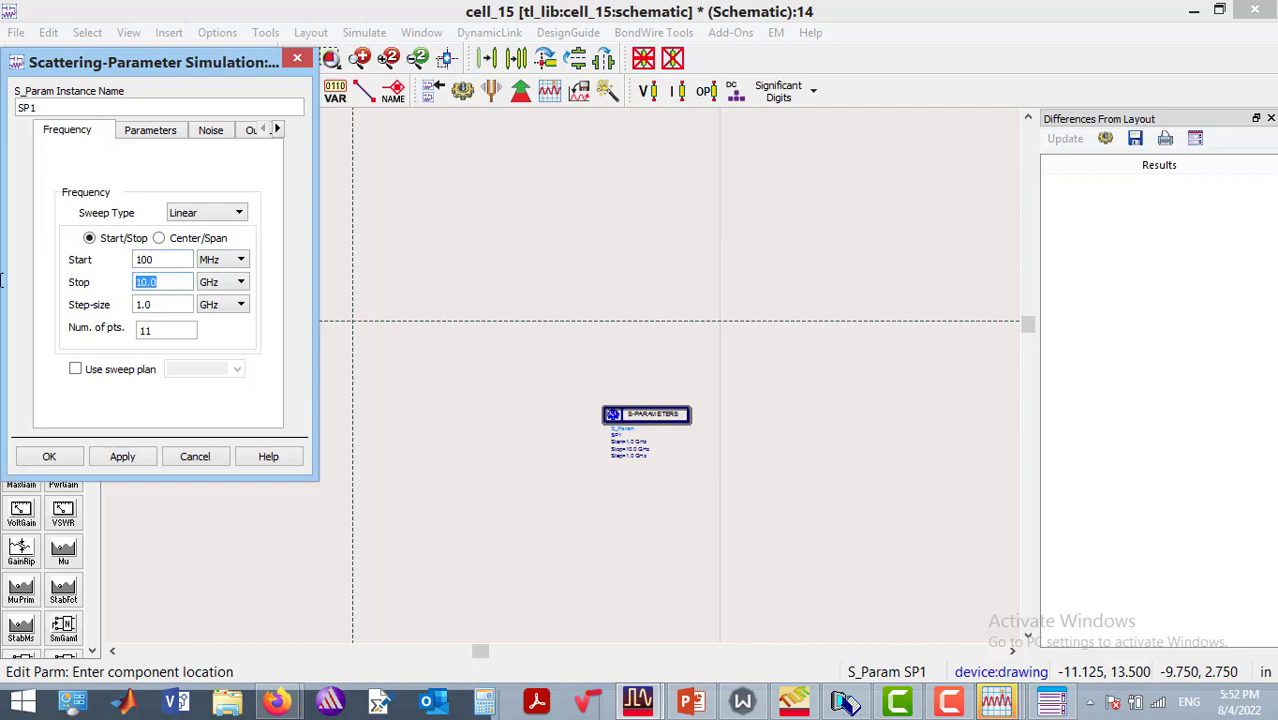
pyautogui.write('800')
pyautogui.click(210, 283)
pyautogui.click(218, 341)
pyautogui.click(215, 305)
pyautogui.click(212, 356)
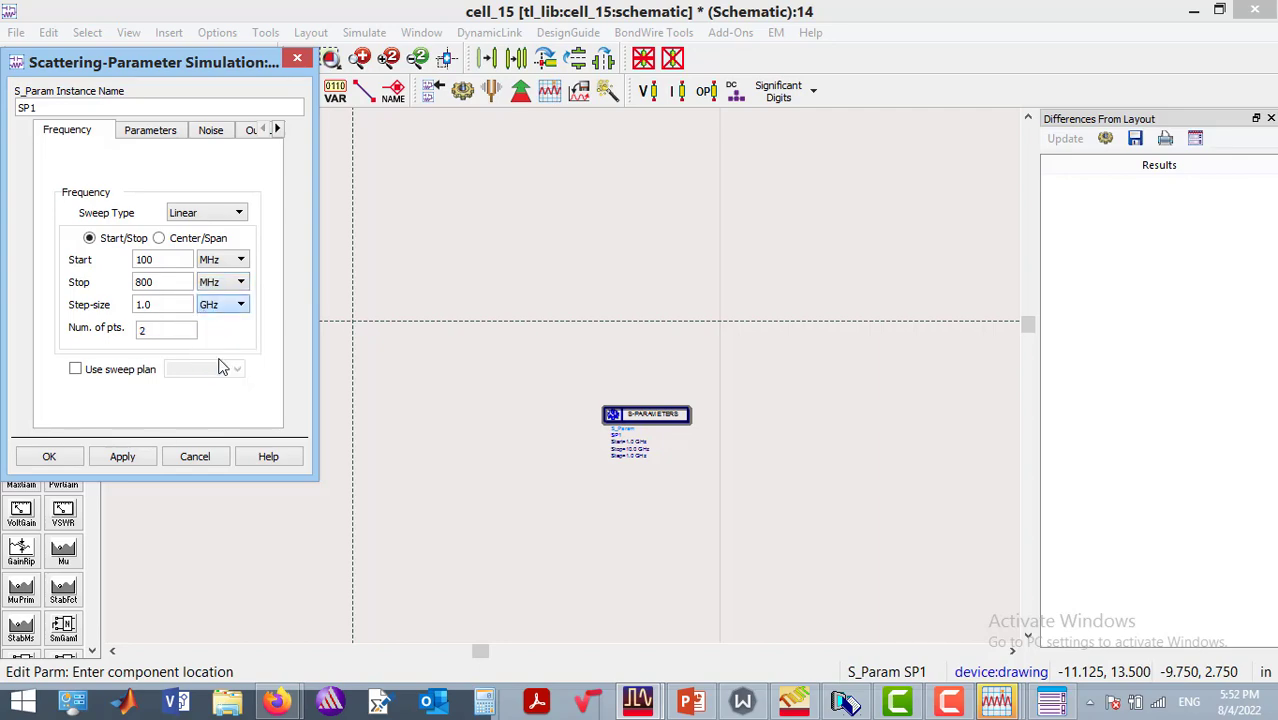
pyautogui.click(72, 458)
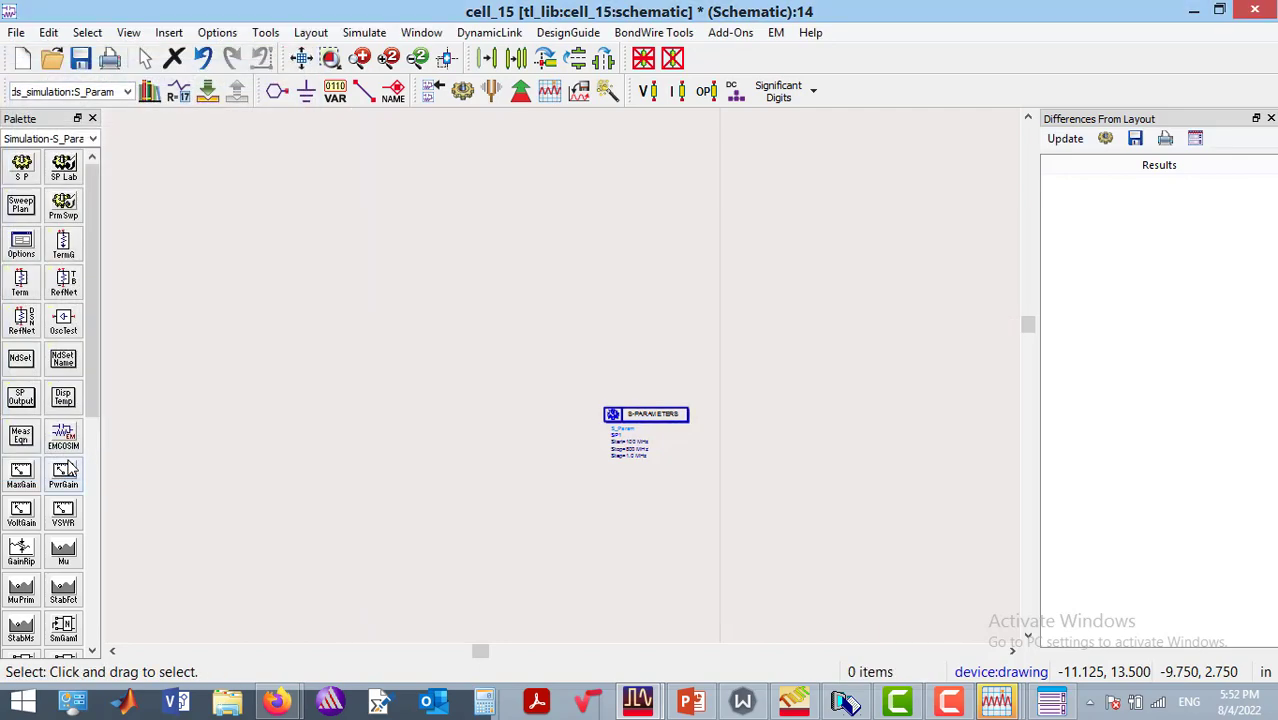
# Run the simulation of the cell_15 schematic and maximize its data display window, without adding a plot.
pyautogui.click(468, 95)
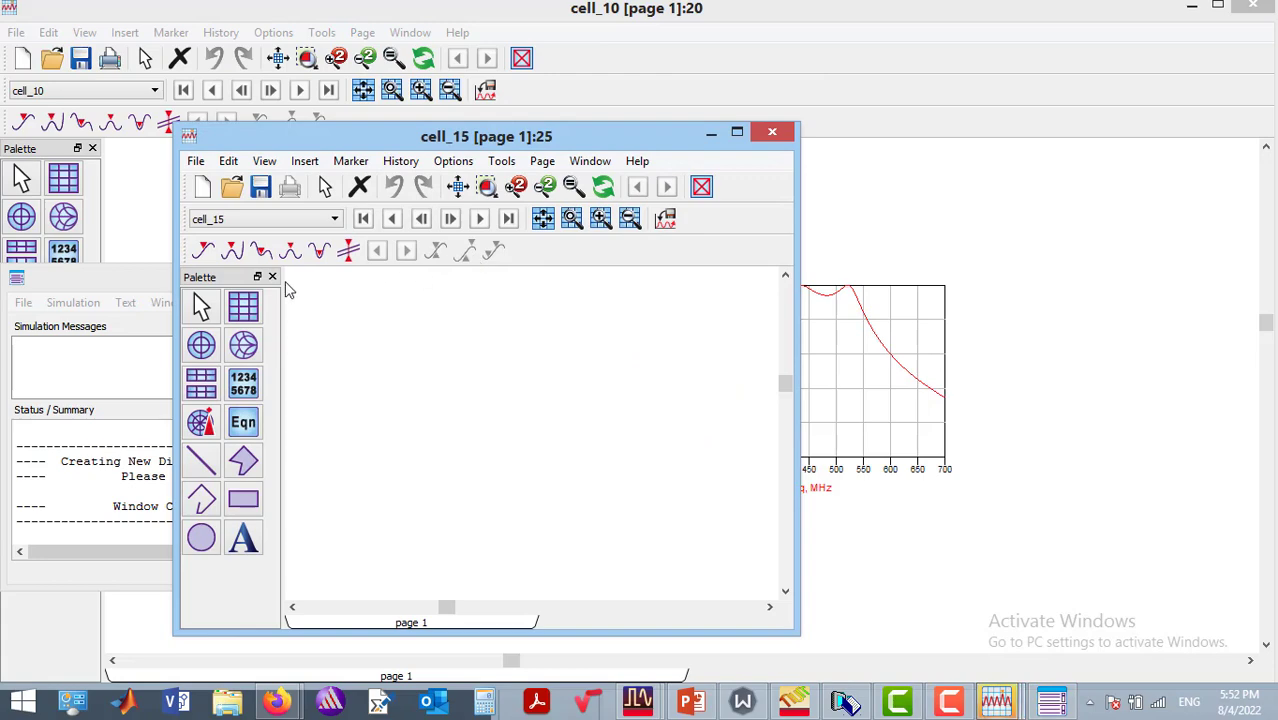
pyautogui.click(382, 308)
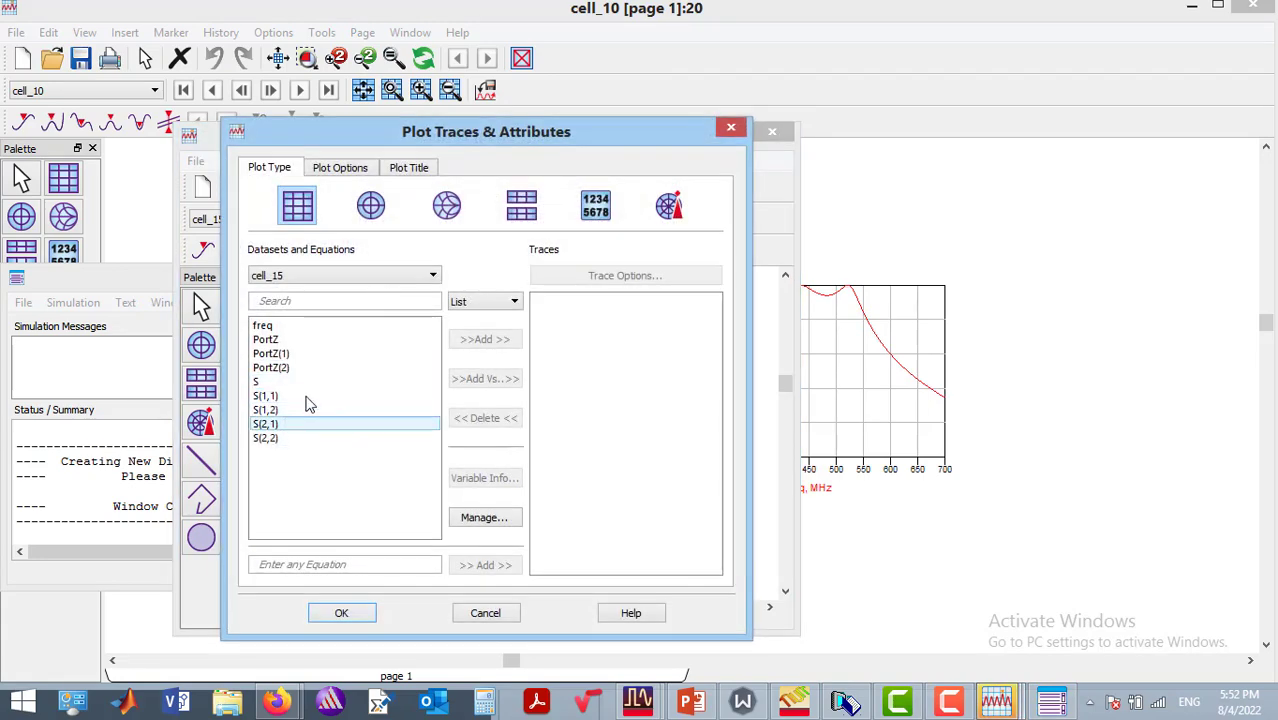
pyautogui.click(732, 130)
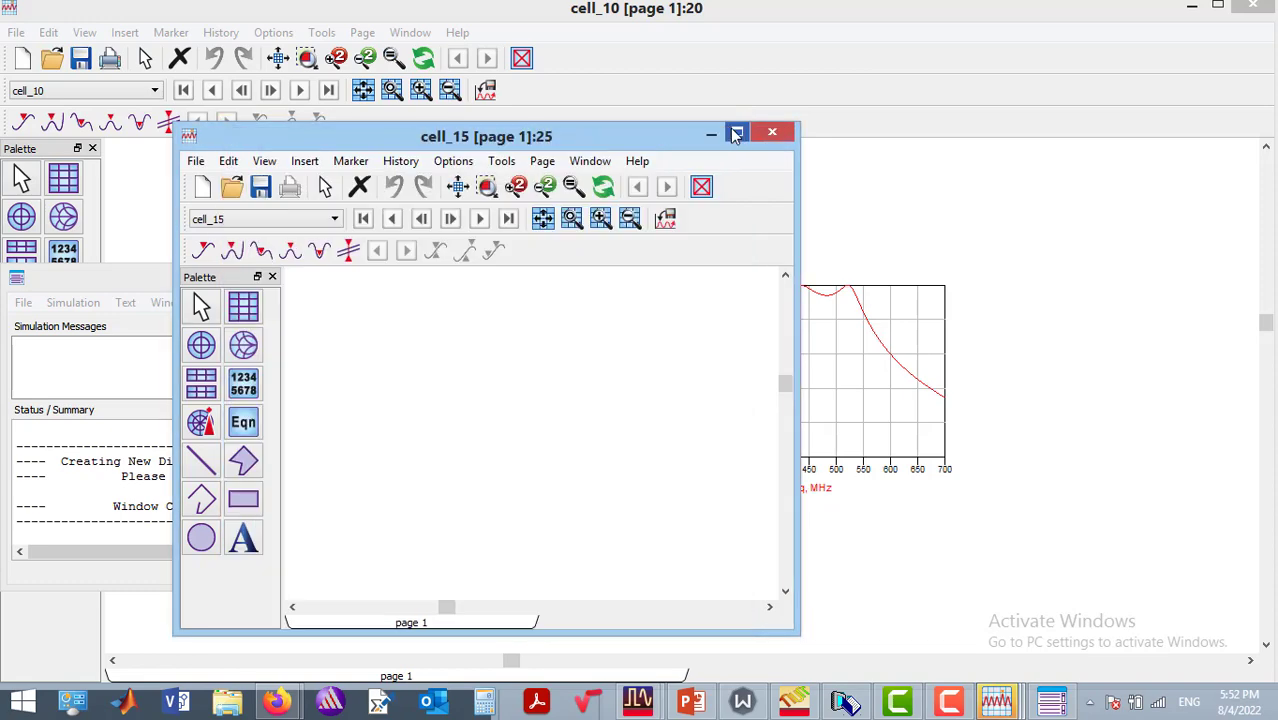
pyautogui.click(737, 134)
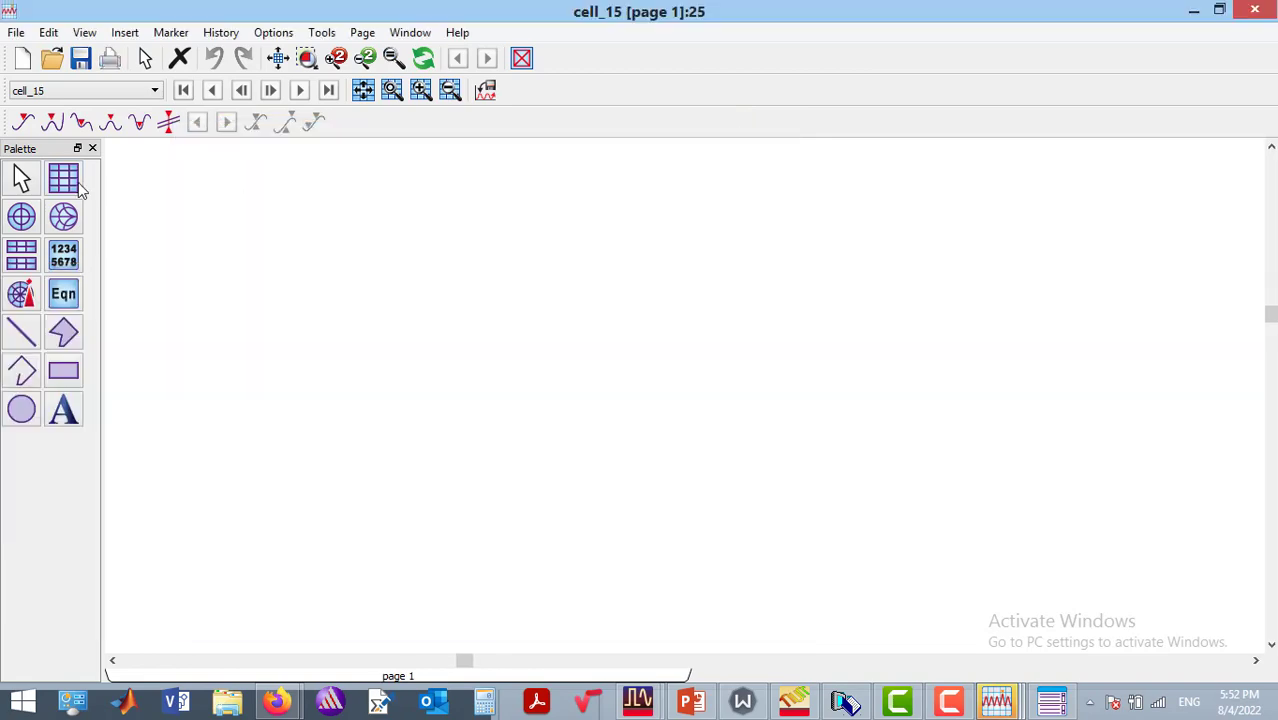
# Insert a rectangular plot showing S(2,1) and S(1,1) in dB from the cell_15 dataset.
pyautogui.click(298, 249)
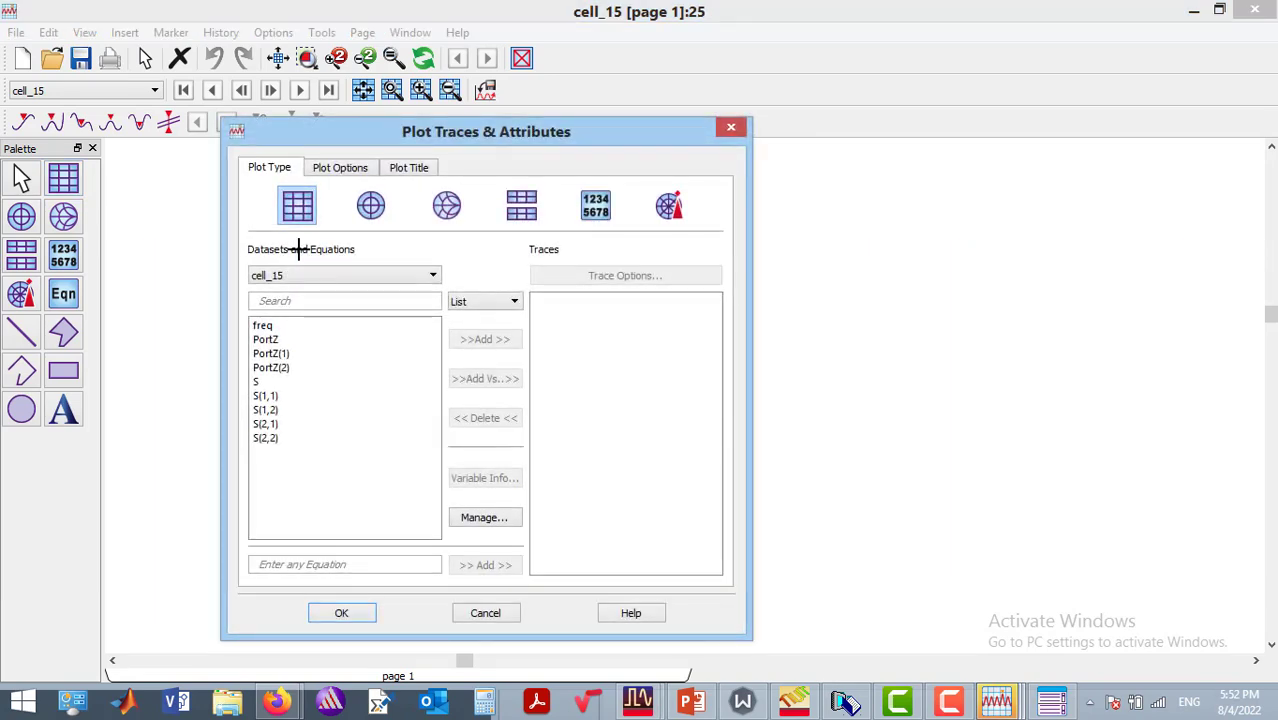
pyautogui.doubleClick(280, 425)
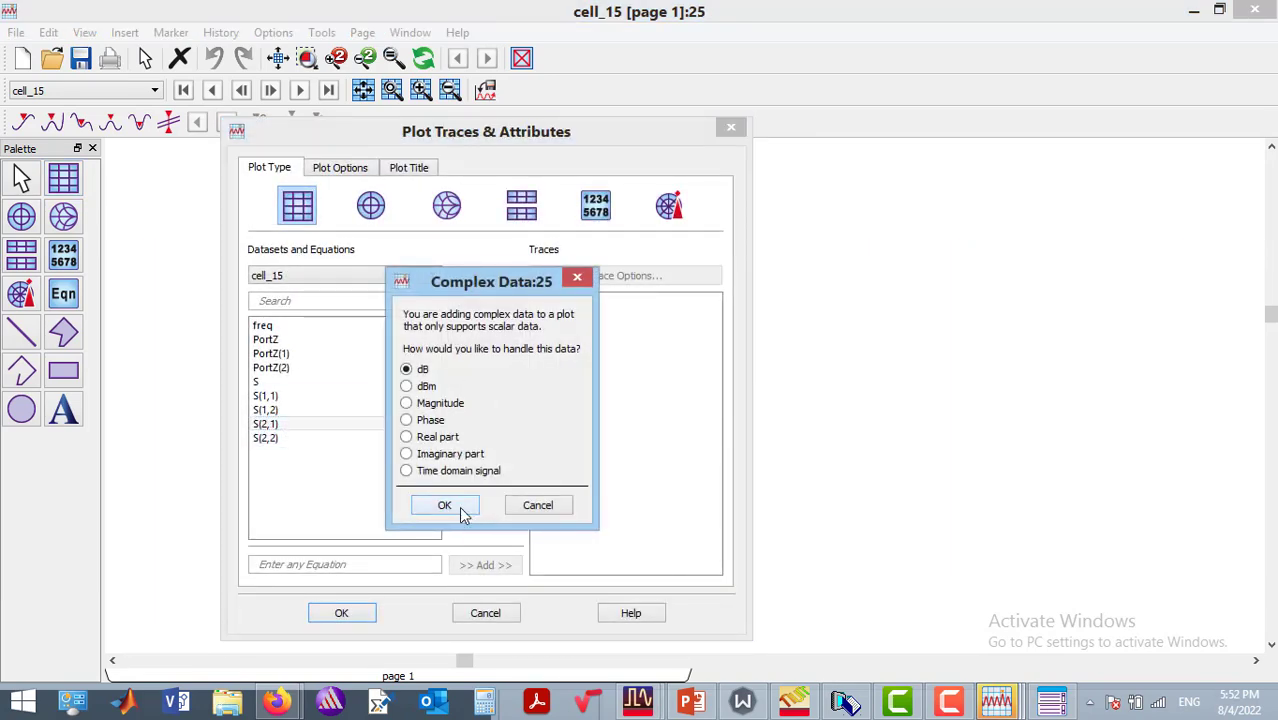
pyautogui.click(460, 503)
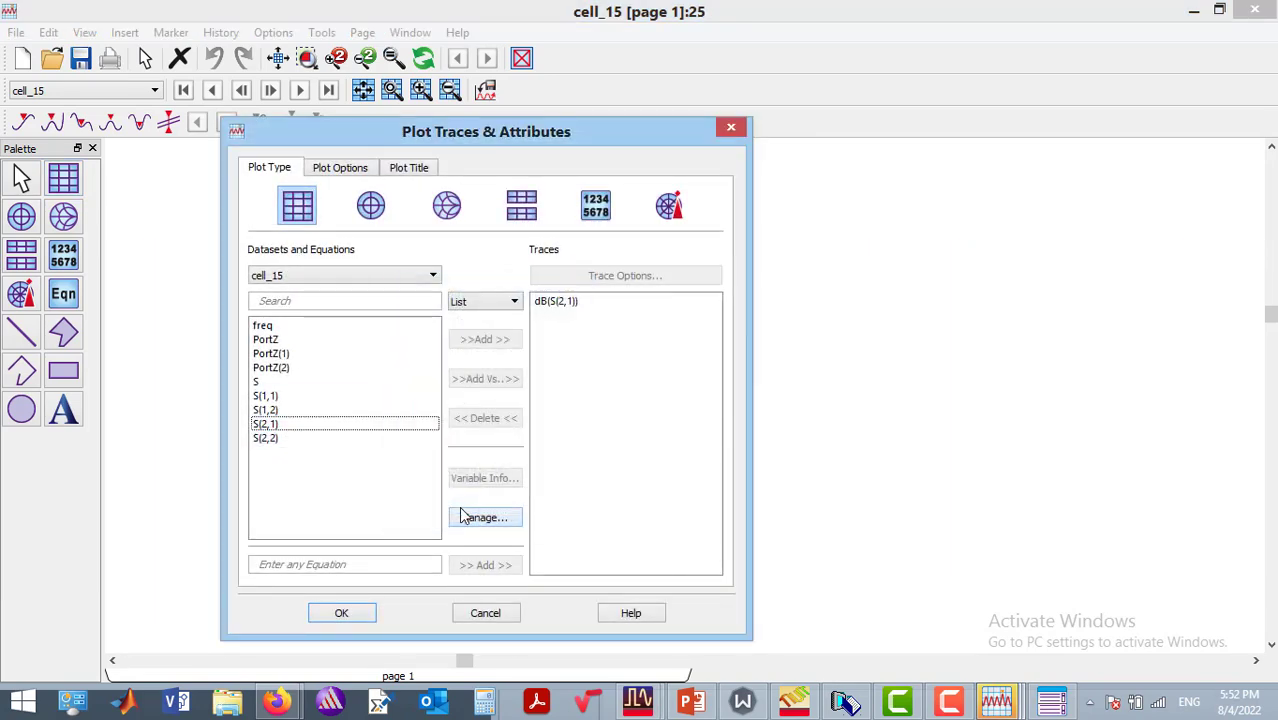
pyautogui.doubleClick(295, 398)
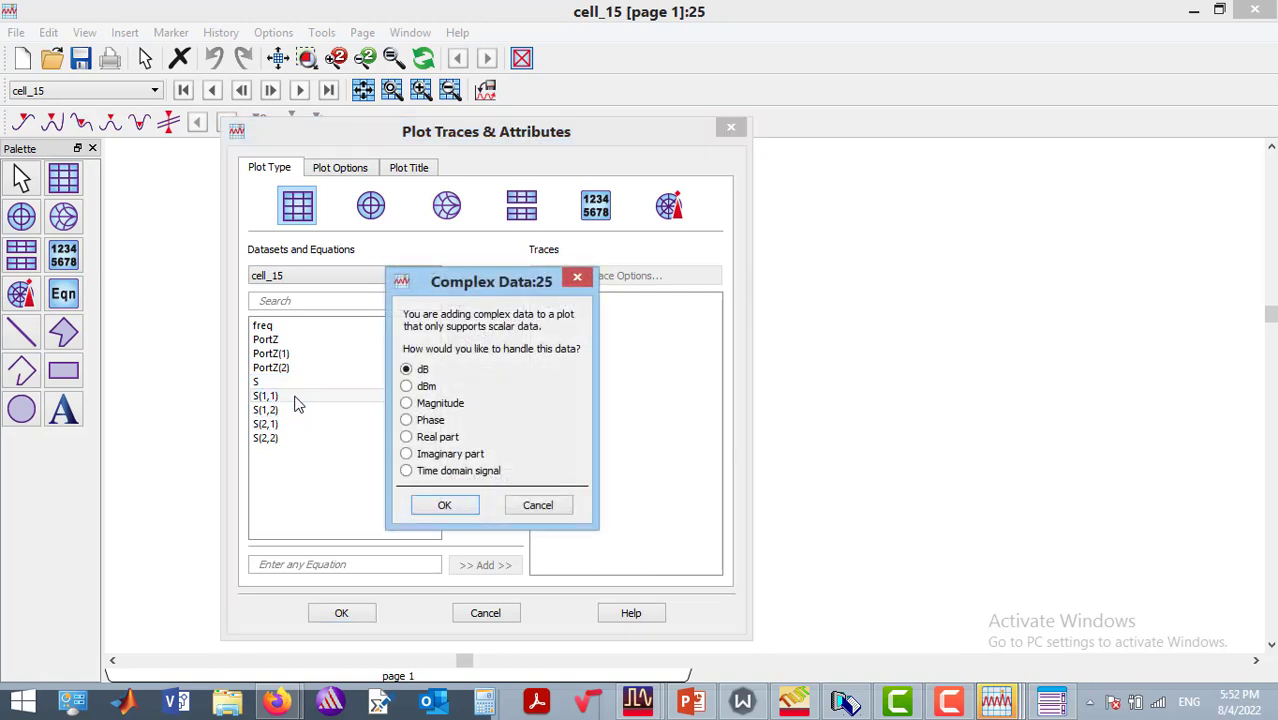
pyautogui.click(446, 506)
pyautogui.click(342, 612)
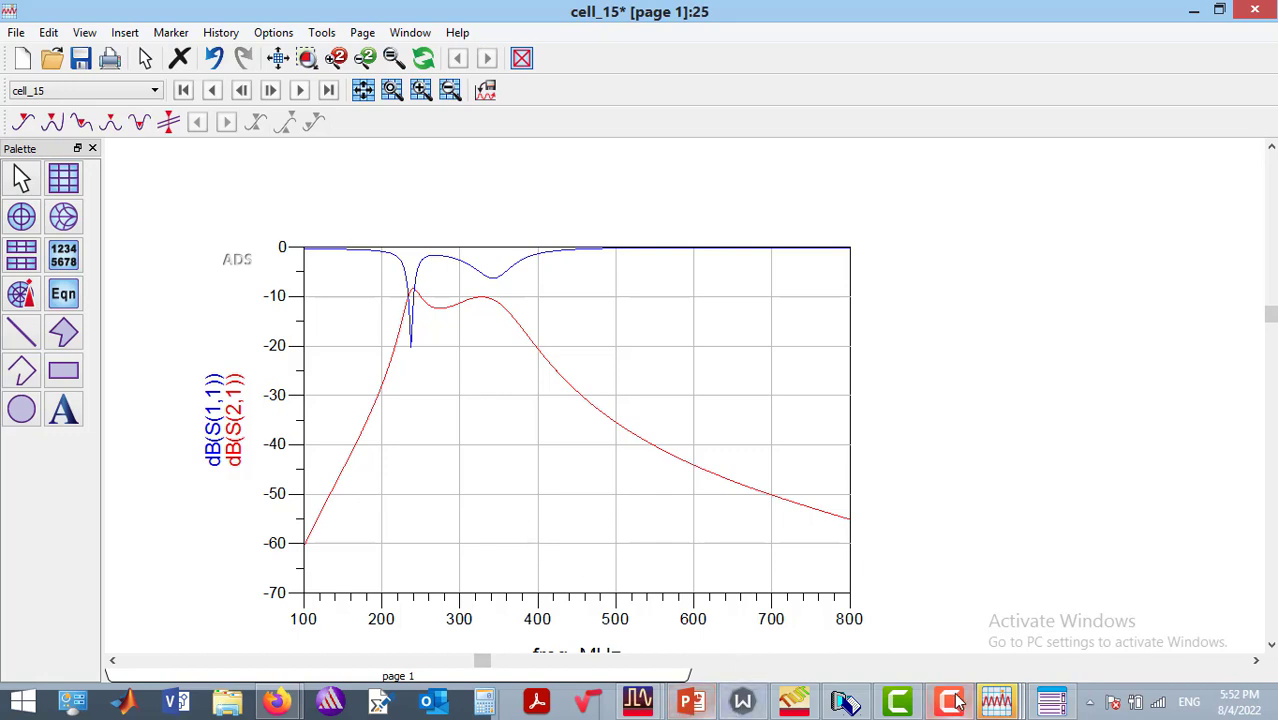
# Switch to Genesys, view the Filter1_Response graph for comparison, and return to the cell_15 data display.
pyautogui.click(1010, 703)
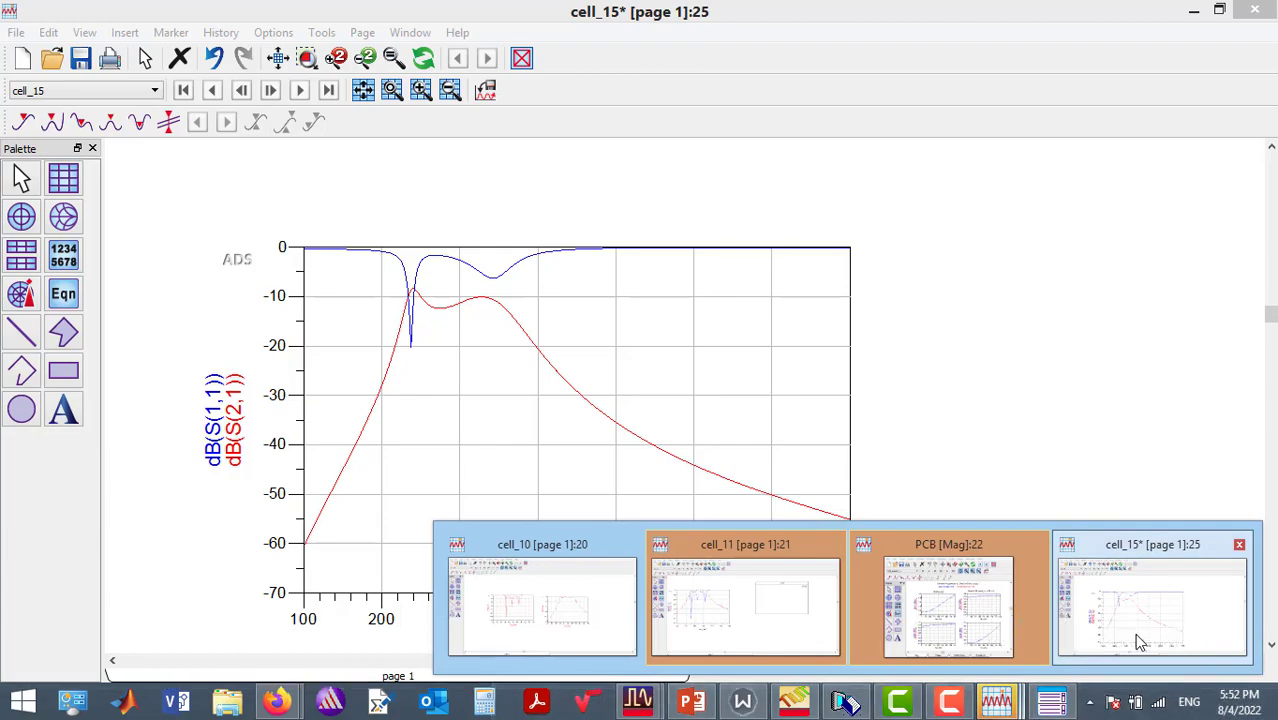
pyautogui.click(1138, 637)
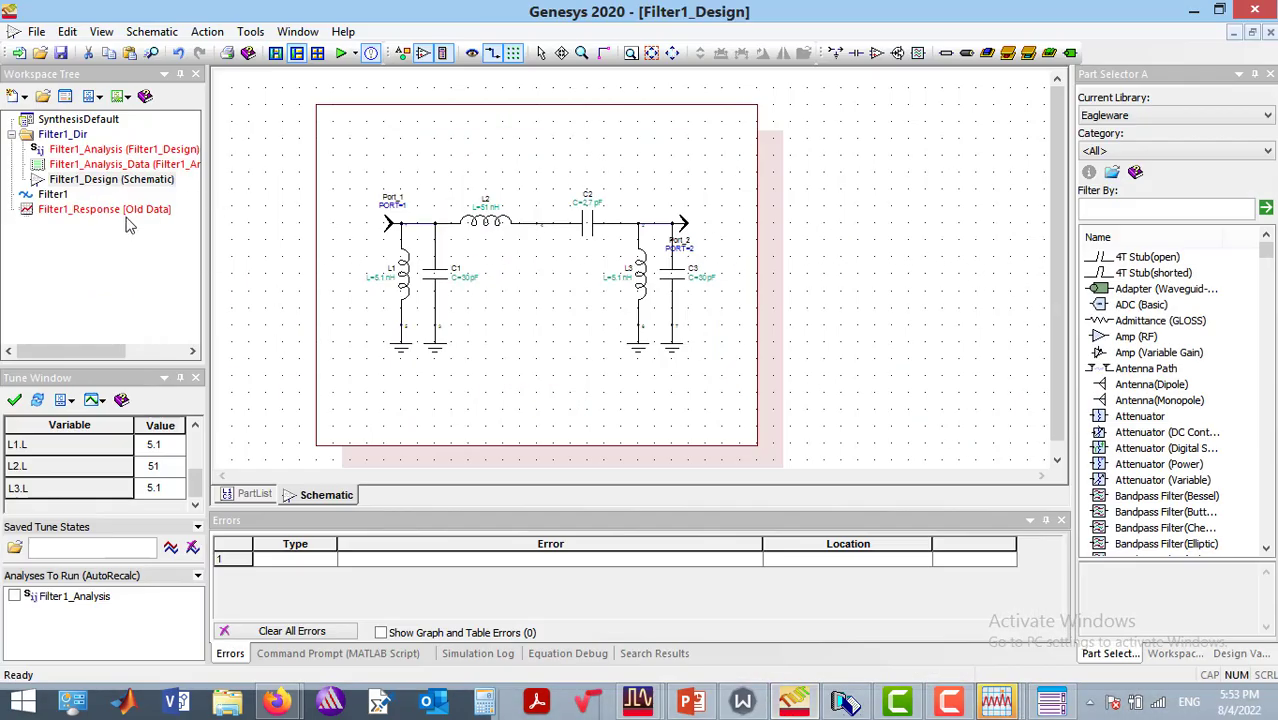
pyautogui.doubleClick(128, 211)
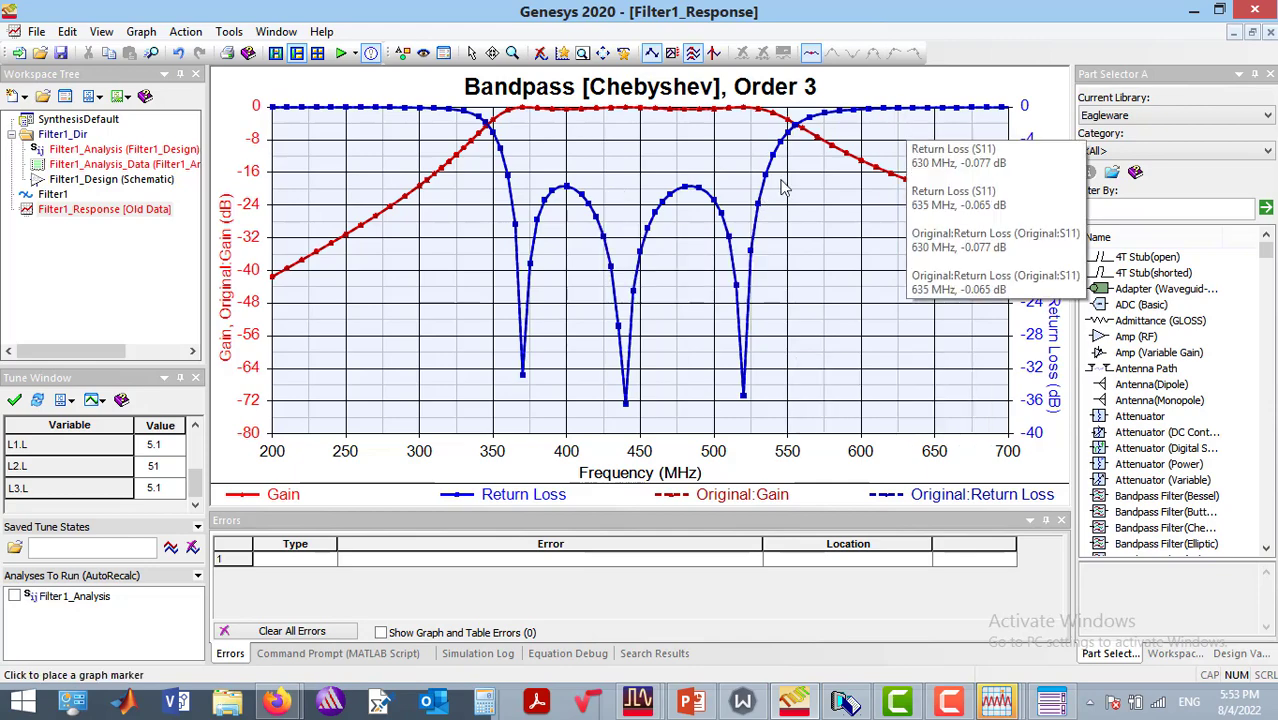
pyautogui.click(1197, 11)
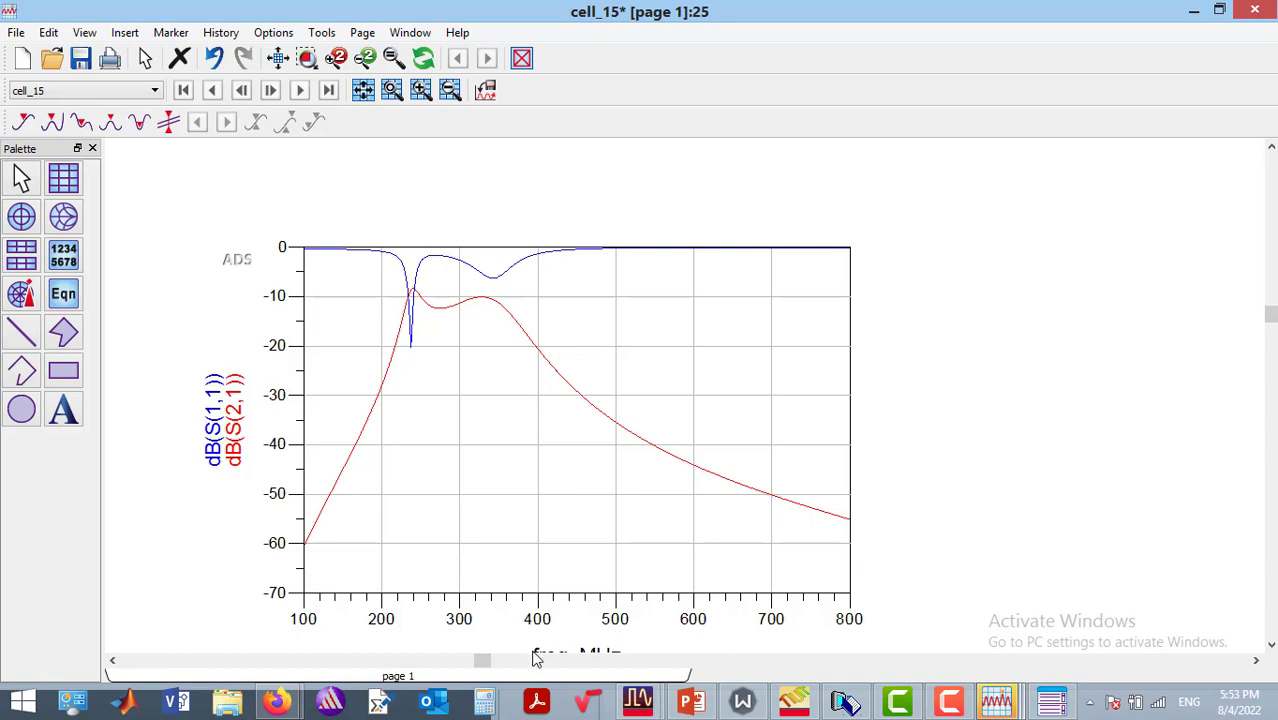
# Return to the cell_15 schematic in ADS and bring the whole circuit with its simulation controller into view.
pyautogui.moveTo(641, 707)
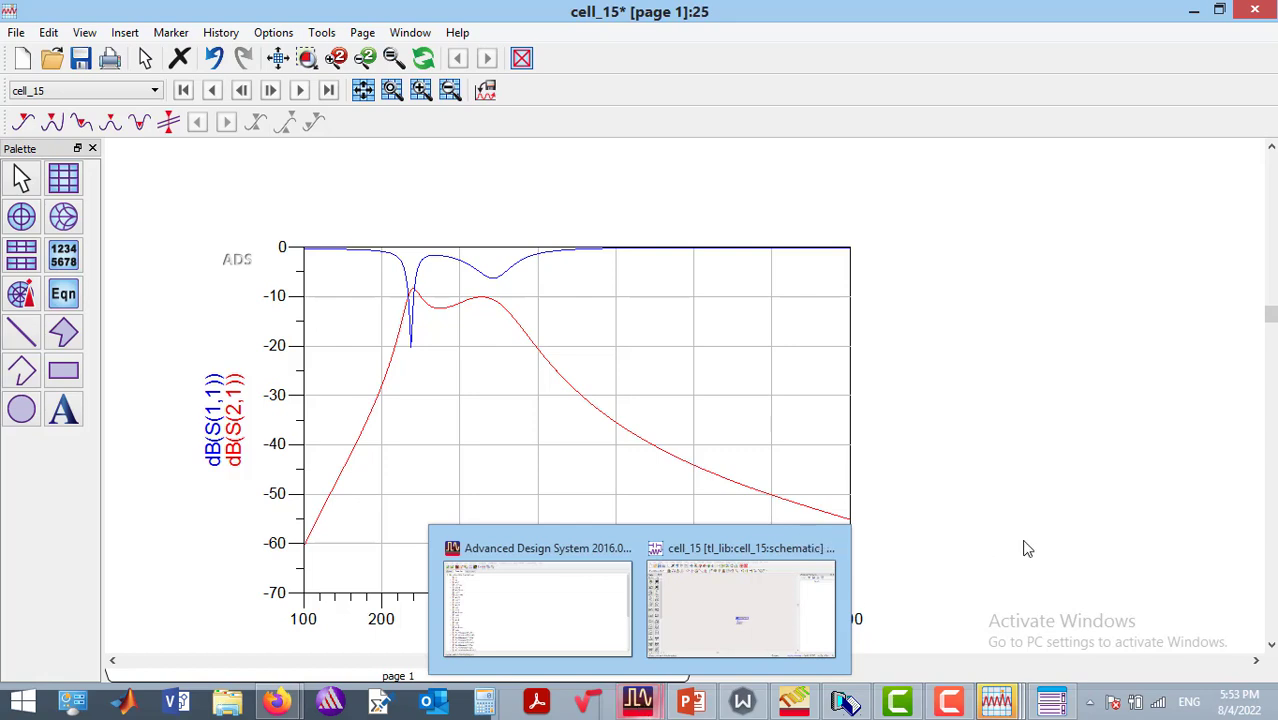
pyautogui.click(640, 702)
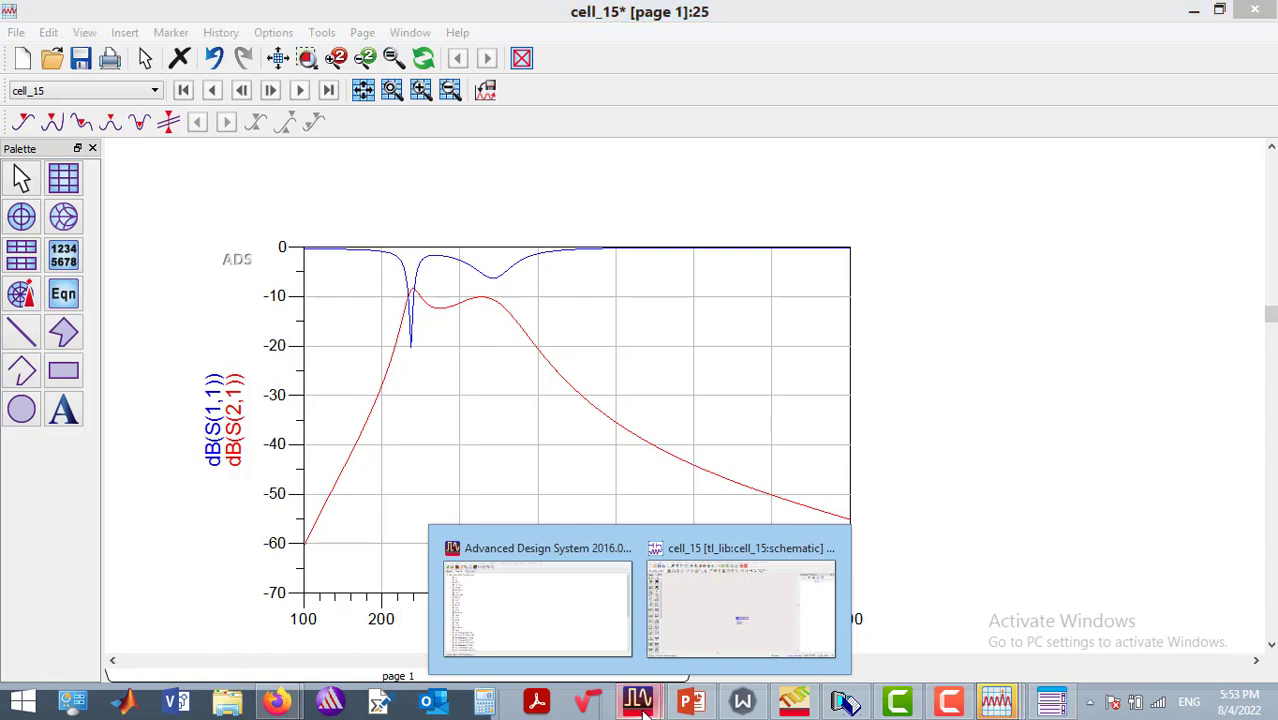
pyautogui.click(1004, 562)
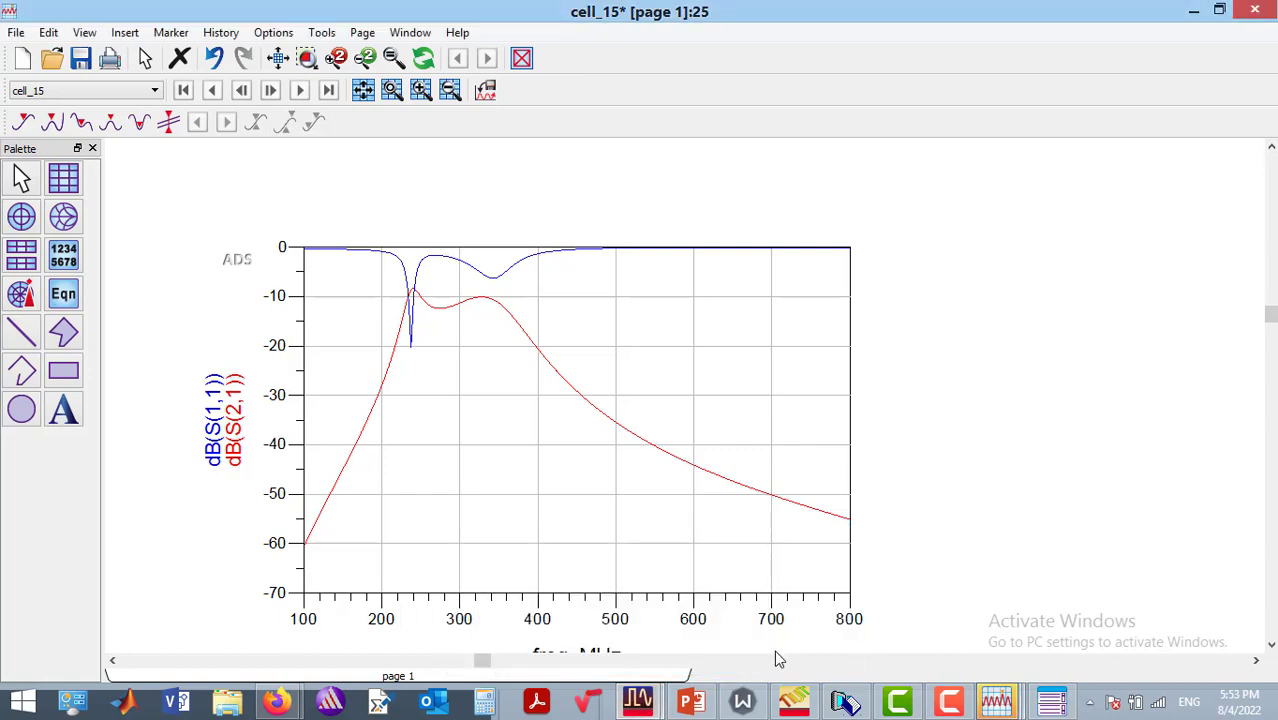
pyautogui.click(640, 702)
pyautogui.click(773, 585)
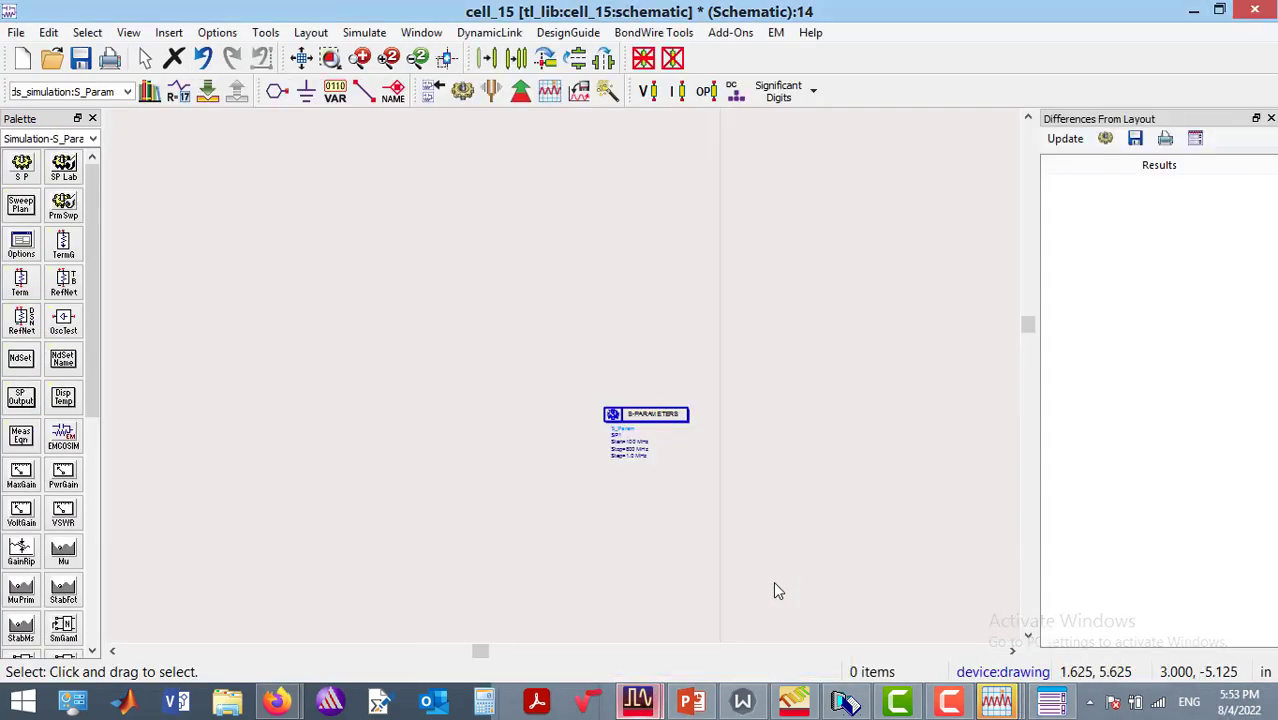
pyautogui.click(418, 58)
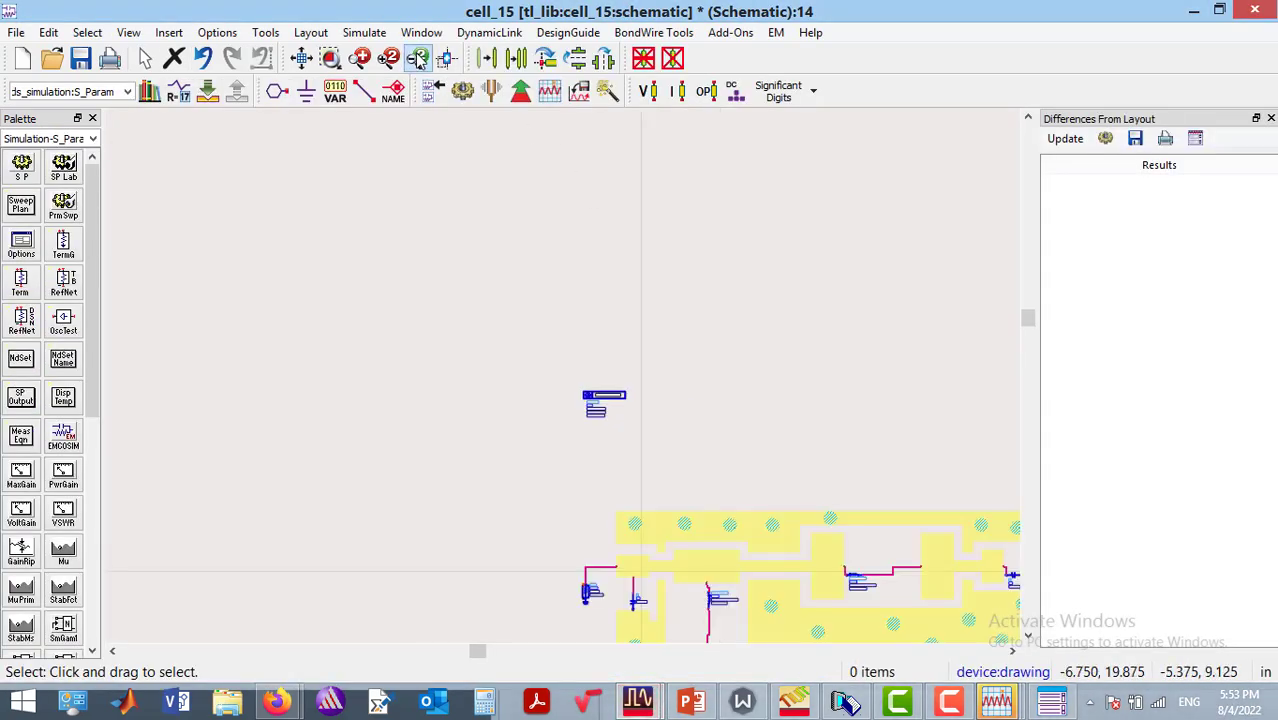
pyautogui.click(418, 58)
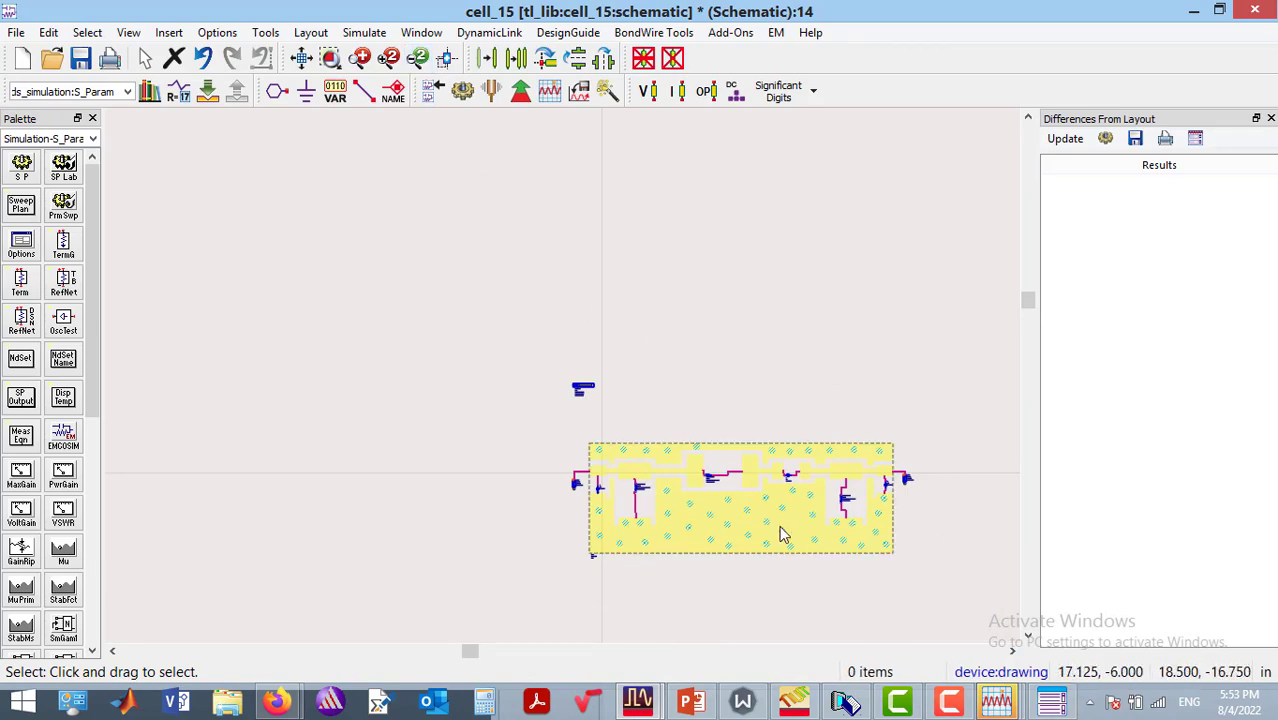
pyautogui.click(331, 60)
pyautogui.click(557, 420)
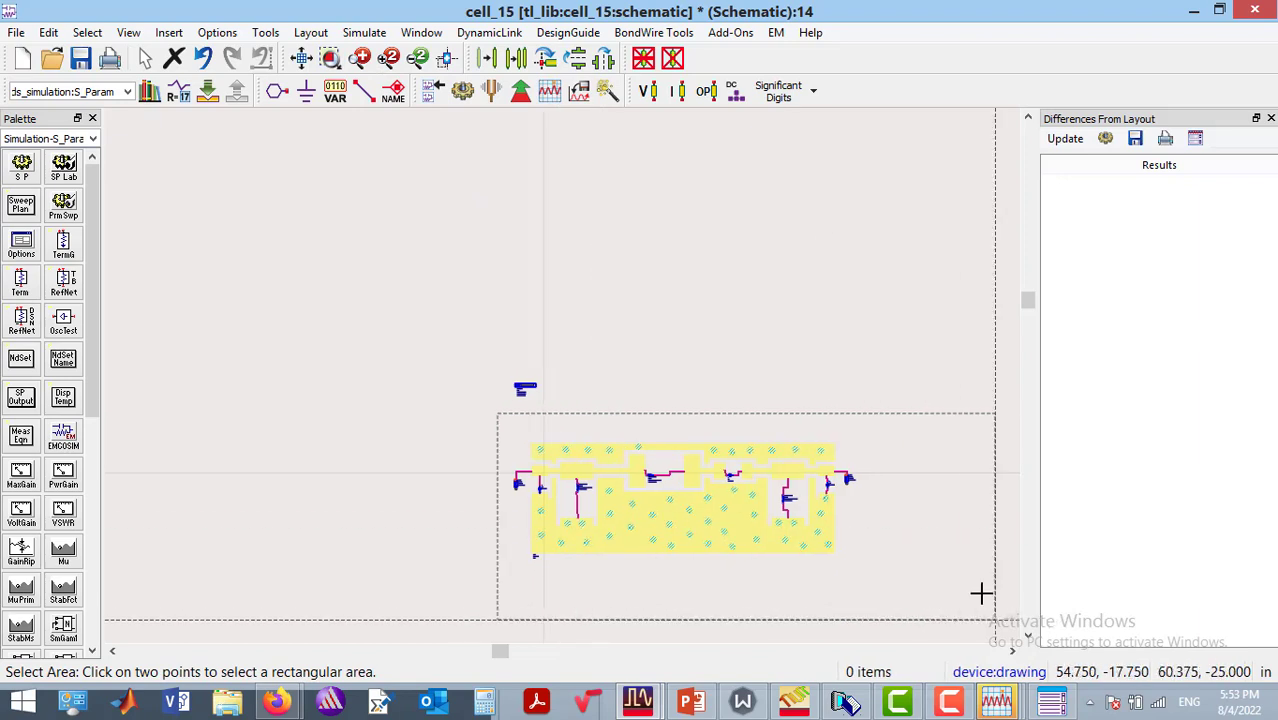
pyautogui.click(860, 581)
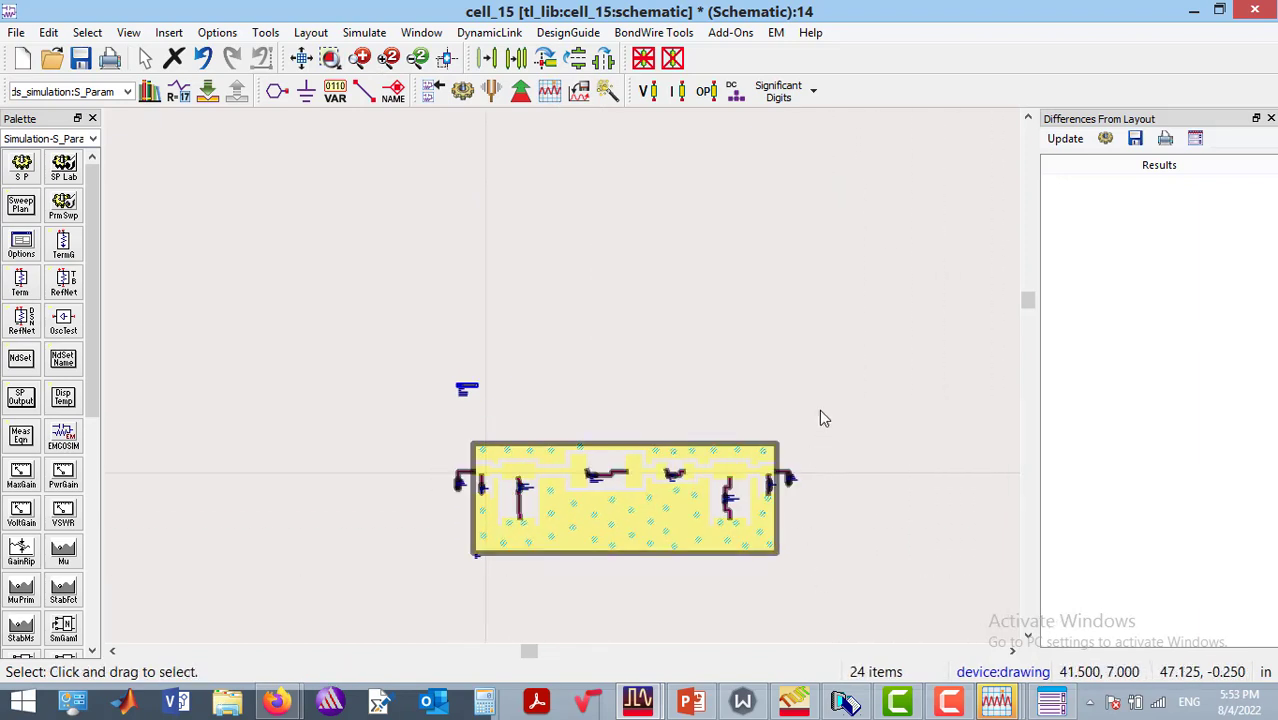
pyautogui.click(579, 198)
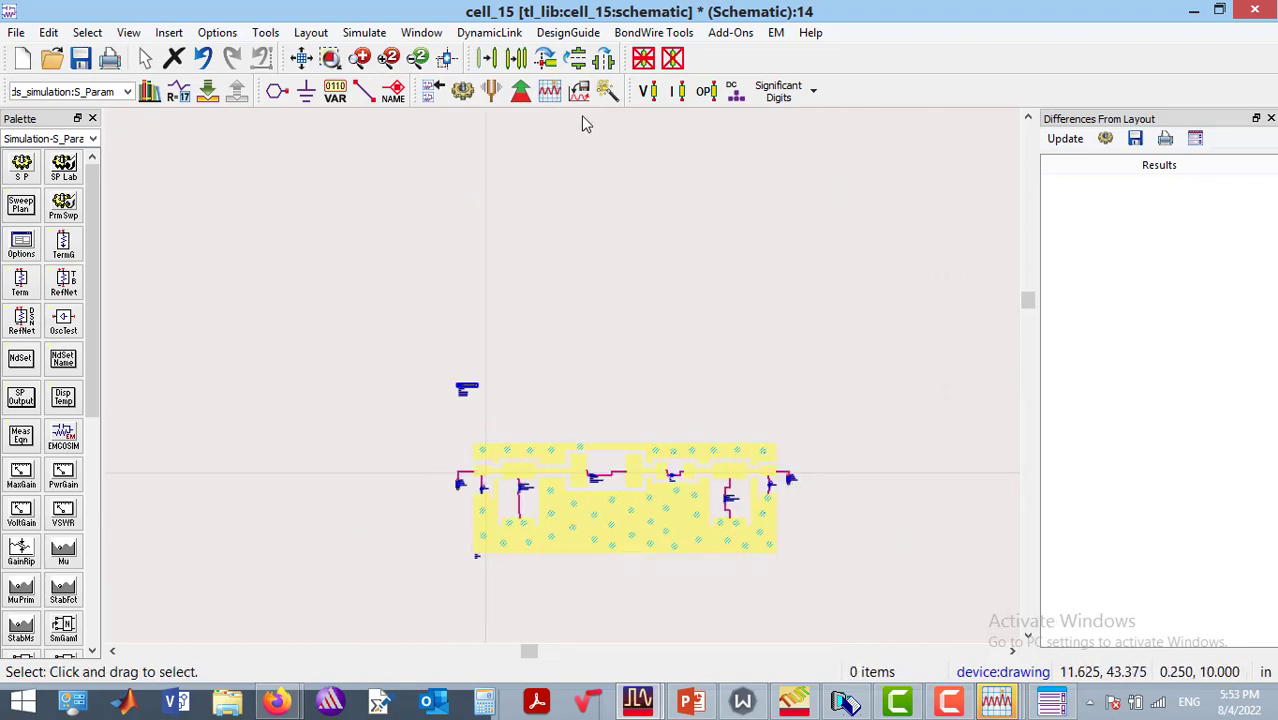
# Enable tuning of the capacitance of C1, C2 and C3 in the simulation variables setup.
pyautogui.click(364, 33)
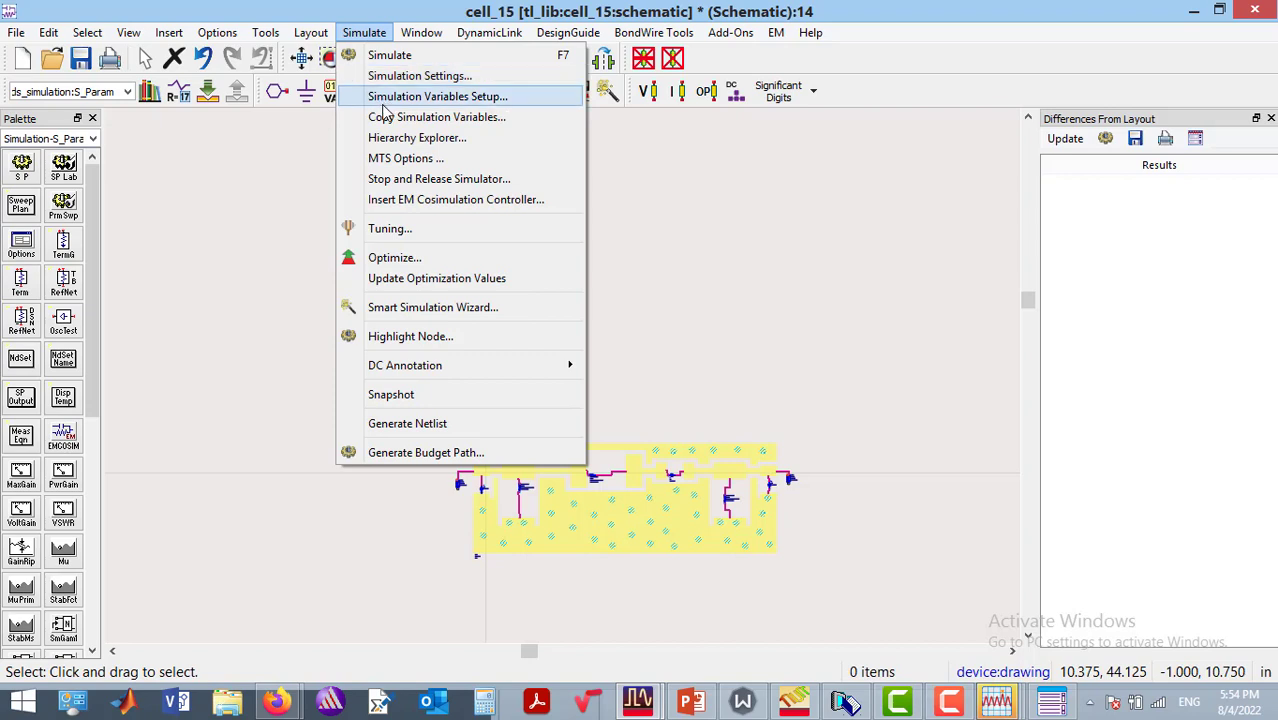
pyautogui.click(434, 103)
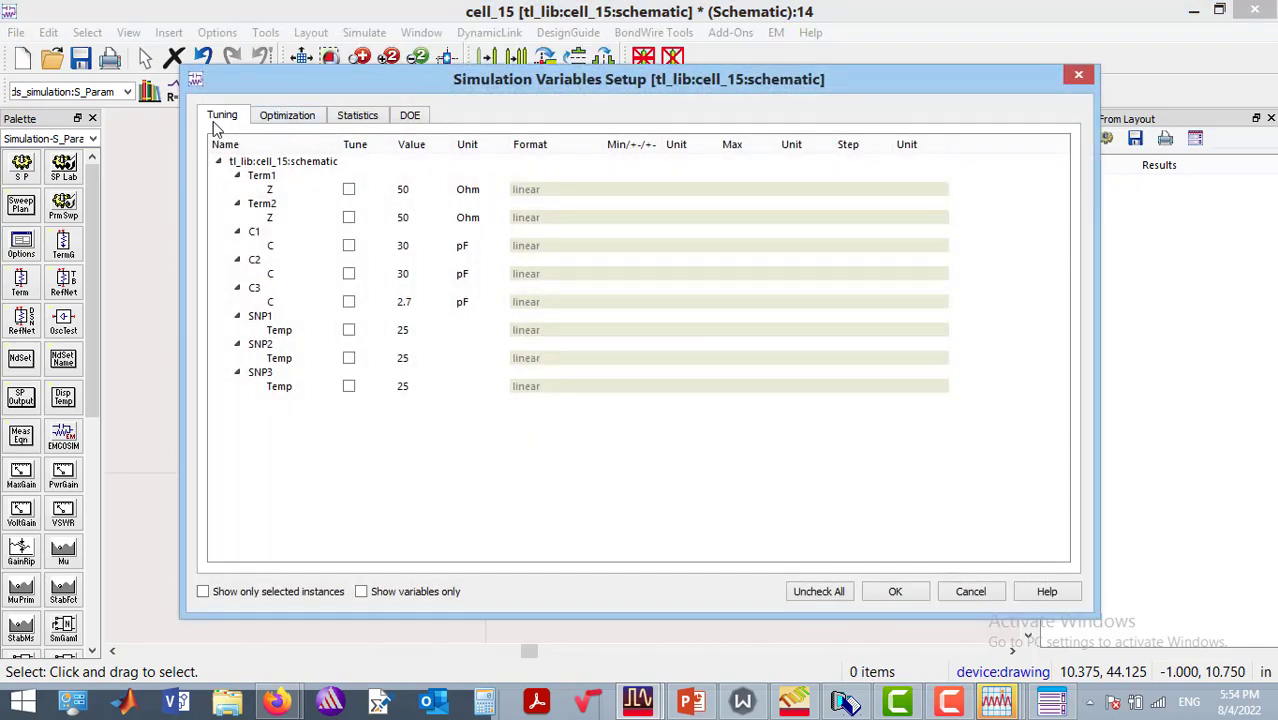
pyautogui.click(348, 245)
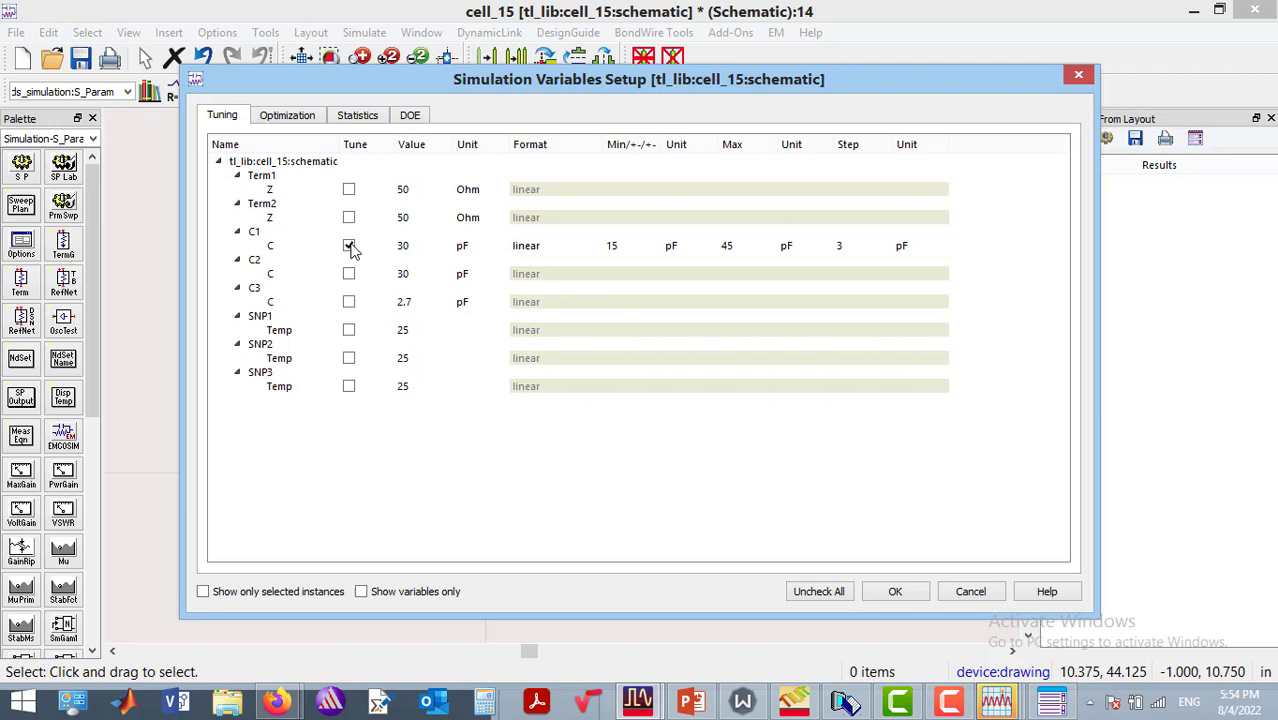
pyautogui.click(348, 273)
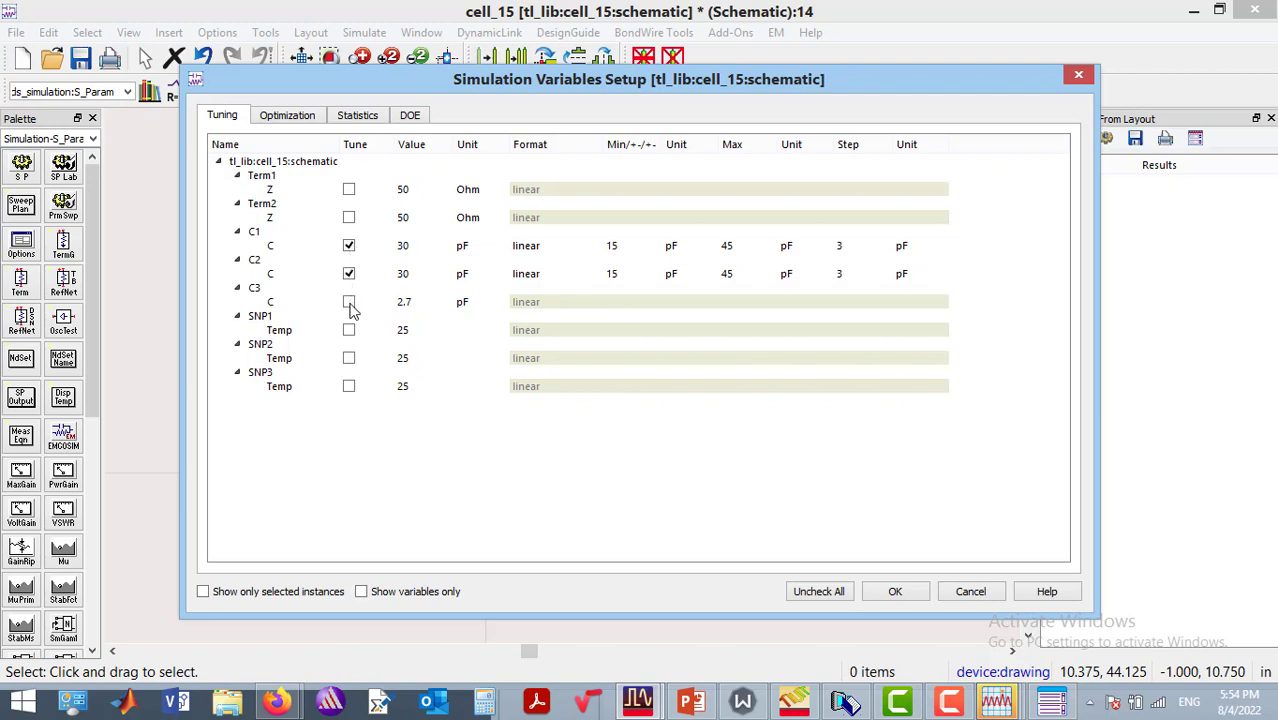
pyautogui.click(349, 302)
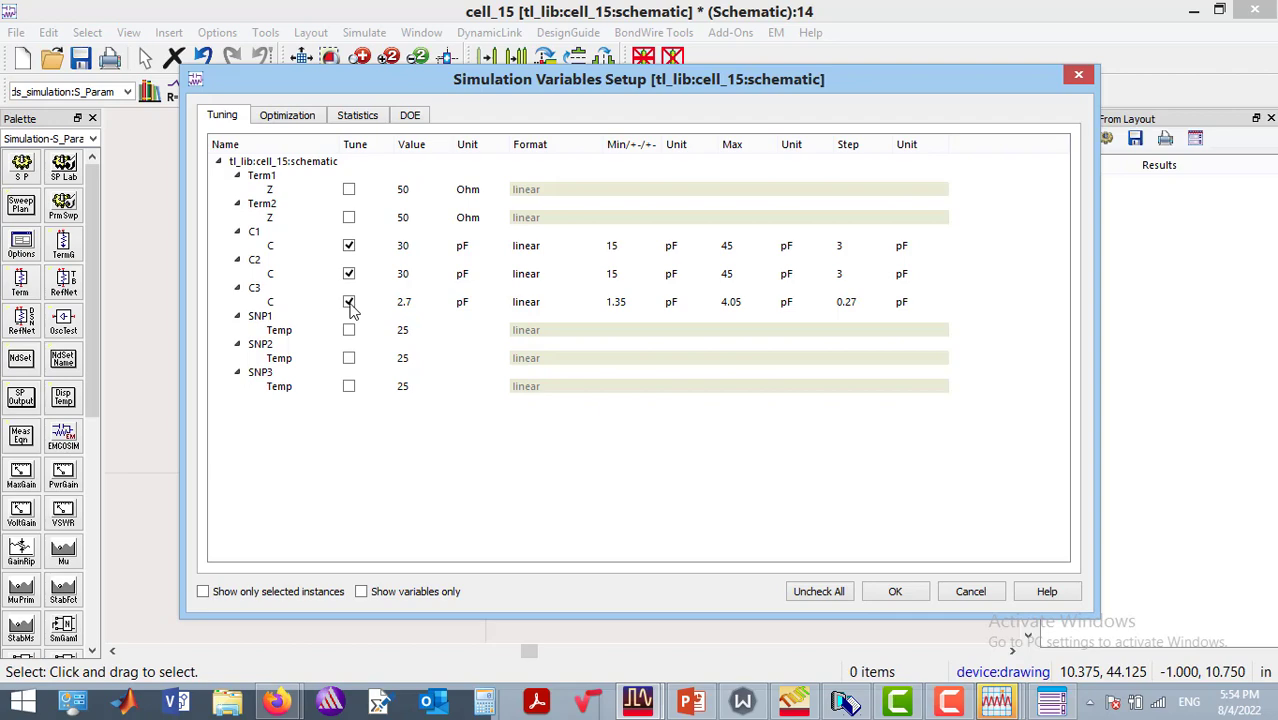
pyautogui.click(909, 595)
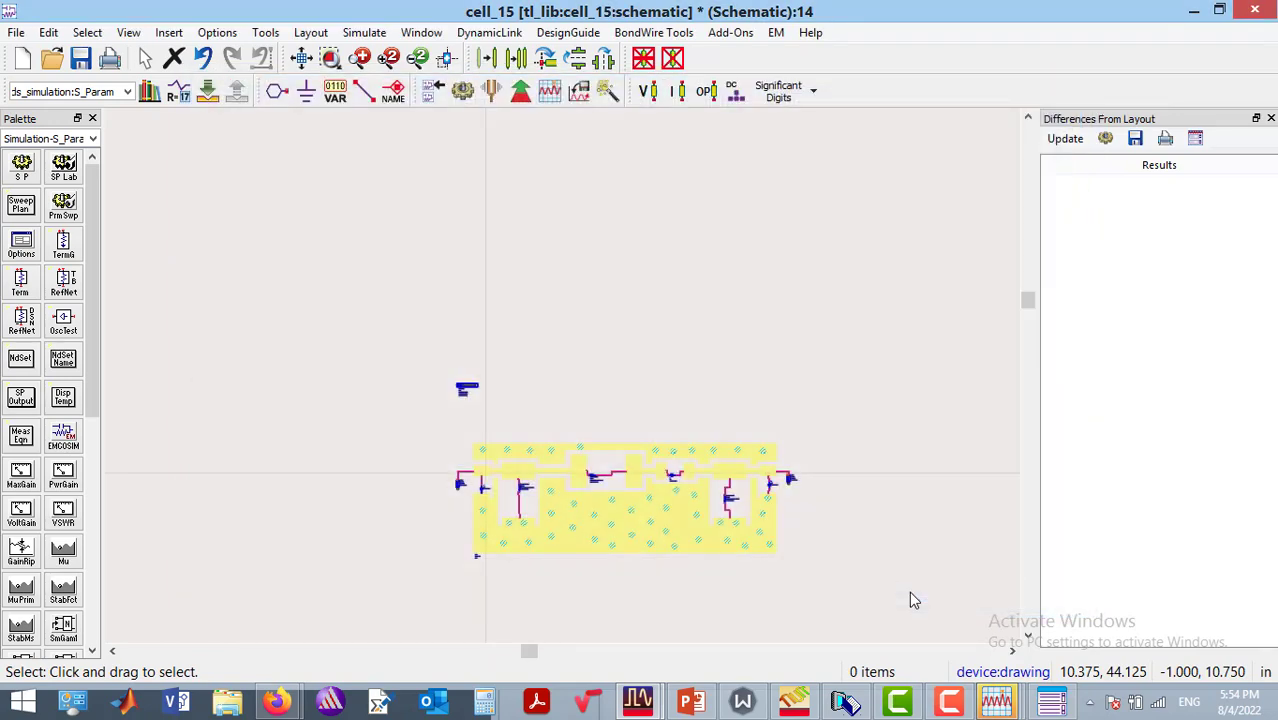
# Start tuning and place the Tune Parameters dialog over the cell_15 data display so the response curves can be seen.
pyautogui.click(492, 91)
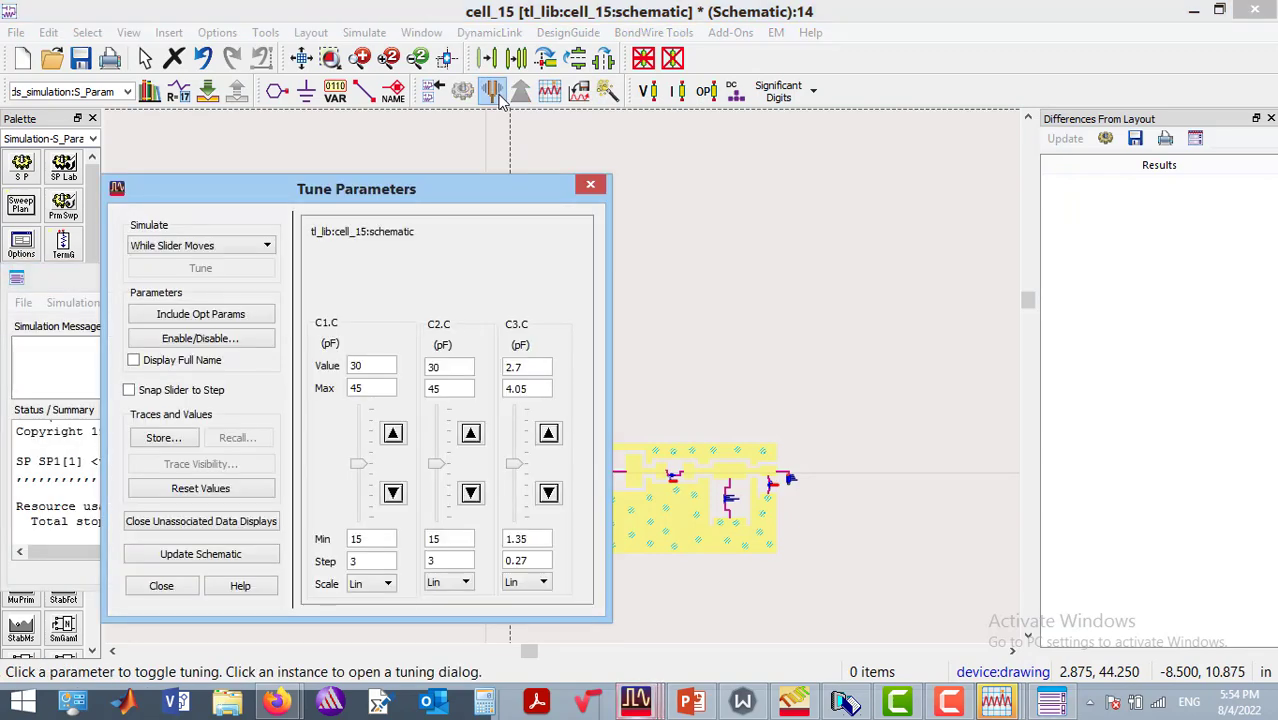
pyautogui.click(638, 705)
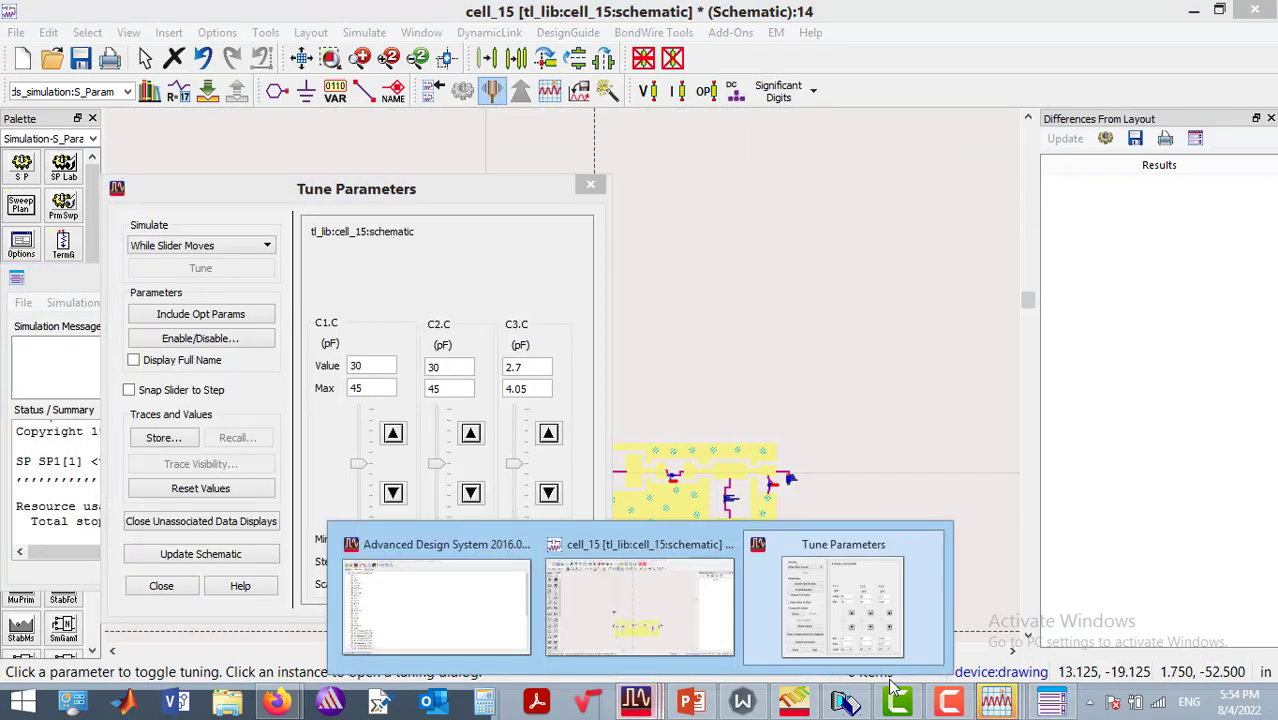
pyautogui.click(993, 704)
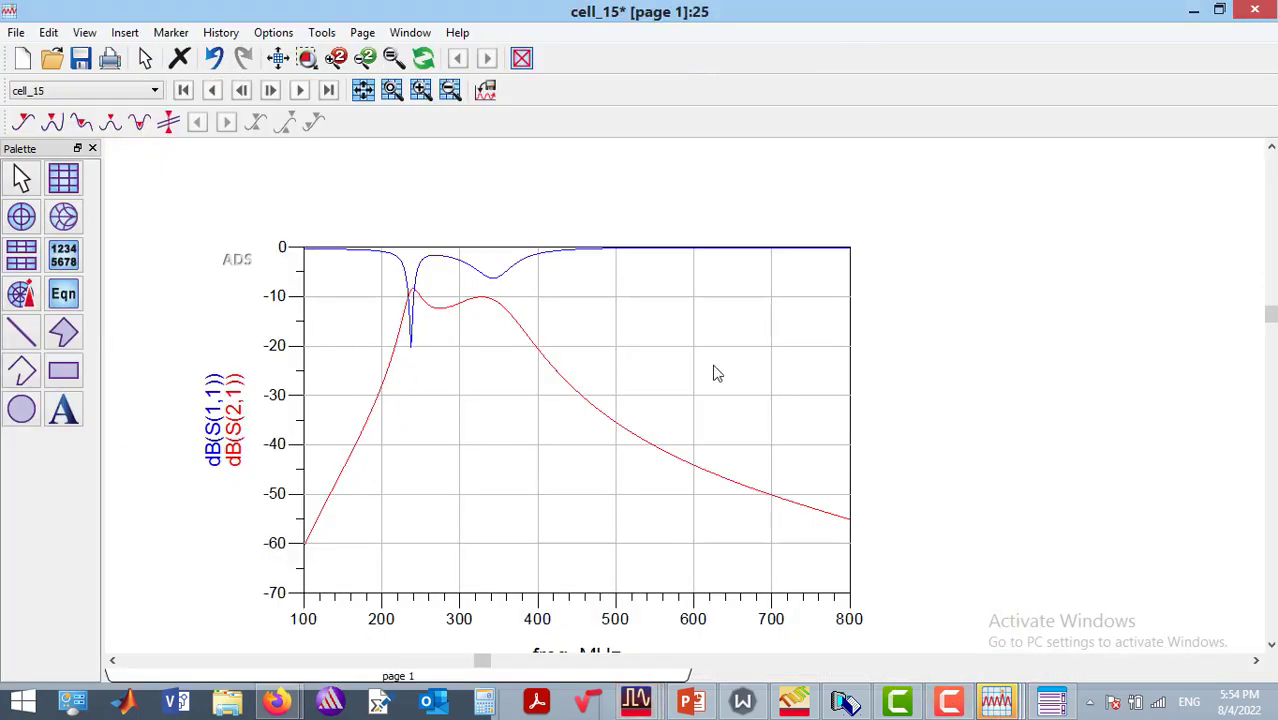
pyautogui.moveTo(636, 708)
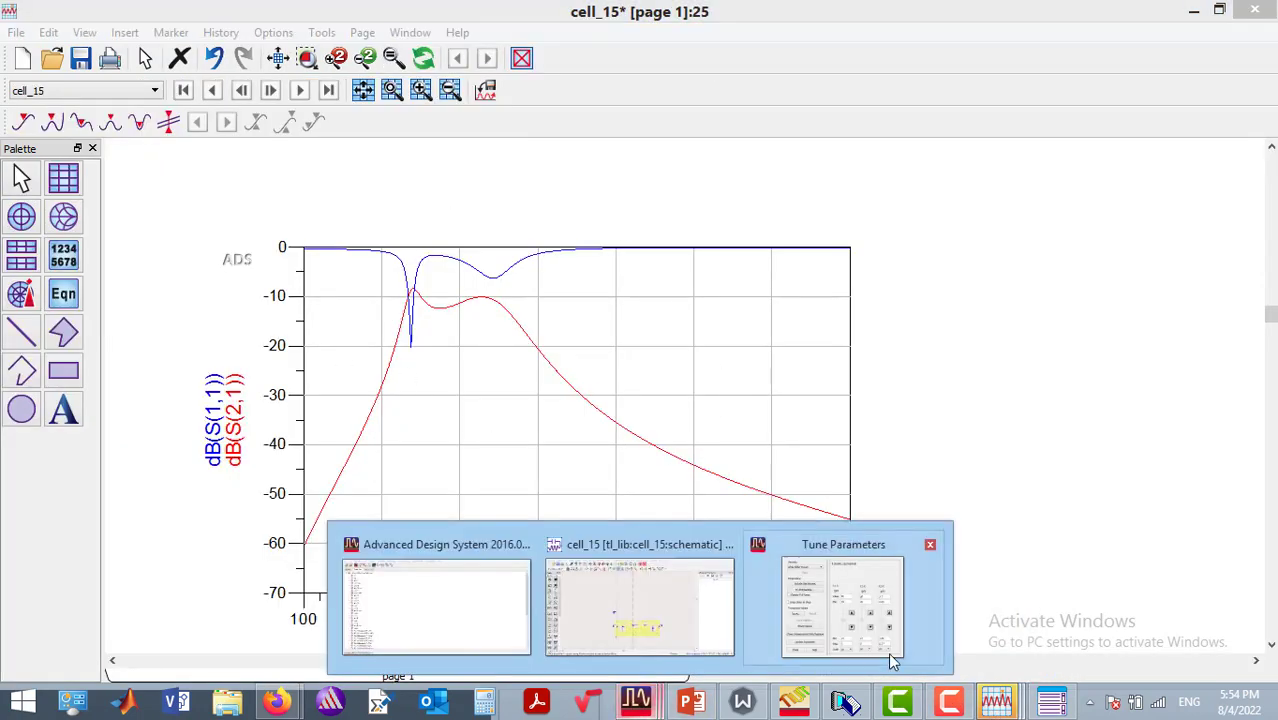
pyautogui.click(868, 650)
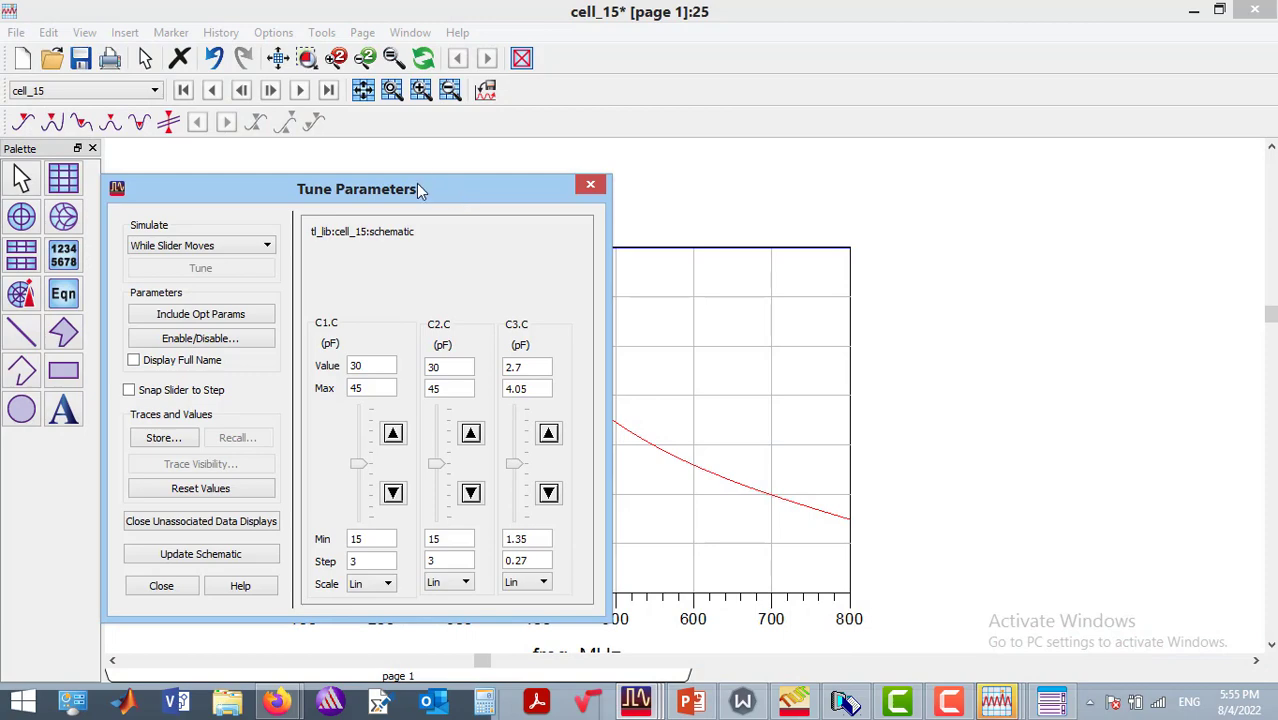
pyautogui.moveTo(458, 195); pyautogui.dragTo(1025, 142)
# Tune C1 to 41.7 pF, C2 to 42.6 pF and C3 to 1.431 pF.
pyautogui.moveTo(942, 420); pyautogui.dragTo(938, 374)
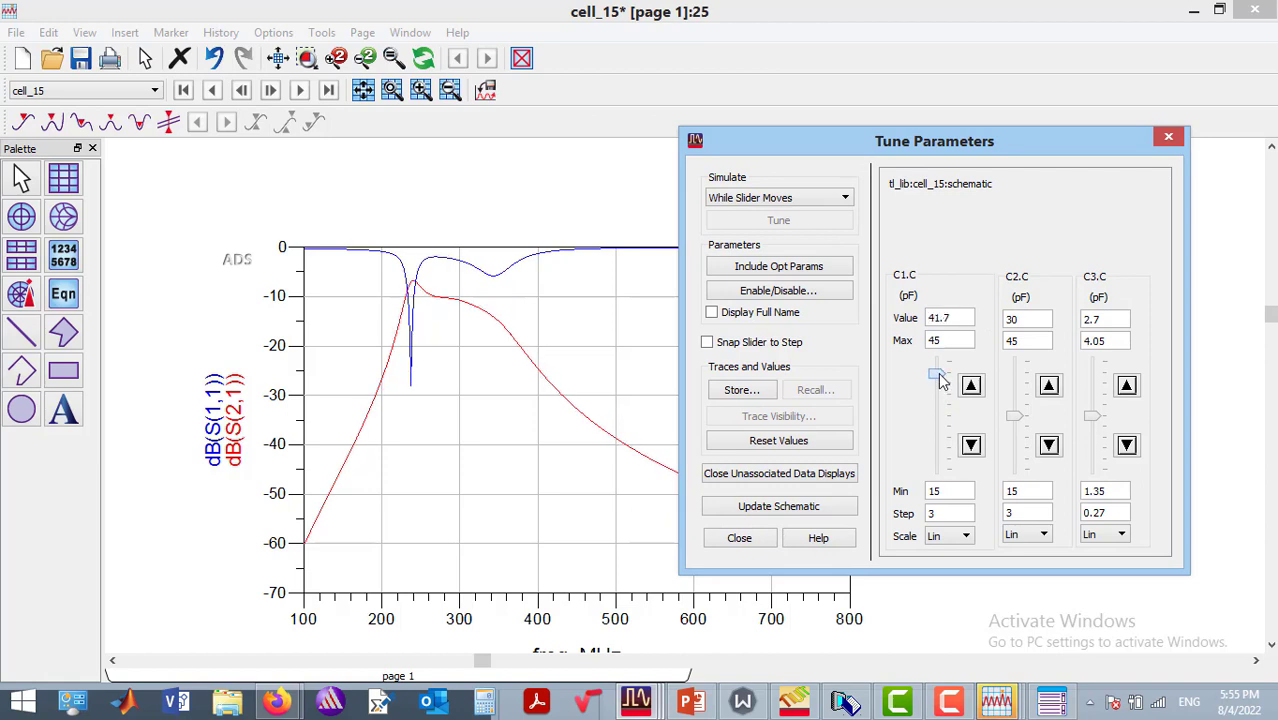
pyautogui.moveTo(1100, 424)
pyautogui.mouseDown()
pyautogui.moveTo(1096, 400)
pyautogui.moveTo(1092, 438)
pyautogui.mouseUp()
pyautogui.moveTo(1019, 421); pyautogui.dragTo(1015, 371)
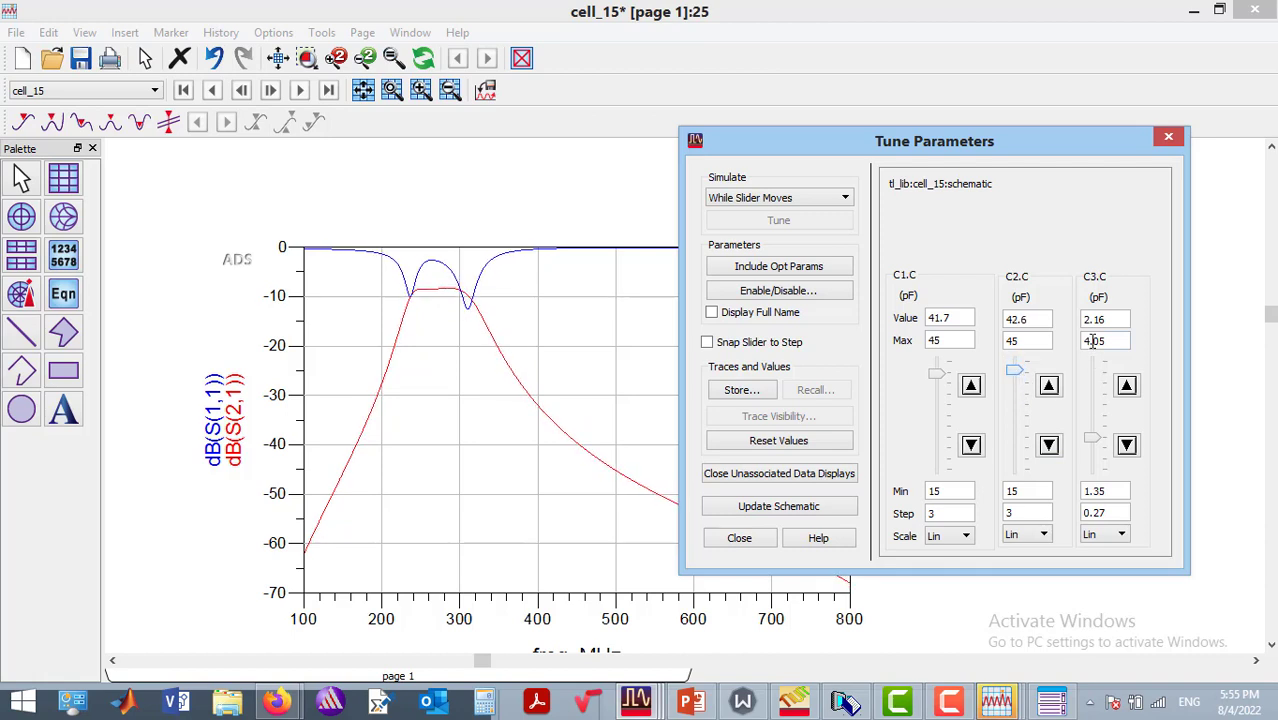
pyautogui.click(1092, 320)
pyautogui.moveTo(1097, 438); pyautogui.dragTo(1097, 472)
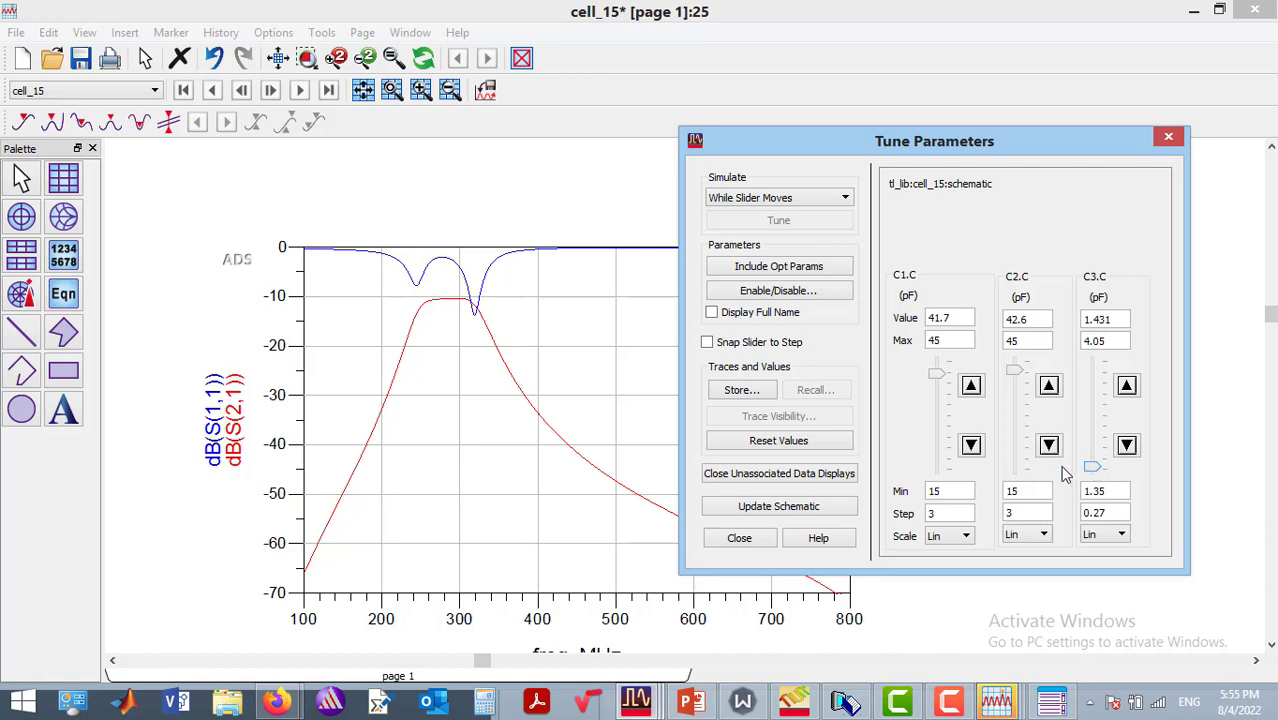
# End tuning from the cell_15 schematic, saving the tuned values back to it, and close the simulation status window.
pyautogui.moveTo(800, 706)
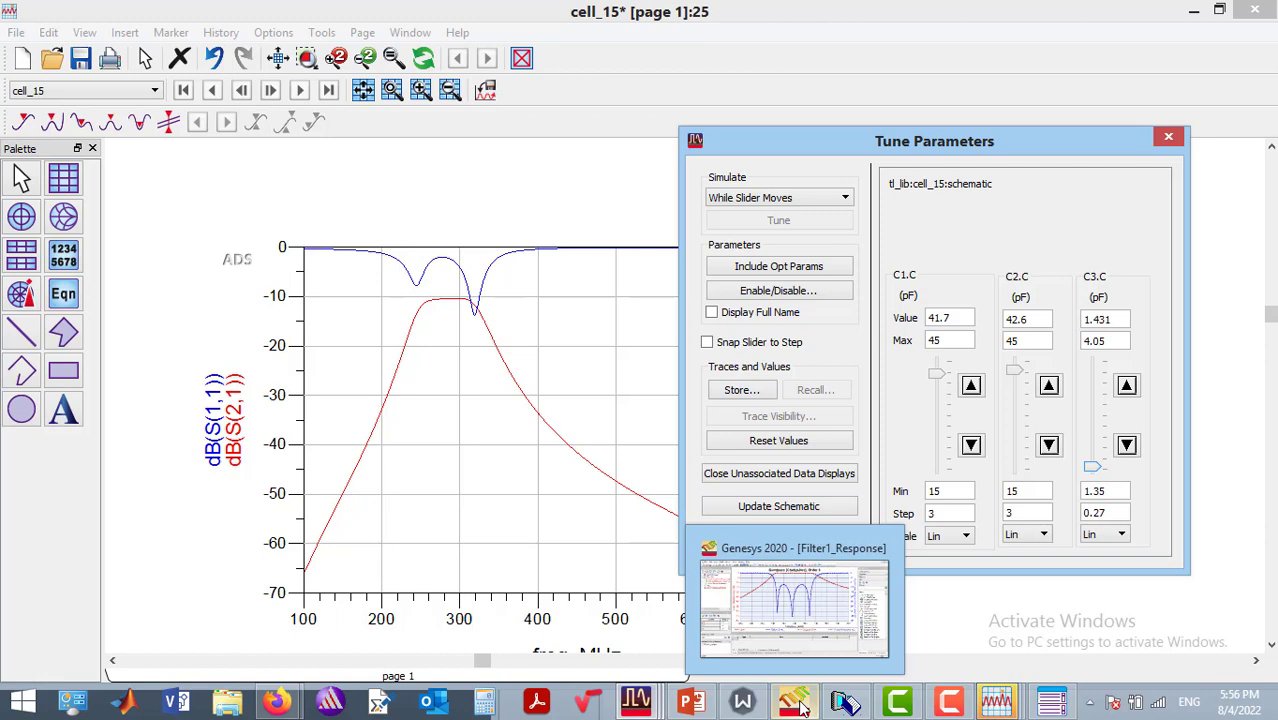
pyautogui.click(501, 488)
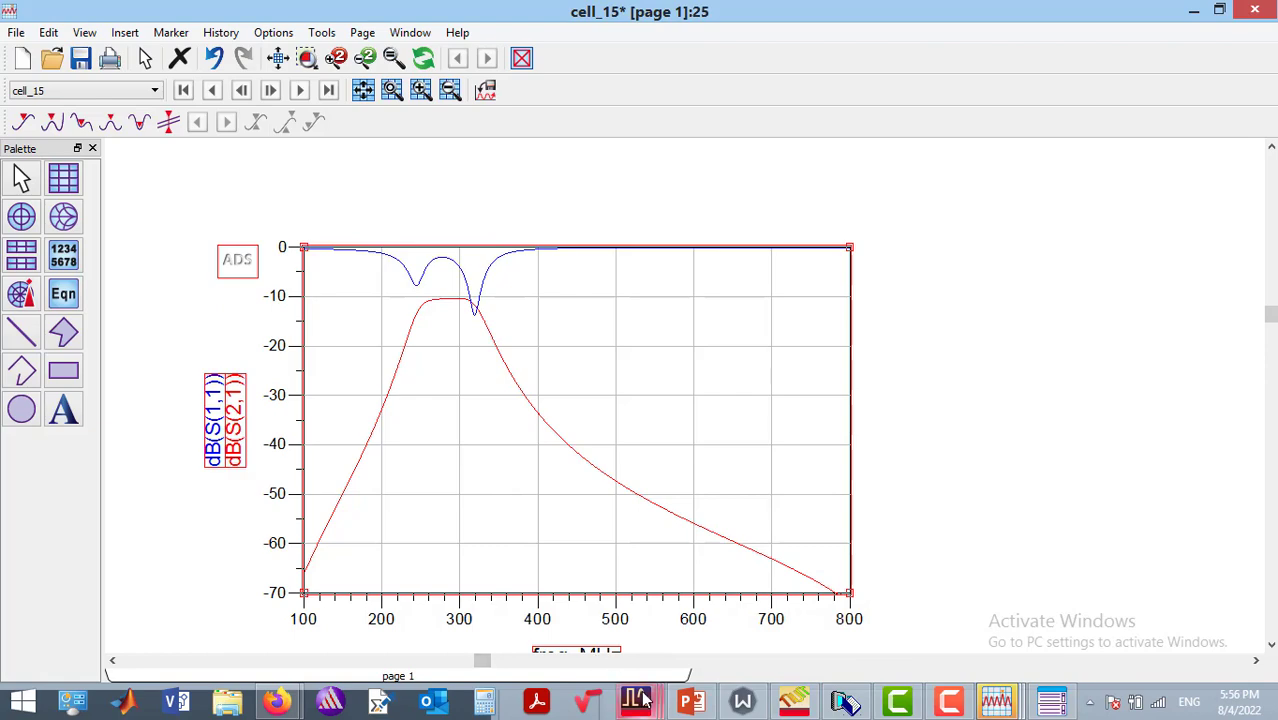
pyautogui.moveTo(643, 700)
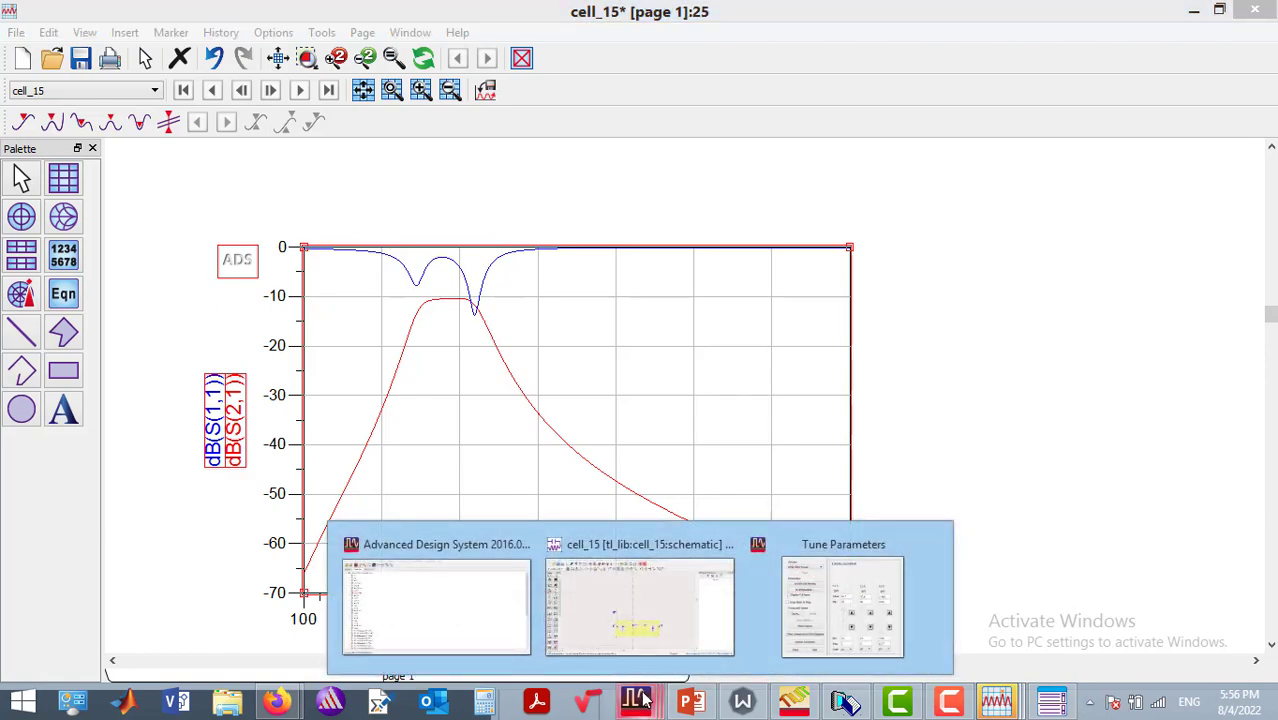
pyautogui.click(640, 605)
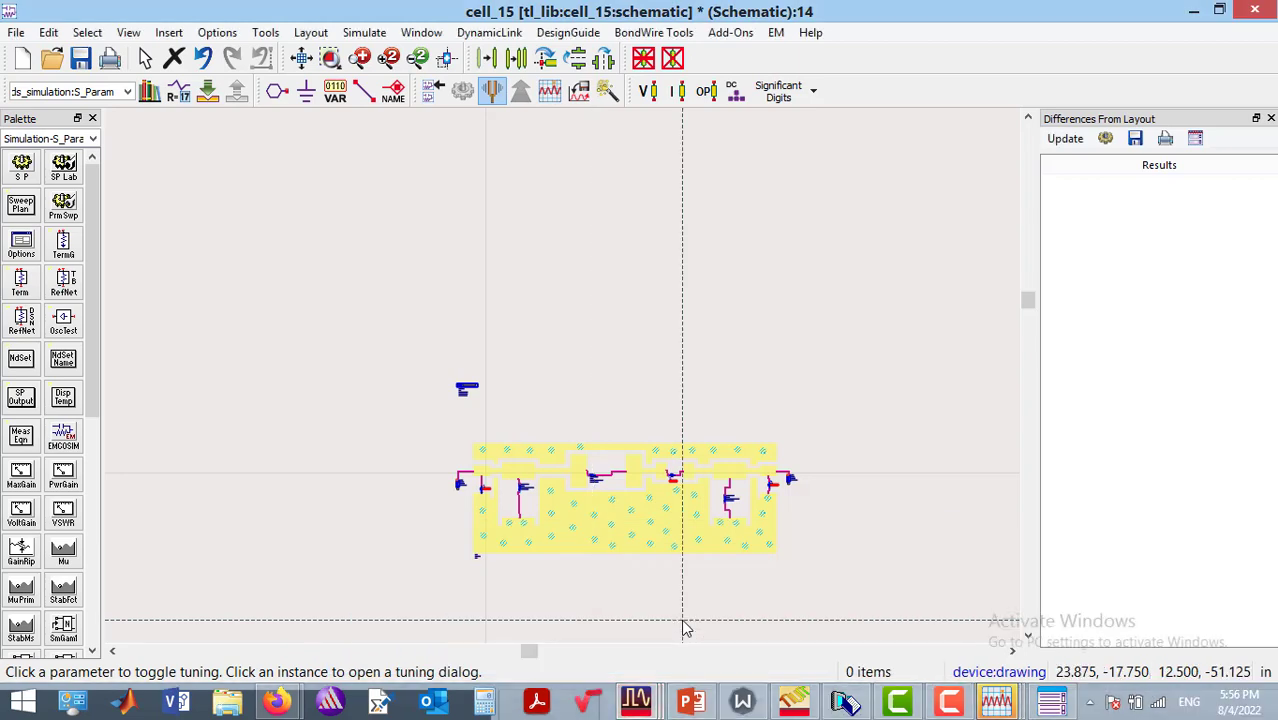
pyautogui.press('Escape')
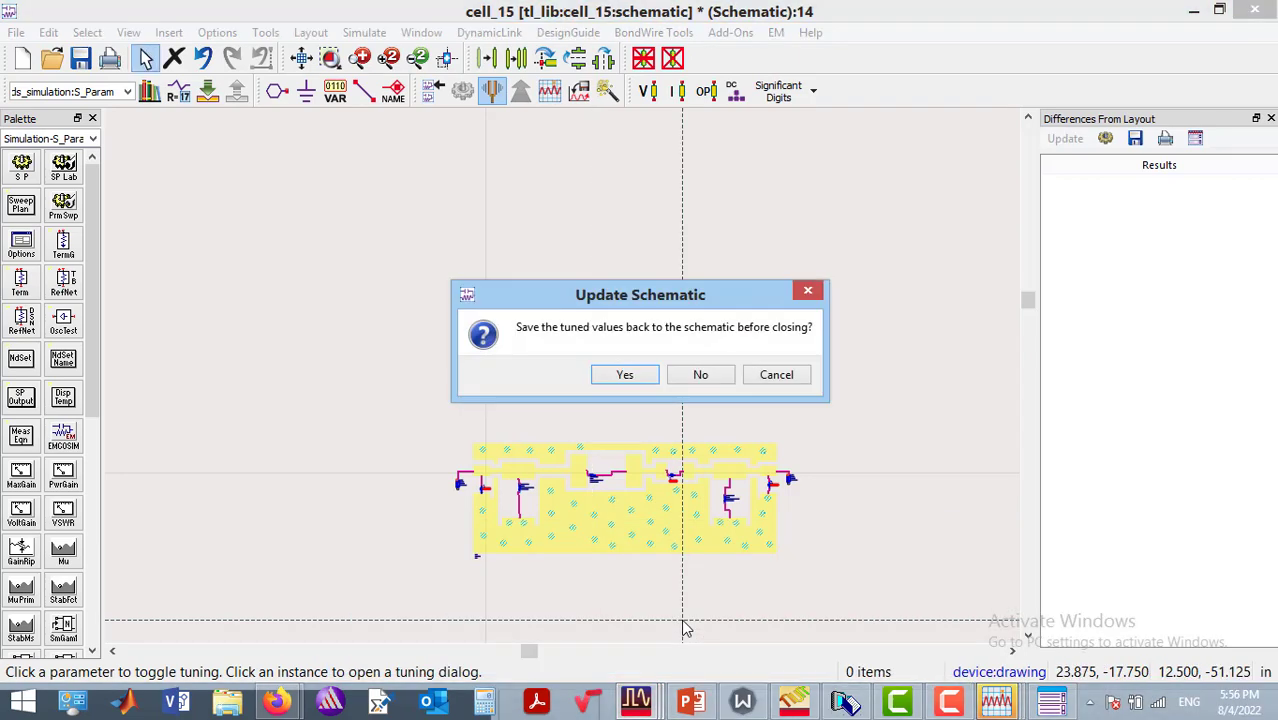
pyautogui.click(627, 374)
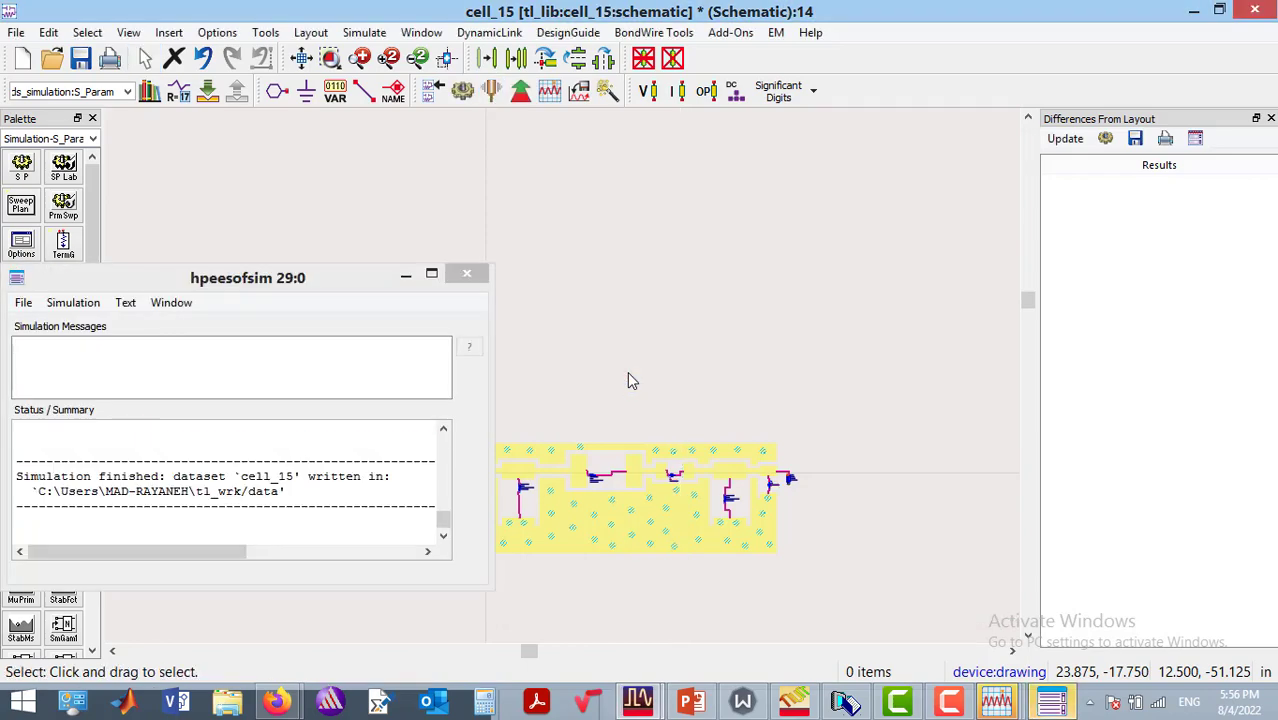
pyautogui.click(468, 277)
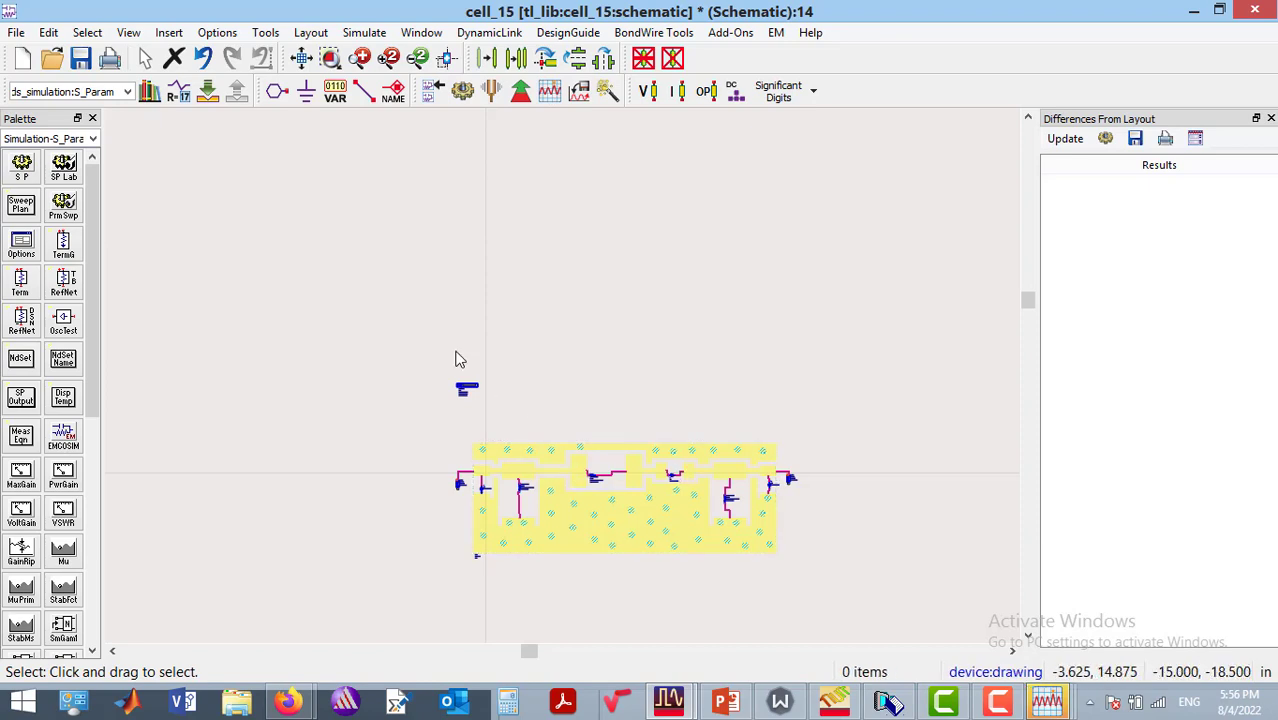
# Start LineCalc and set the component type to CPWG, closing the simulation status window.
pyautogui.click(264, 33)
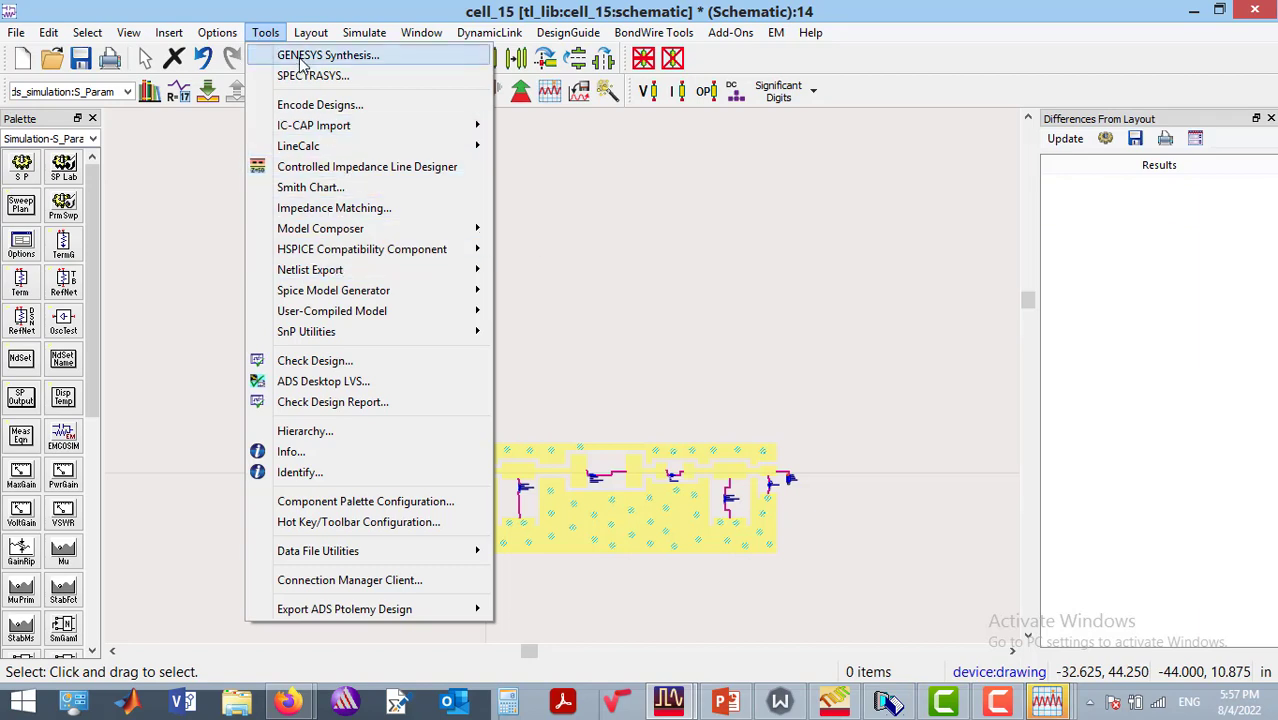
pyautogui.moveTo(303, 157)
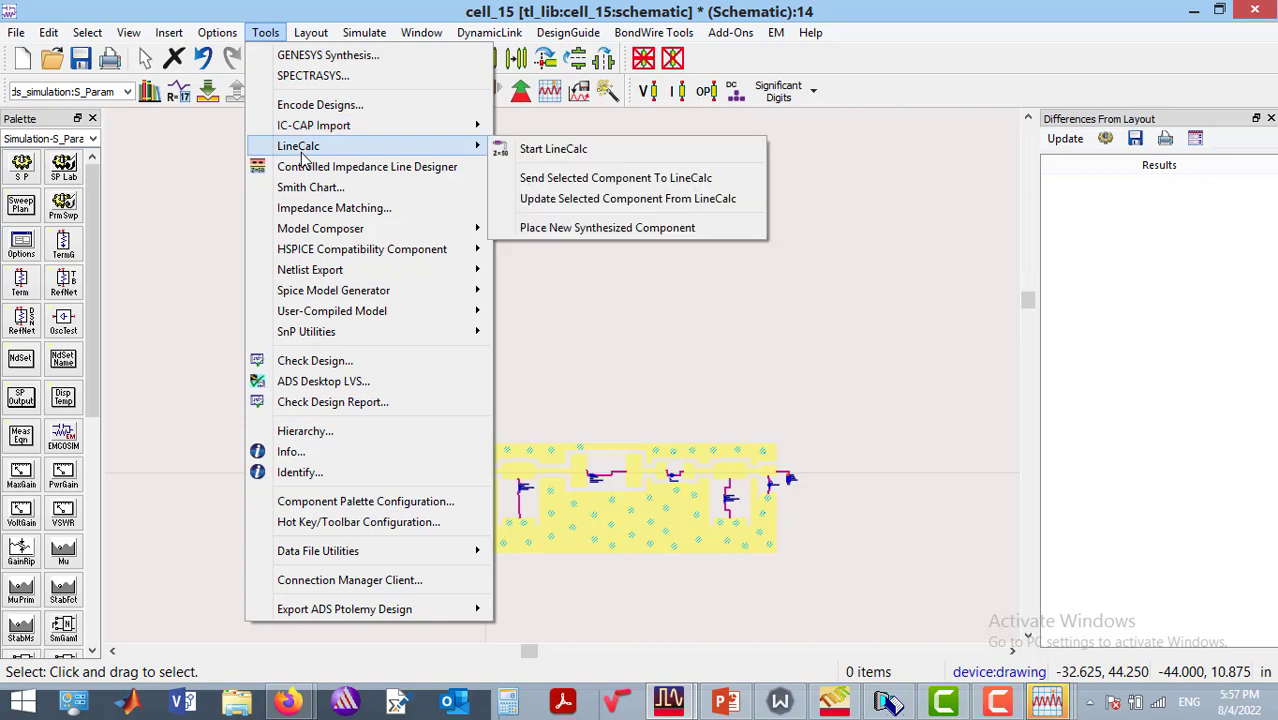
pyautogui.click(535, 155)
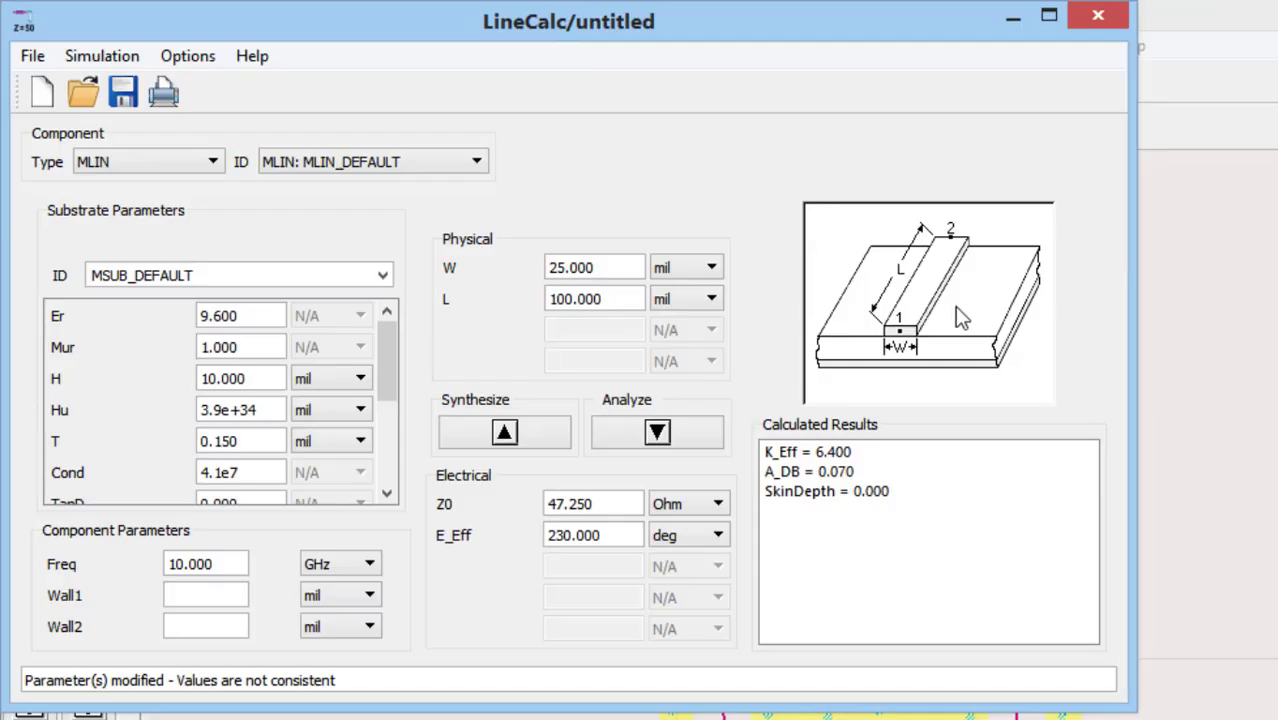
pyautogui.click(148, 166)
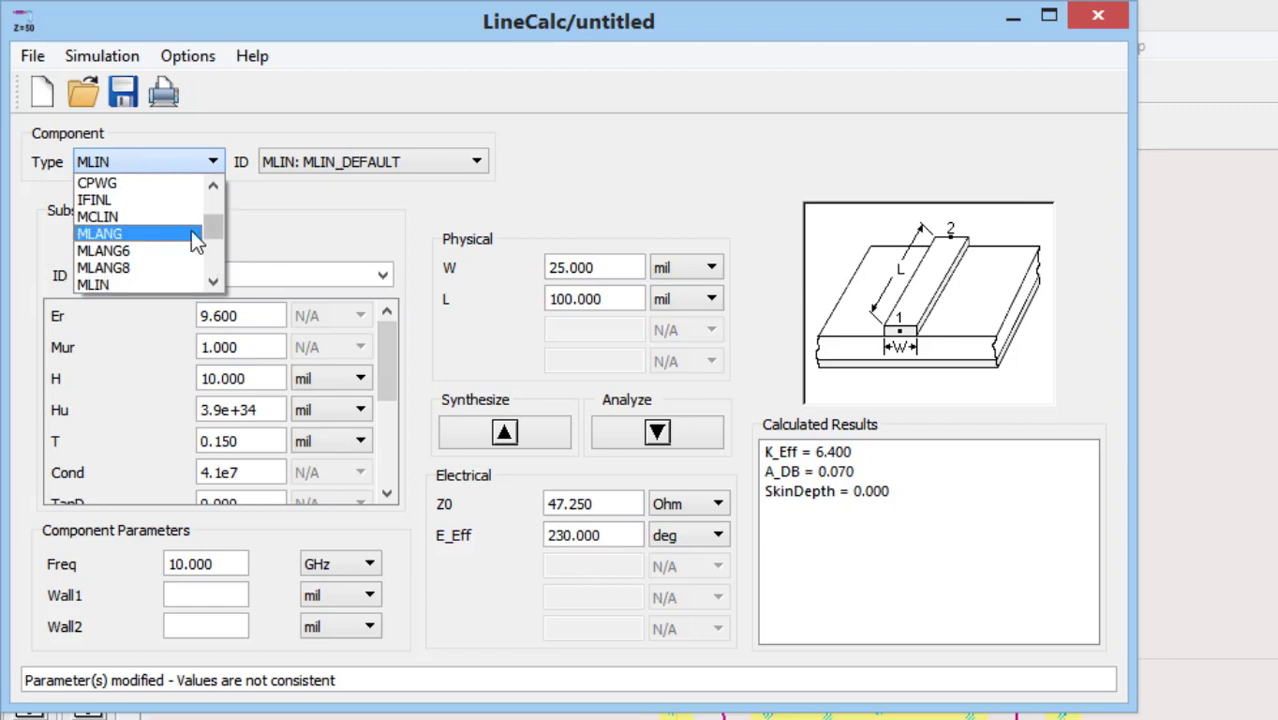
pyautogui.click(143, 186)
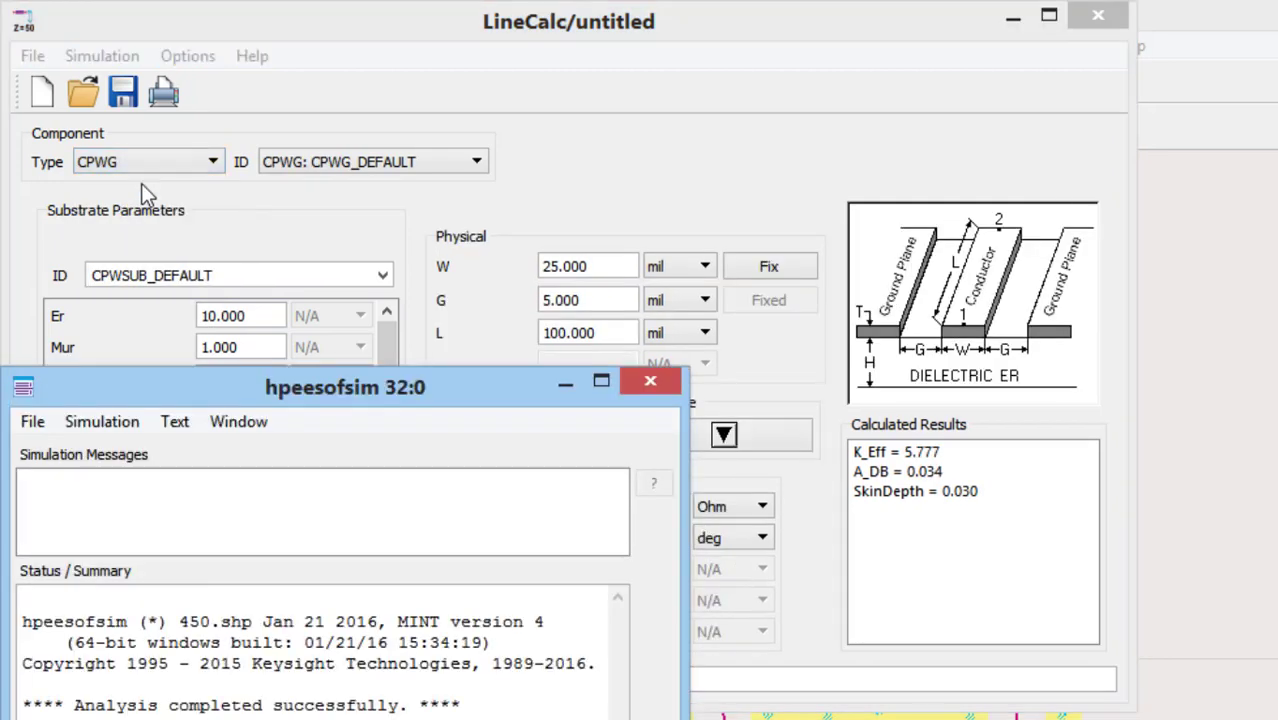
pyautogui.click(649, 380)
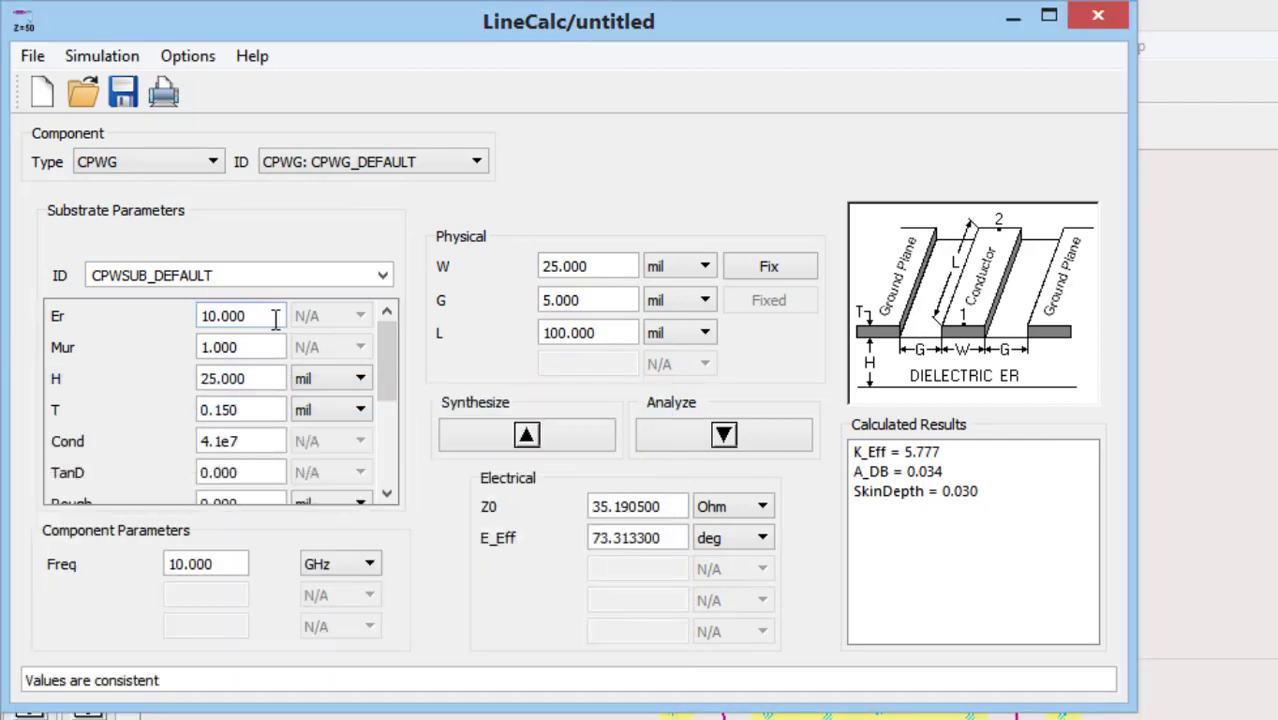
# Set the CPWG substrate's Er to 4.6 and its height H to 32 mil.
pyautogui.moveTo(275, 320); pyautogui.dragTo(127, 300)
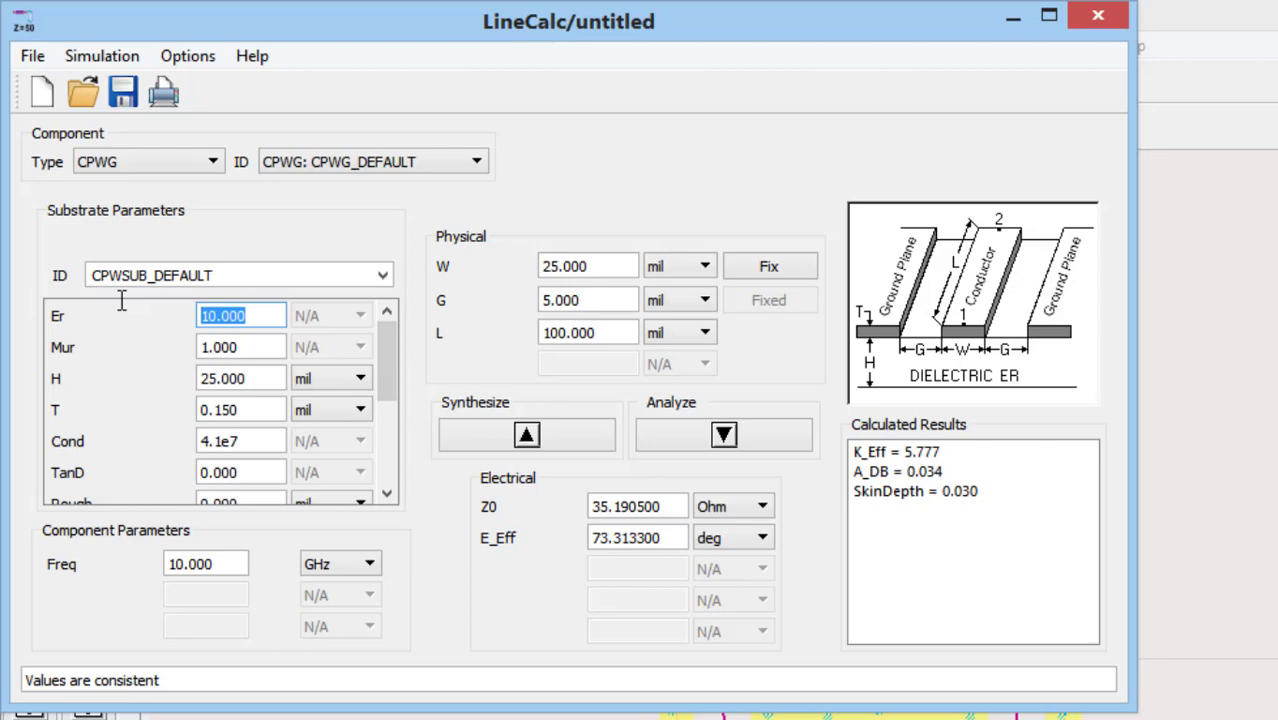
pyautogui.write('4.6')
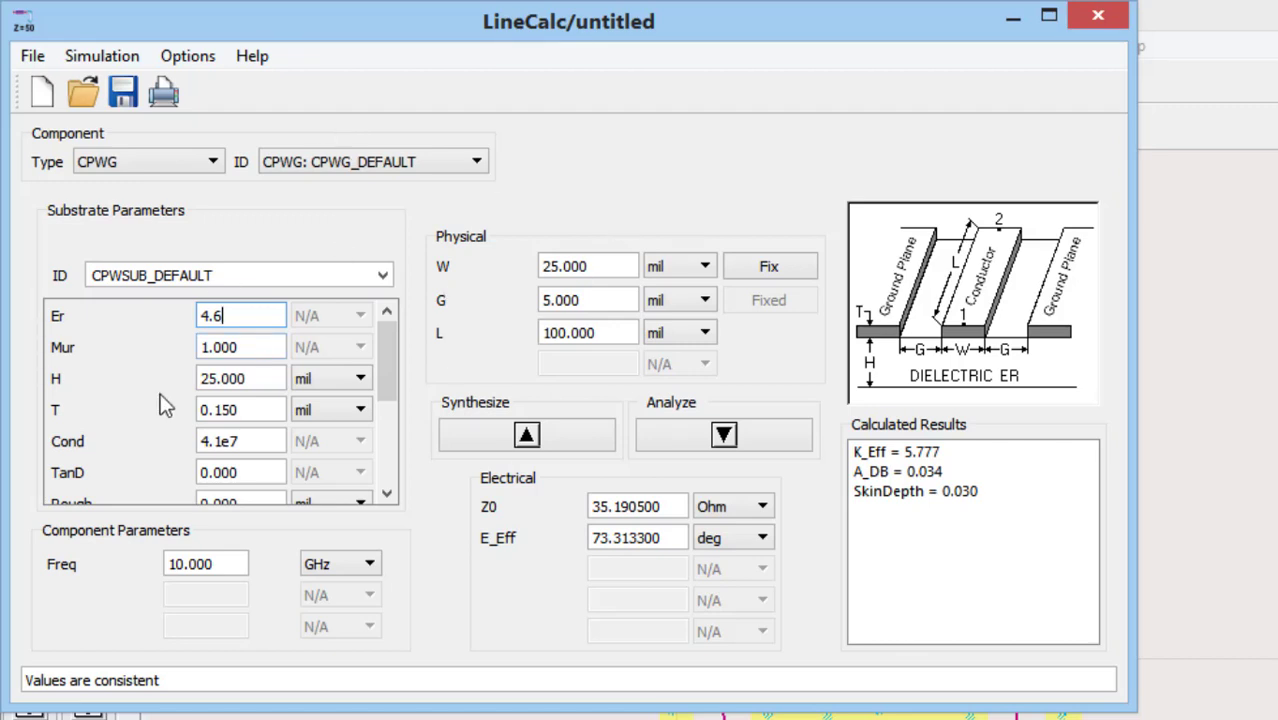
pyautogui.moveTo(257, 378); pyautogui.dragTo(216, 378)
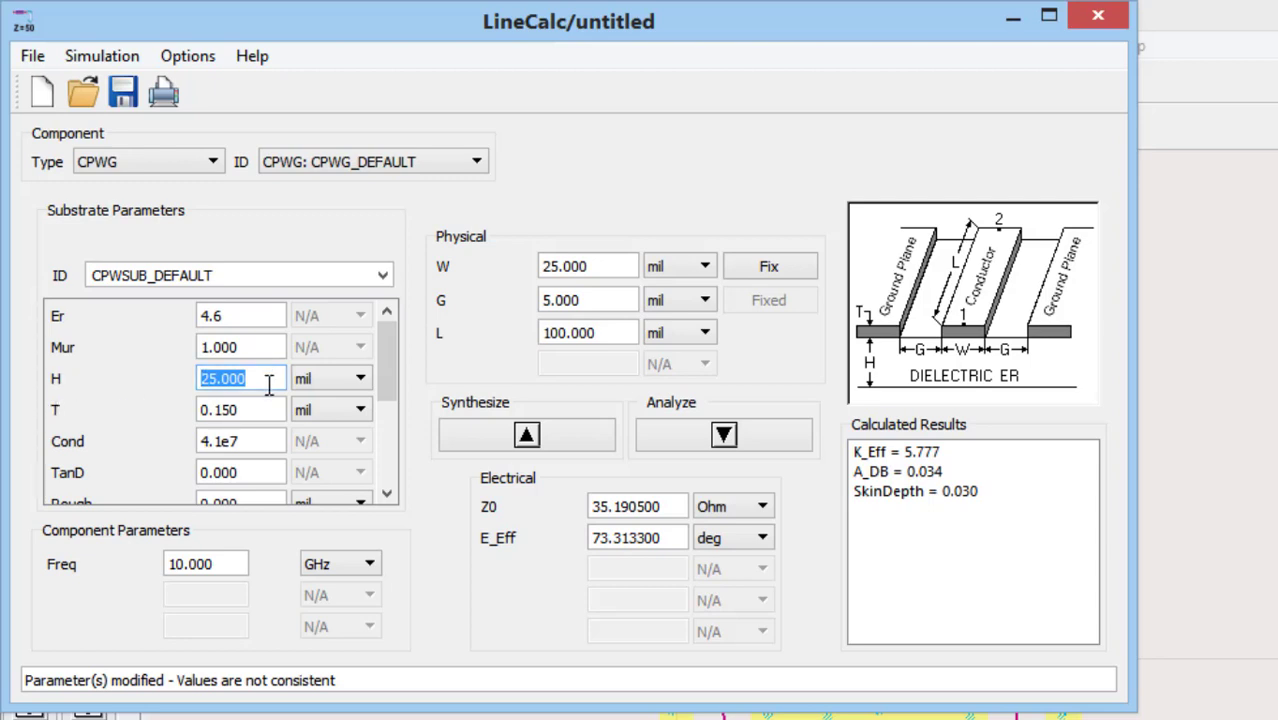
pyautogui.write('32')
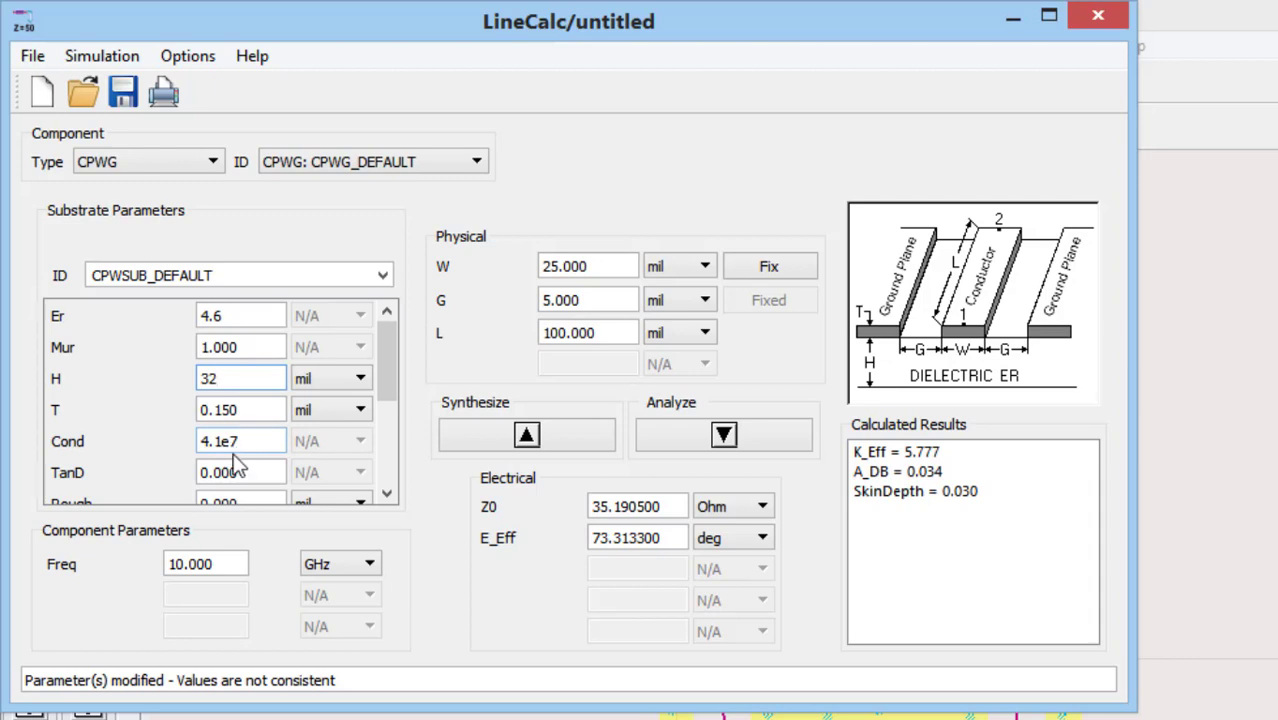
# Set the CPWG component's frequency to 450 MHz.
pyautogui.click(228, 566)
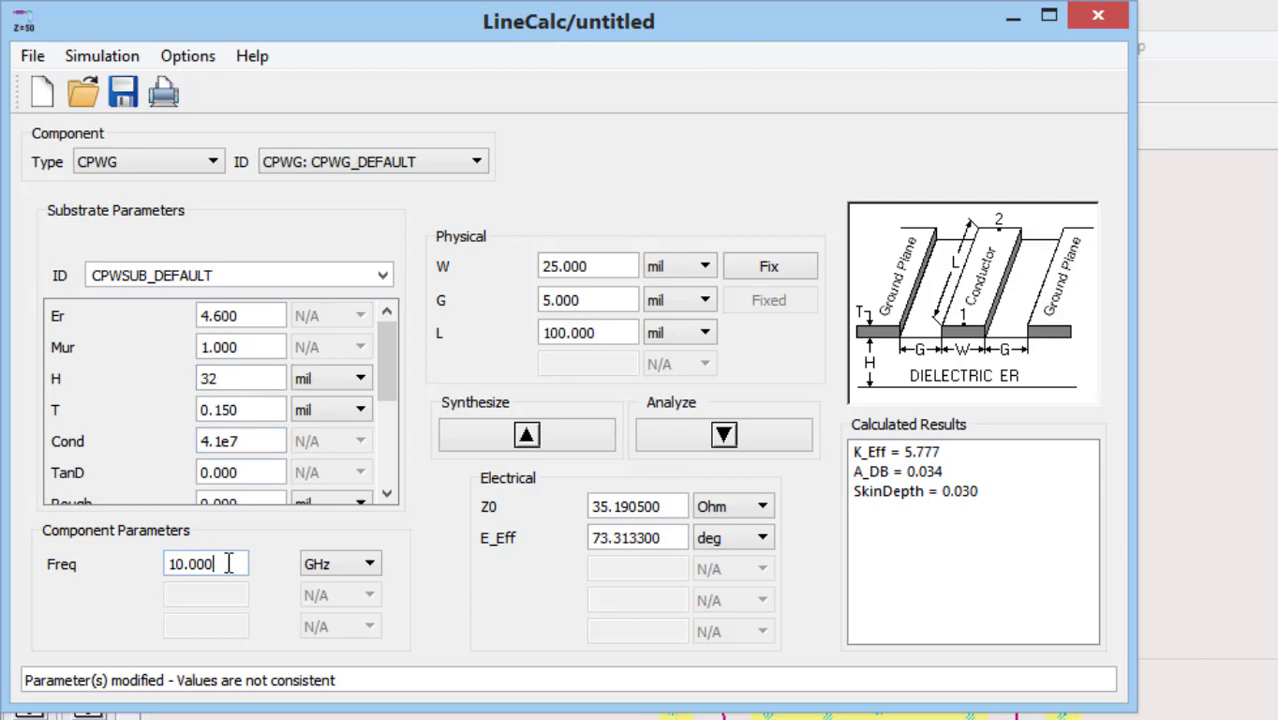
pyautogui.moveTo(228, 566); pyautogui.dragTo(123, 562)
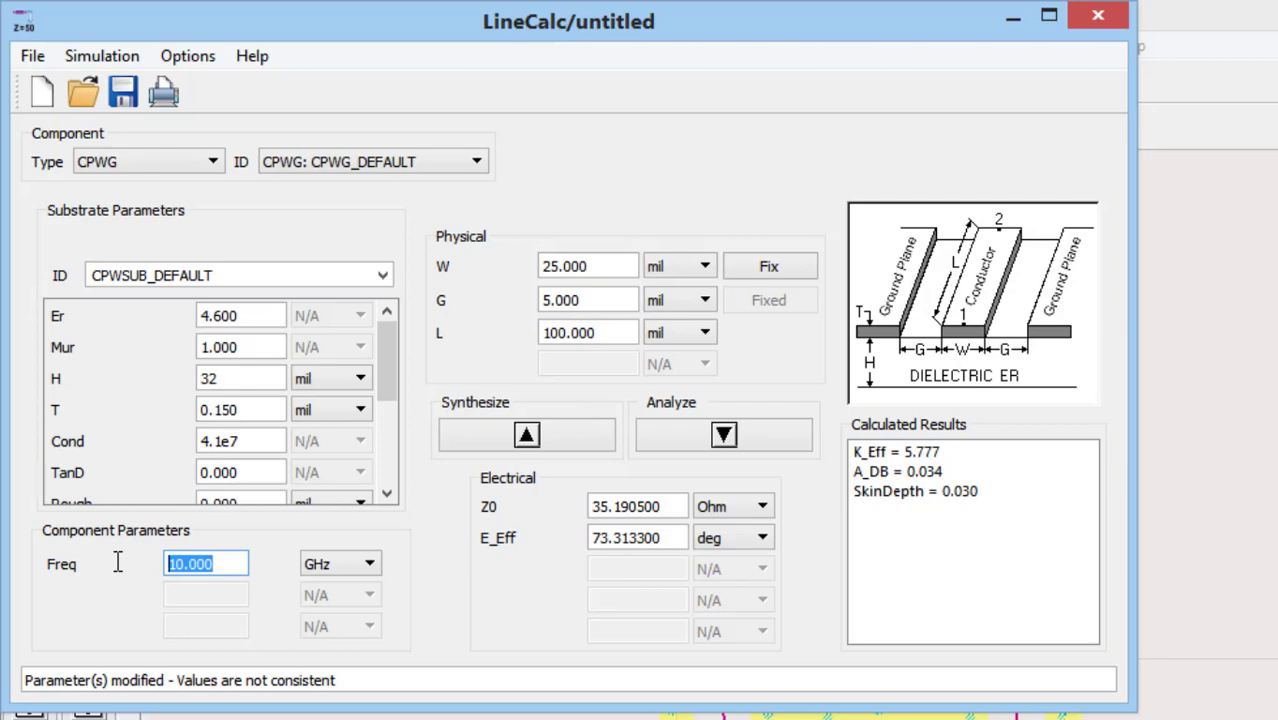
pyautogui.write('450')
pyautogui.click(337, 567)
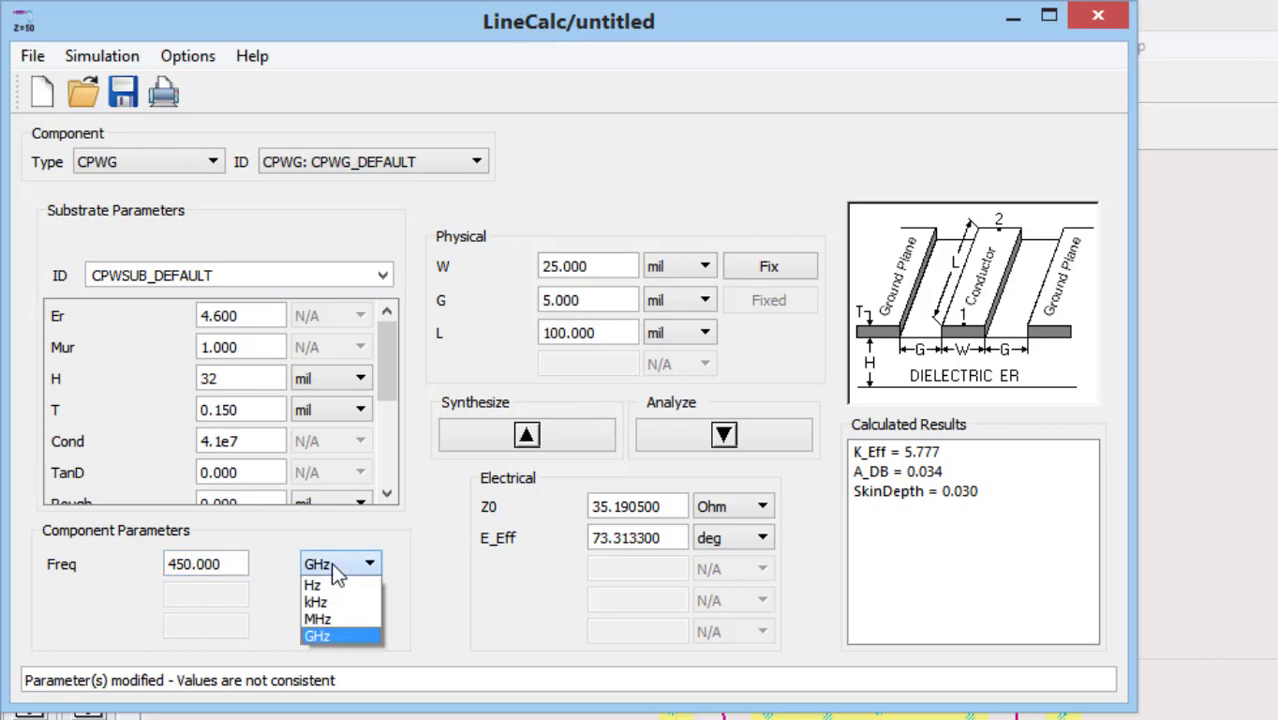
pyautogui.click(333, 617)
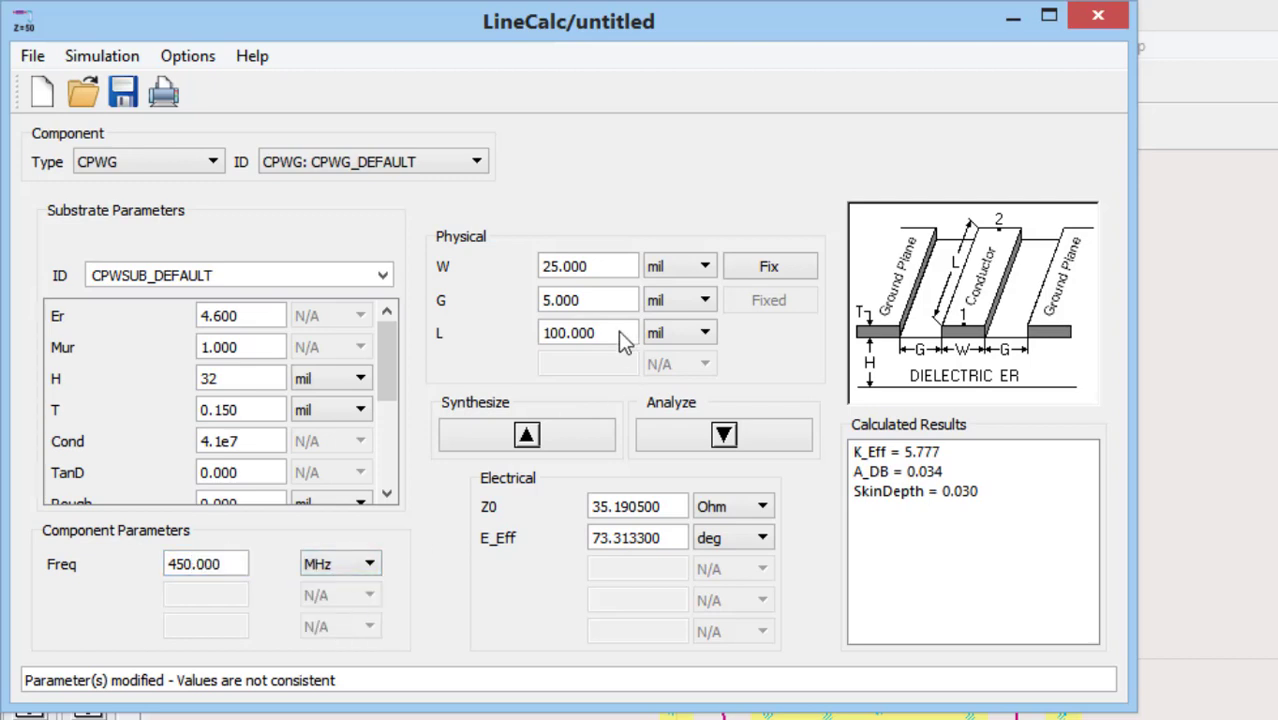
# Set the CPWG line's width W to 1 mm and its gap G to 0.5 mm, with both units in mm.
pyautogui.click(660, 267)
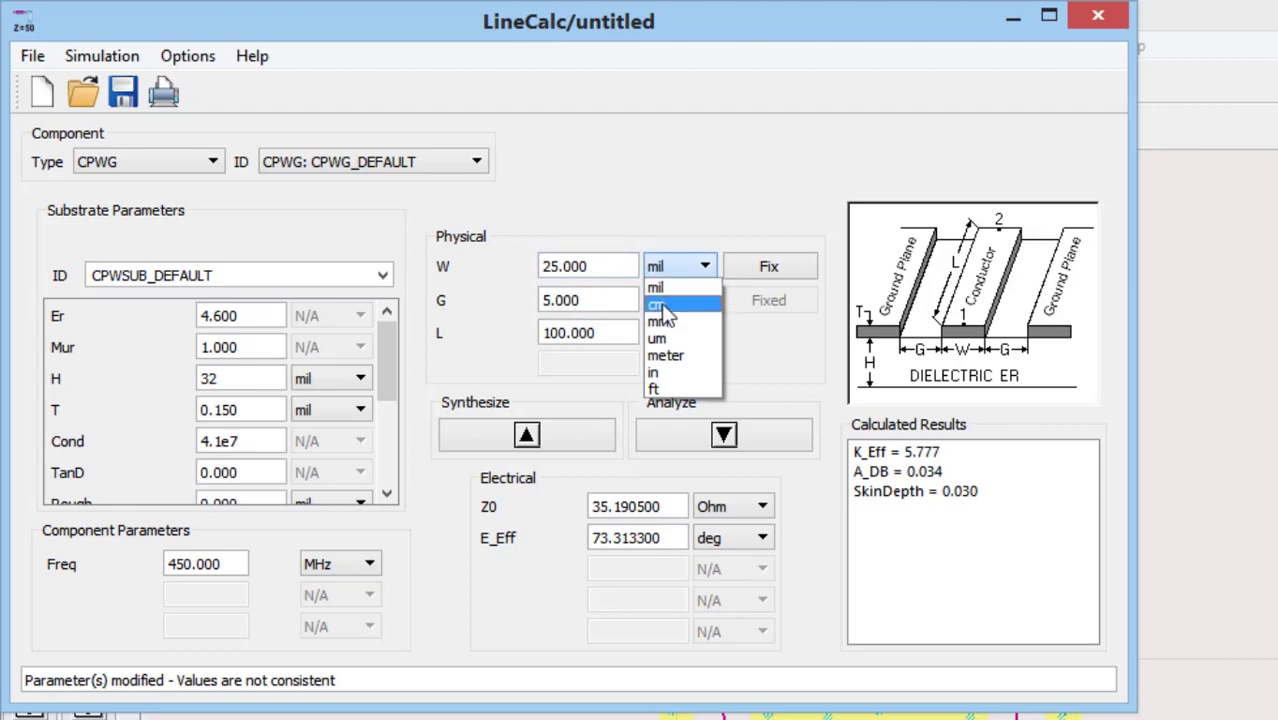
pyautogui.click(660, 322)
pyautogui.click(689, 305)
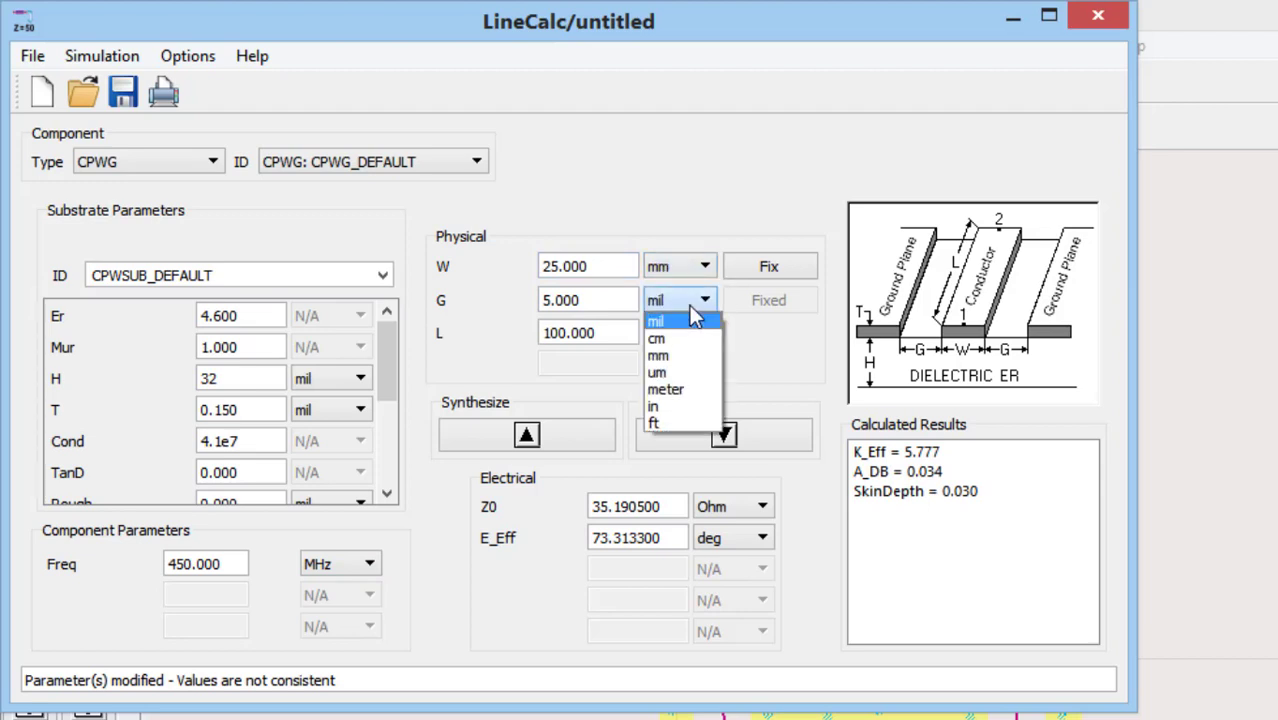
pyautogui.click(682, 358)
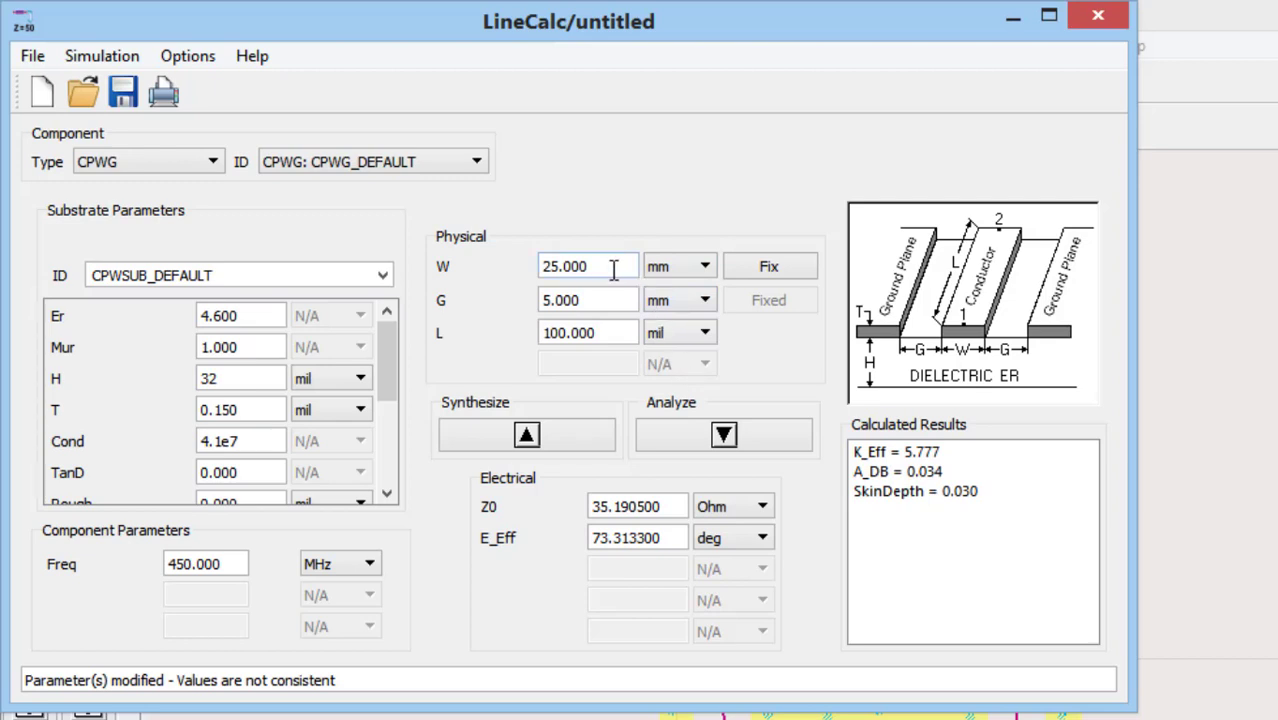
pyautogui.moveTo(613, 268); pyautogui.dragTo(400, 270)
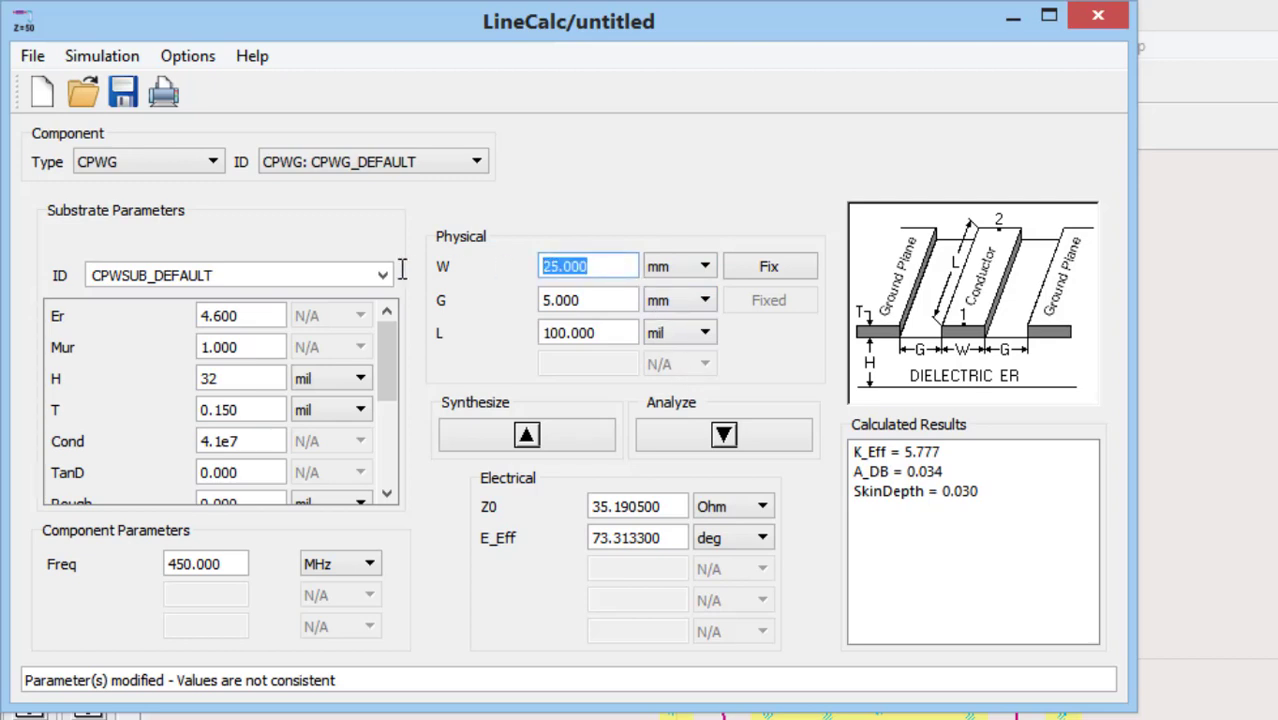
pyautogui.write('1')
pyautogui.moveTo(604, 298); pyautogui.dragTo(491, 294)
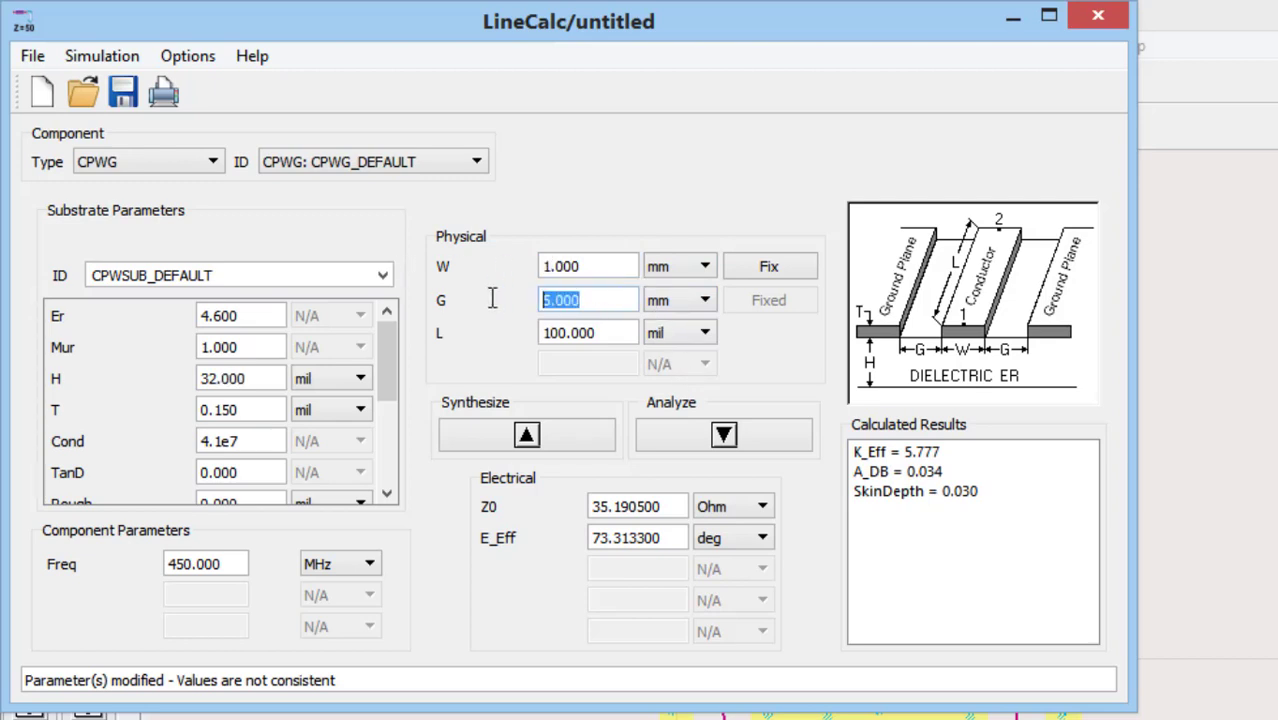
pyautogui.write('.5')
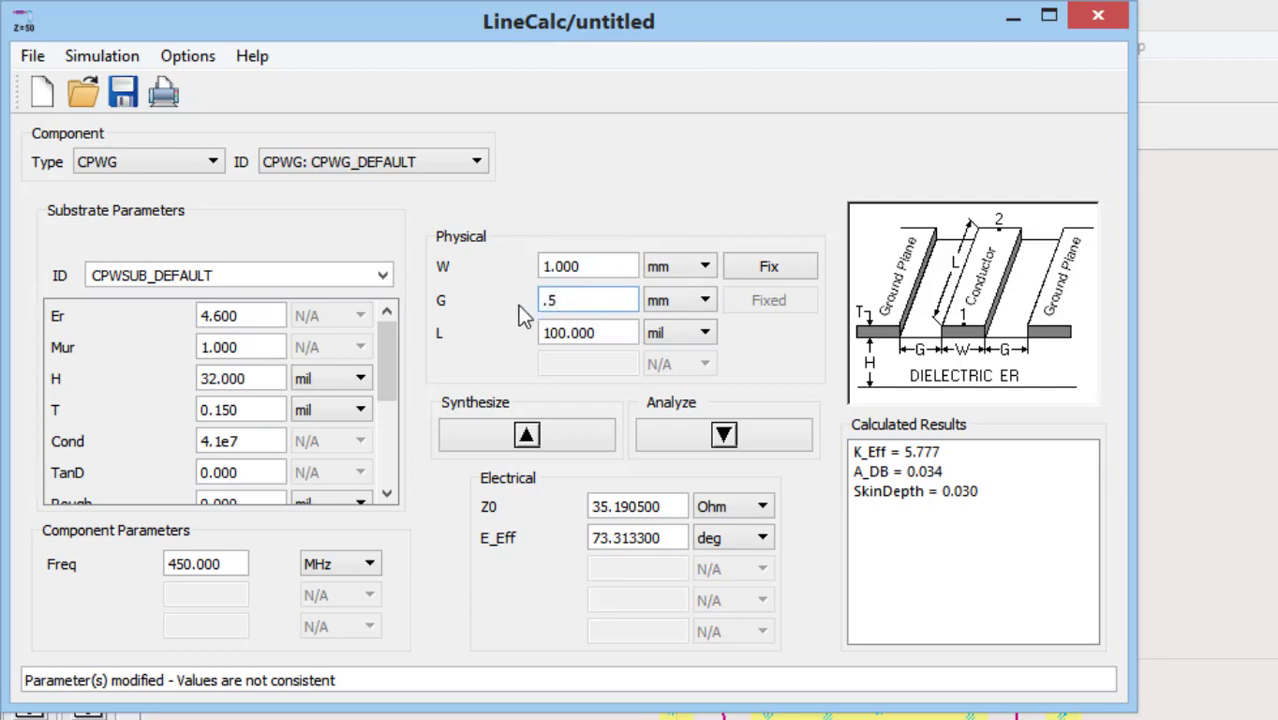
# Synthesize the CPWG line's dimensions for a Z0 of 50 Ohm and close the simulation status window.
pyautogui.moveTo(670, 506); pyautogui.dragTo(446, 507)
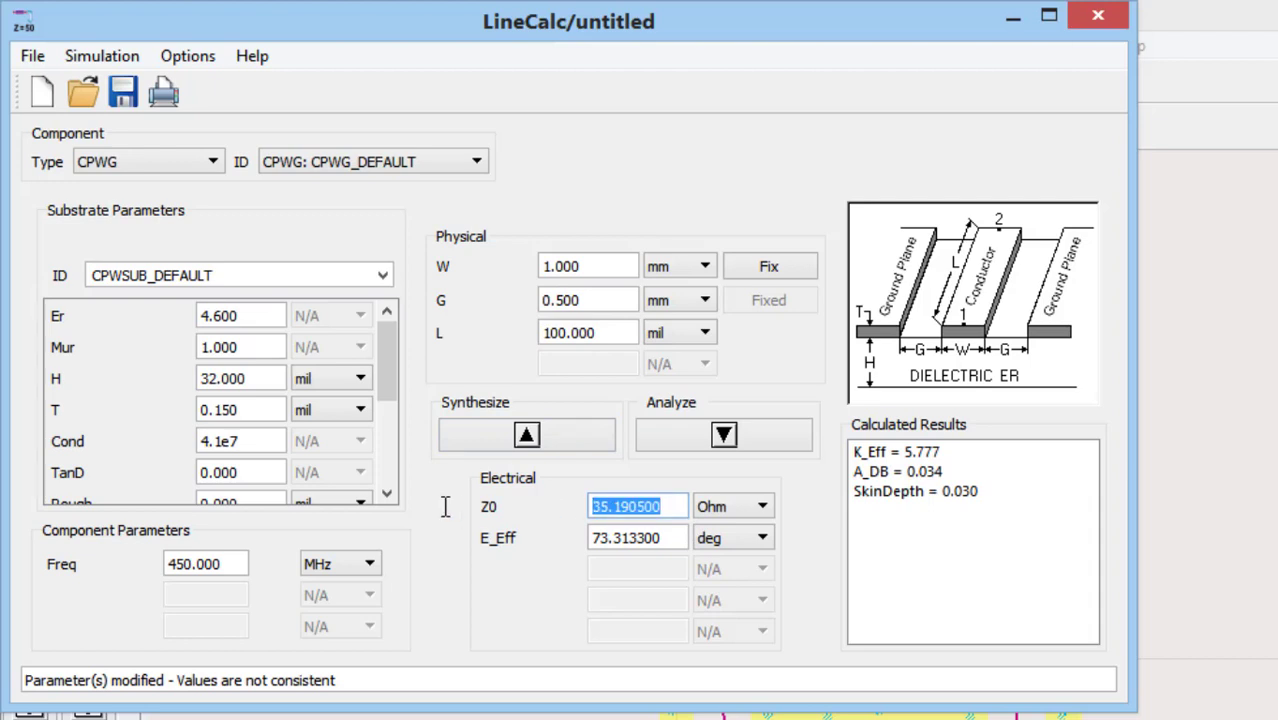
pyautogui.write('50')
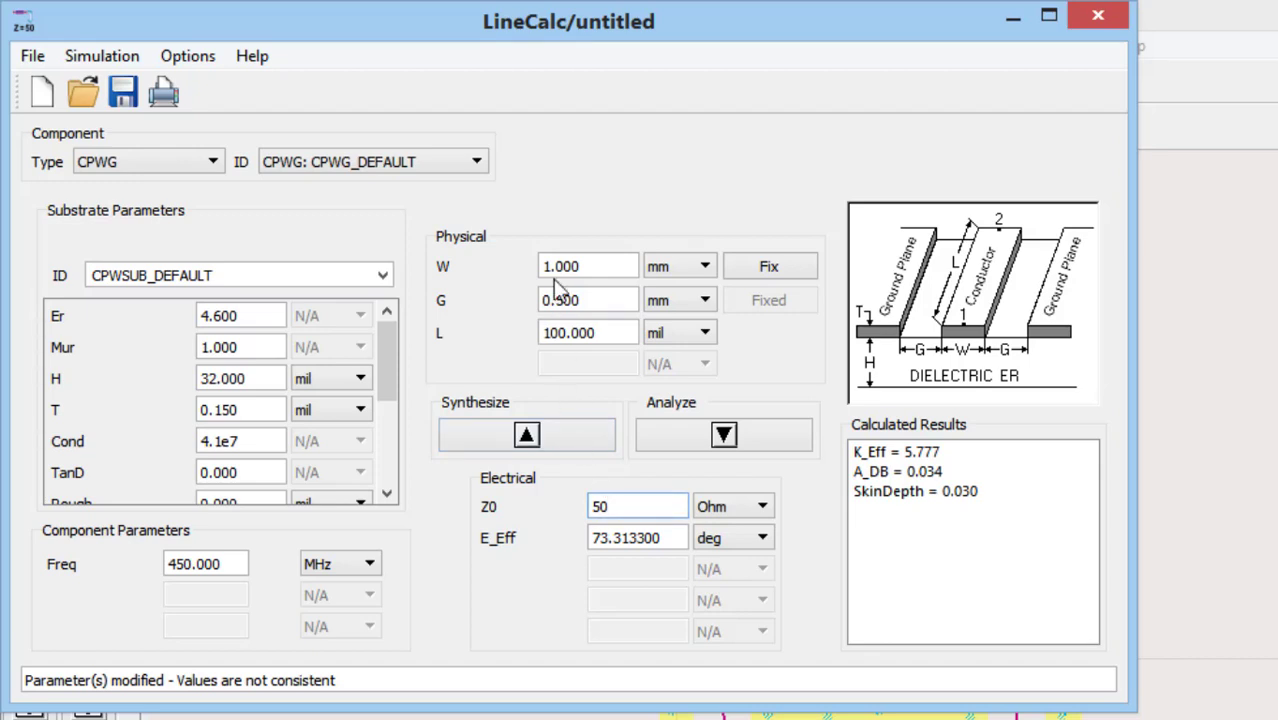
pyautogui.click(533, 425)
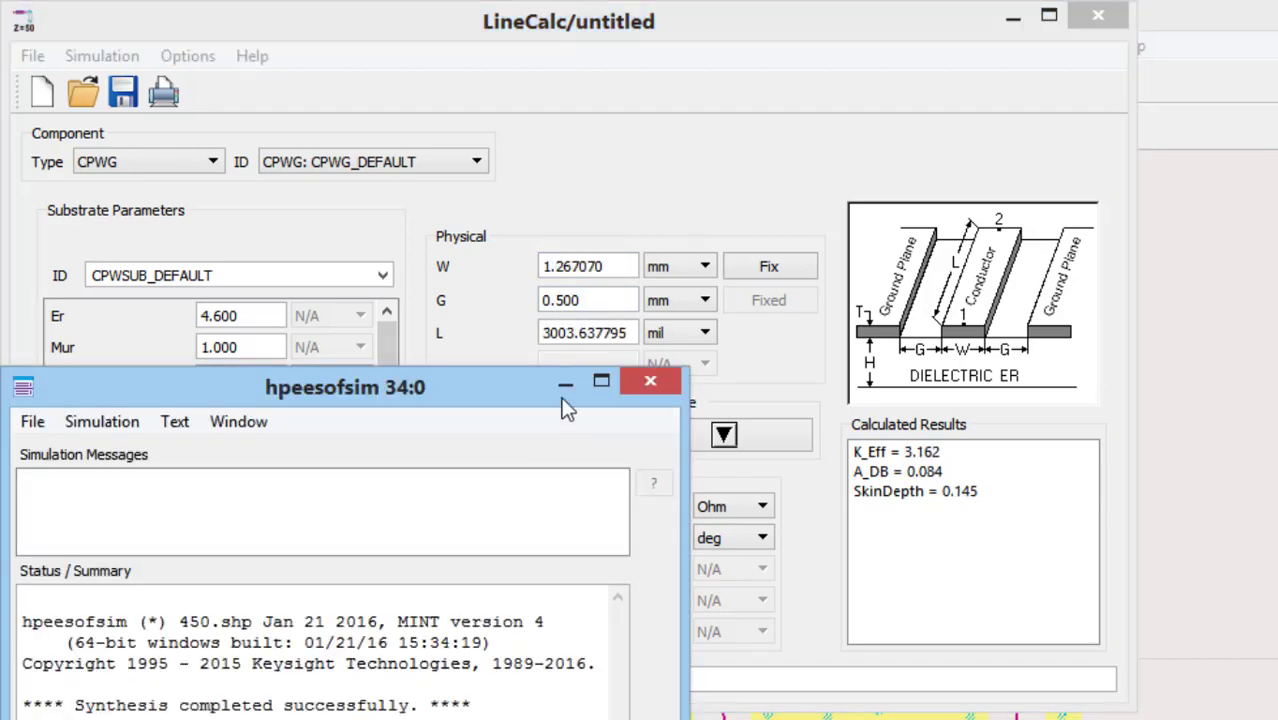
pyautogui.click(648, 380)
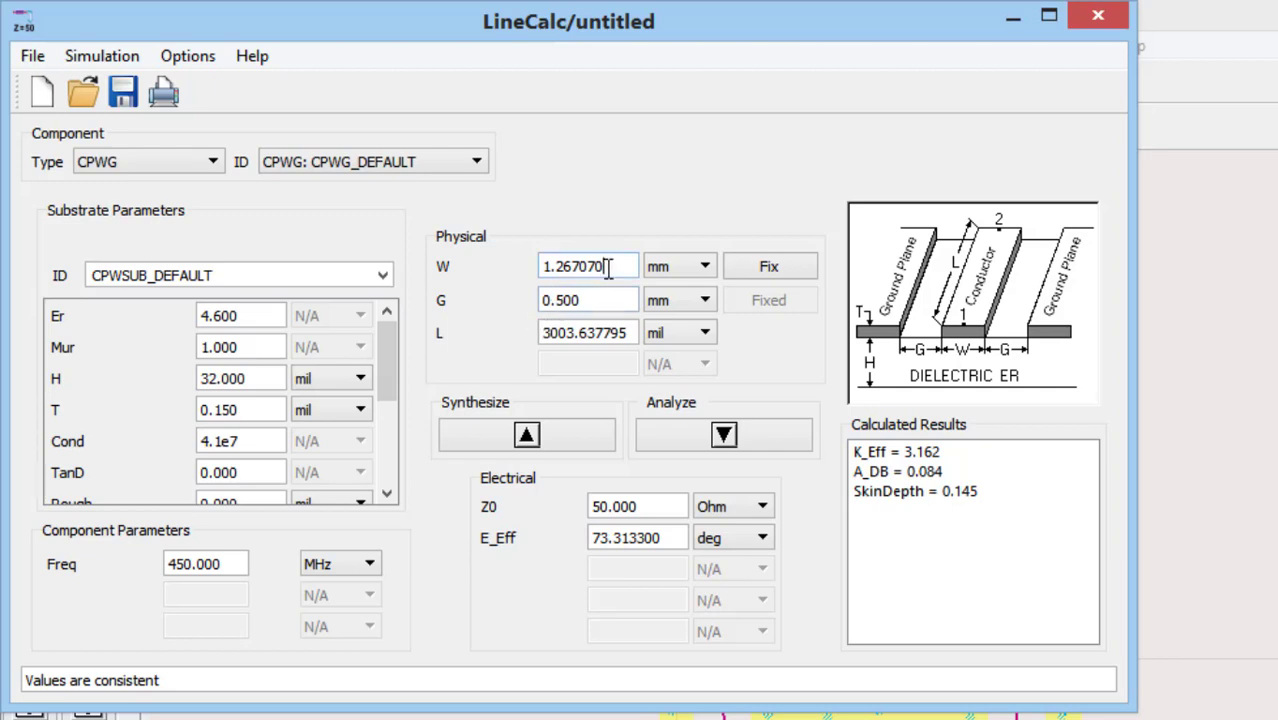
# Set the line width W to 1 mm, analyze the resulting impedance, and close the simulation status window.
pyautogui.moveTo(608, 263); pyautogui.dragTo(404, 270)
pyautogui.write('1')
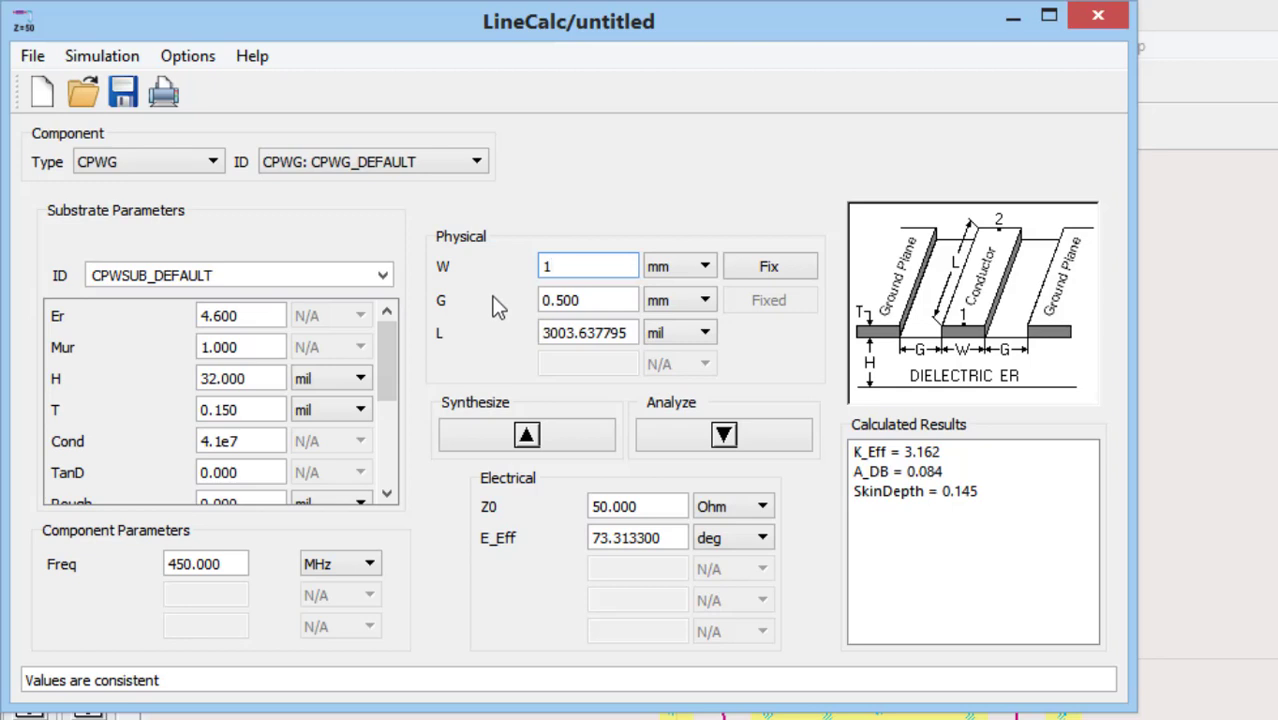
pyautogui.click(720, 440)
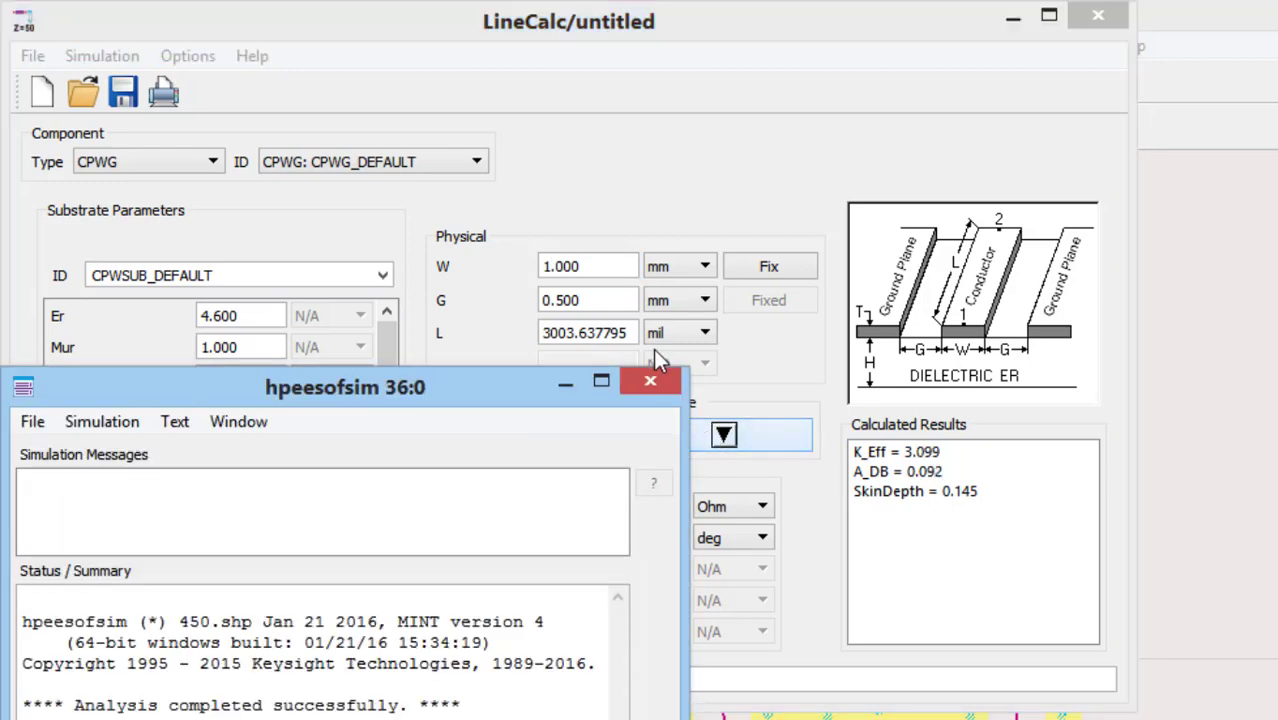
pyautogui.click(647, 380)
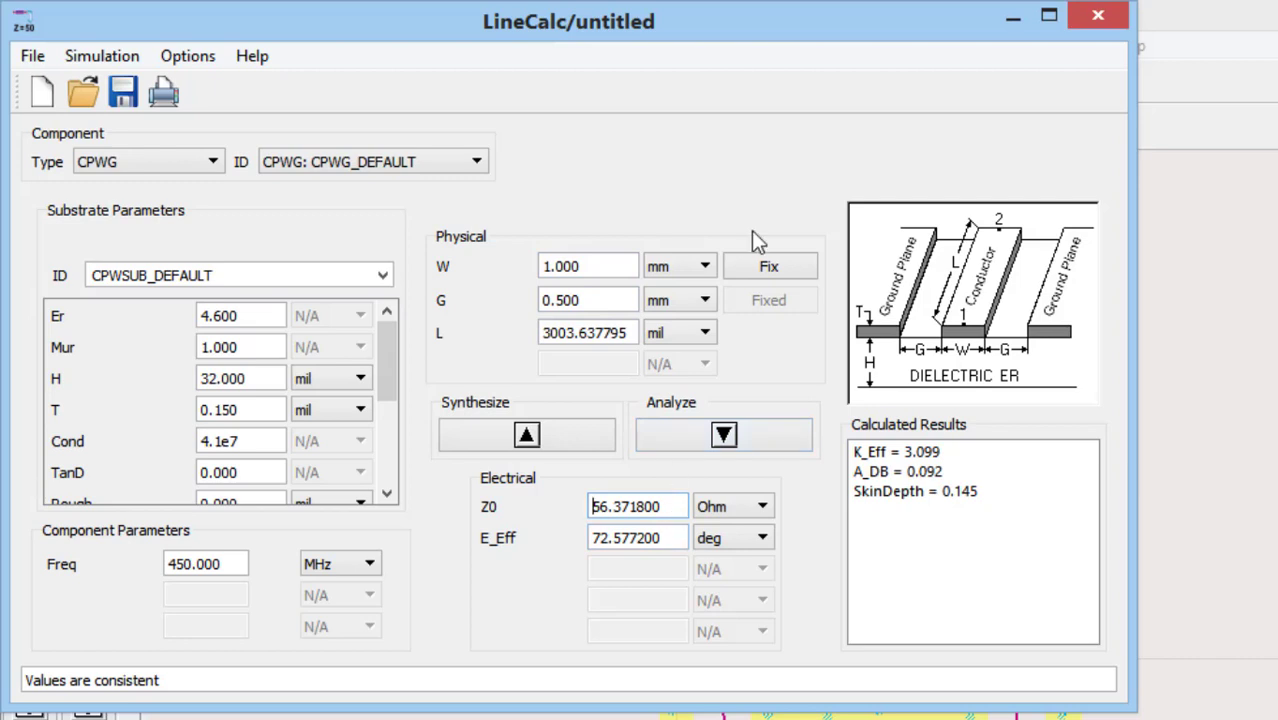
# Exit LineCalc, cancelling the file save for the current component, and return to the cell_15 schematic.
pyautogui.click(1098, 16)
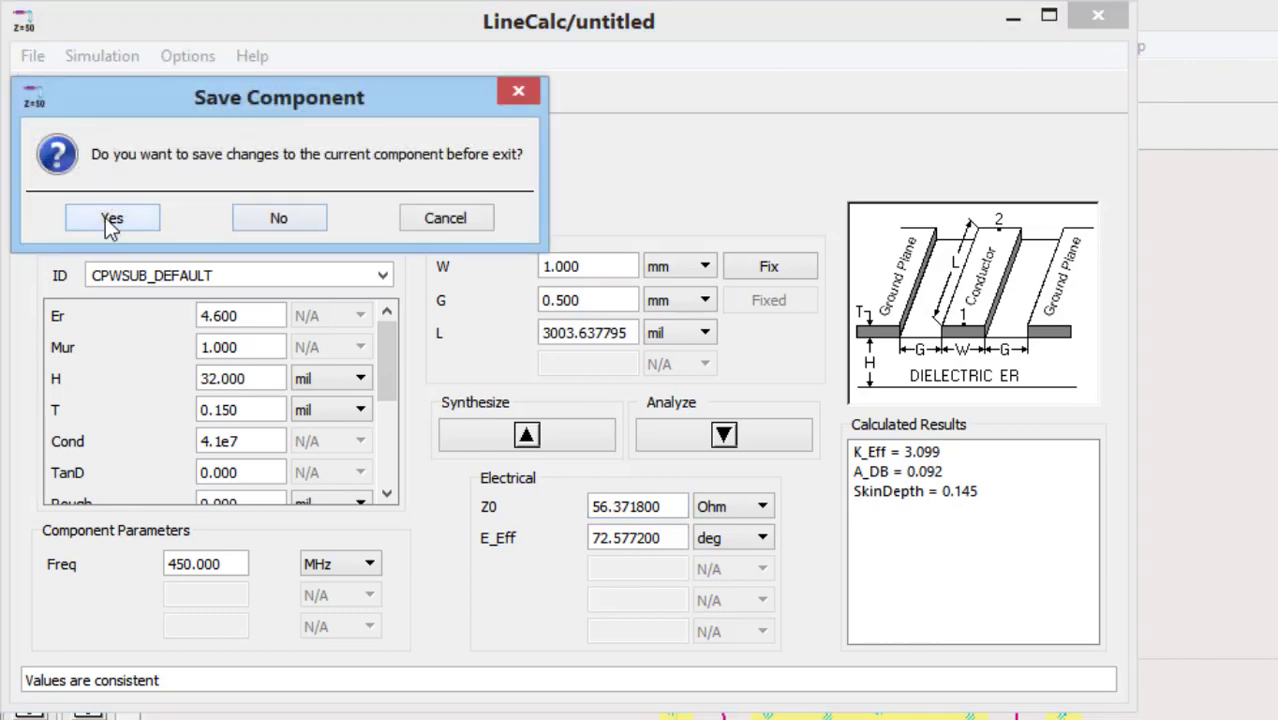
pyautogui.click(111, 222)
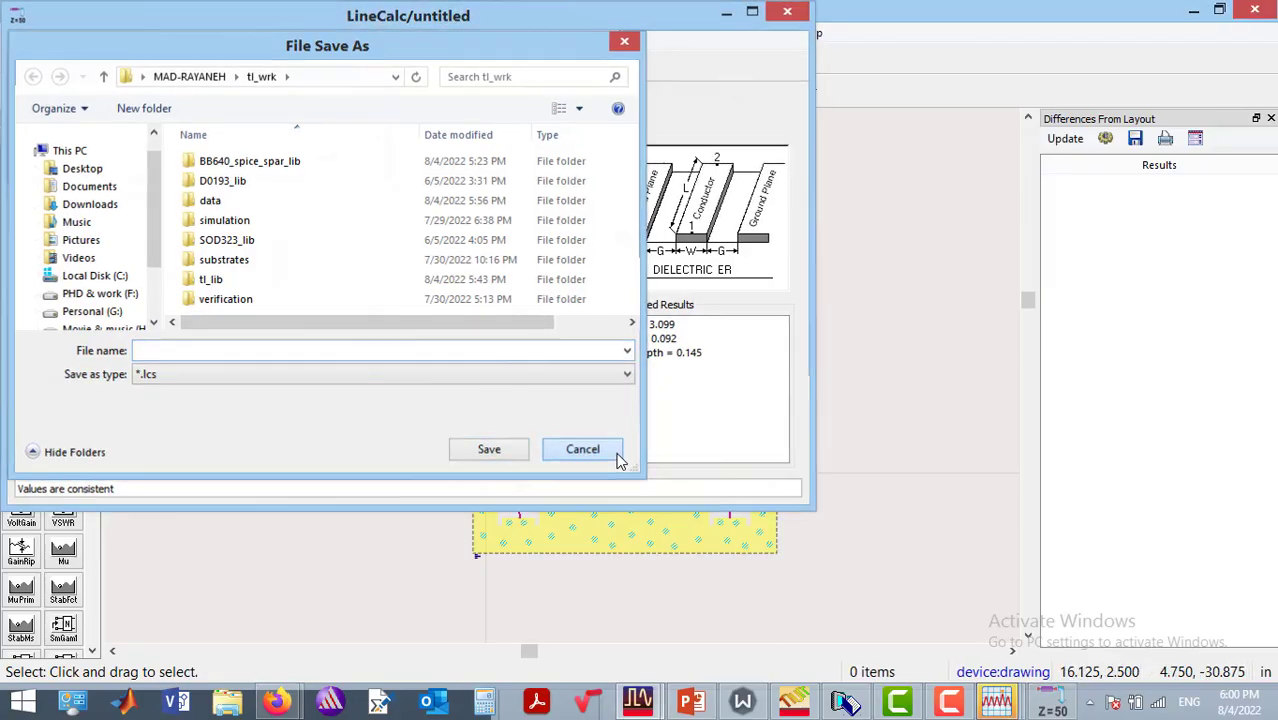
pyautogui.click(845, 630)
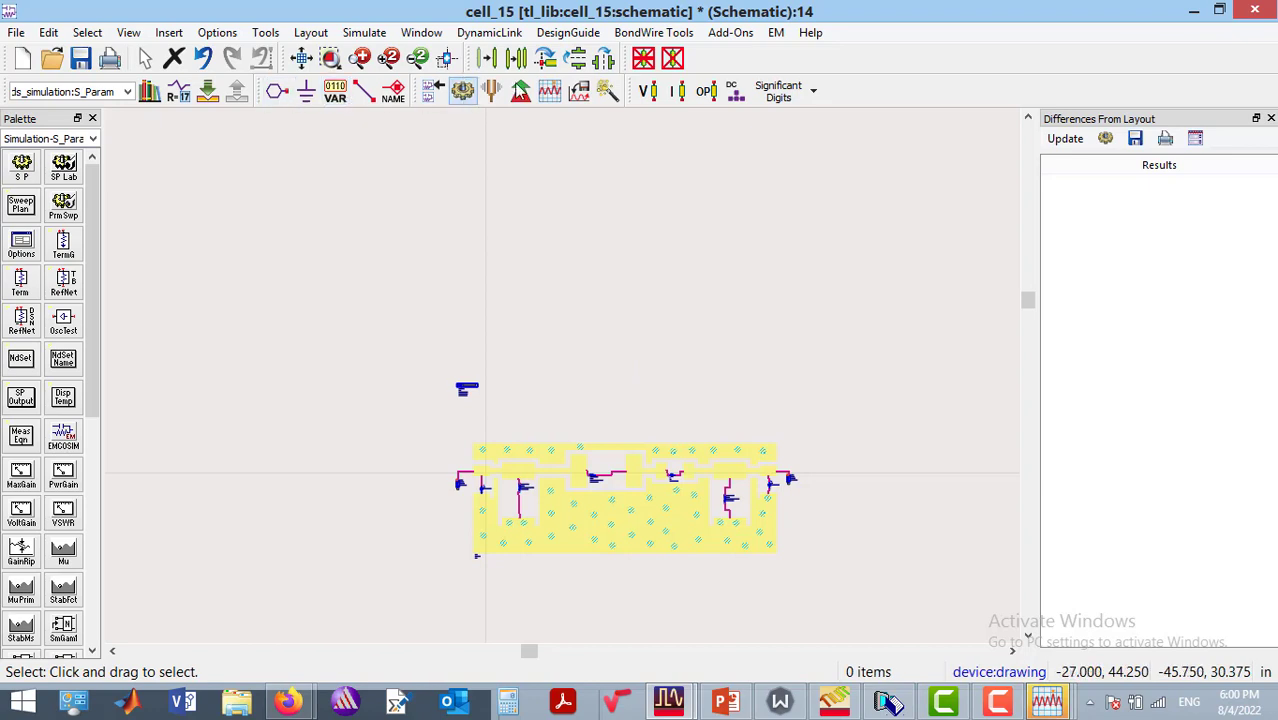
# Enlarge the filter in the cell_15 schematic and switch the component palette to Lumped-Components.
pyautogui.click(392, 60)
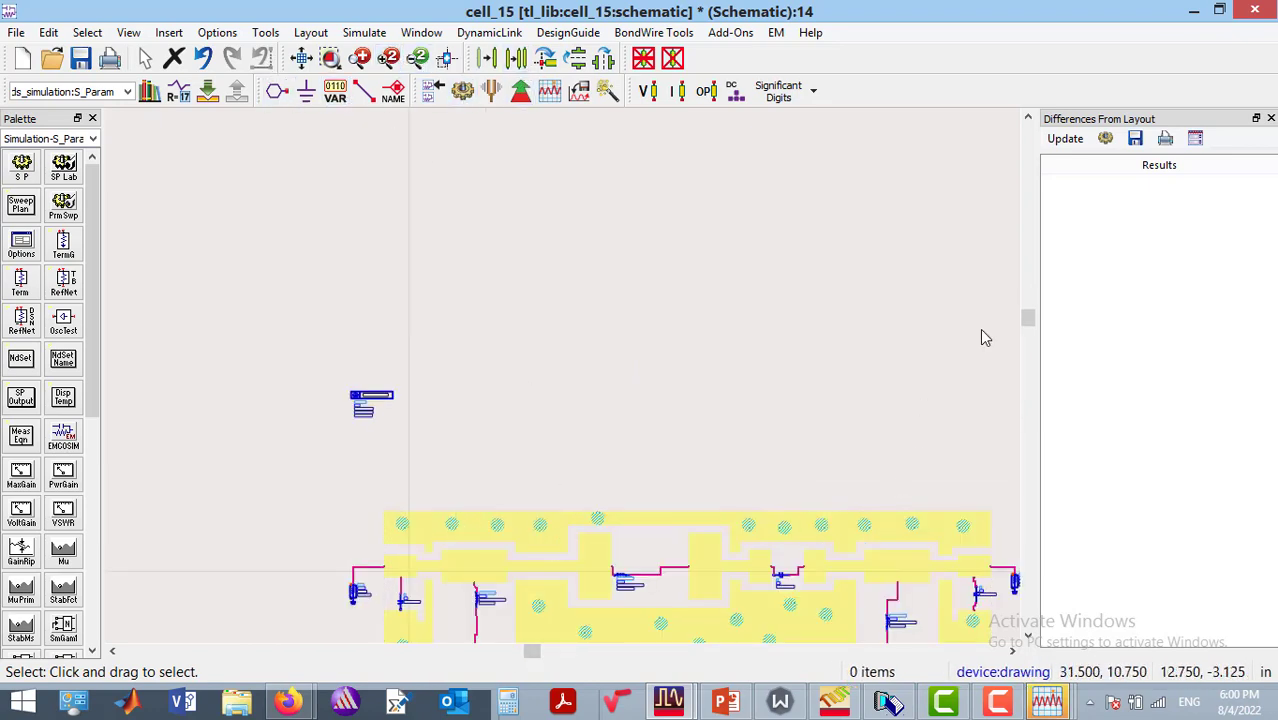
pyautogui.moveTo(1027, 318); pyautogui.dragTo(1028, 355)
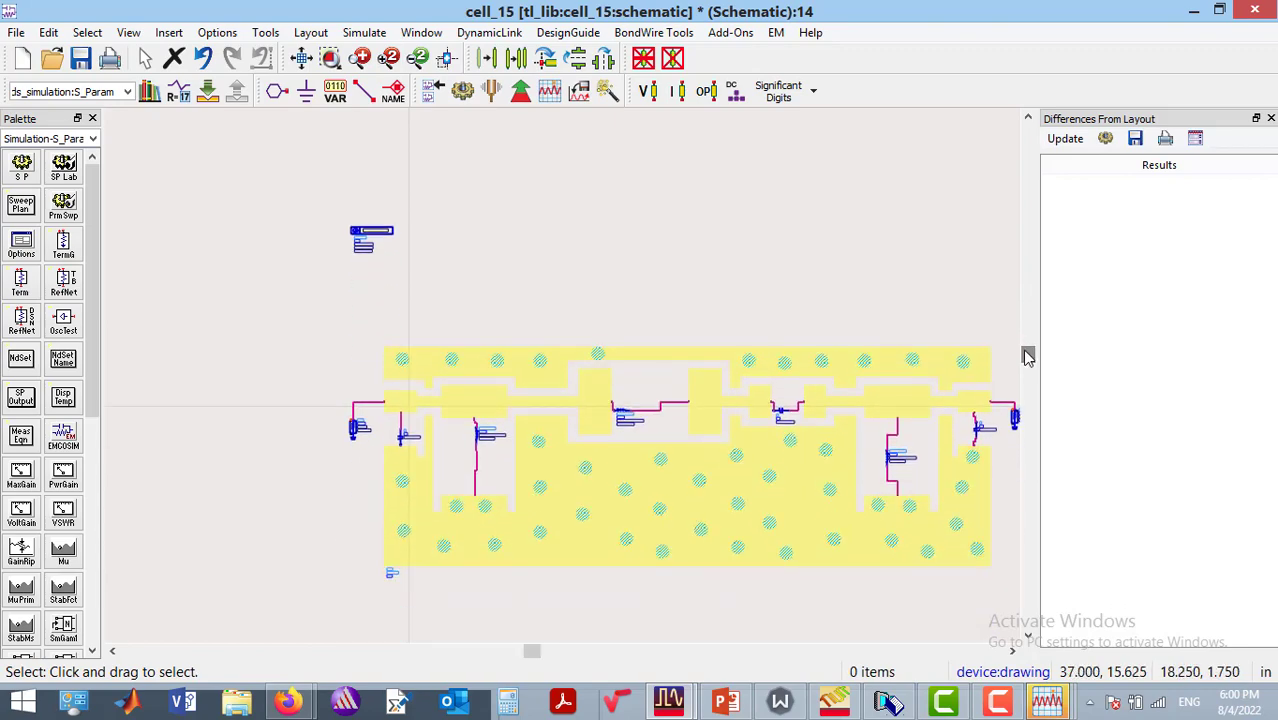
pyautogui.click(390, 60)
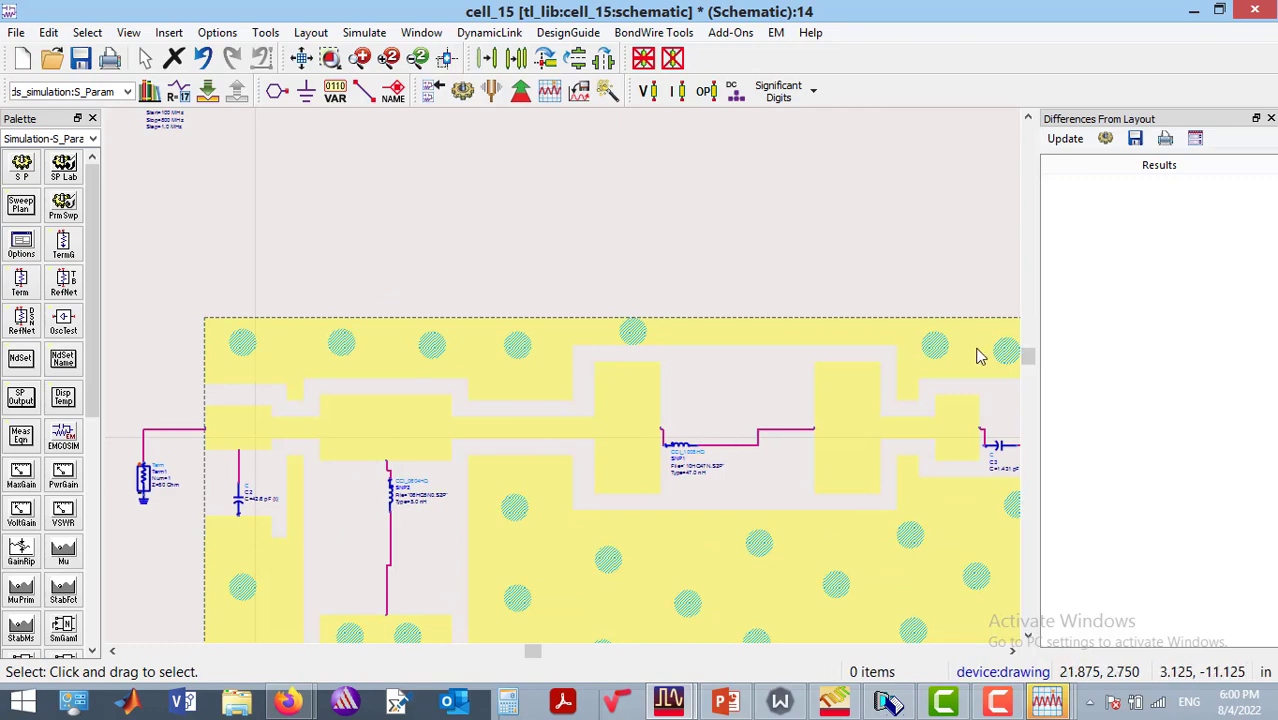
pyautogui.moveTo(1029, 357); pyautogui.dragTo(1033, 381)
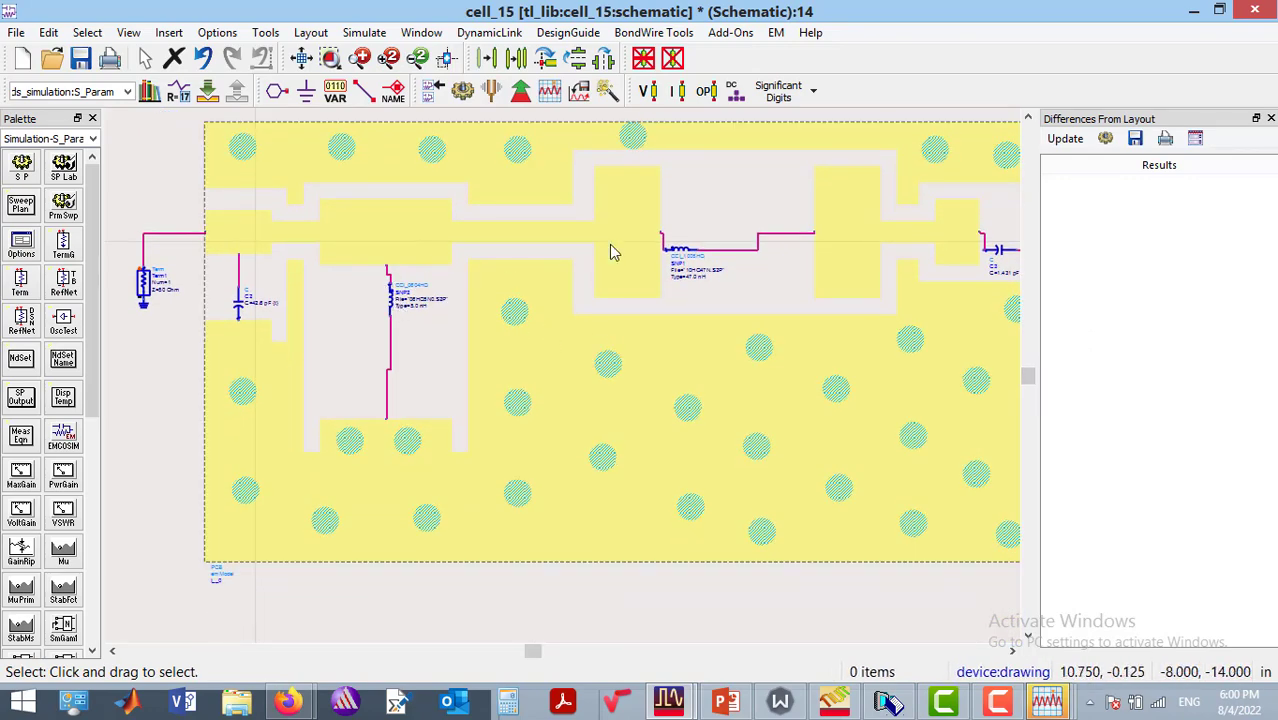
pyautogui.click(92, 139)
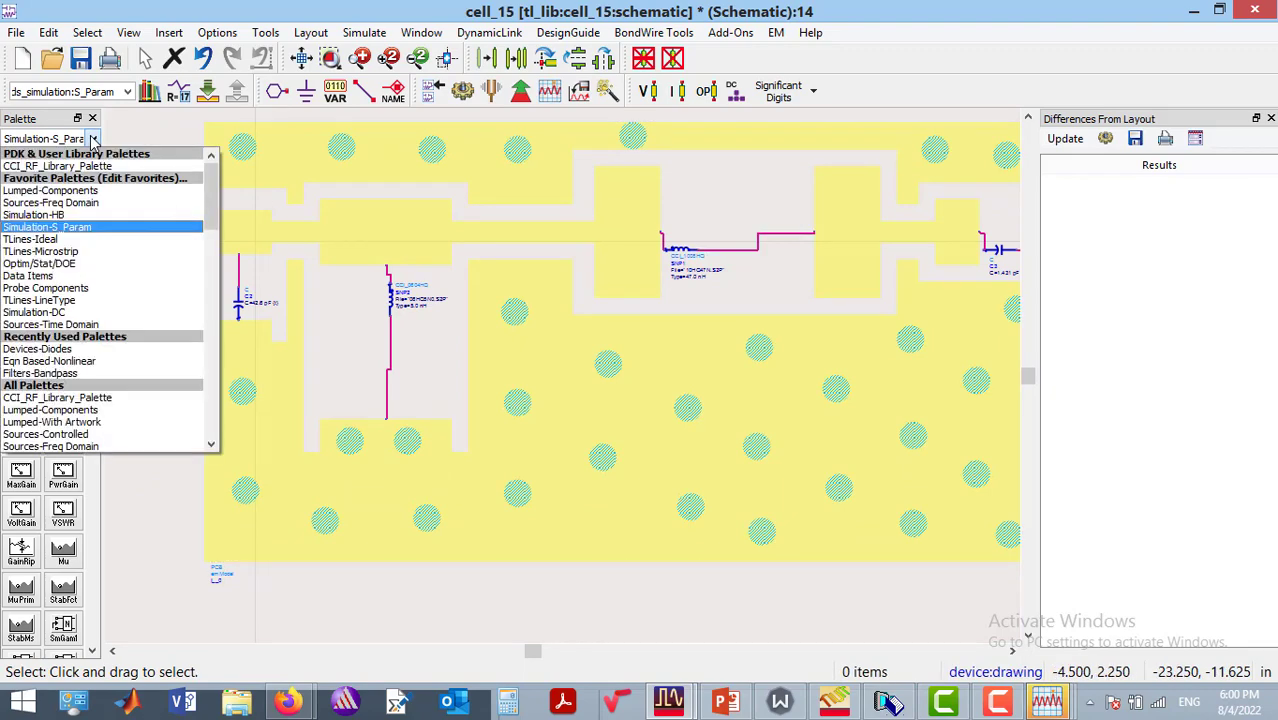
pyautogui.click(86, 191)
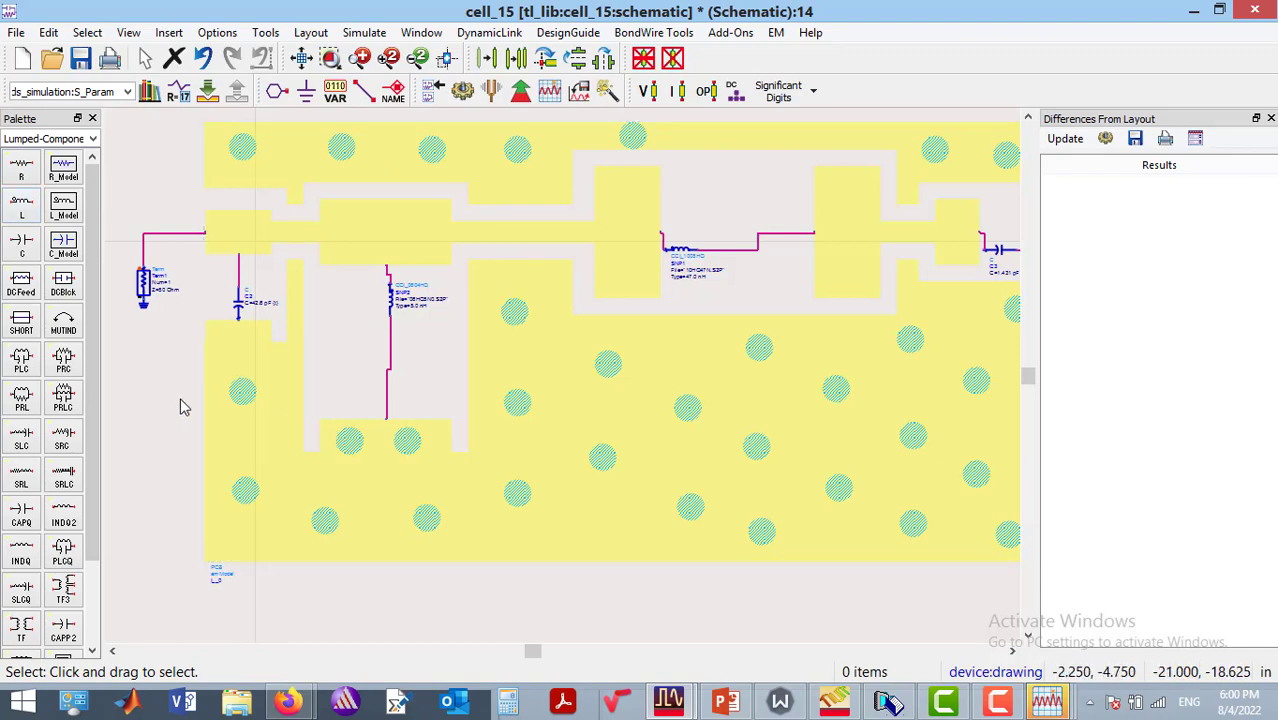
# Enable statistical variation for the capacitances of C1, C2 and C3 in the cell_15 simulation variables setup.
pyautogui.click(378, 33)
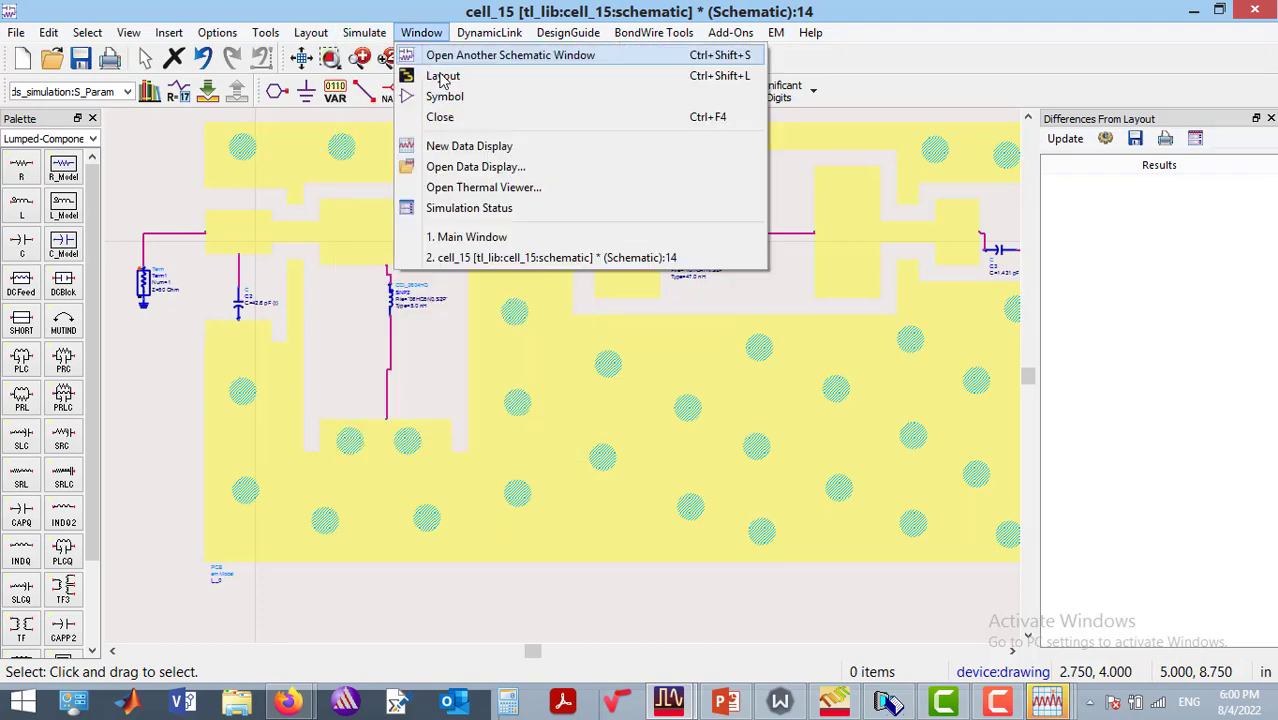
pyautogui.click(372, 97)
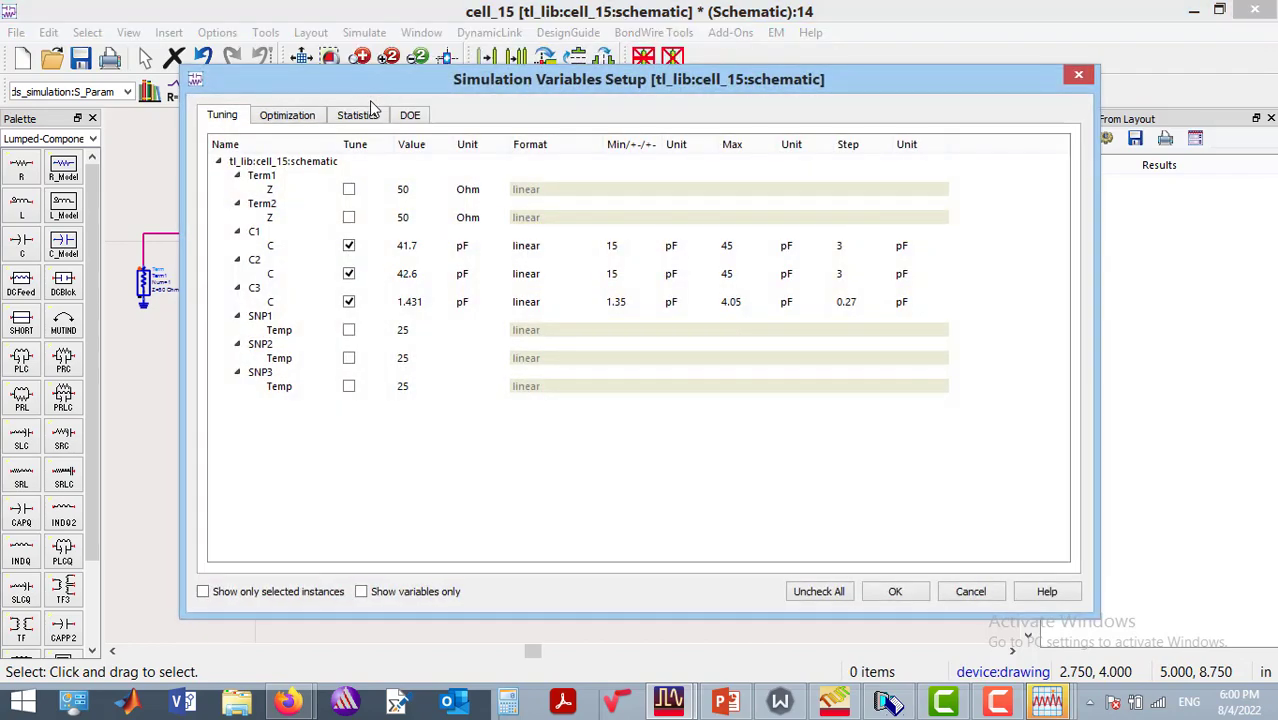
pyautogui.click(364, 116)
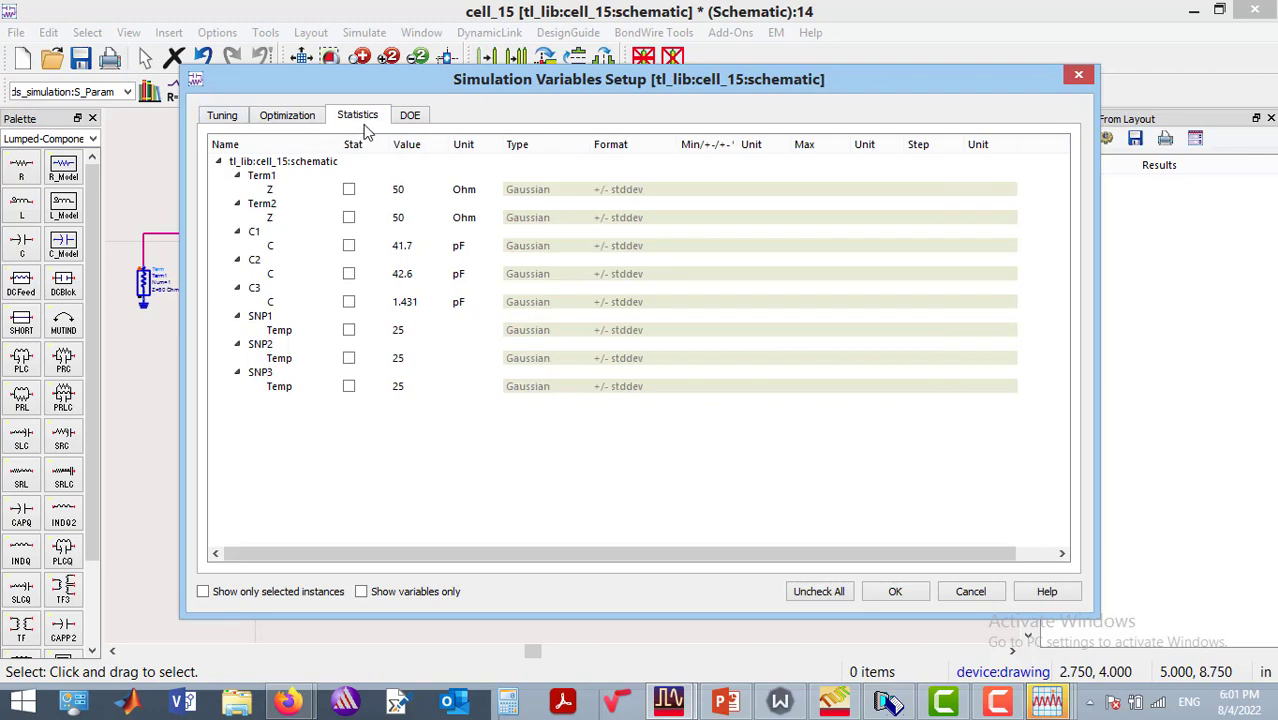
pyautogui.click(349, 246)
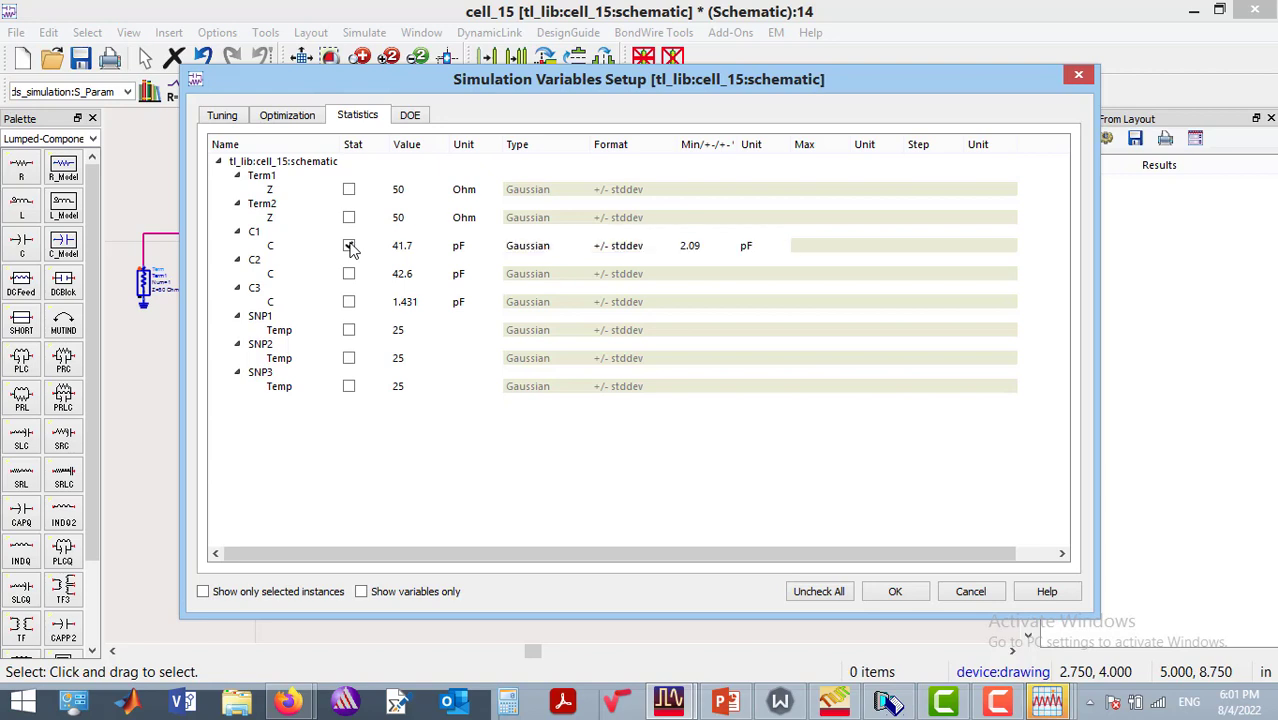
pyautogui.click(349, 274)
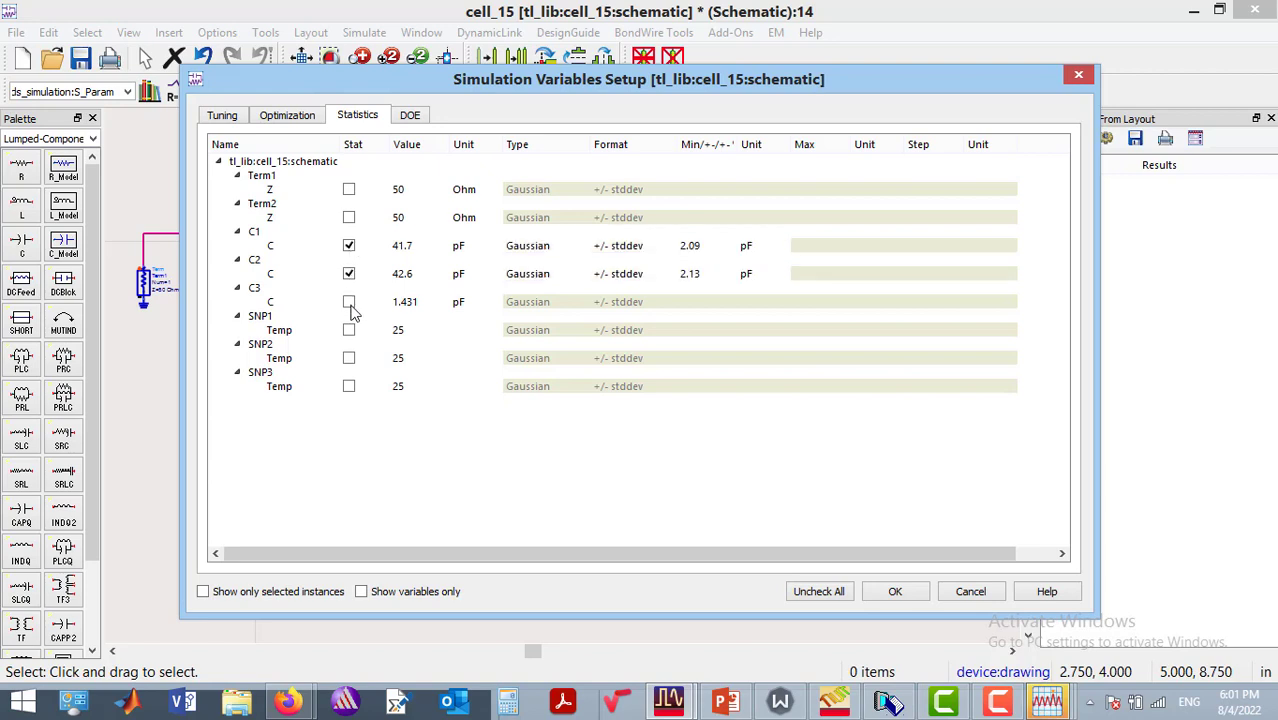
pyautogui.click(349, 302)
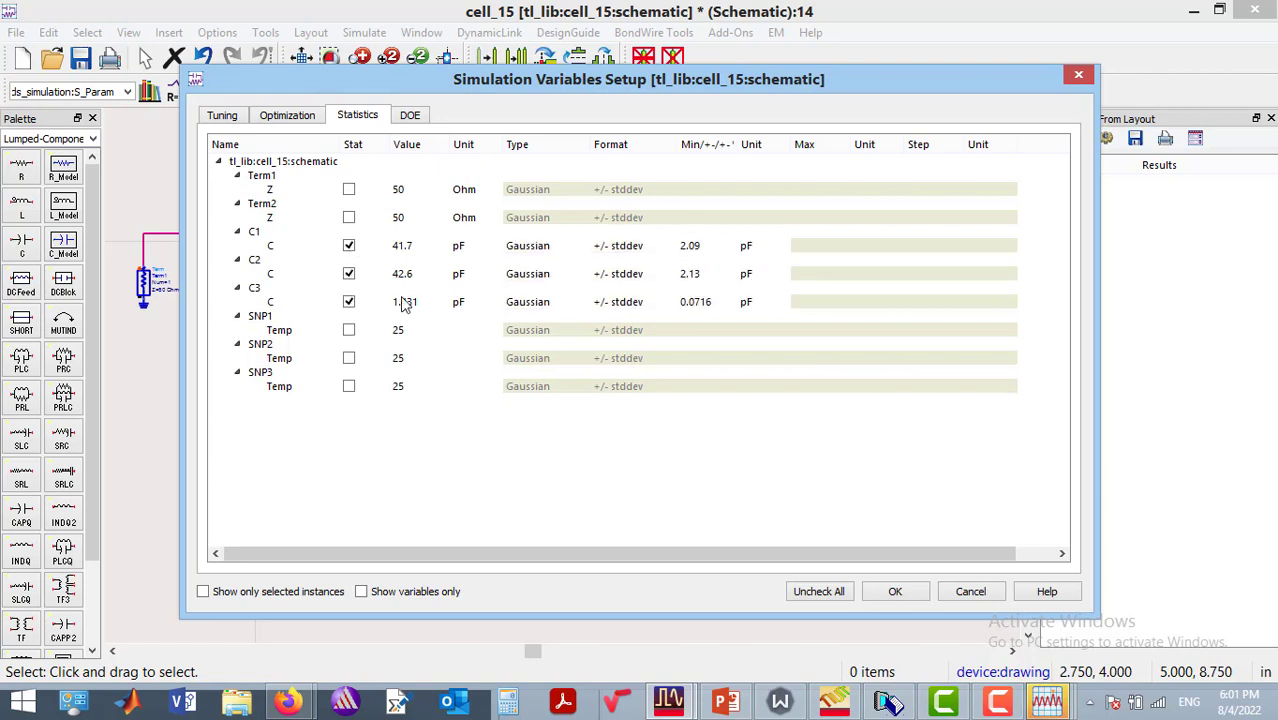
# Set the format of C1's Gaussian statistical variation to +/- stddev %.
pyautogui.click(607, 249)
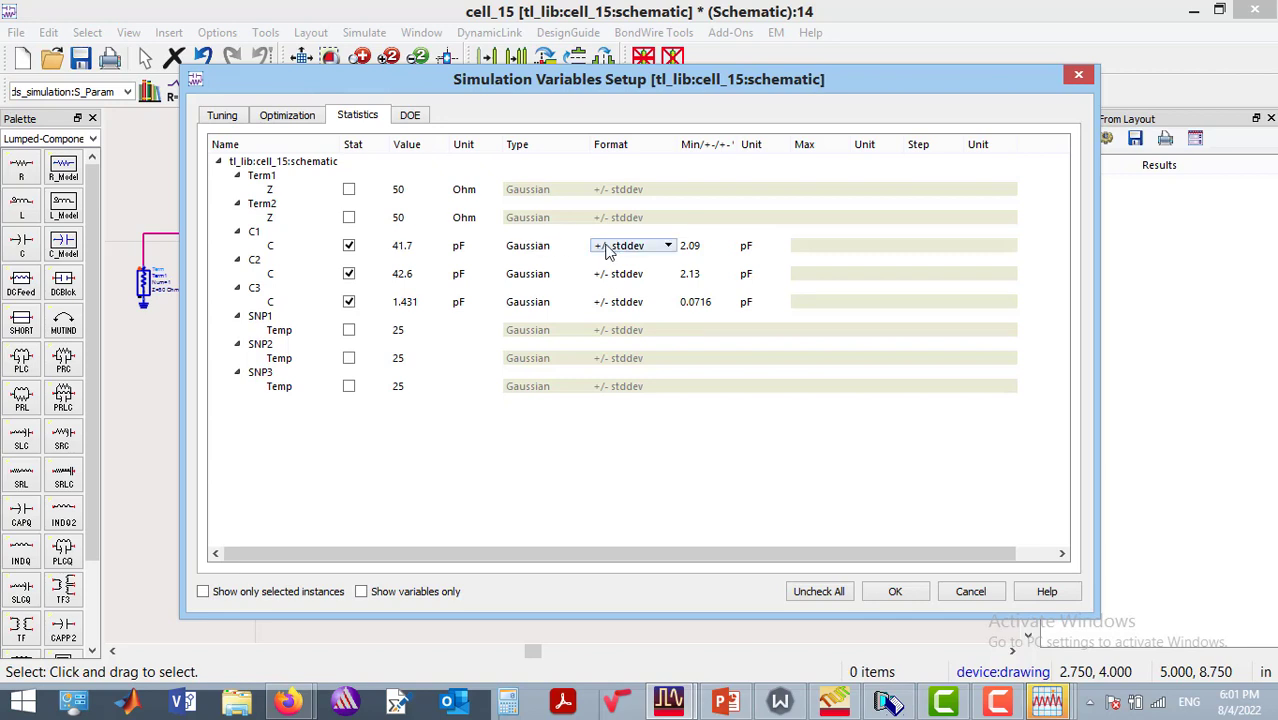
pyautogui.click(607, 249)
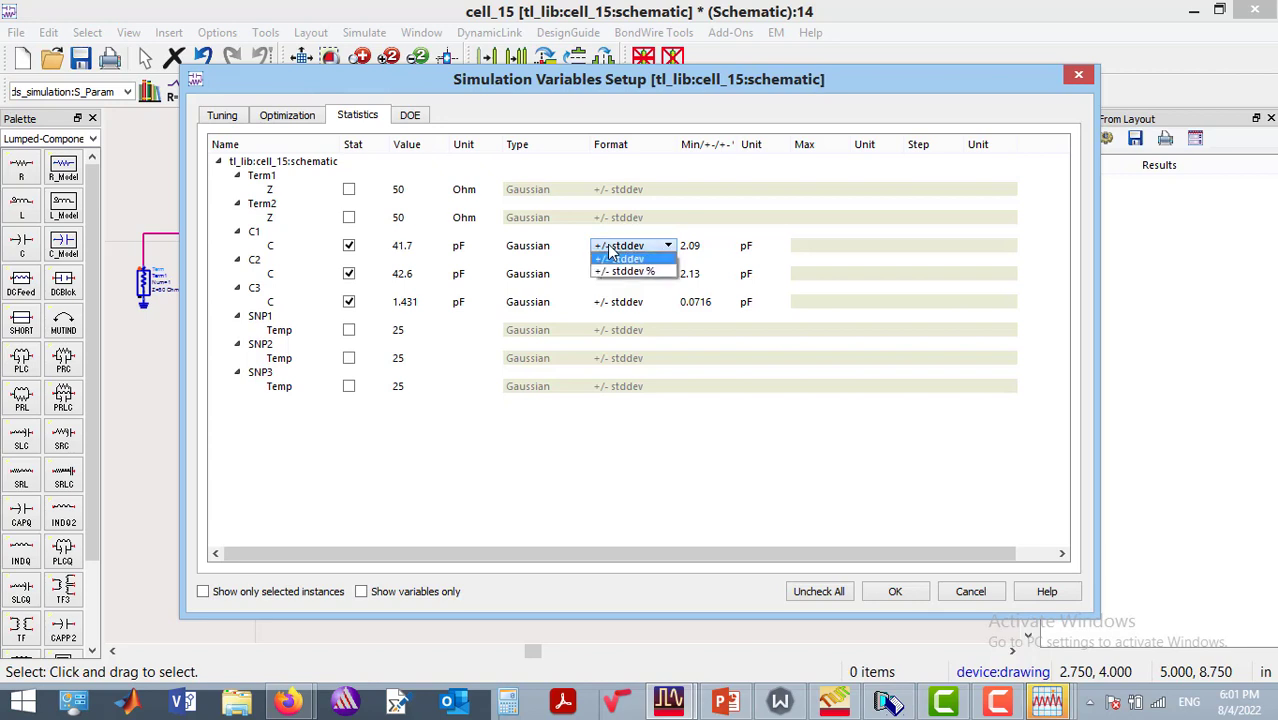
pyautogui.click(612, 273)
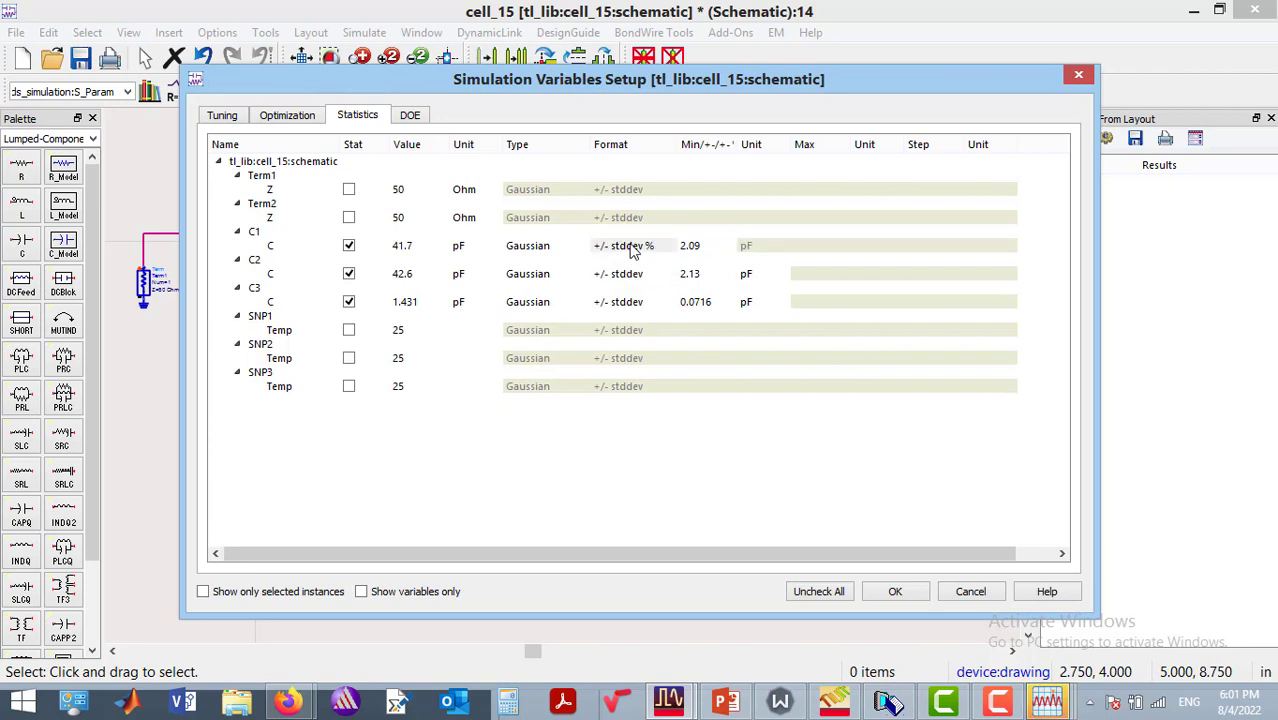